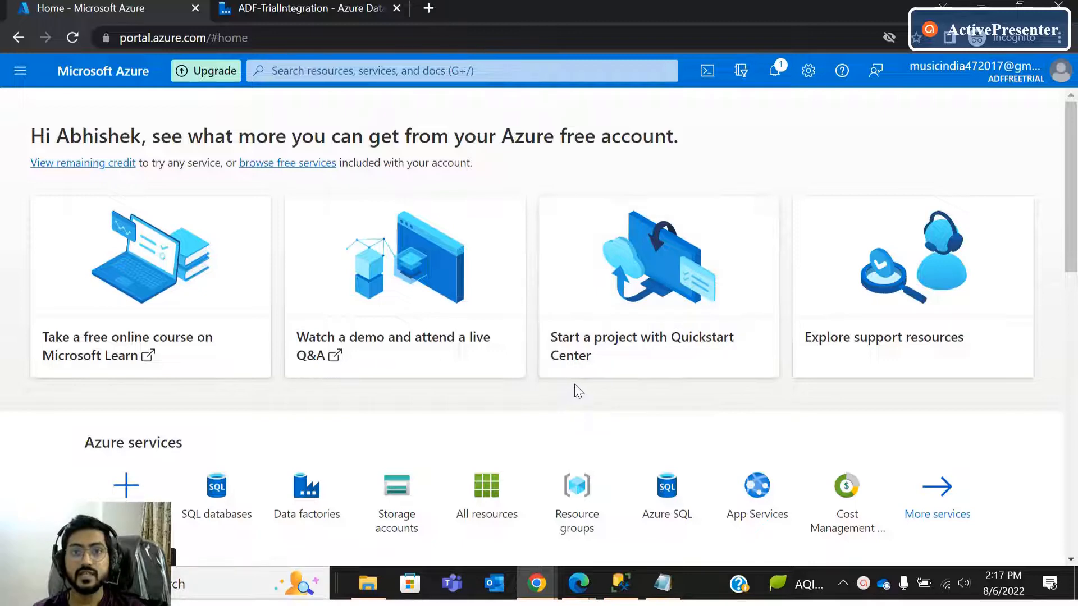
# Switch to the Notepad notes and review the Dynamics CRM, CRM DB and Account(CRM) entries.
pyautogui.click(663, 587)
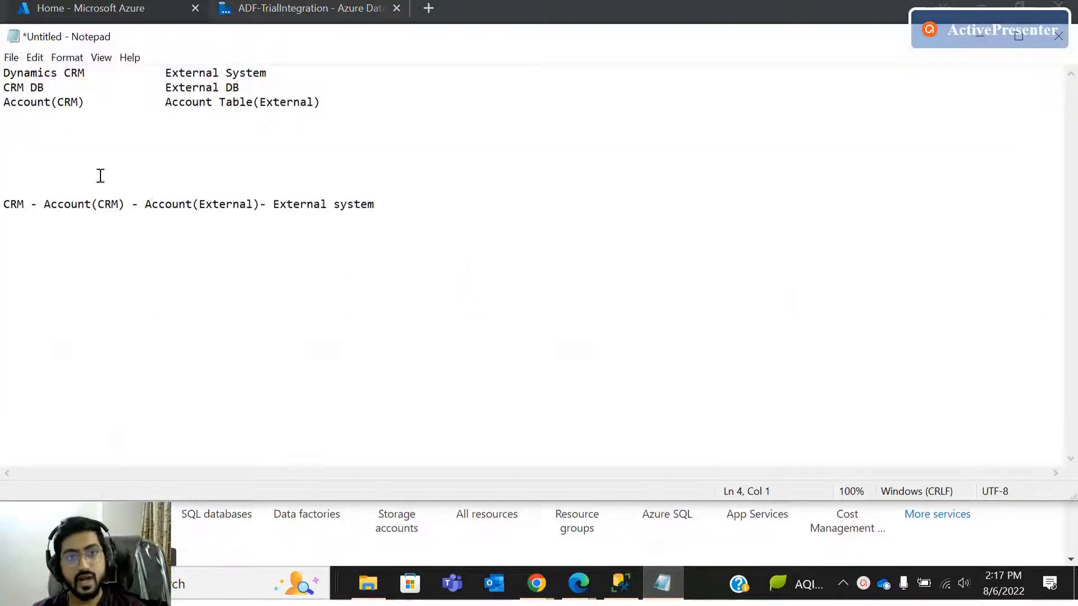
pyautogui.moveTo(85, 73); pyautogui.dragTo(2, 73)
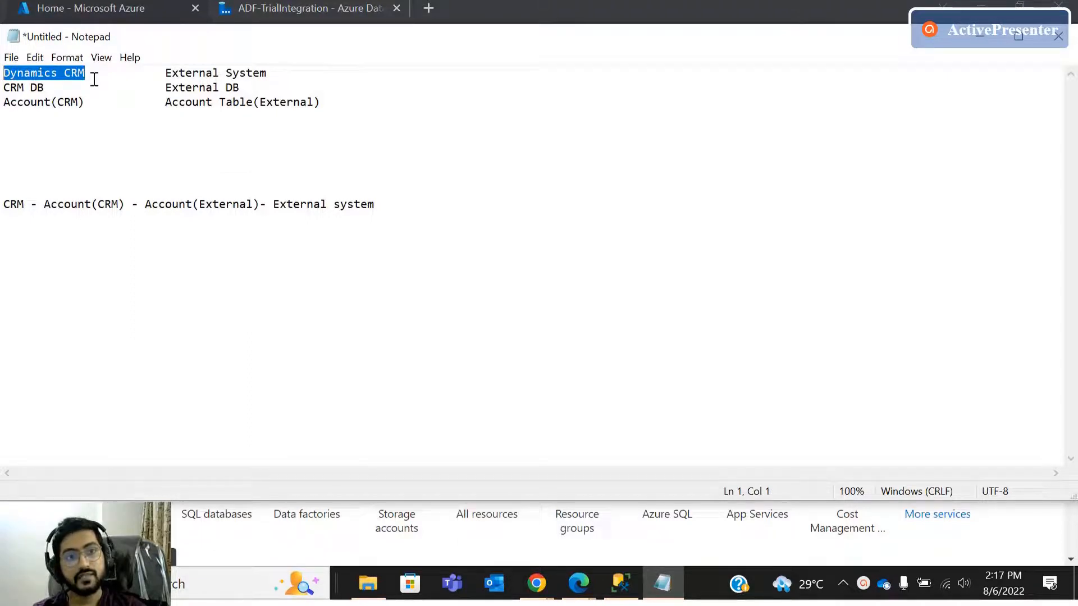
pyautogui.moveTo(87, 73); pyautogui.dragTo(1, 84)
pyautogui.click(54, 87)
pyautogui.click(63, 84)
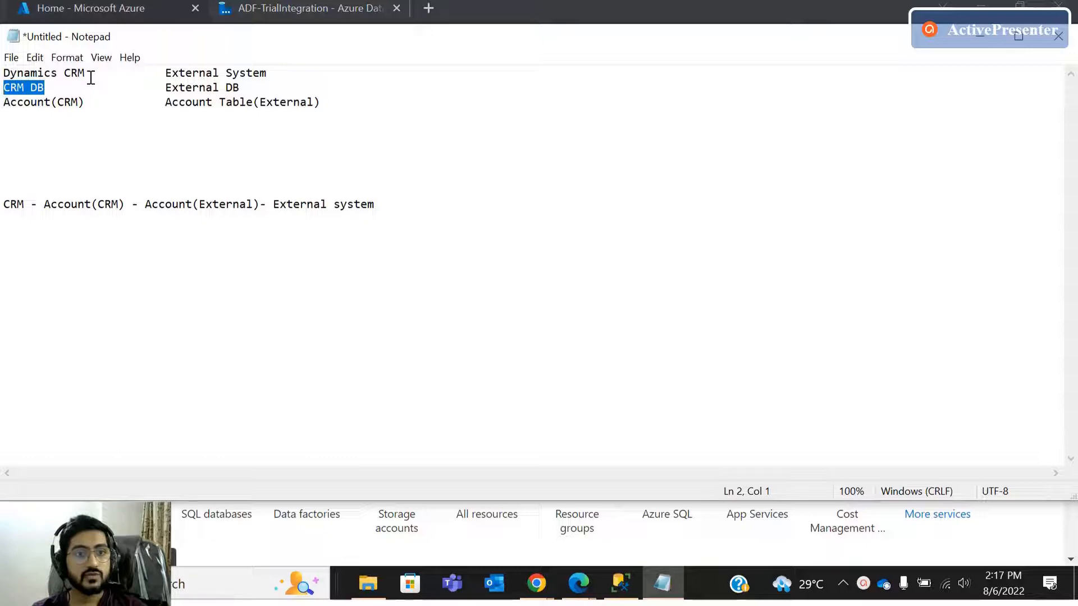
pyautogui.moveTo(91, 77); pyautogui.dragTo(2, 74)
pyautogui.moveTo(85, 101); pyautogui.dragTo(2, 102)
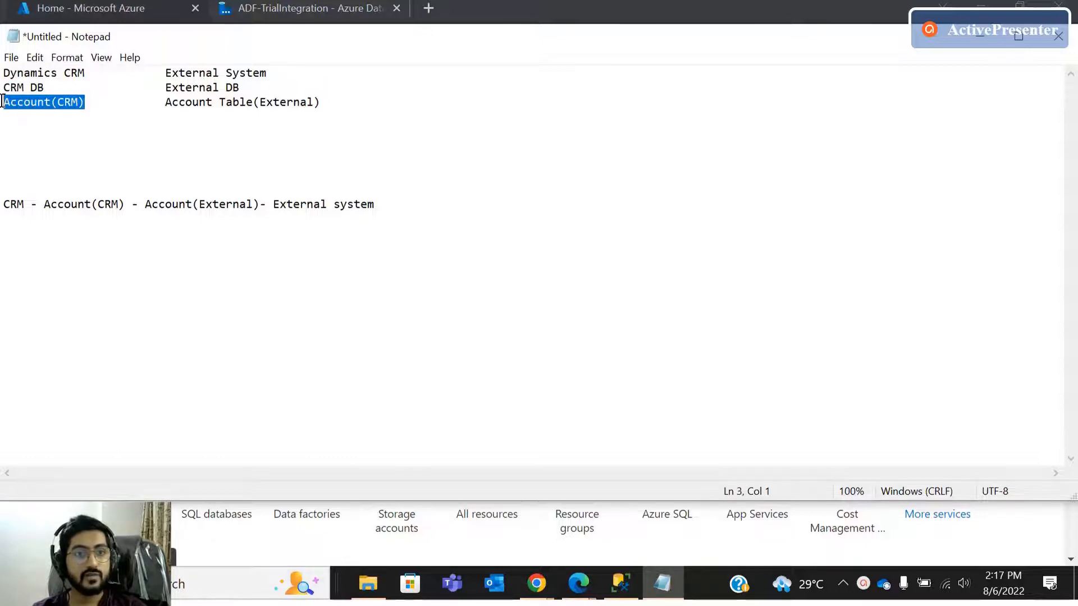
# Look at the Accounts list in the Dynamics 365 Customer Service Hub, and return to the Notepad notes.
pyautogui.moveTo(578, 584)
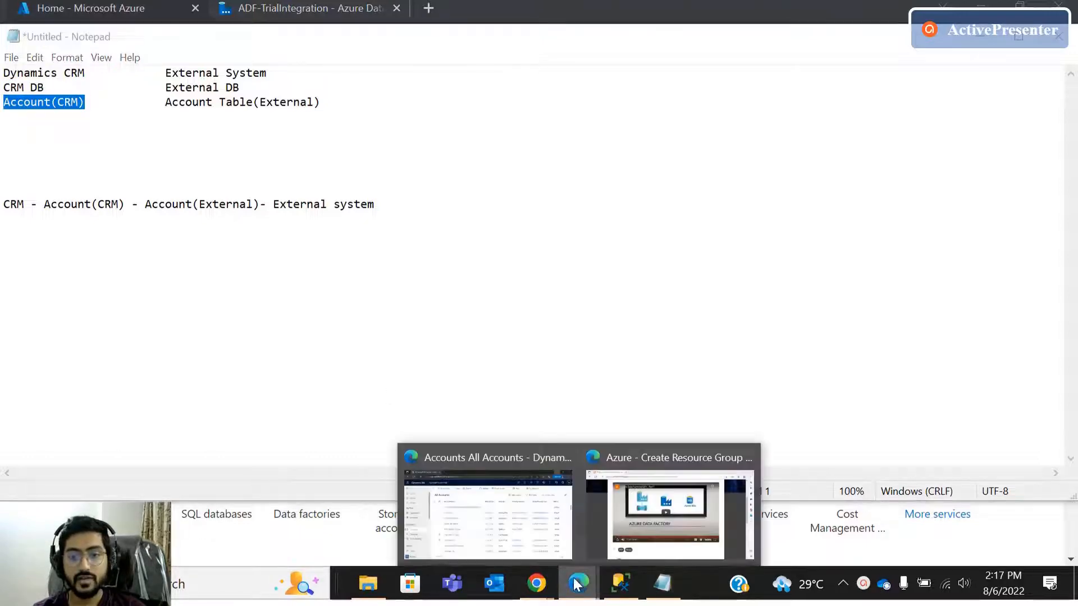
pyautogui.click(489, 515)
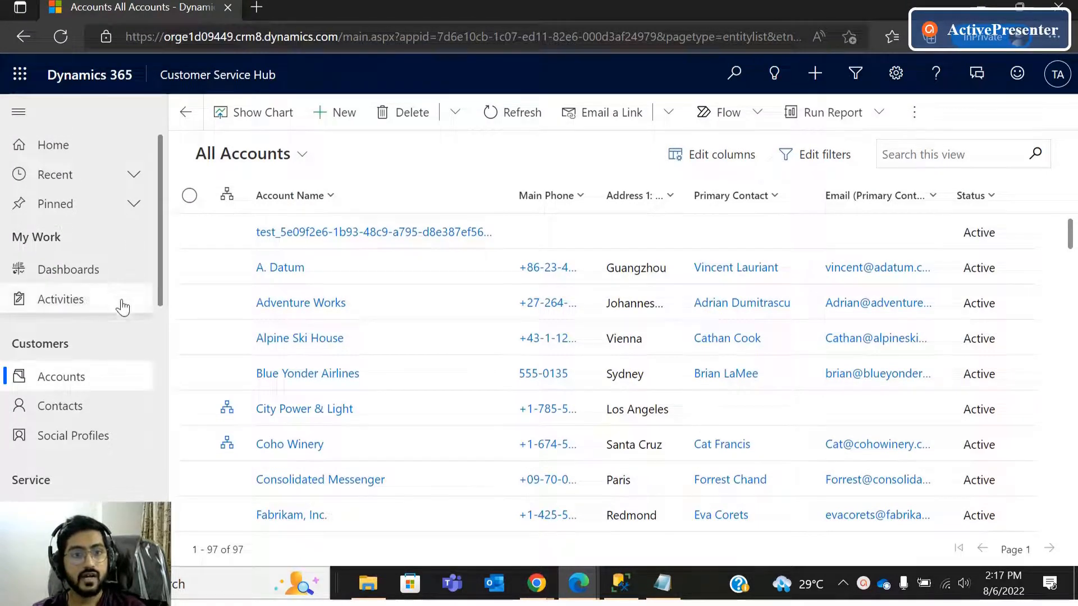
pyautogui.click(79, 386)
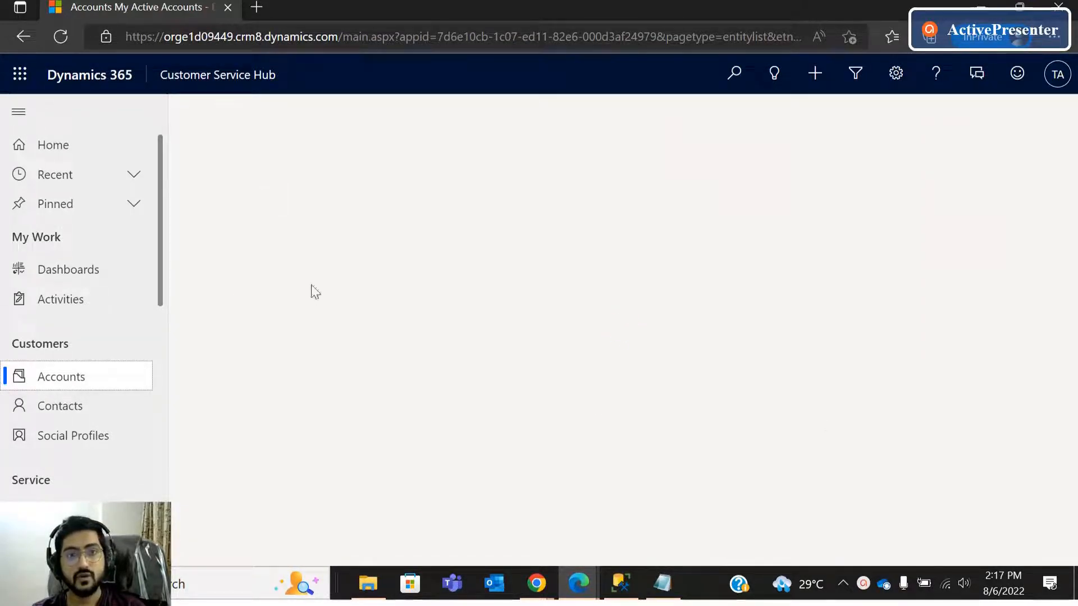
pyautogui.click(975, 5)
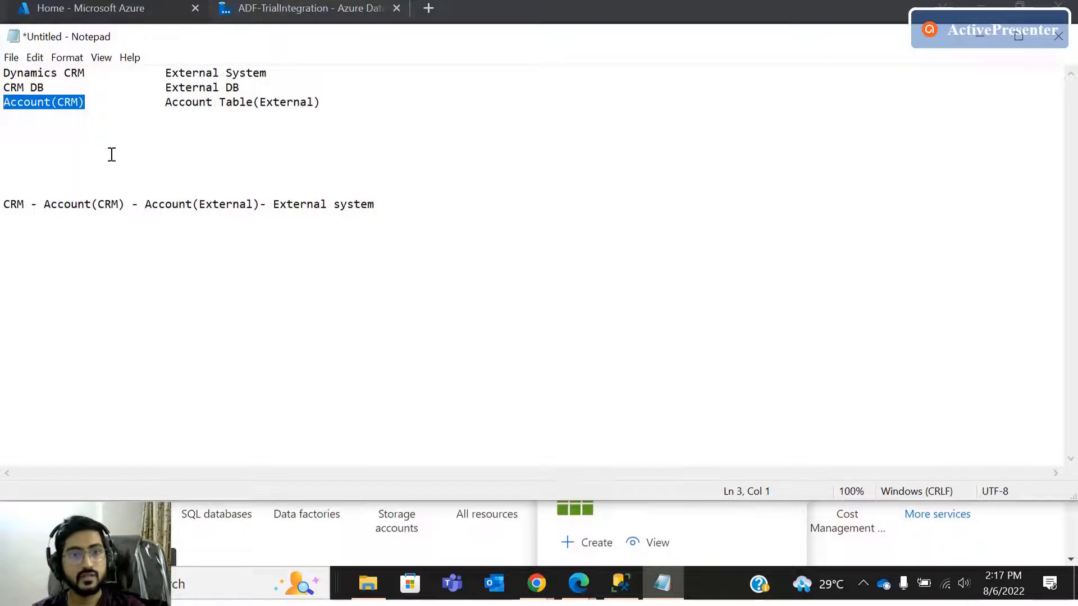
# Review the notes on the External System, its External DB and the external account table.
pyautogui.click(111, 106)
pyautogui.moveTo(85, 104); pyautogui.dragTo(2, 66)
pyautogui.click(23, 71)
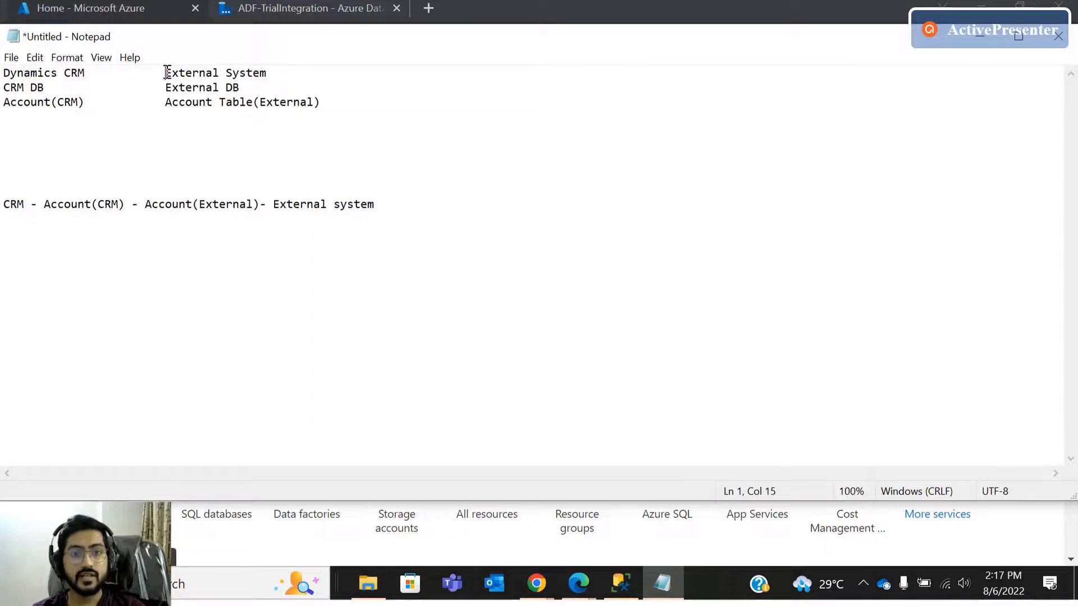
pyautogui.moveTo(167, 73); pyautogui.dragTo(268, 73)
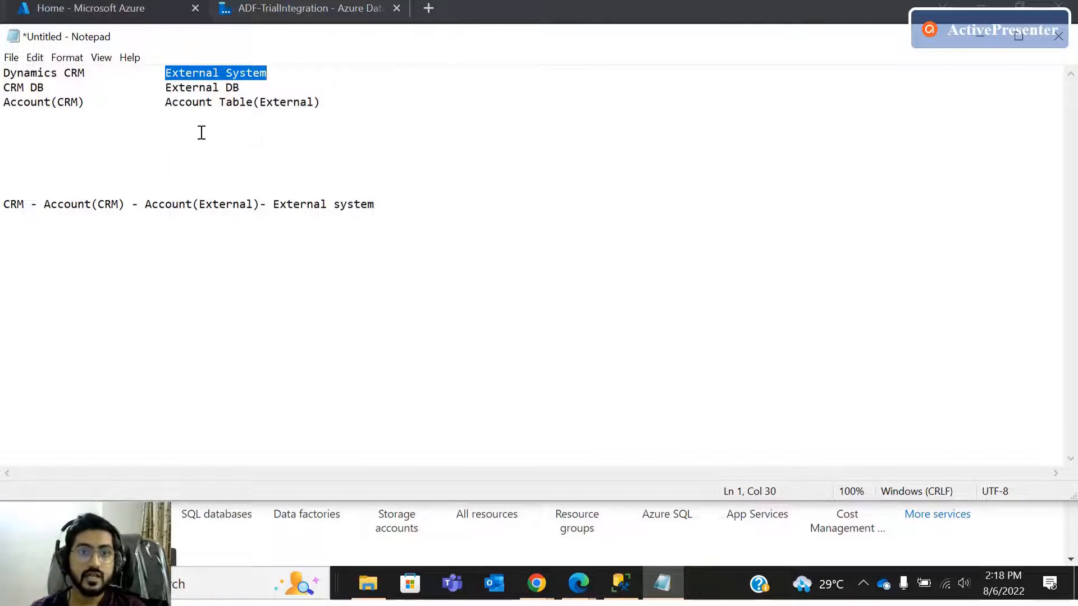
pyautogui.moveTo(240, 90); pyautogui.dragTo(165, 87)
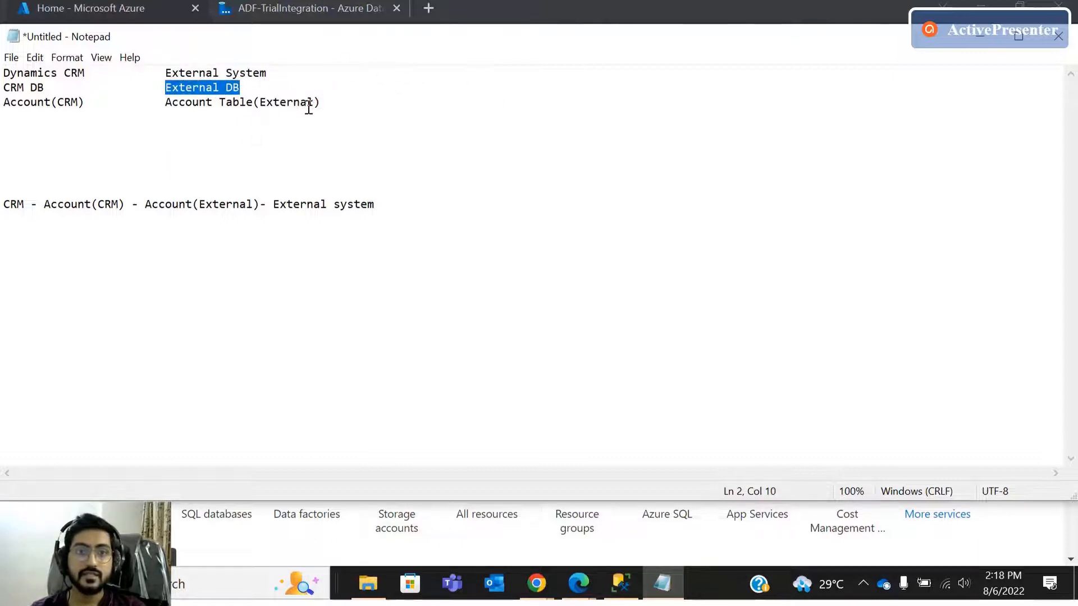
pyautogui.moveTo(330, 101); pyautogui.dragTo(166, 101)
pyautogui.click(214, 136)
# Remove the word "Table" from the external account entry so it reads Account(External).
pyautogui.doubleClick(236, 104)
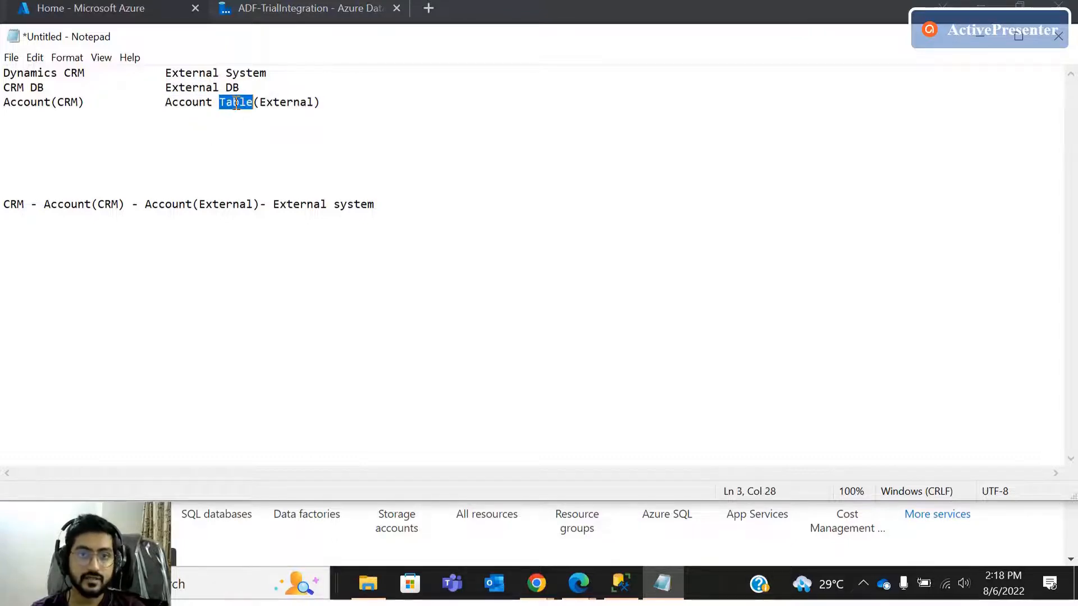
pyautogui.press('BackSpace')
pyautogui.press('BackSpace')
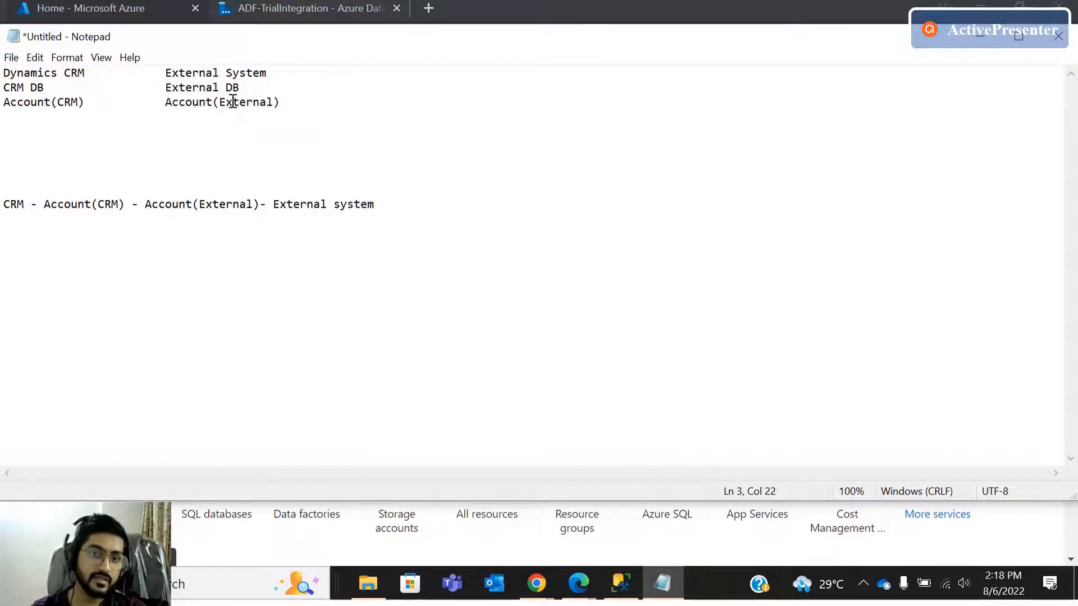
pyautogui.click(177, 145)
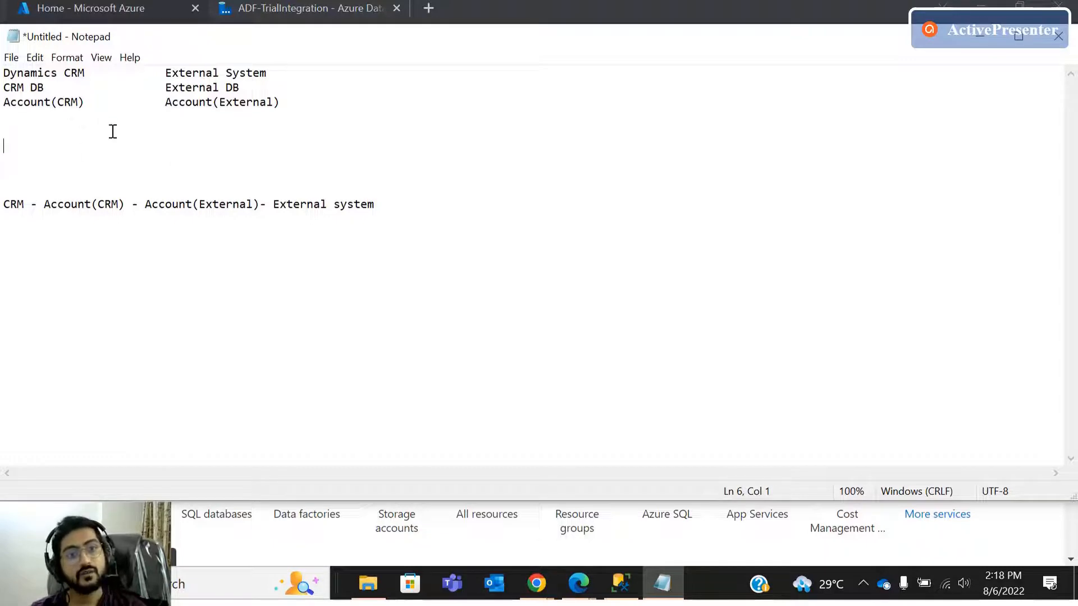
# Compare the Dynamics CRM entries in the notes with the corresponding External System, External DB and Account(External) entries.
pyautogui.moveTo(89, 103); pyautogui.dragTo(23, 81)
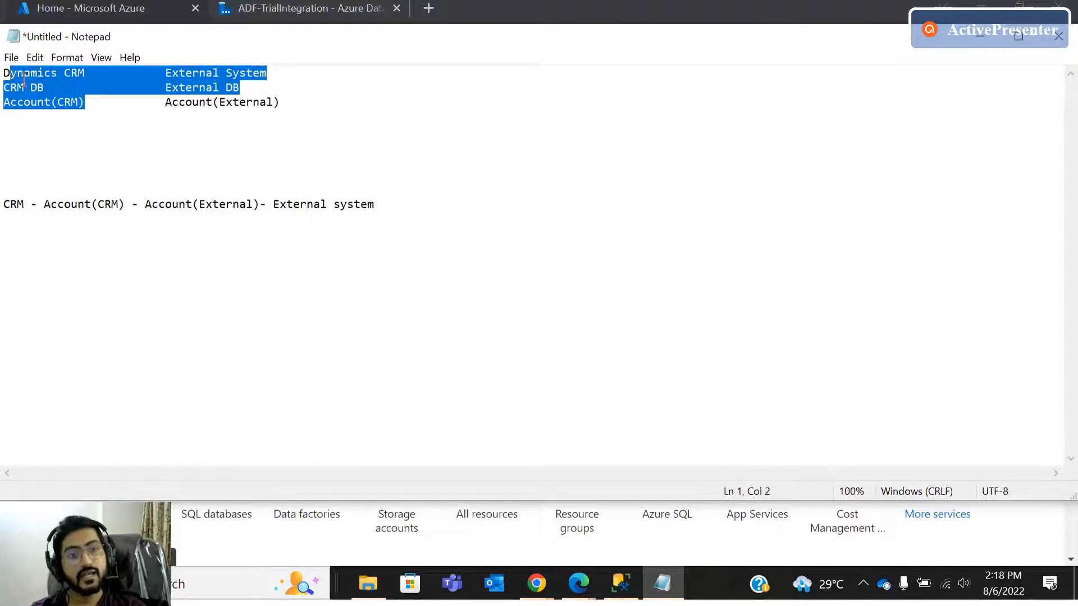
pyautogui.click(35, 130)
pyautogui.doubleClick(24, 103)
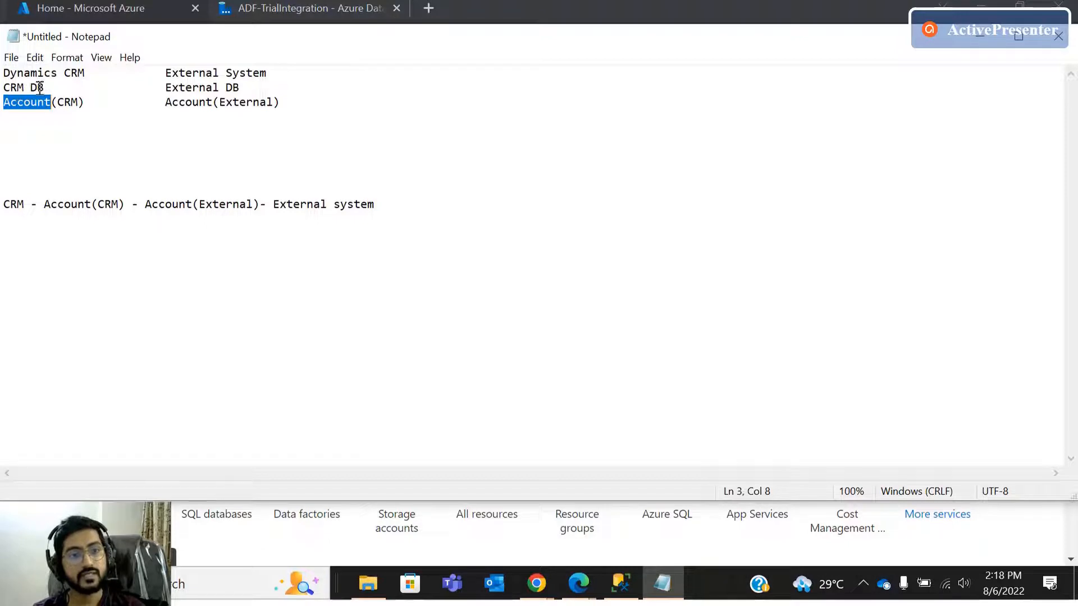
pyautogui.click(75, 76)
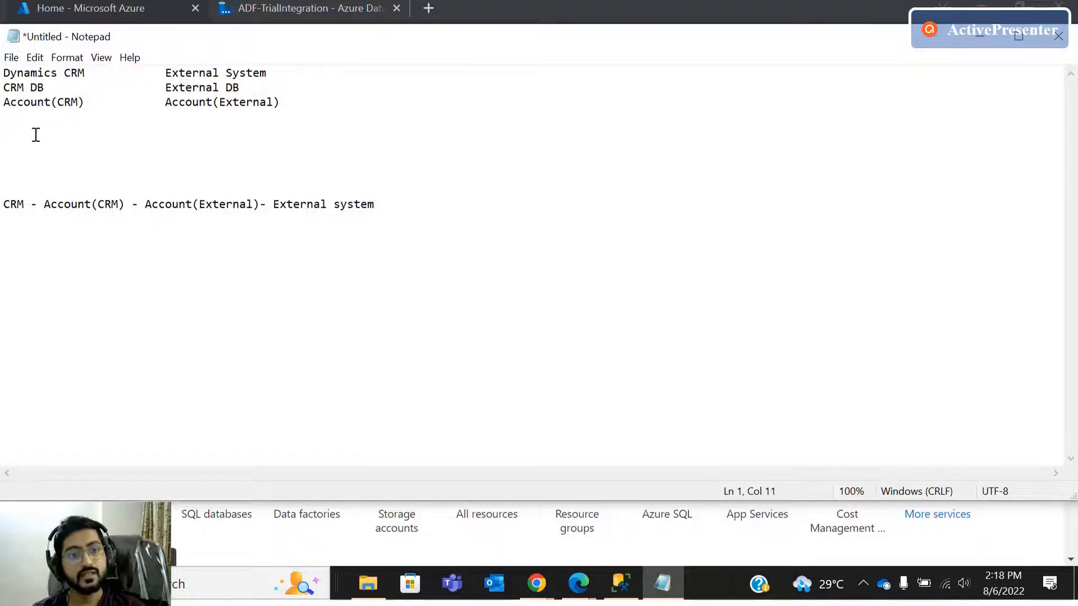
pyautogui.doubleClick(247, 72)
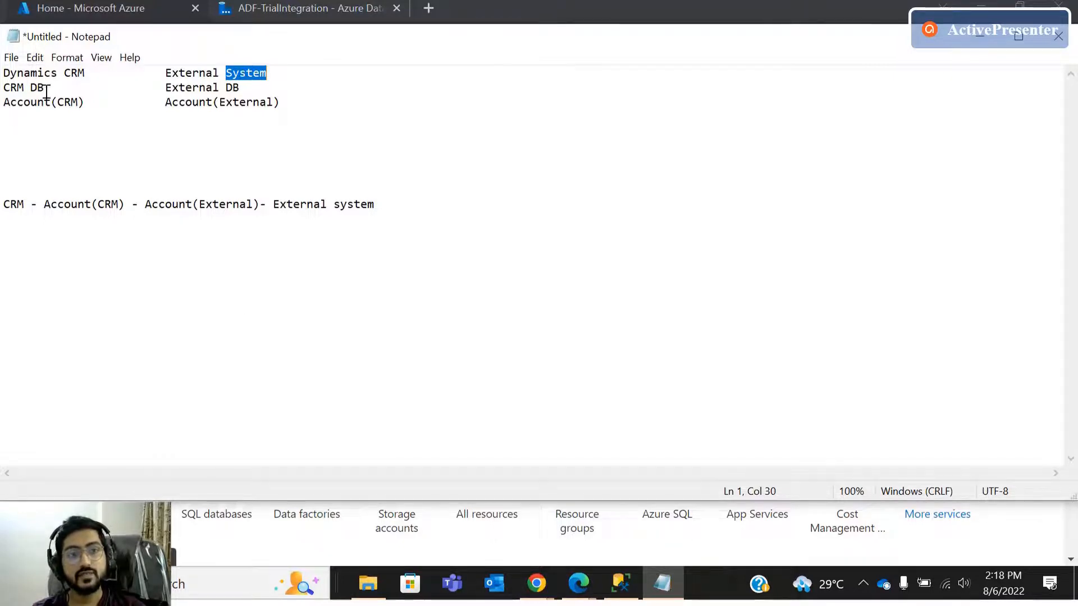
pyautogui.moveTo(88, 76); pyautogui.dragTo(2, 72)
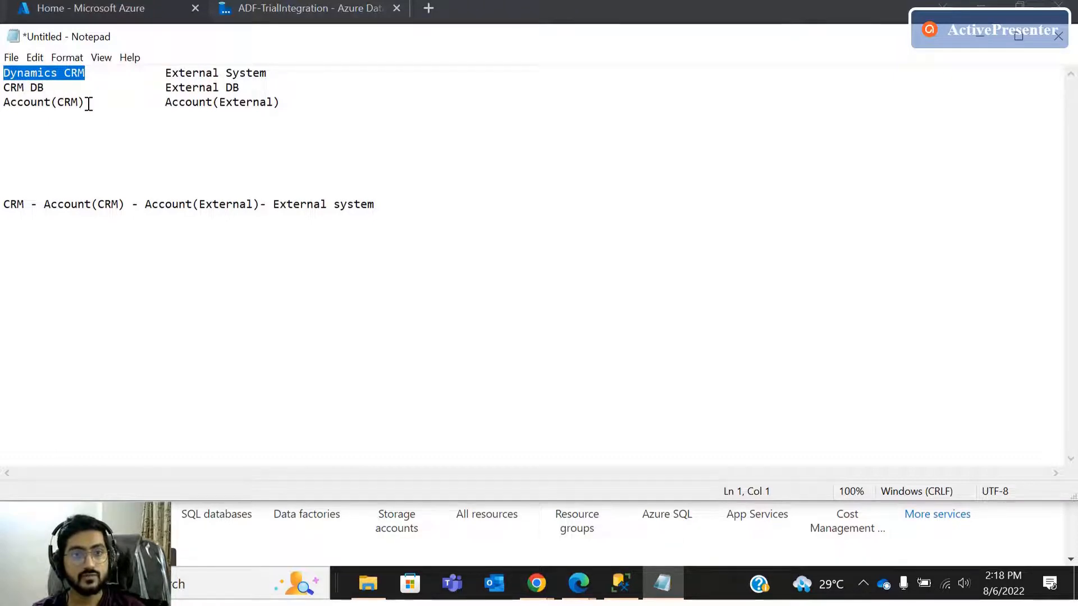
pyautogui.moveTo(163, 73)
pyautogui.mouseDown()
pyautogui.moveTo(286, 77)
pyautogui.moveTo(176, 84)
pyautogui.mouseUp()
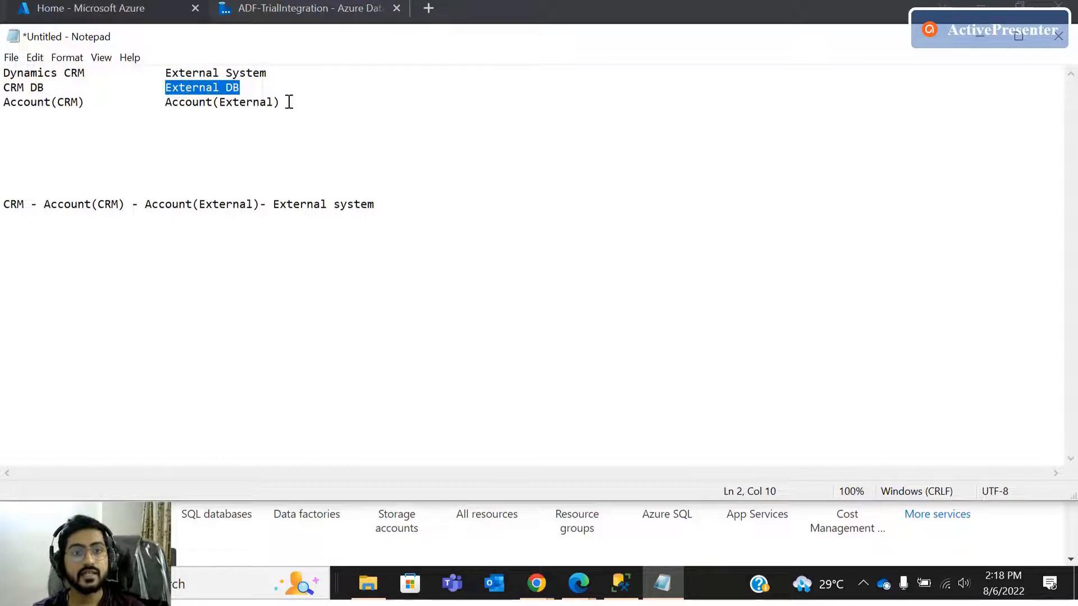
pyautogui.moveTo(289, 102); pyautogui.dragTo(164, 101)
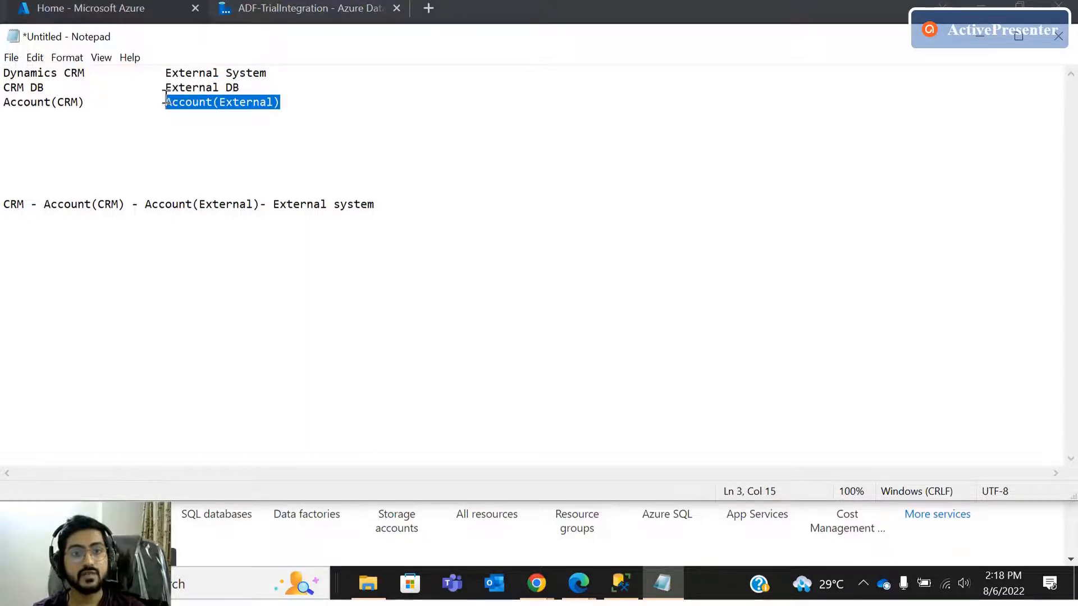
pyautogui.click(204, 124)
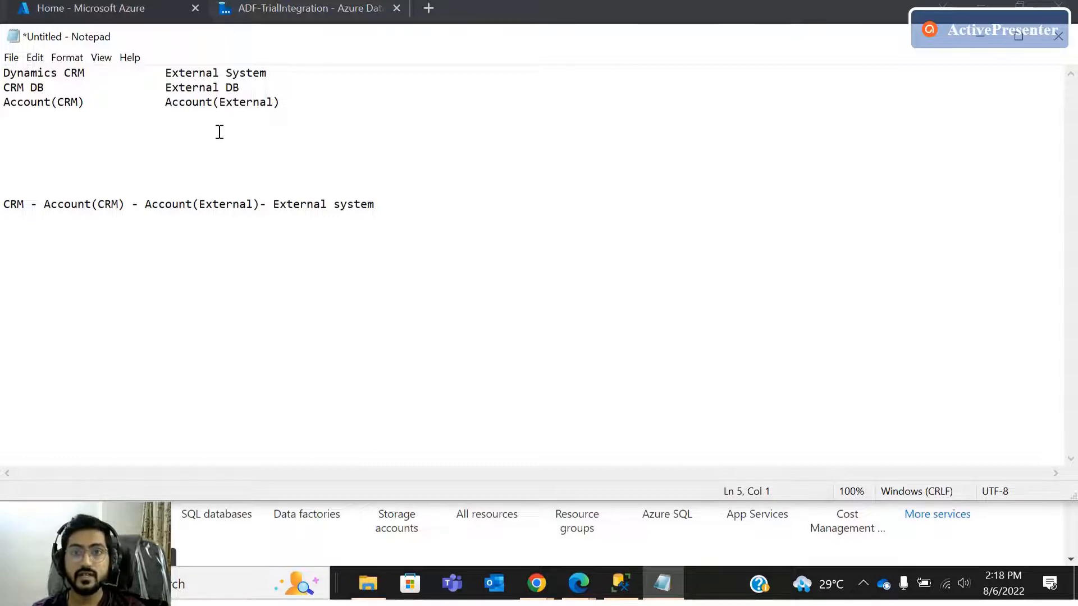
# Switch to SQL Server Management Studio and examine the AccountTable creation script in SQLQuery3.sql.
pyautogui.click(620, 584)
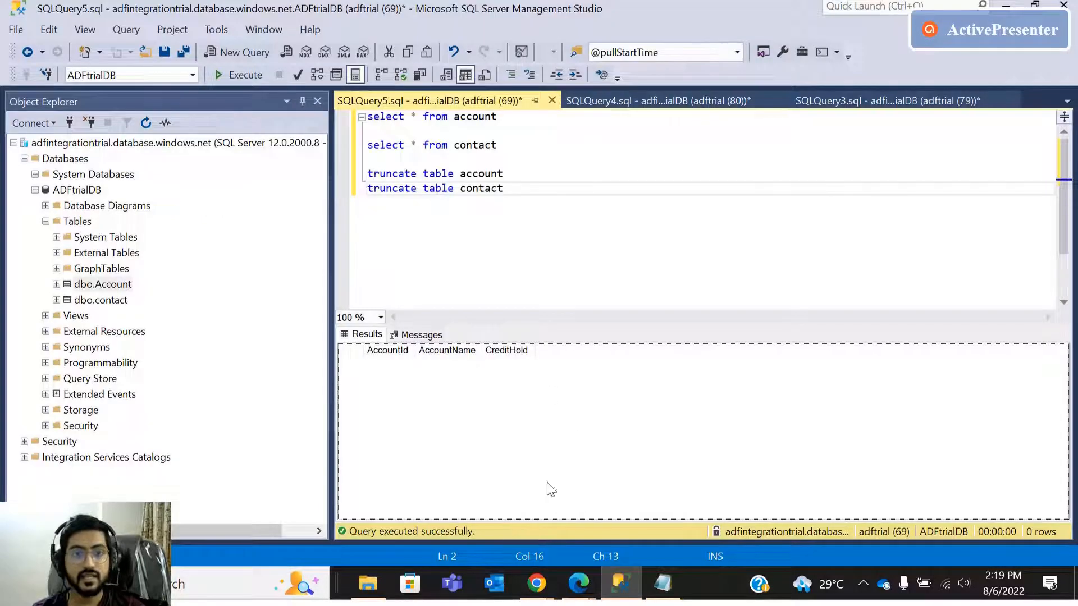
pyautogui.click(455, 270)
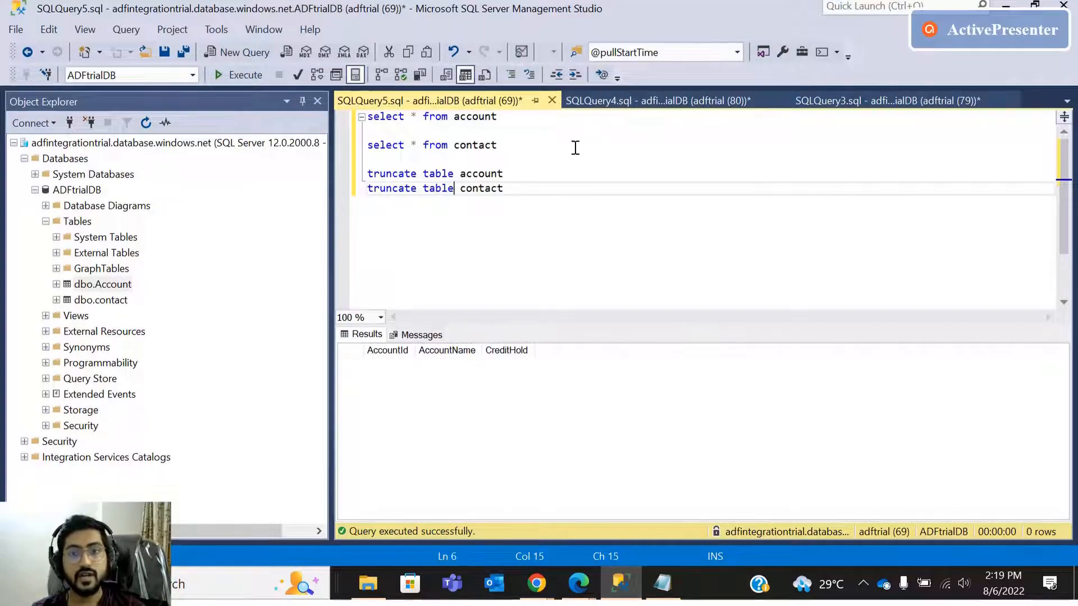
pyautogui.click(856, 107)
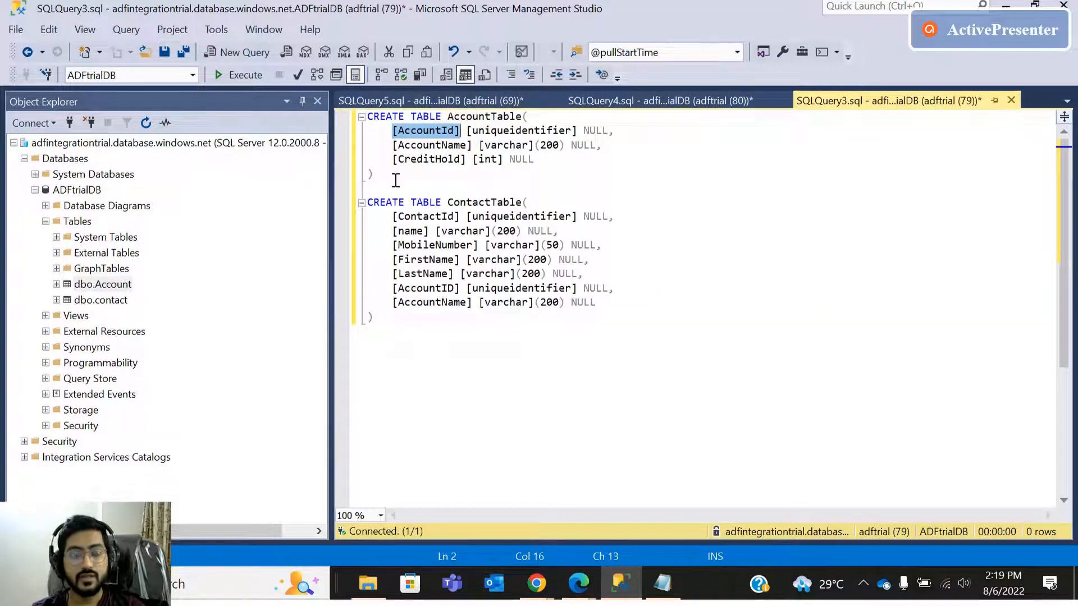
pyautogui.moveTo(396, 178); pyautogui.dragTo(354, 115)
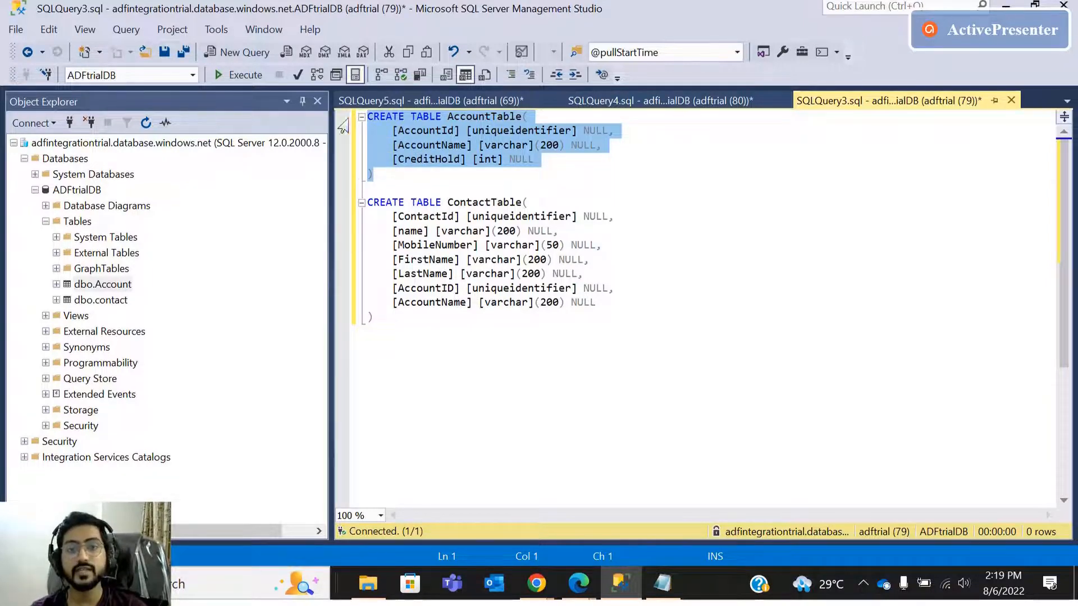
pyautogui.click(752, 316)
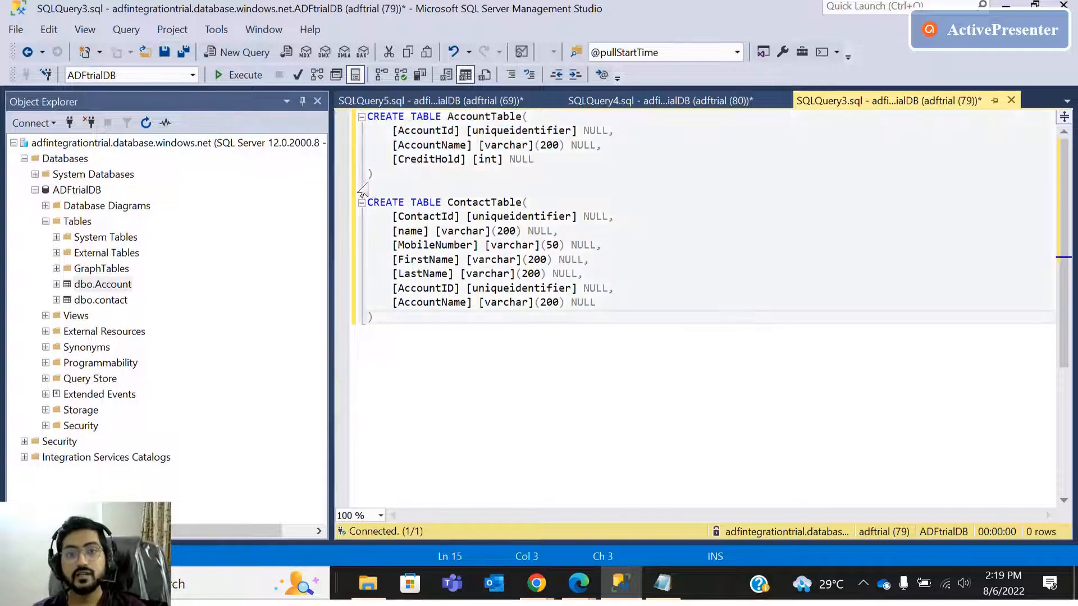
pyautogui.moveTo(362, 190); pyautogui.dragTo(362, 116)
# Run only the "select * from account" statement in SQLQuery5.sql against ADFtrialDB.
pyautogui.click(383, 100)
pyautogui.moveTo(497, 116); pyautogui.dragTo(367, 118)
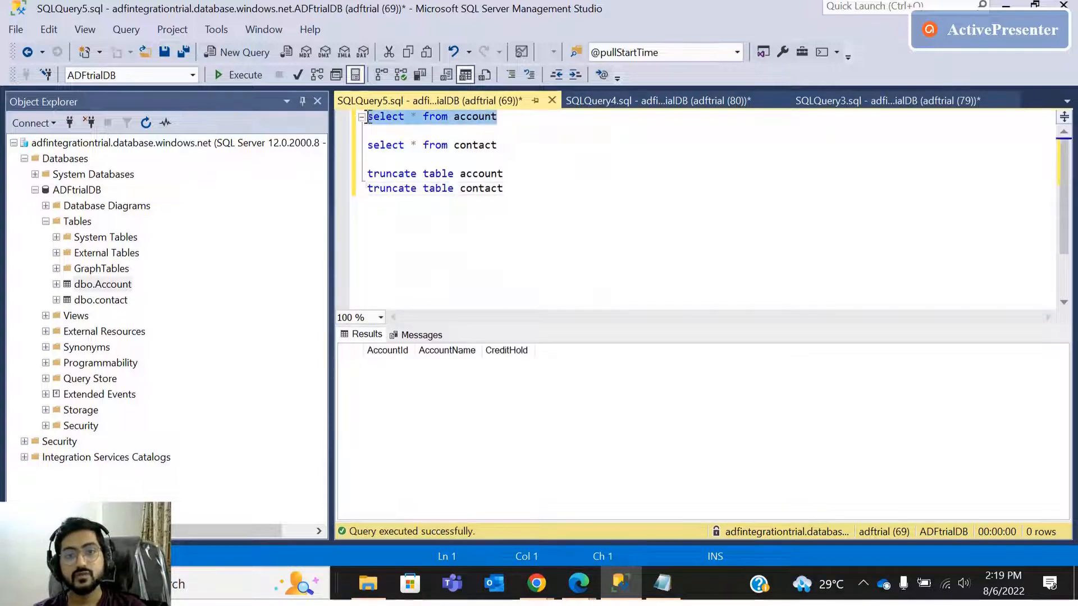
pyautogui.click(230, 73)
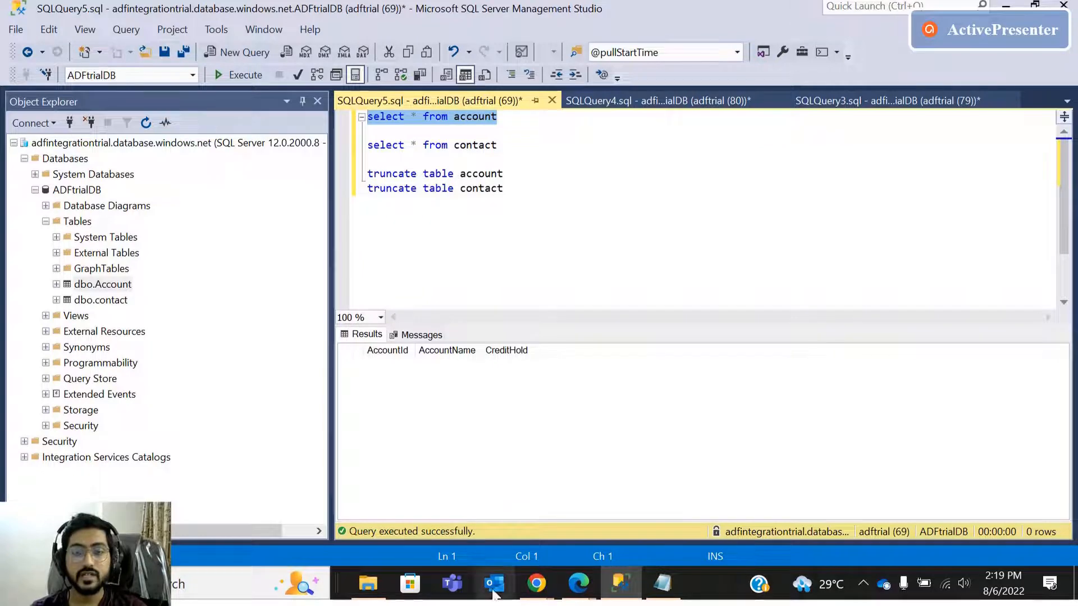
# Switch to the Azure portal and browse the All resources and All services pages.
pyautogui.click(533, 583)
pyautogui.click(627, 508)
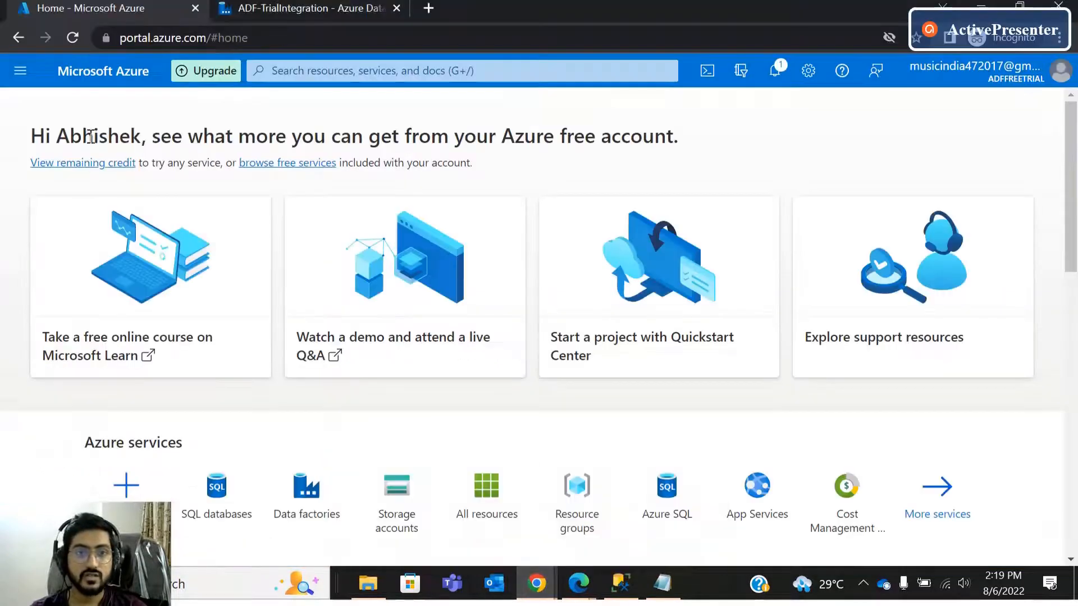
pyautogui.click(28, 71)
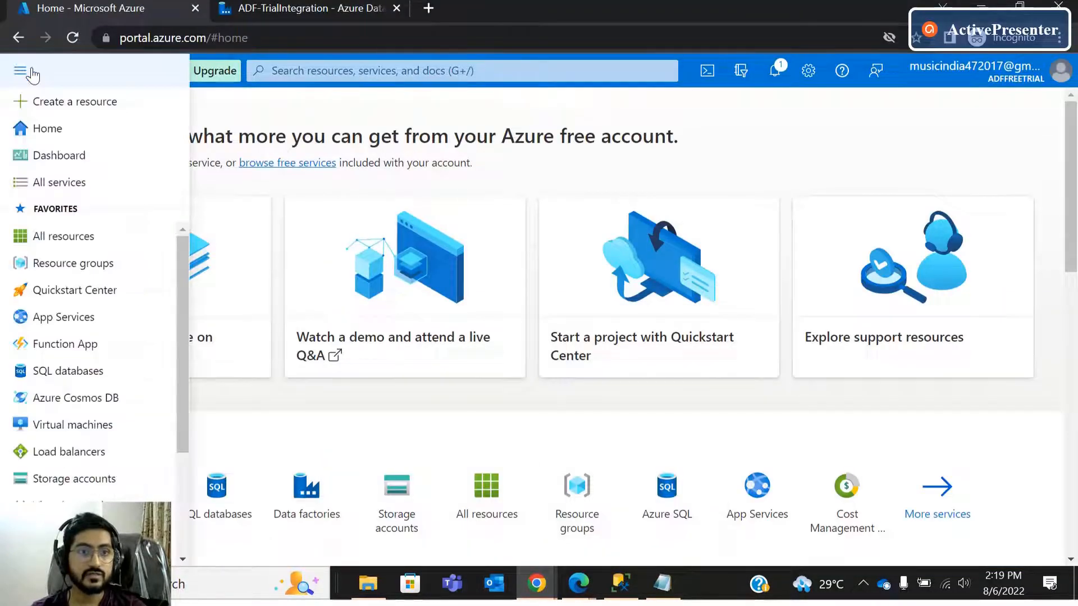
pyautogui.click(59, 241)
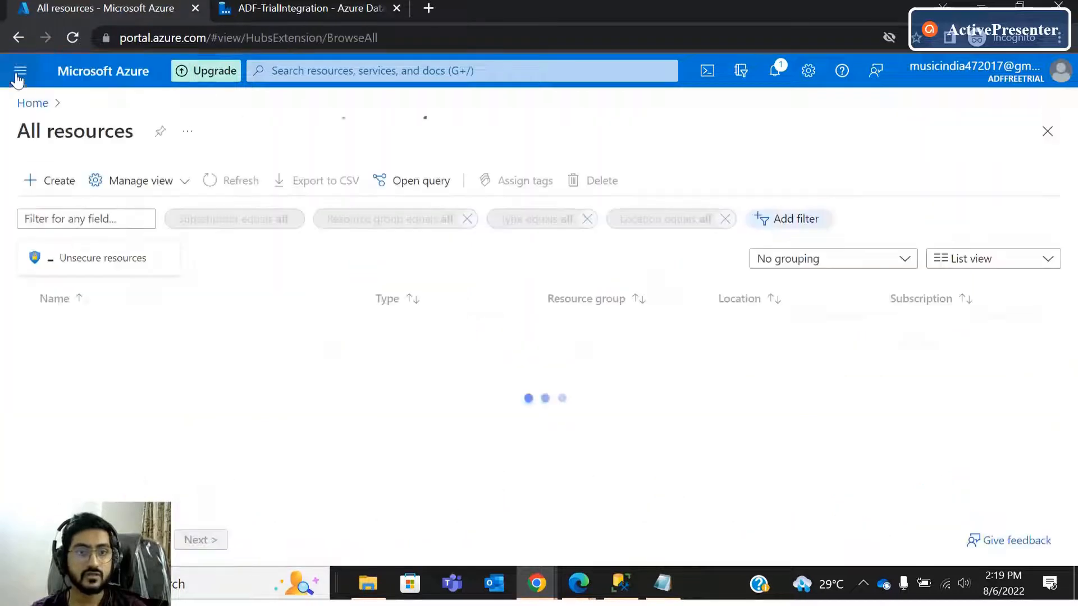
pyautogui.click(20, 71)
pyautogui.click(39, 182)
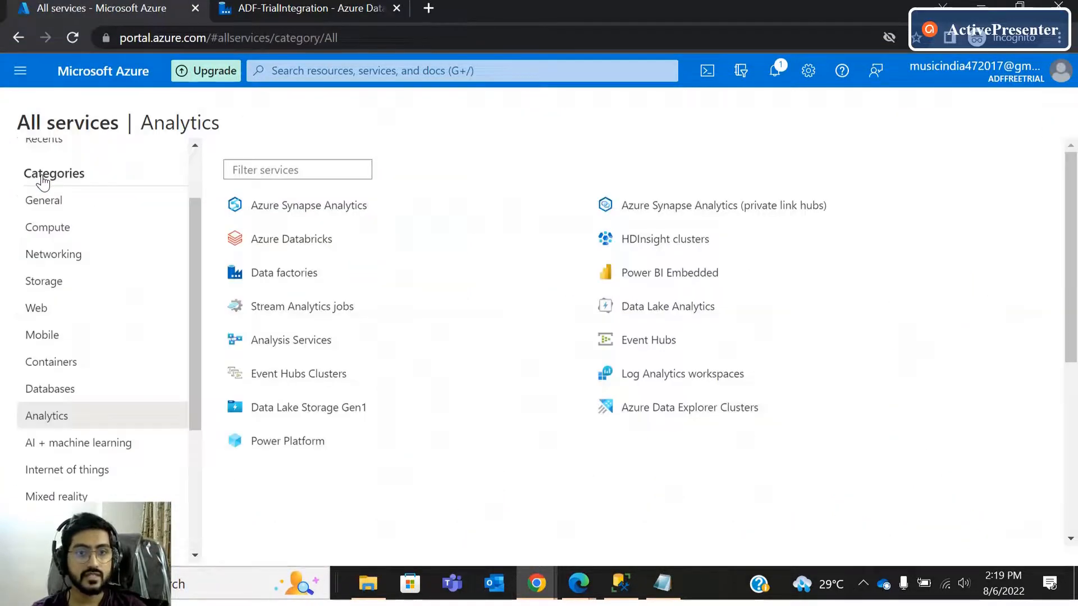
# Search the portal for "azure data factory" and look over the suggested services.
pyautogui.click(316, 72)
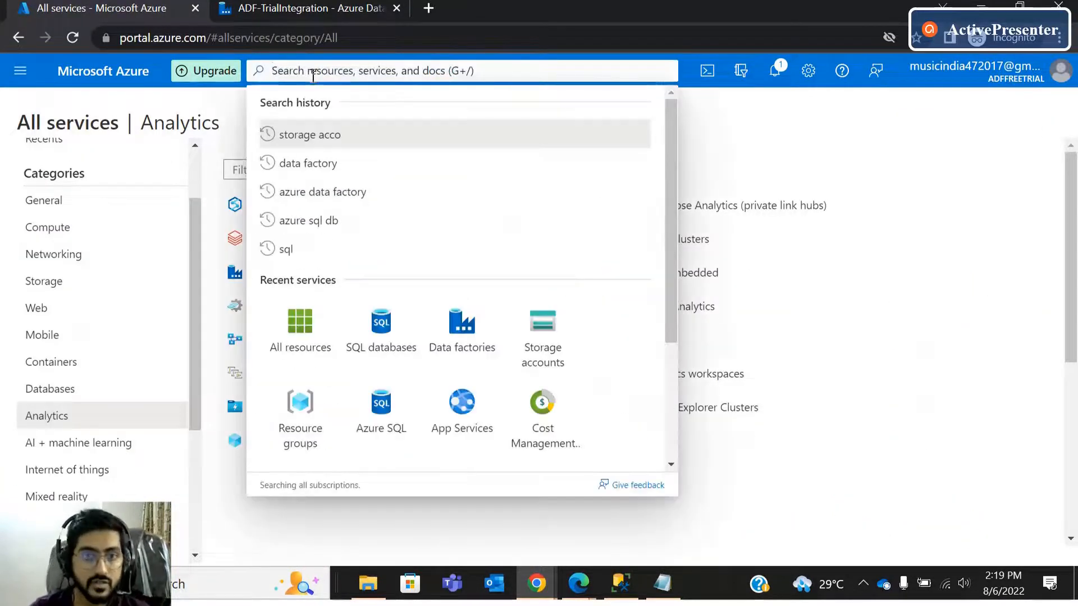
pyautogui.click(305, 188)
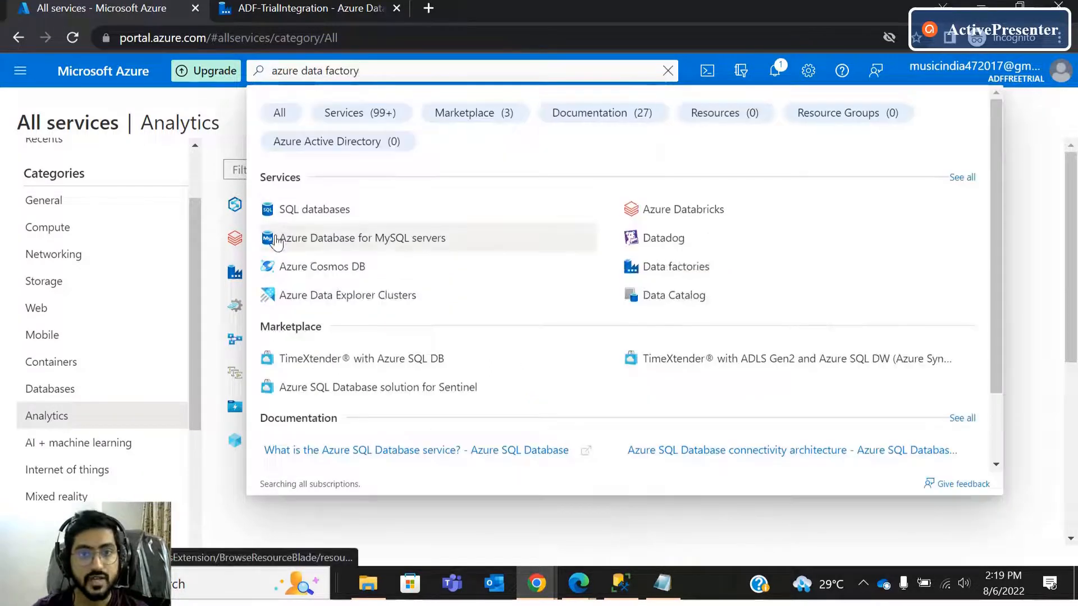
pyautogui.moveTo(330, 82); pyautogui.dragTo(144, 309)
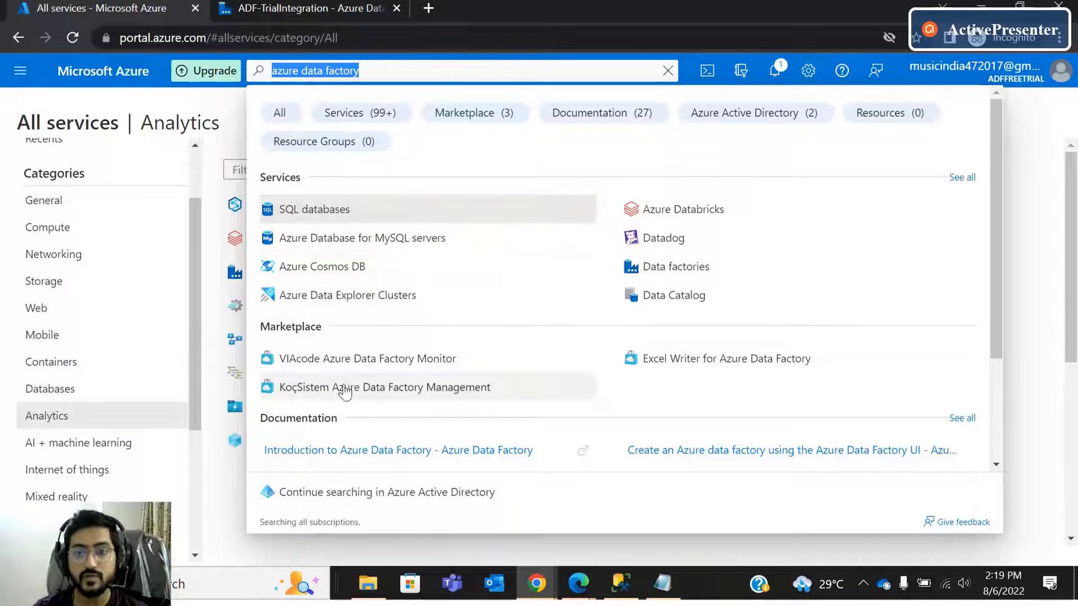
pyautogui.click(229, 133)
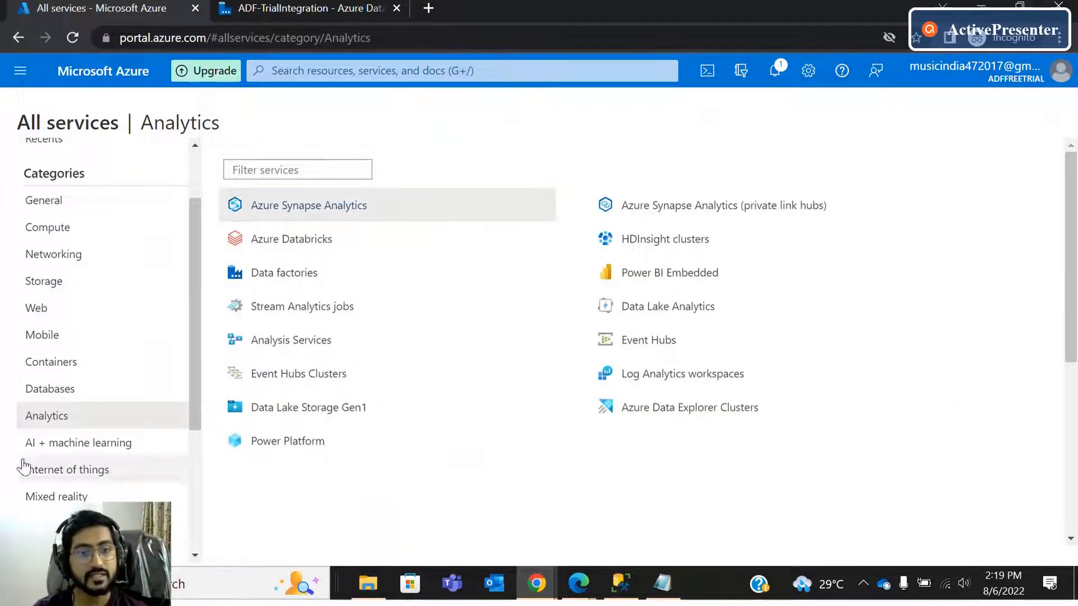
# Start creating a data factory under the Free Trial subscription in the IntegrationLearning resource group.
pyautogui.click(281, 279)
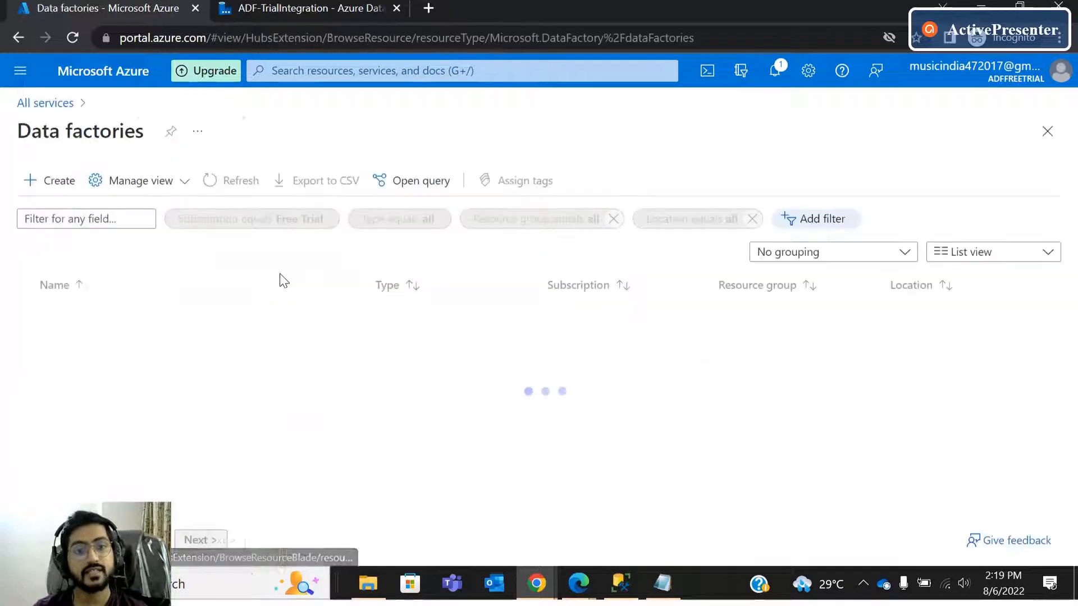
pyautogui.click(39, 186)
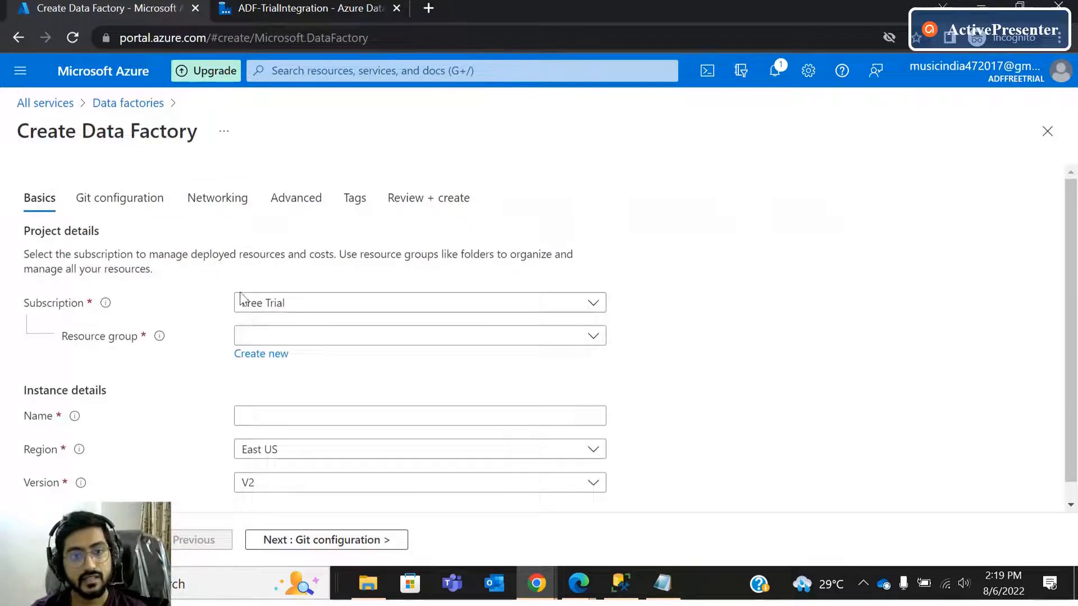
pyautogui.click(255, 304)
pyautogui.click(130, 339)
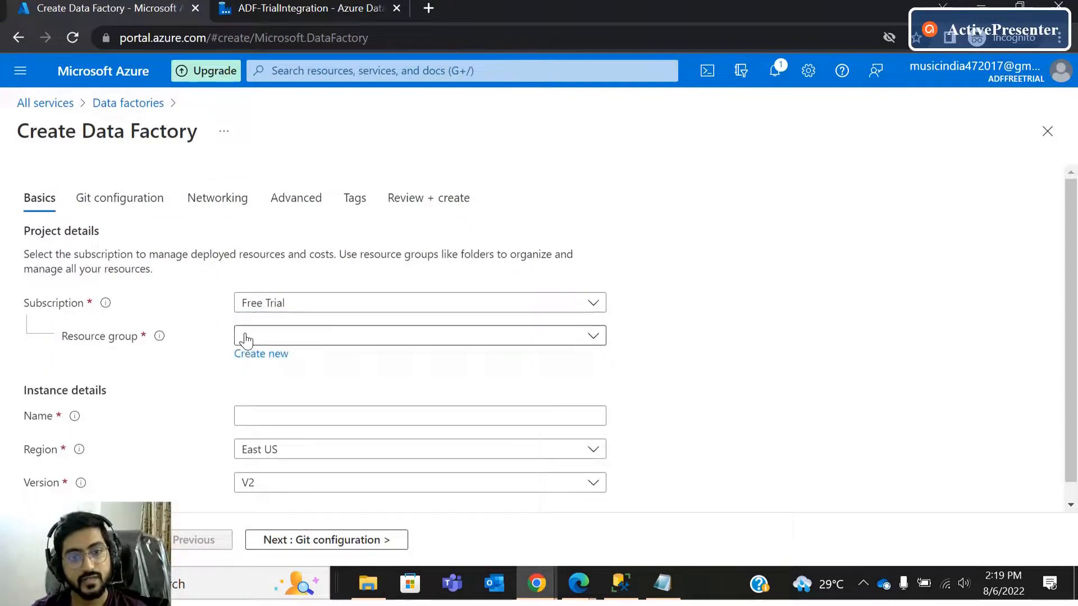
pyautogui.click(247, 337)
pyautogui.click(261, 374)
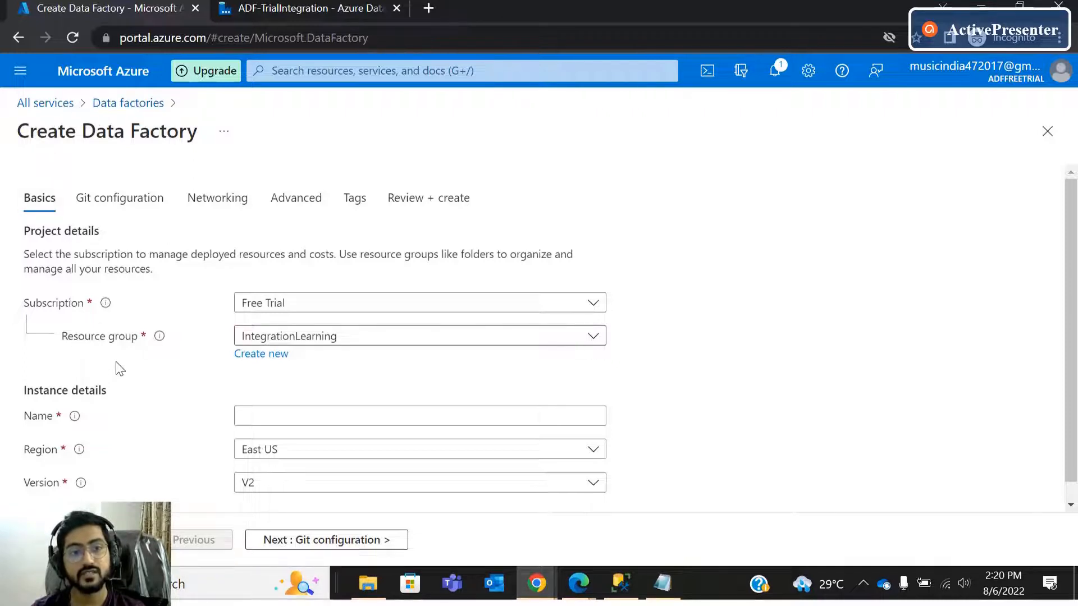
# Name the new data factory adfttestdatafactory123.
pyautogui.scroll(-1, 120, 364)
pyautogui.click(243, 394)
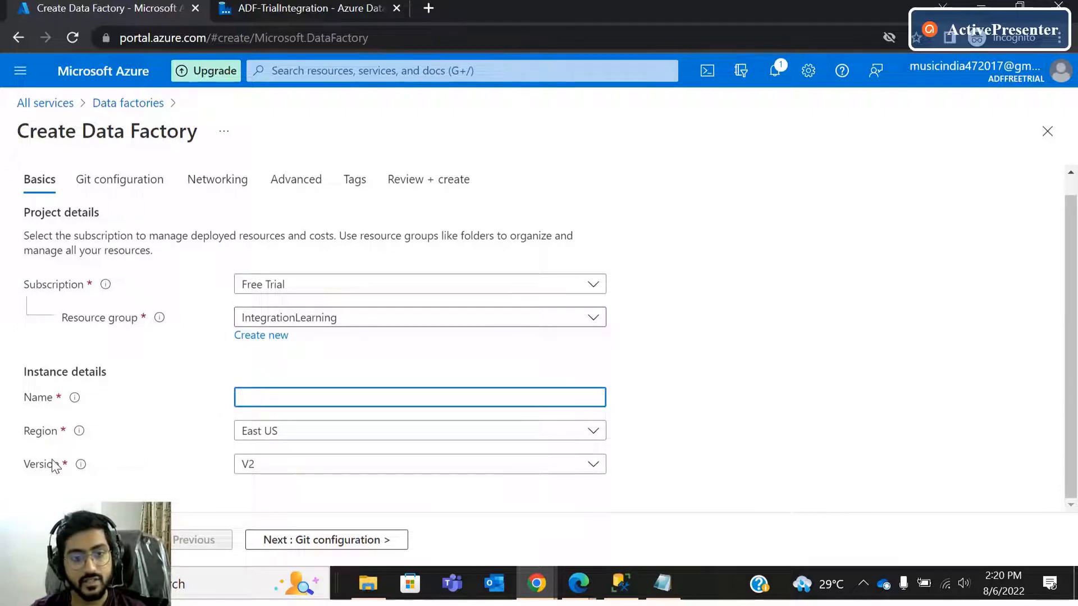
pyautogui.write('ad')
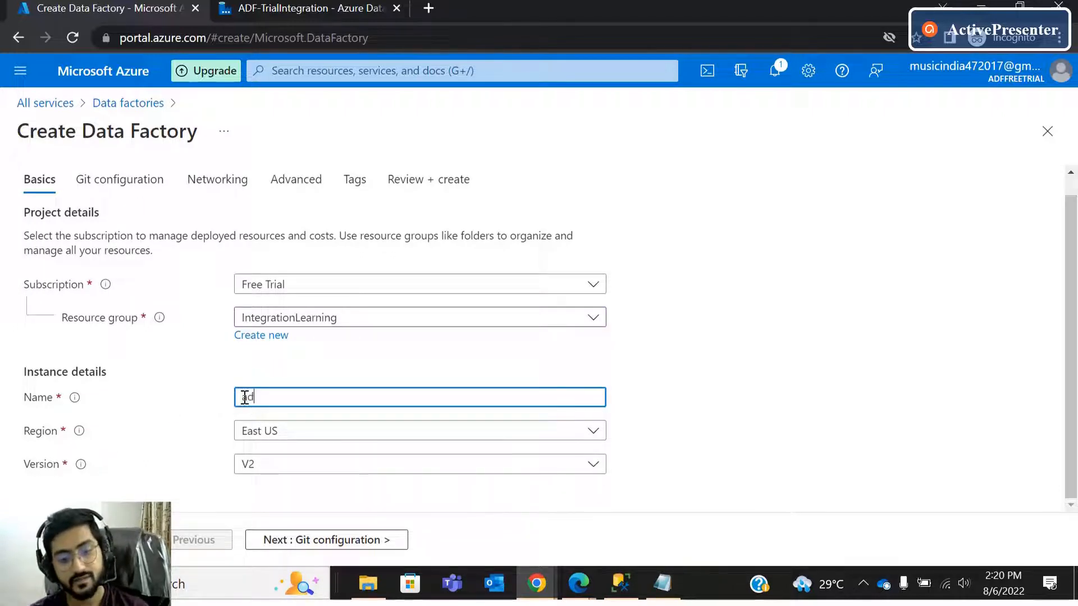
pyautogui.write('fttestdatafactry')
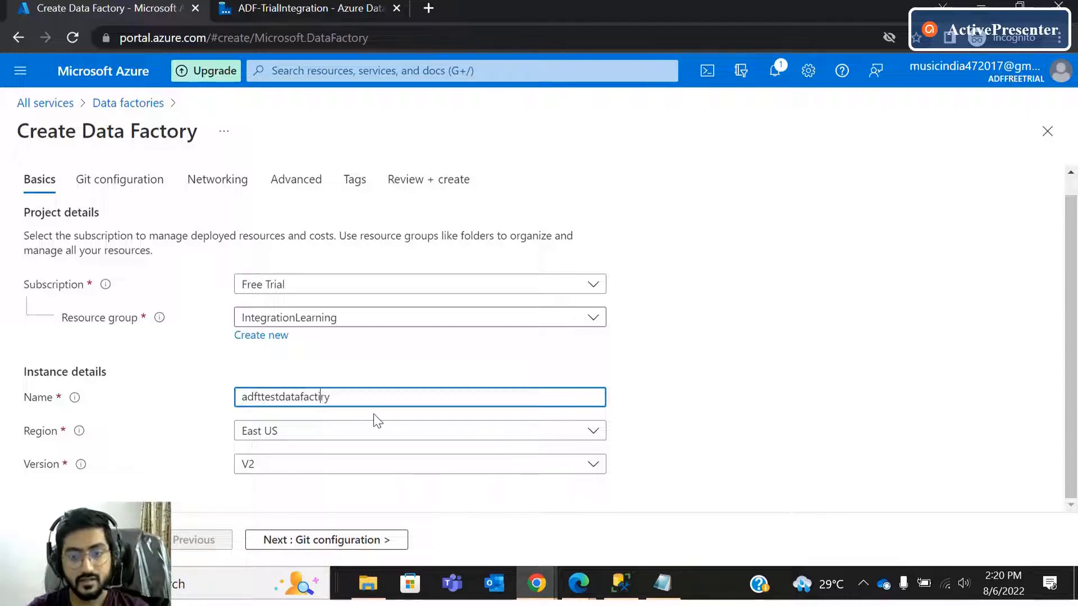
pyautogui.press('BackSpace')
pyautogui.write('o')
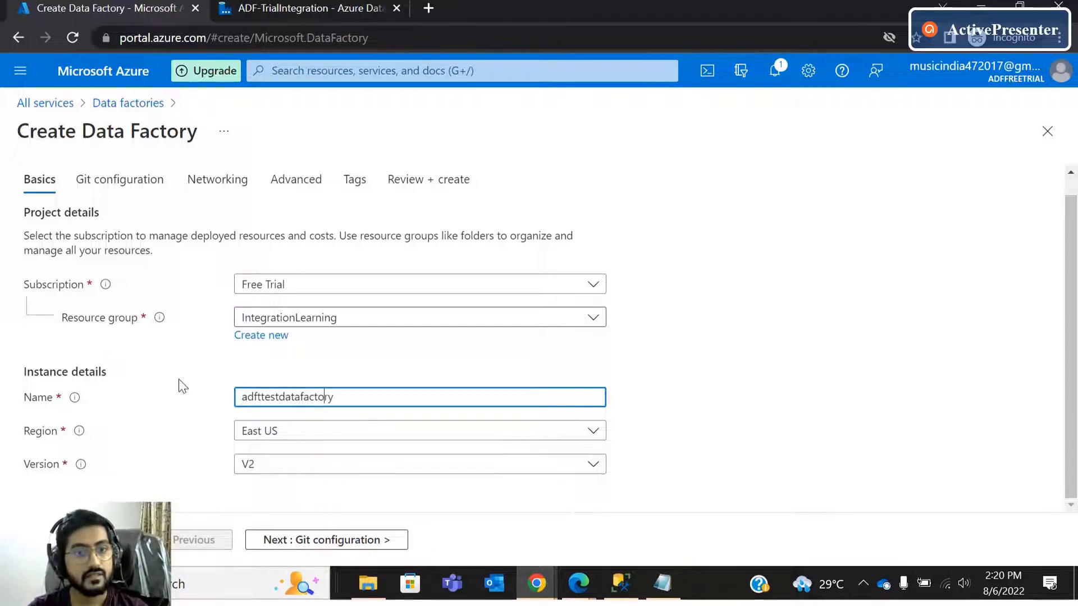
pyautogui.scroll(-1, 136, 334)
pyautogui.click(342, 374)
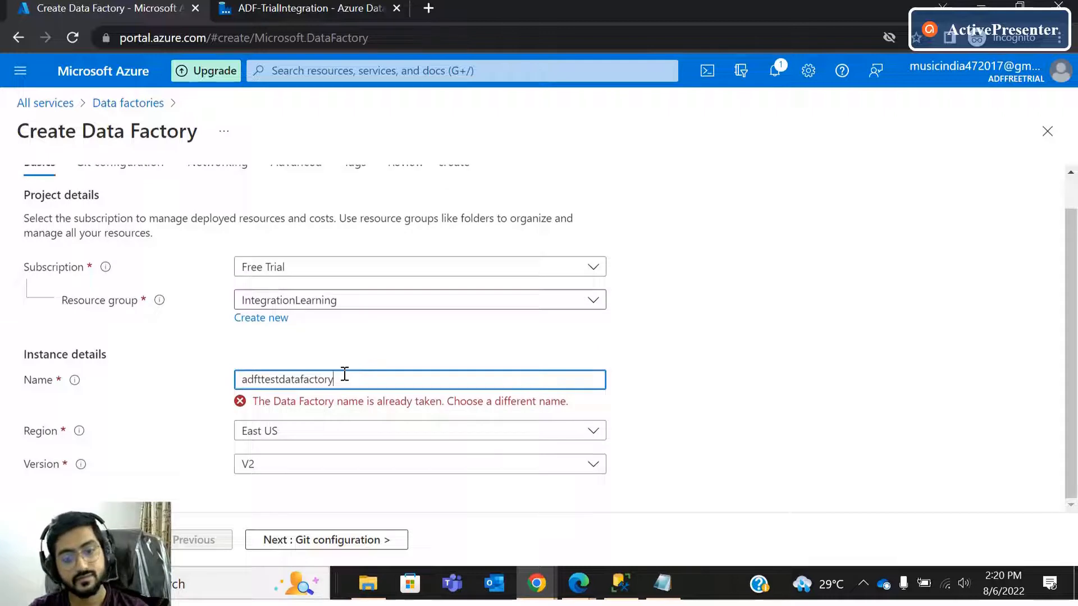
pyautogui.write('123')
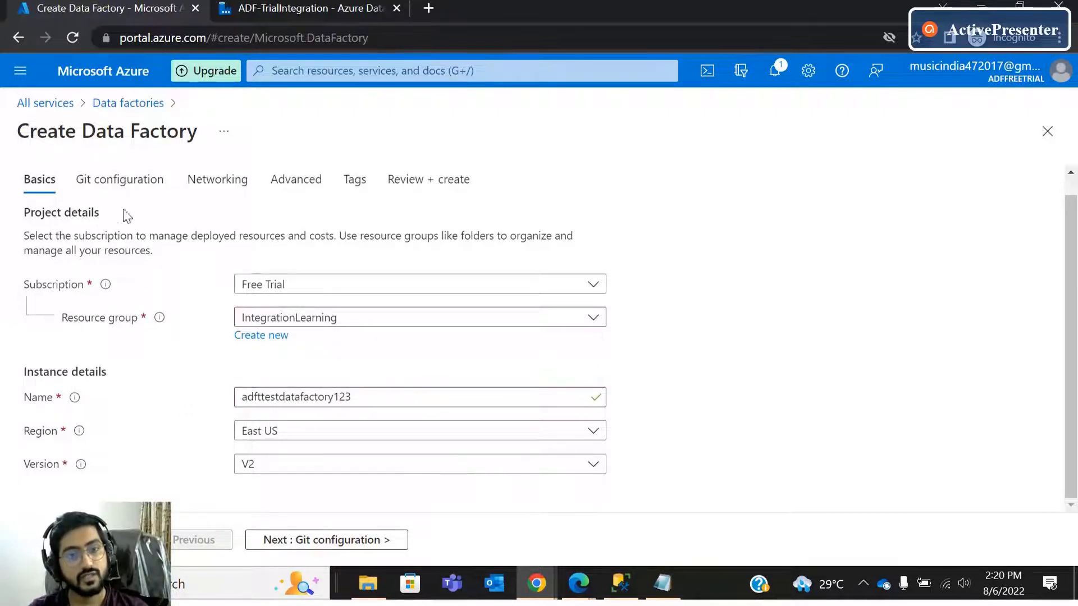
# Enable the "Configure Git later" option for the new data factory.
pyautogui.click(120, 182)
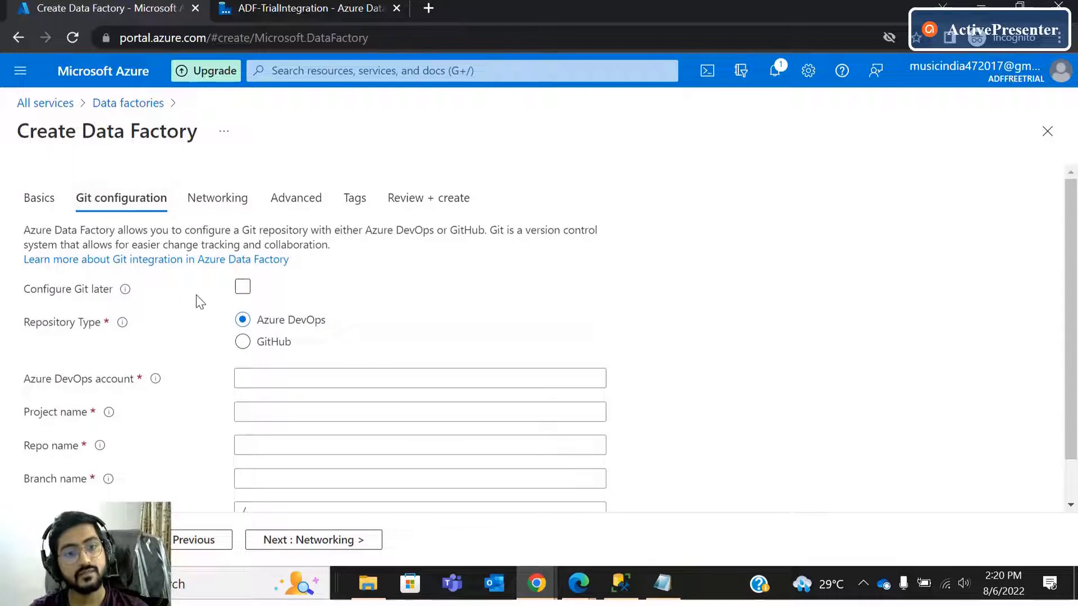
pyautogui.click(241, 289)
pyautogui.click(241, 288)
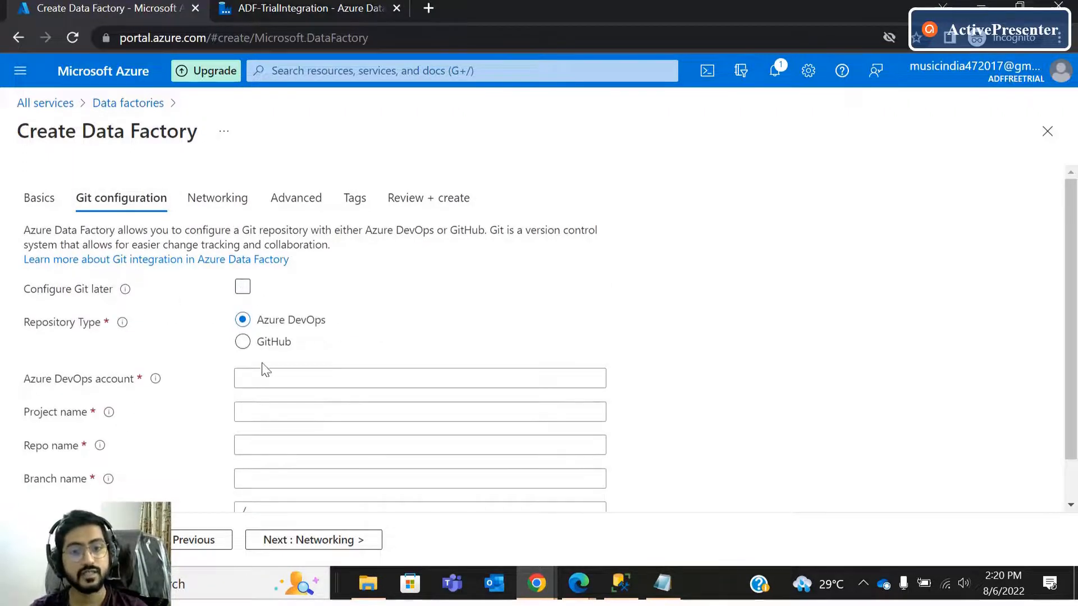
pyautogui.click(243, 288)
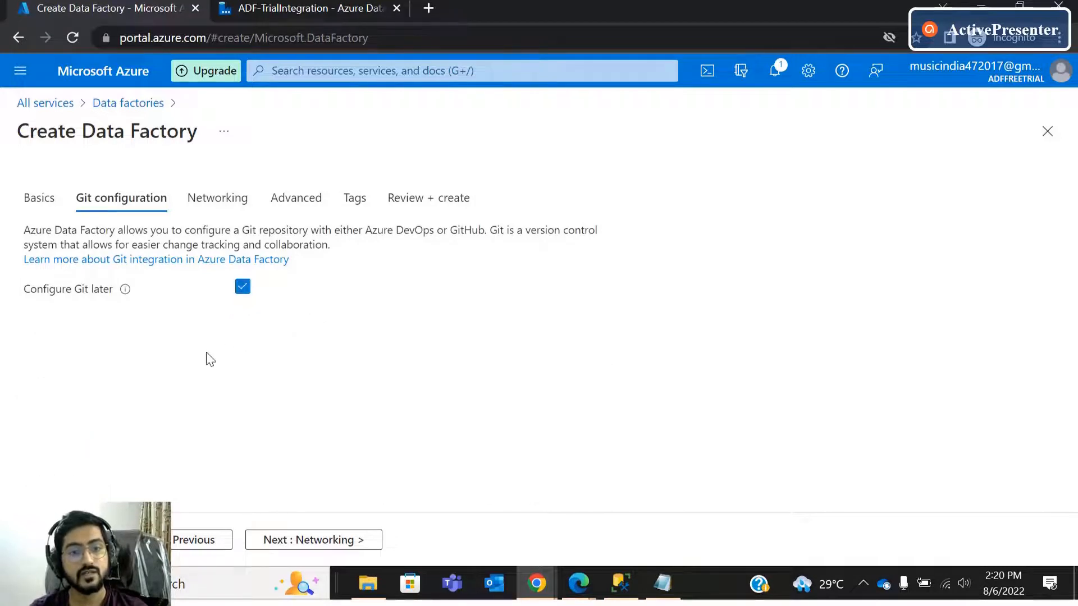
# Examine the new data factory's Networking, Advanced and Tags settings and its Review + create summary.
pyautogui.click(190, 204)
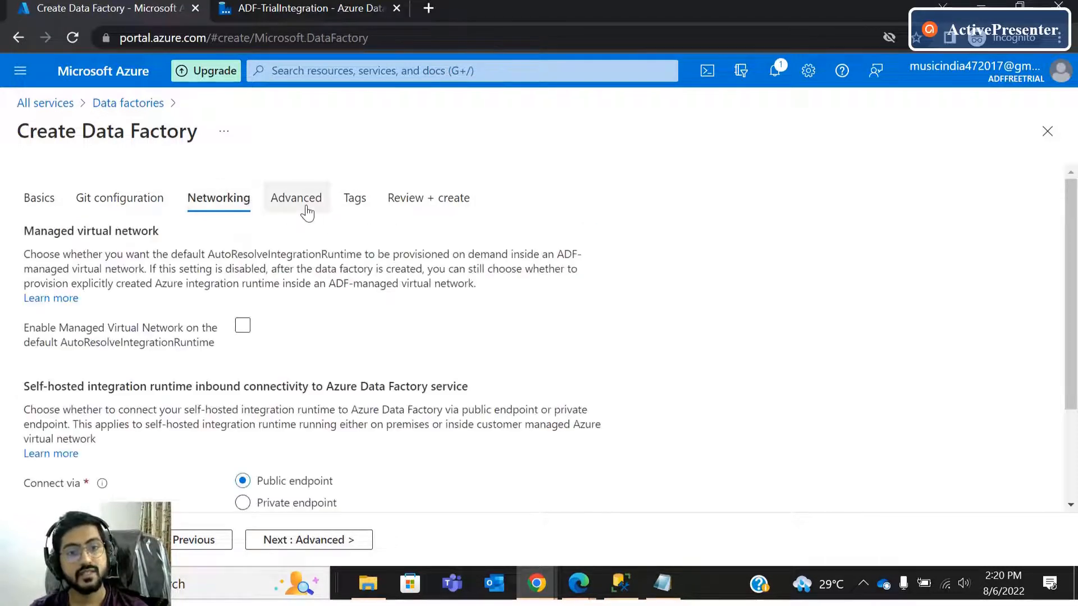
pyautogui.click(303, 211)
pyautogui.click(220, 205)
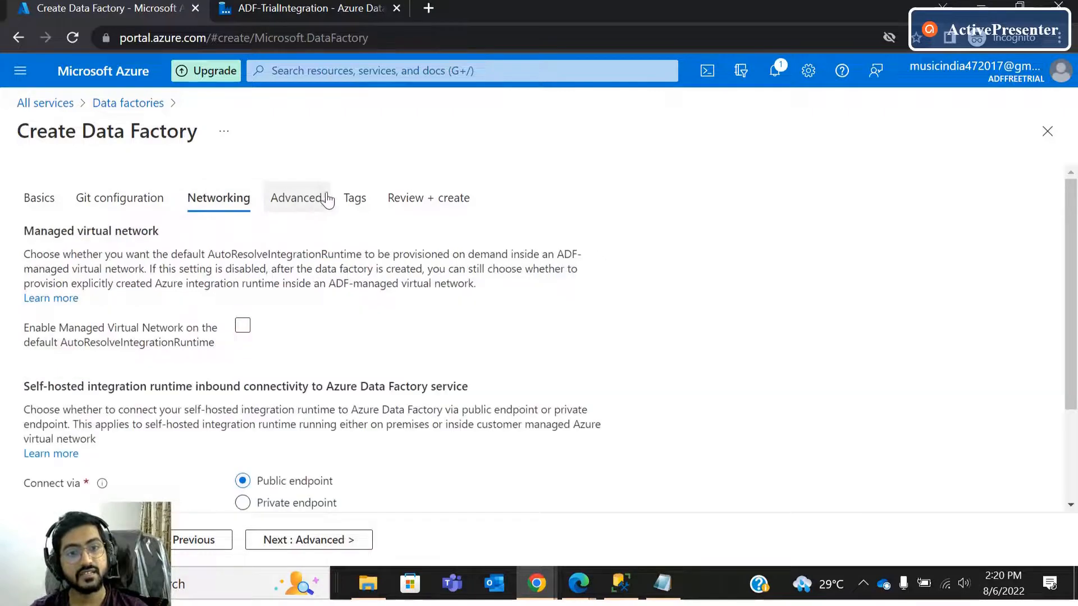
pyautogui.click(313, 202)
pyautogui.click(353, 199)
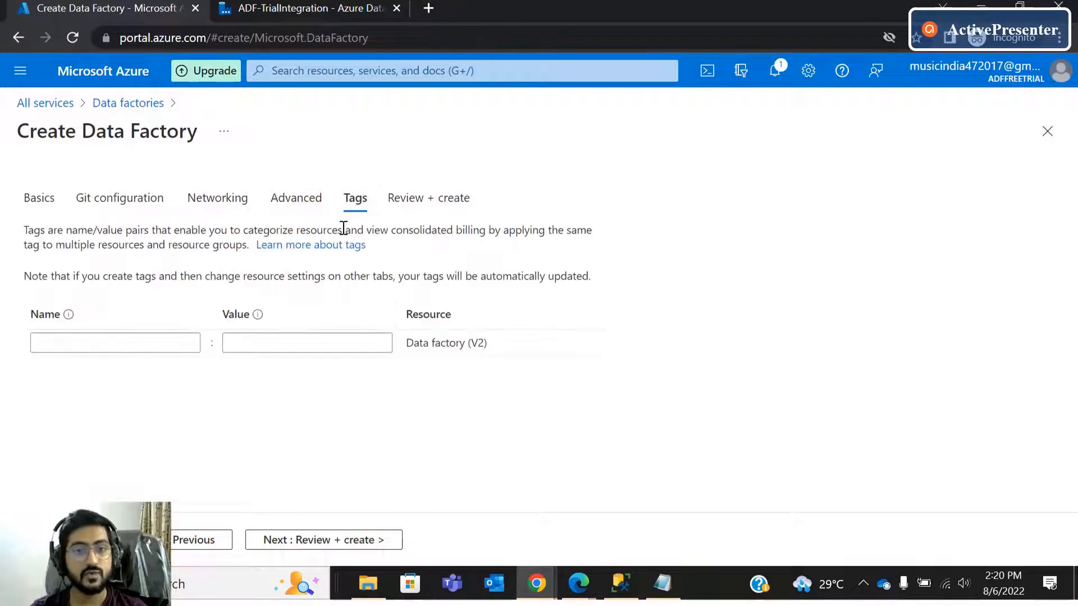
pyautogui.click(187, 342)
pyautogui.click(303, 341)
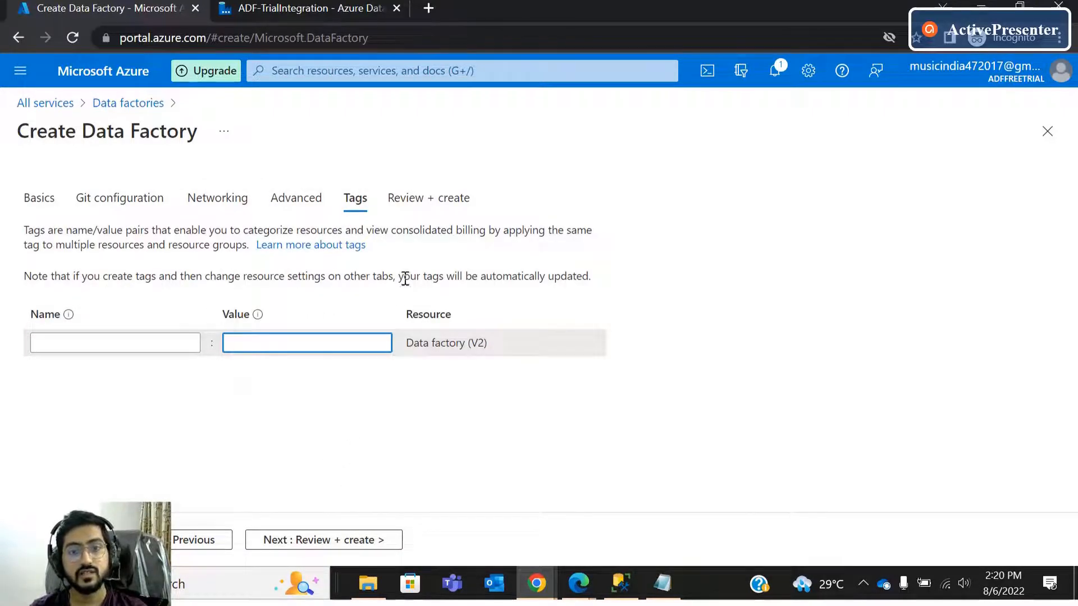
pyautogui.click(409, 207)
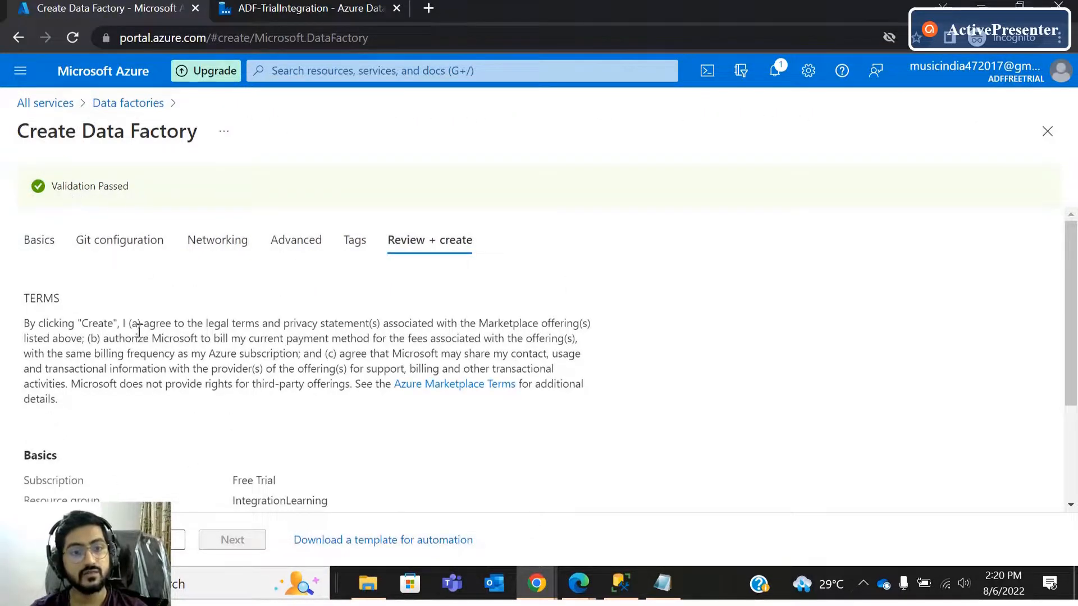
pyautogui.scroll(-2, 138, 330)
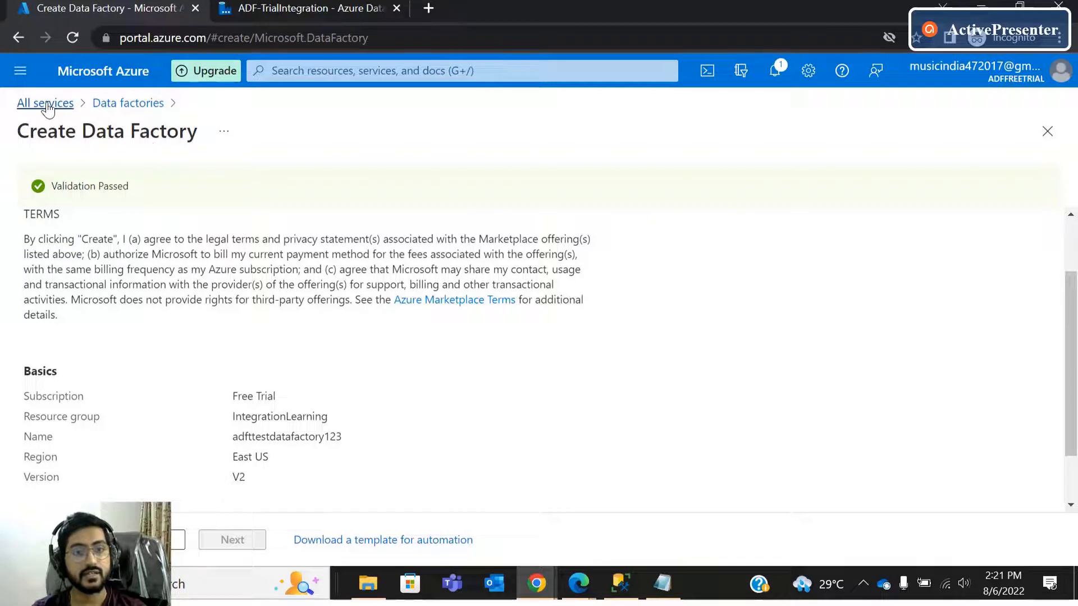
# Leave the creation form and open the existing ADF-TrialIntegration data factory.
pyautogui.click(45, 103)
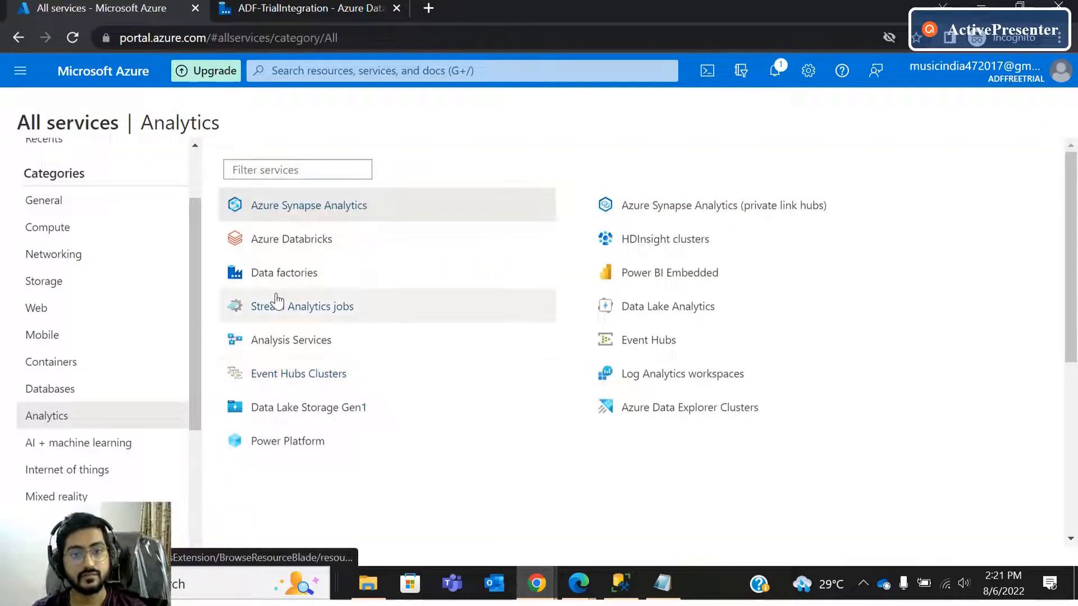
pyautogui.click(295, 272)
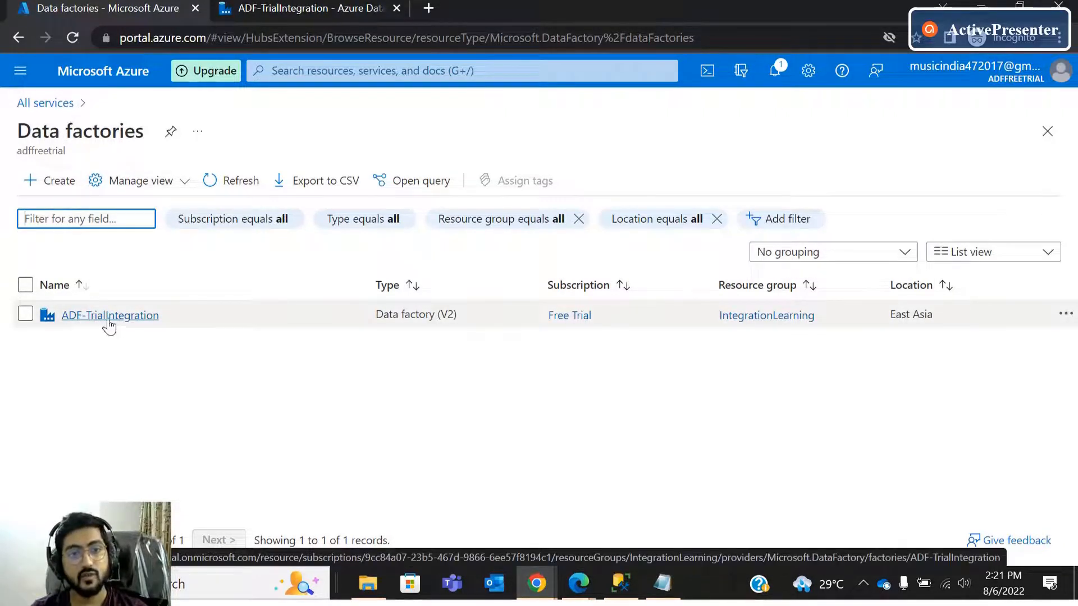
pyautogui.click(109, 316)
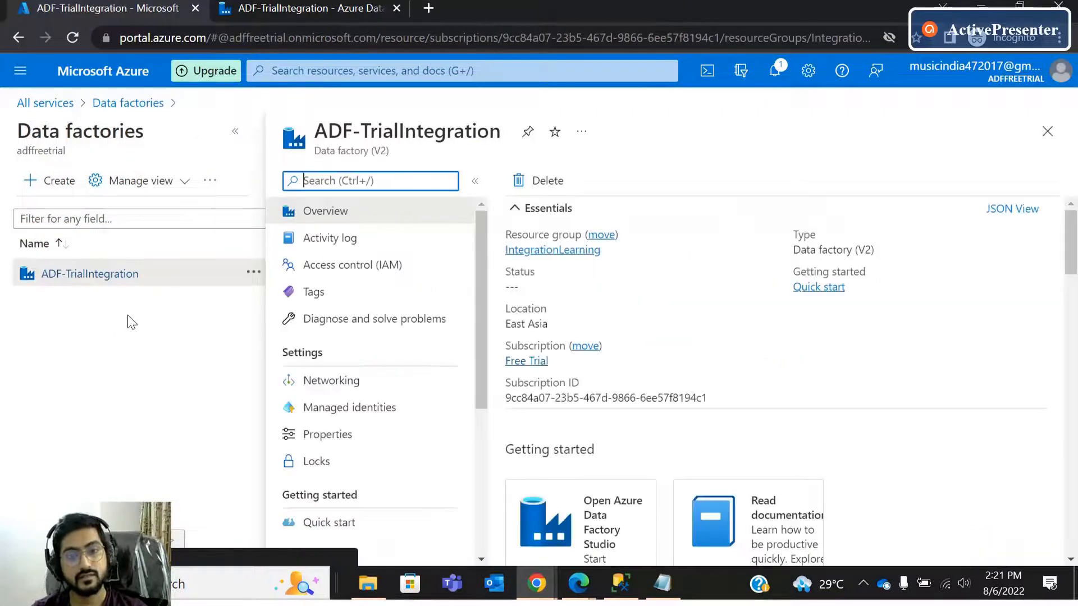
# Launch Azure Data Factory Studio for ADF-TrialIntegration and keep only the authoring page that was already open.
pyautogui.scroll(-3, 598, 452)
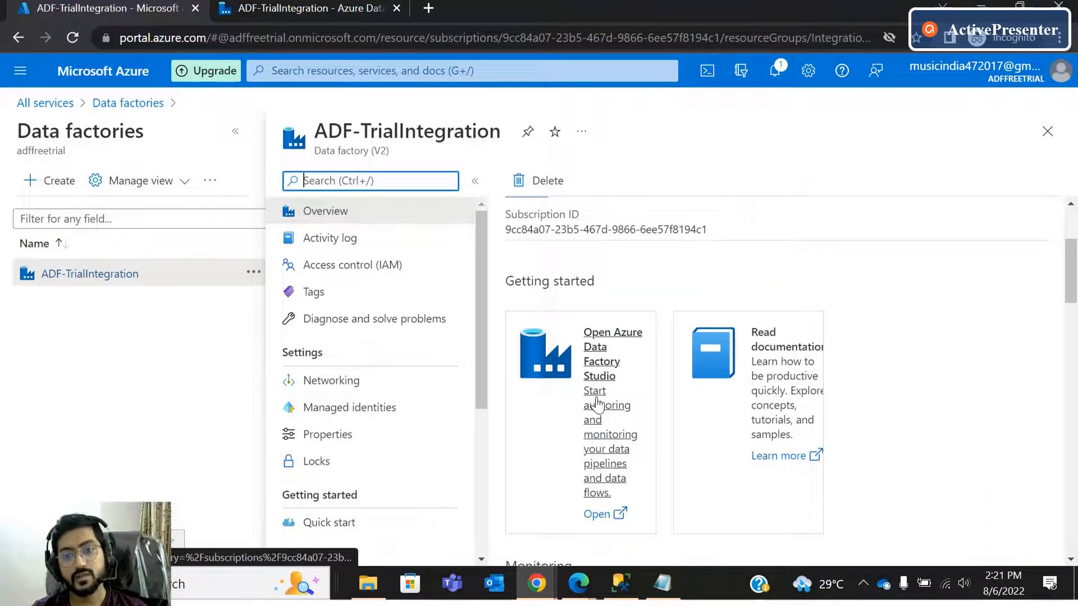
pyautogui.click(243, 141)
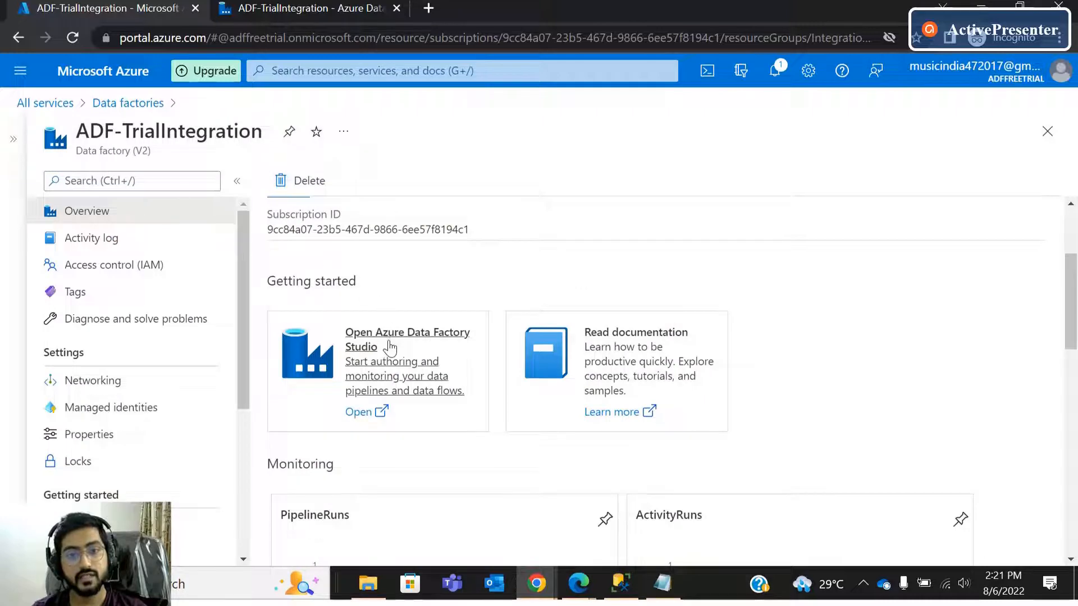
pyautogui.click(391, 344)
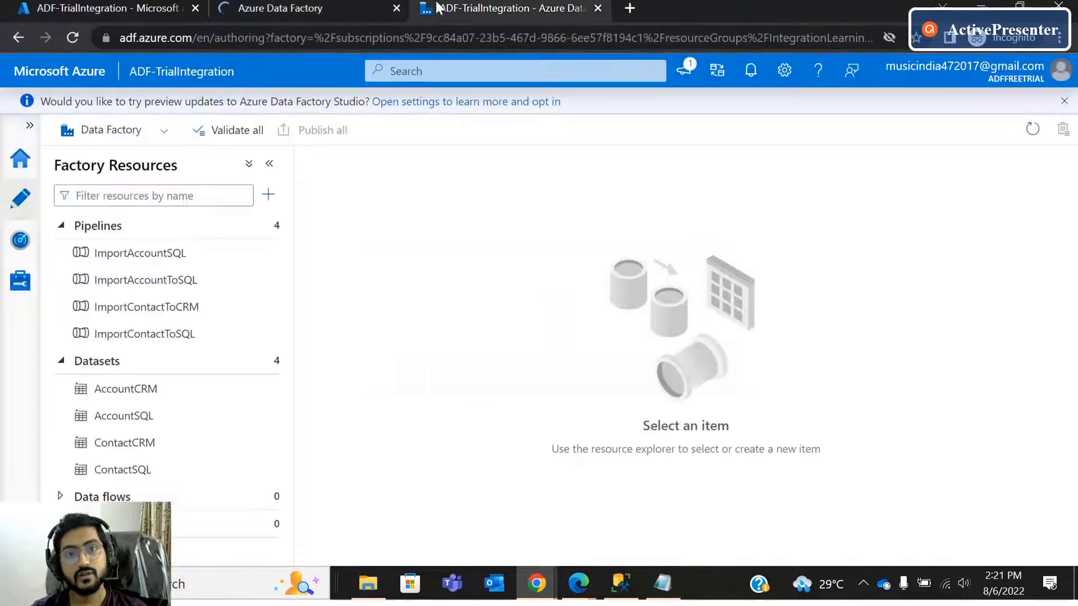
pyautogui.click(397, 9)
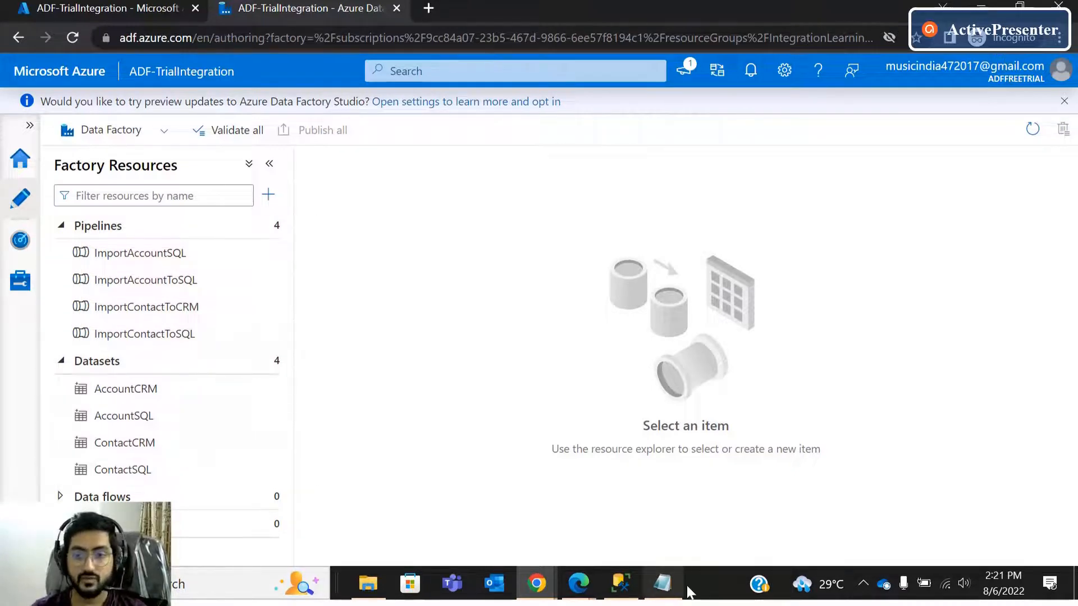
# Switch to Notepad, review how the Dynamics CRM entries map to the External System entries, and return to Data Factory Studio.
pyautogui.click(662, 583)
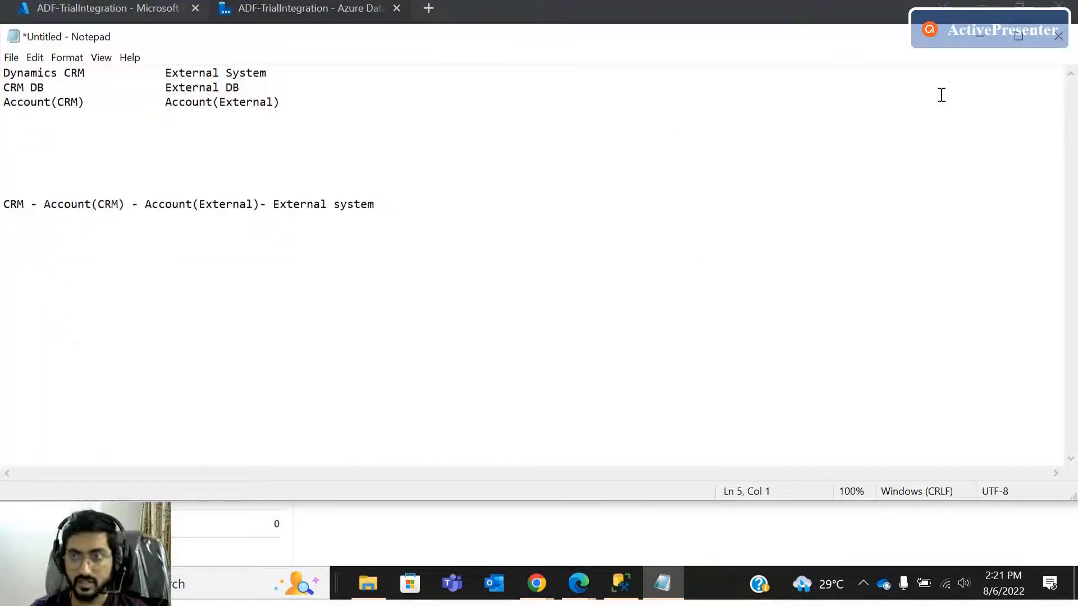
pyautogui.click(980, 35)
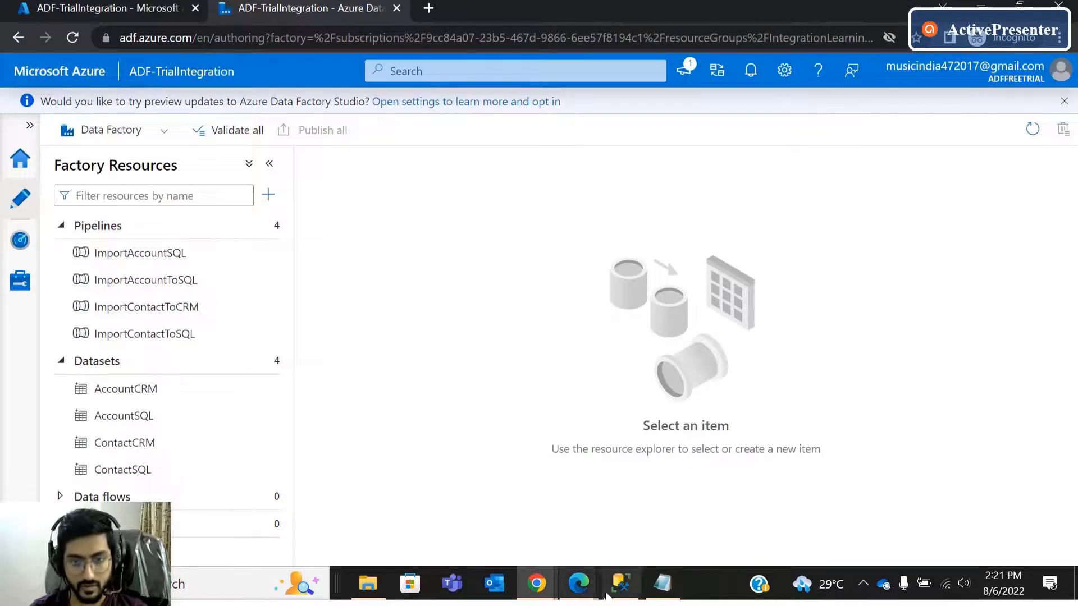
pyautogui.click(662, 584)
pyautogui.moveTo(134, 132); pyautogui.dragTo(4, 72)
pyautogui.click(185, 76)
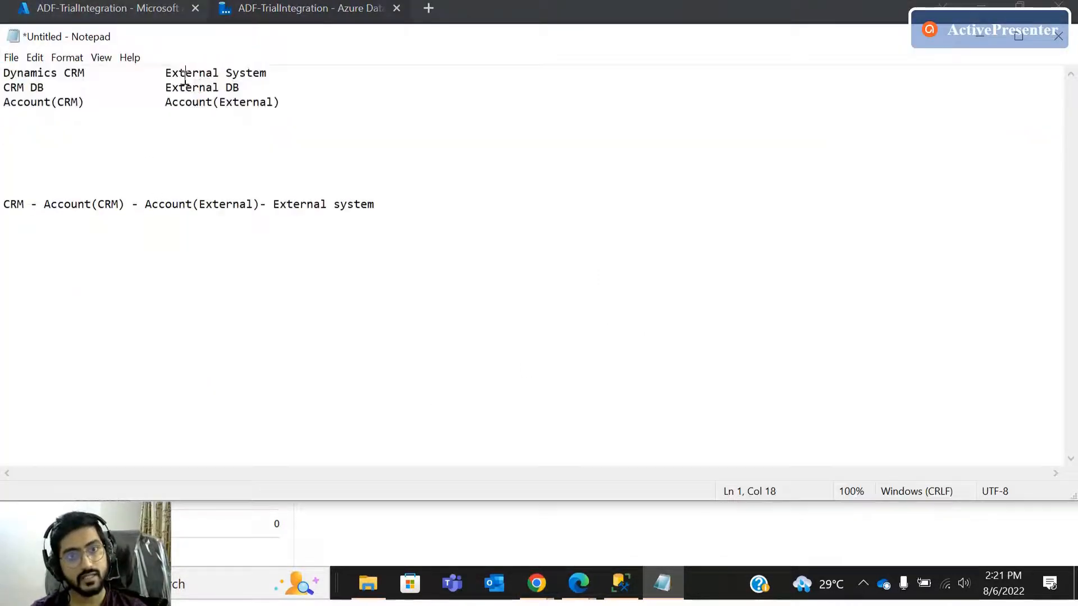
pyautogui.doubleClick(217, 103)
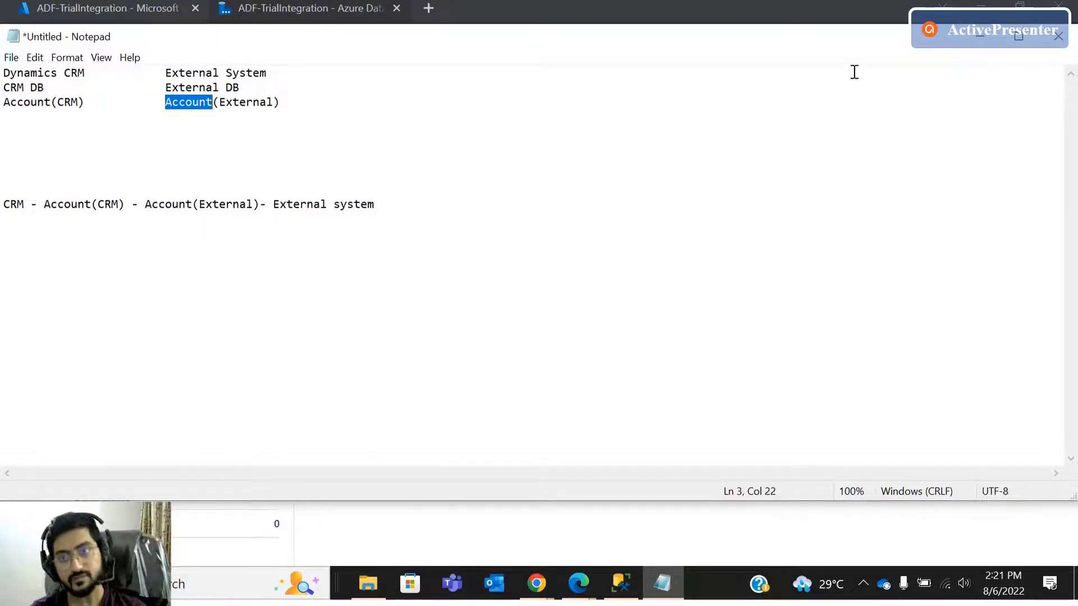
pyautogui.click(976, 40)
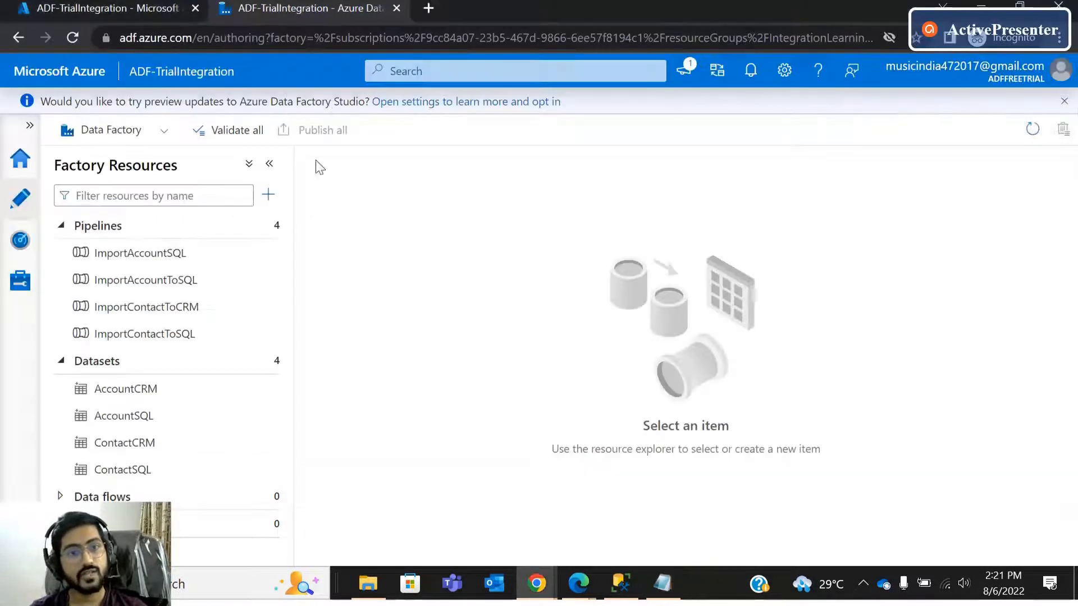
# Create a new blank pipeline in the ADF-TrialIntegration data factory.
pyautogui.click(262, 200)
pyautogui.moveTo(308, 220)
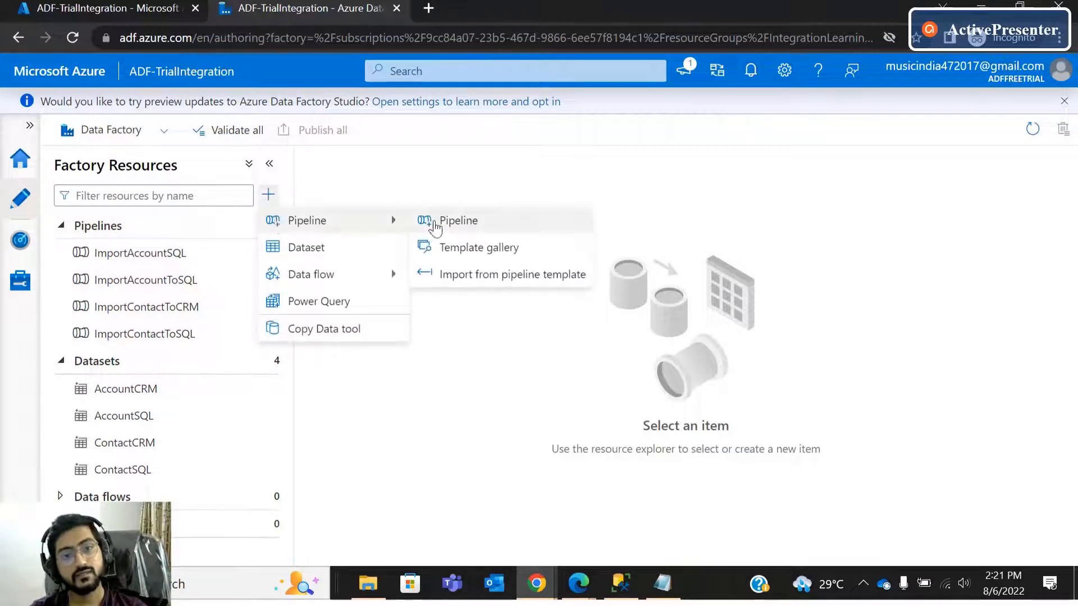
pyautogui.click(434, 222)
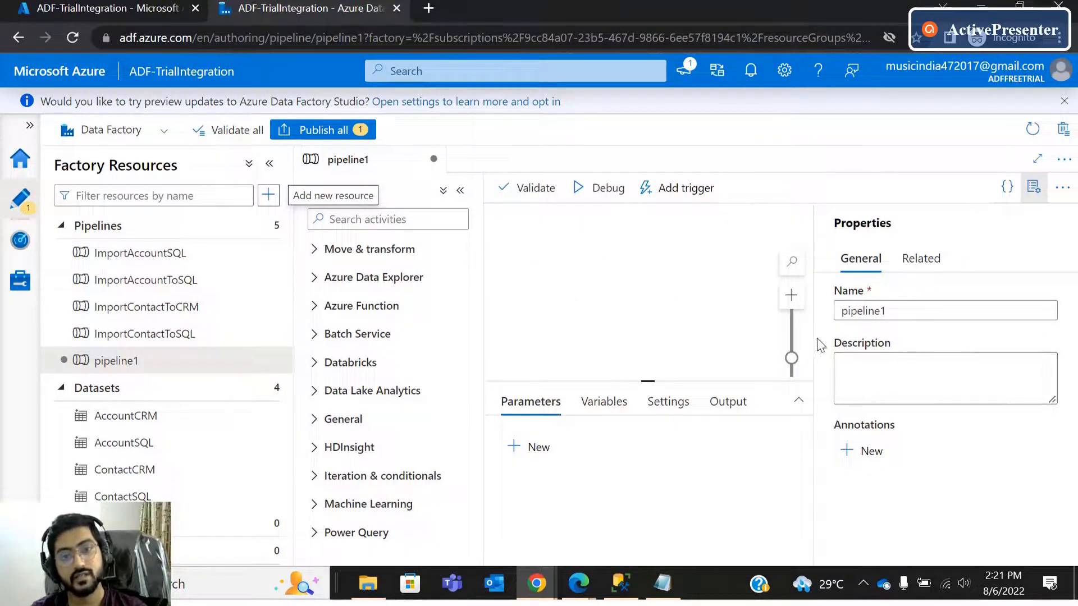
# Add a Copy data activity from Move & transform to the pipeline canvas and enlarge the pipeline editor to full view.
pyautogui.click(325, 256)
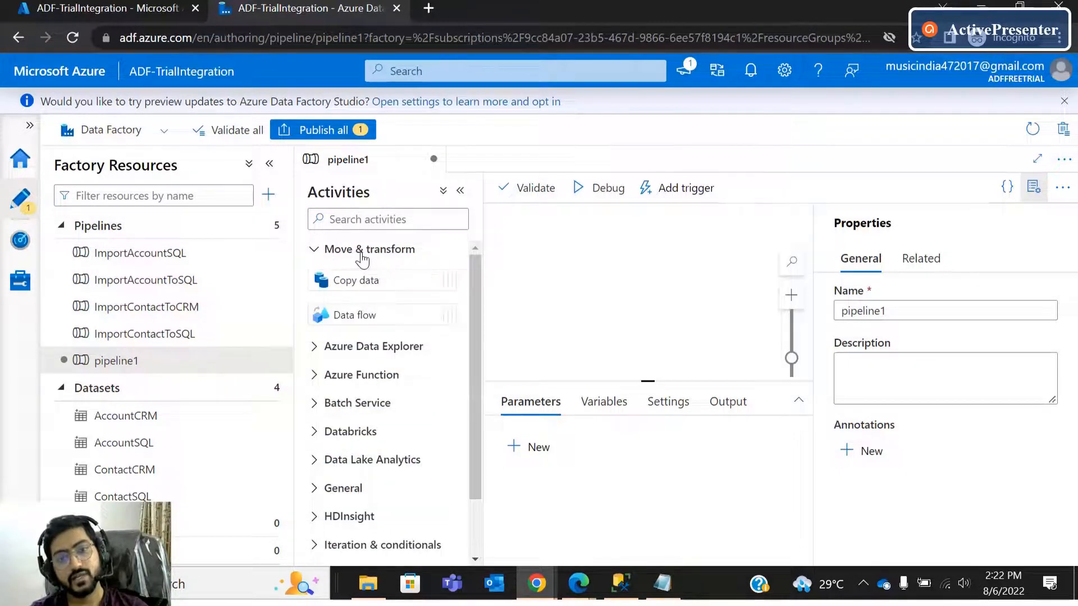
pyautogui.moveTo(369, 279); pyautogui.dragTo(644, 257)
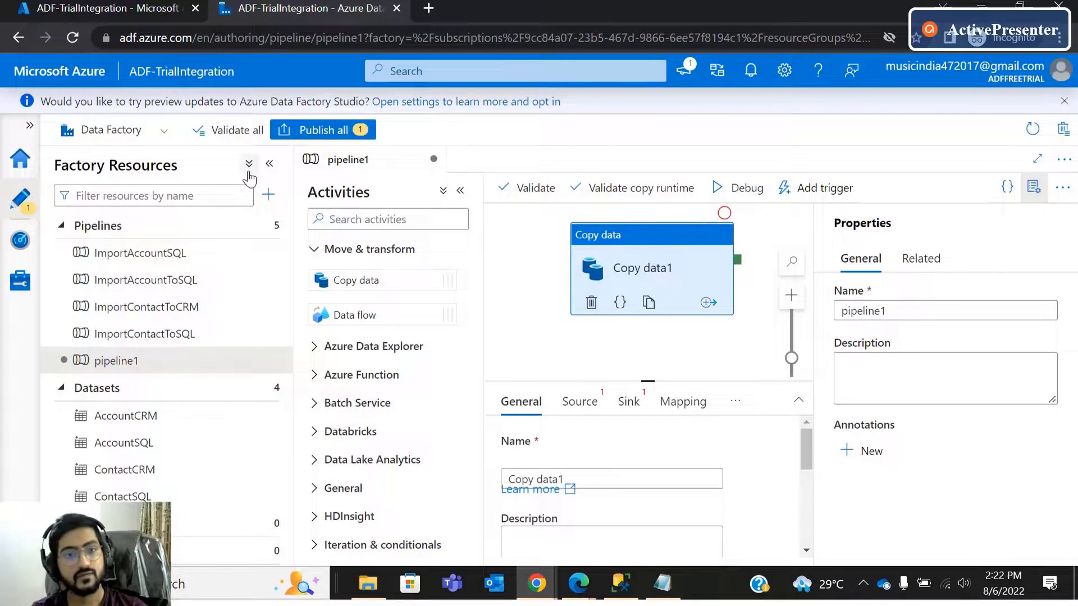
pyautogui.click(269, 163)
pyautogui.click(1037, 159)
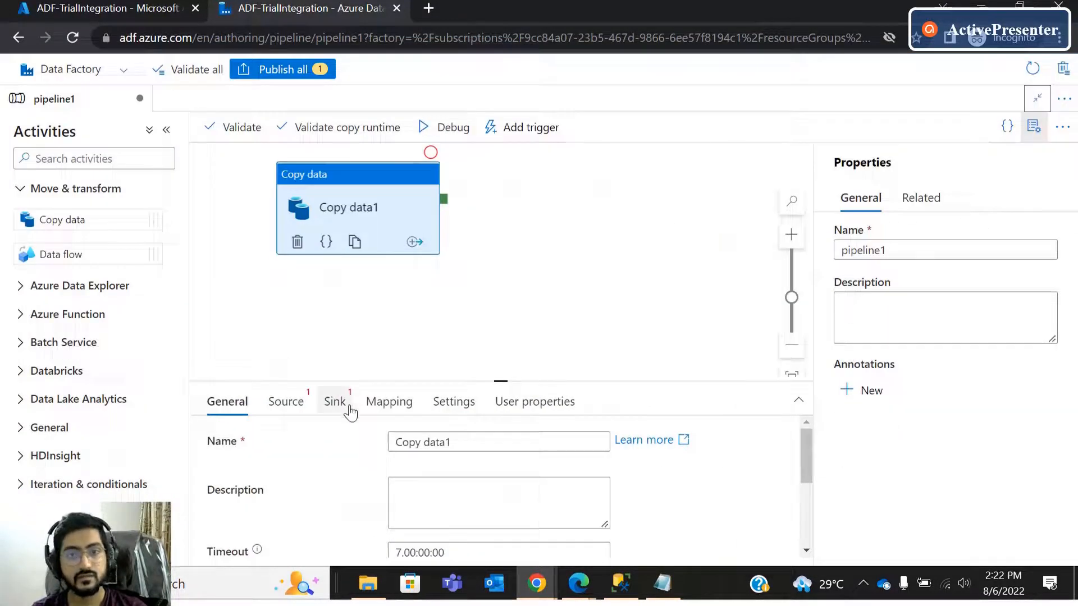
# Rename the Copy data activity as T-ImportAccountToSQLFromCRM and leave its description blank.
pyautogui.scroll(-5, 270, 505)
pyautogui.scroll(5, 275, 477)
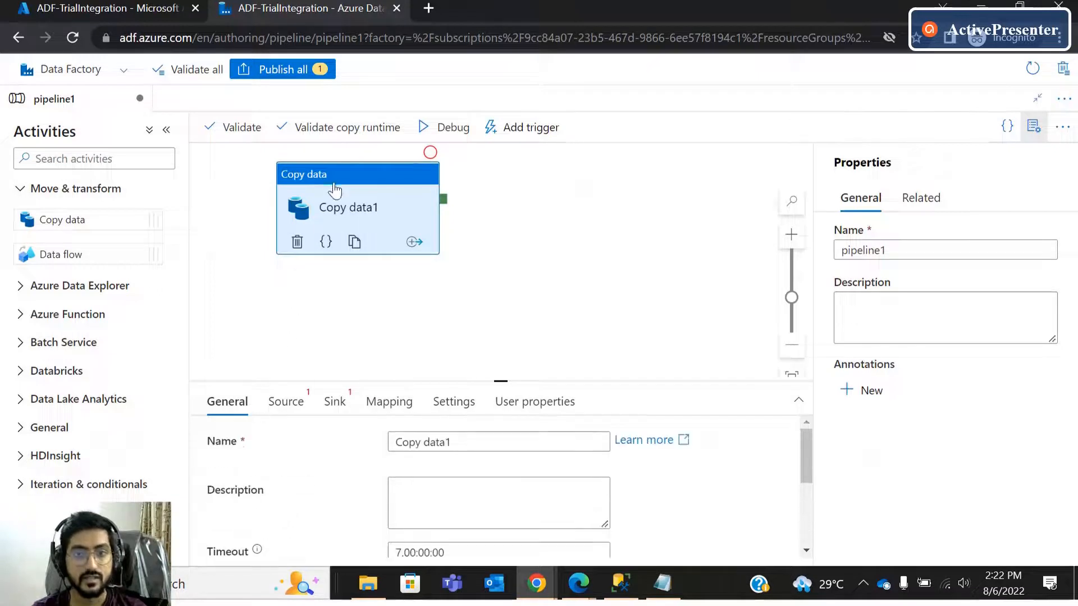
pyautogui.tripleClick(471, 435)
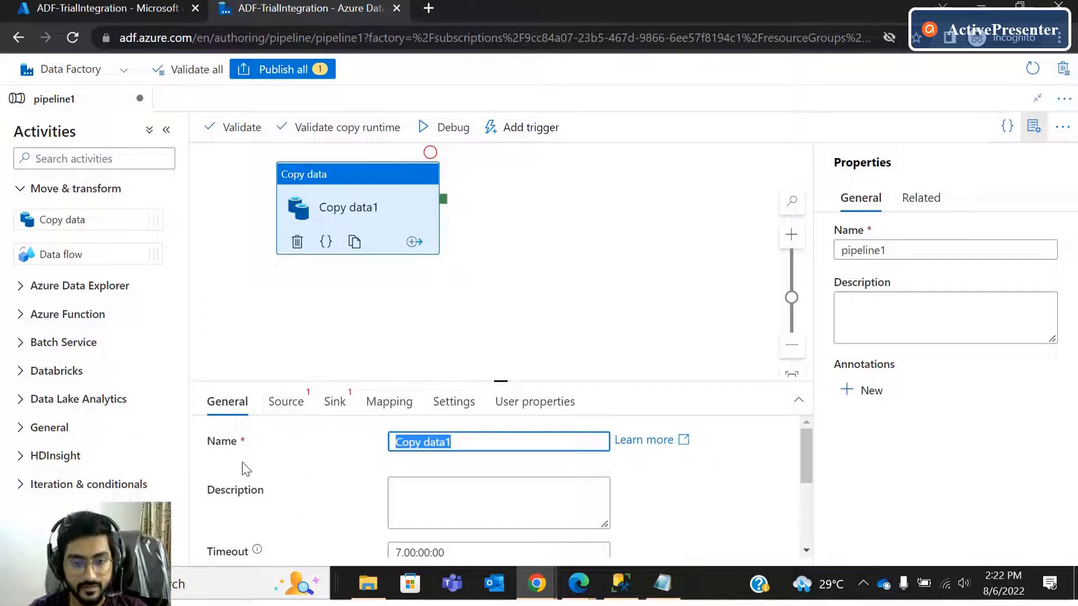
pyautogui.write('T-')
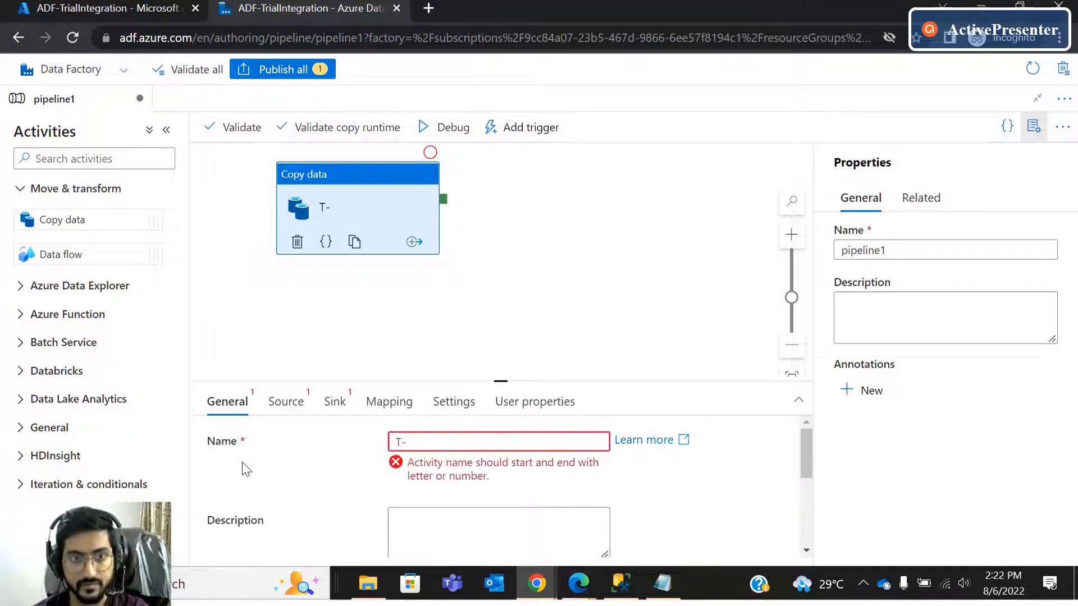
pyautogui.write('Import')
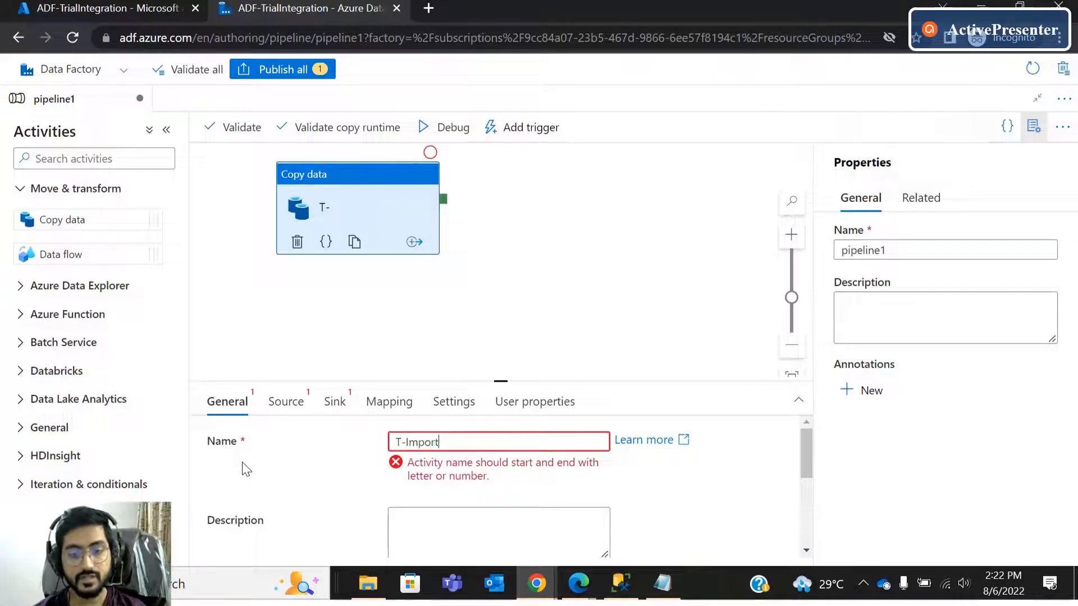
pyautogui.write('AccountToSQLFr')
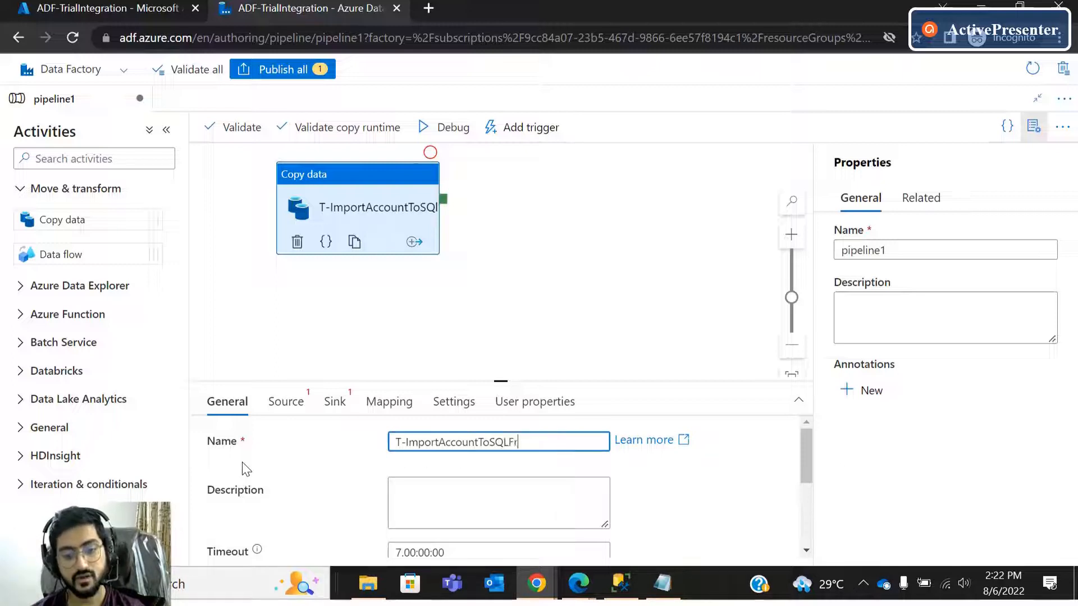
pyautogui.write('omCRm')
pyautogui.press('BackSpace')
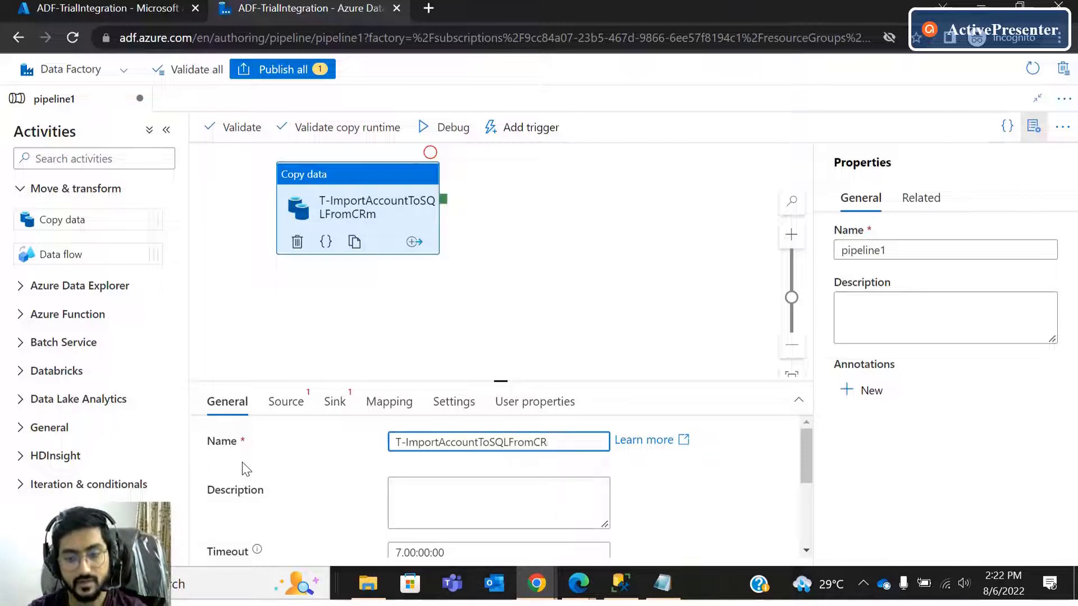
pyautogui.write('M')
pyautogui.click(437, 482)
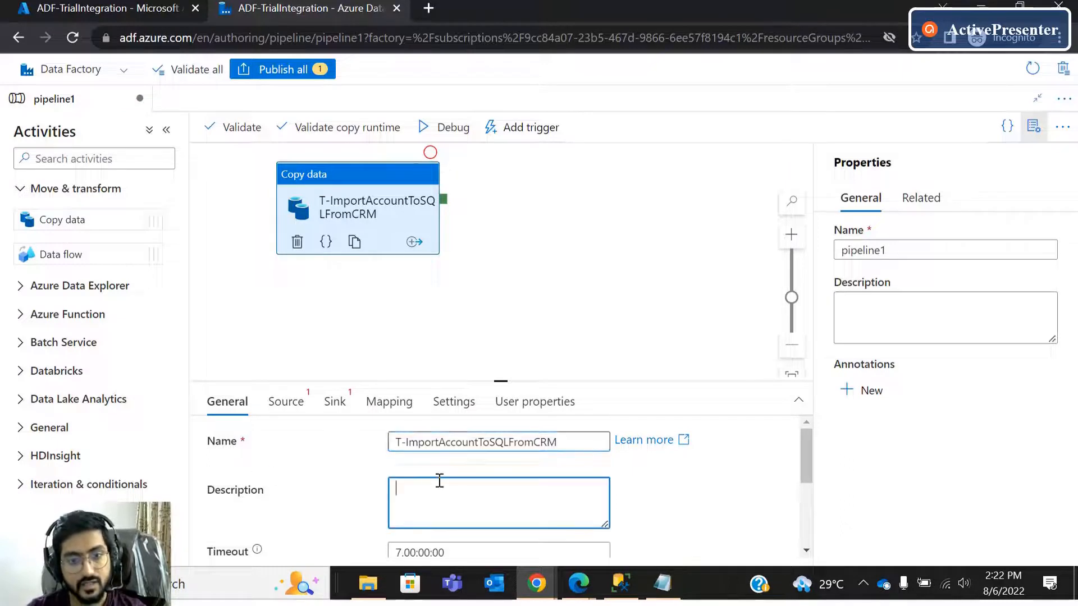
# Examine the copy activity's general settings, including the explanation and format of its Timeout value.
pyautogui.scroll(-1, 388, 463)
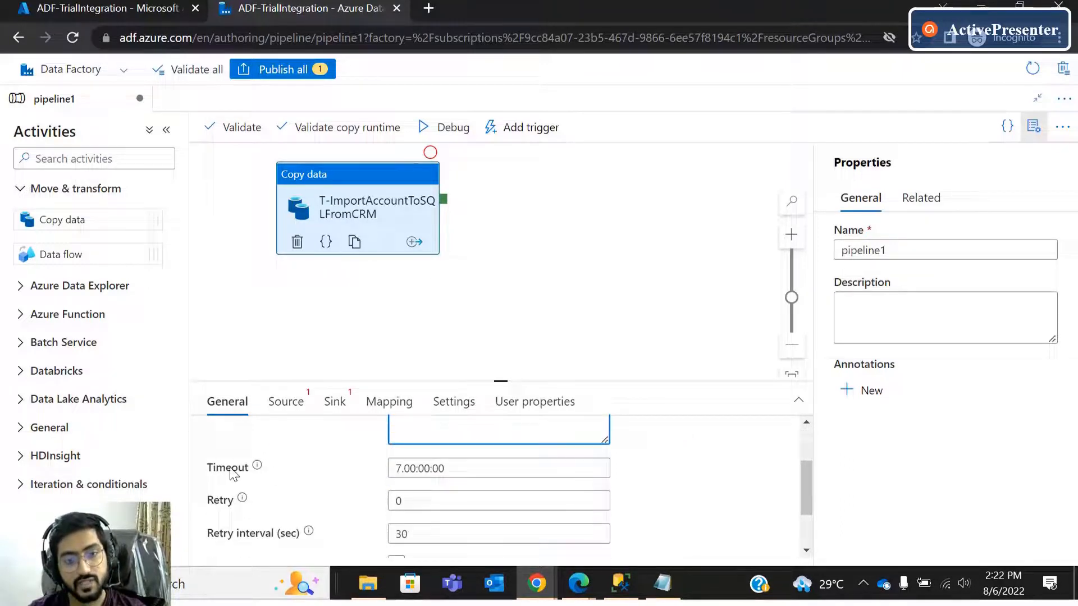
pyautogui.click(257, 466)
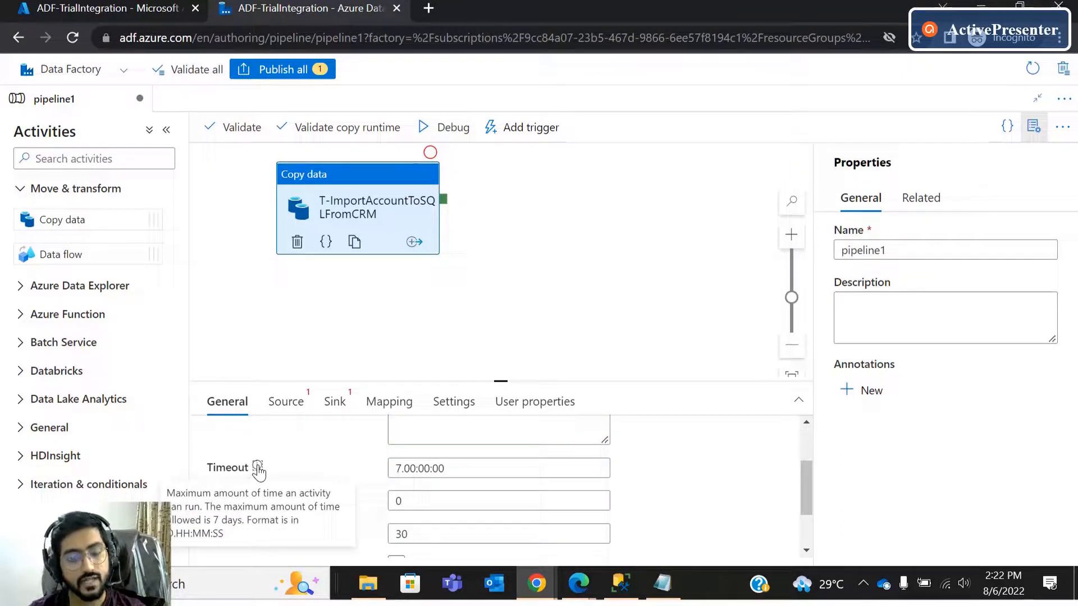
pyautogui.scroll(-1, 269, 498)
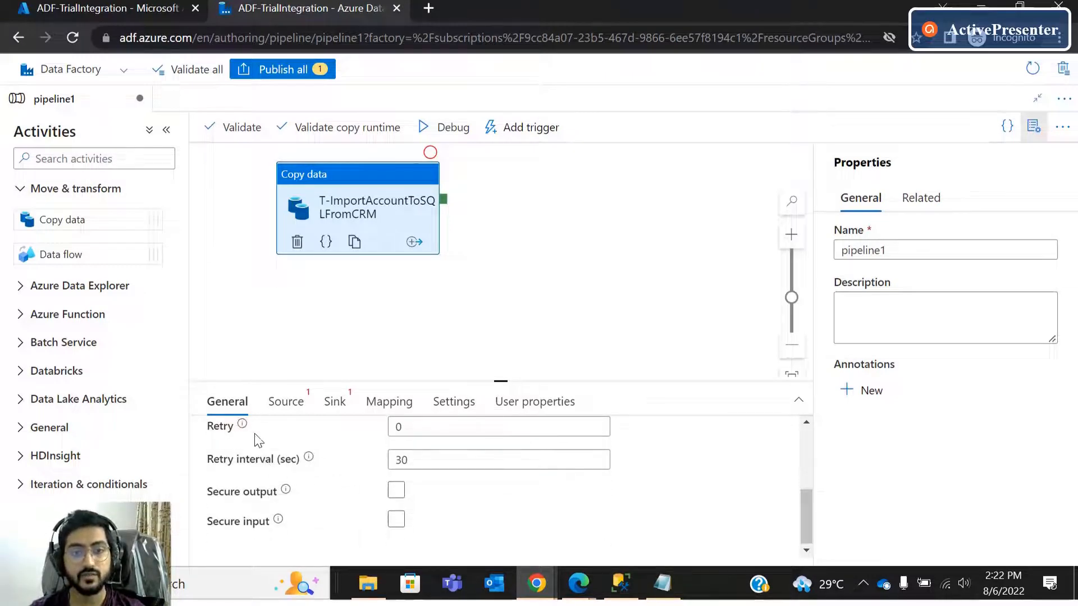
pyautogui.scroll(2, 284, 522)
pyautogui.scroll(-2, 284, 520)
pyautogui.scroll(1, 286, 531)
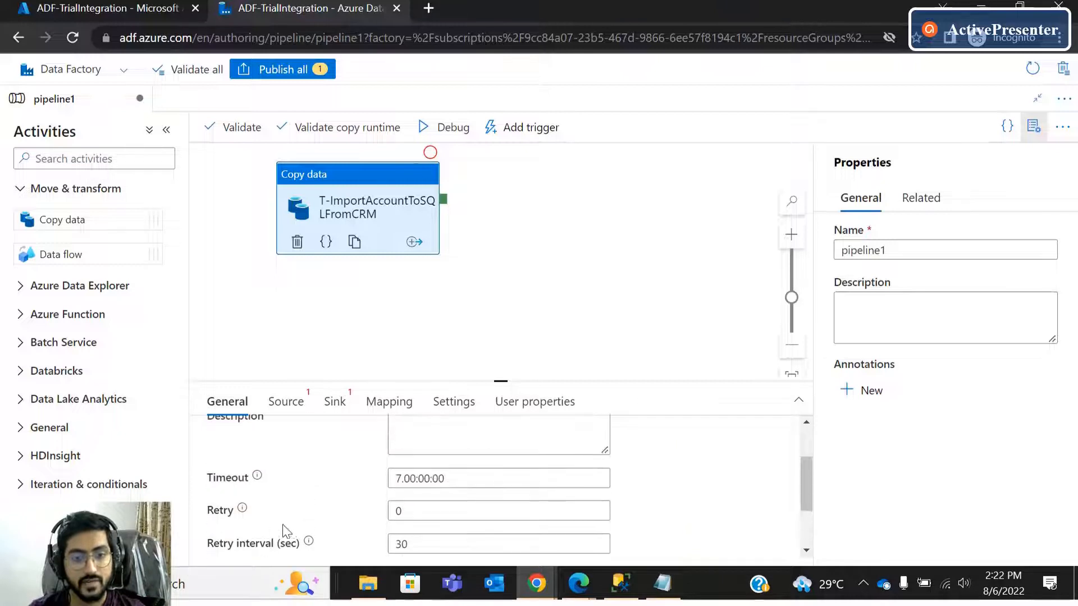
pyautogui.scroll(-2, 278, 483)
pyautogui.scroll(2, 273, 486)
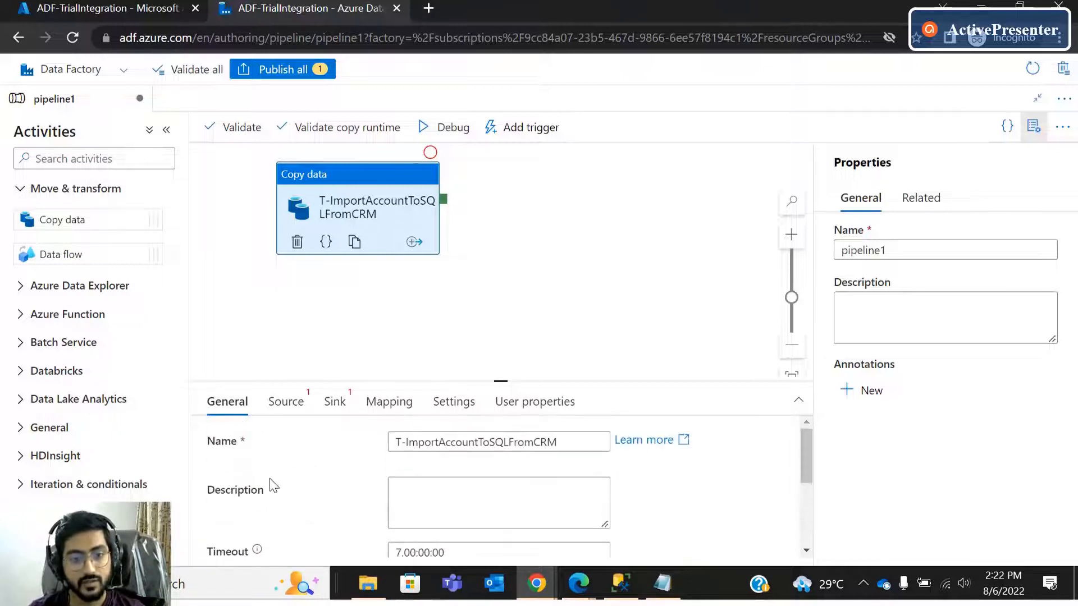
pyautogui.scroll(-1, 231, 483)
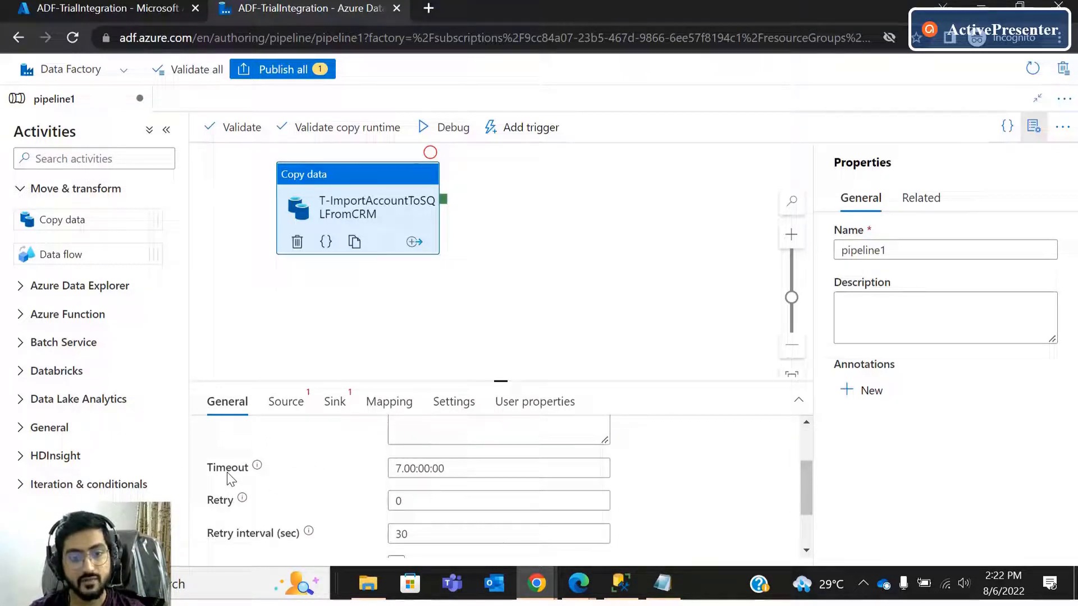
pyautogui.scroll(1, 317, 482)
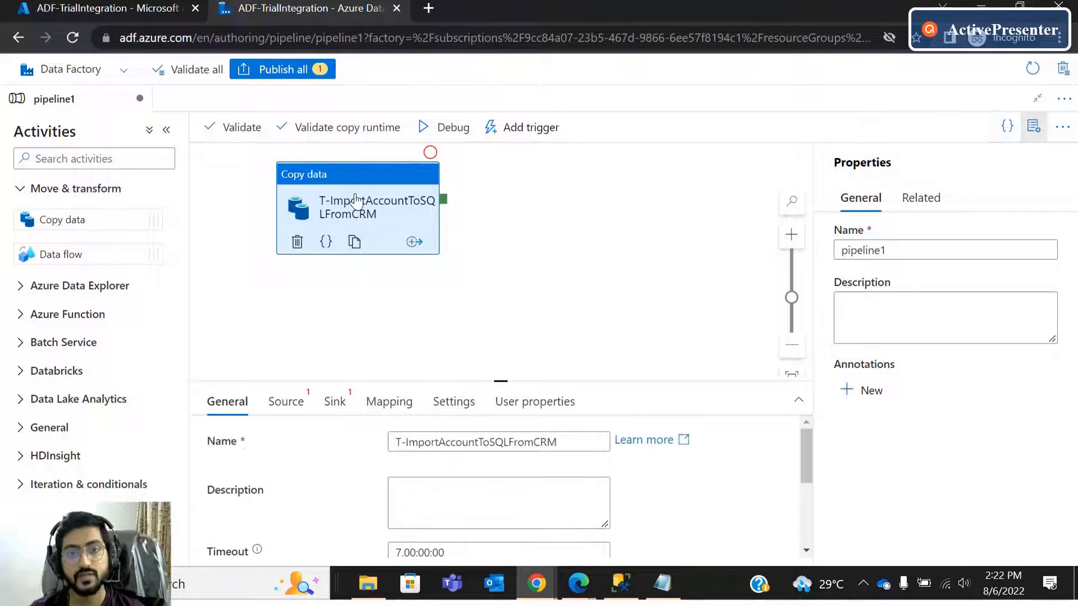
pyautogui.scroll(-2, 239, 519)
pyautogui.scroll(1, 230, 494)
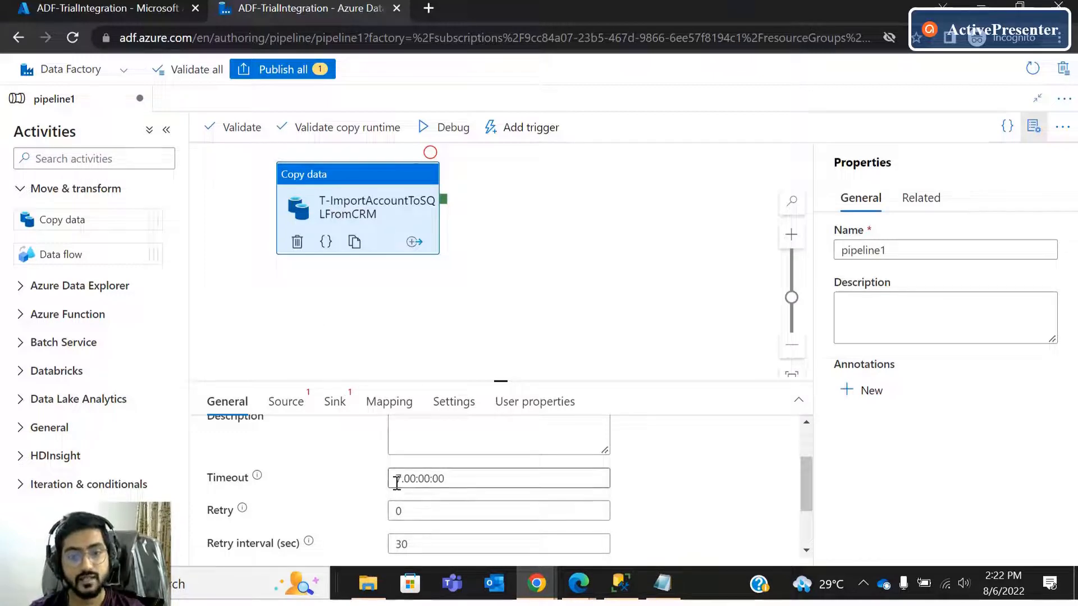
pyautogui.moveTo(399, 476); pyautogui.dragTo(505, 480)
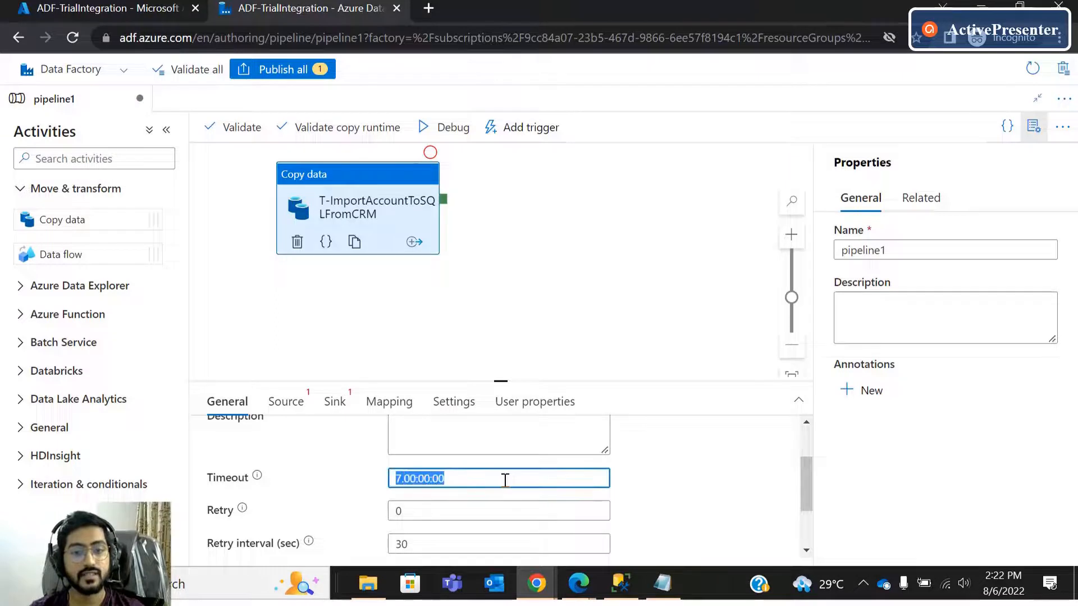
pyautogui.click(230, 502)
# Examine the copy activity's Retry, Retry interval, Secure output and Secure input settings and compare them with its other general settings.
pyautogui.scroll(-2, 255, 502)
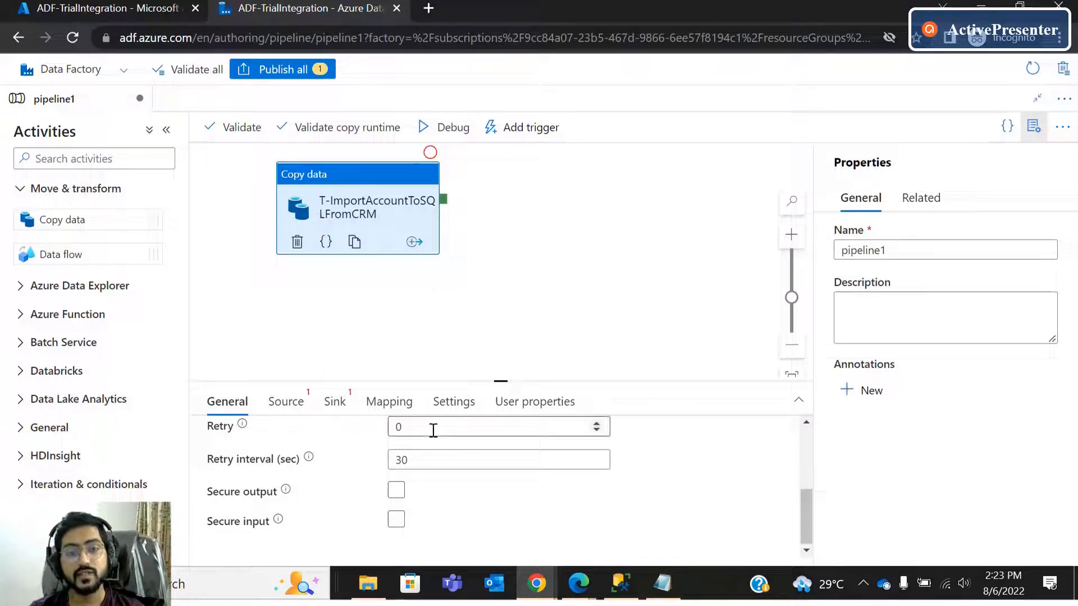
pyautogui.click(407, 427)
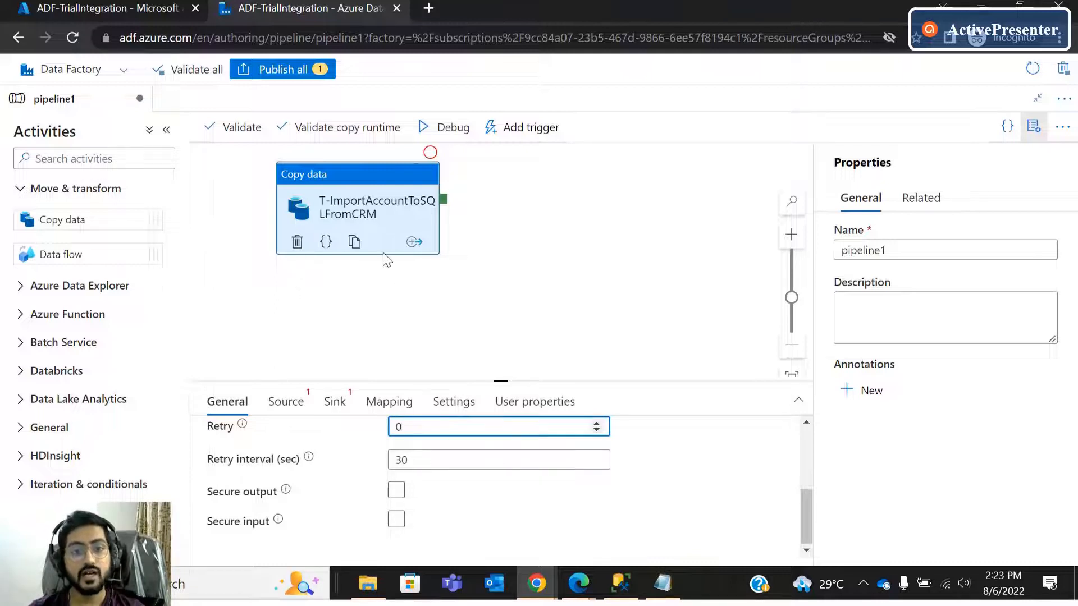
pyautogui.click(349, 207)
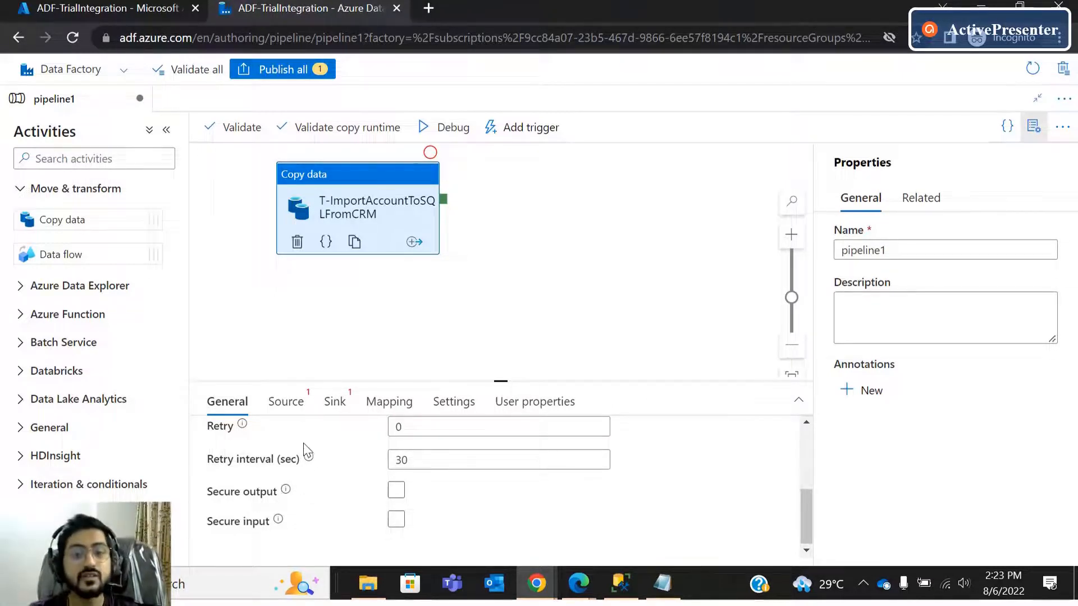
pyautogui.moveTo(285, 491)
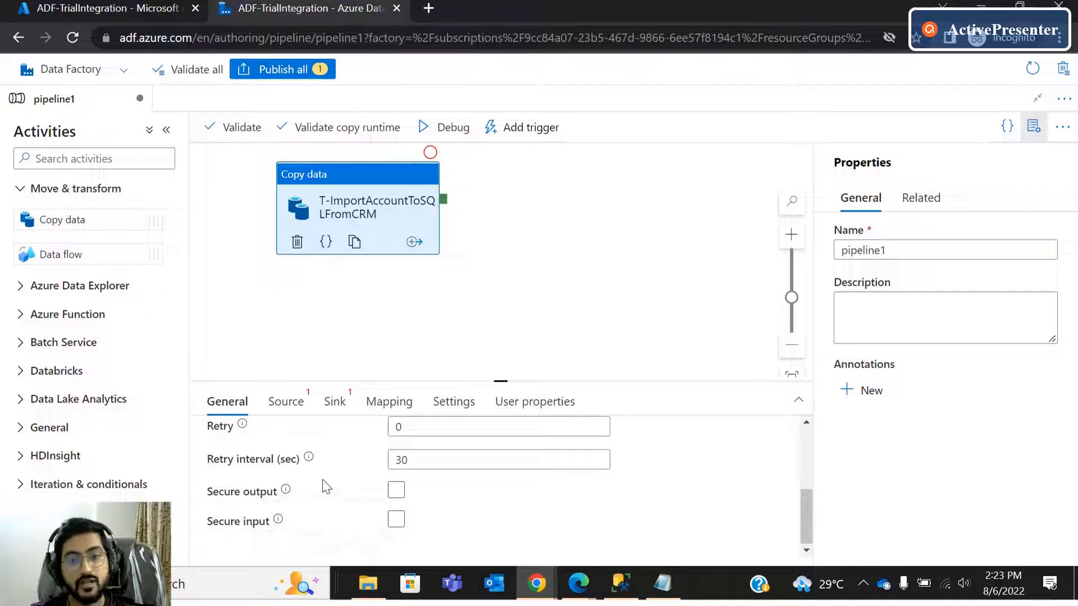
pyautogui.scroll(5, 322, 480)
pyautogui.scroll(-5, 332, 481)
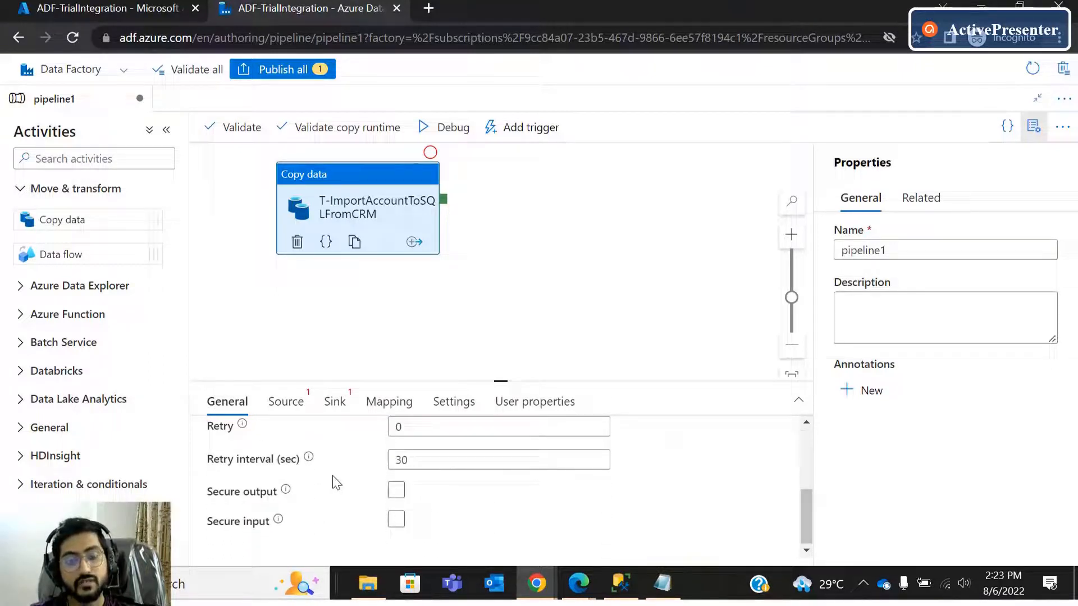
pyautogui.scroll(5, 332, 476)
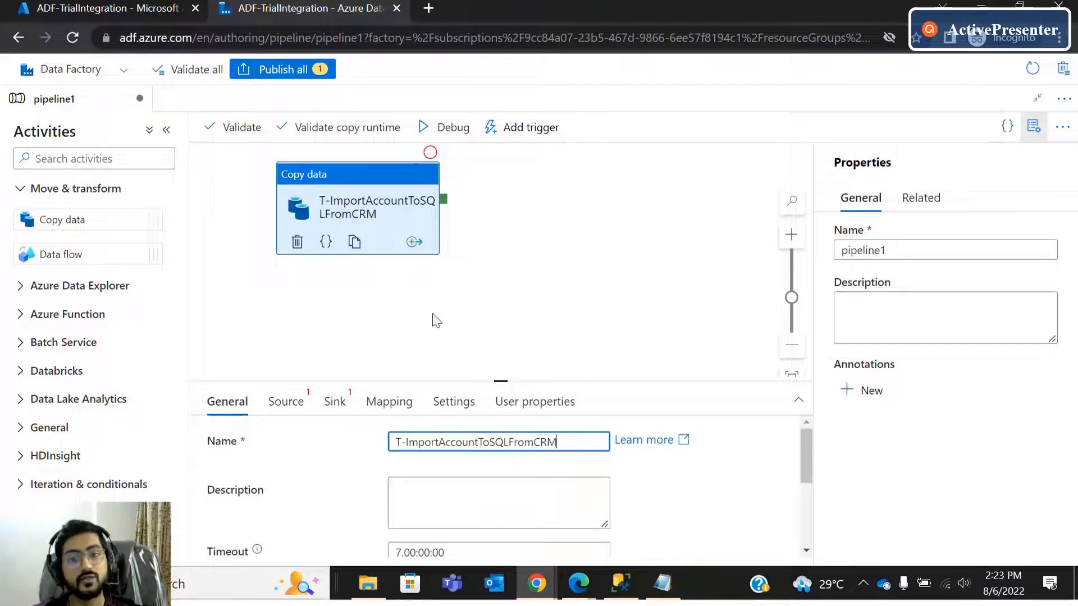
pyautogui.scroll(-3, 451, 314)
pyautogui.scroll(4, 365, 296)
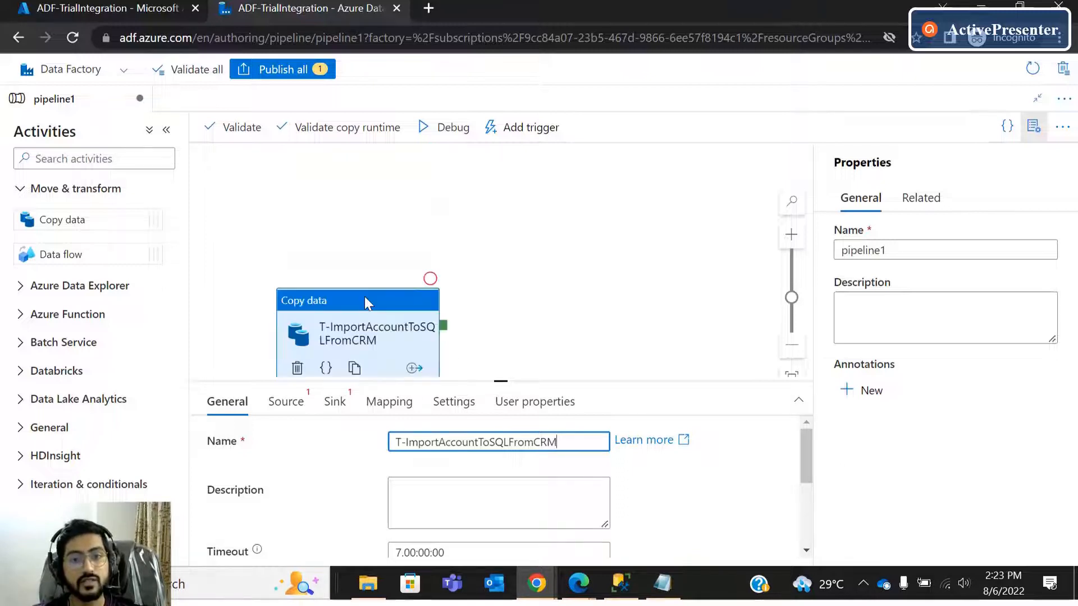
pyautogui.scroll(-3, 359, 489)
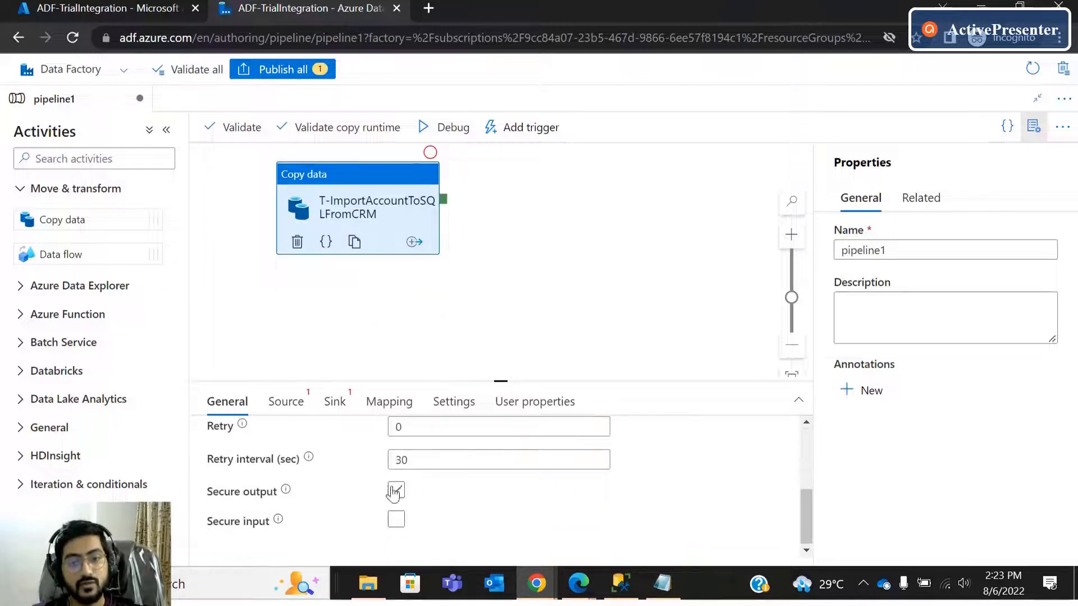
pyautogui.scroll(1, 399, 515)
pyautogui.scroll(-3, 400, 503)
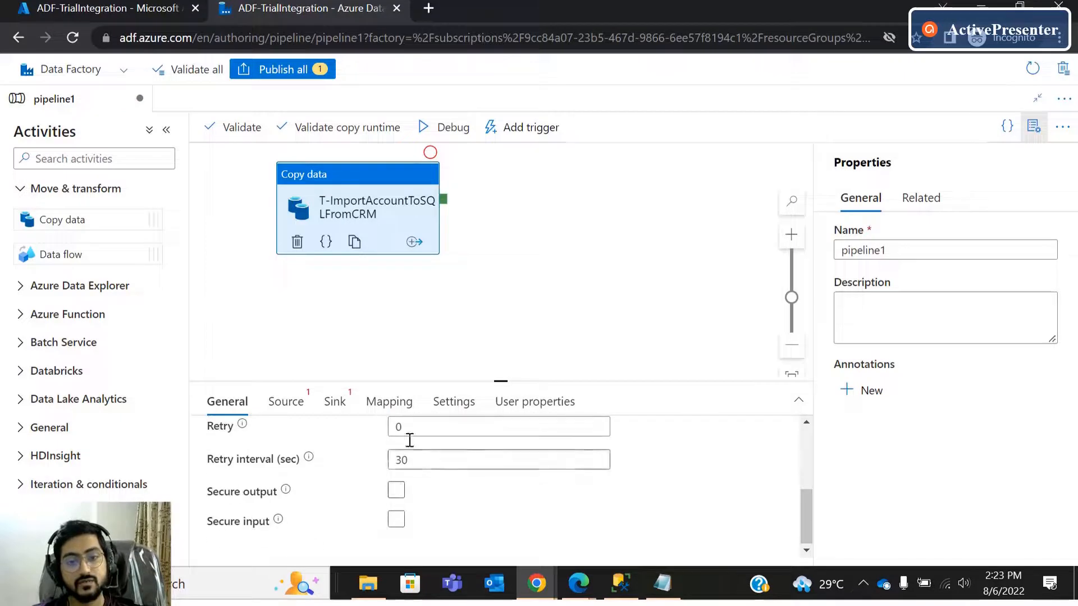
pyautogui.click(409, 440)
pyautogui.click(336, 463)
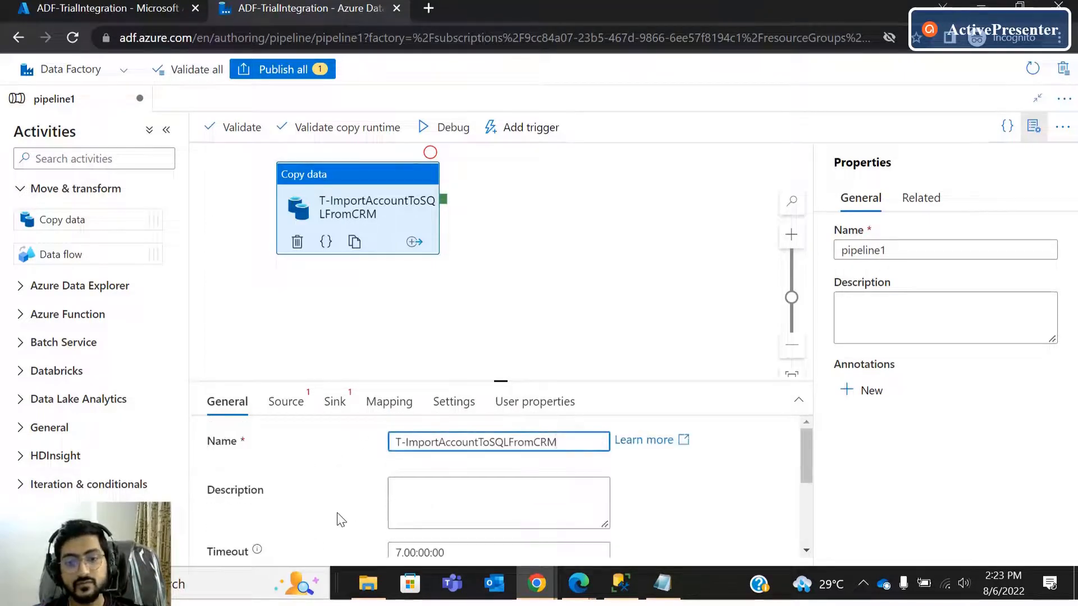
pyautogui.scroll(-3, 334, 494)
pyautogui.scroll(3, 448, 486)
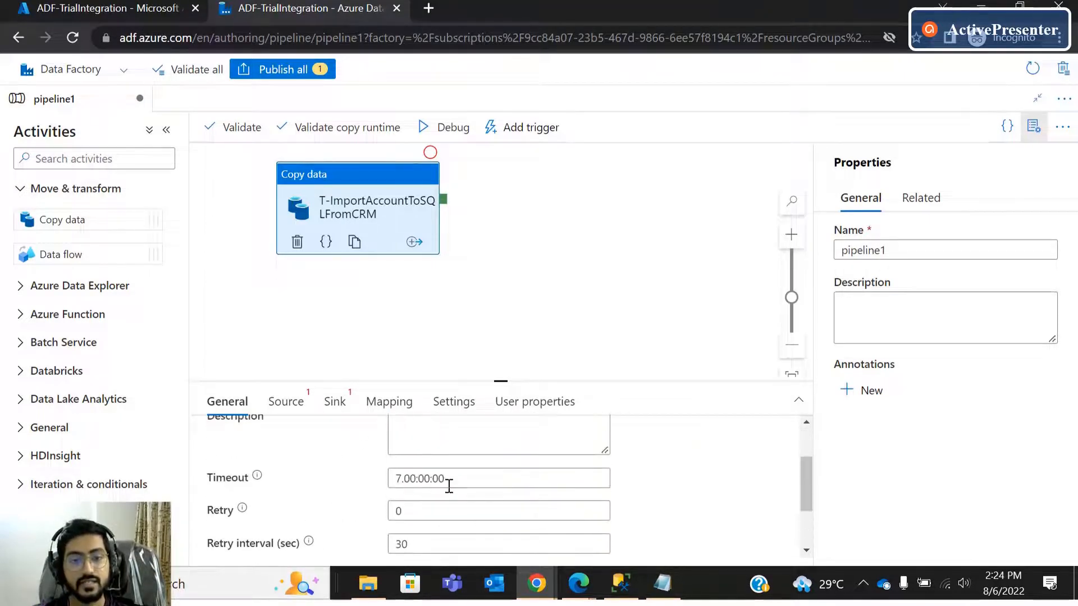
# Rename the pipeline as T-ImportAccountSQLFromCRM and reselect the copy activity to return to its source settings.
pyautogui.click(272, 404)
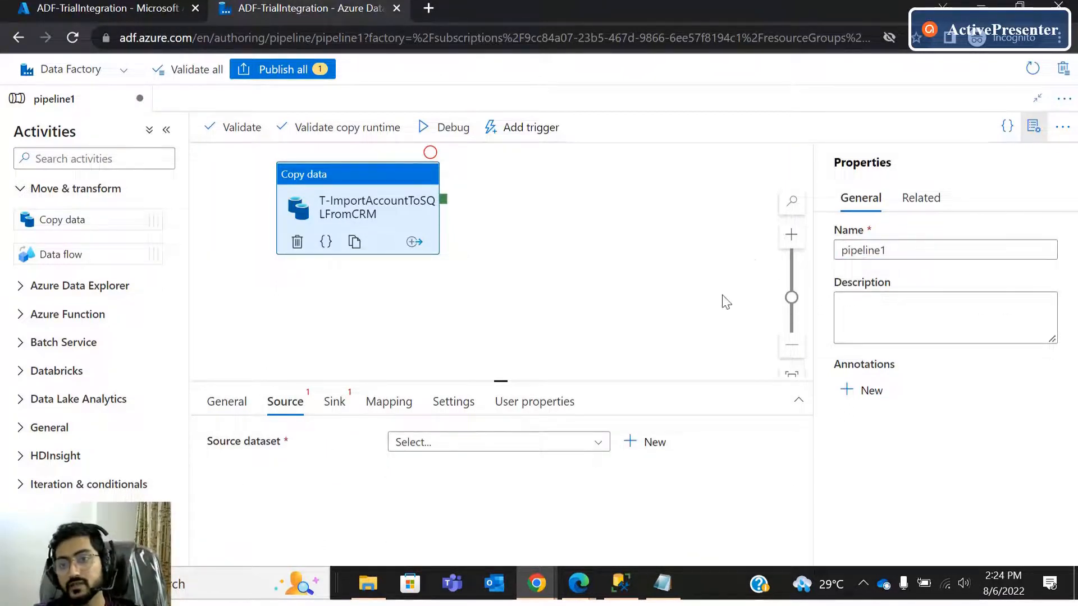
pyautogui.click(918, 249)
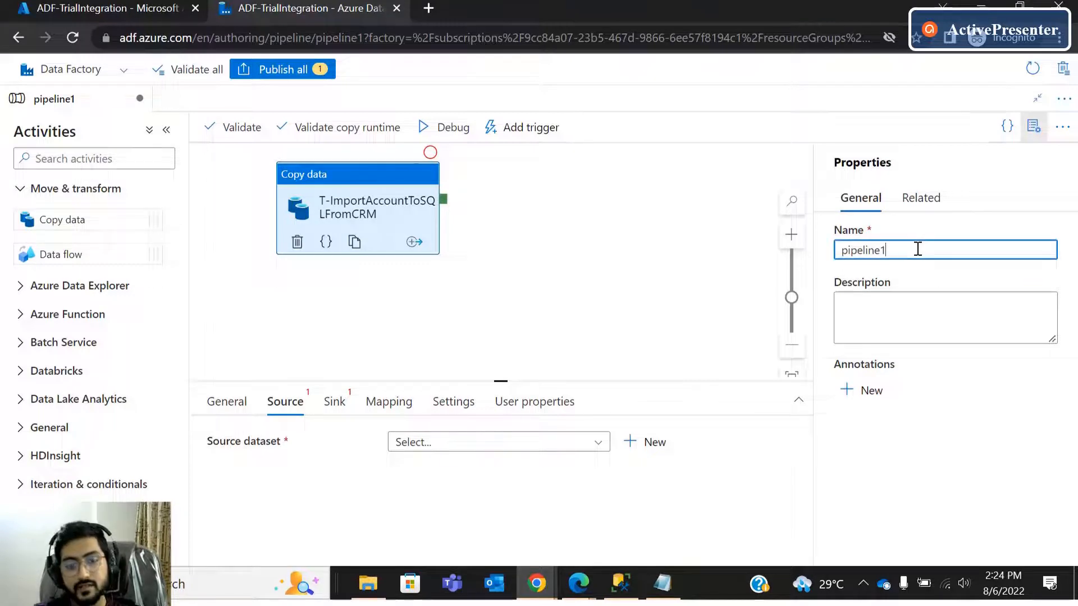
pyautogui.hotkey('ctrl', 'a')
pyautogui.write('t-')
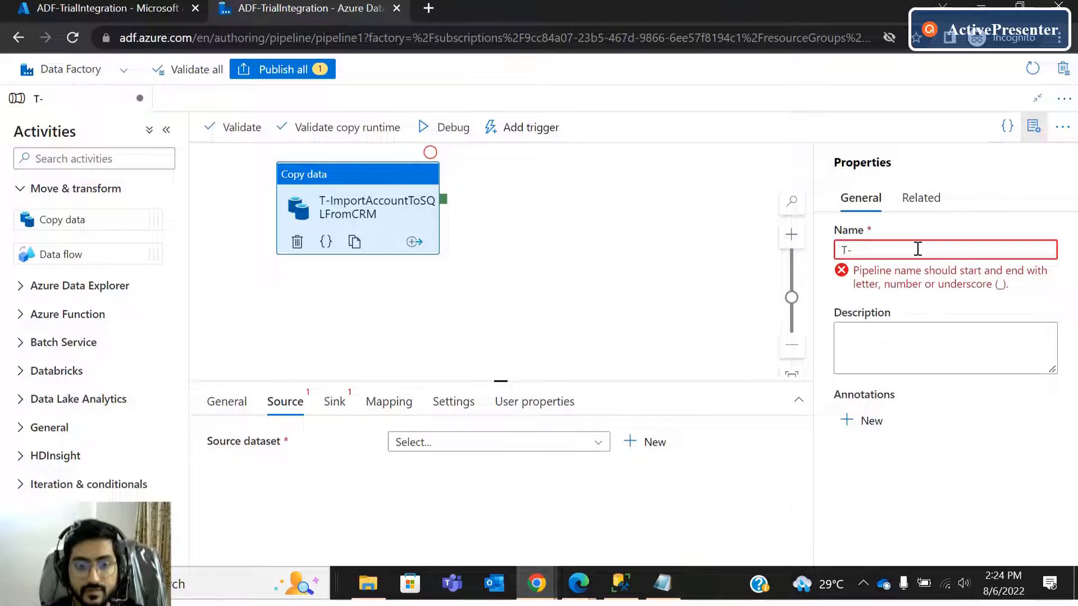
pyautogui.write('ImportAccountSQLFromCRM')
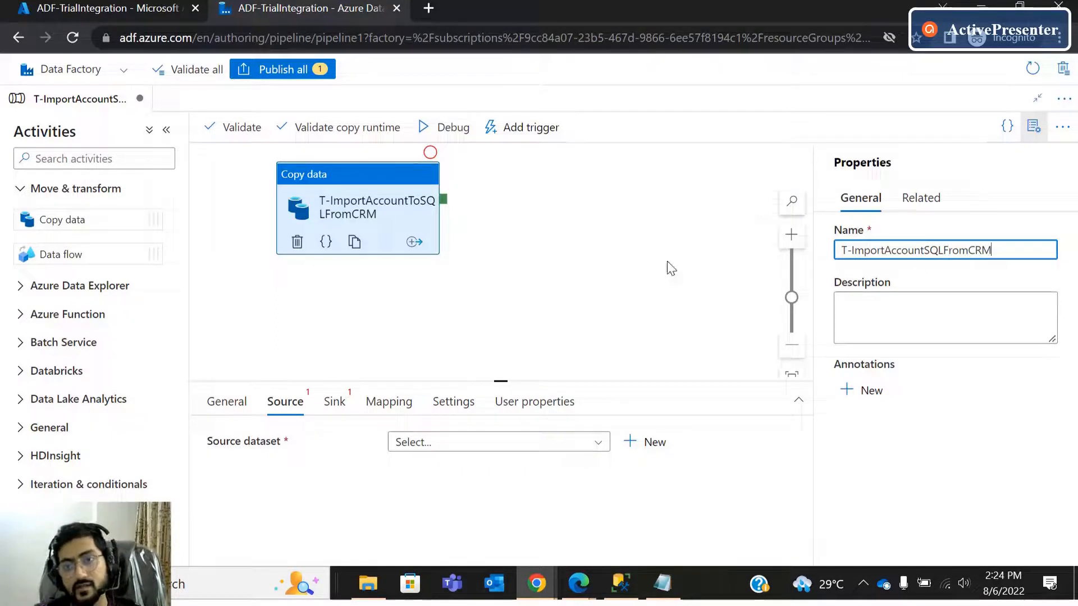
pyautogui.click(594, 329)
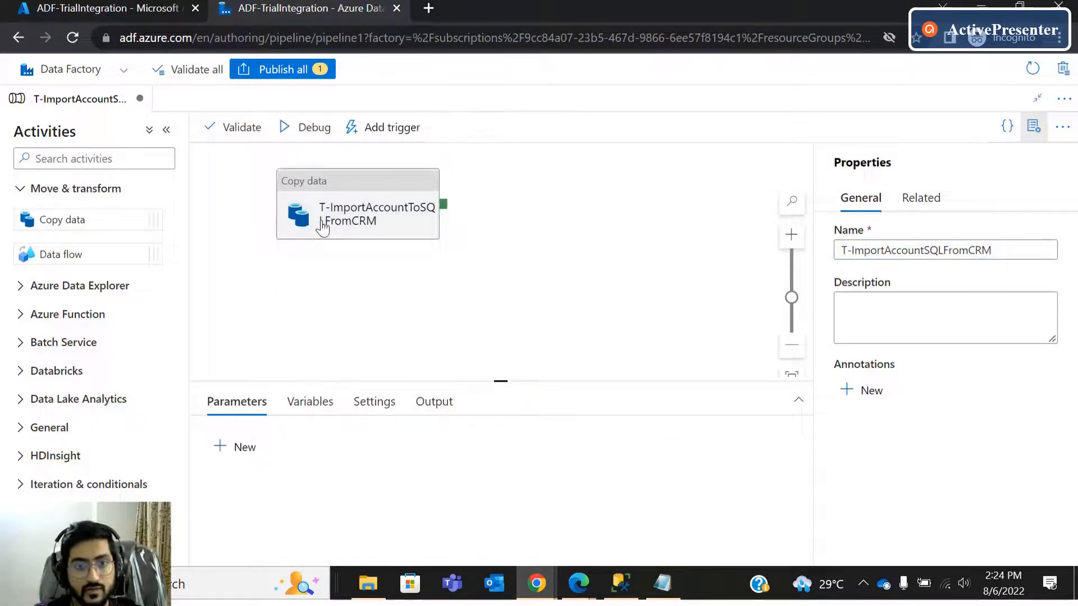
pyautogui.click(301, 210)
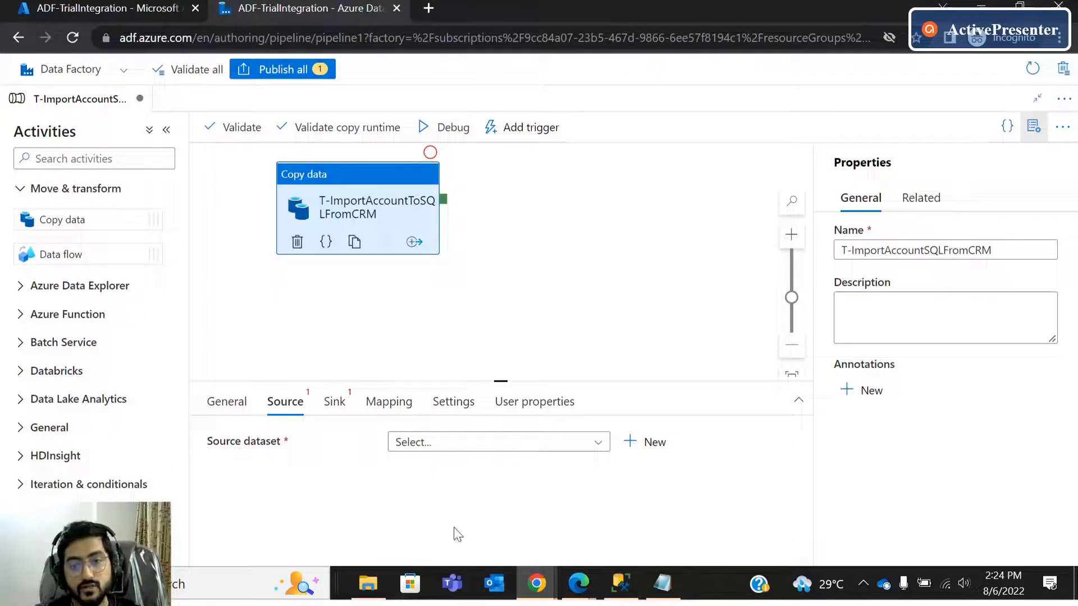
# Switch to Notepad, review which system, database and account table act as the CRM source and external target, and return to the pipeline.
pyautogui.click(662, 583)
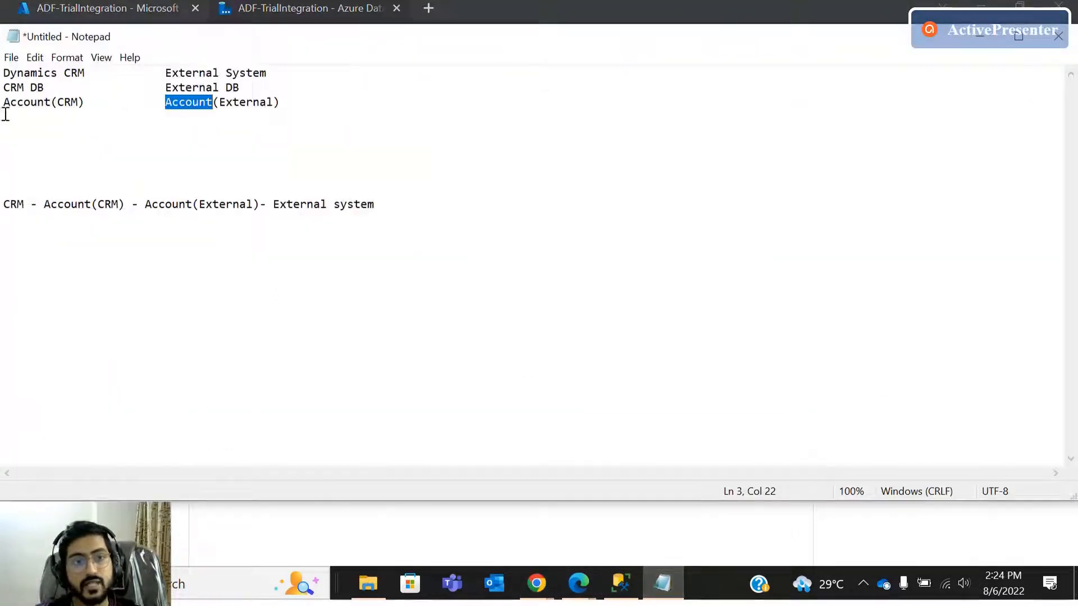
pyautogui.click(22, 78)
pyautogui.doubleClick(55, 73)
pyautogui.doubleClick(74, 73)
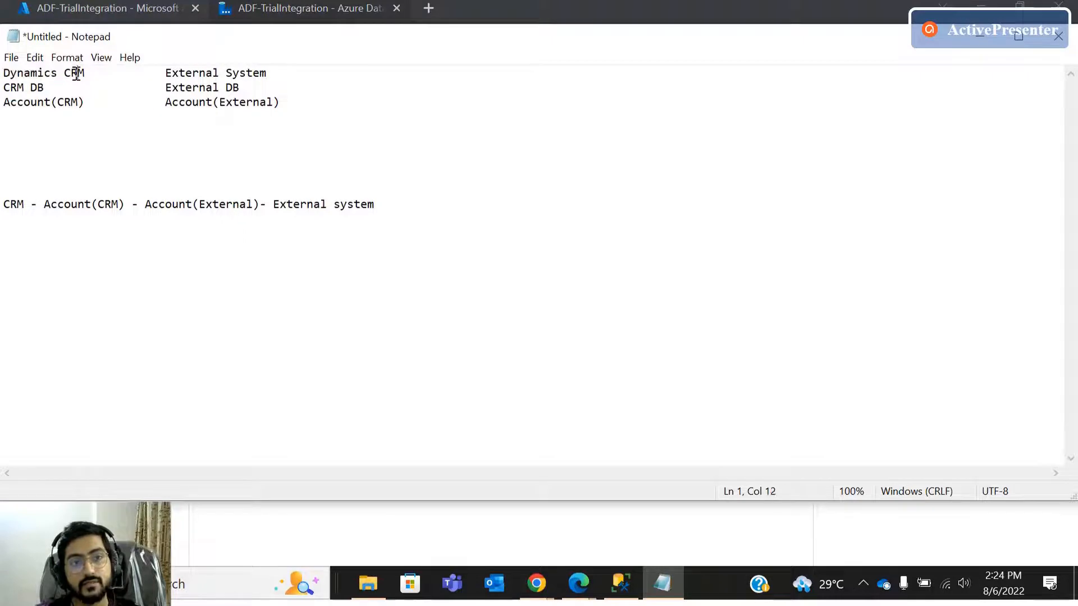
pyautogui.click(218, 73)
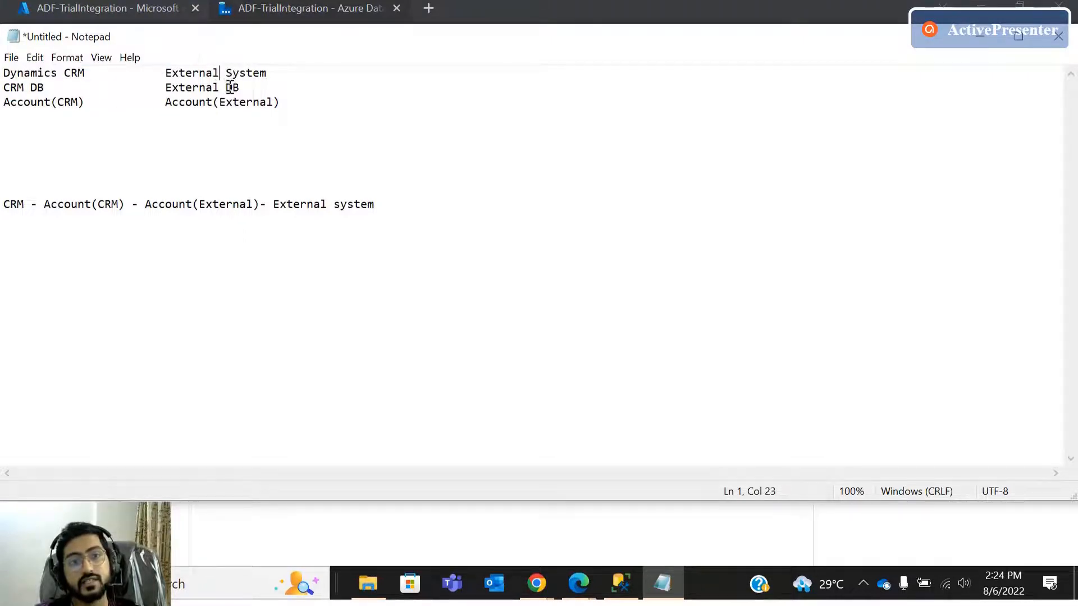
pyautogui.click(20, 77)
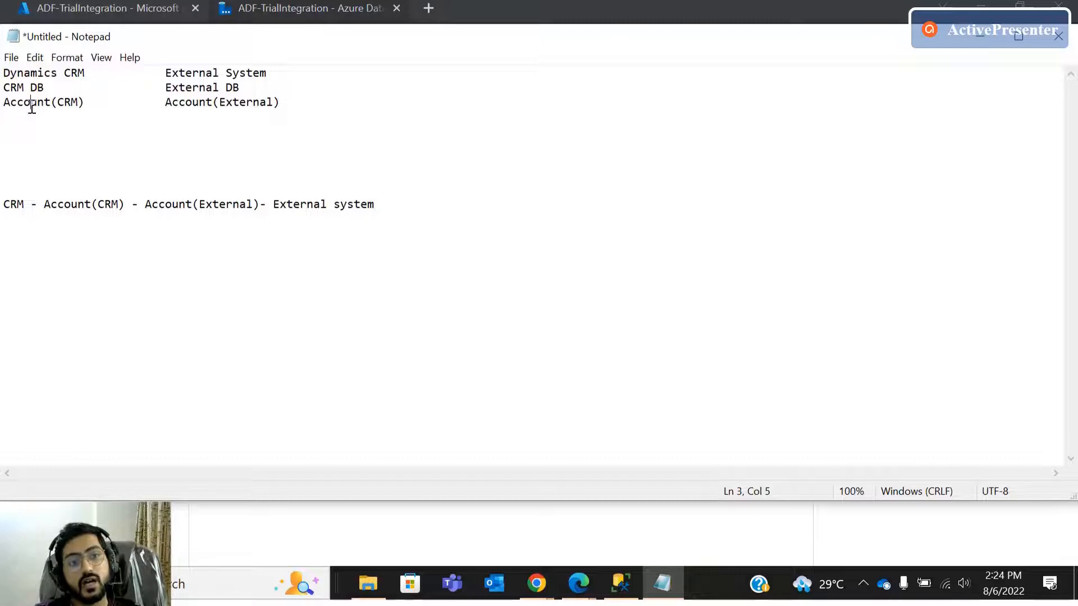
pyautogui.moveTo(94, 103); pyautogui.dragTo(2, 100)
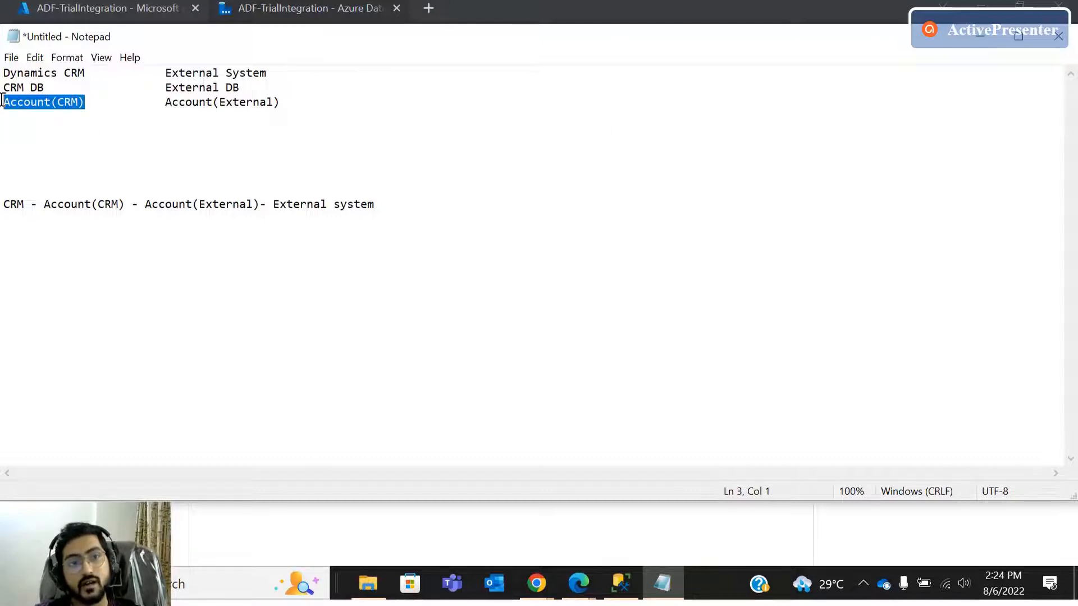
pyautogui.click(968, 41)
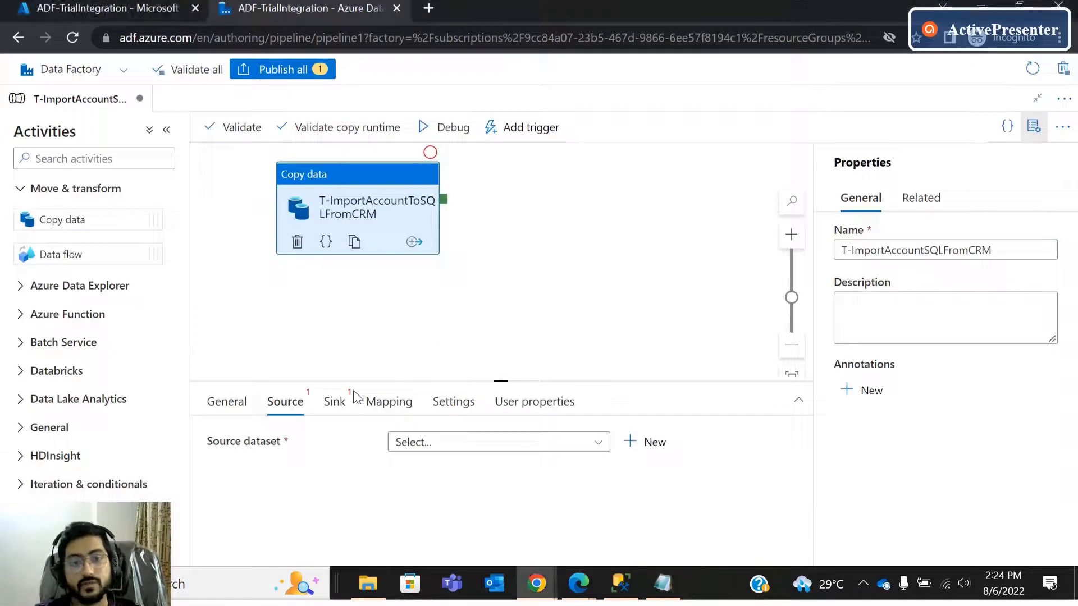
# Check the existing datasets available as the copy activity's source without choosing one, and start creating a new source dataset.
pyautogui.click(530, 444)
pyautogui.scroll(-2, 427, 519)
pyautogui.scroll(2, 438, 528)
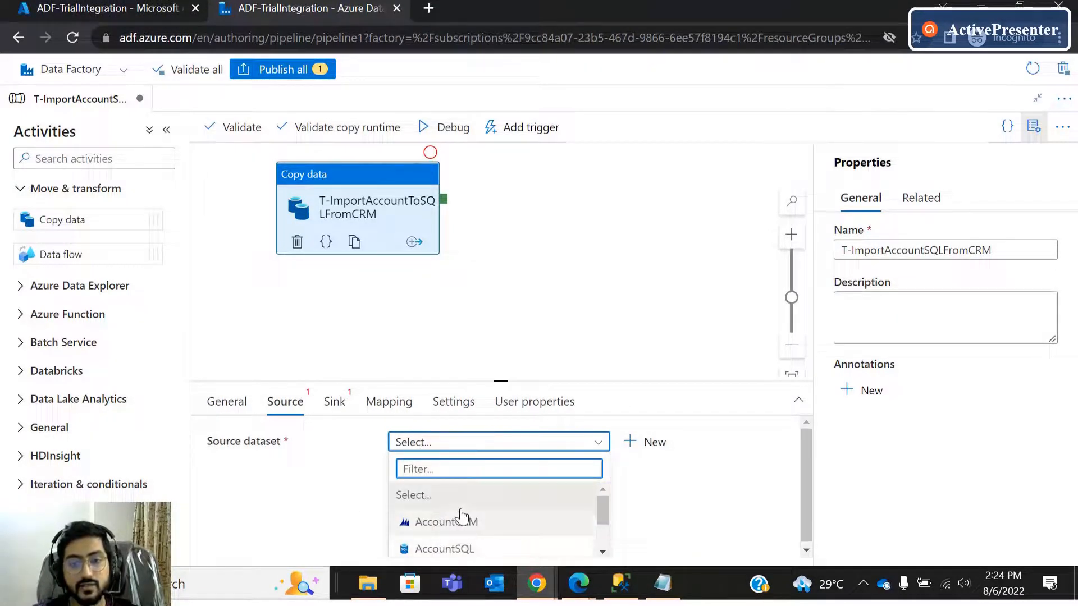
pyautogui.click(335, 498)
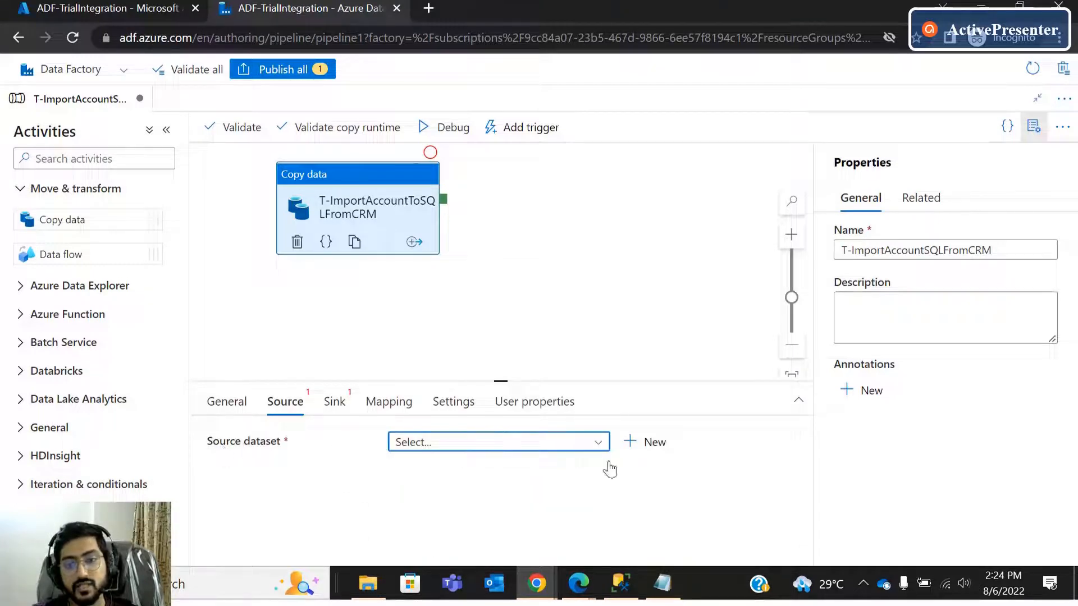
pyautogui.click(645, 442)
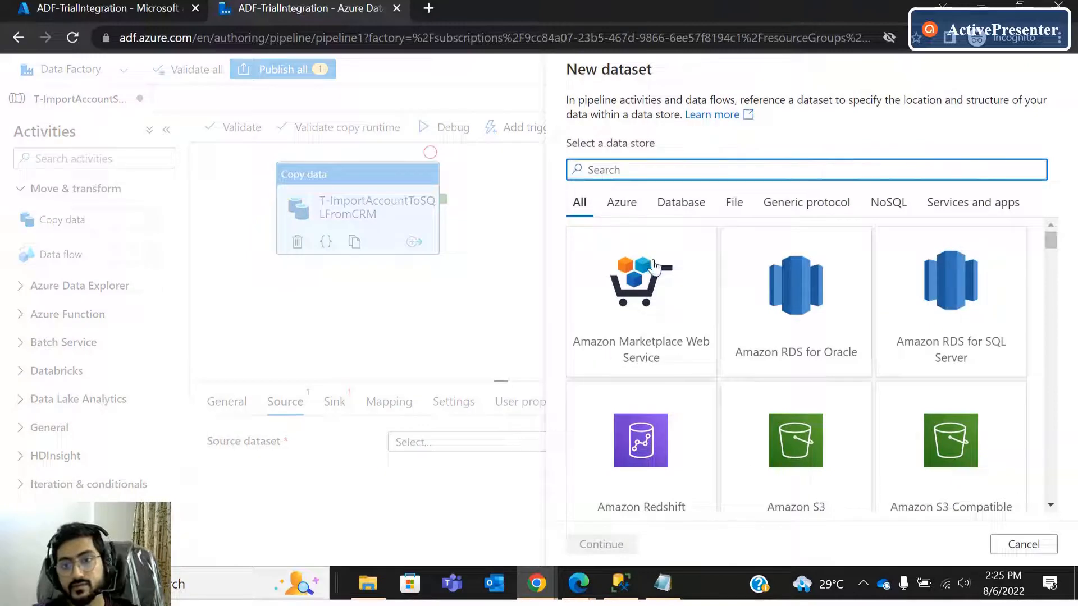
pyautogui.scroll(-3, 729, 348)
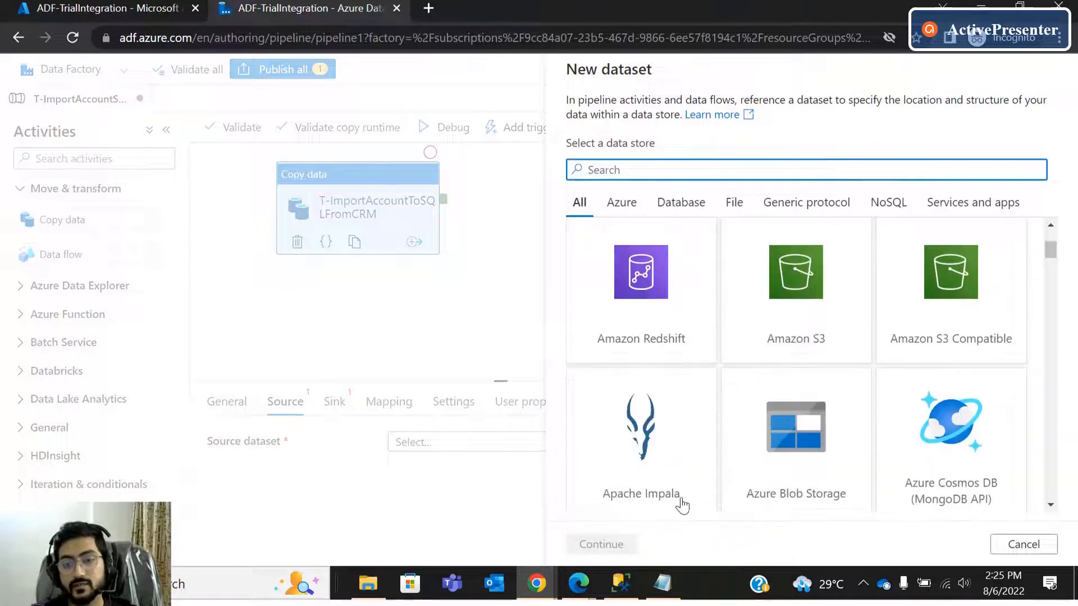
# Compare the CRM entries with the External System entries in the Notepad notes and return to the new dataset's data store choices.
pyautogui.click(662, 583)
pyautogui.click(48, 165)
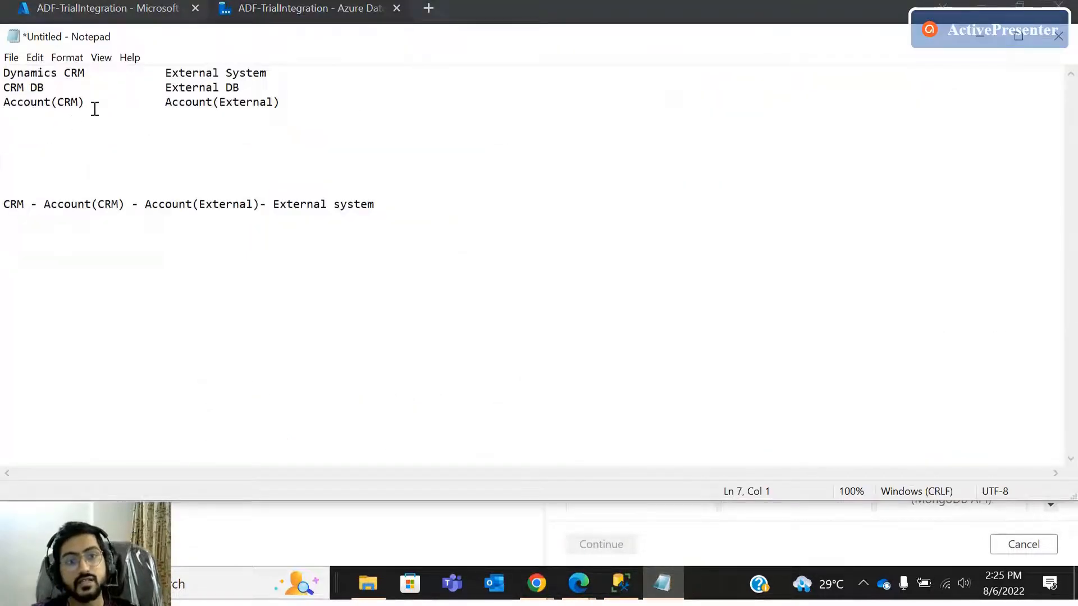
pyautogui.moveTo(90, 105); pyautogui.dragTo(4, 72)
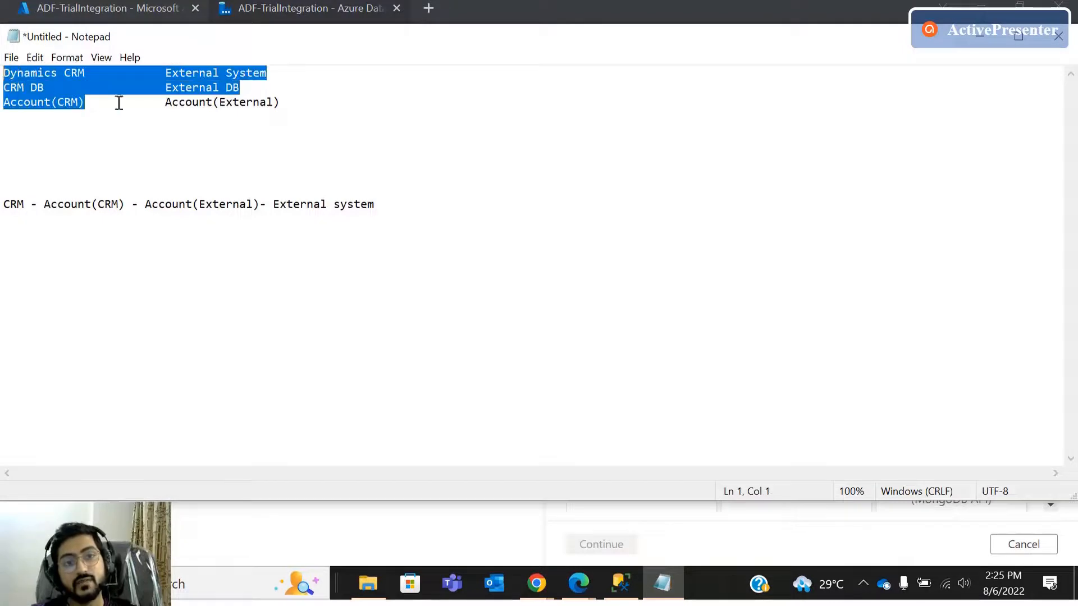
pyautogui.click(179, 102)
pyautogui.moveTo(284, 102); pyautogui.dragTo(192, 60)
pyautogui.click(401, 137)
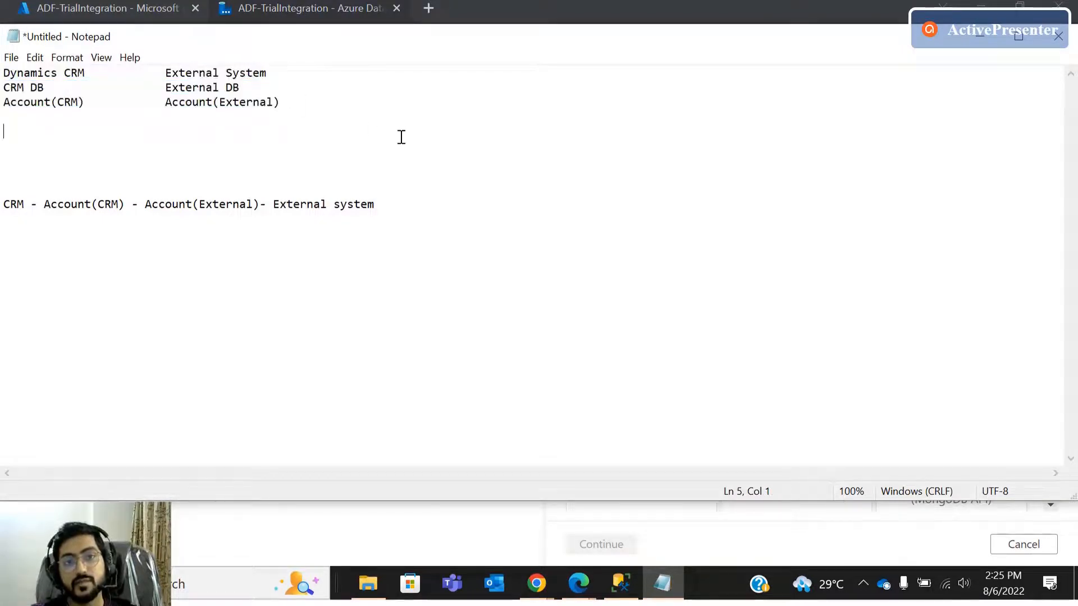
pyautogui.moveTo(381, 134); pyautogui.dragTo(2, 77)
pyautogui.click(980, 35)
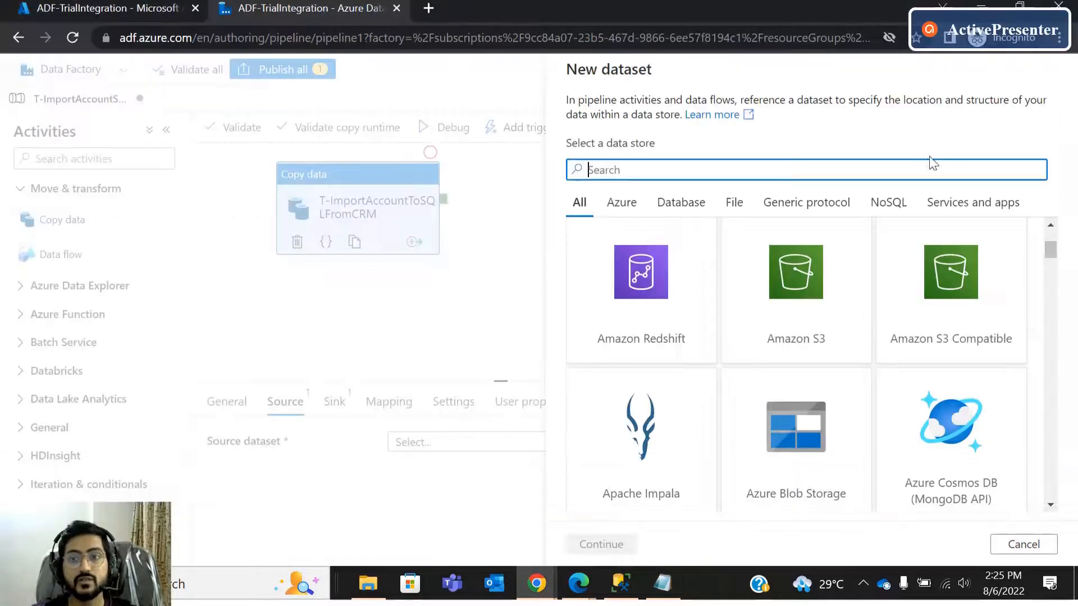
# Browse the catalogue of data stores available for the new dataset, including the Azure, Dynamics, Google and database connectors.
pyautogui.scroll(-3, 826, 436)
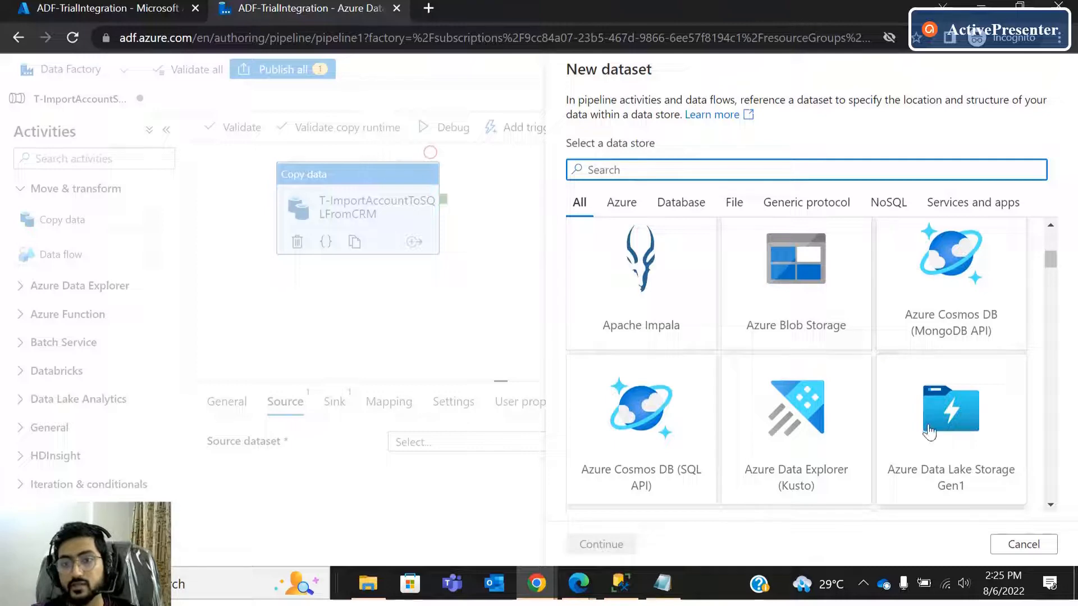
pyautogui.scroll(-7, 847, 480)
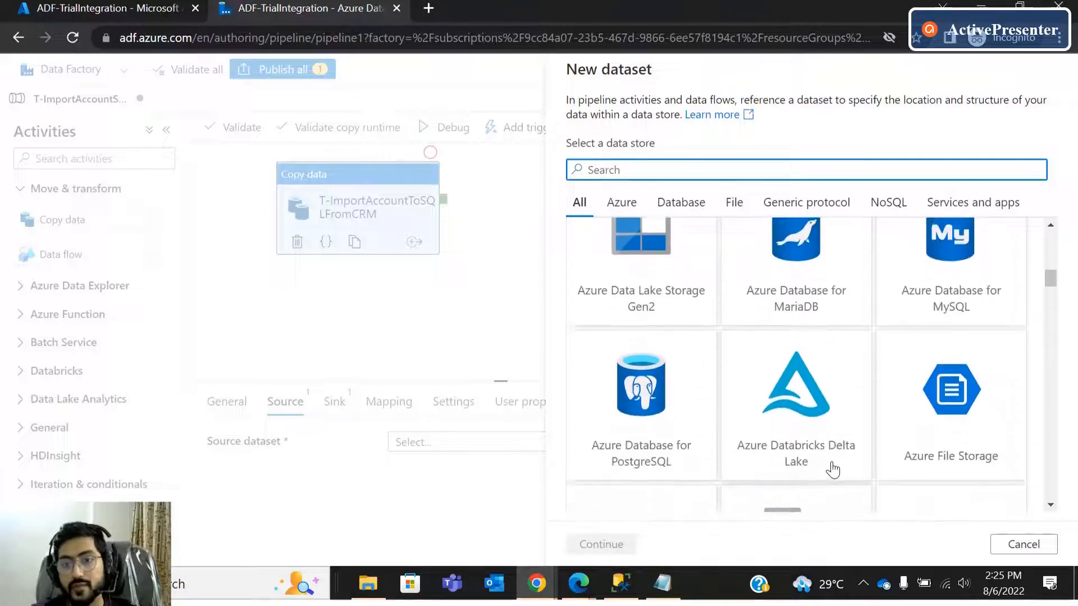
pyautogui.scroll(-10, 886, 393)
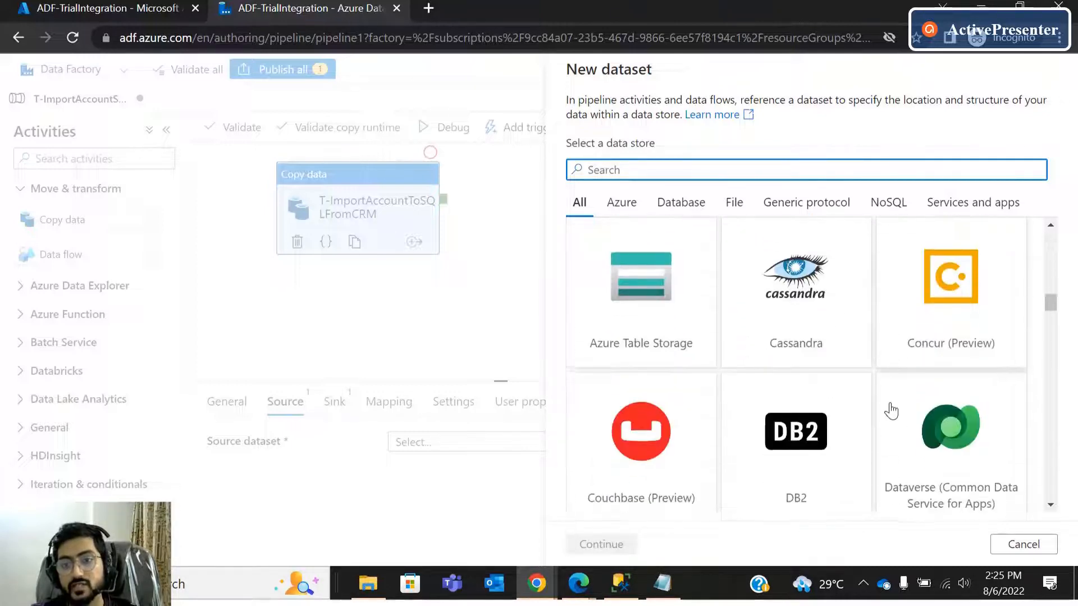
pyautogui.scroll(-5, 891, 412)
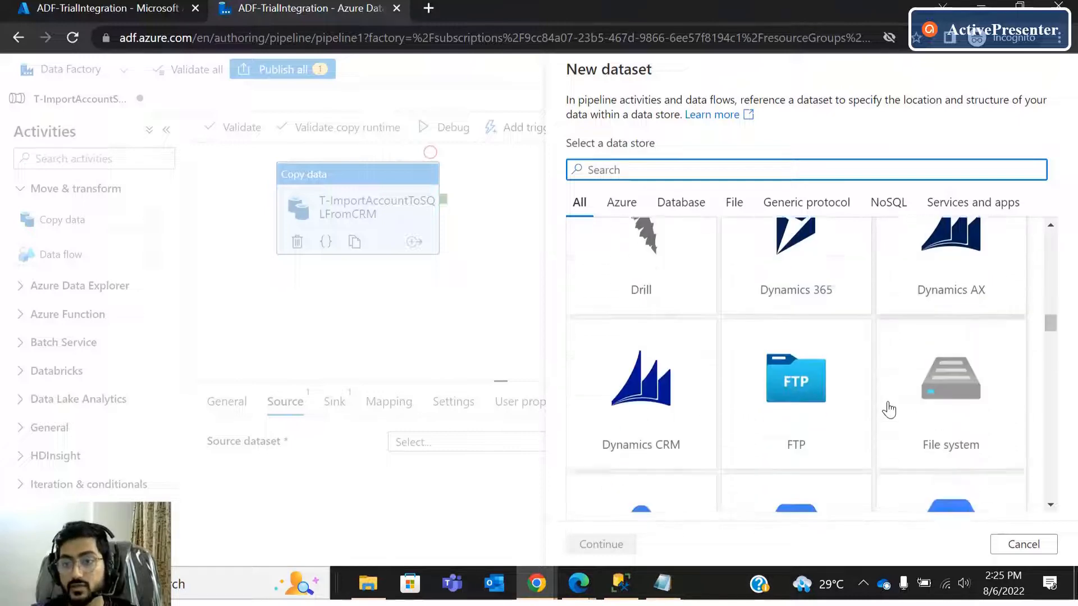
pyautogui.scroll(-6, 841, 421)
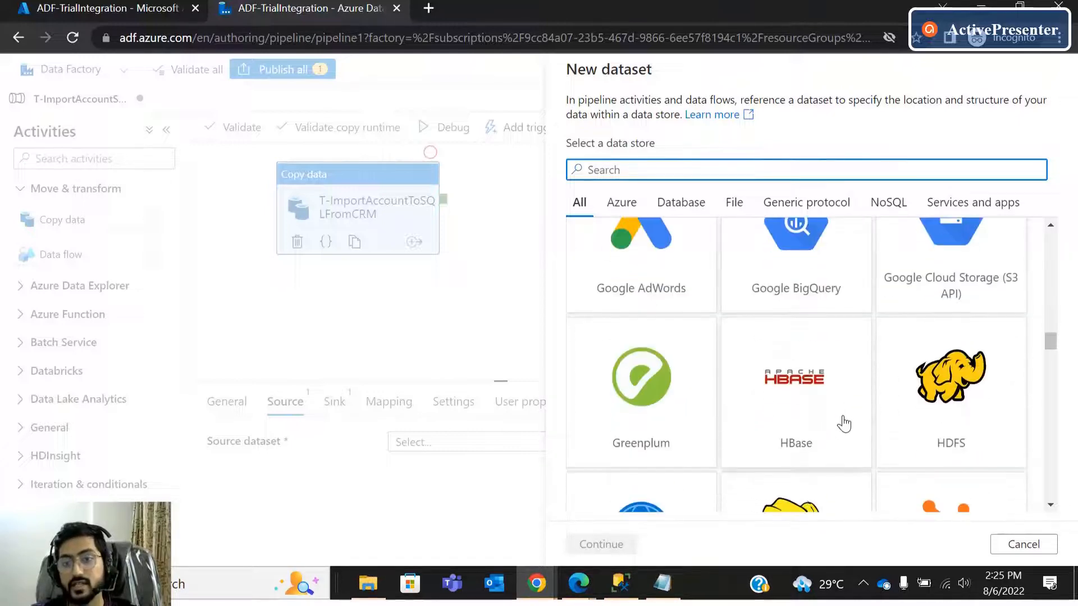
pyautogui.scroll(-10, 836, 416)
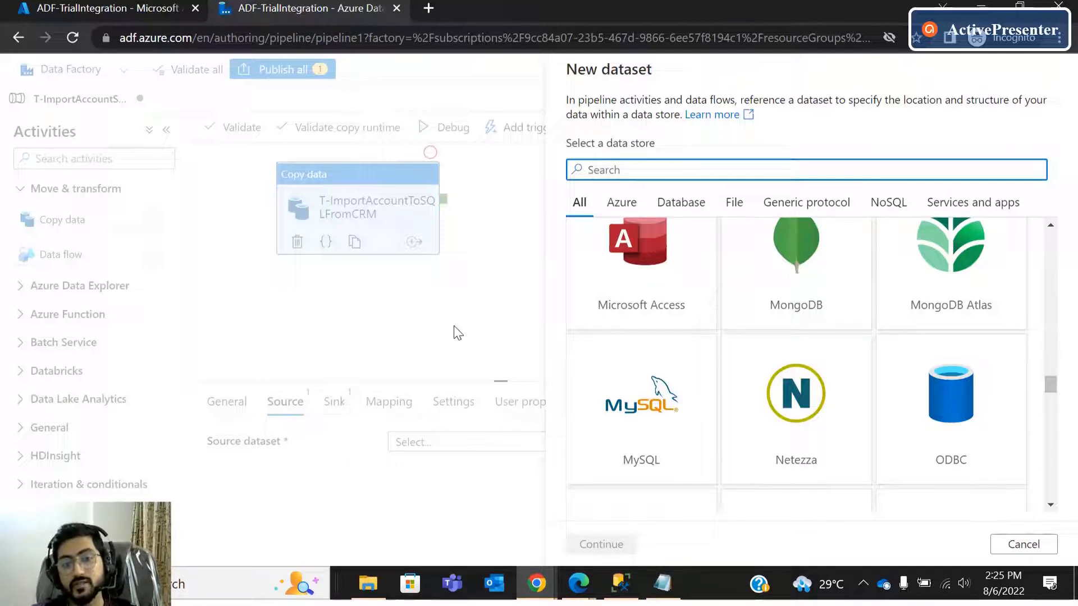
pyautogui.scroll(7, 626, 290)
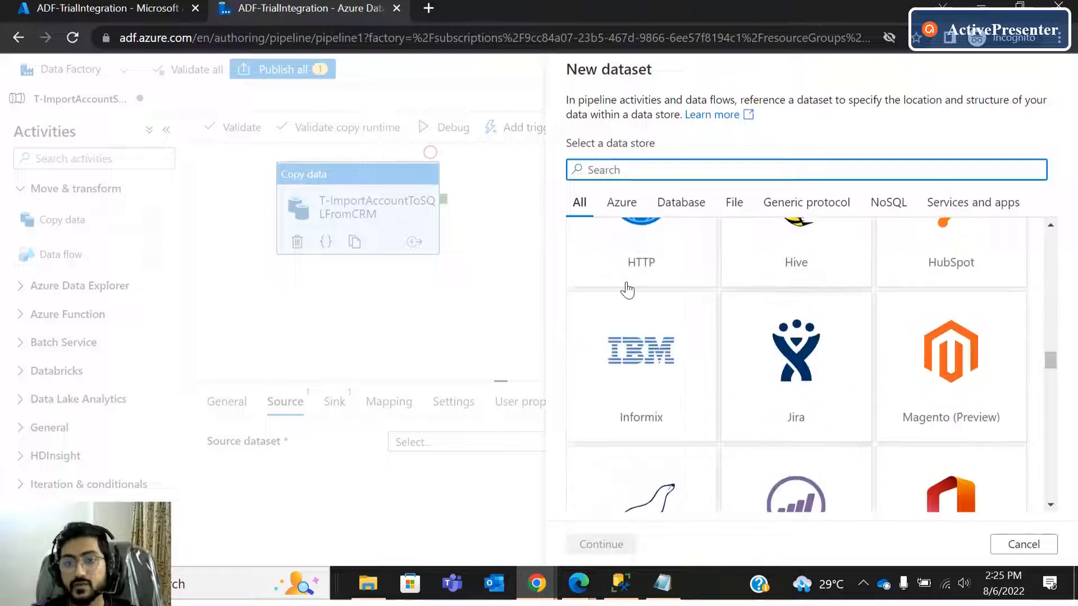
pyautogui.scroll(5, 627, 290)
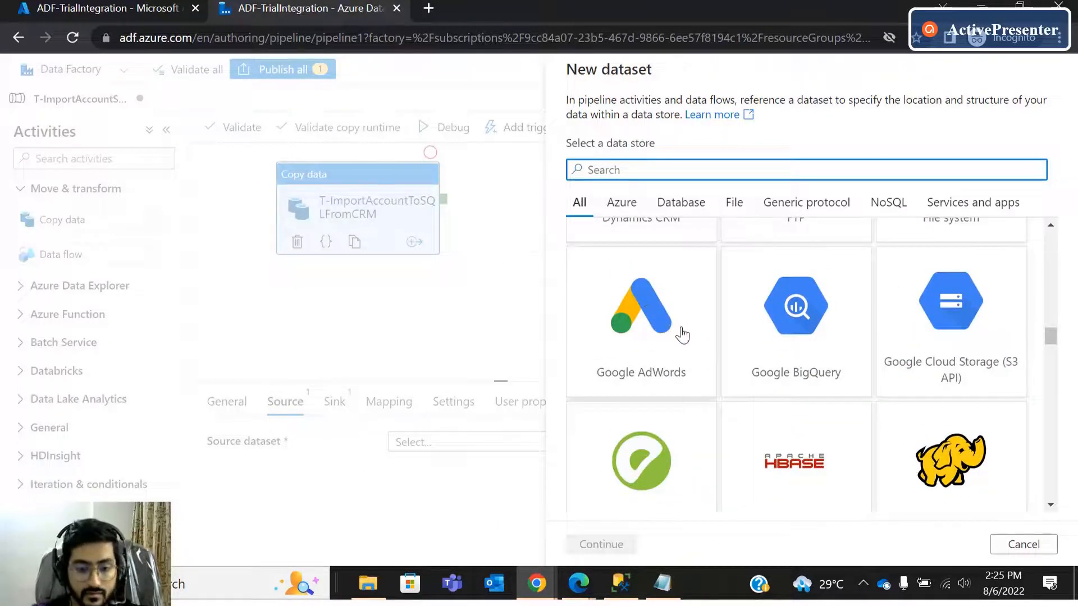
# Search the data stores for "dynamic", choose Dynamics CRM for the new dataset and continue to its properties.
pyautogui.write('dynamic')
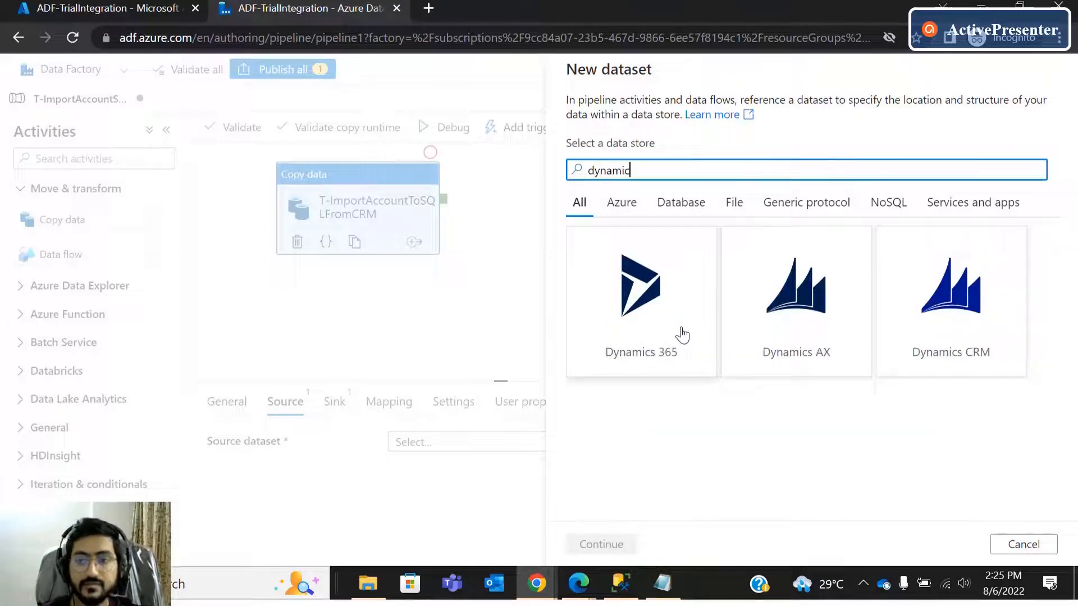
pyautogui.click(921, 295)
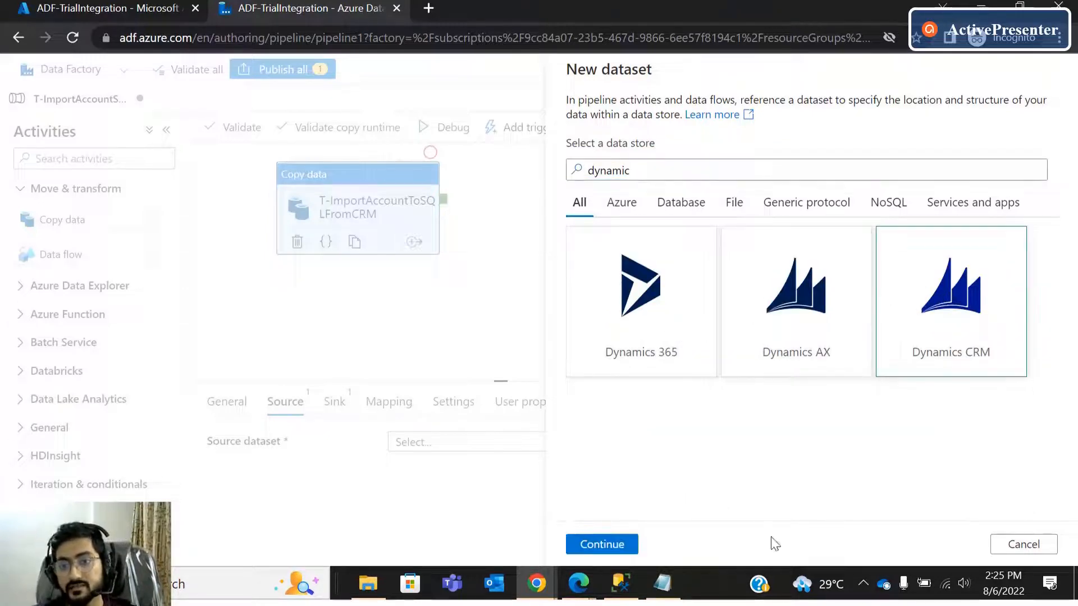
pyautogui.click(612, 545)
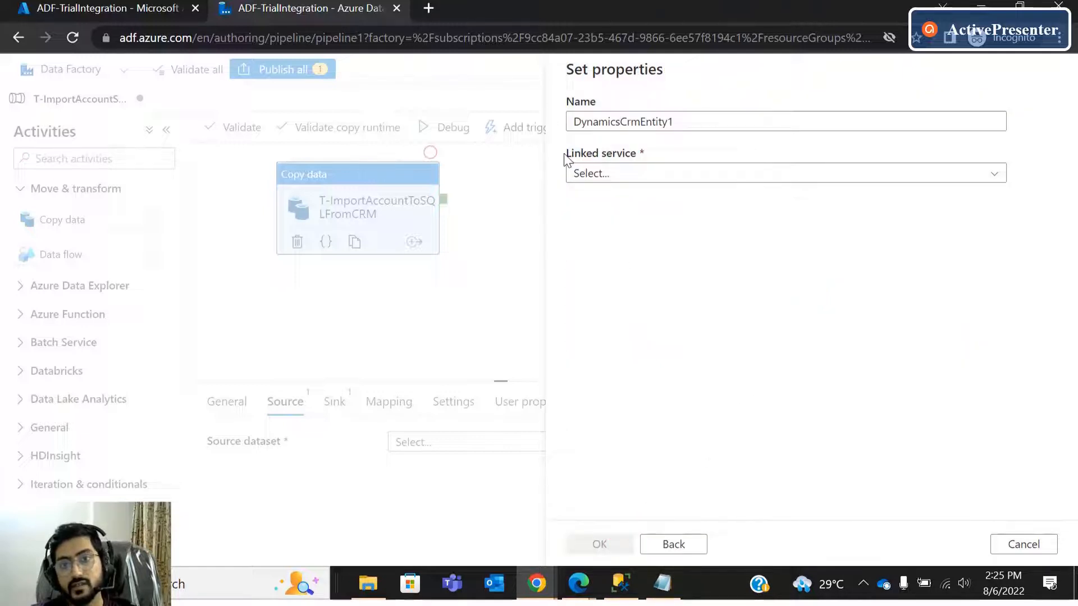
# Examine the new dataset's required Linked service property and the Accounts list in the Dynamics 365 browser window, returning to the dataset properties.
pyautogui.moveTo(566, 159); pyautogui.dragTo(645, 156)
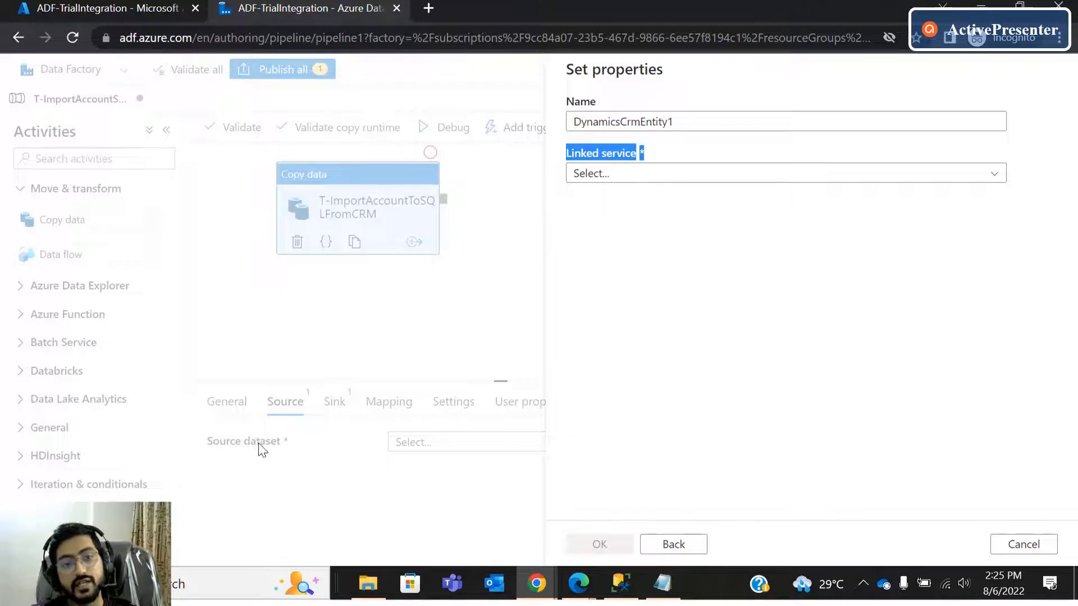
pyautogui.moveTo(584, 578)
pyautogui.click(496, 517)
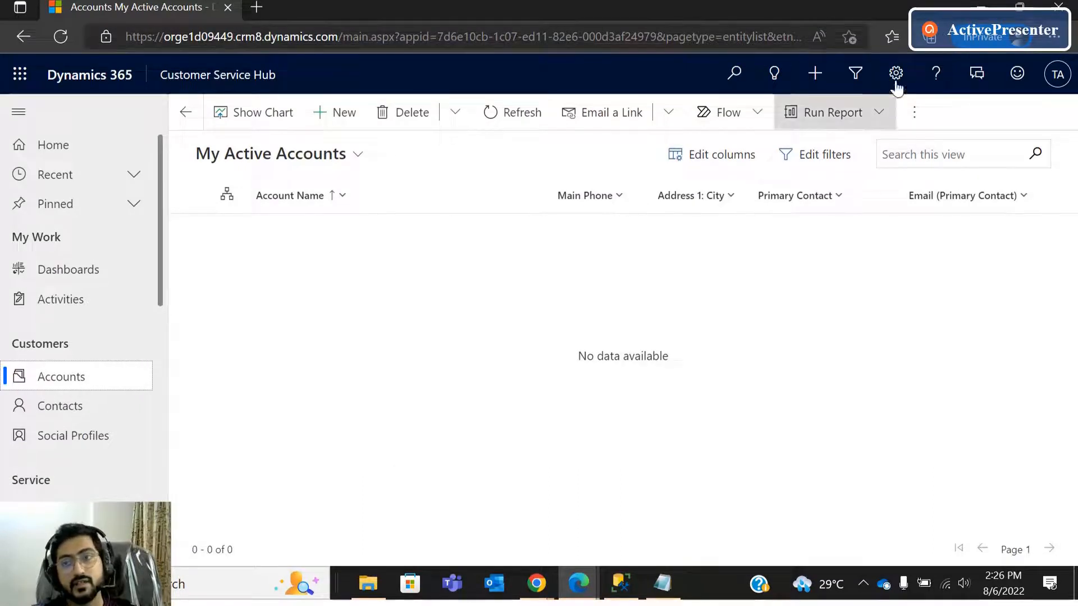
pyautogui.click(976, 9)
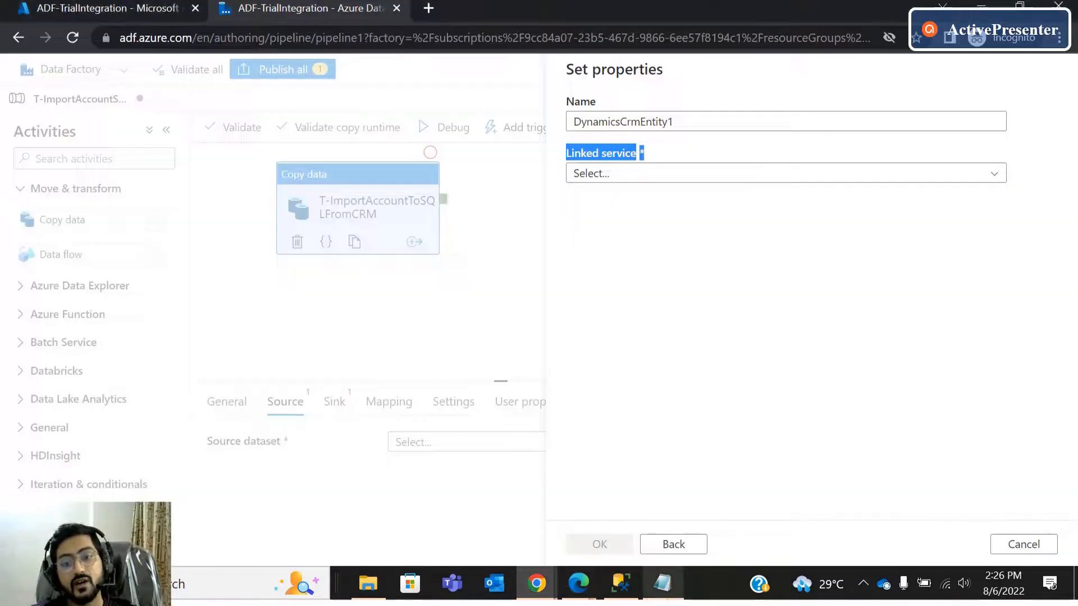
# Review the Account(CRM) and Dynamics CRM entries in the Notepad notes and return to the dataset properties.
pyautogui.click(662, 584)
pyautogui.click(56, 135)
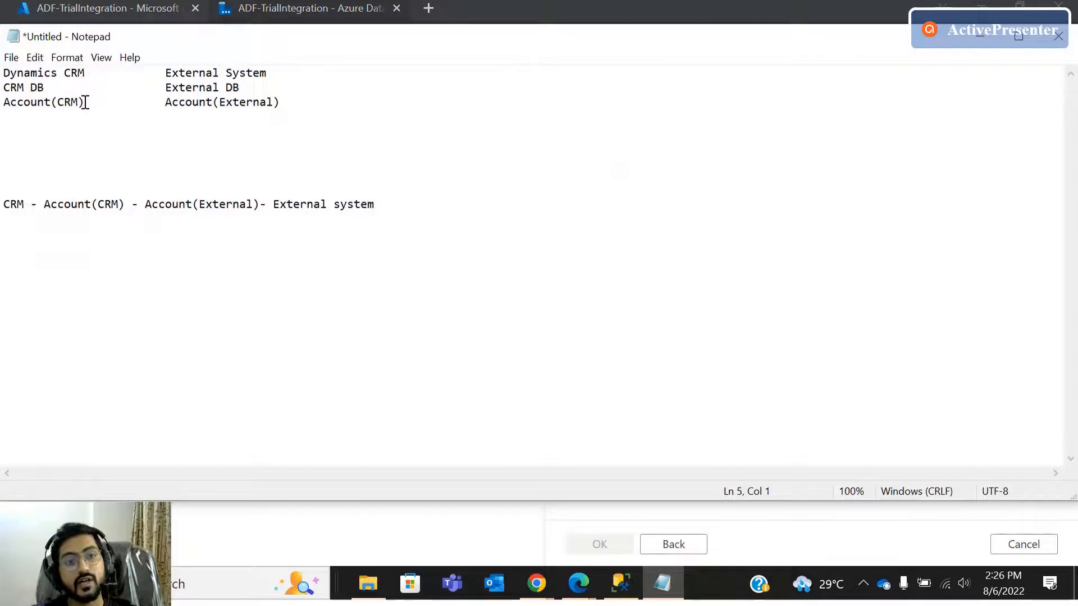
pyautogui.moveTo(85, 102); pyautogui.dragTo(11, 101)
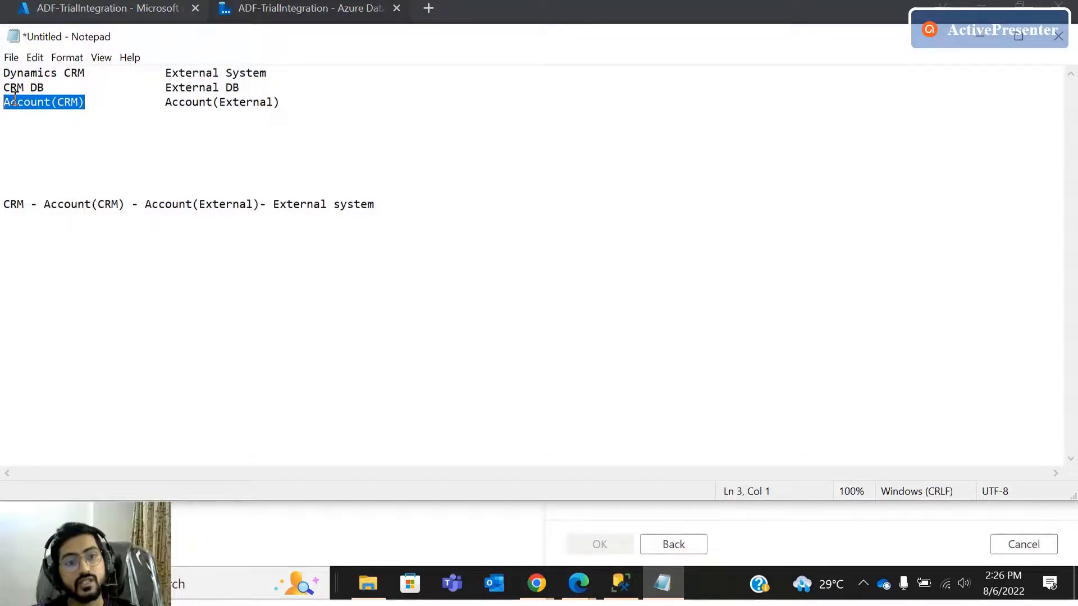
pyautogui.moveTo(89, 73); pyautogui.dragTo(2, 74)
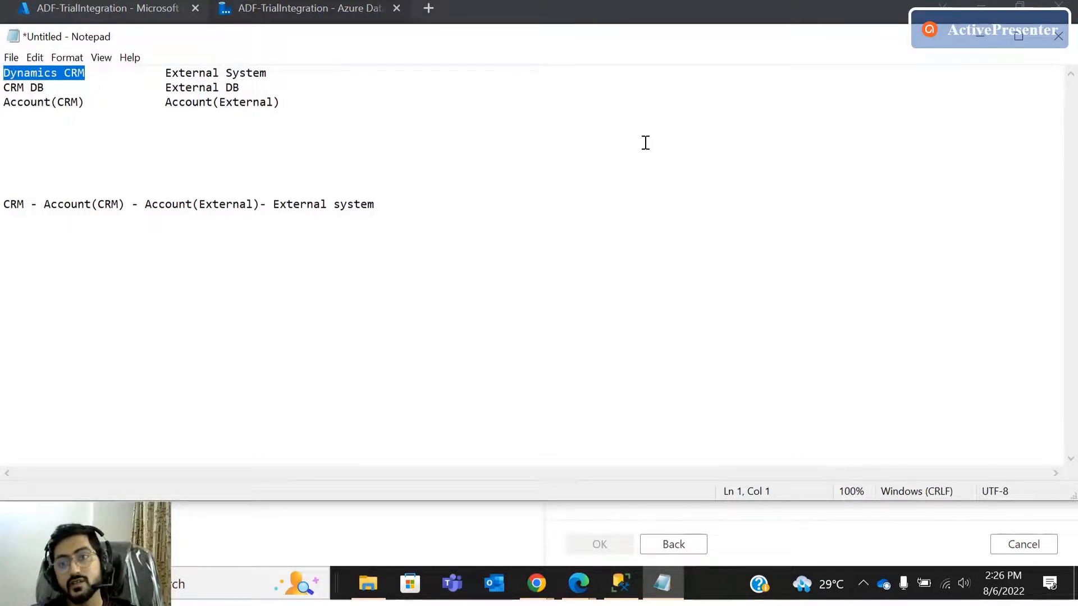
pyautogui.click(983, 40)
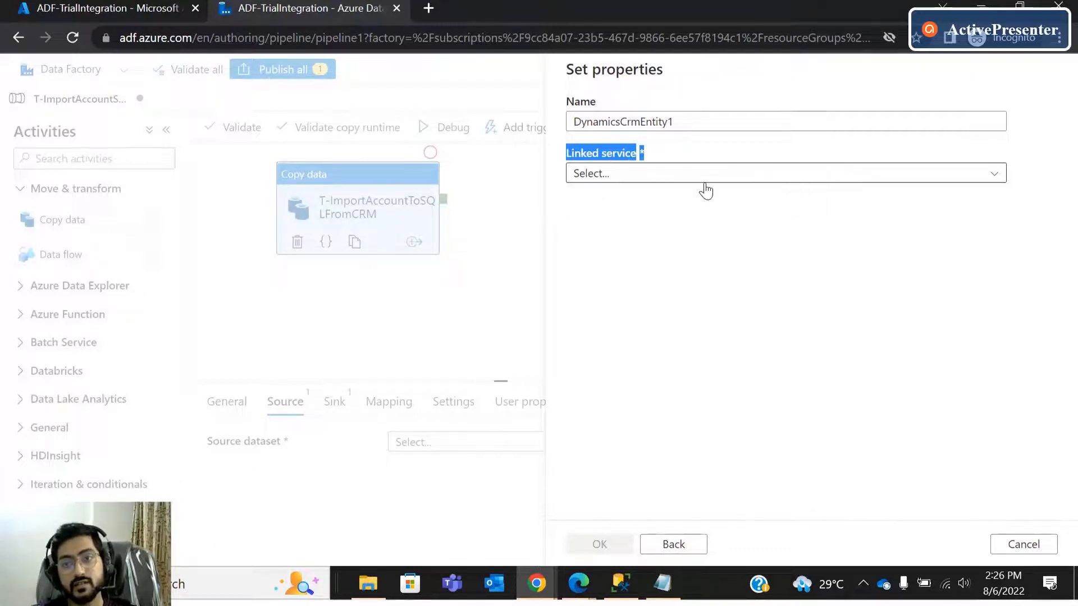
# Start a new linked service for the dataset, using AutoResolveIntegrationRuntime as integration runtime and Online as deployment type.
pyautogui.click(678, 180)
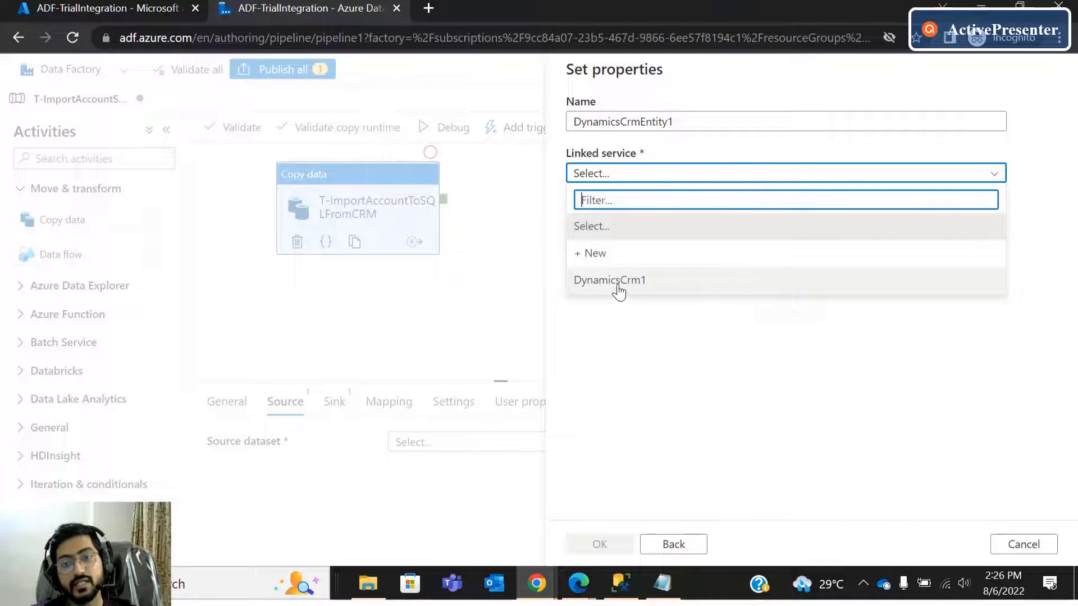
pyautogui.click(593, 258)
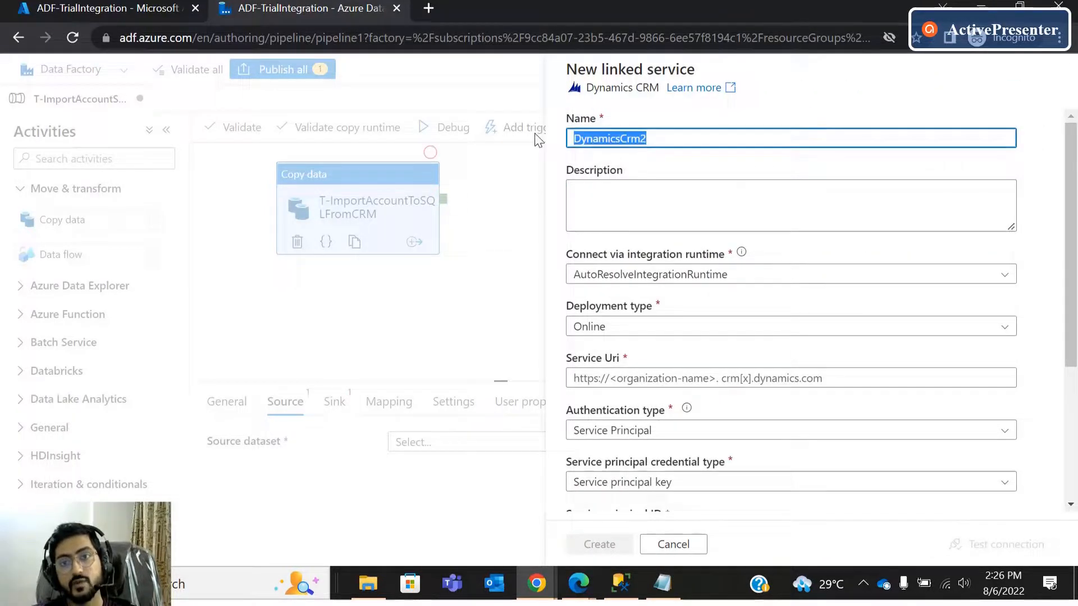
pyautogui.click(646, 216)
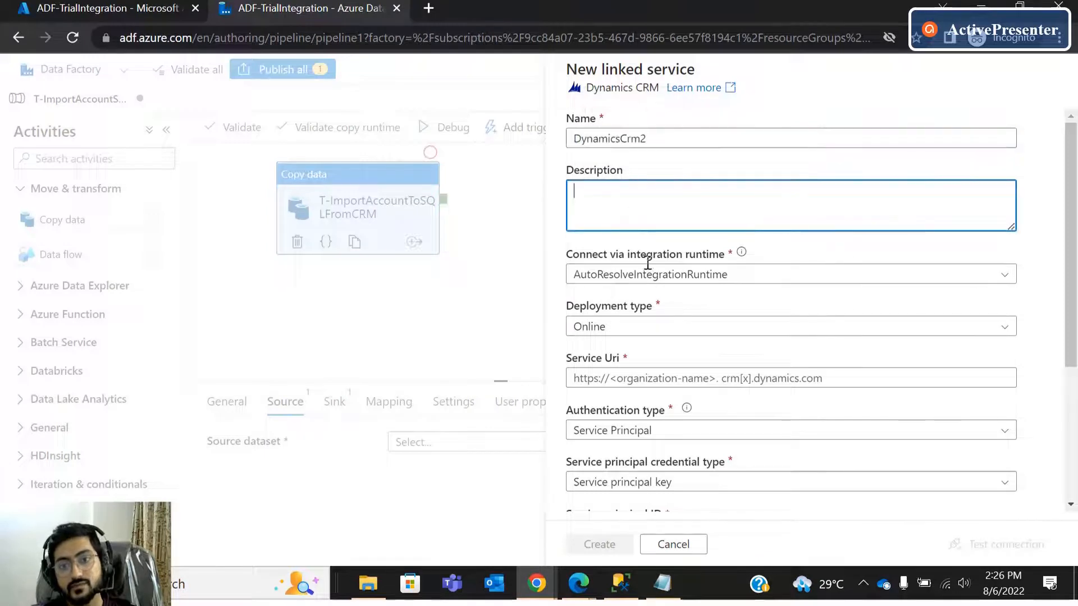
pyautogui.click(615, 277)
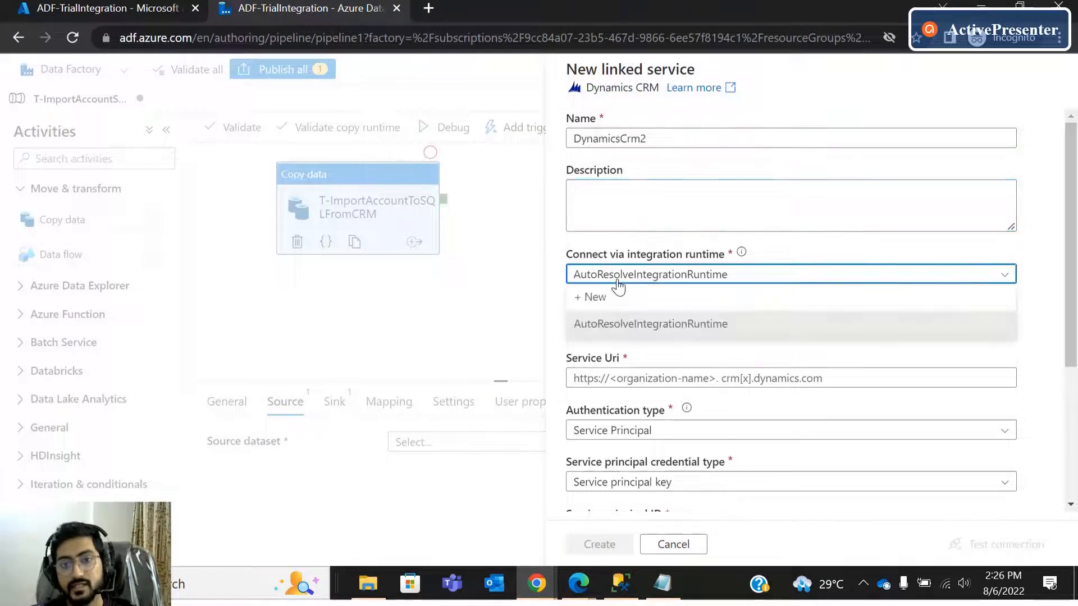
pyautogui.click(613, 331)
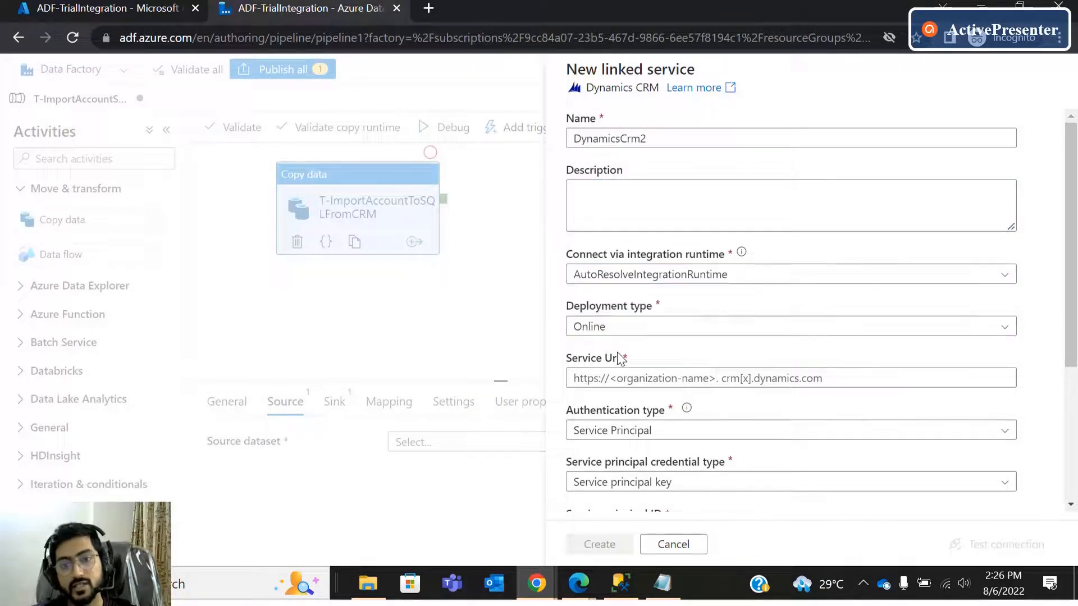
pyautogui.scroll(-1, 617, 352)
pyautogui.click(609, 243)
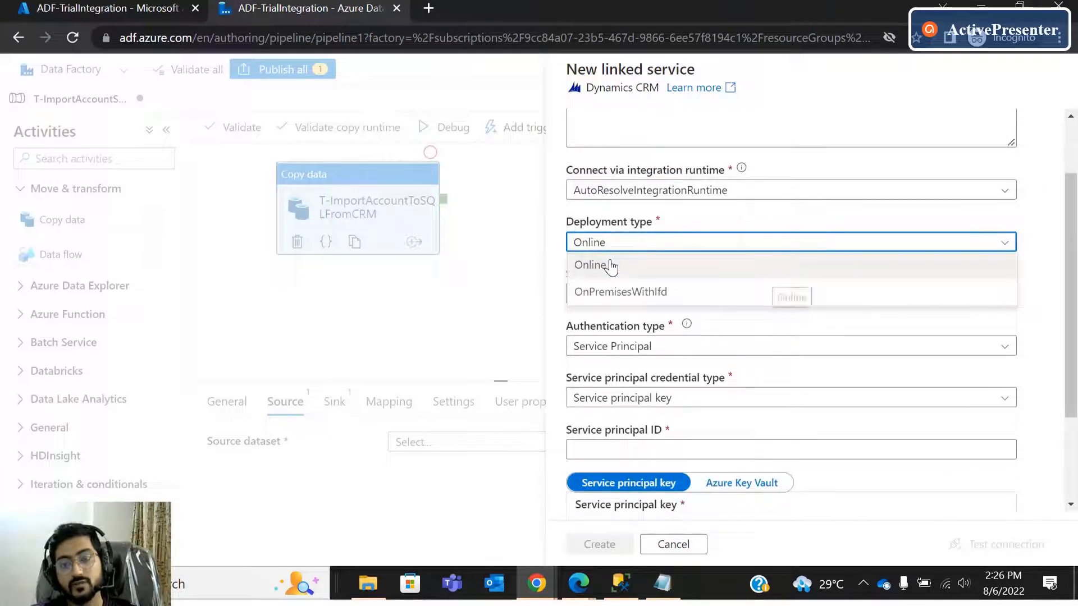
pyautogui.click(609, 267)
pyautogui.click(610, 293)
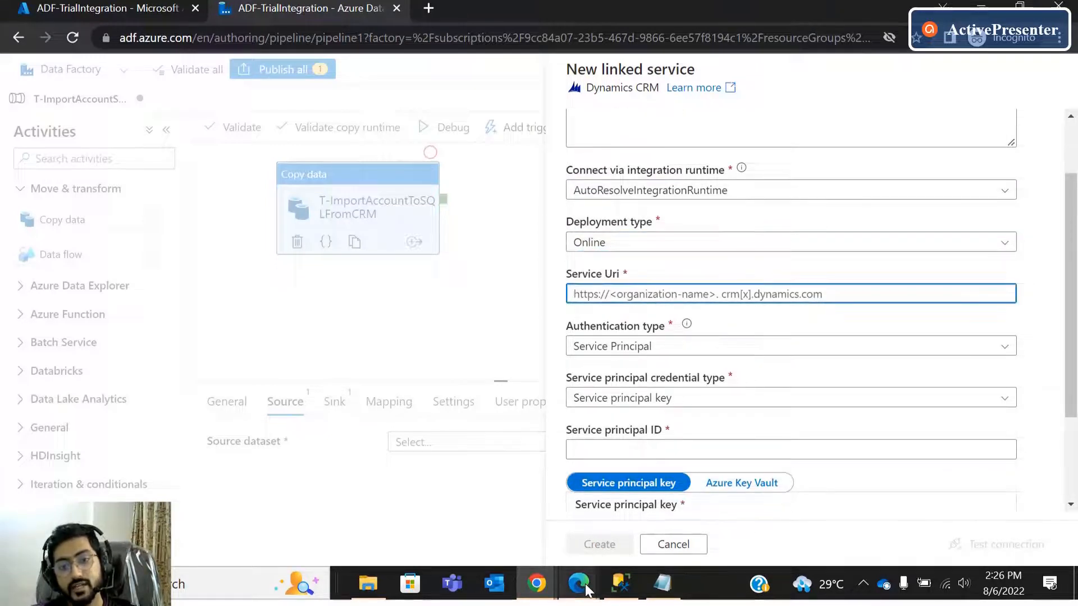
pyautogui.moveTo(584, 581)
pyautogui.click(505, 507)
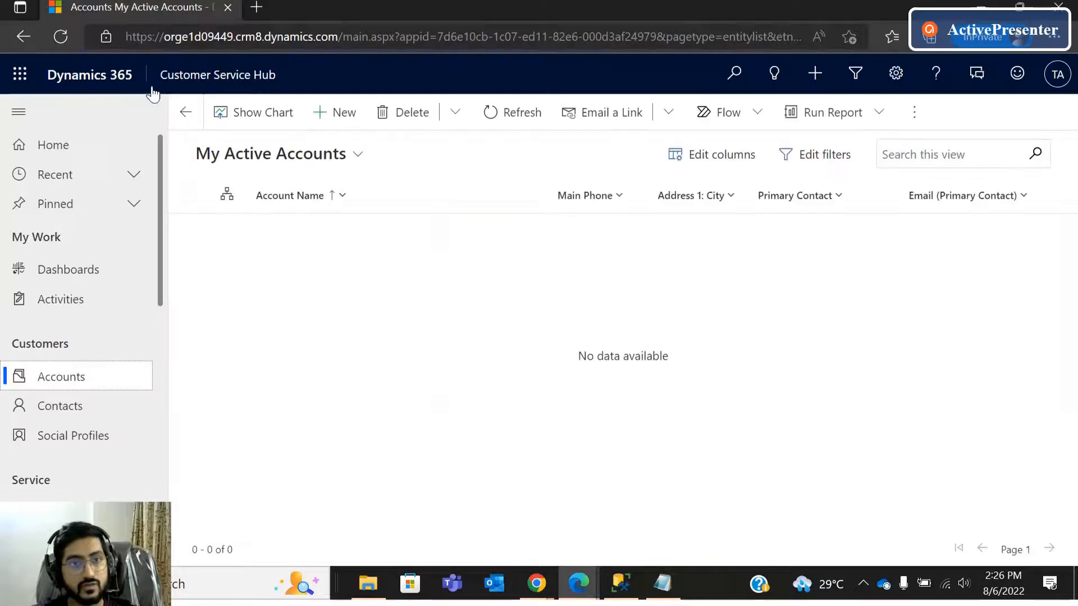
pyautogui.click(123, 36)
pyautogui.click(125, 34)
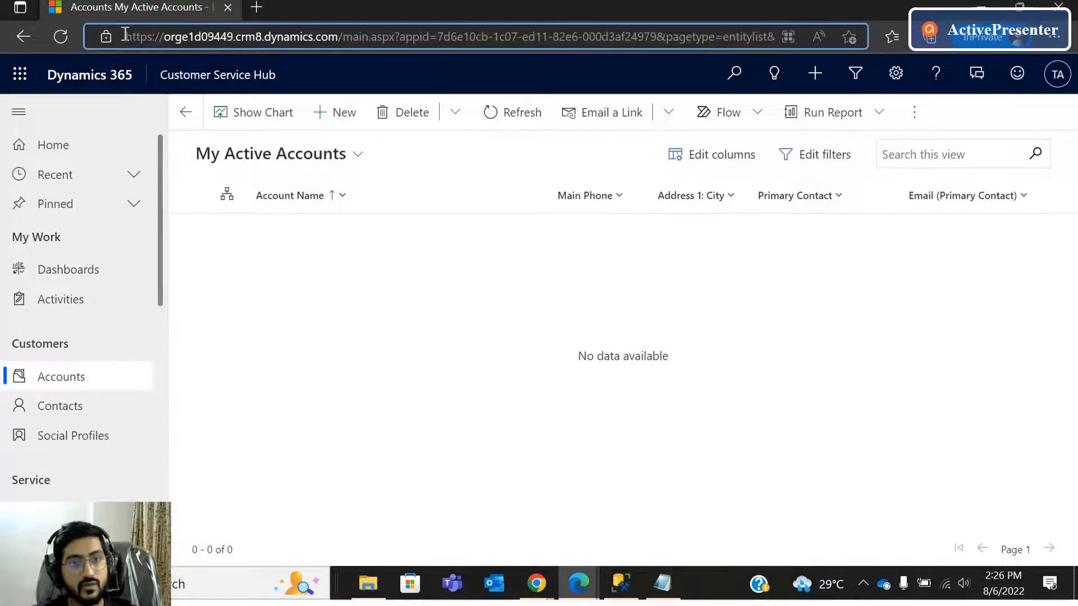
pyautogui.moveTo(127, 36); pyautogui.dragTo(339, 35)
pyautogui.hotkey('ctrl', 'c')
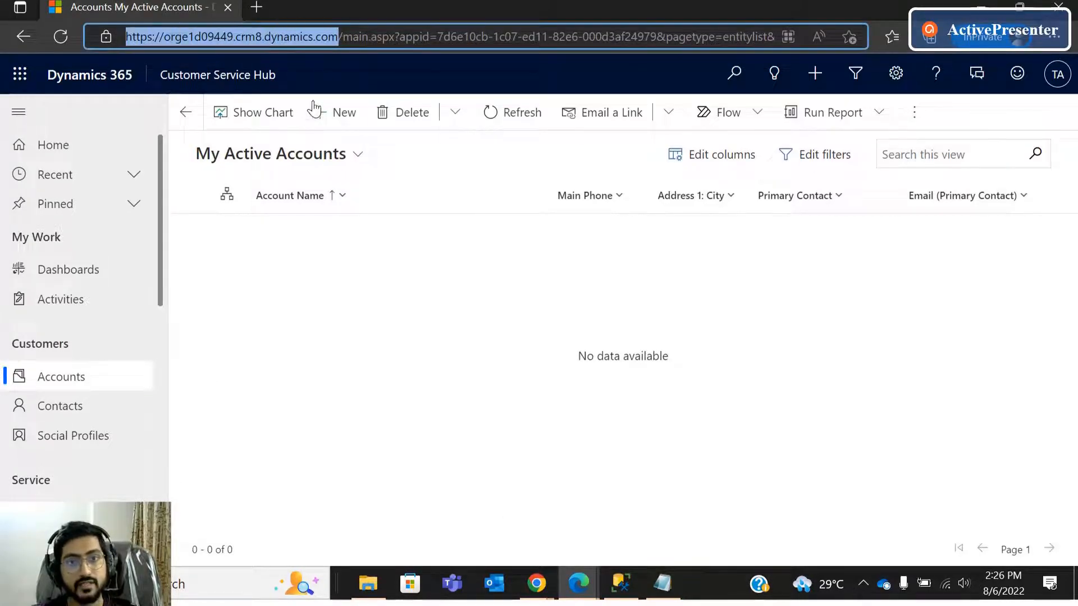
pyautogui.hotkey('alt', 'Tab')
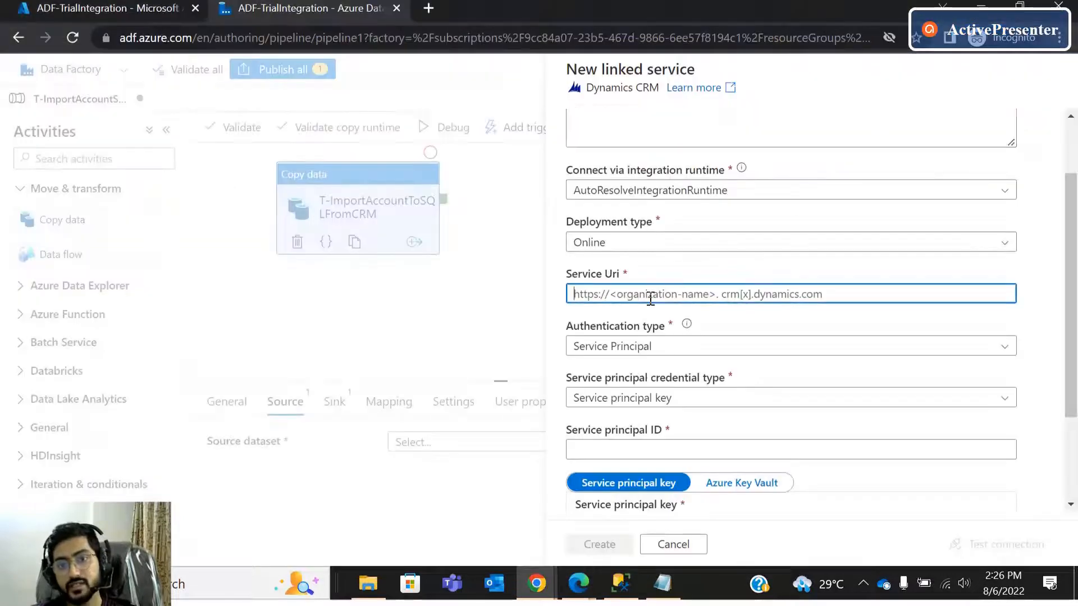
pyautogui.hotkey('ctrl', 'v')
# Review the linked service's authentication options and credential fields, and set the authentication type to Office365.
pyautogui.click(698, 352)
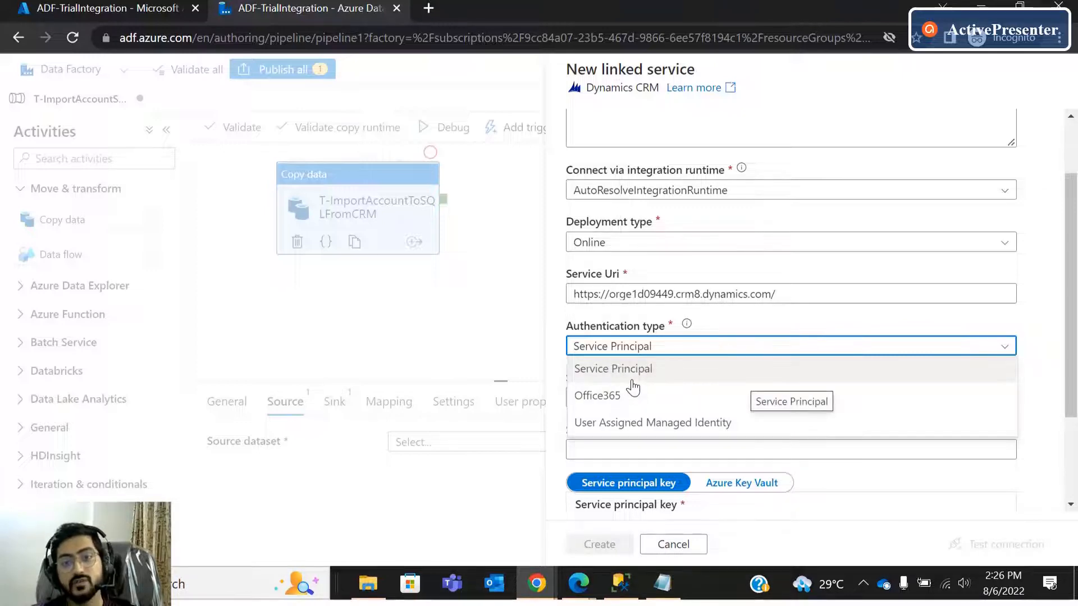
pyautogui.click(755, 346)
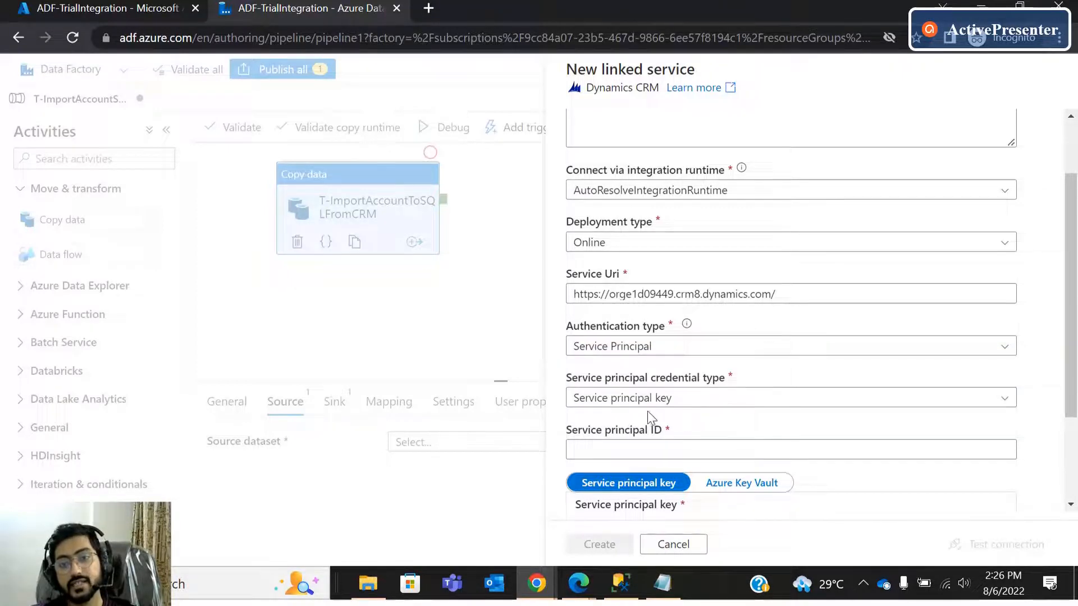
pyautogui.scroll(-2, 654, 428)
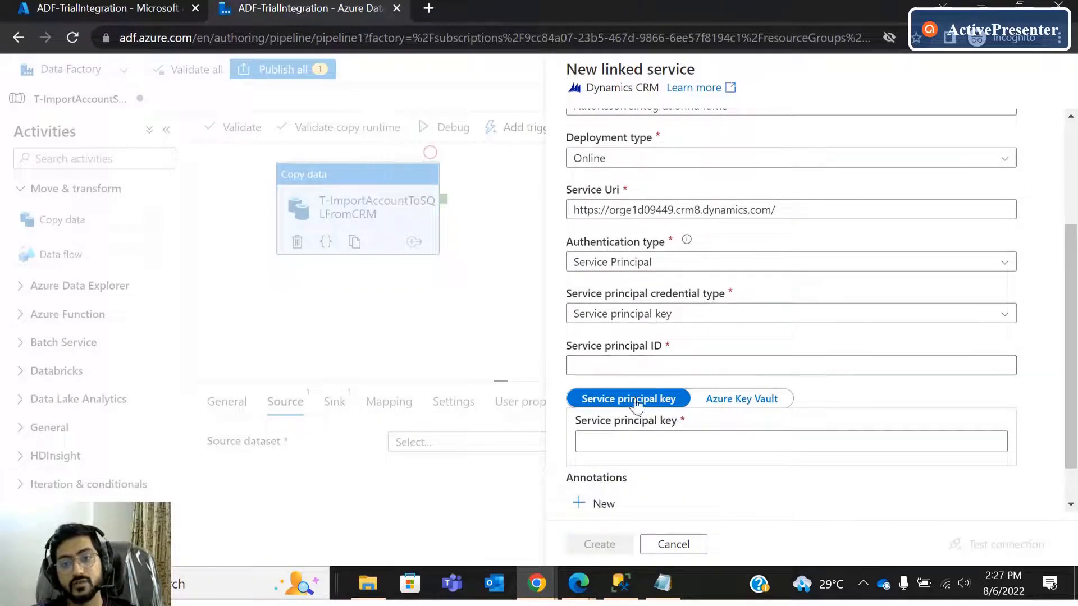
pyautogui.scroll(1, 606, 354)
pyautogui.scroll(2, 609, 359)
pyautogui.scroll(-2, 651, 426)
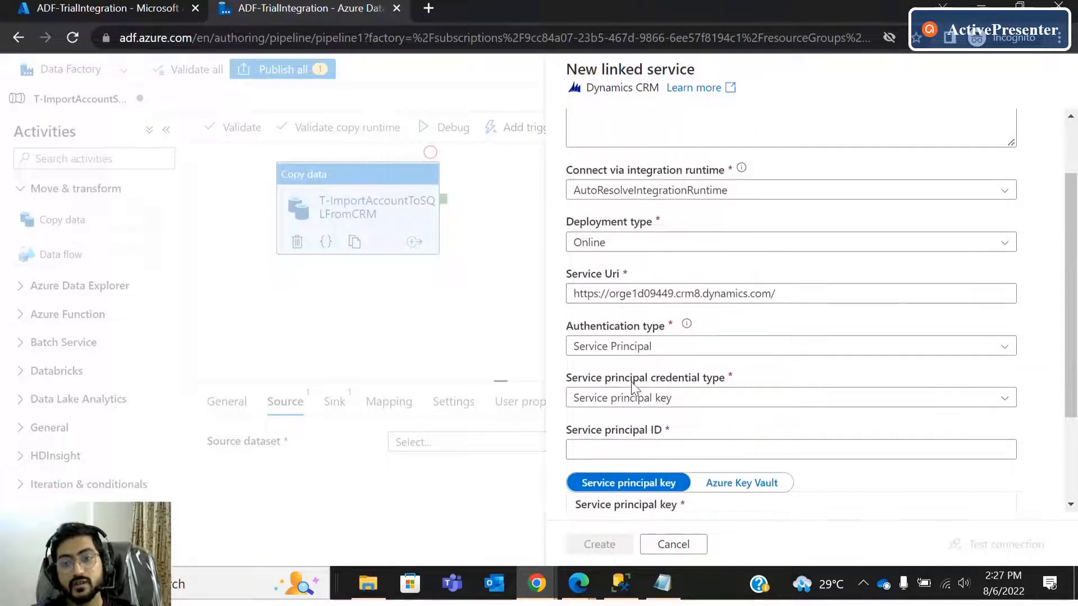
pyautogui.click(626, 358)
pyautogui.click(595, 393)
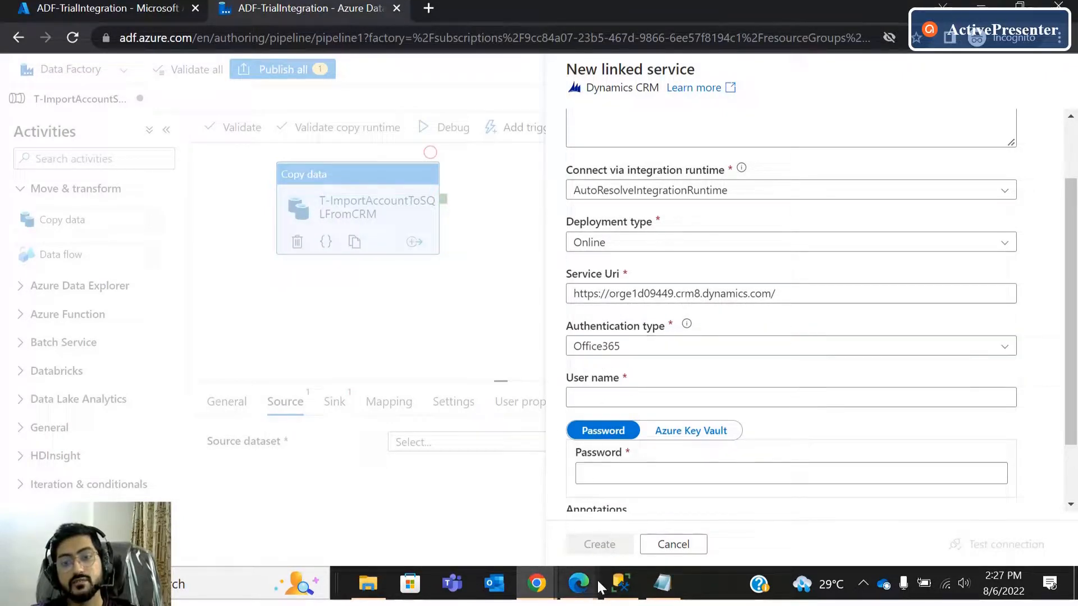
# Look up the signed-in account's user name in the Dynamics 365 window and return to the linked service's User name field.
pyautogui.moveTo(591, 581)
pyautogui.click(508, 497)
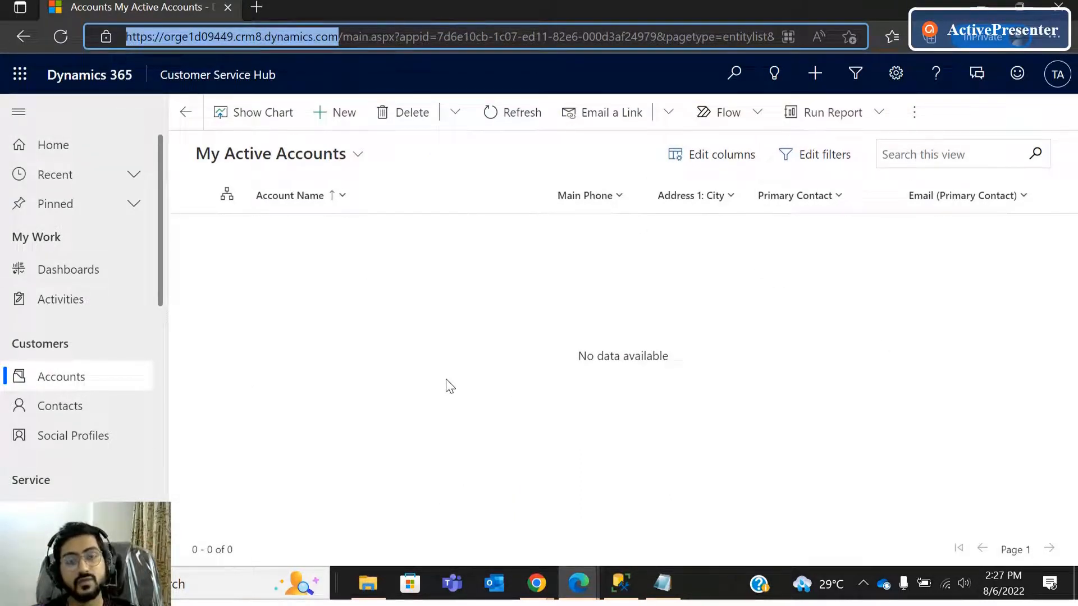
pyautogui.click(1066, 87)
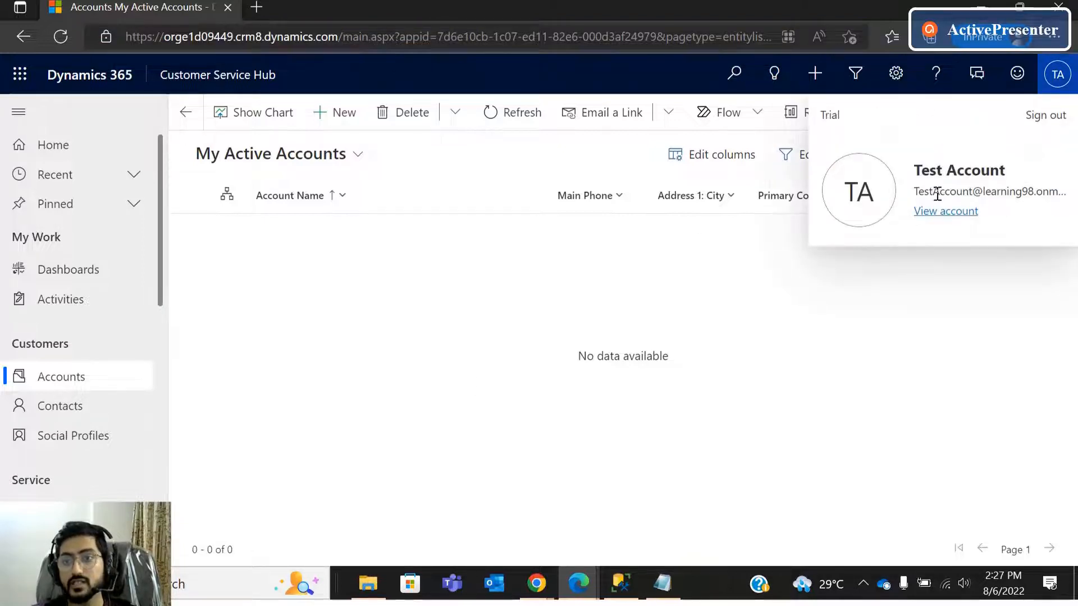
pyautogui.moveTo(918, 189); pyautogui.dragTo(1062, 185)
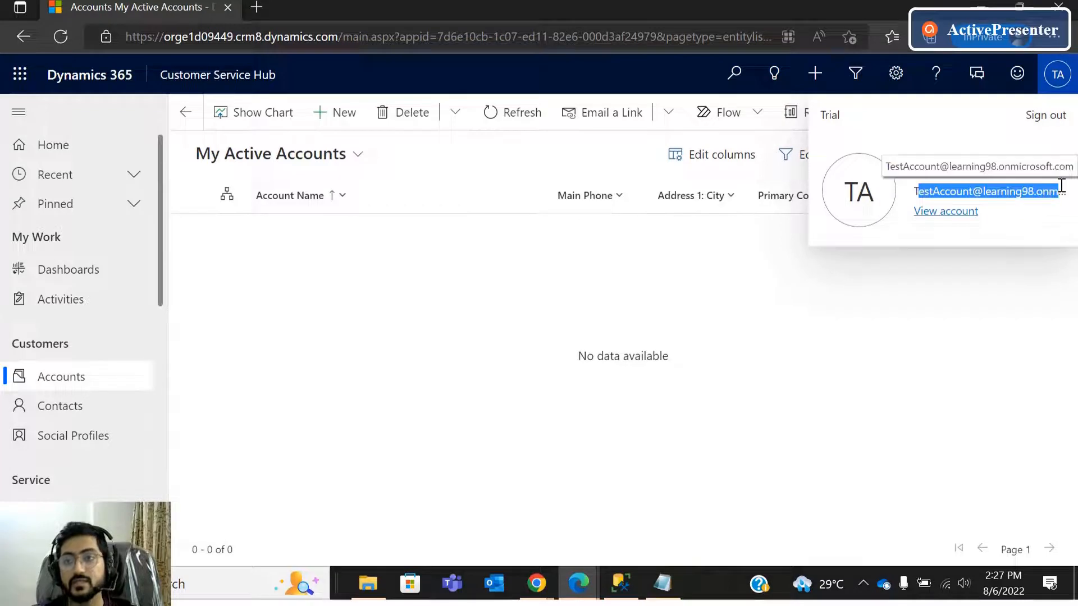
pyautogui.click(921, 192)
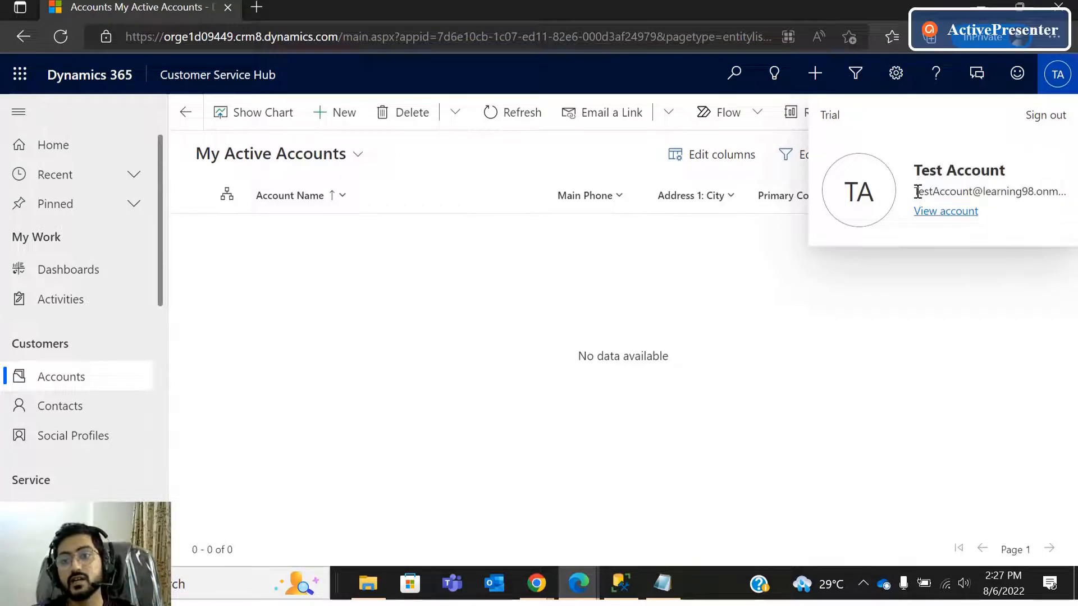
pyautogui.moveTo(917, 192); pyautogui.dragTo(1048, 188)
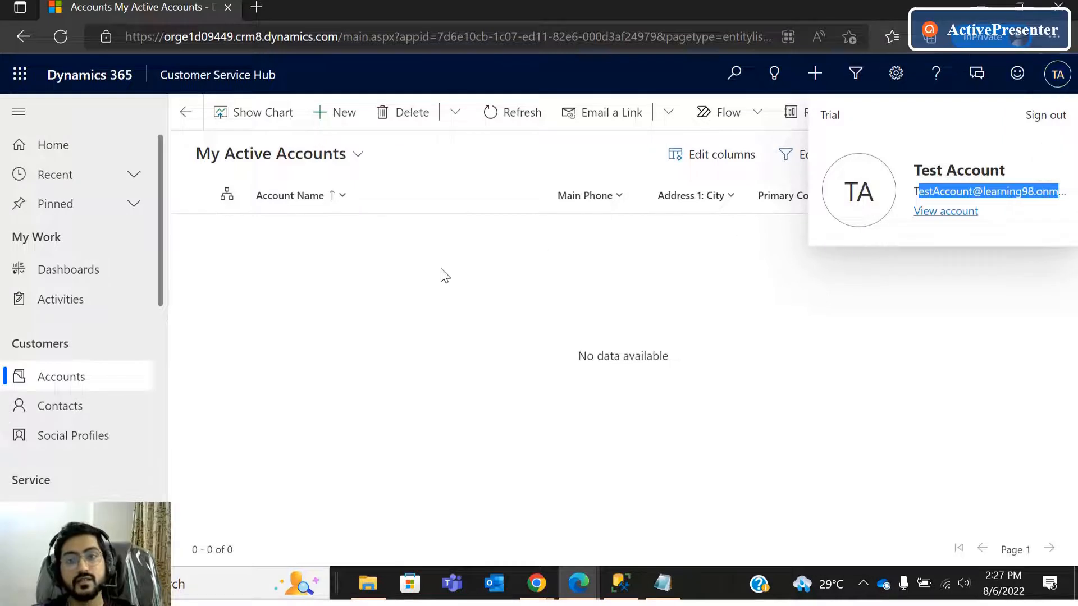
pyautogui.click(556, 327)
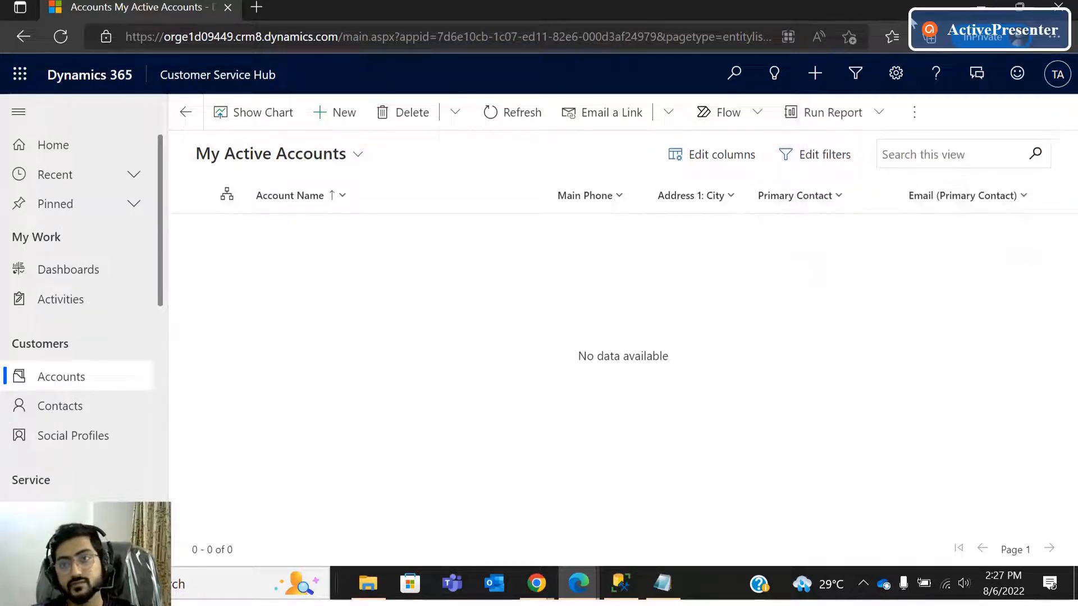
pyautogui.click(976, 9)
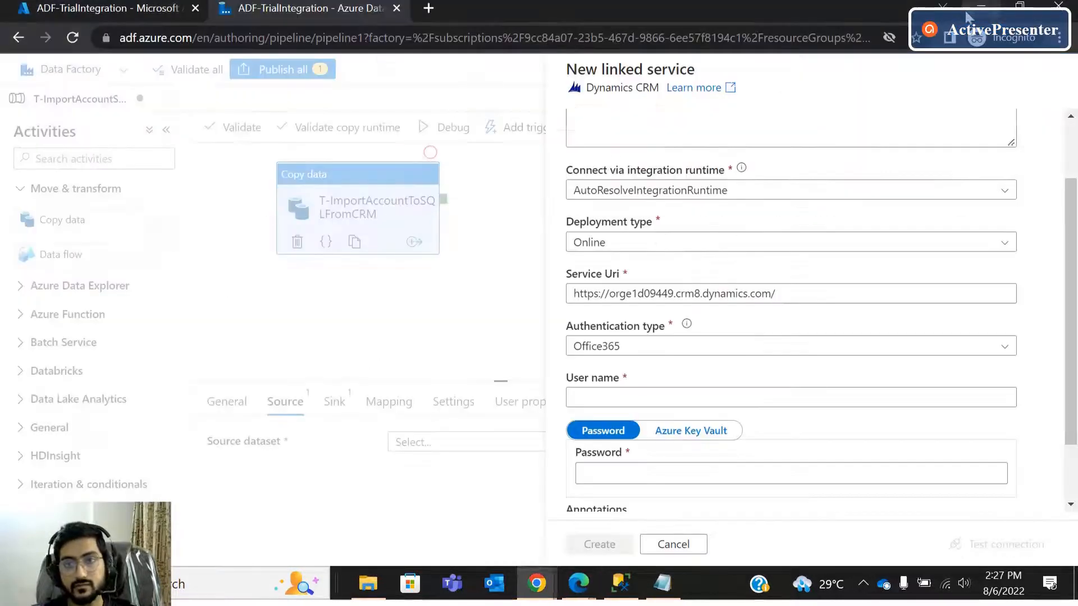
pyautogui.click(619, 389)
# Switch to the Edge window with the Azure Data Factory blog post and open a new InPrivate window from it.
pyautogui.click(578, 583)
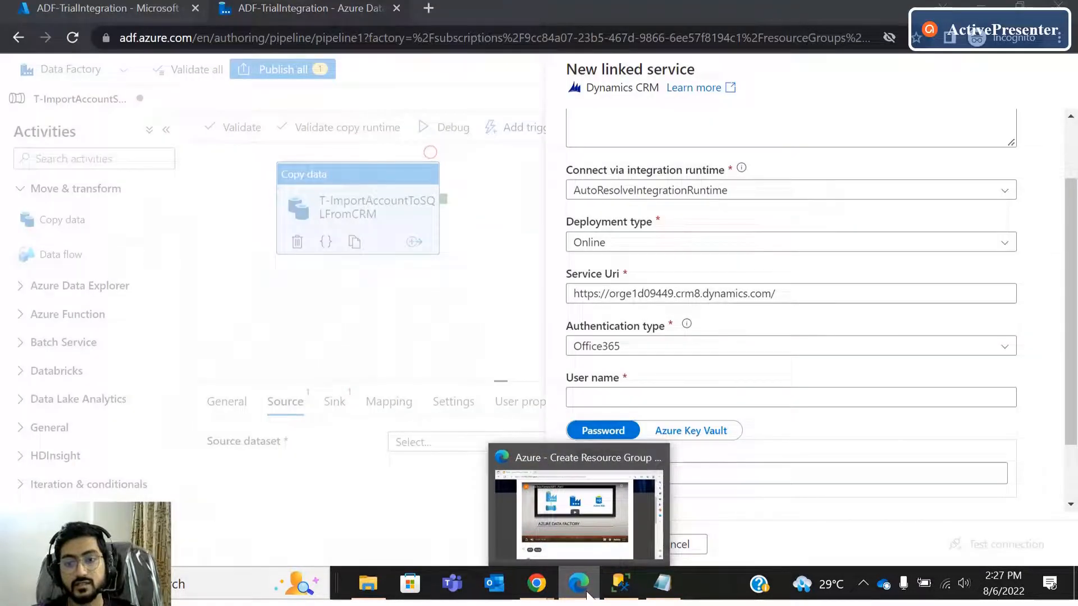
pyautogui.click(567, 532)
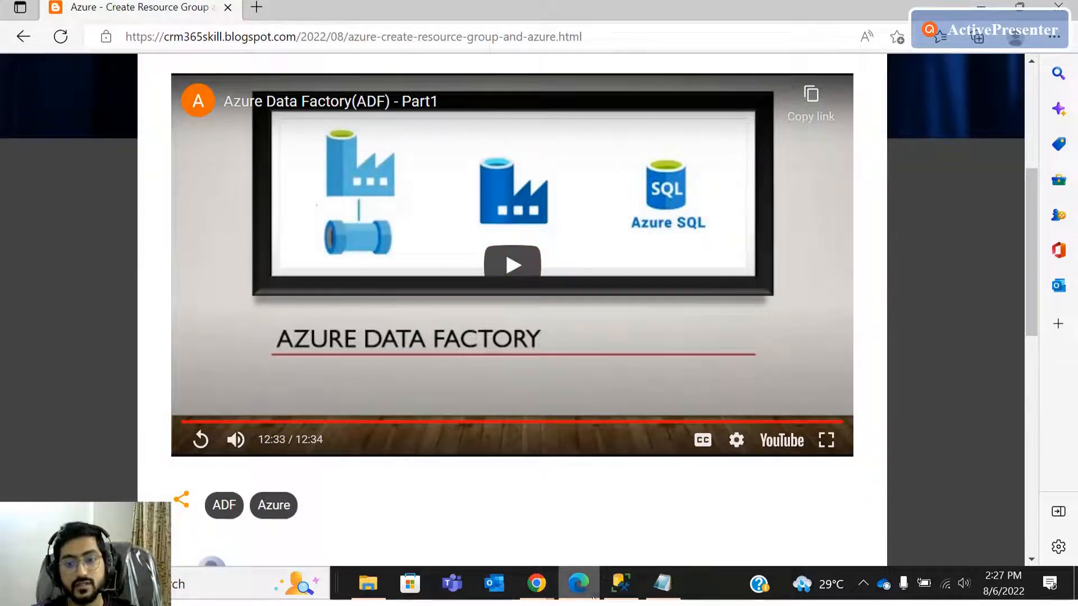
pyautogui.click(1053, 36)
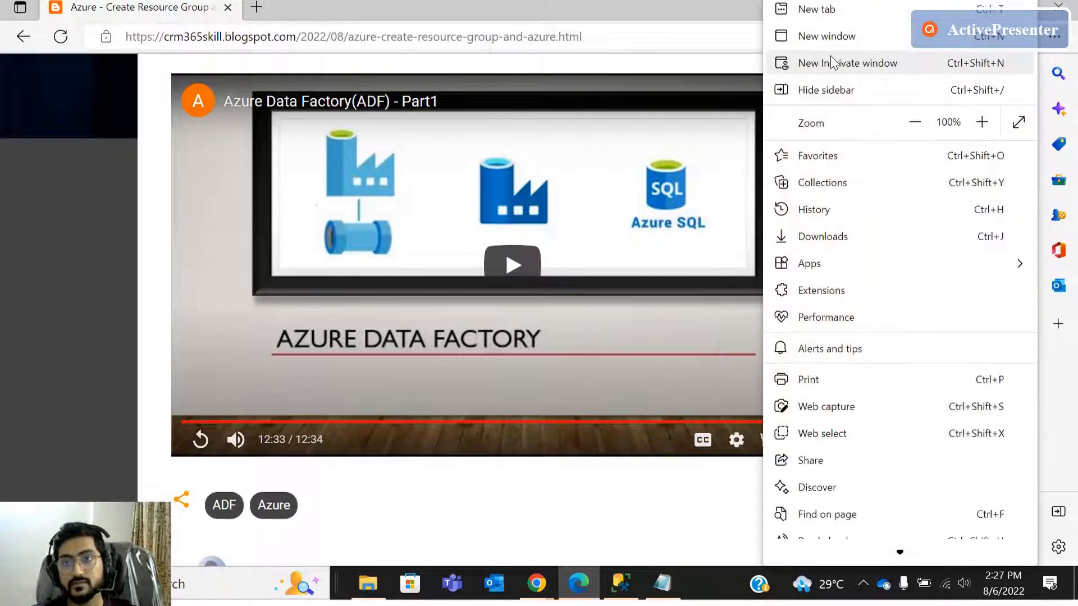
pyautogui.click(1004, 66)
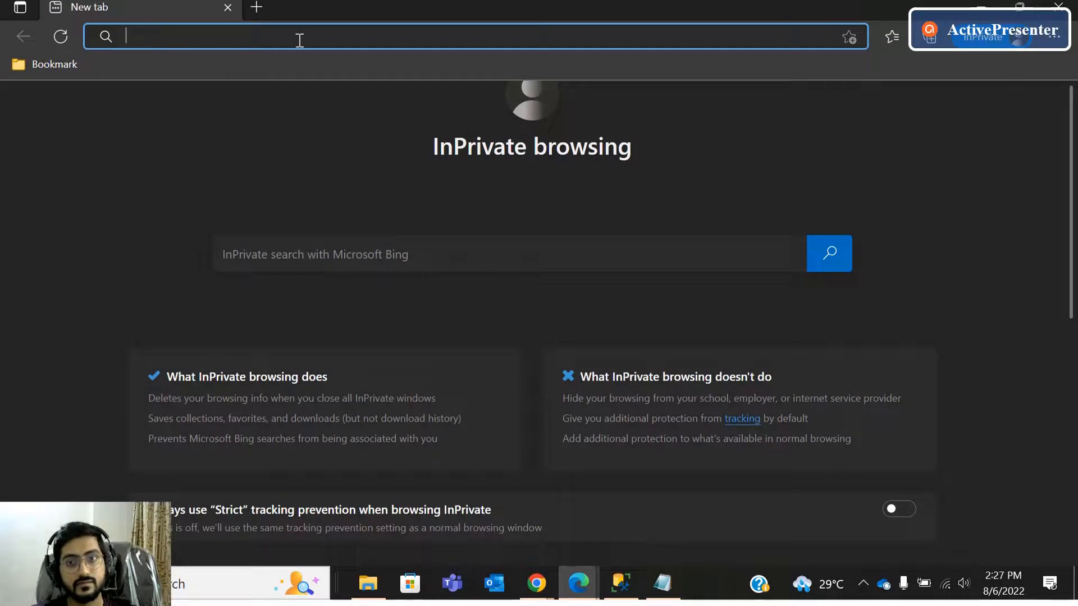
pyautogui.rightClick(240, 39)
pyautogui.click(180, 38)
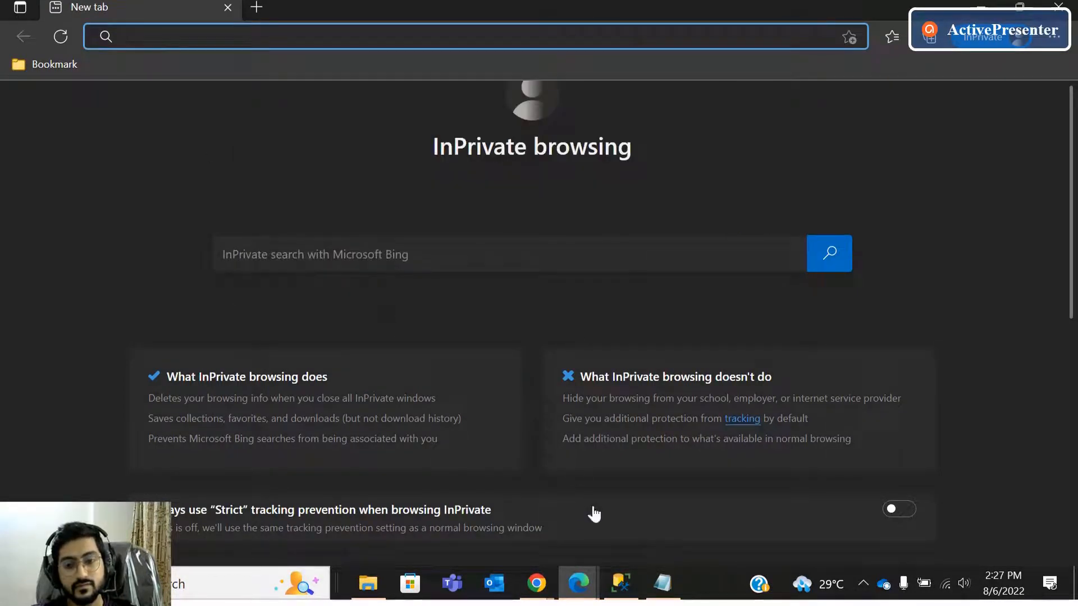
# Open the saved notes in Notepad, copy the Dynamics 365 site URL from them and return to the InPrivate window.
pyautogui.click(570, 587)
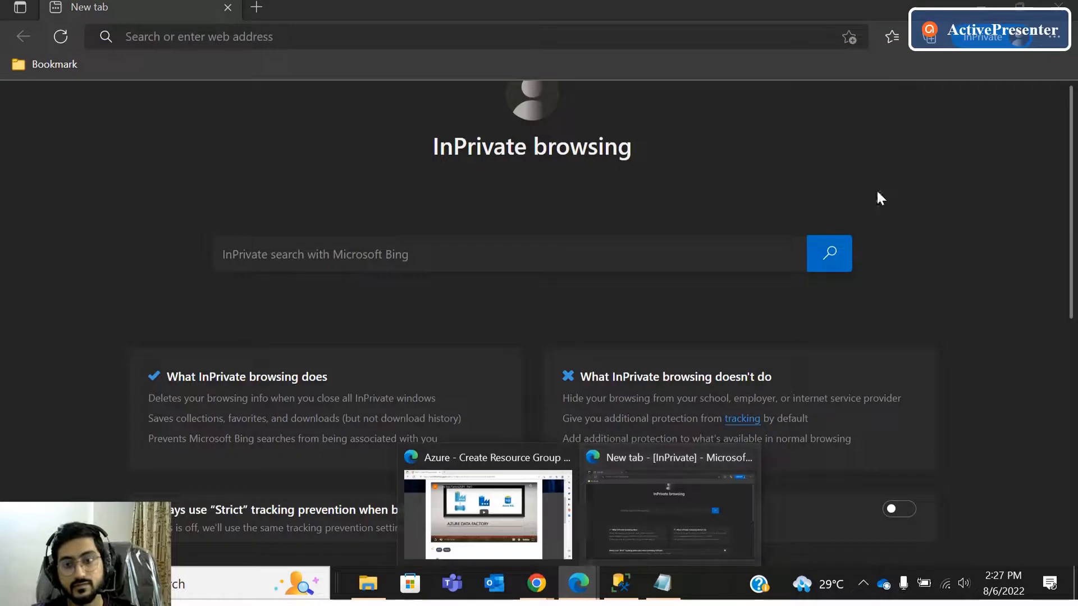
pyautogui.click(216, 579)
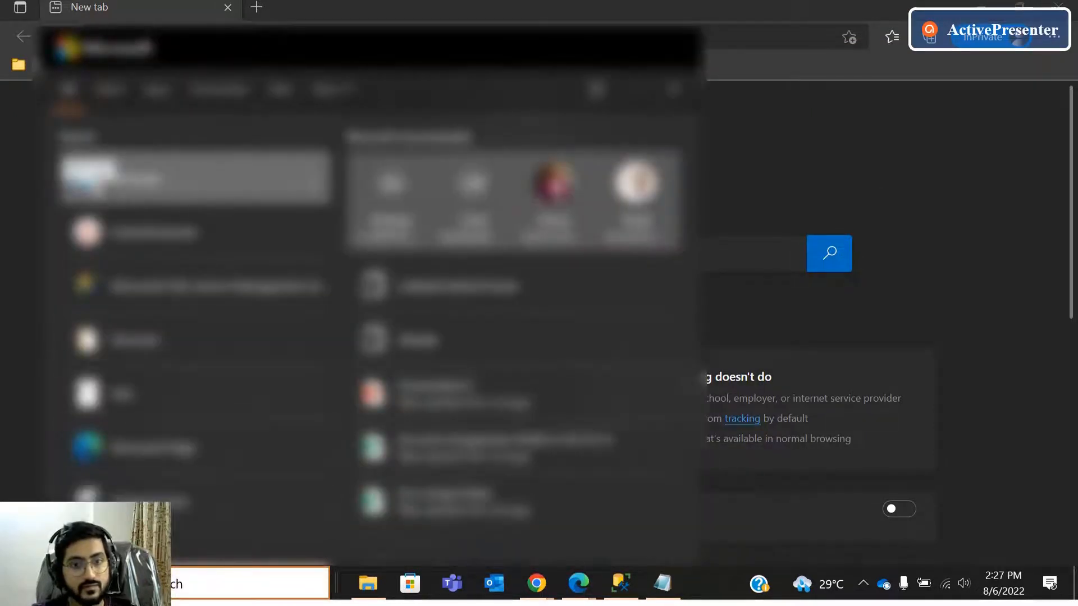
pyautogui.rightClick(102, 174)
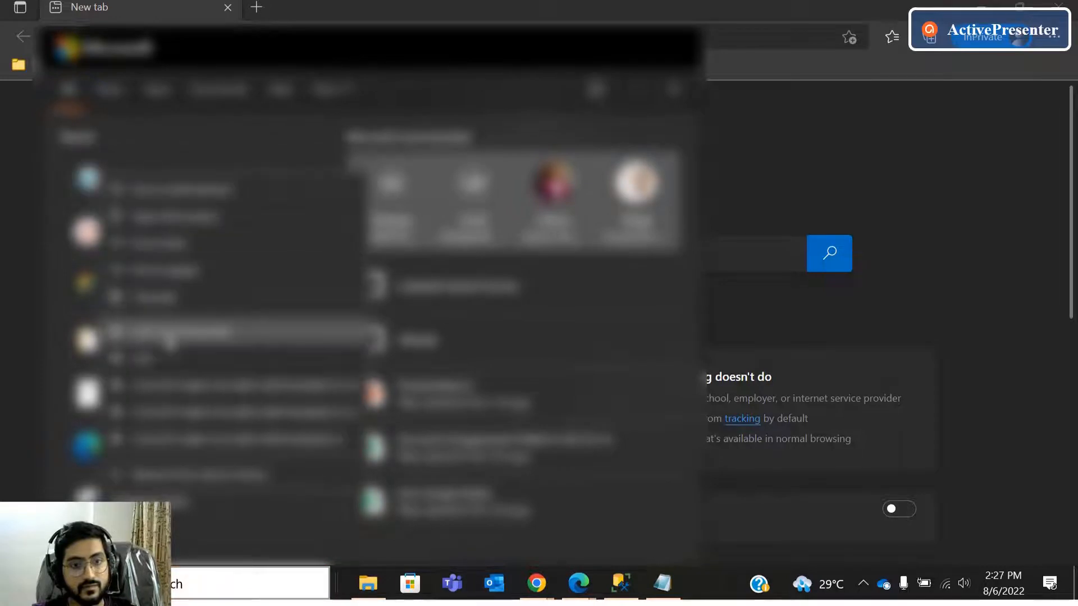
pyautogui.click(232, 330)
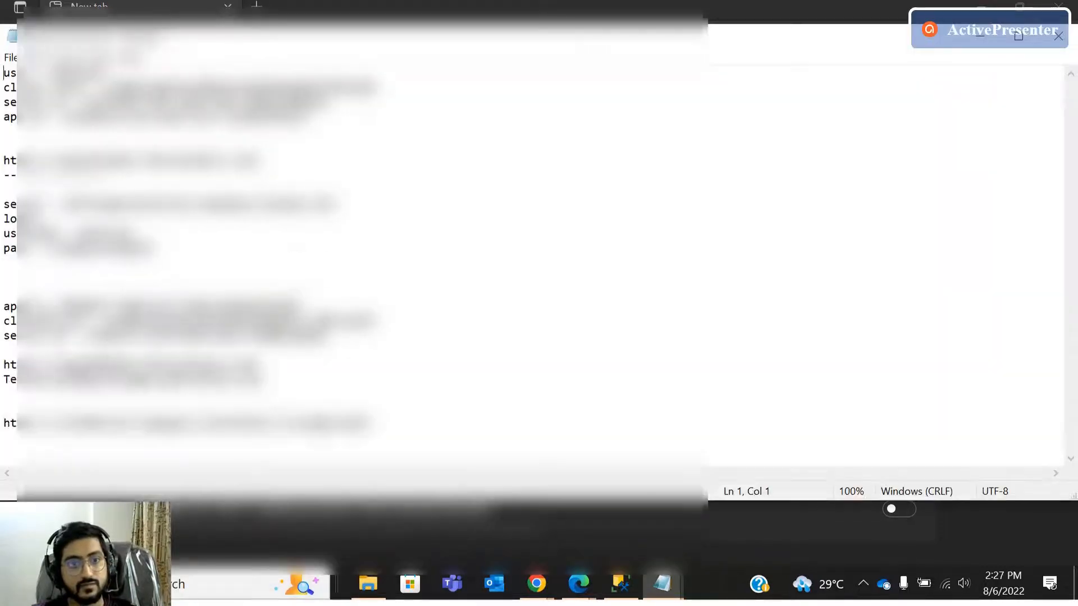
pyautogui.moveTo(60, 205); pyautogui.dragTo(194, 205)
pyautogui.click(216, 265)
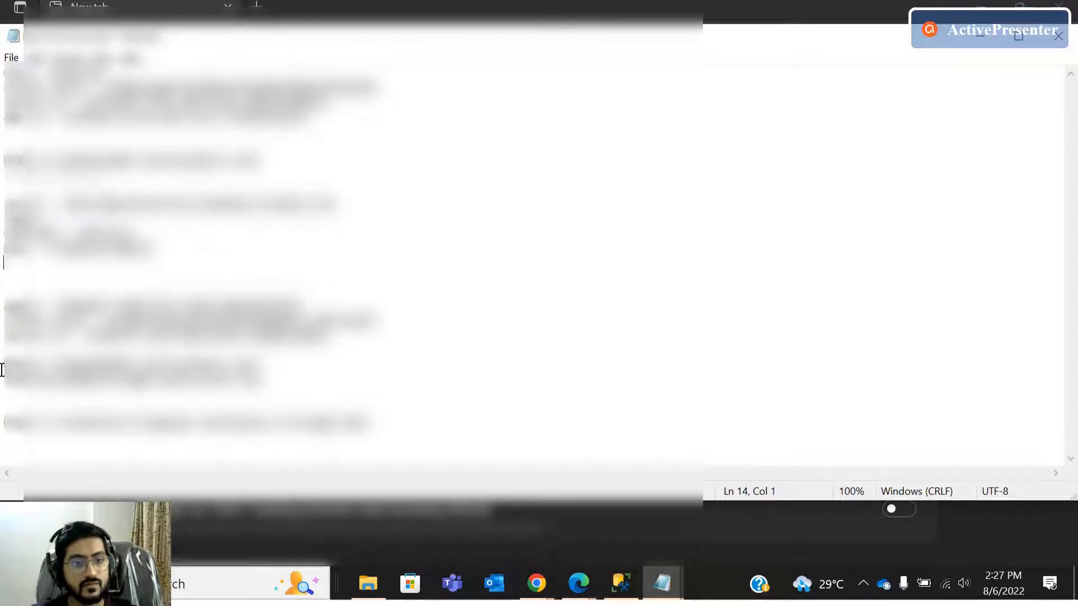
pyautogui.moveTo(2, 366); pyautogui.dragTo(262, 367)
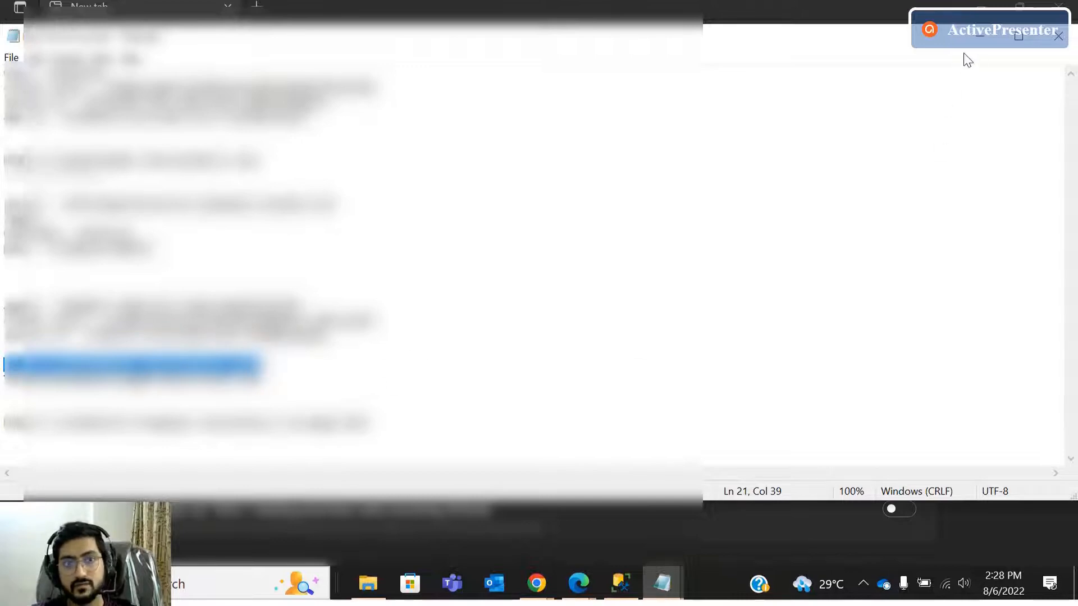
pyautogui.click(982, 37)
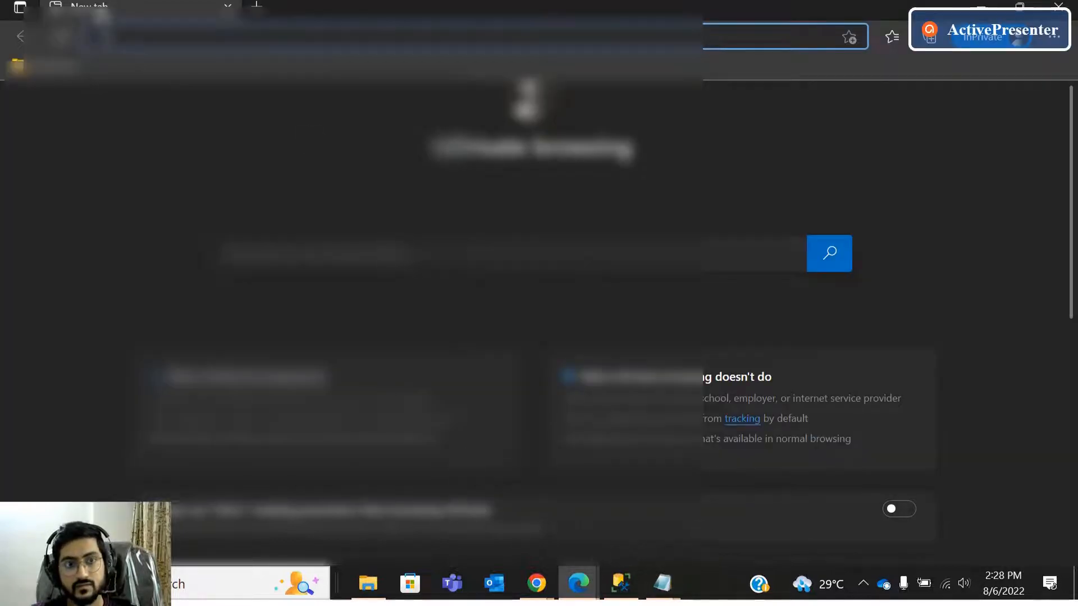
pyautogui.write('https://orgx1d9449.crm8.dynamics.com/')
pyautogui.press('Return')
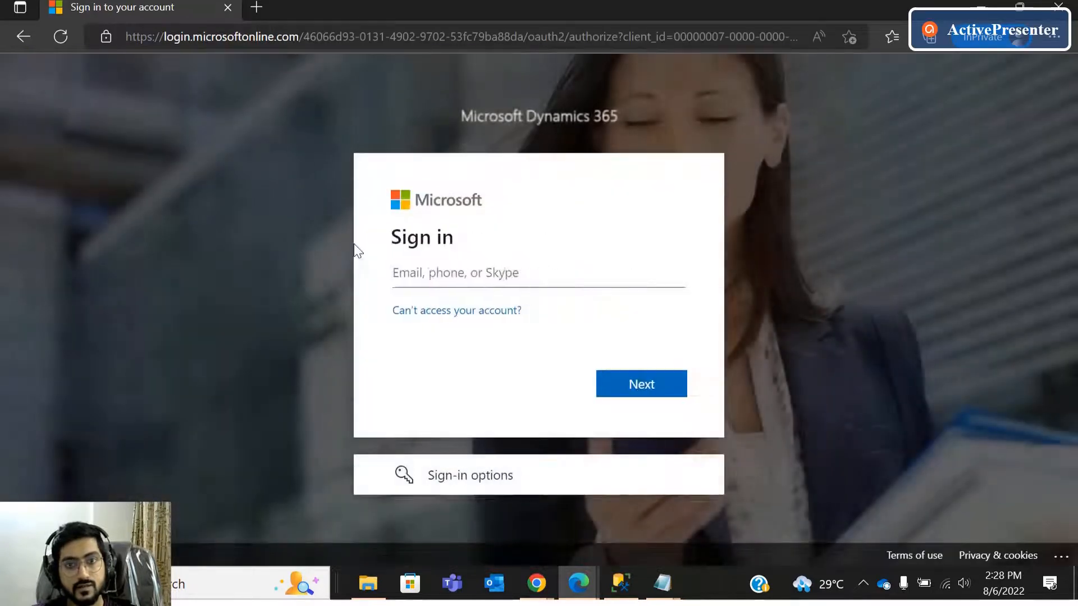
pyautogui.click(434, 274)
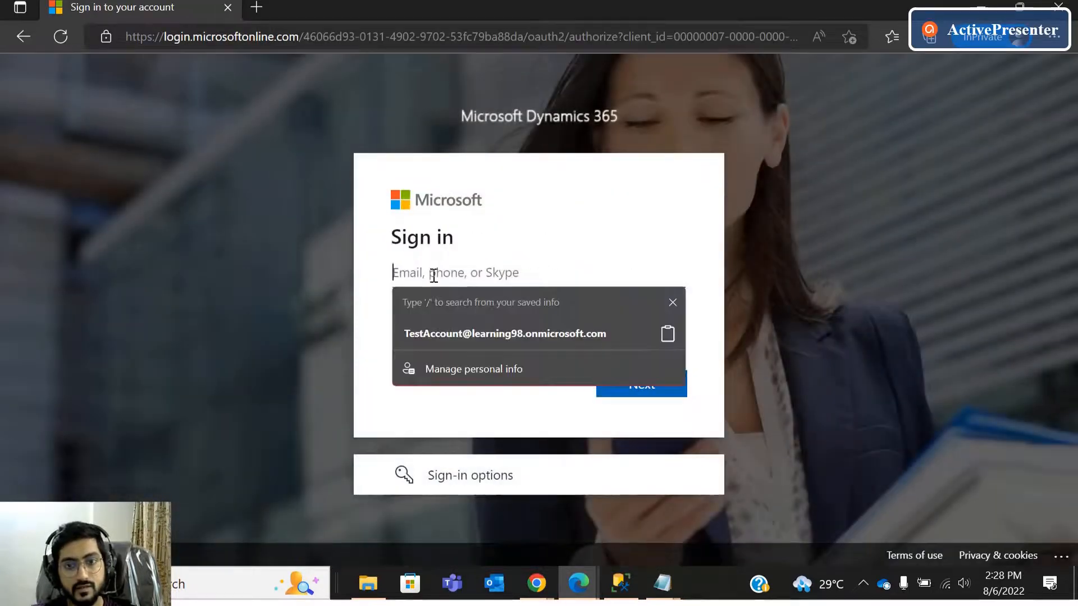
pyautogui.click(443, 341)
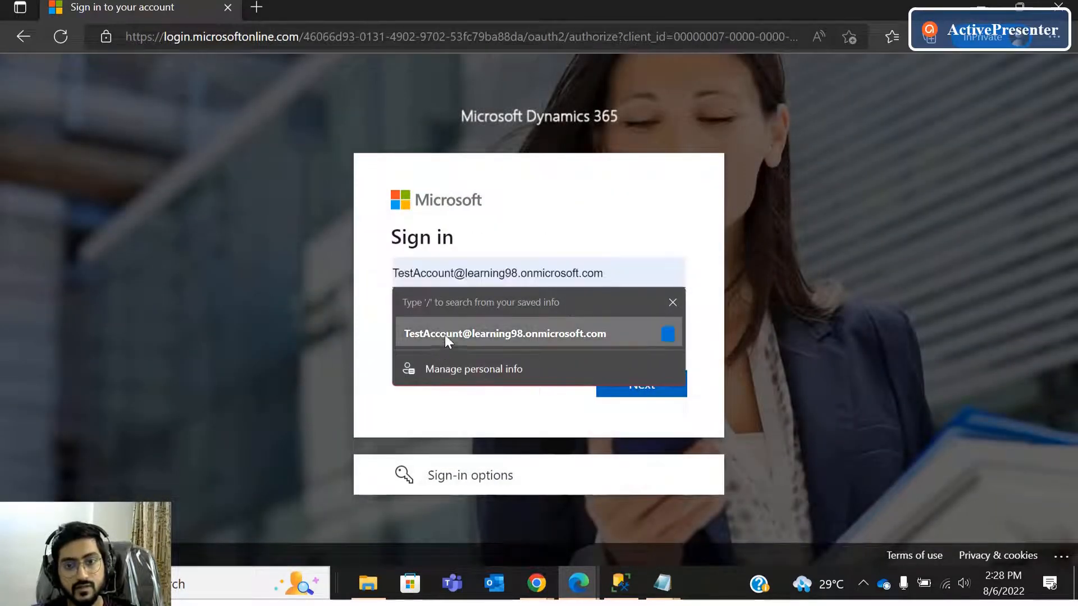
pyautogui.moveTo(640, 270); pyautogui.dragTo(396, 255)
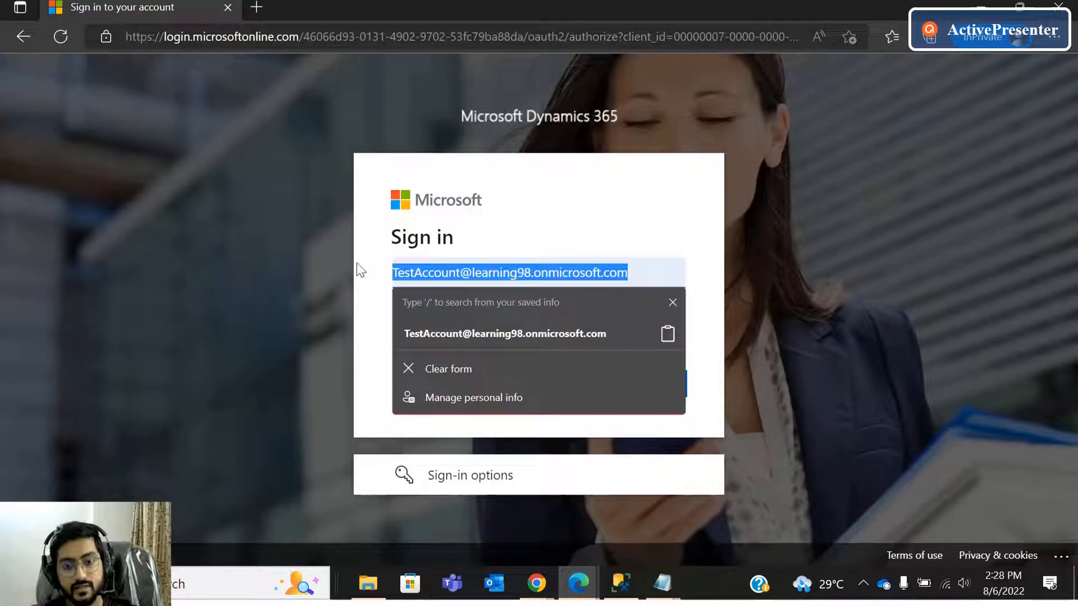
pyautogui.click(630, 385)
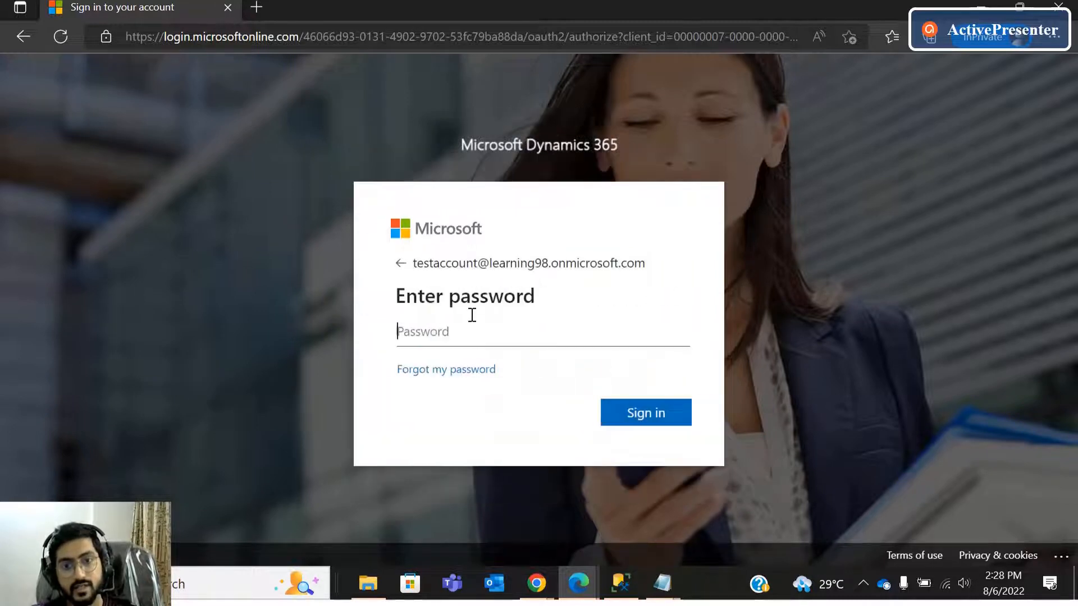
# Enter the test account's password, skip the security defaults setup for now, and complete the Dynamics 365 sign-in.
pyautogui.write('•')
pyautogui.press('BackSpace')
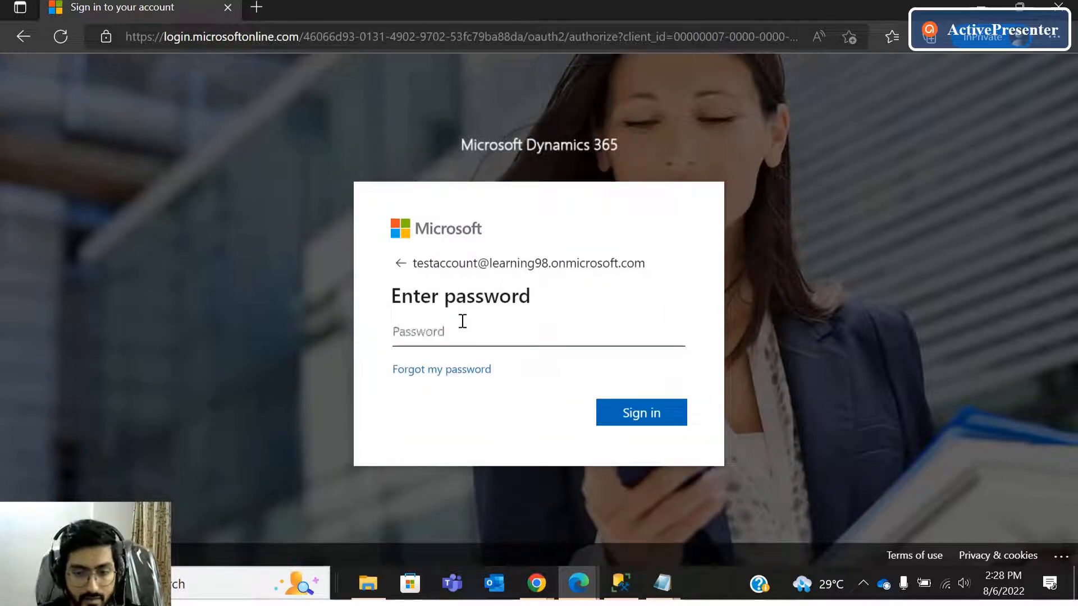
pyautogui.write('•••••••••')
pyautogui.press('Return')
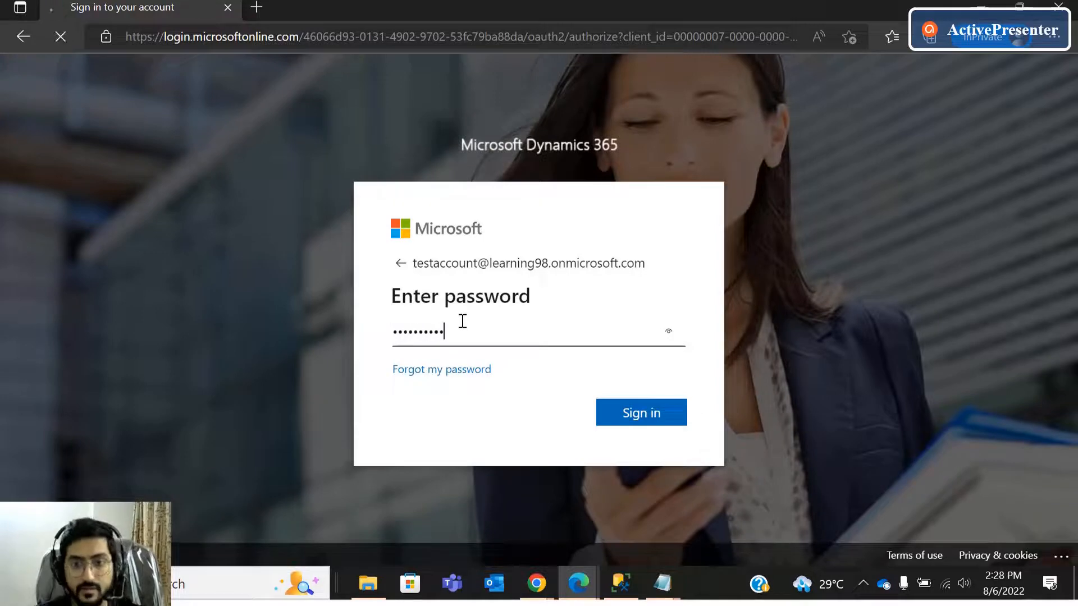
pyautogui.write('••••••••••')
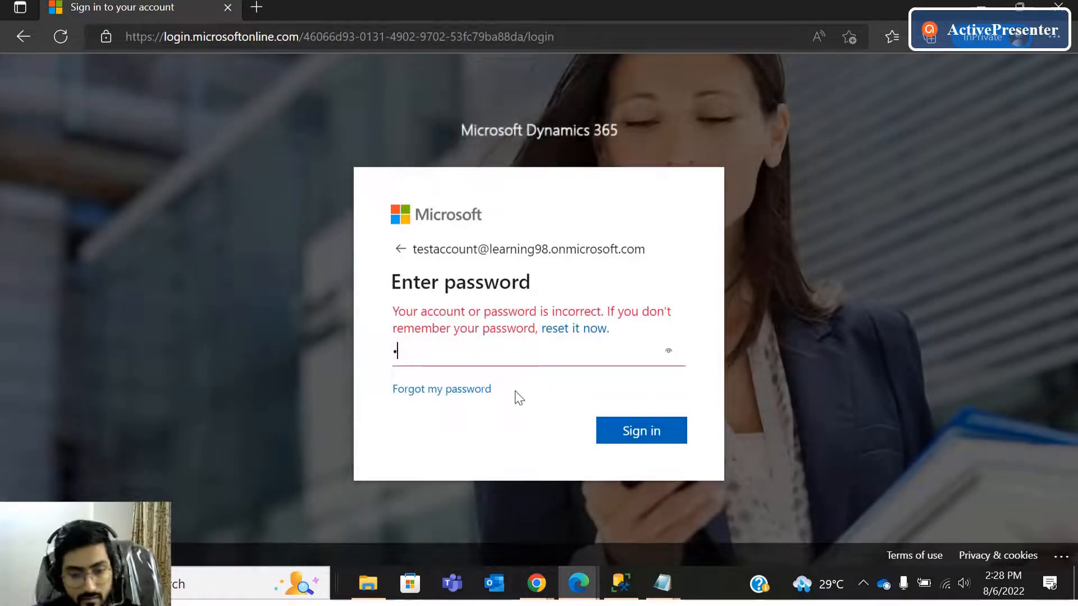
pyautogui.press('Return')
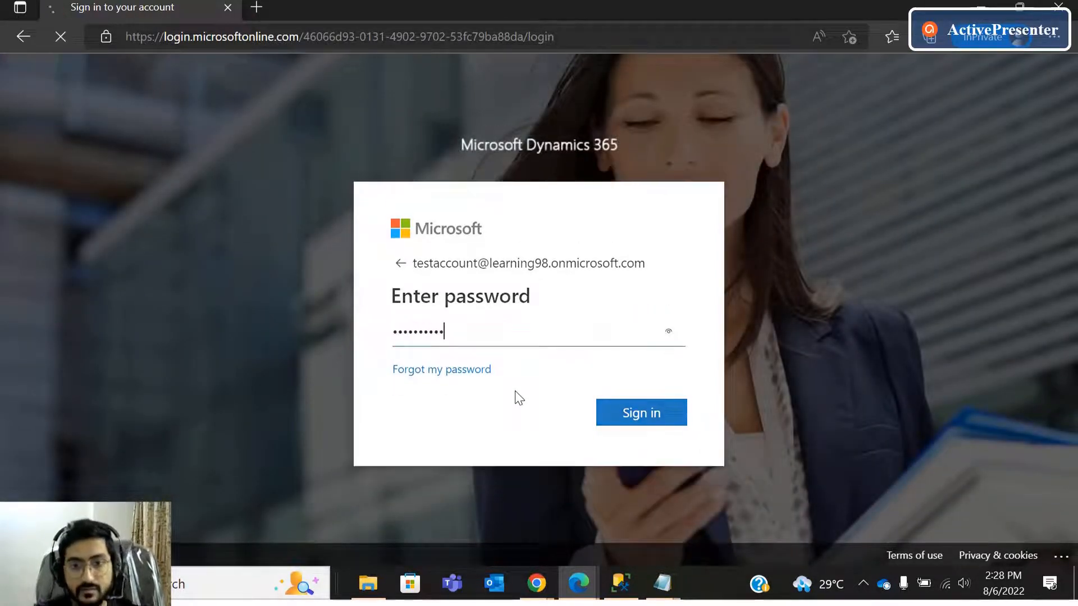
pyautogui.click(507, 359)
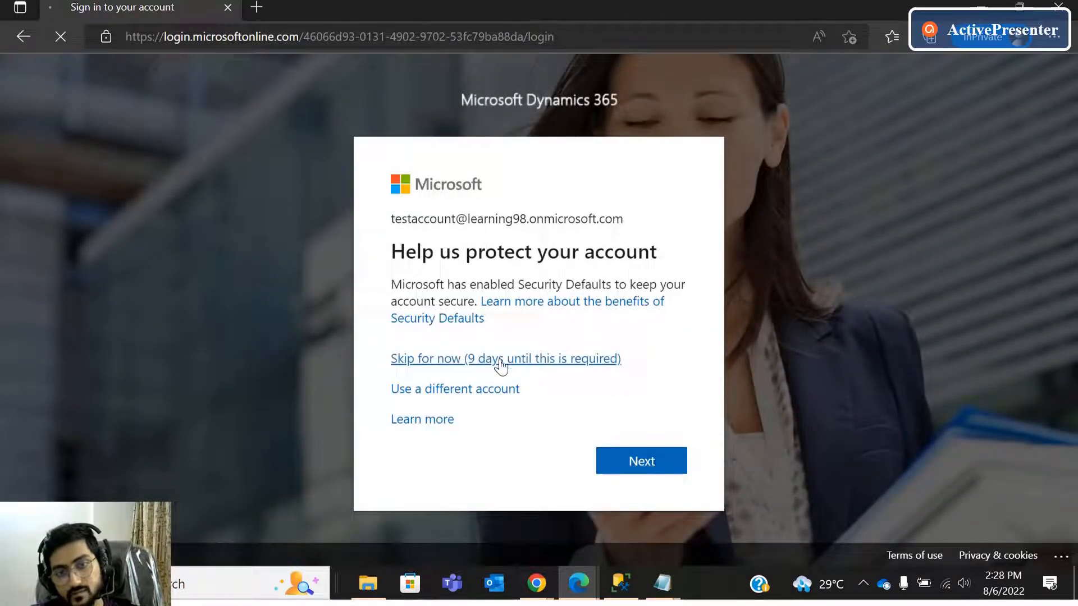
pyautogui.click(648, 415)
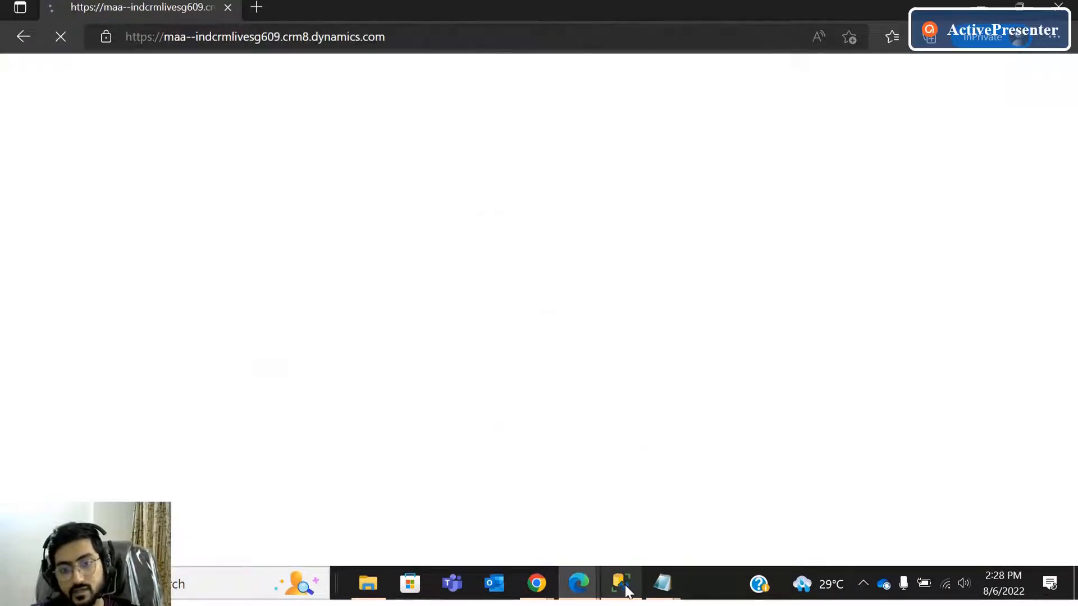
# Switch to the Data Factory window, fill in the new linked service's user name and password, and test its connection.
pyautogui.moveTo(542, 584)
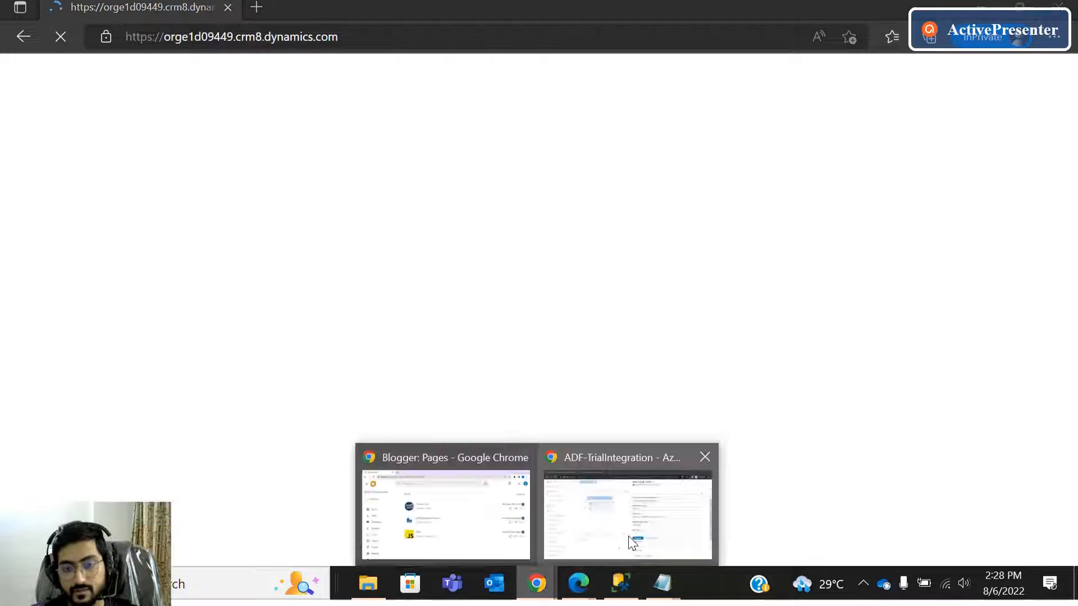
pyautogui.click(595, 533)
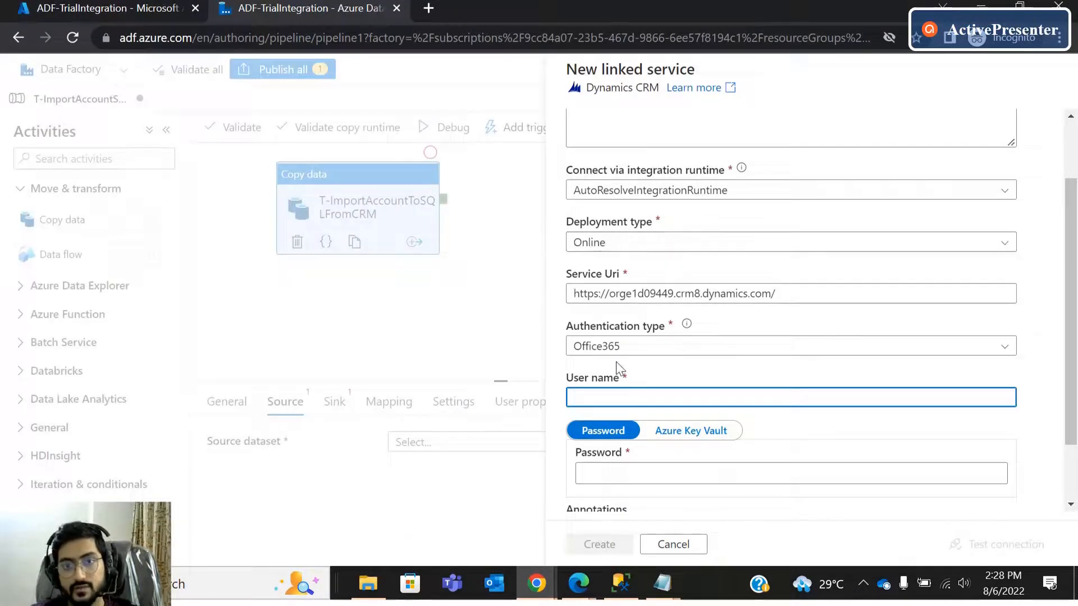
pyautogui.scroll(-2, 616, 383)
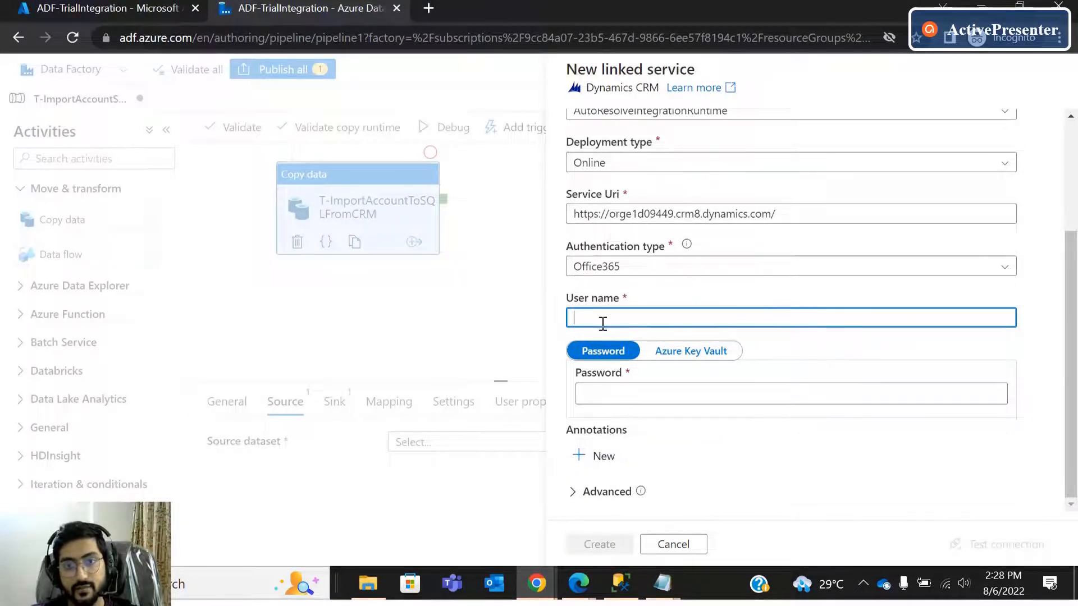
pyautogui.hotkey('ctrl', 'v')
pyautogui.click(599, 396)
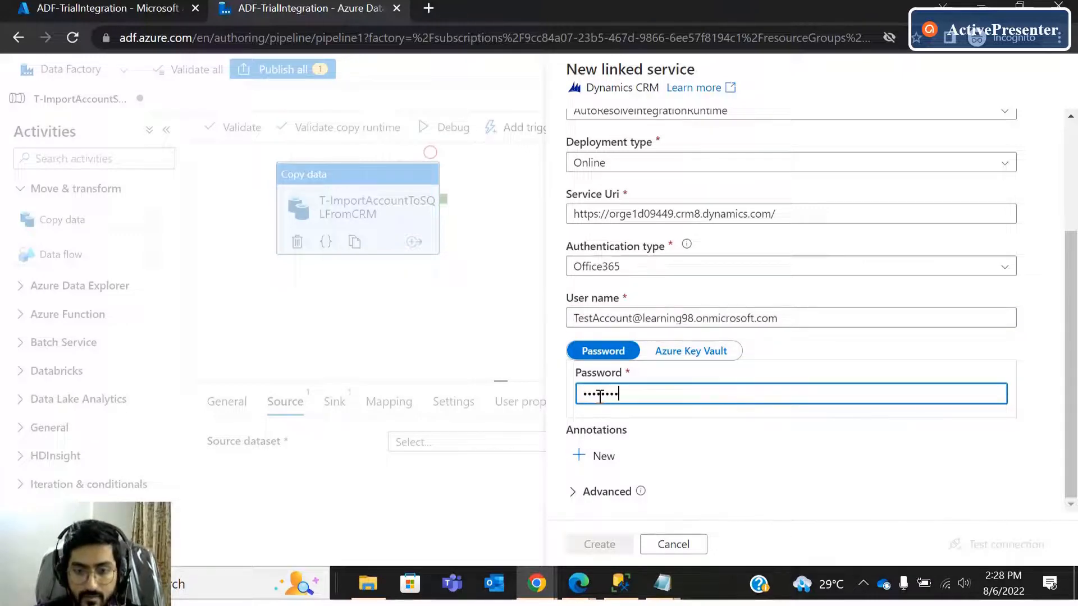
pyautogui.click(732, 432)
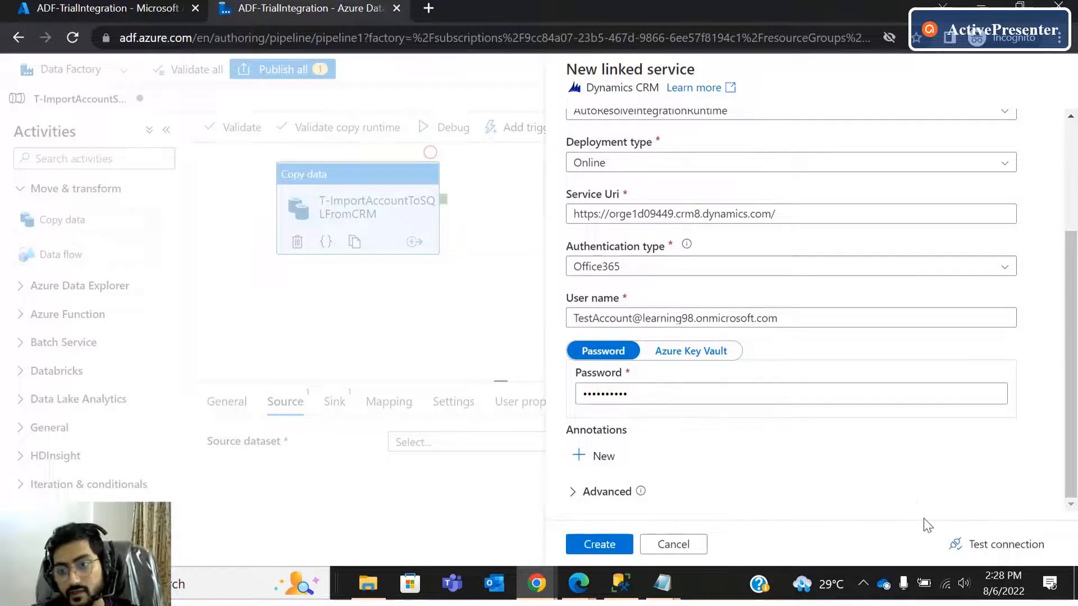
pyautogui.click(987, 544)
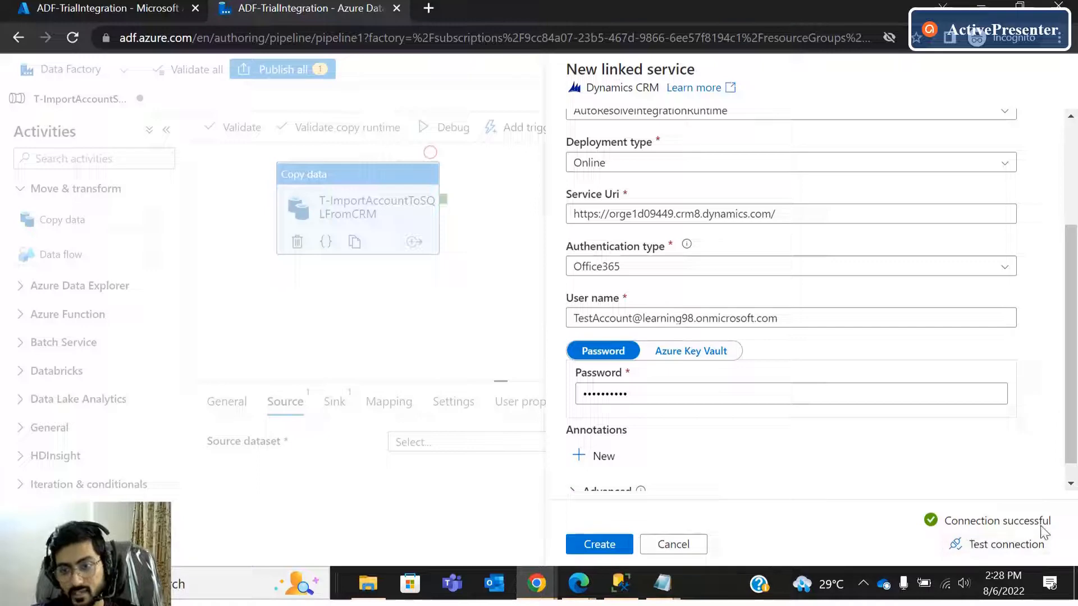
pyautogui.scroll(-1, 941, 462)
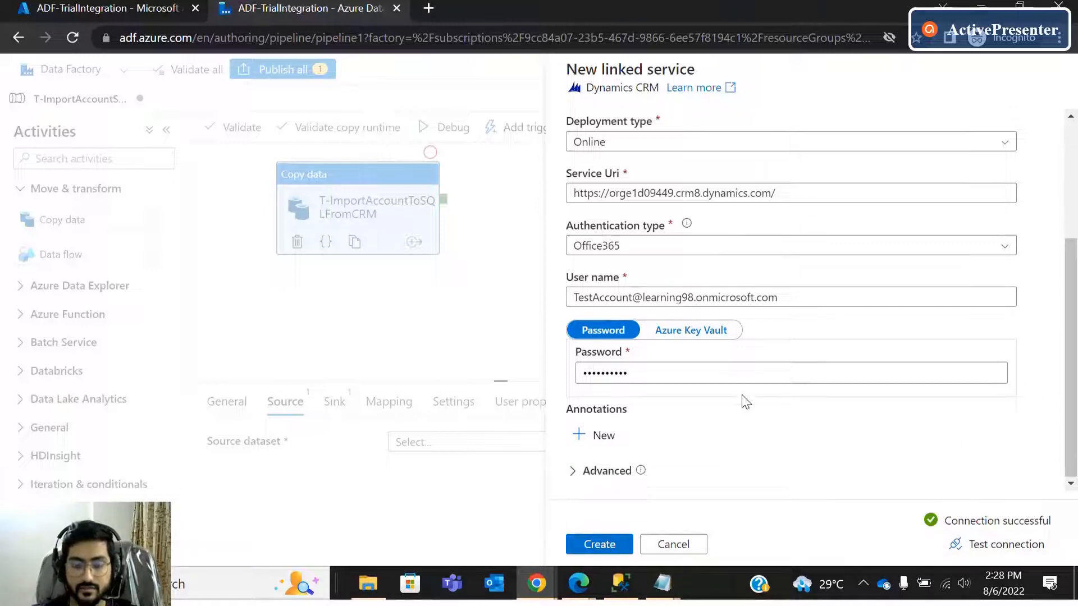
pyautogui.scroll(3, 742, 395)
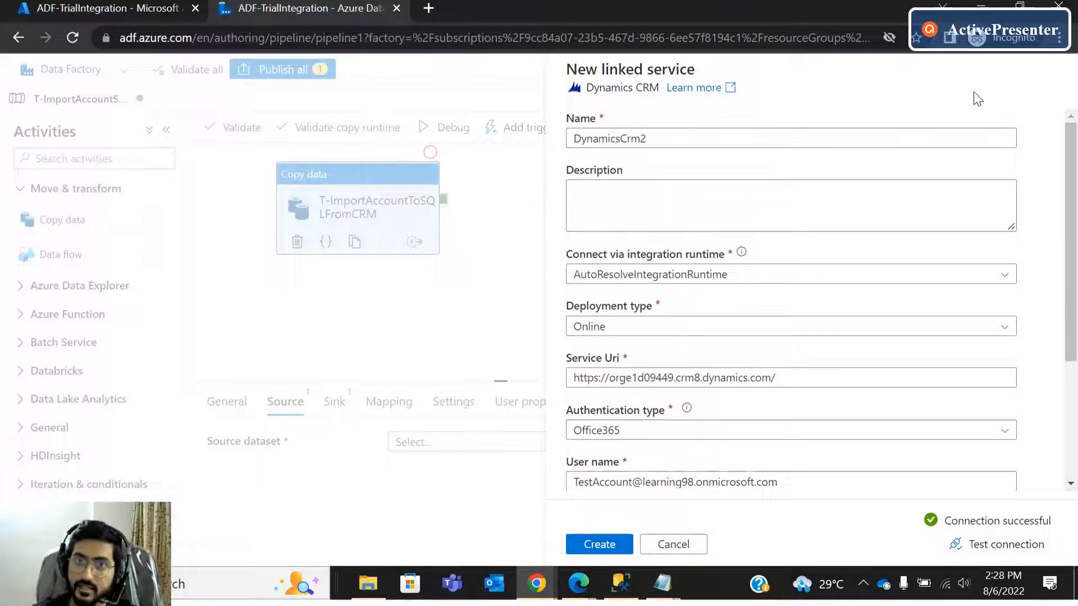
# Discard the new linked service and select the existing DynamicsCrm1 as the linked service of the DynamicsCrmEntity1 dataset.
pyautogui.click(679, 546)
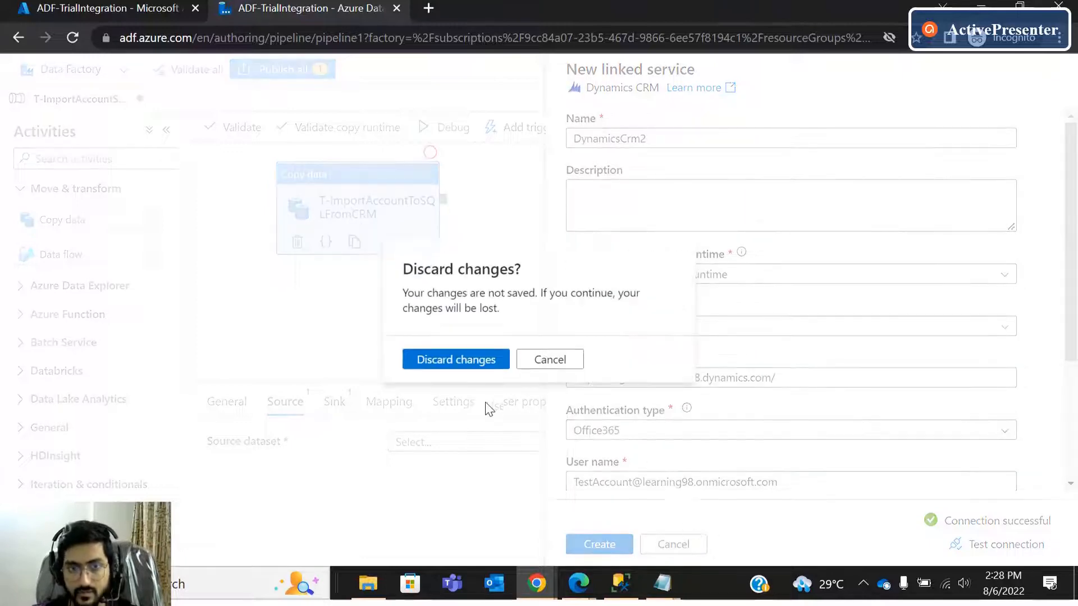
pyautogui.click(459, 360)
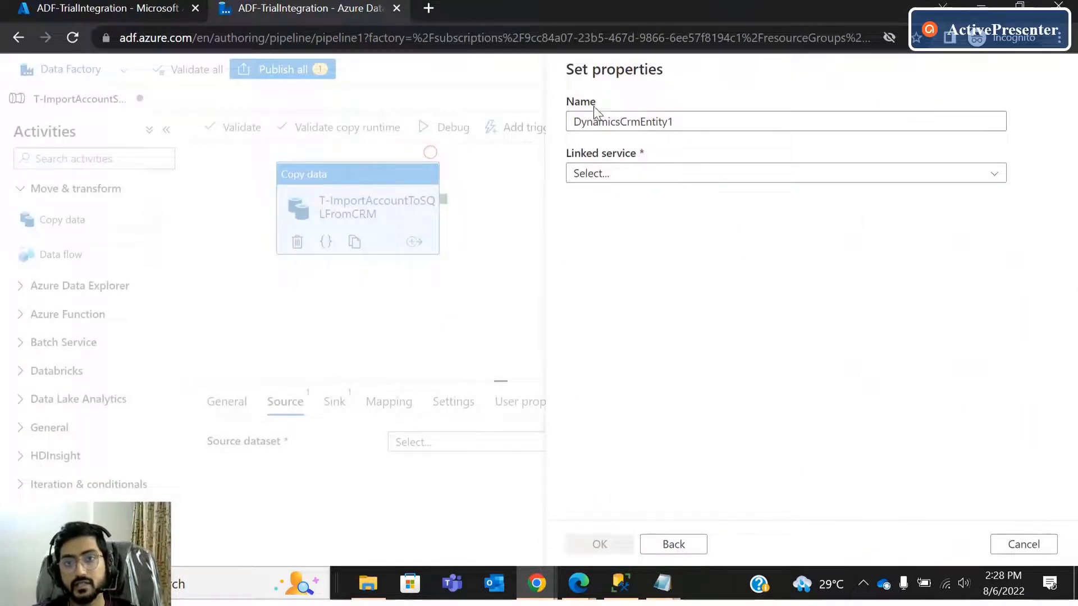
pyautogui.click(631, 175)
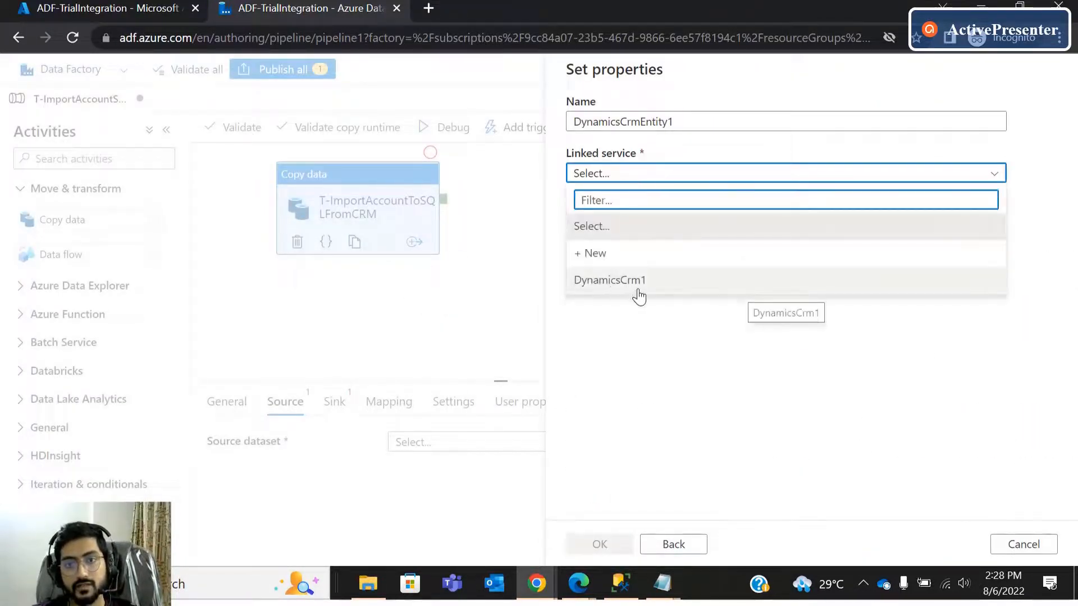
pyautogui.click(597, 280)
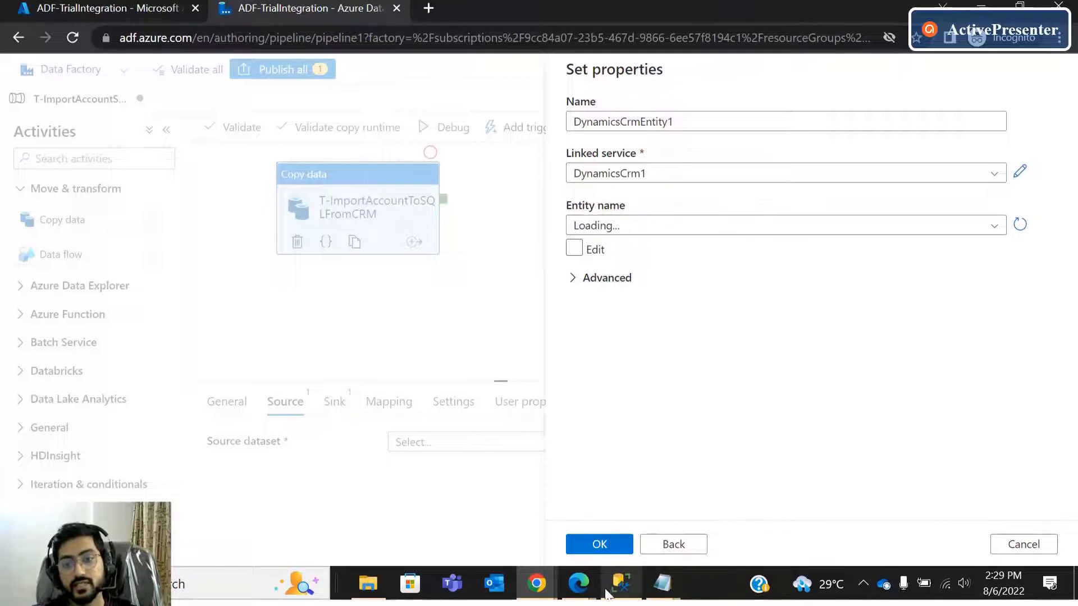
# Switch to the Dynamics 365 window, open the Customer Service Hub app and look through its entities in the site map.
pyautogui.moveTo(578, 584)
pyautogui.click(622, 524)
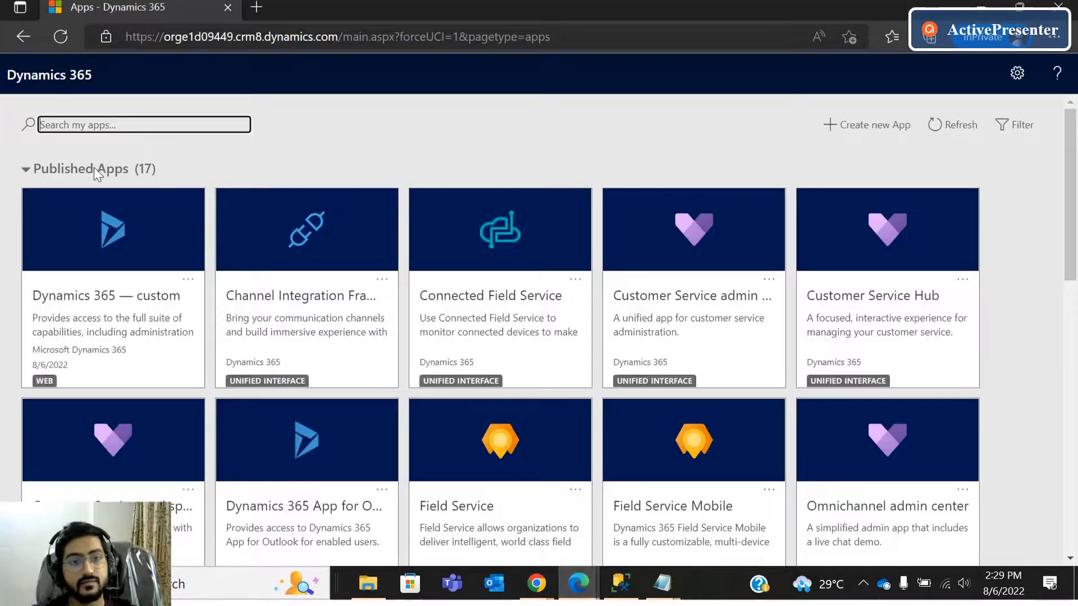
pyautogui.click(906, 280)
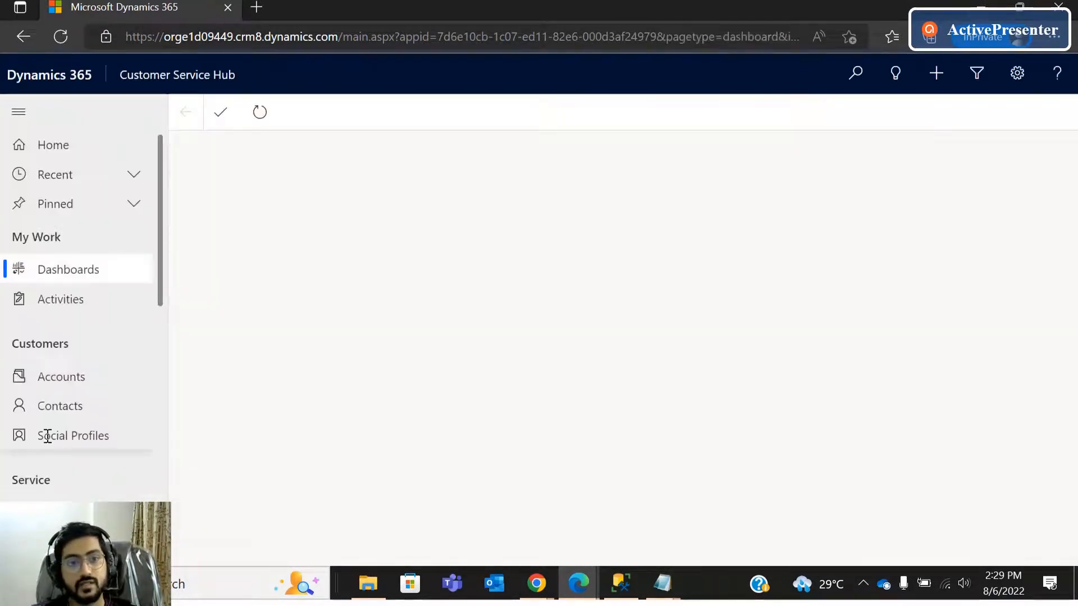
pyautogui.scroll(-1, 31, 320)
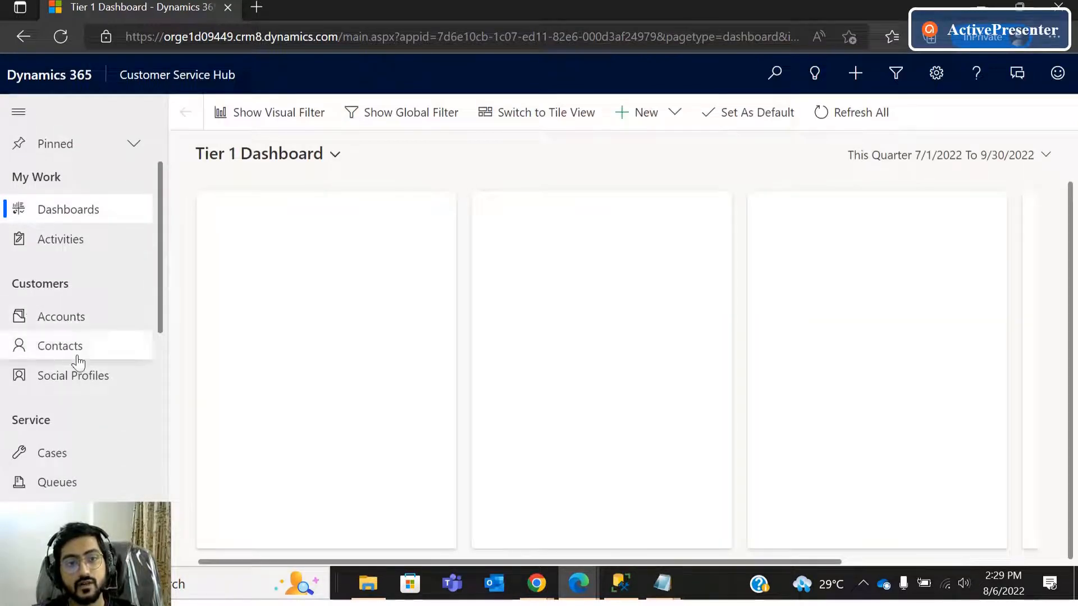
pyautogui.scroll(-1, 59, 444)
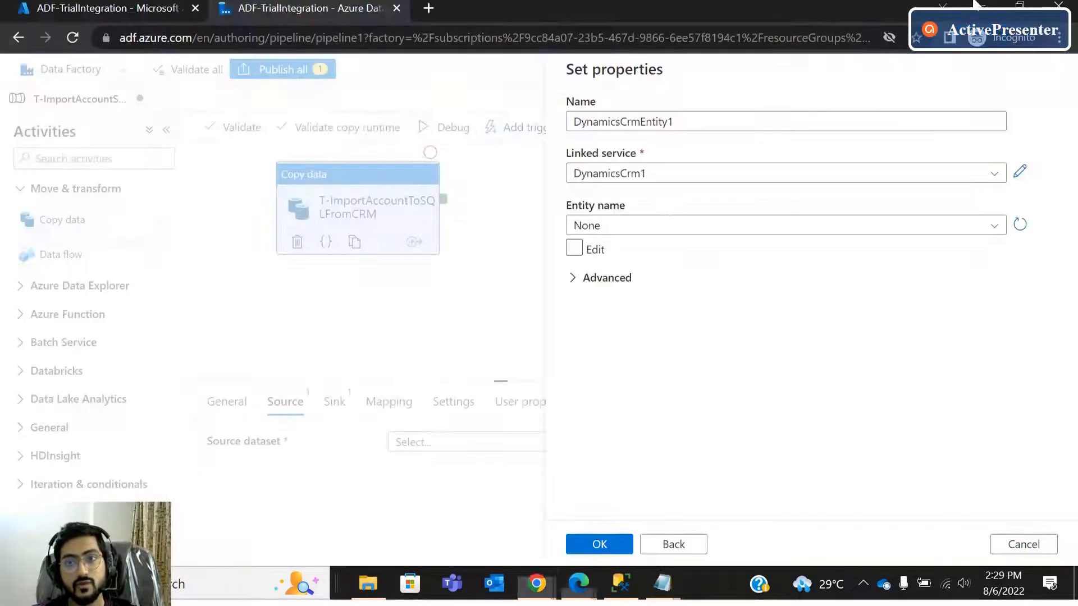
# Find and select Account (account) as the entity of the new DynamicsCrmEntity1 dataset.
pyautogui.click(638, 232)
pyautogui.scroll(-3, 657, 351)
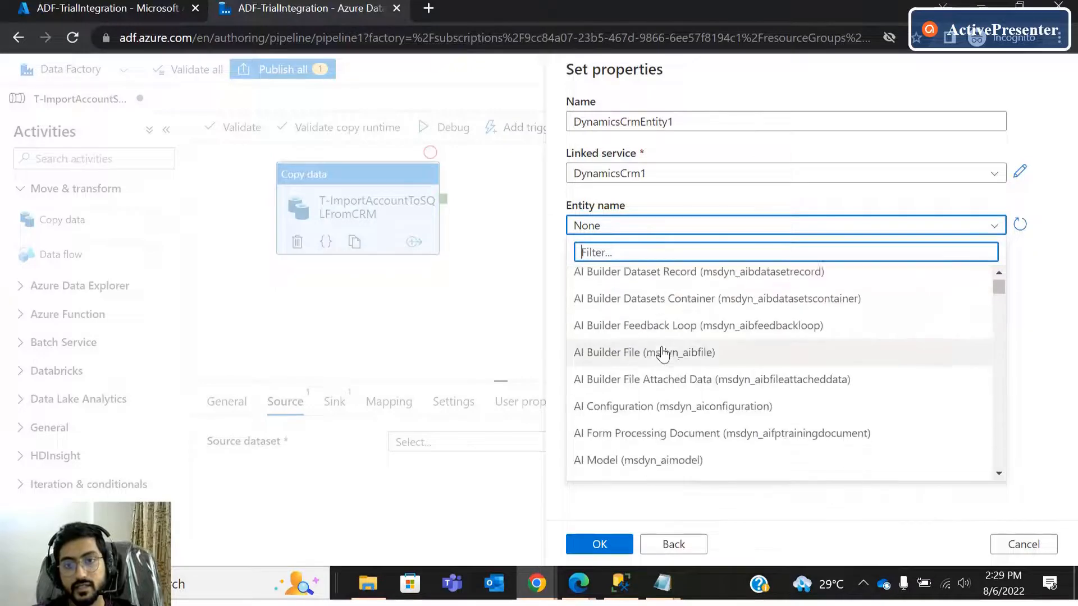
pyautogui.scroll(-8, 654, 348)
pyautogui.click(1001, 293)
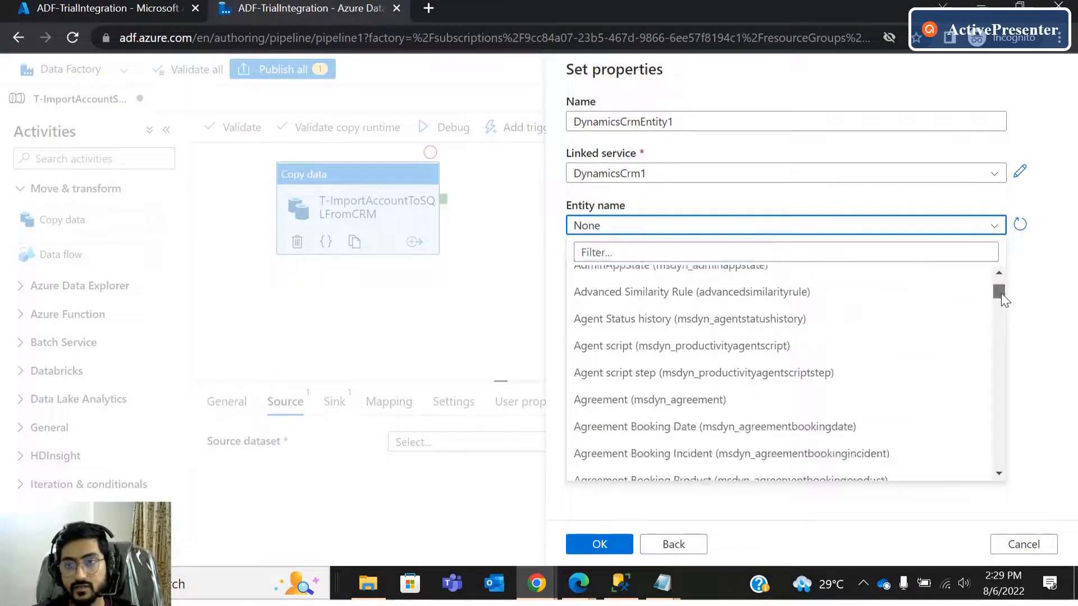
pyautogui.moveTo(1002, 293)
pyautogui.mouseDown()
pyautogui.moveTo(1007, 442)
pyautogui.moveTo(1010, 275)
pyautogui.mouseUp()
pyautogui.click(640, 251)
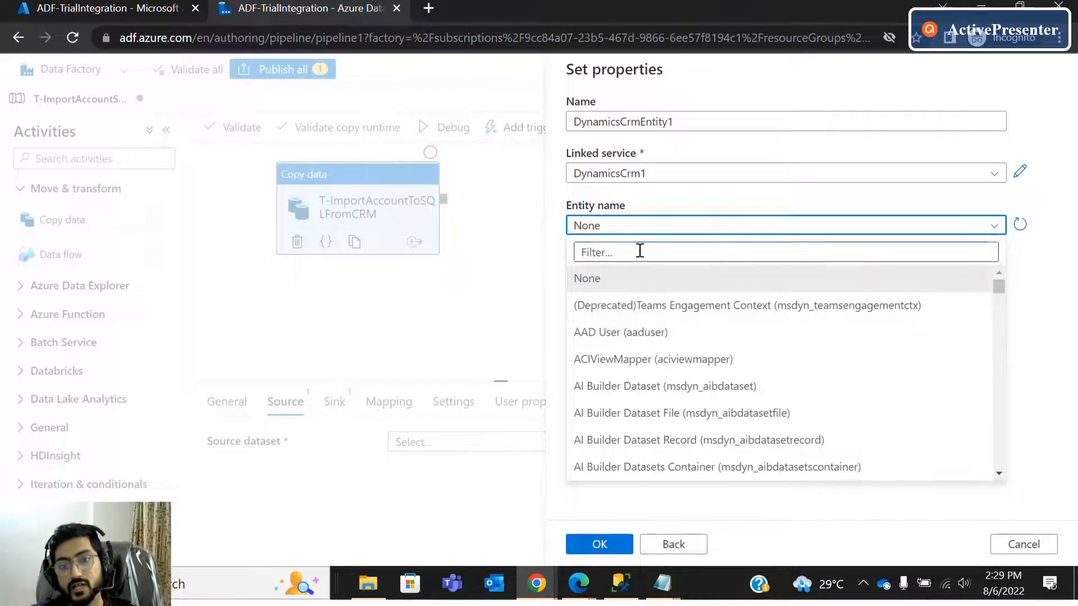
pyautogui.click(638, 249)
pyautogui.write('accoun')
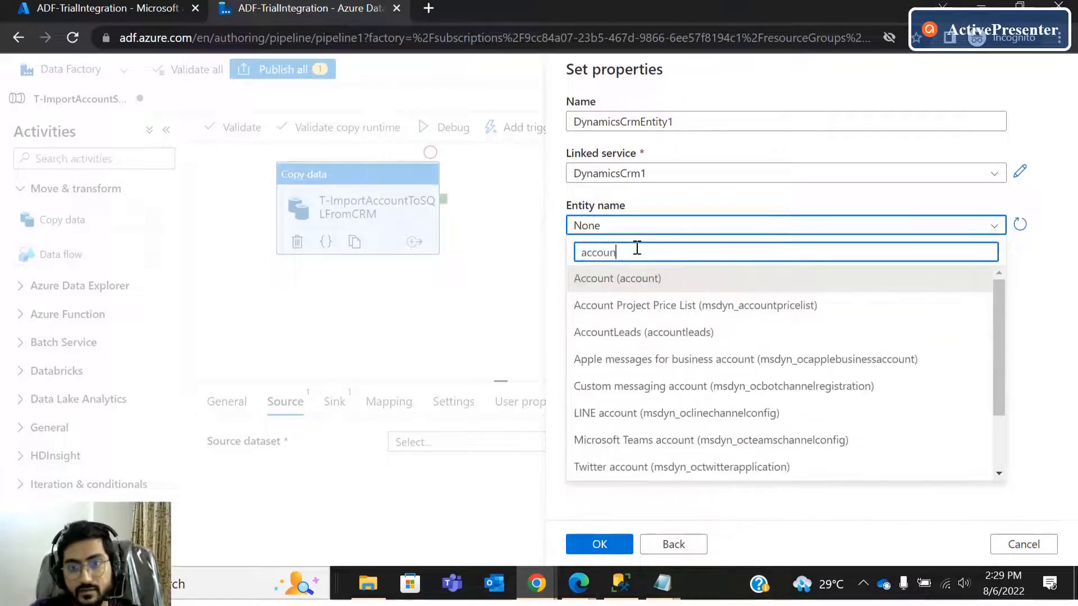
pyautogui.click(636, 278)
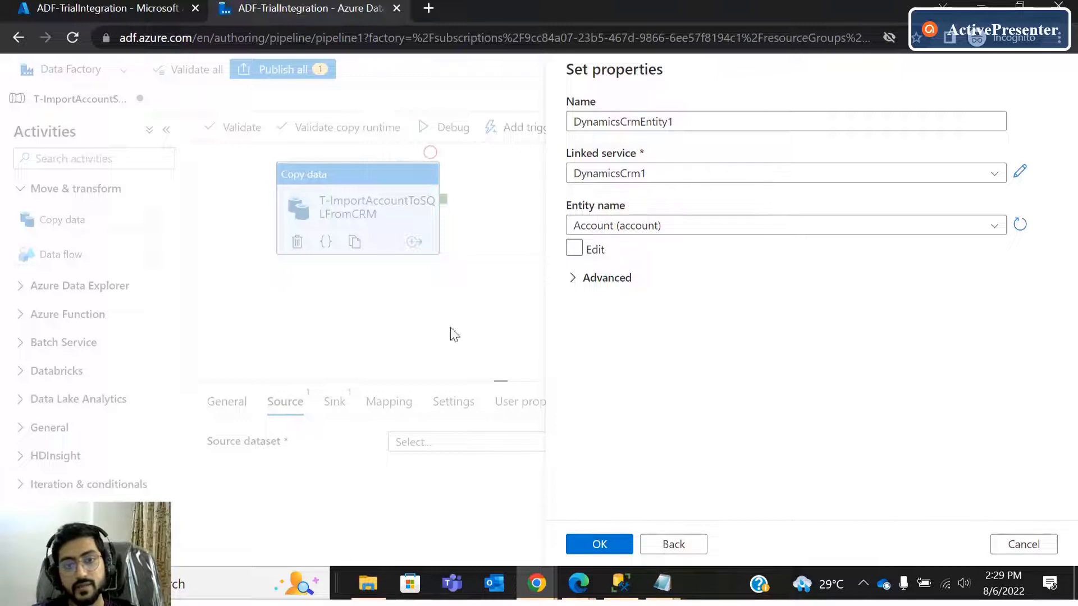
# Discard the new dataset and select the existing AccountCRM as the copy activity's source dataset.
pyautogui.moveTo(575, 120); pyautogui.dragTo(699, 122)
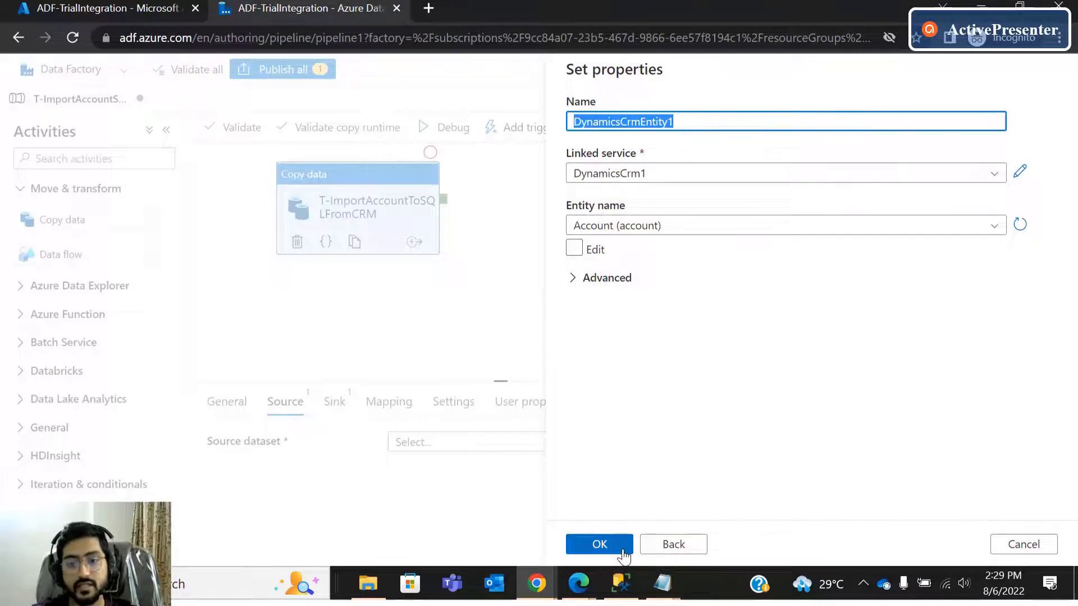
pyautogui.click(1036, 550)
pyautogui.click(455, 362)
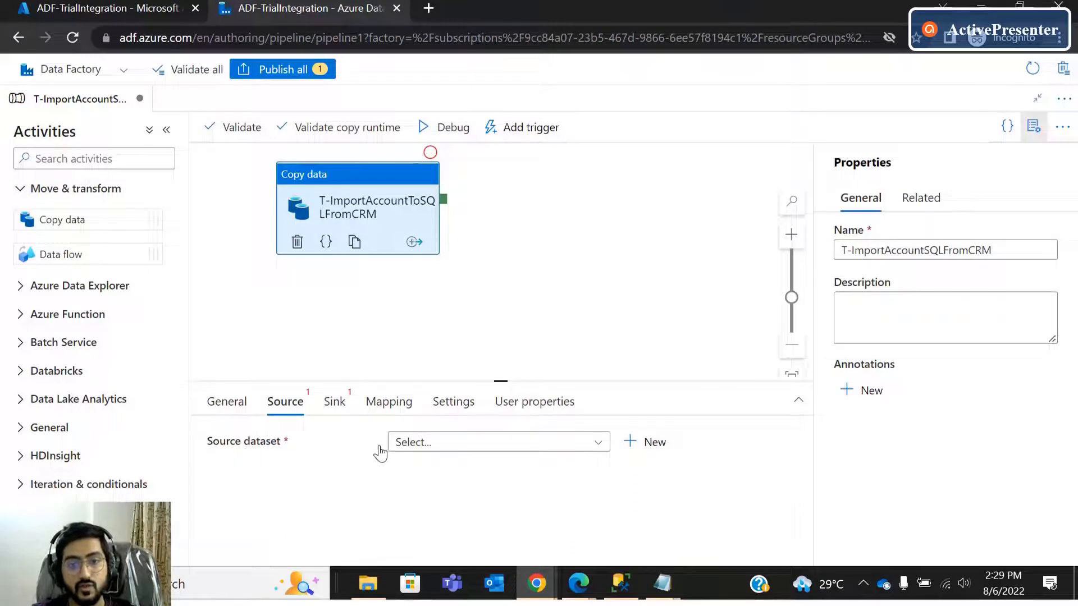
pyautogui.click(401, 446)
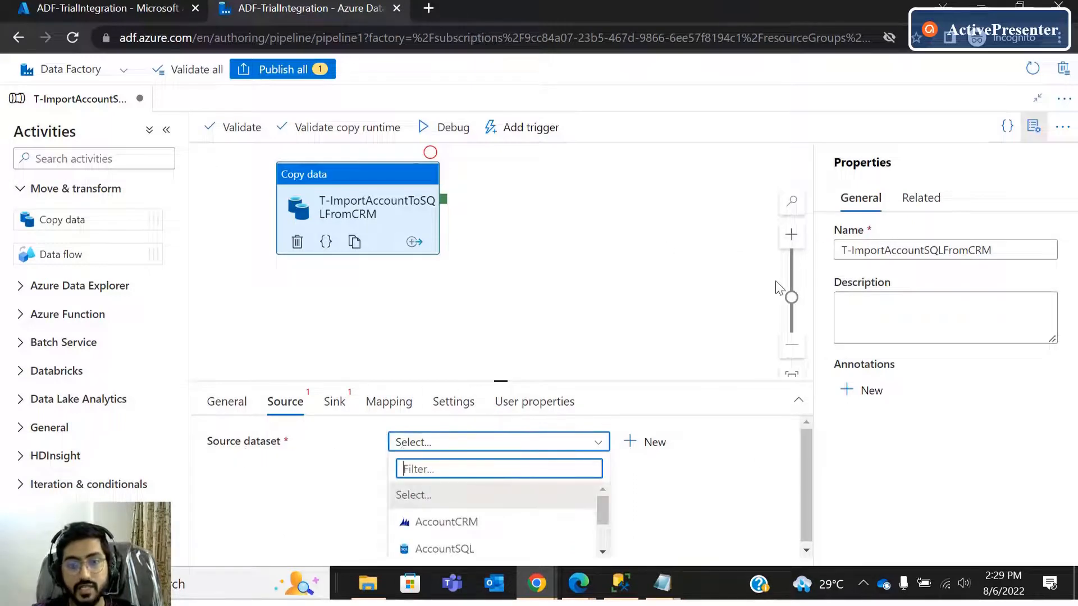
pyautogui.click(461, 522)
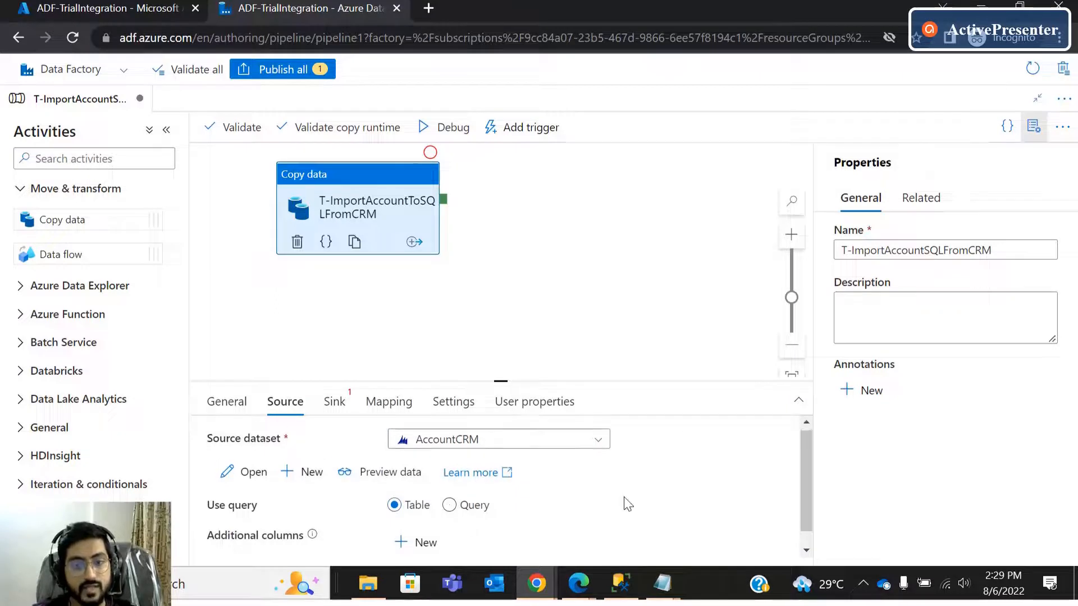
# Set the source's Use query option to Query and look over the sample fetch query.
pyautogui.scroll(-1, 471, 449)
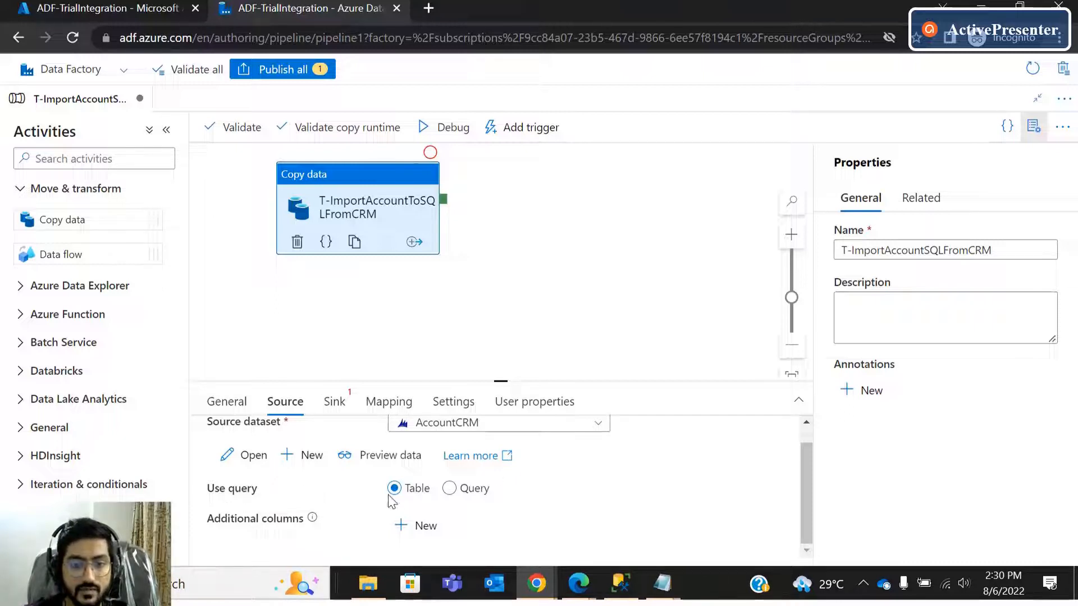
pyautogui.click(465, 491)
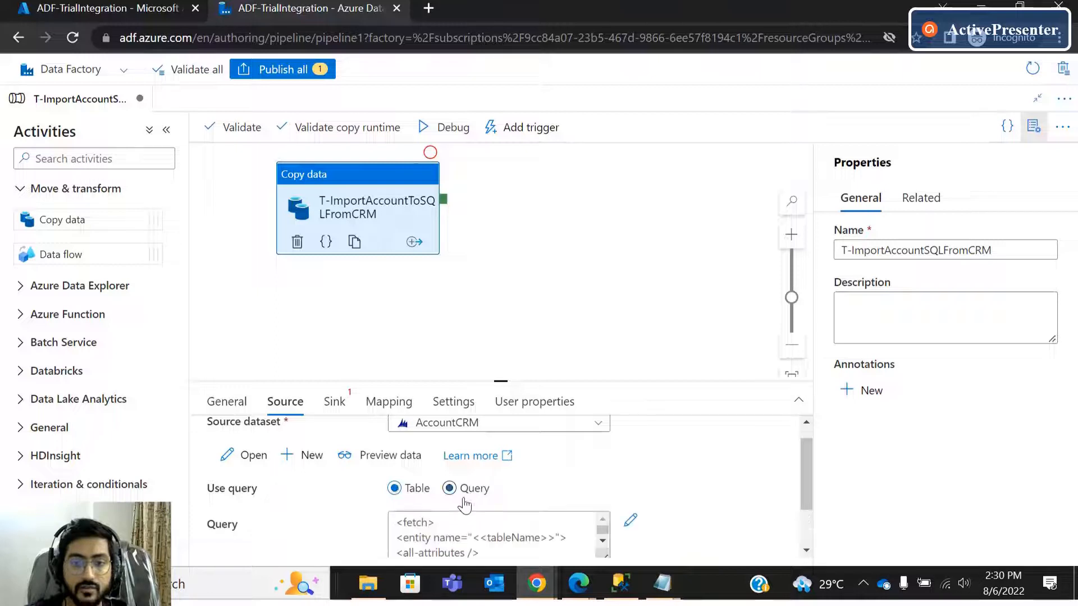
pyautogui.scroll(1, 504, 497)
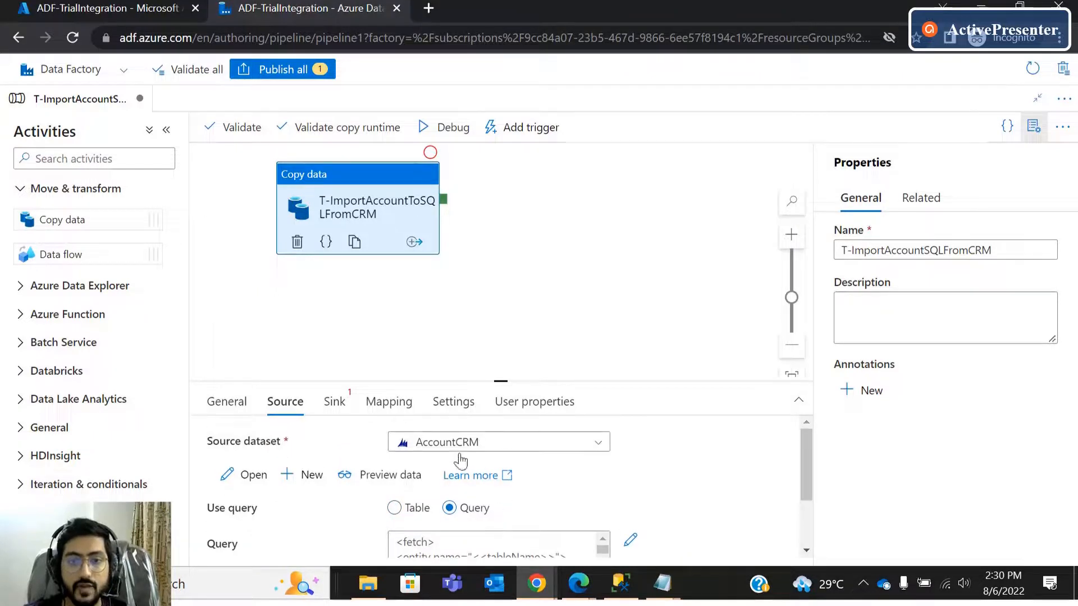
pyautogui.scroll(-3, 559, 527)
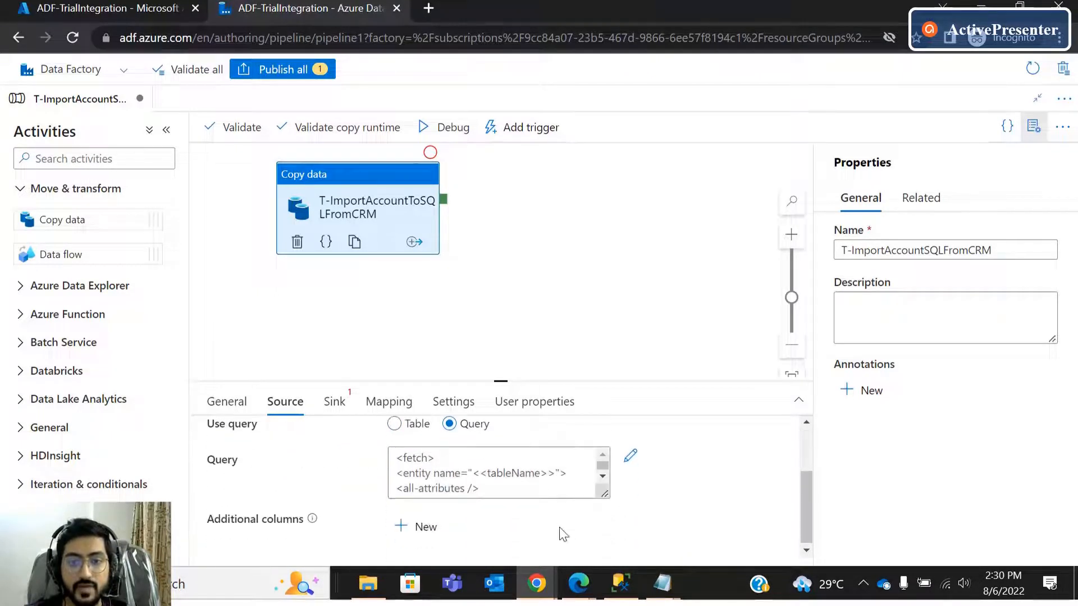
pyautogui.click(495, 489)
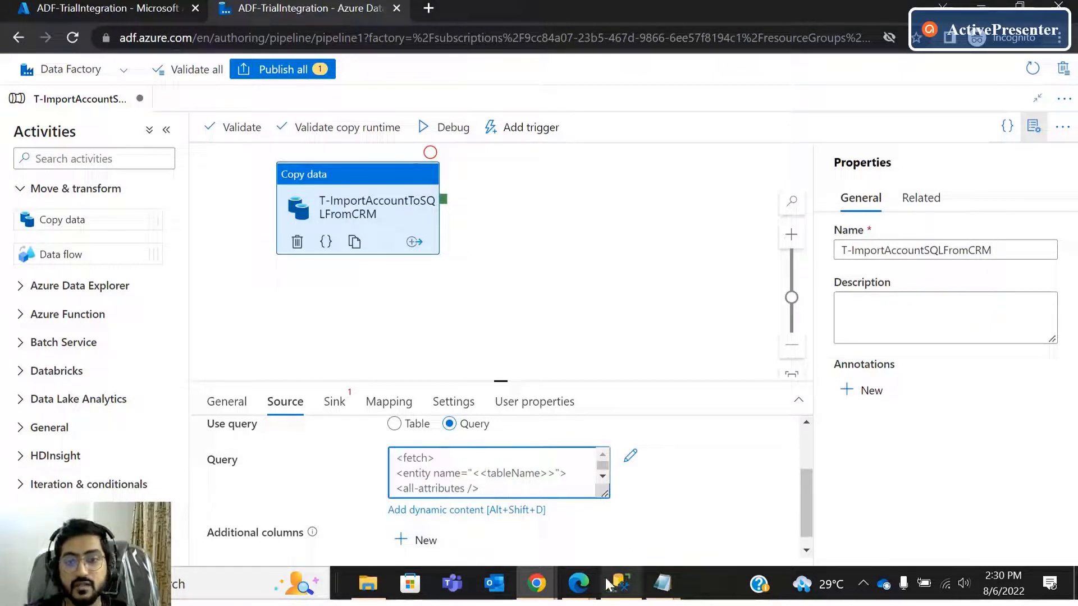
# Switch to the Dynamics 365 window, open the accounts list in the All Accounts view and look through its records.
pyautogui.click(595, 563)
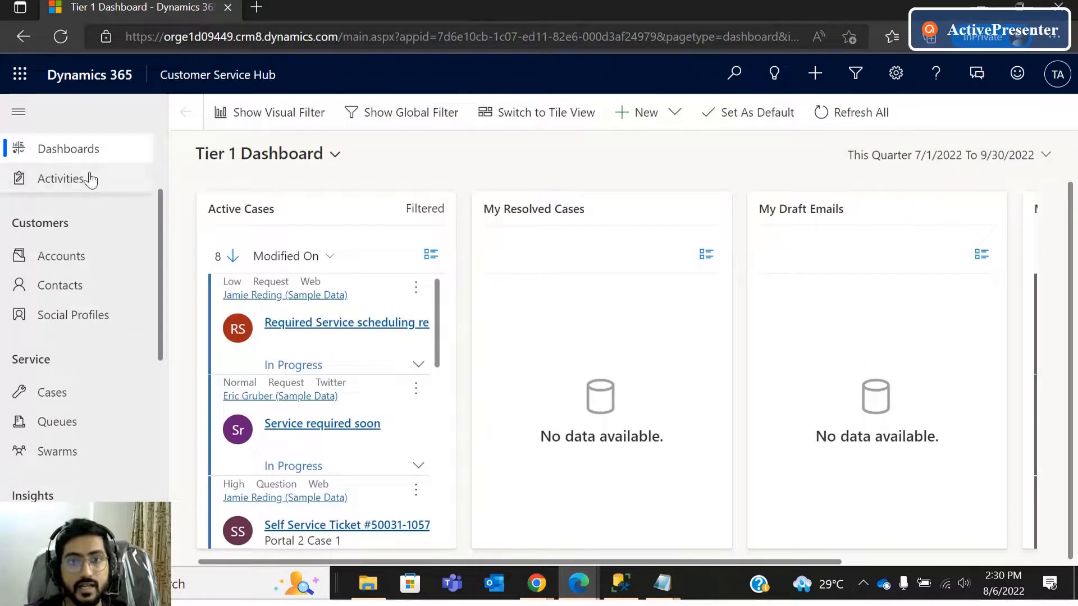
pyautogui.scroll(-2, 78, 348)
pyautogui.scroll(2, 69, 362)
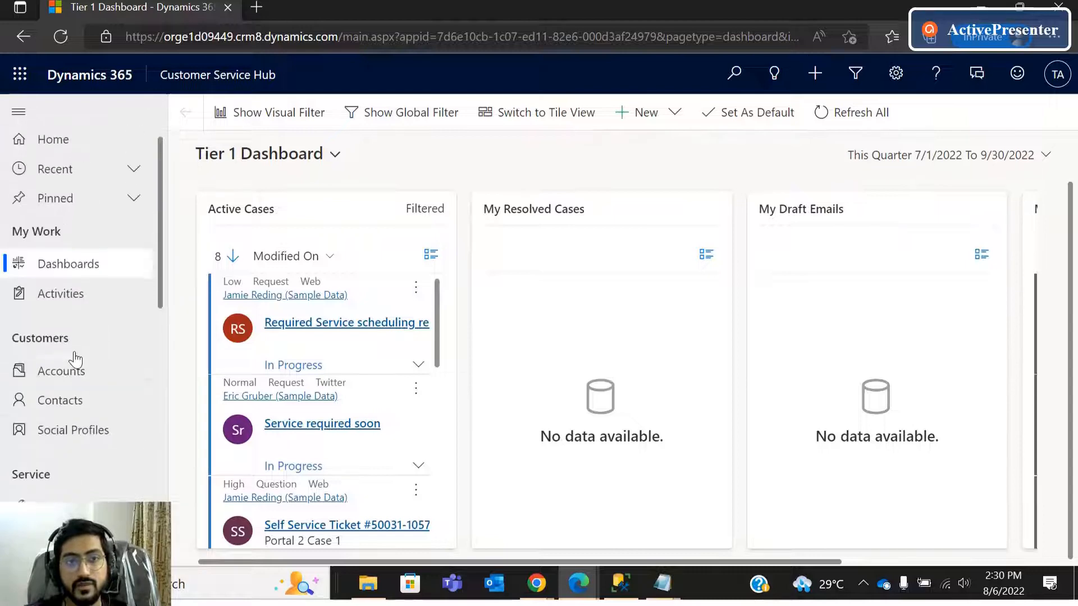
pyautogui.click(67, 381)
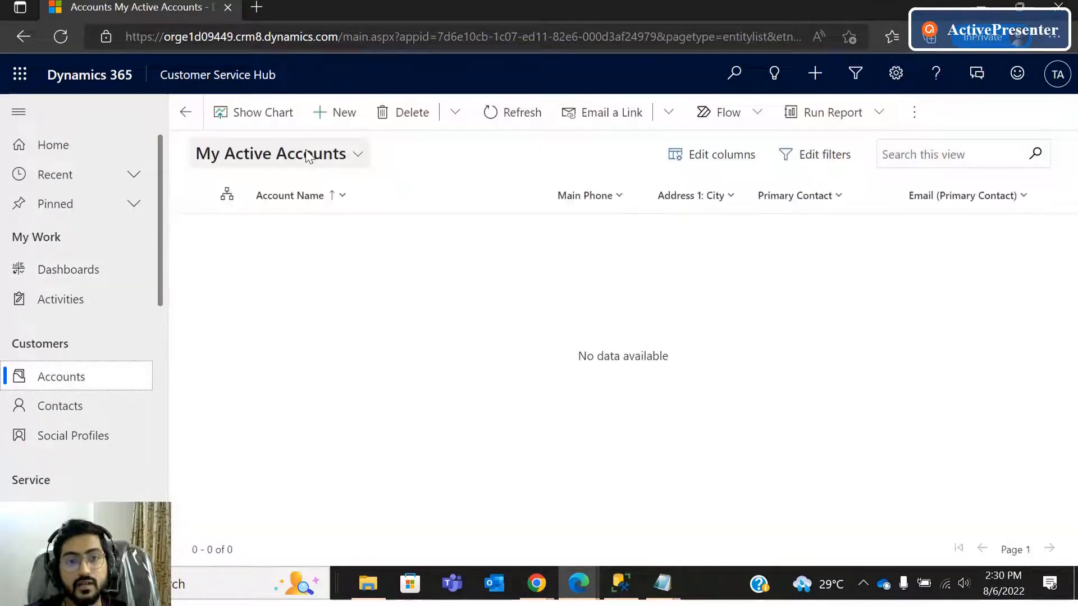
pyautogui.click(306, 158)
pyautogui.click(377, 311)
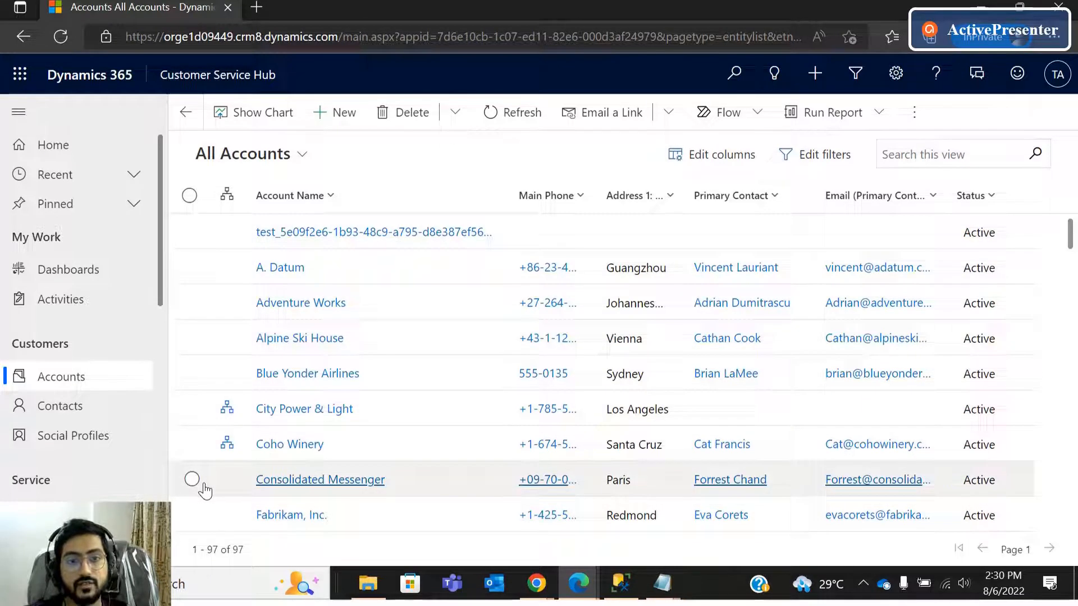
pyautogui.hotkey('alt', 'Tab')
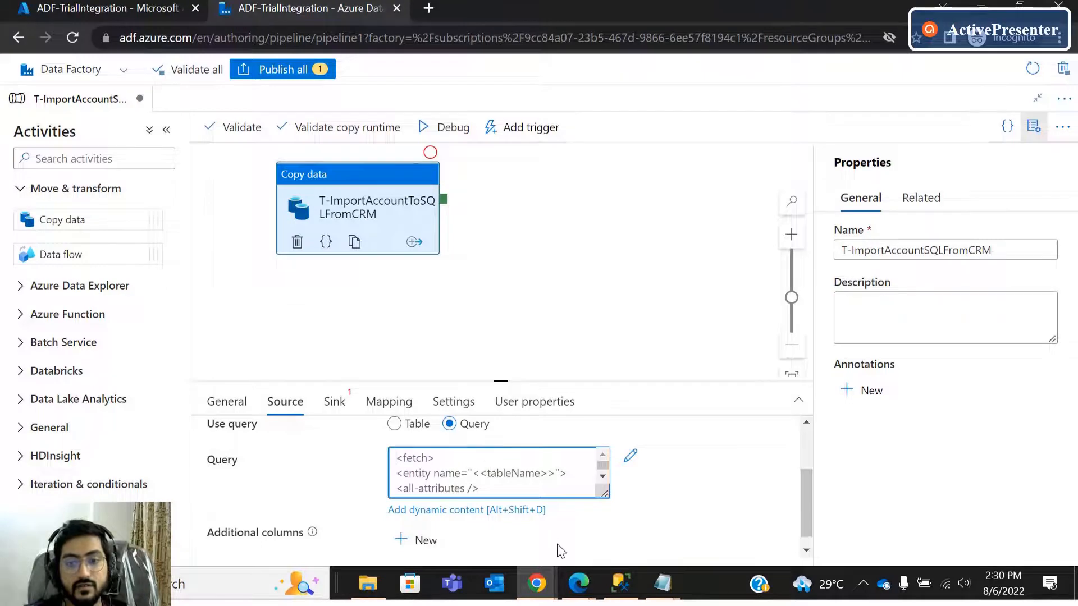
pyautogui.moveTo(578, 584)
pyautogui.click(596, 548)
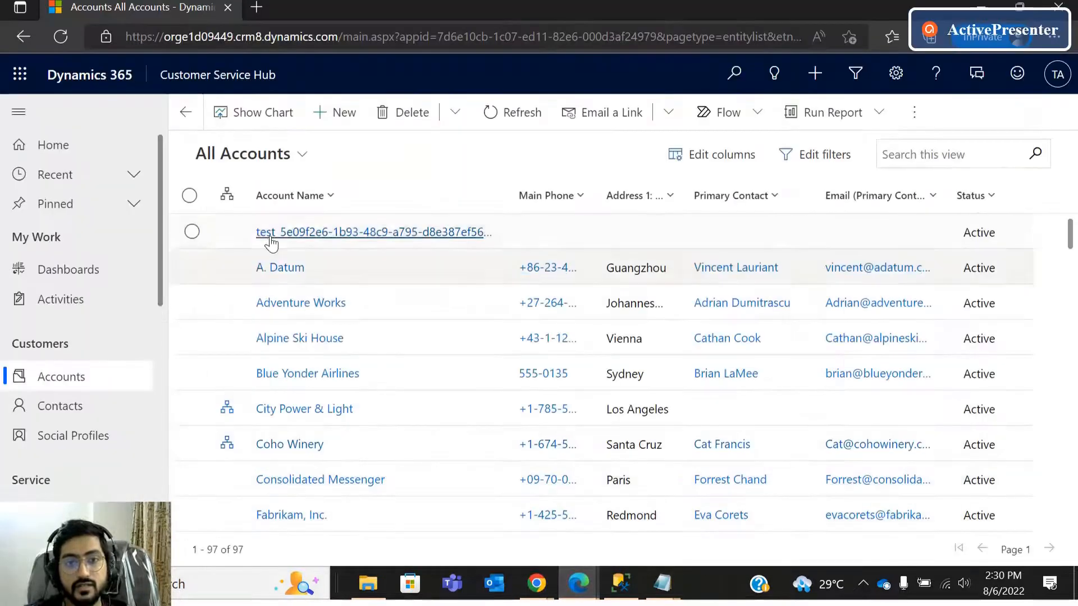
pyautogui.scroll(-1, 259, 275)
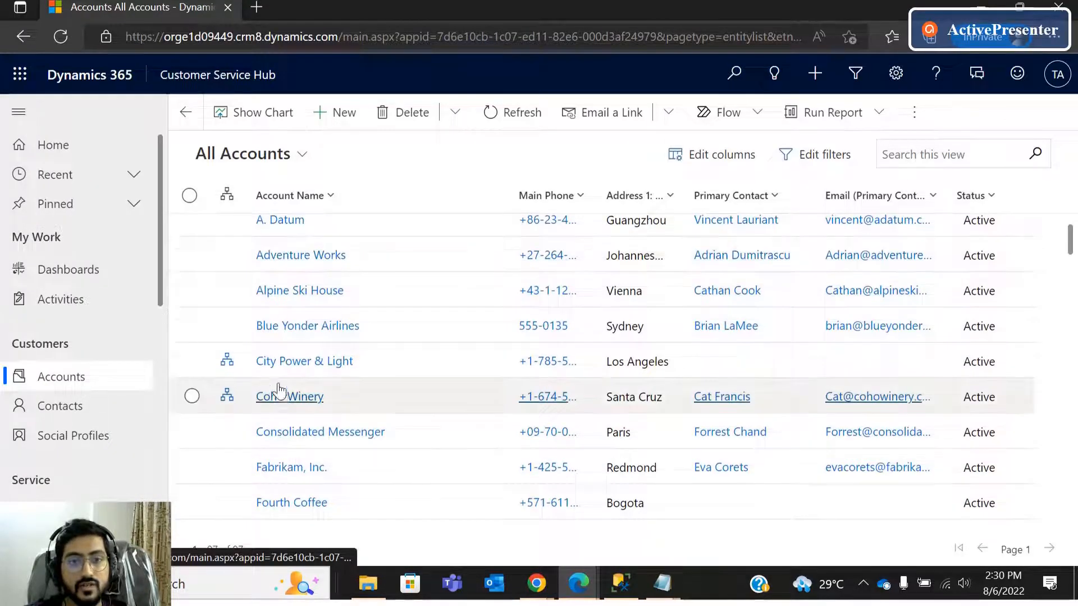
pyautogui.scroll(1, 279, 390)
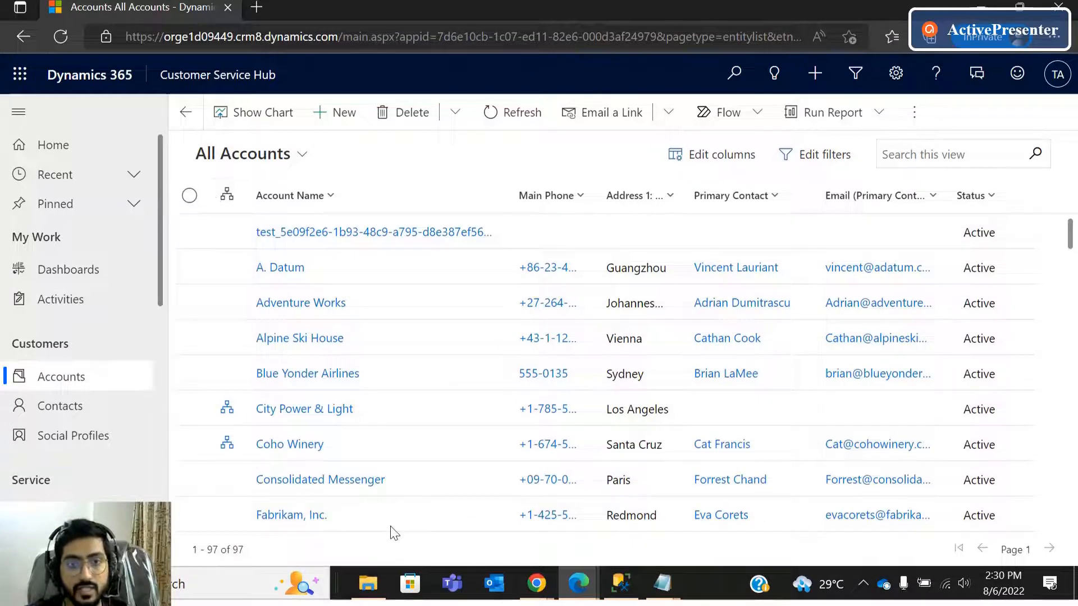
# Switch back to the Data Factory window and set the source's Use query option to Table.
pyautogui.hotkey('alt', 'Tab')
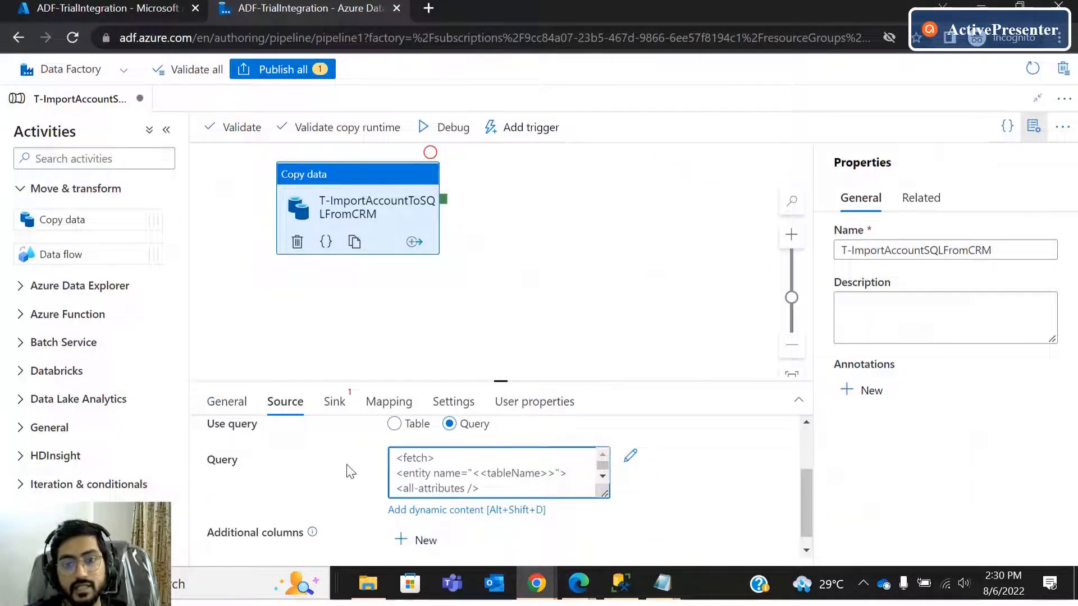
pyautogui.click(394, 424)
pyautogui.scroll(-1, 317, 505)
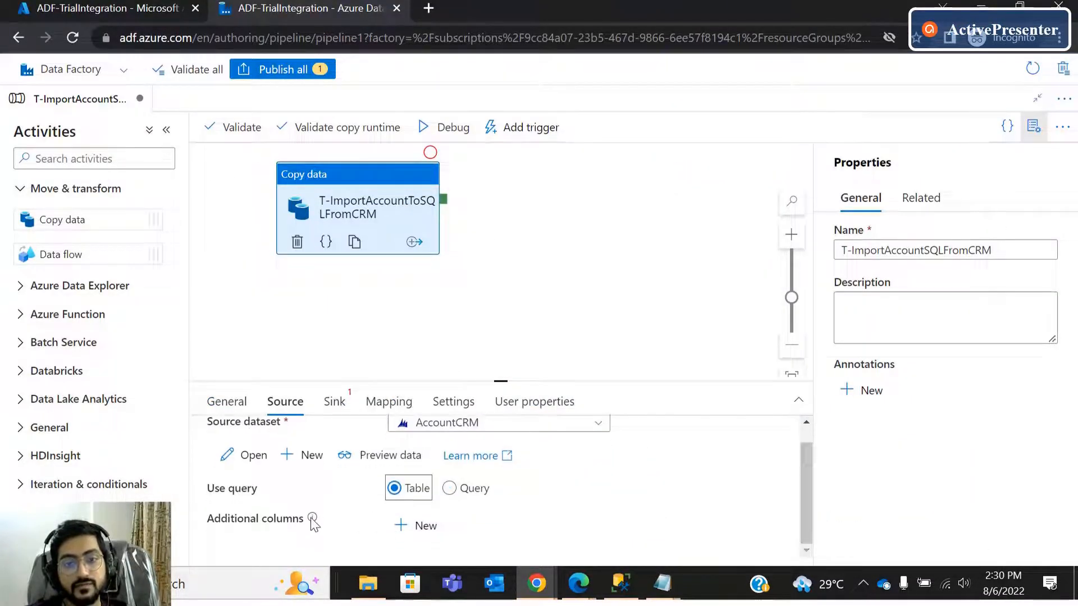
pyautogui.click(275, 554)
pyautogui.scroll(1, 274, 550)
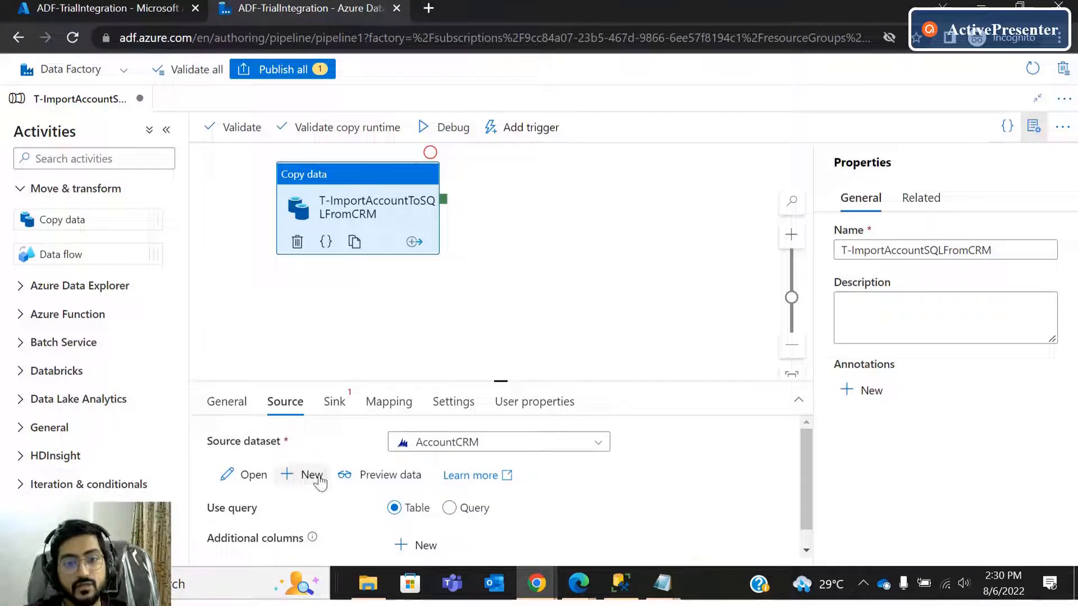
# Preview the AccountCRM source data, compare it with the Dynamics 365 accounts list, and close the preview.
pyautogui.click(370, 476)
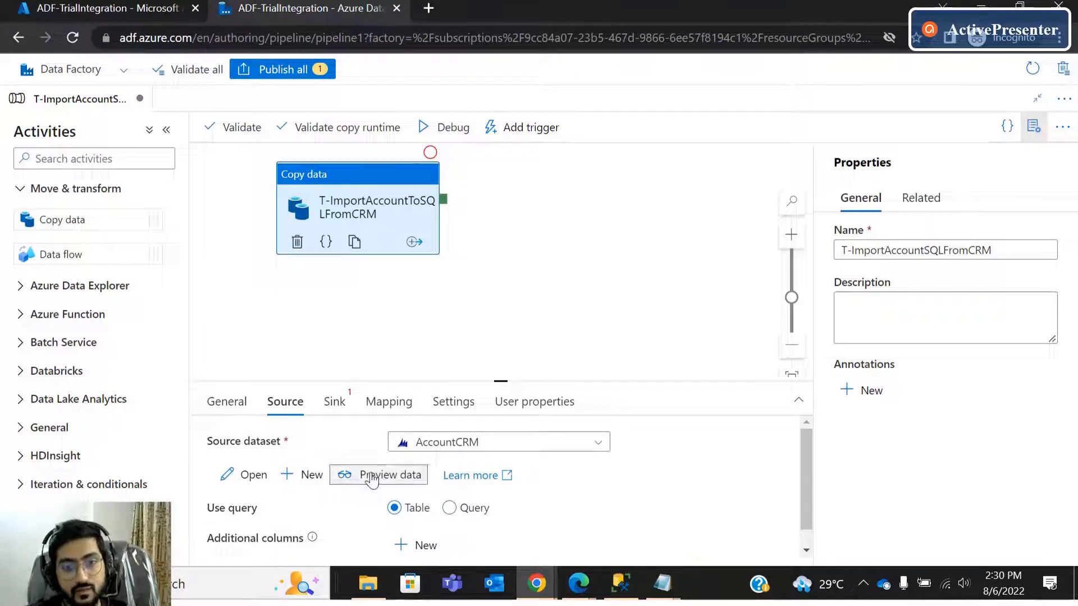
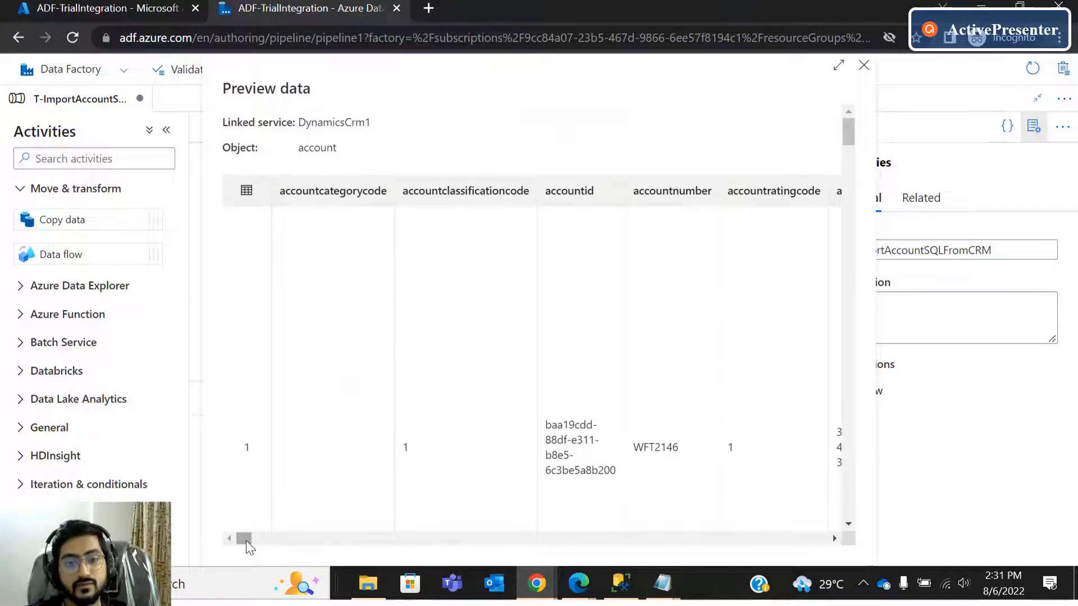
pyautogui.moveTo(246, 540); pyautogui.dragTo(332, 538)
pyautogui.moveTo(578, 586)
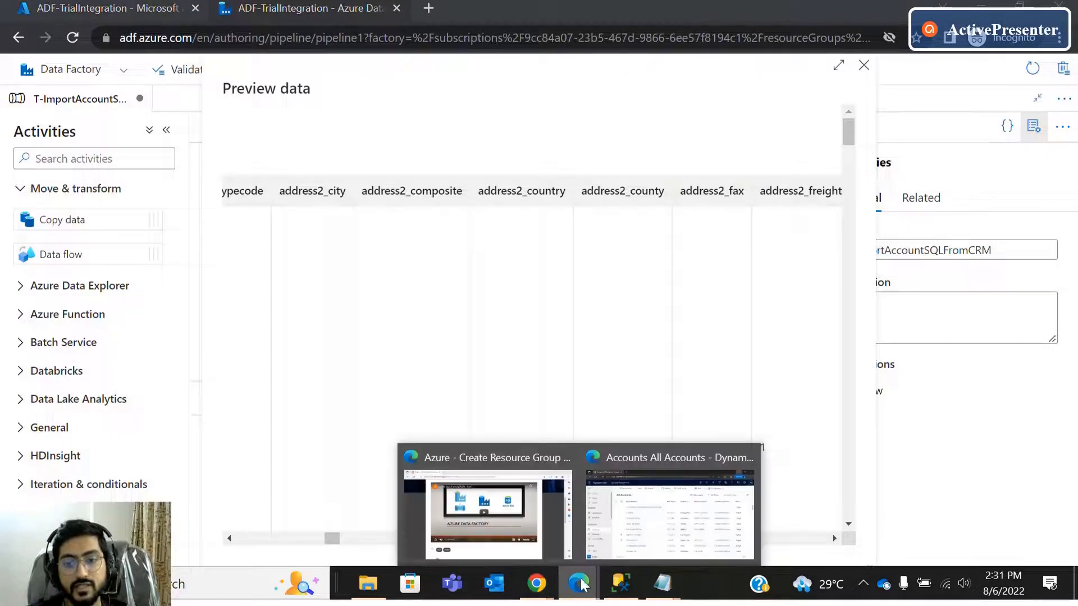
pyautogui.click(628, 533)
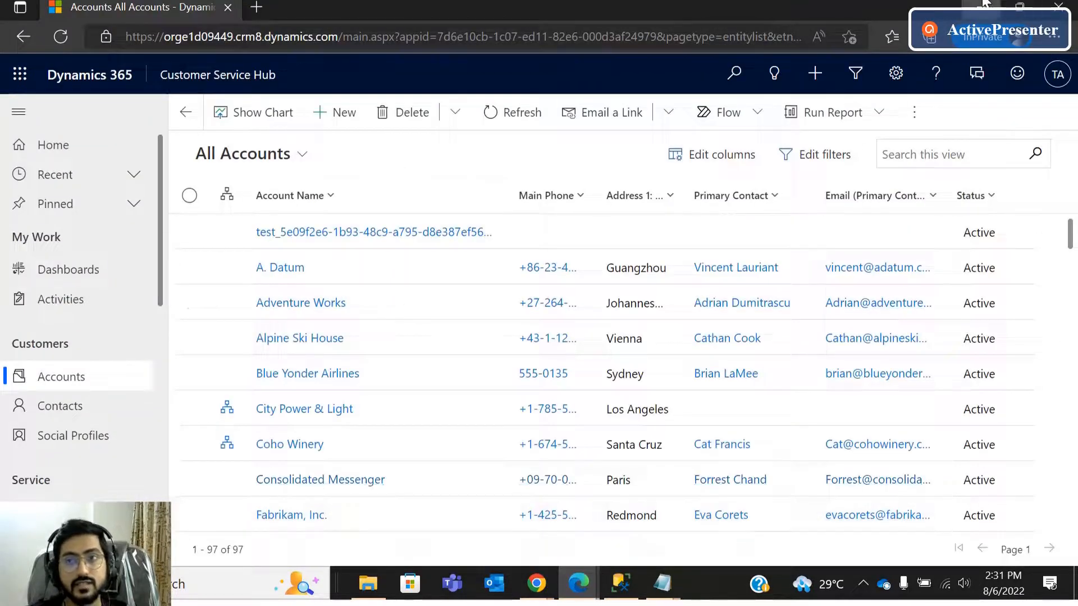
pyautogui.hotkey('alt', 'Tab')
pyautogui.scroll(-5, 406, 443)
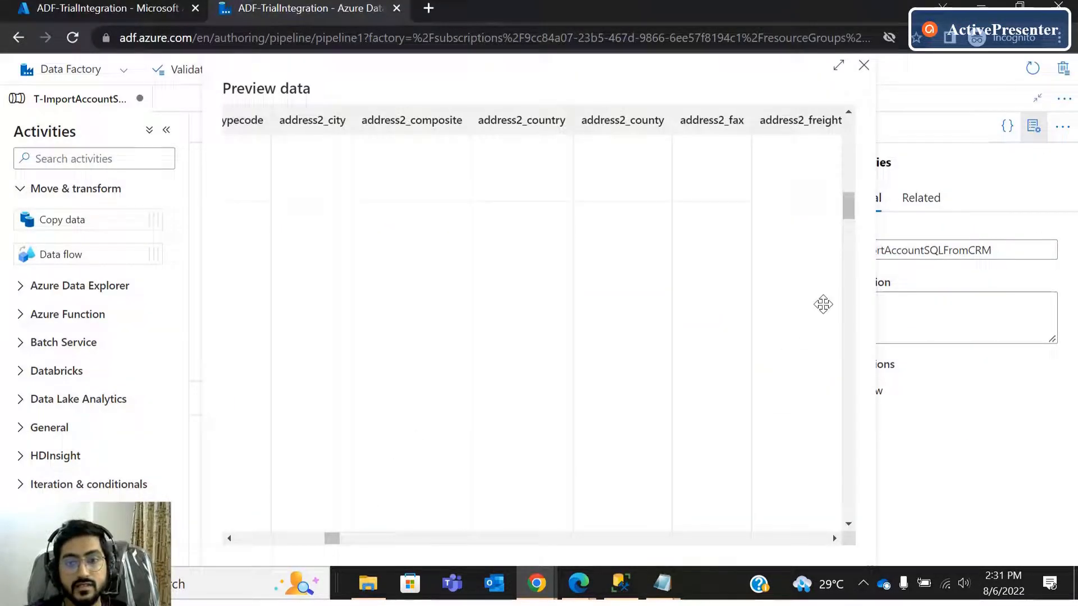
pyautogui.moveTo(331, 542); pyautogui.dragTo(242, 540)
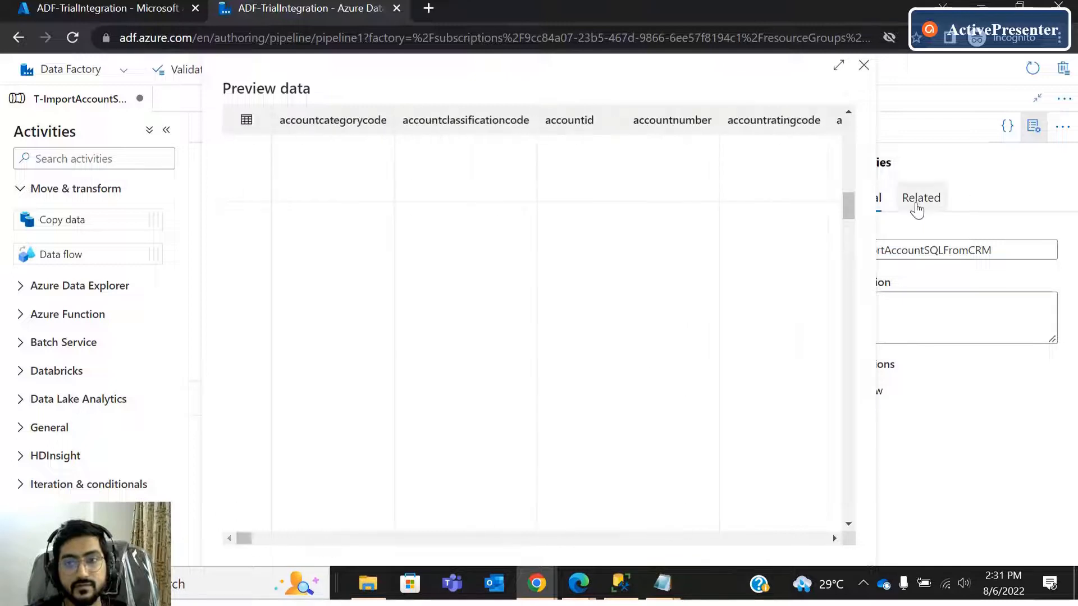
pyautogui.moveTo(847, 277); pyautogui.dragTo(885, 413)
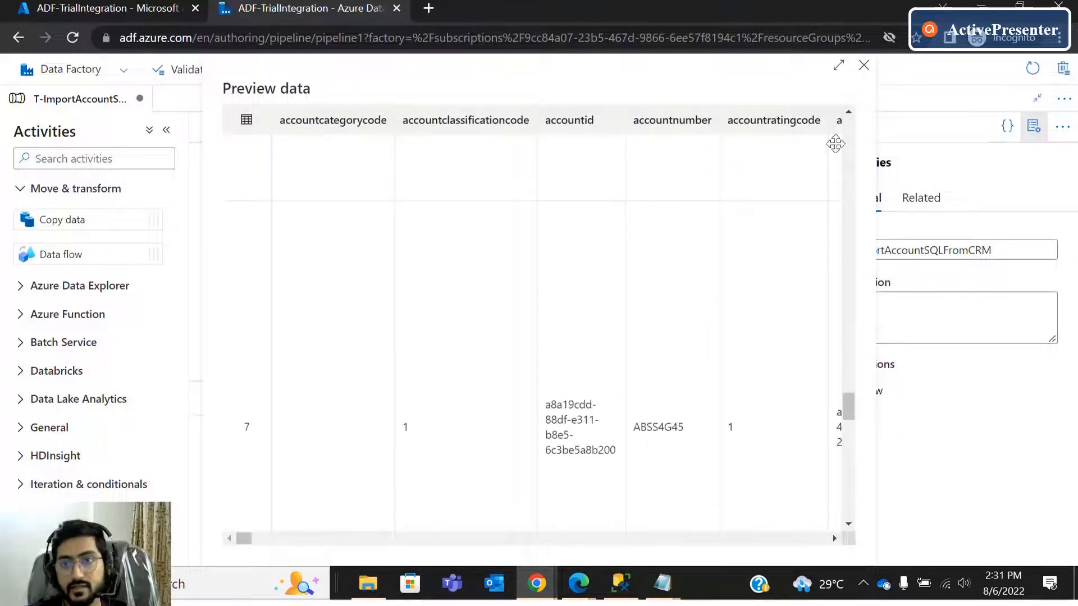
pyautogui.click(863, 65)
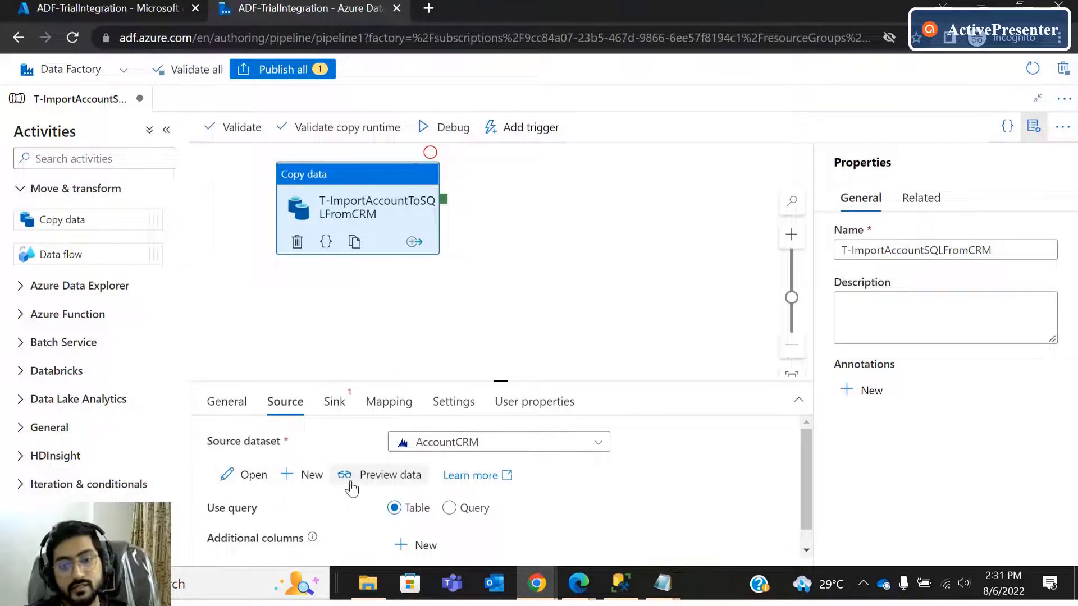
# Open the copy activity's sink settings and review the notes in Notepad relating Dynamics CRM to the external system, database and account table.
pyautogui.click(334, 403)
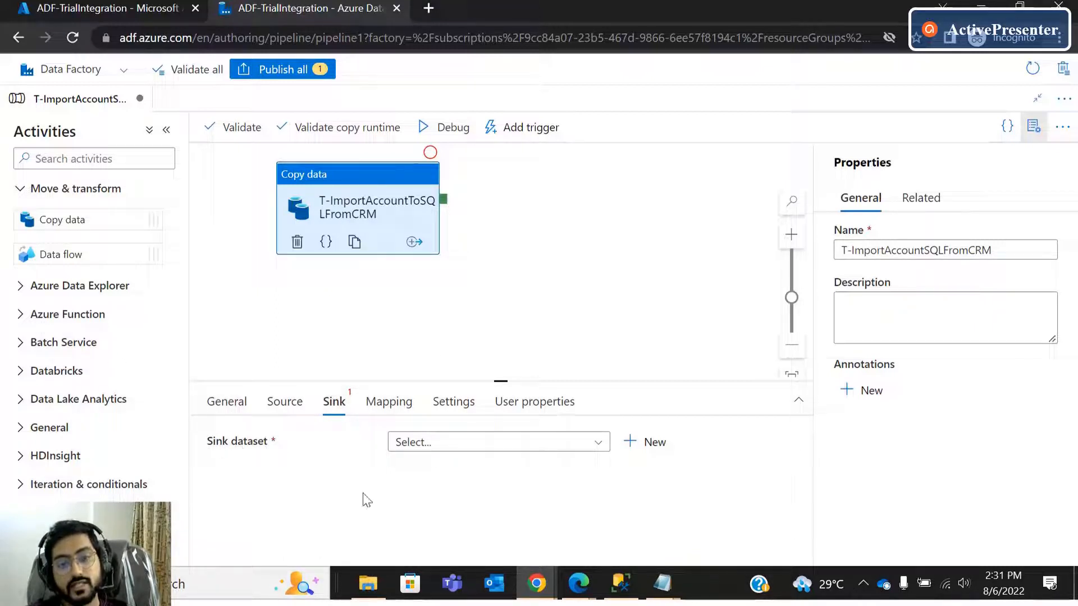
pyautogui.moveTo(662, 583)
pyautogui.moveTo(776, 540)
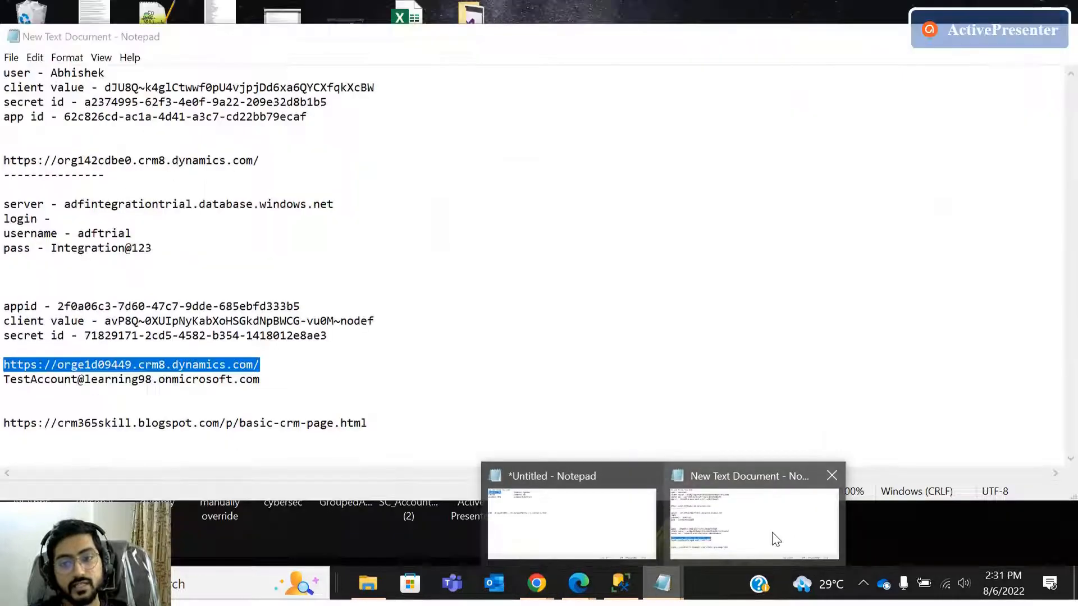
pyautogui.moveTo(631, 524)
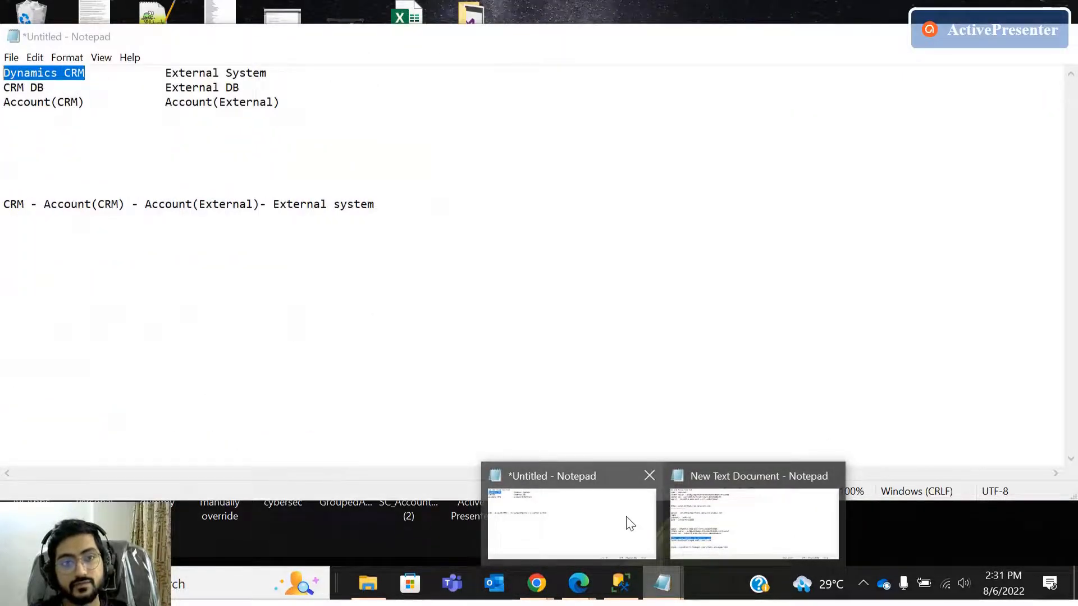
pyautogui.click(831, 476)
pyautogui.click(702, 522)
pyautogui.click(332, 191)
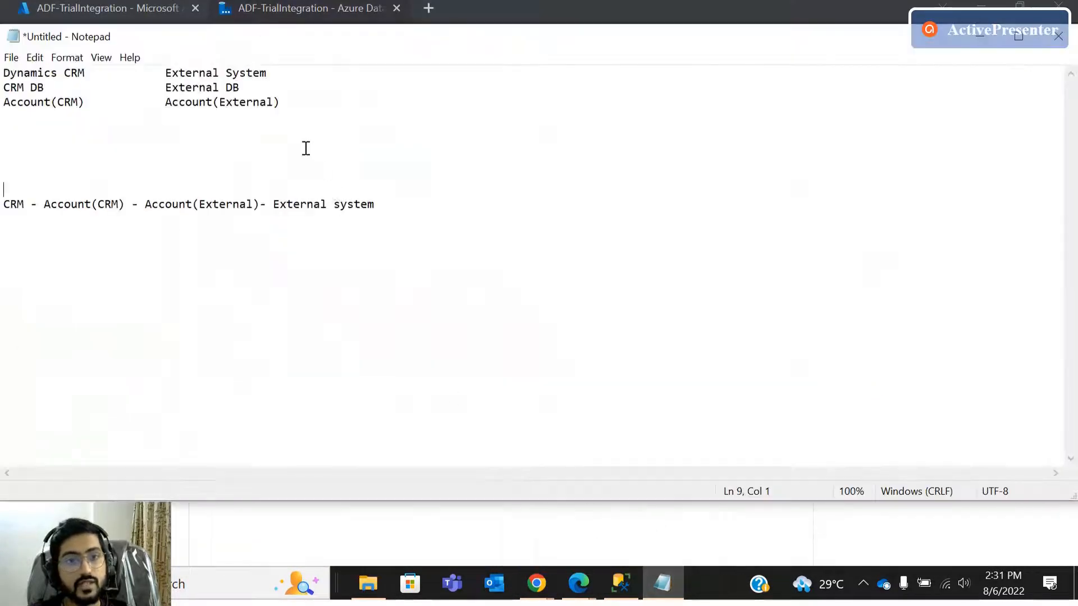
pyautogui.moveTo(161, 73)
pyautogui.mouseDown()
pyautogui.moveTo(291, 74)
pyautogui.moveTo(165, 85)
pyautogui.mouseUp()
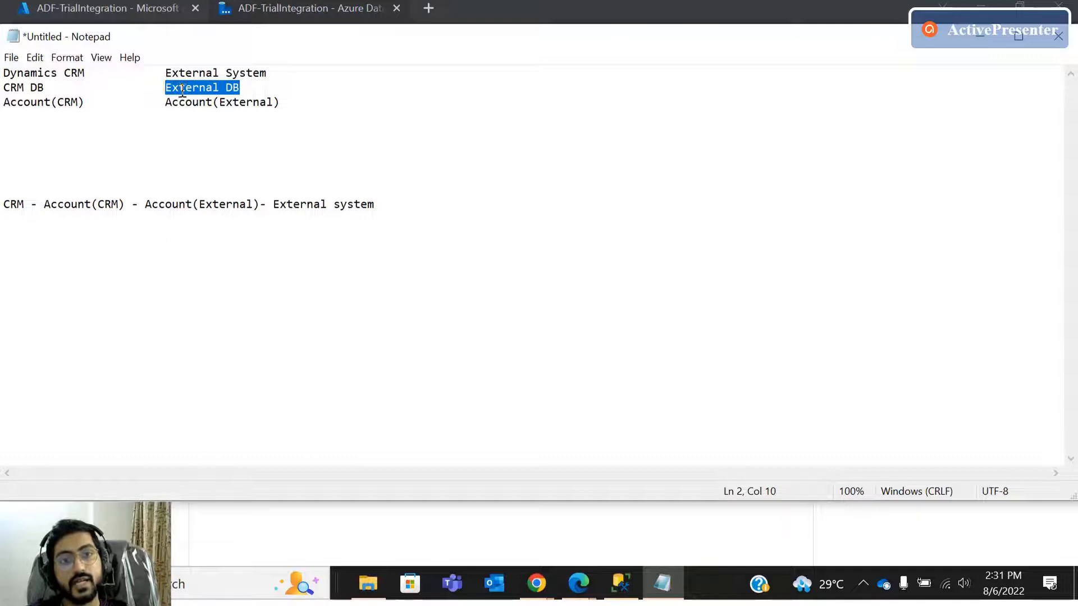
pyautogui.moveTo(293, 101); pyautogui.dragTo(153, 106)
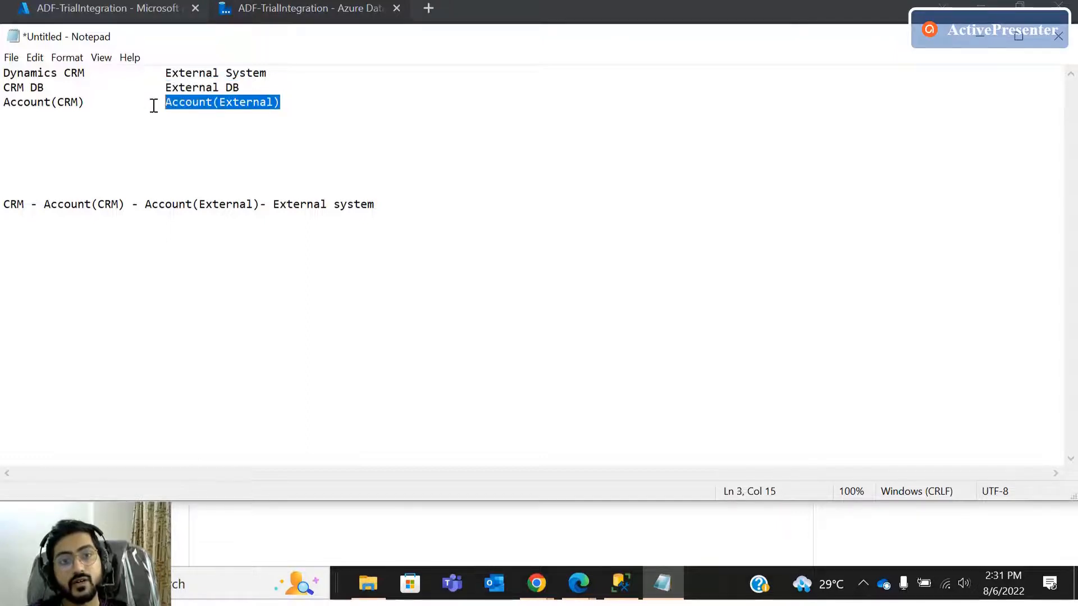
pyautogui.click(98, 150)
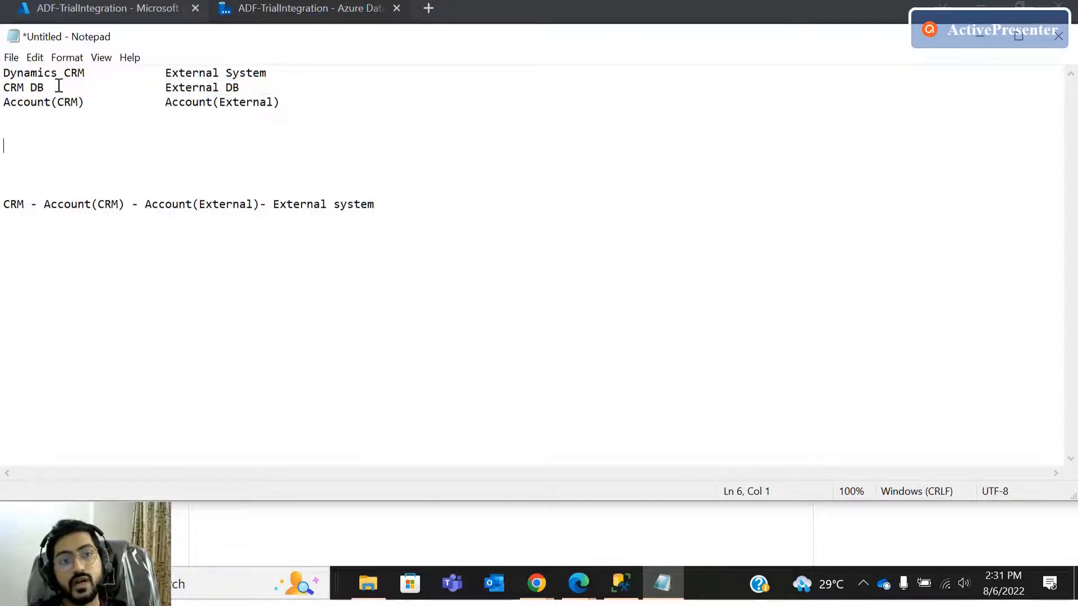
pyautogui.moveTo(88, 73); pyautogui.dragTo(3, 74)
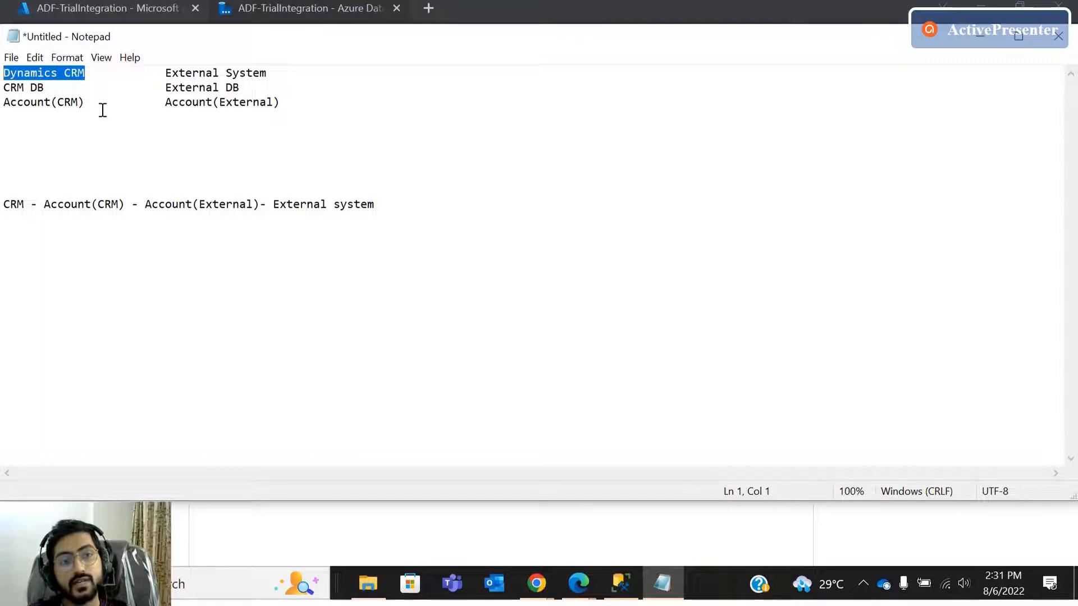
pyautogui.moveTo(87, 102); pyautogui.dragTo(3, 105)
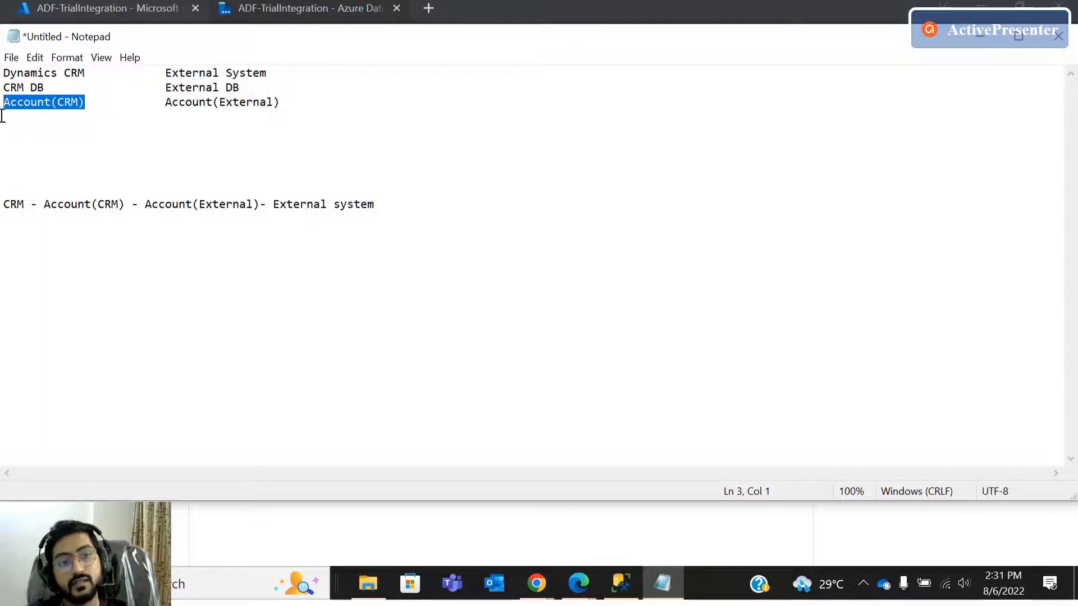
pyautogui.click(241, 115)
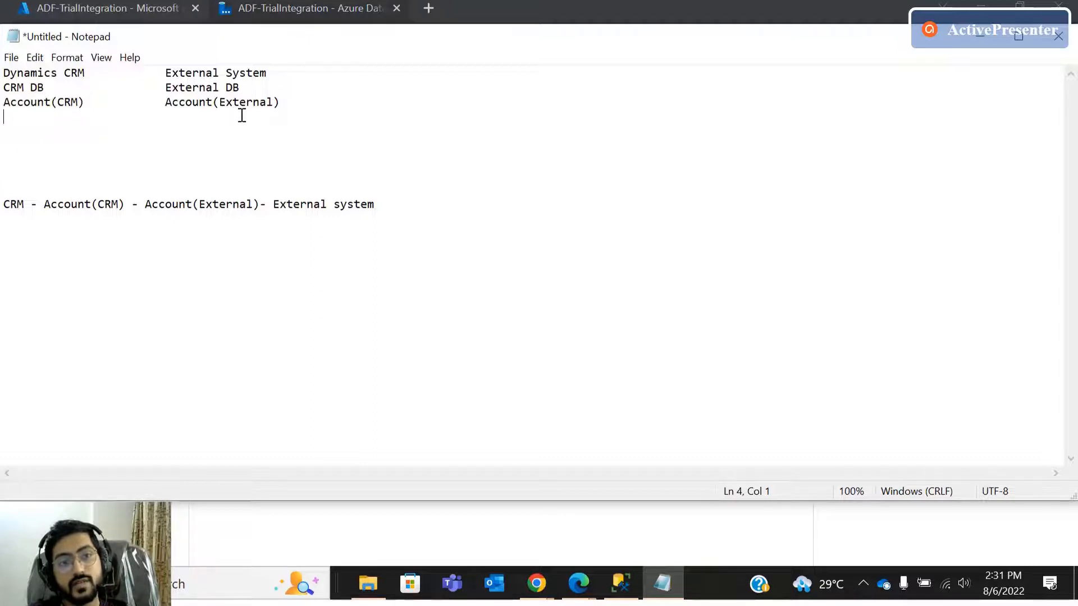
pyautogui.moveTo(264, 87); pyautogui.dragTo(172, 90)
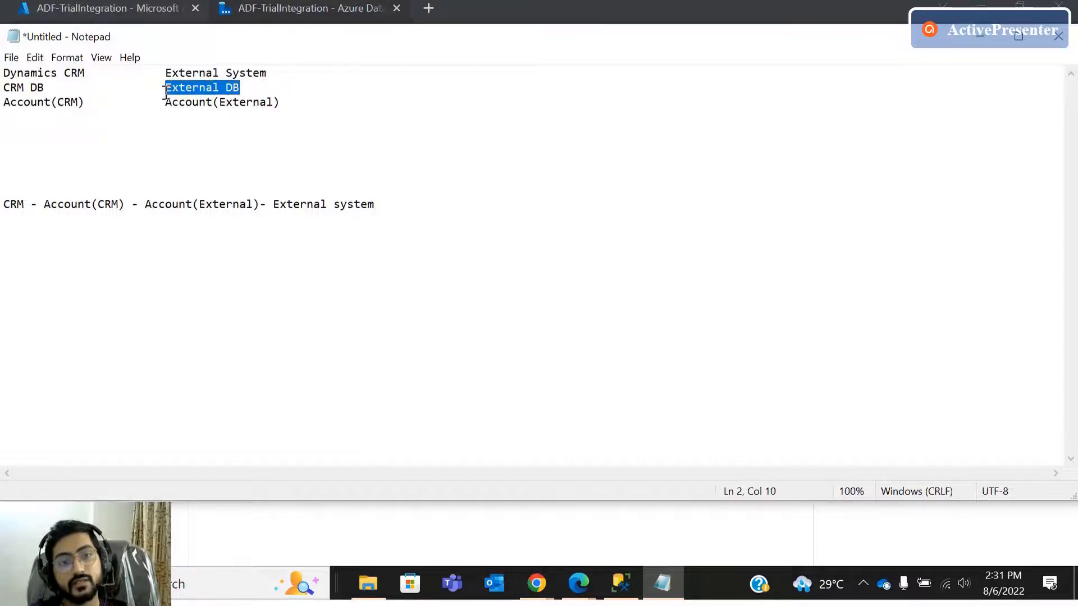
pyautogui.moveTo(284, 102); pyautogui.dragTo(164, 102)
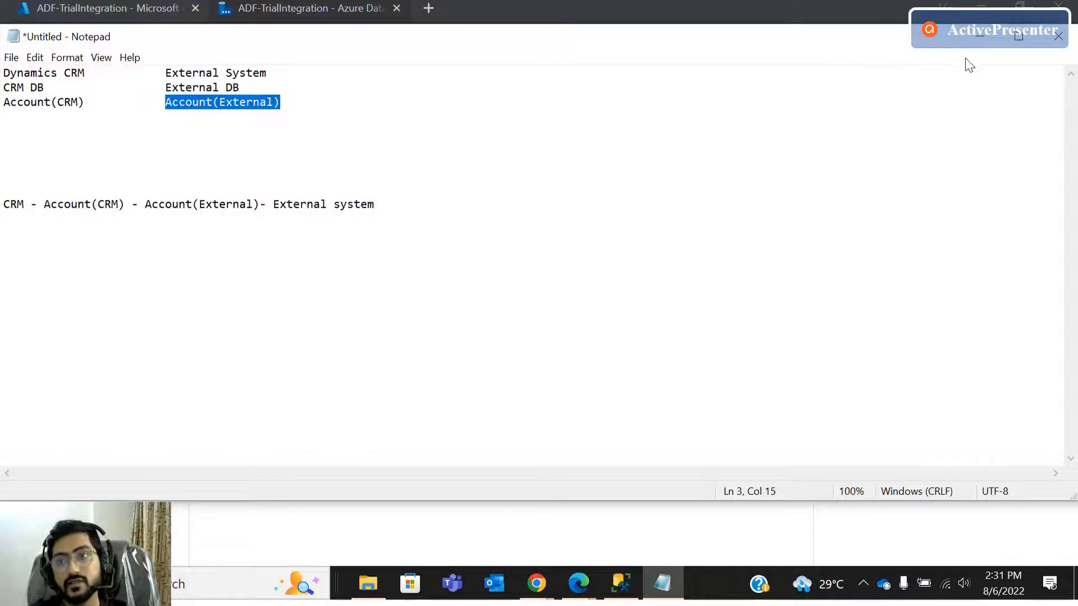
pyautogui.click(980, 36)
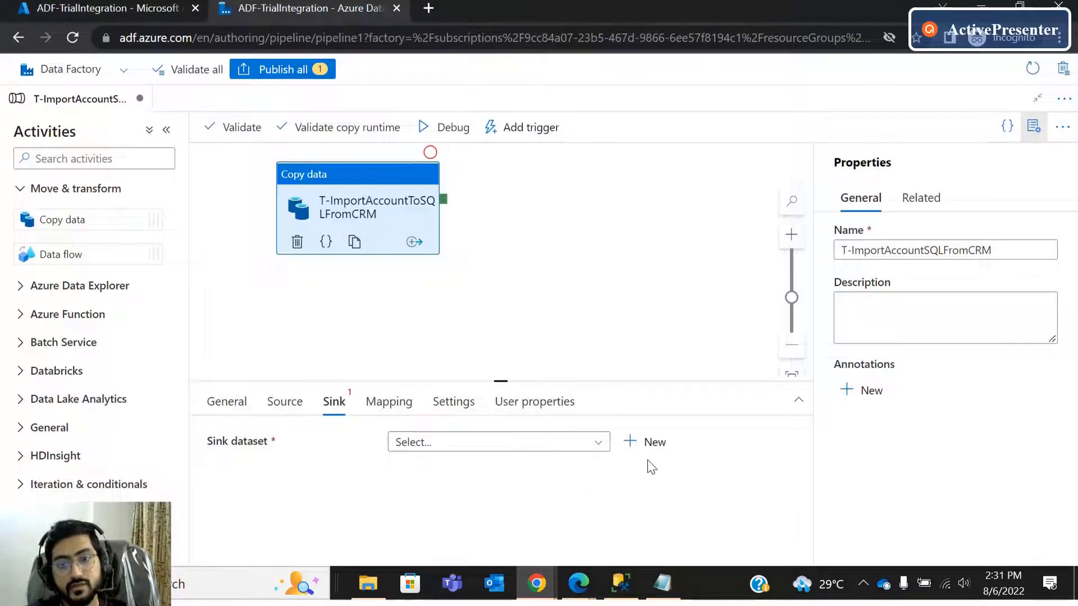
# Create a new sink dataset using Azure SQL Database as the data store.
pyautogui.click(643, 444)
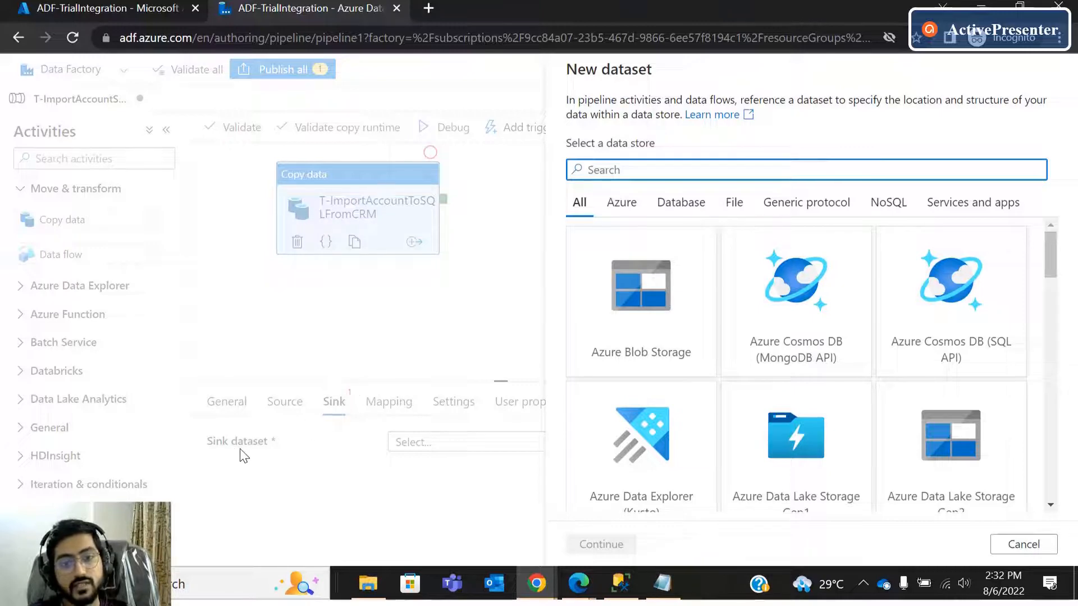
pyautogui.write('az')
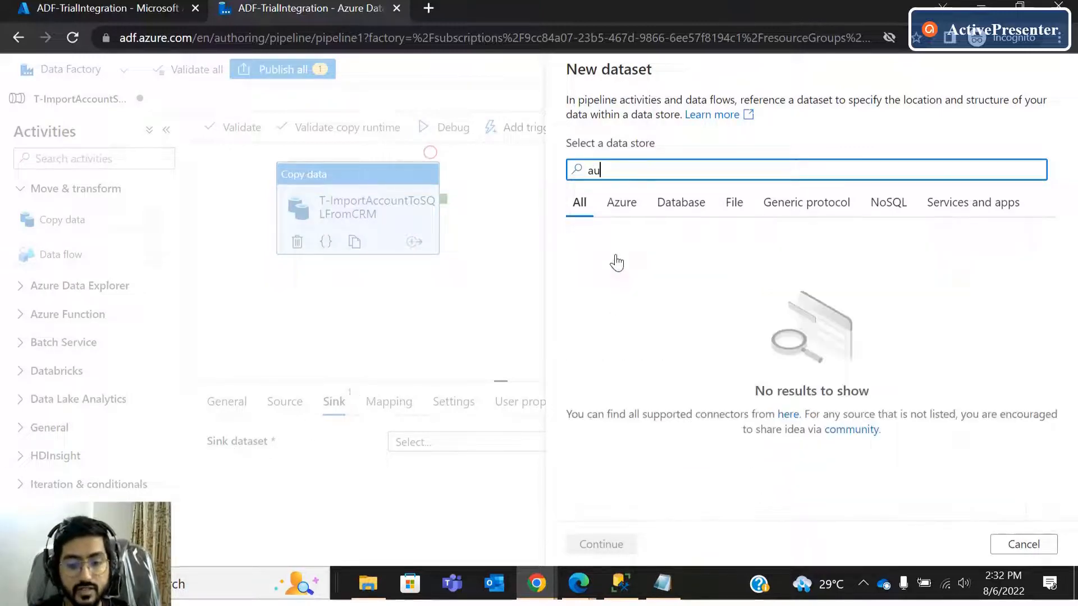
pyautogui.write('ure sql')
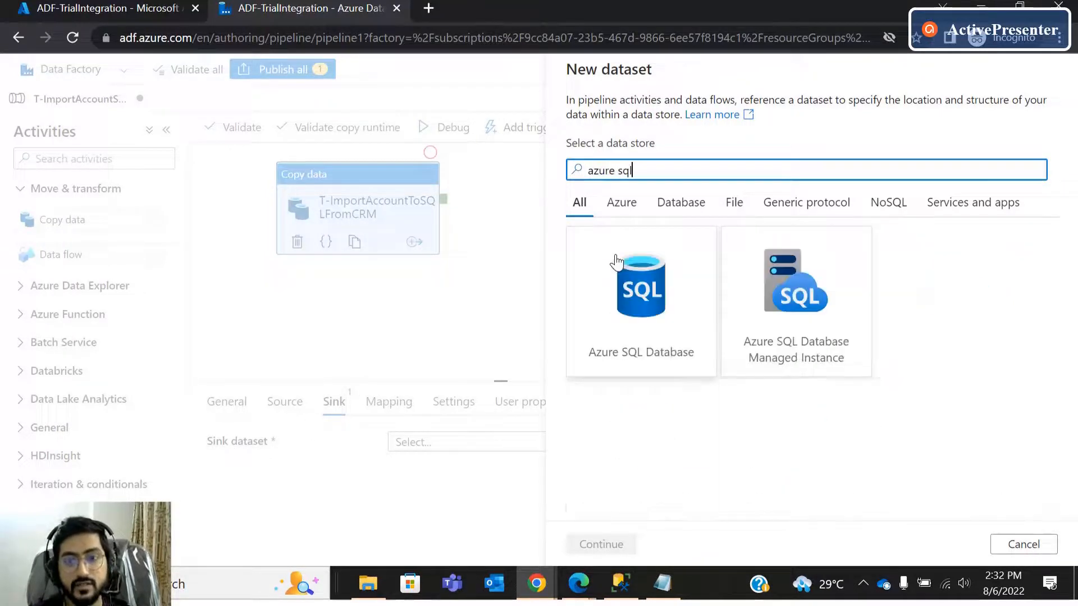
pyautogui.click(616, 260)
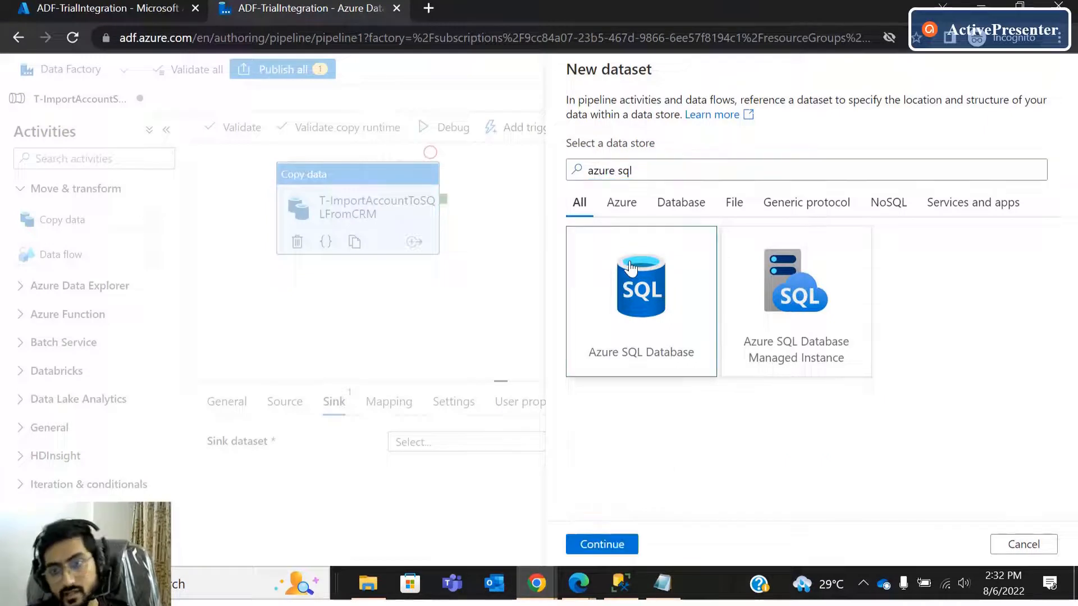
pyautogui.click(600, 544)
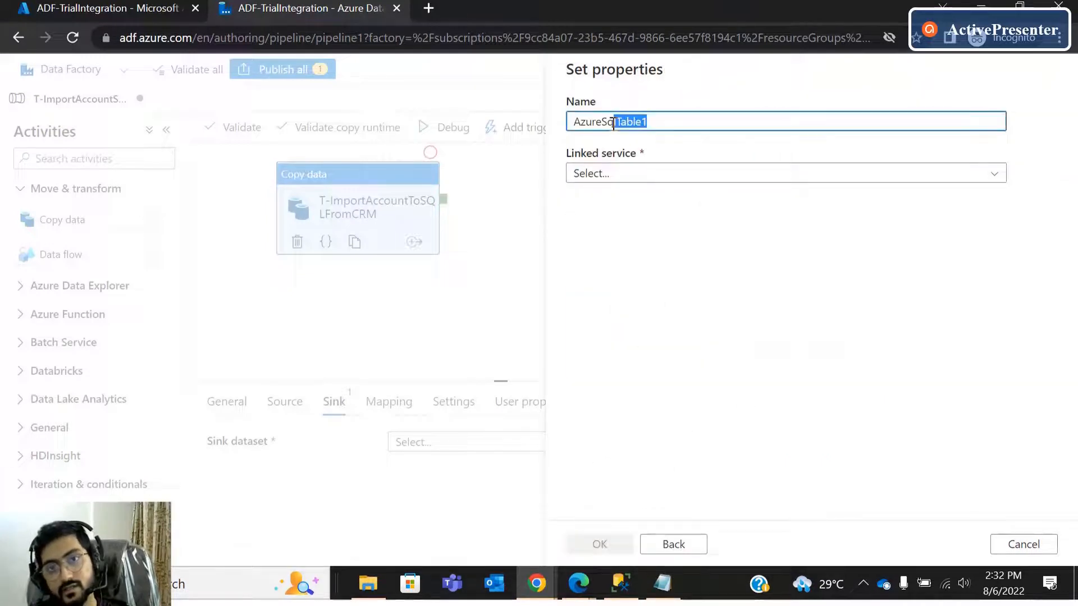
# Start a new linked service for the dataset, using AutoResolveIntegrationRuntime and the From Azure subscription account selection method.
pyautogui.click(618, 177)
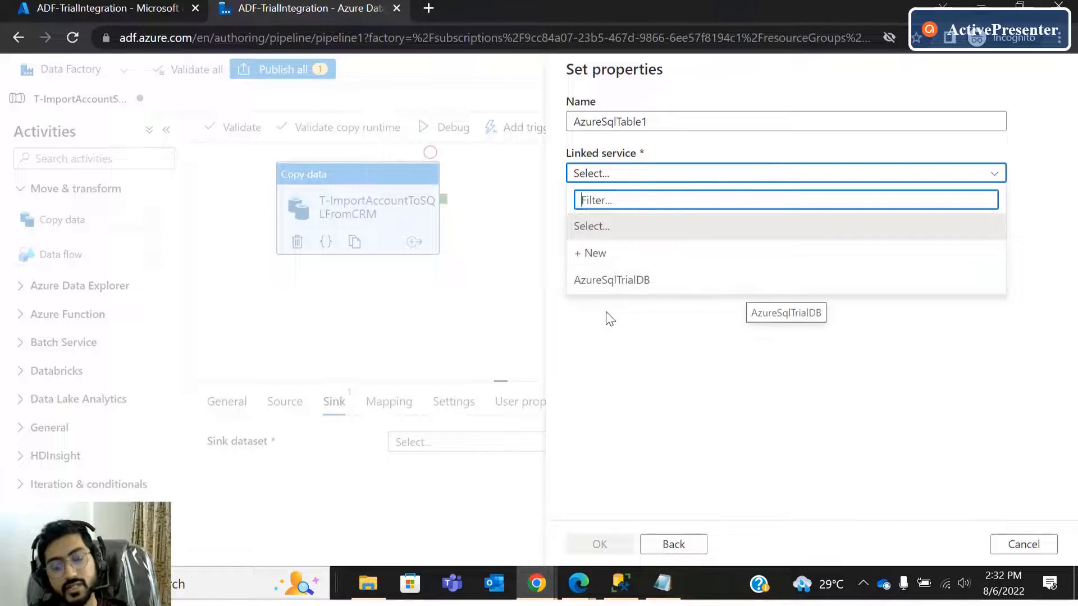
pyautogui.click(613, 256)
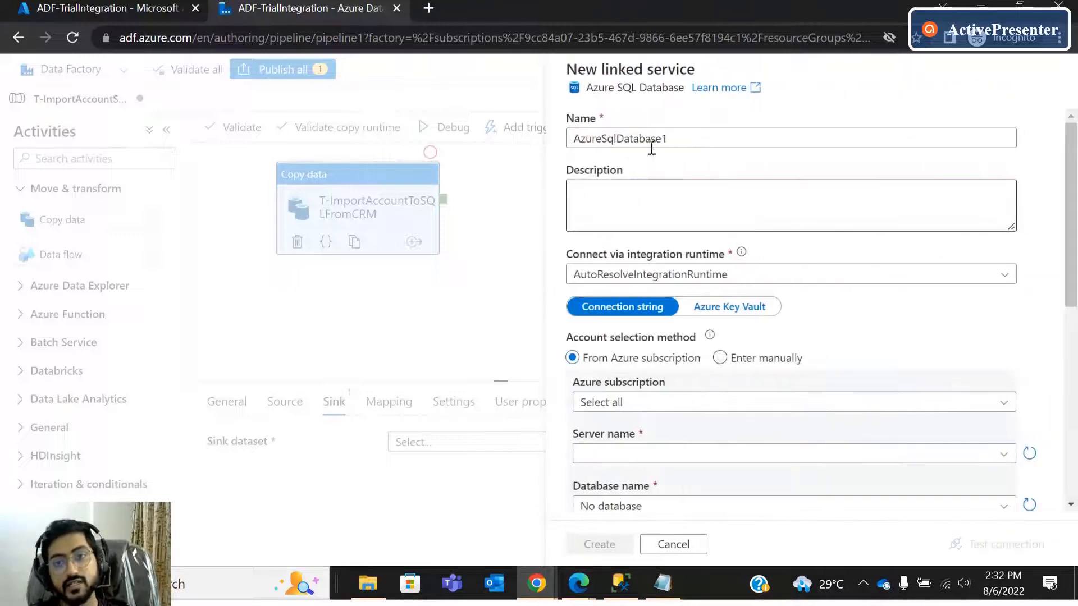
pyautogui.click(642, 197)
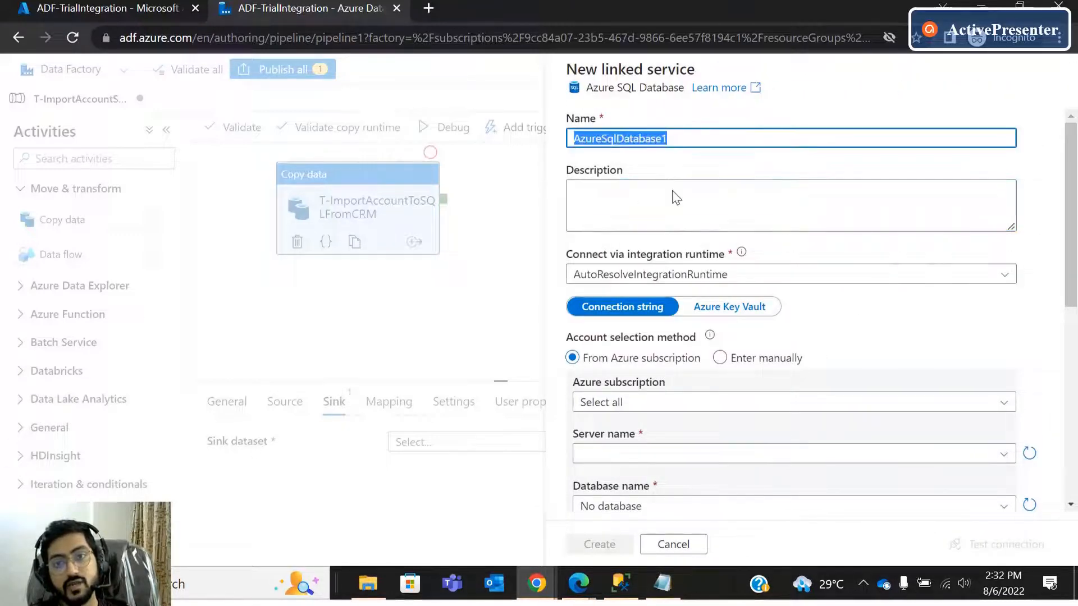
pyautogui.click(746, 277)
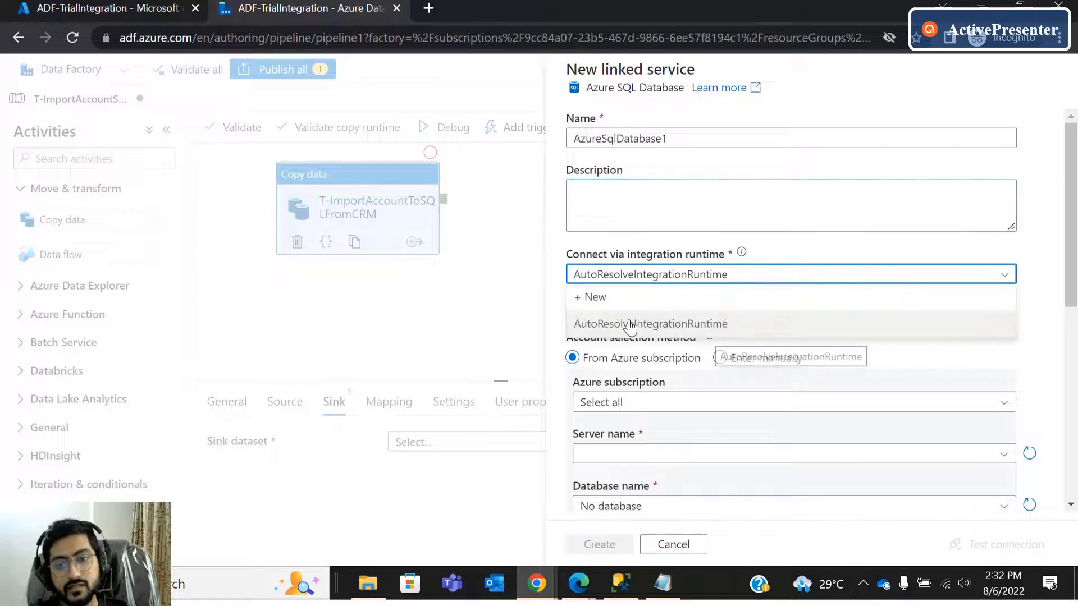
pyautogui.click(648, 328)
pyautogui.scroll(-2, 594, 312)
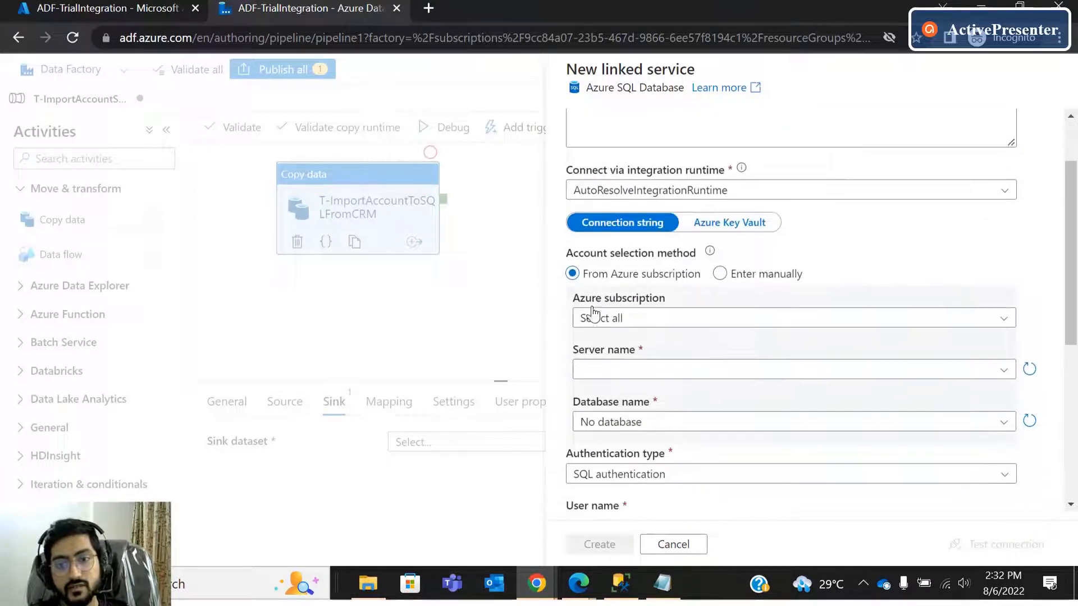
pyautogui.click(573, 279)
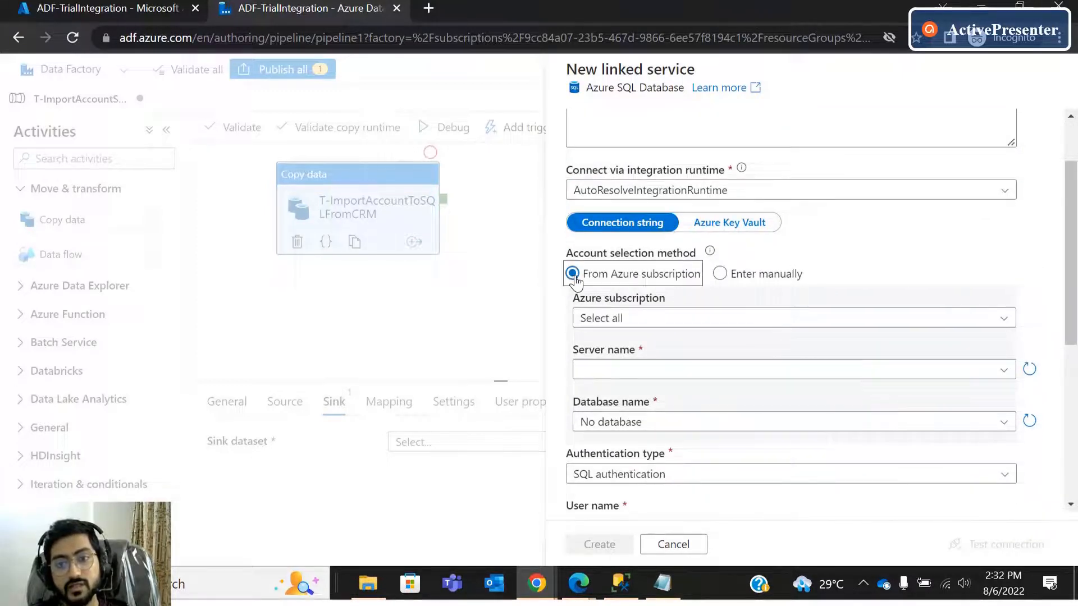
# Set the linked service's Azure subscription to Free Trial.
pyautogui.scroll(-2, 575, 281)
pyautogui.click(602, 234)
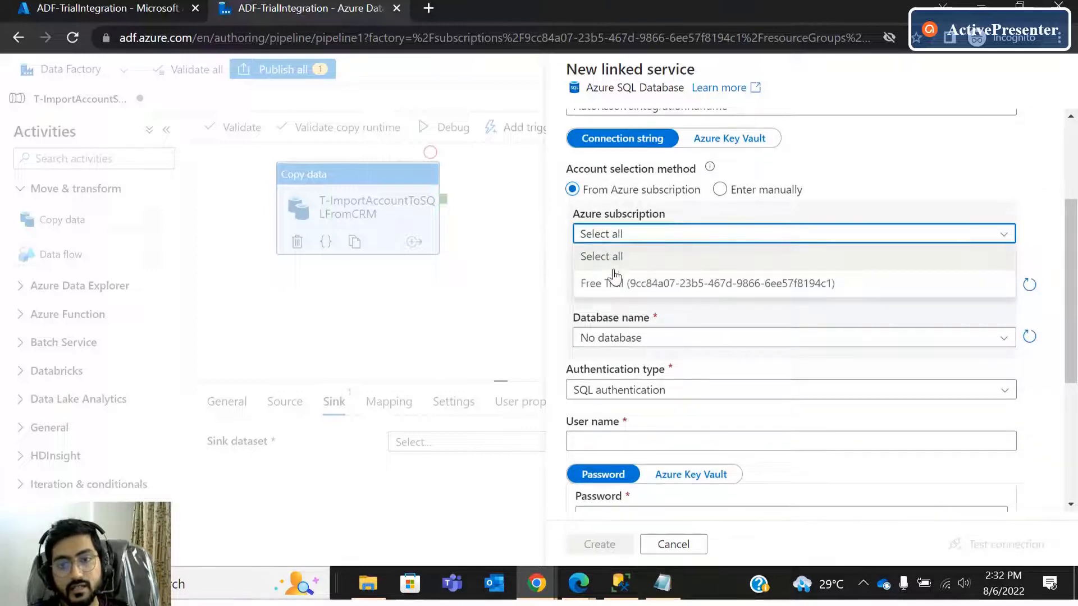
pyautogui.click(611, 284)
pyautogui.click(607, 240)
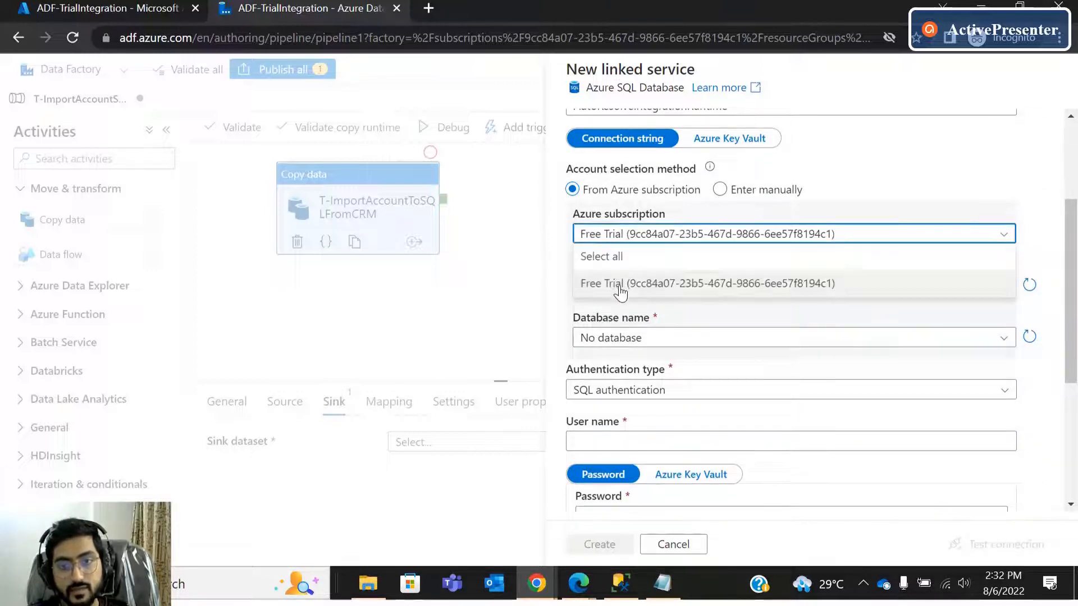
pyautogui.click(619, 285)
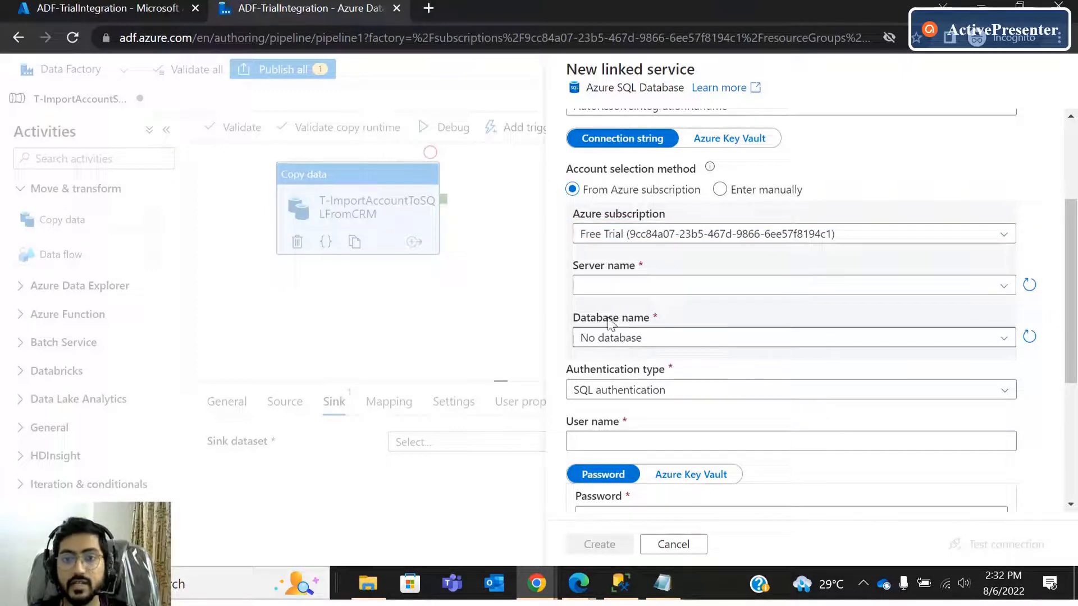
# Set the server to adfintegrationtrial and the database to ADFtrialDB, and compare them with the connection in SQL Server Management Studio.
pyautogui.click(605, 290)
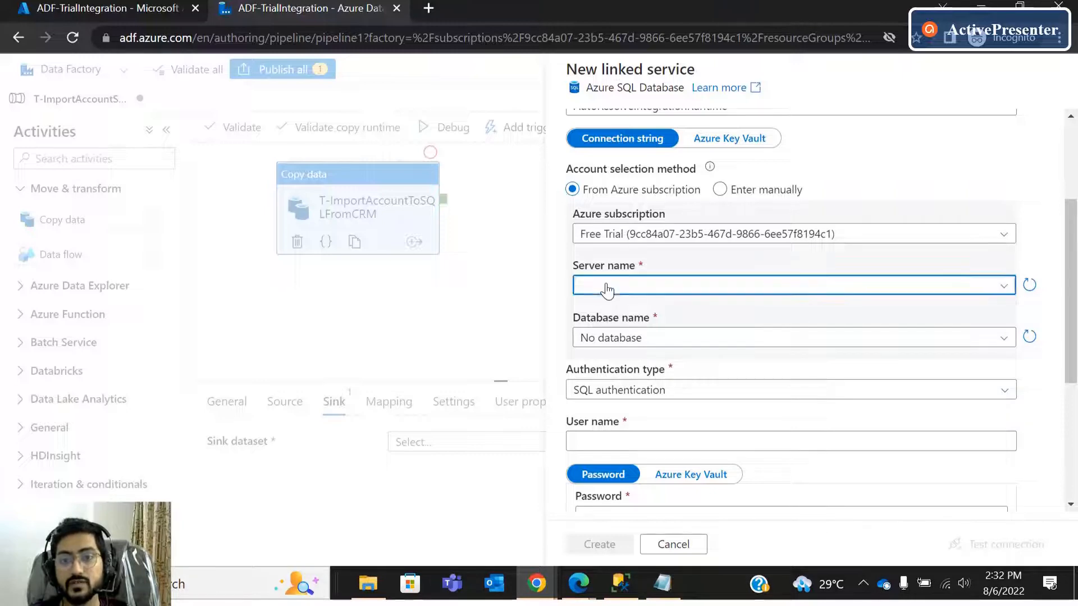
pyautogui.click(618, 309)
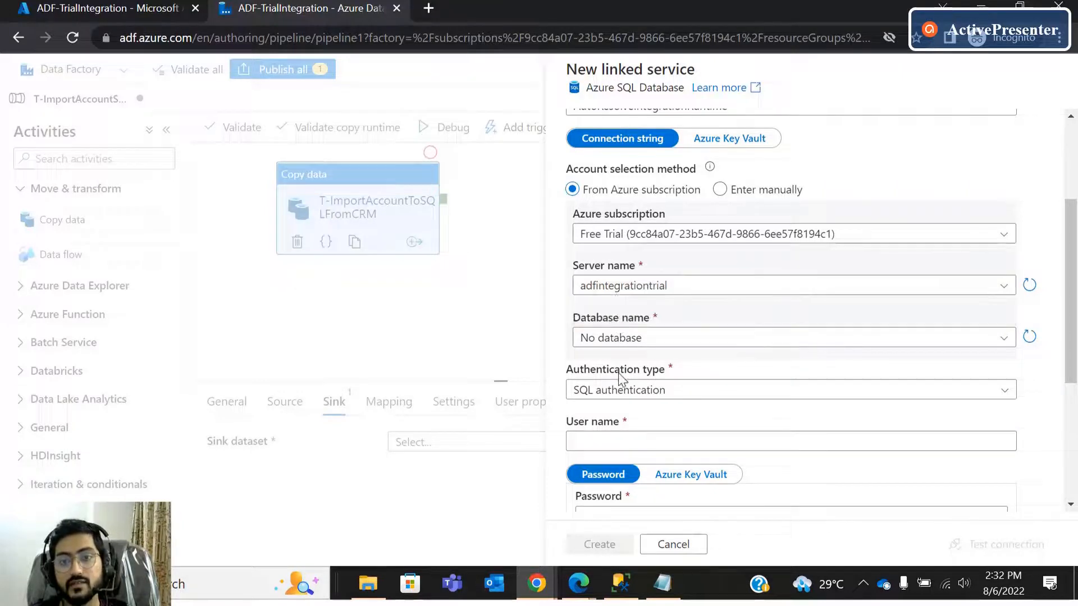
pyautogui.click(637, 337)
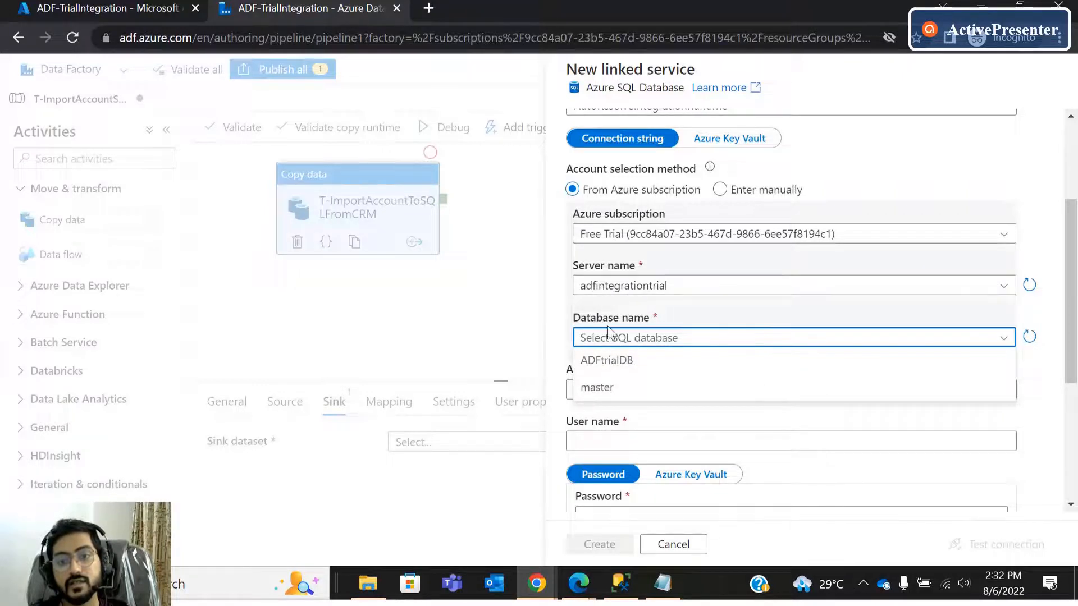
pyautogui.click(607, 369)
pyautogui.click(620, 582)
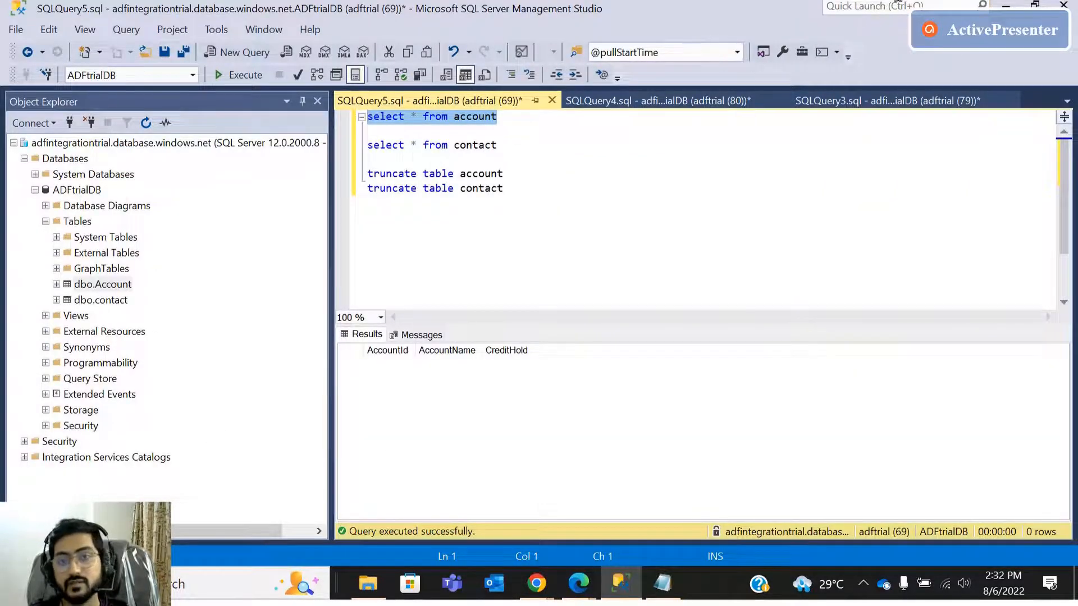
pyautogui.hotkey('alt', 'Tab')
# Set the authentication type to SQL authentication, check the server connection in SQL Server Management Studio, and return to the linked service form.
pyautogui.scroll(-3, 741, 332)
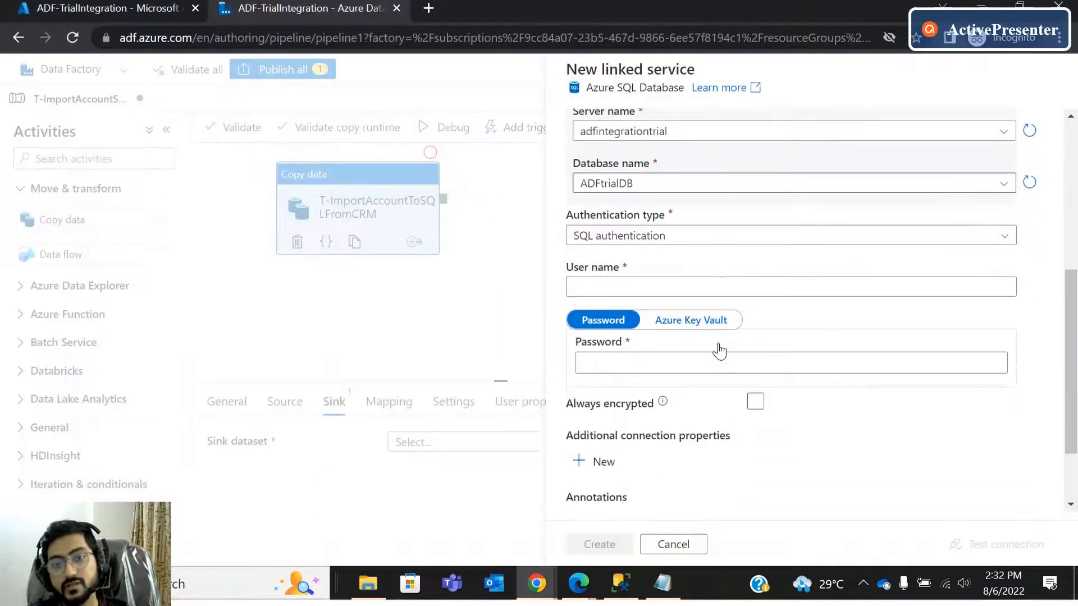
pyautogui.scroll(-1, 719, 351)
pyautogui.click(633, 225)
pyautogui.click(623, 273)
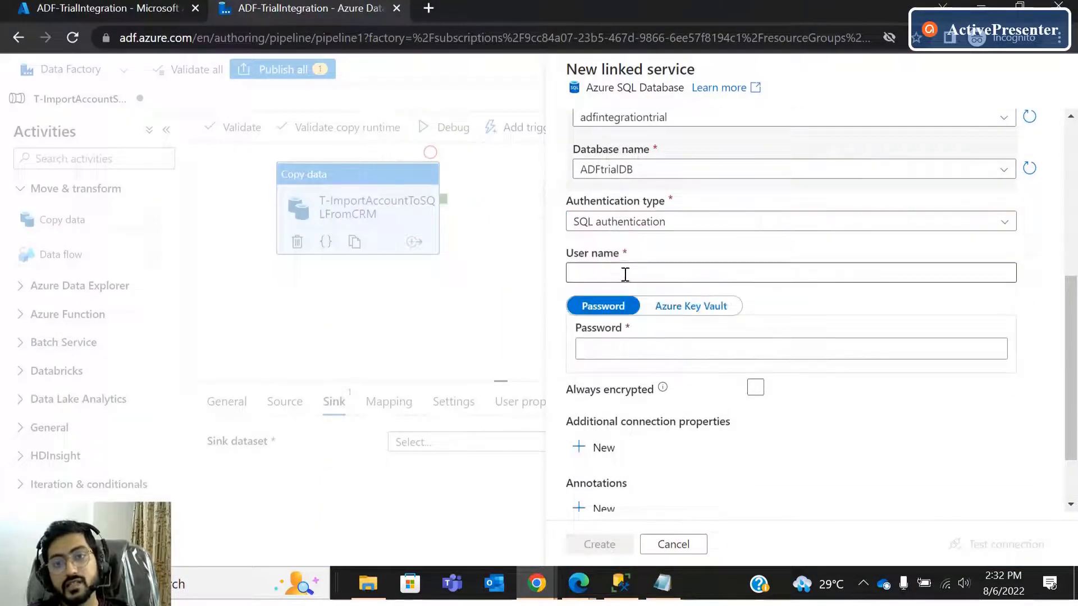
pyautogui.hotkey('alt', 'Tab')
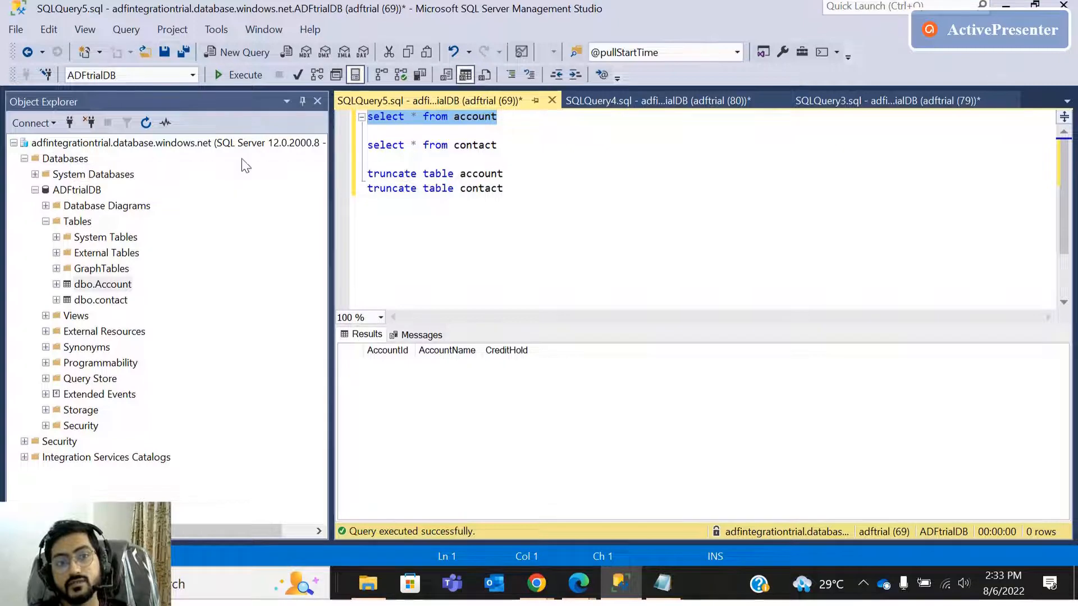
pyautogui.click(1005, 6)
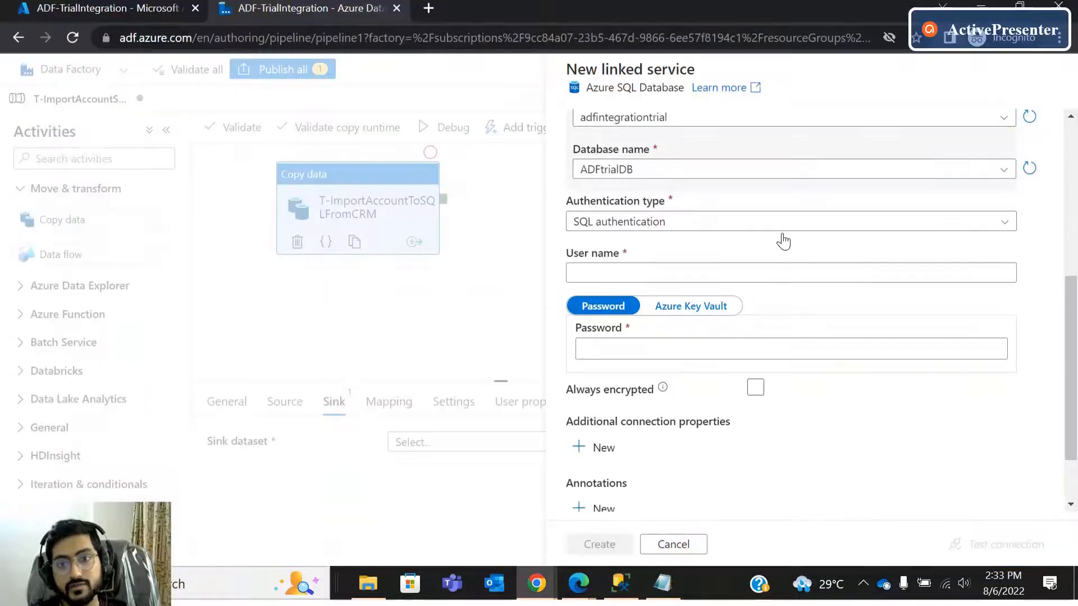
# Set the linked service's user name to adftrial, enter the SQL account password, and test the connection.
pyautogui.click(676, 271)
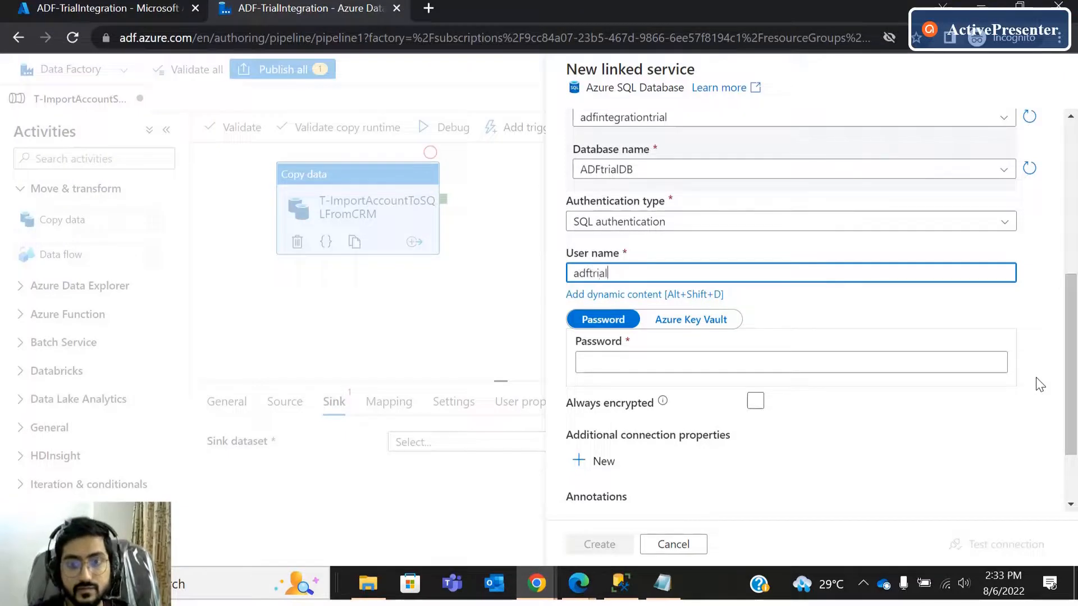
pyautogui.click(919, 366)
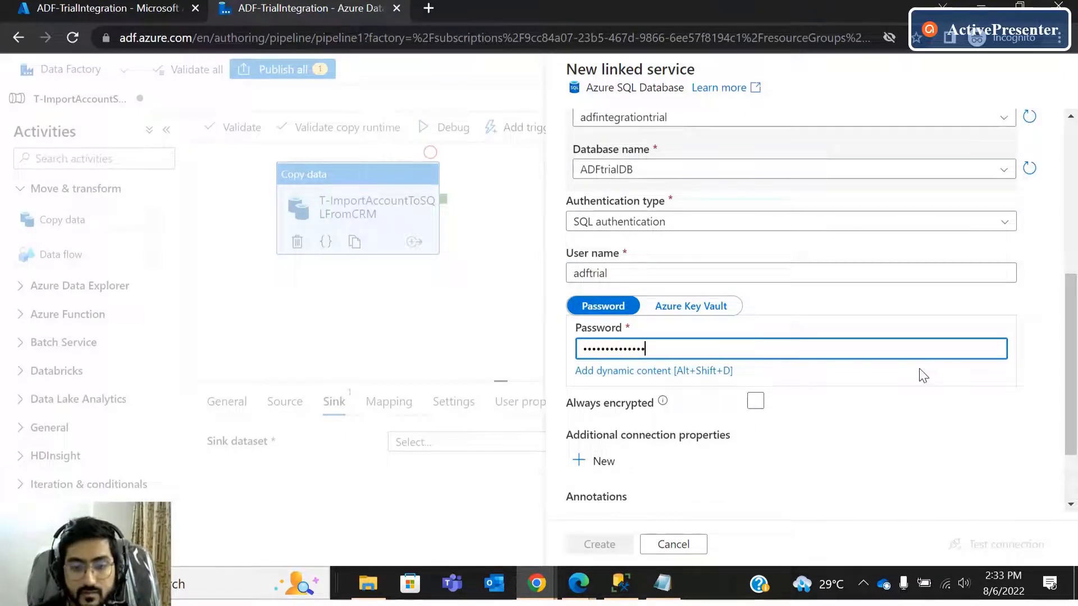
pyautogui.click(992, 453)
pyautogui.scroll(-2, 993, 458)
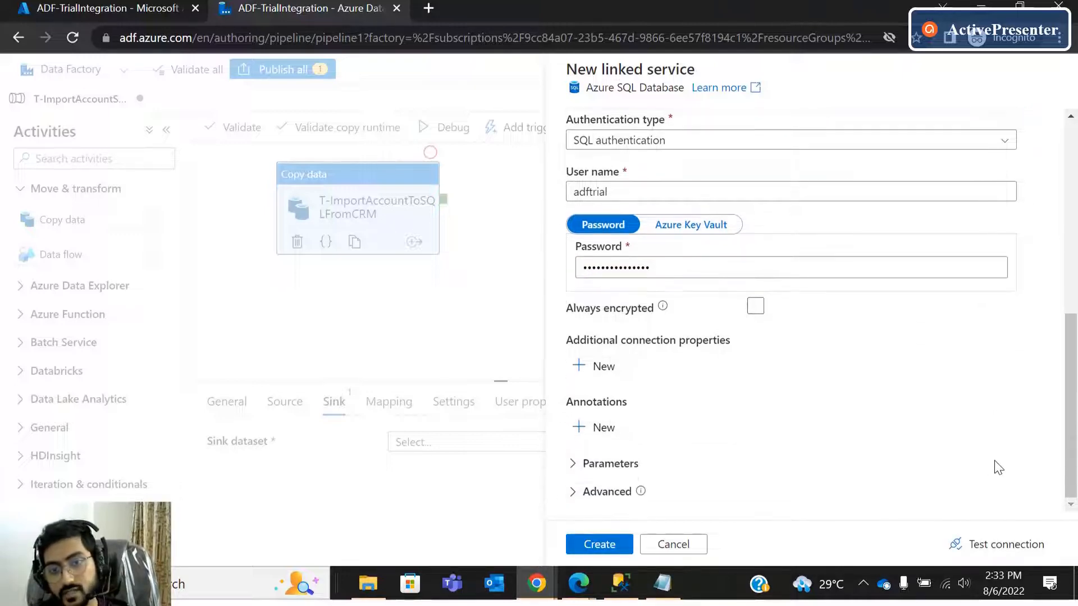
pyautogui.click(1004, 545)
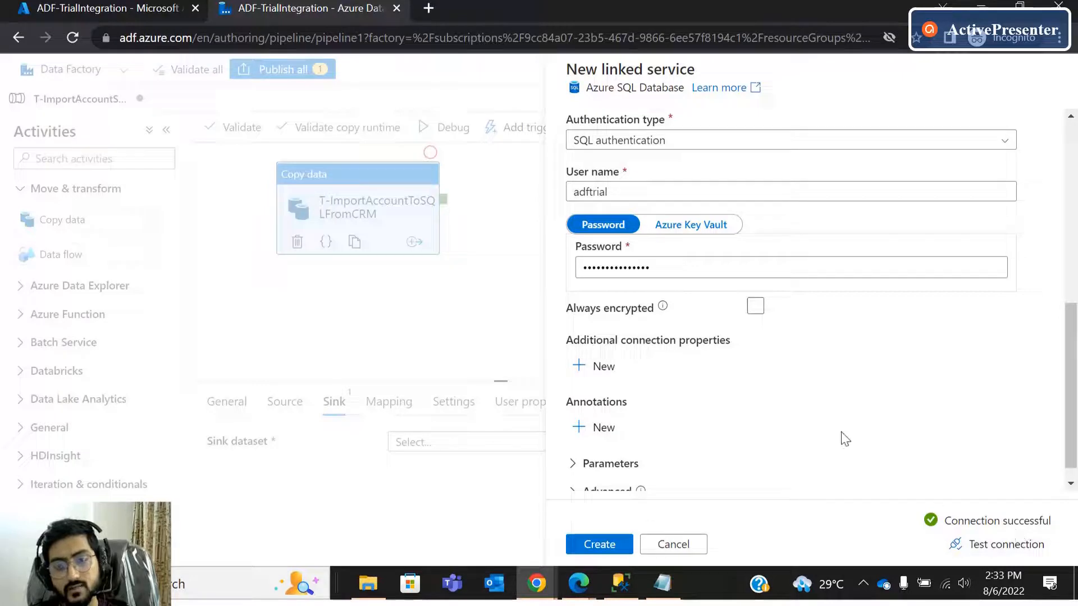
# Discard the unsaved linked service and set the dataset's linked service to the existing AzureSqlTrialDB.
pyautogui.scroll(10, 786, 381)
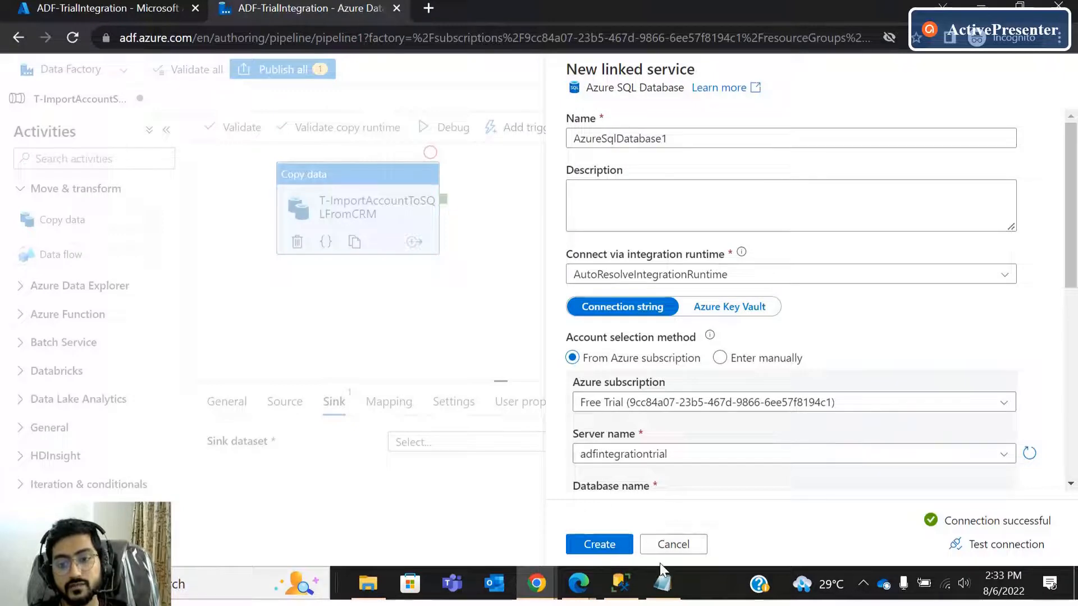
pyautogui.click(683, 549)
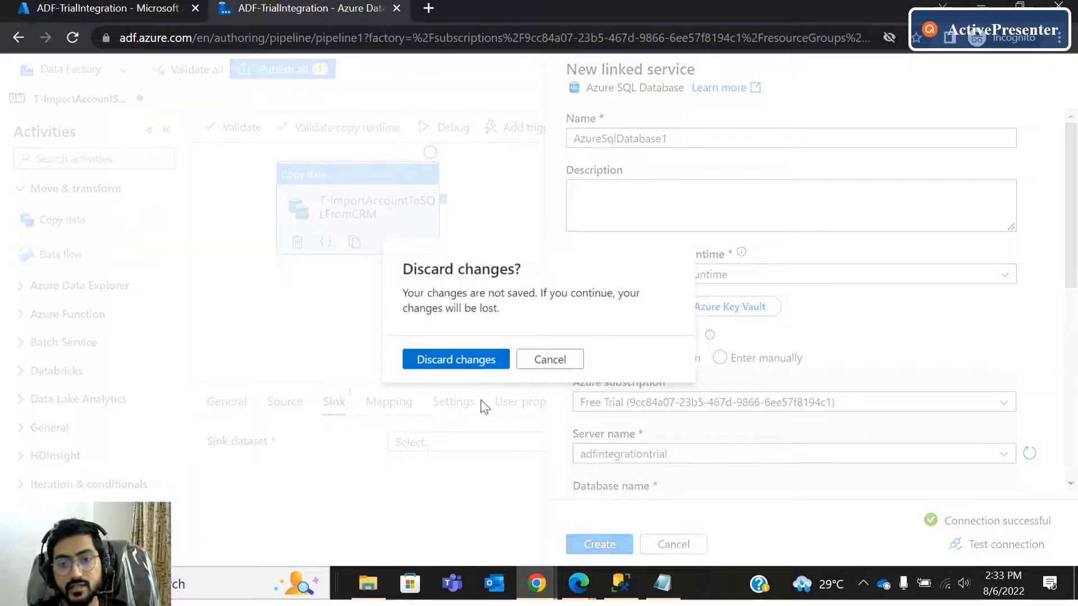
pyautogui.click(488, 359)
pyautogui.click(638, 175)
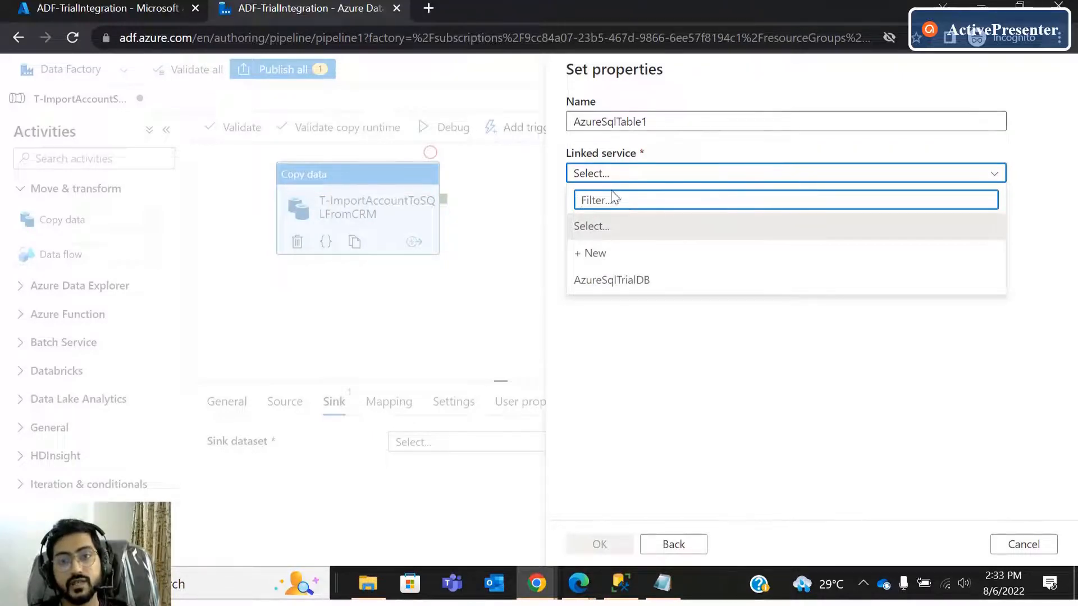
pyautogui.click(614, 283)
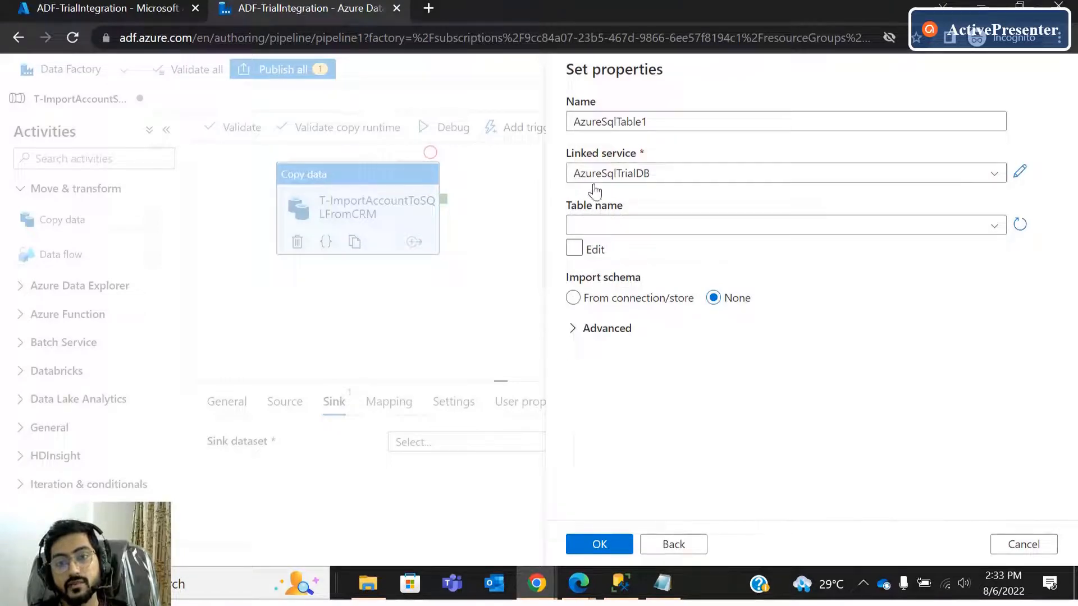
# Switch to SQL Server Management Studio and examine the dbo.Account and dbo.contact tables of the ADFtrialDB database.
pyautogui.click(620, 583)
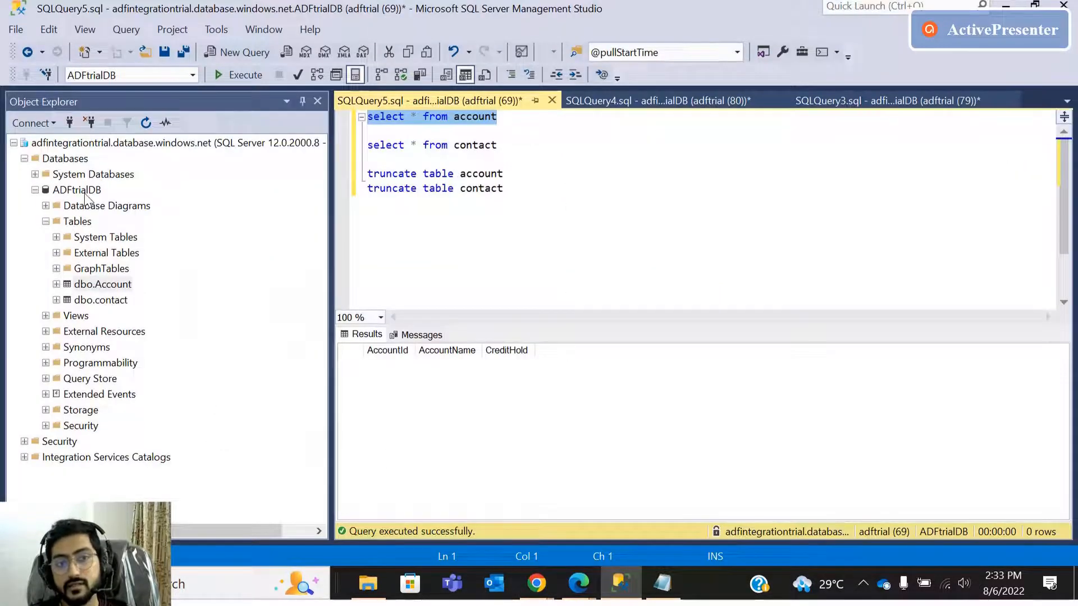
pyautogui.click(109, 287)
pyautogui.click(114, 301)
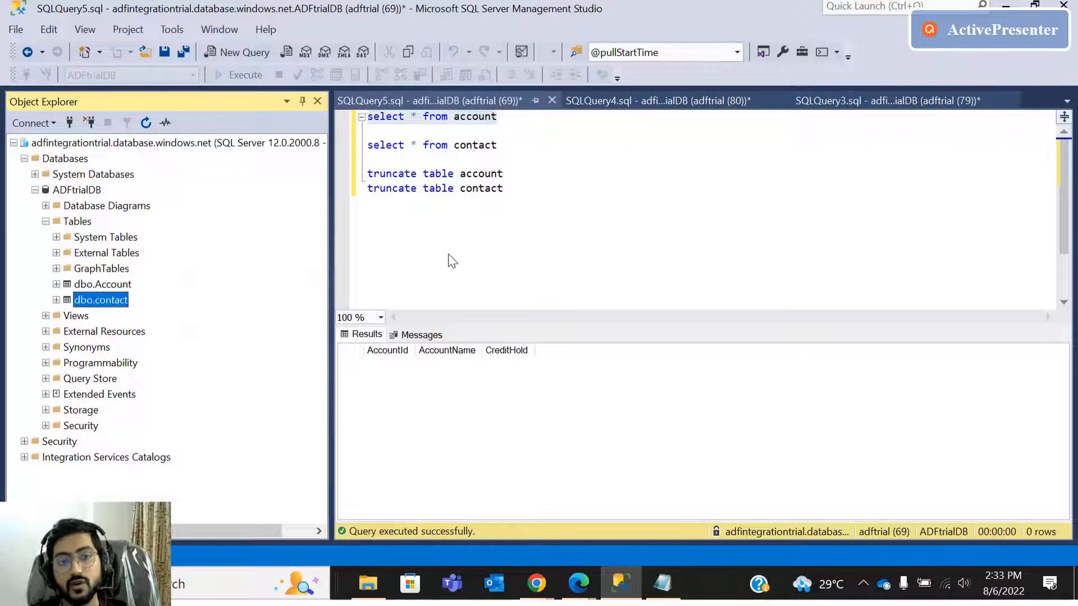
pyautogui.click(1005, 5)
pyautogui.click(742, 227)
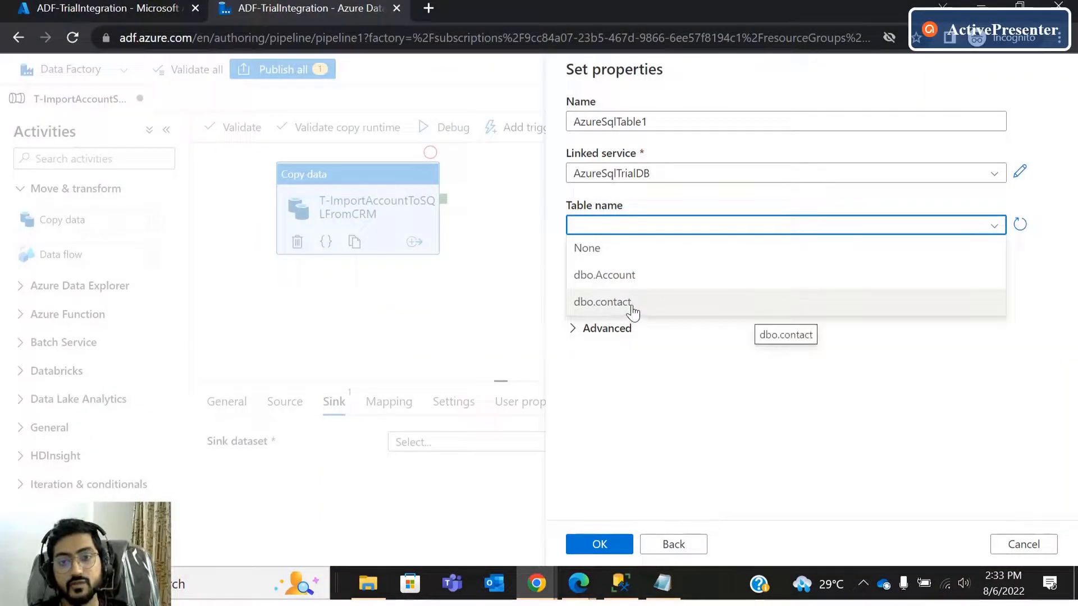
pyautogui.click(623, 281)
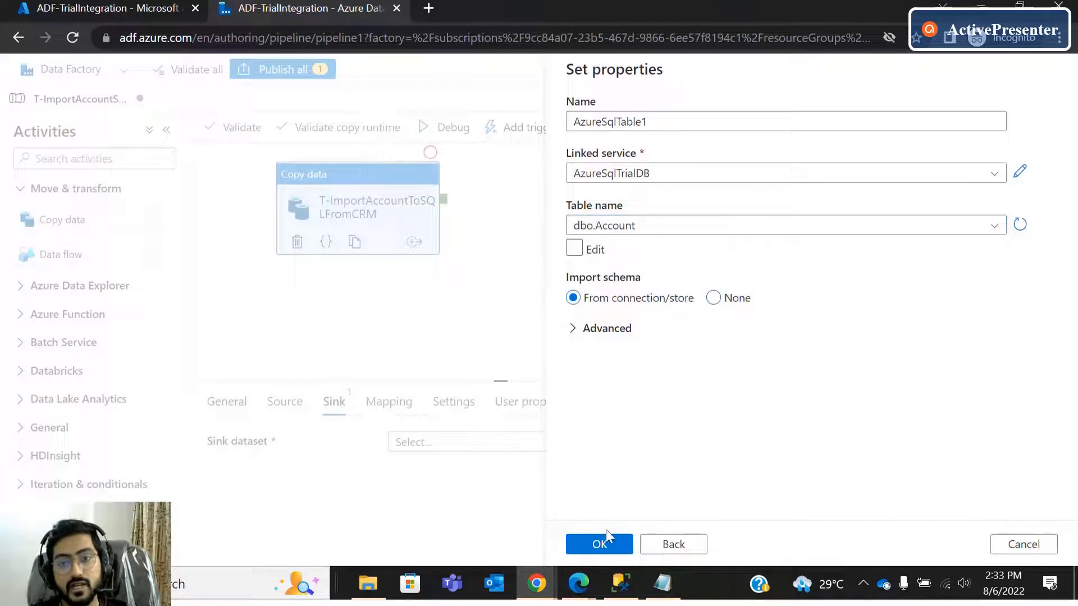
pyautogui.click(1011, 552)
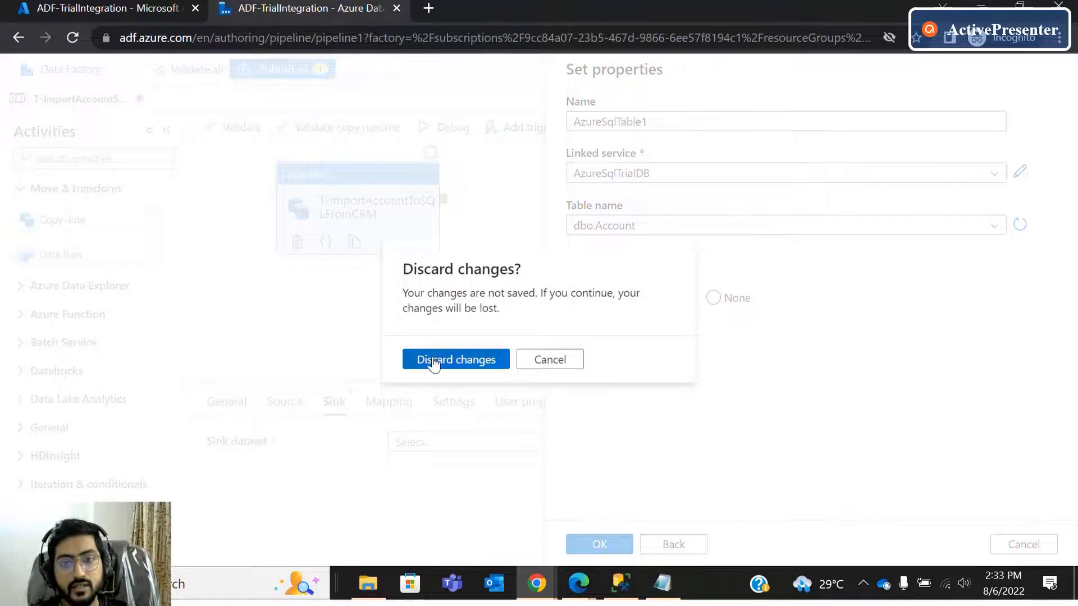
pyautogui.click(429, 362)
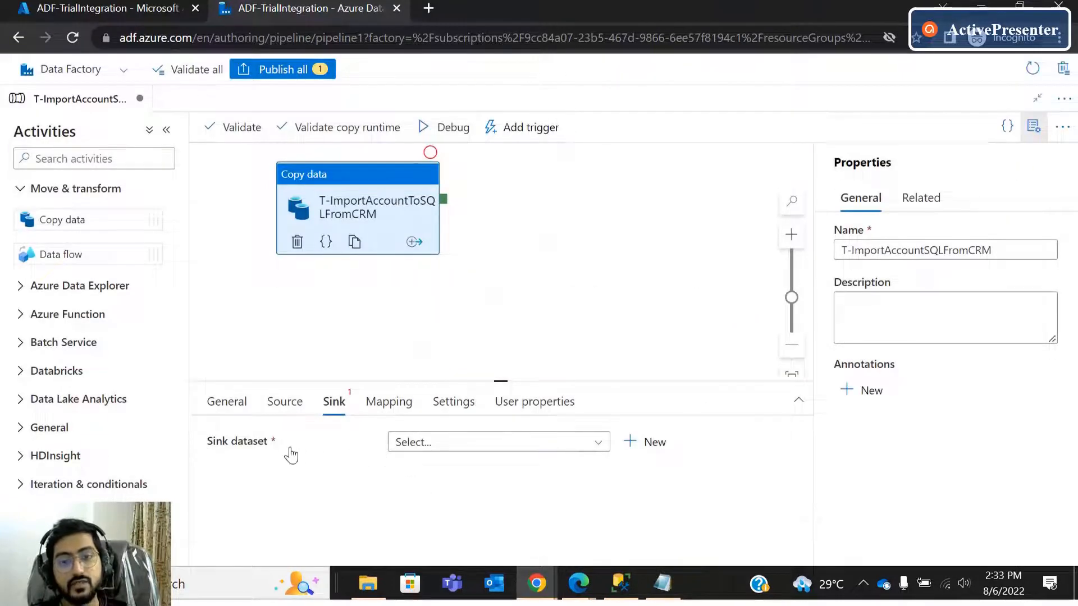
# Set the copy activity's sink dataset to the existing AccountSQL dataset.
pyautogui.click(563, 444)
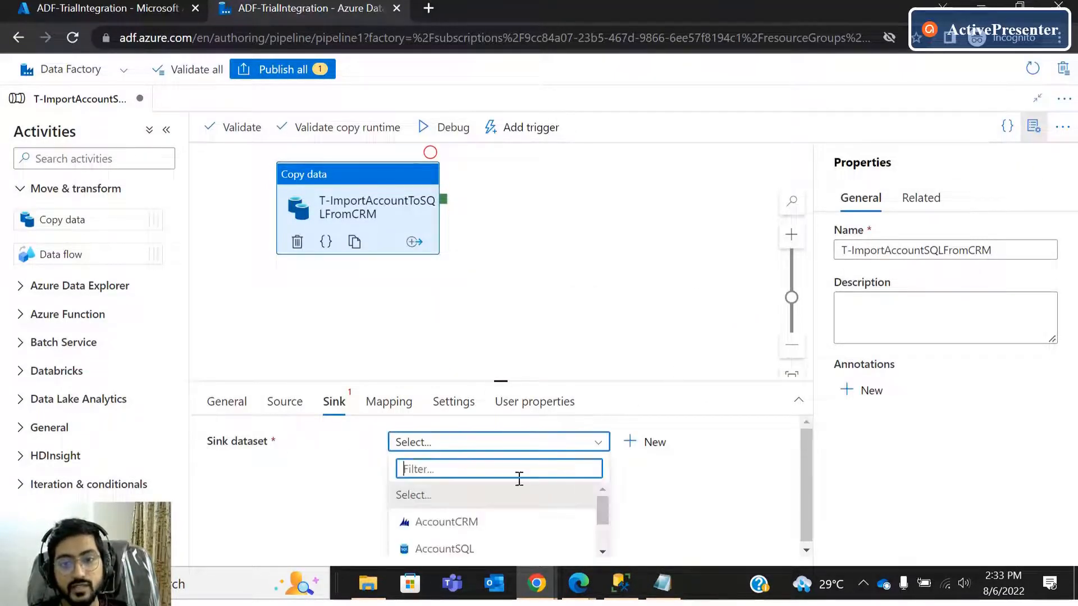
pyautogui.click(445, 549)
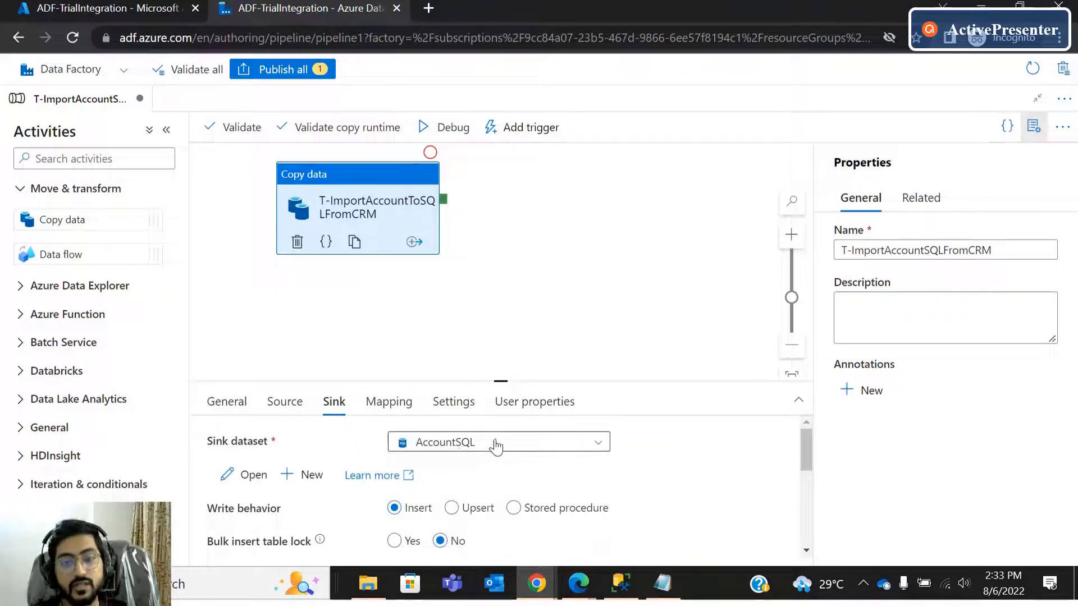
pyautogui.scroll(-3, 493, 332)
pyautogui.scroll(3, 363, 321)
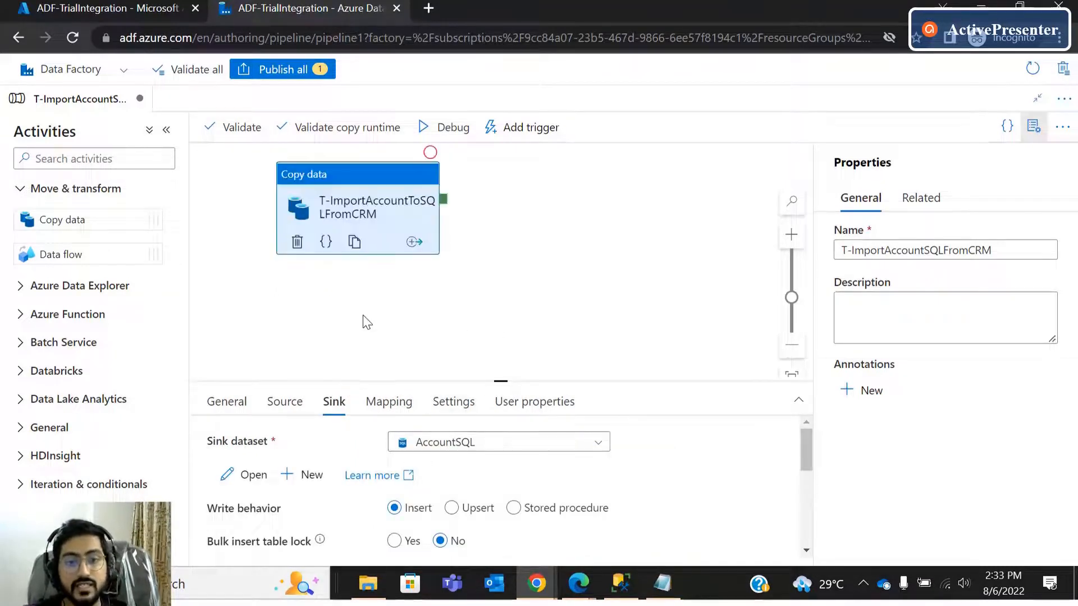
# Review the sink options, including write behavior, bulk insert table lock, table option, pre-copy script and write batch settings.
pyautogui.scroll(-3, 303, 486)
pyautogui.scroll(-3, 278, 476)
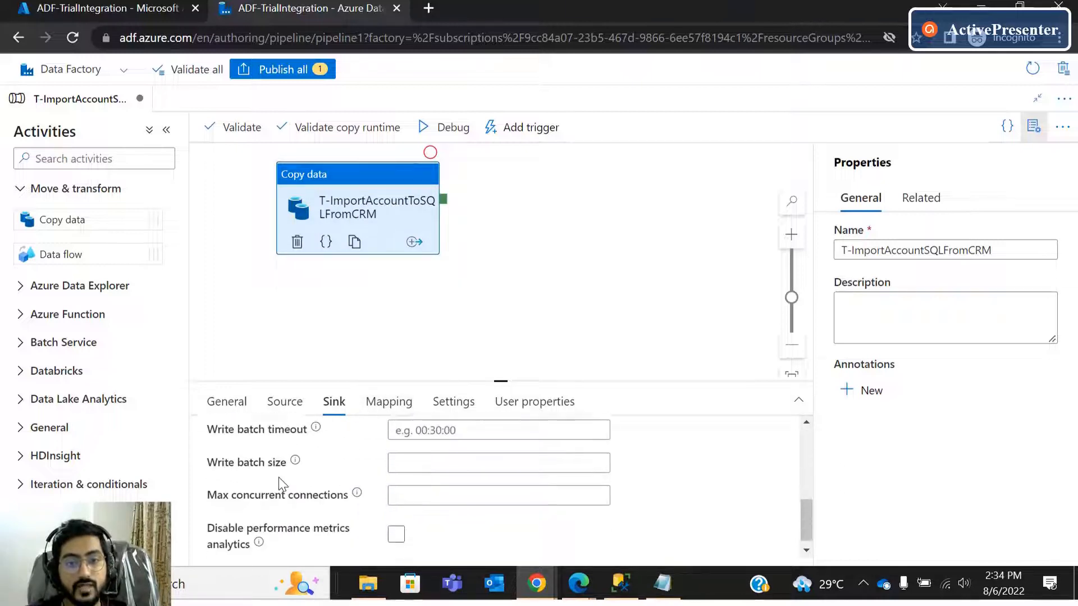
pyautogui.scroll(4, 272, 476)
pyautogui.scroll(-1, 261, 474)
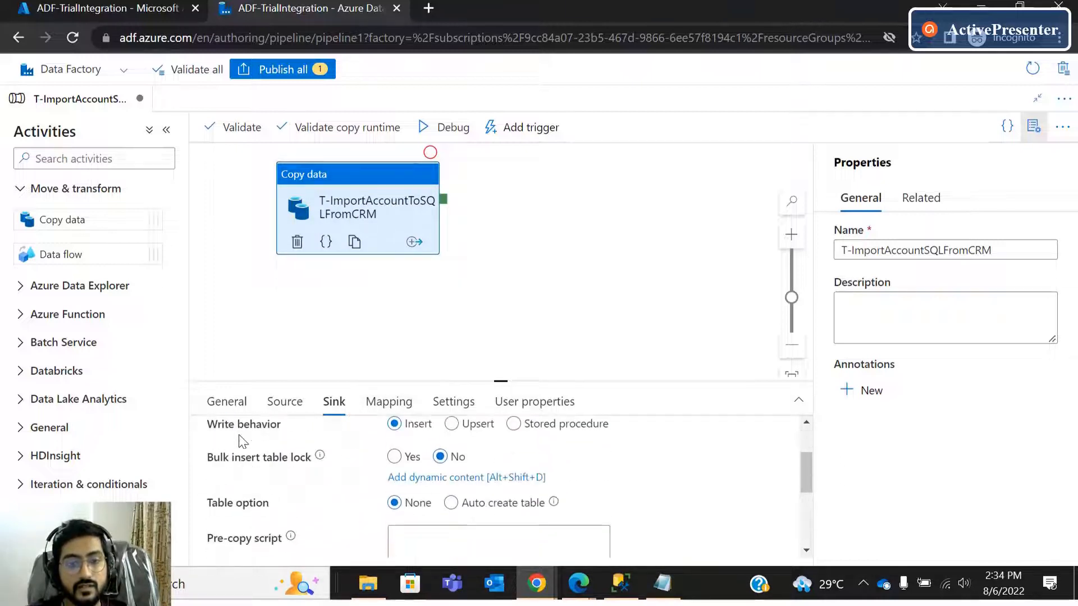
pyautogui.scroll(-3, 261, 500)
pyautogui.scroll(5, 277, 505)
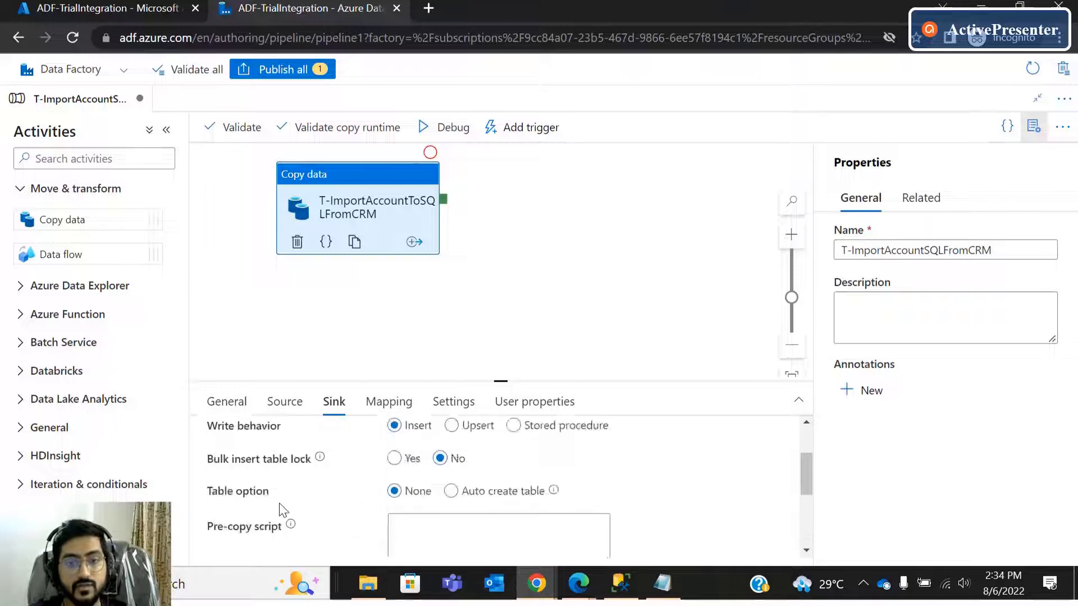
pyautogui.scroll(-5, 284, 497)
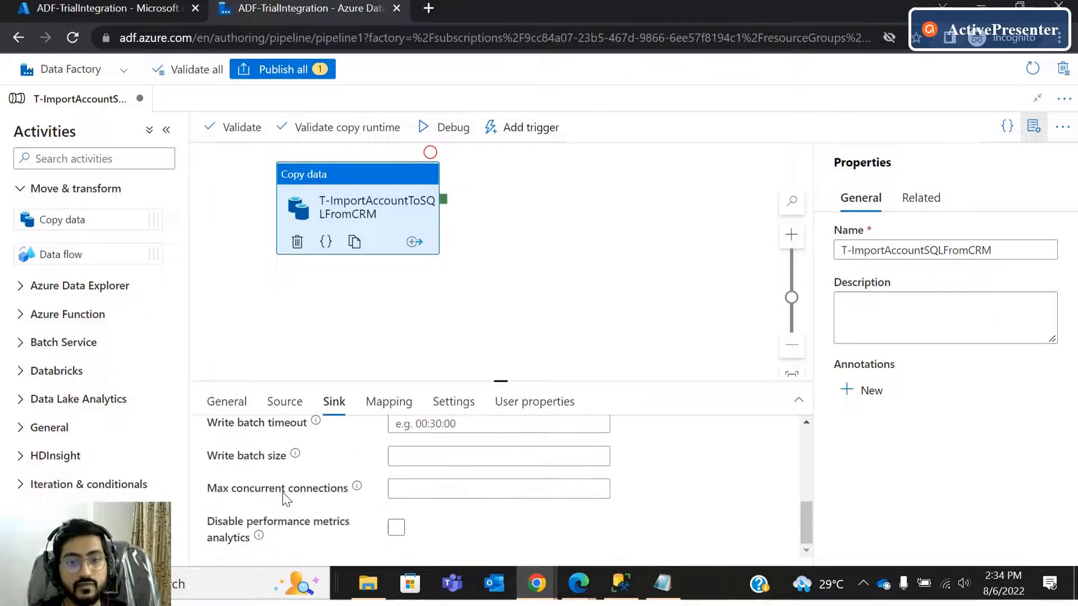
pyautogui.scroll(5, 283, 499)
pyautogui.scroll(-3, 284, 501)
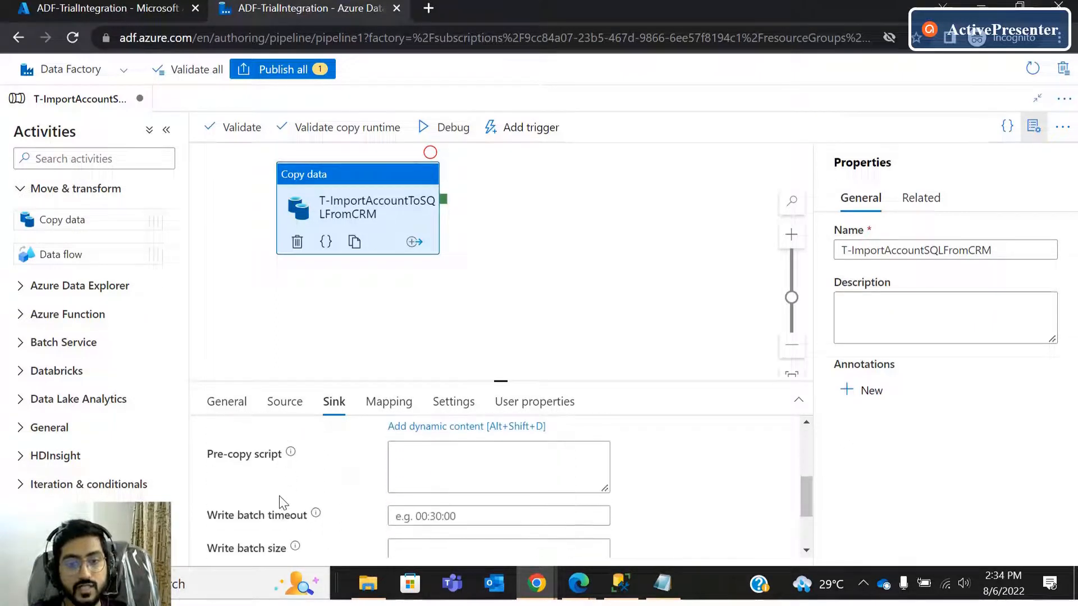
pyautogui.scroll(5, 283, 501)
pyautogui.scroll(-2, 393, 482)
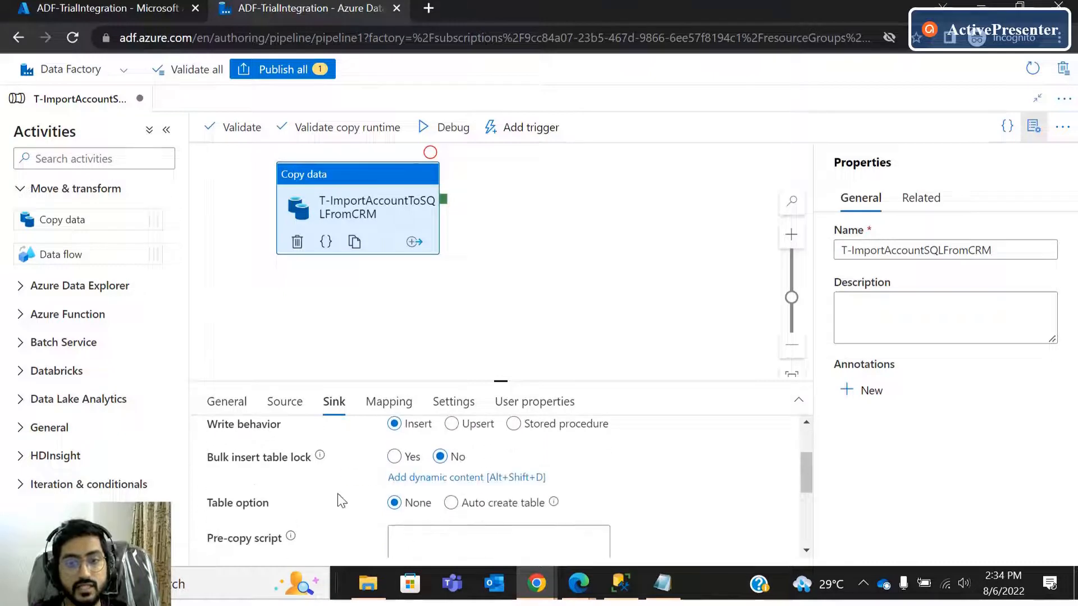
pyautogui.moveTo(318, 457)
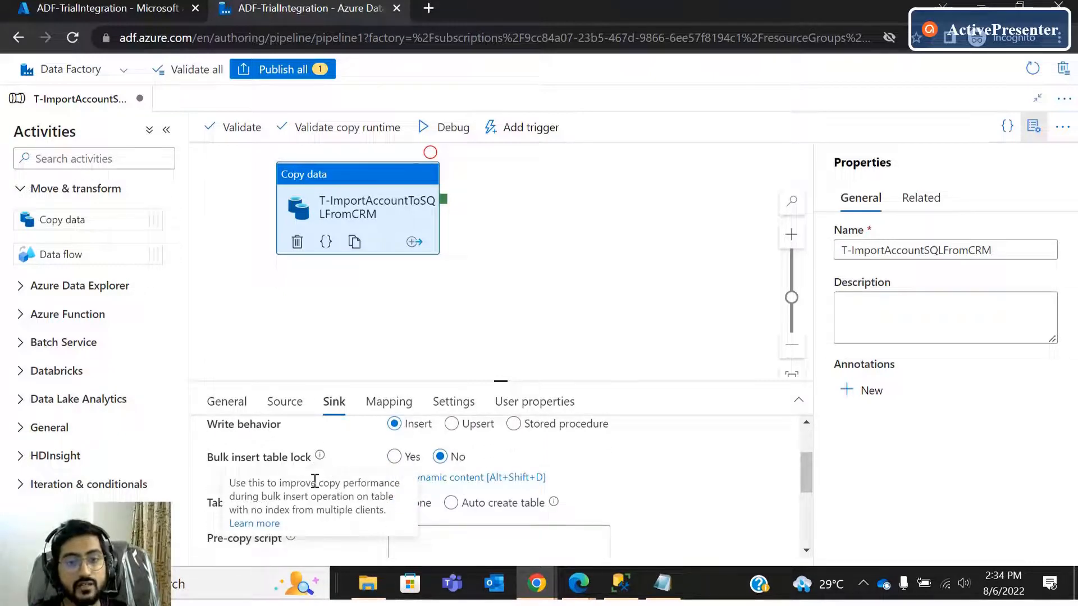
pyautogui.scroll(-2, 346, 474)
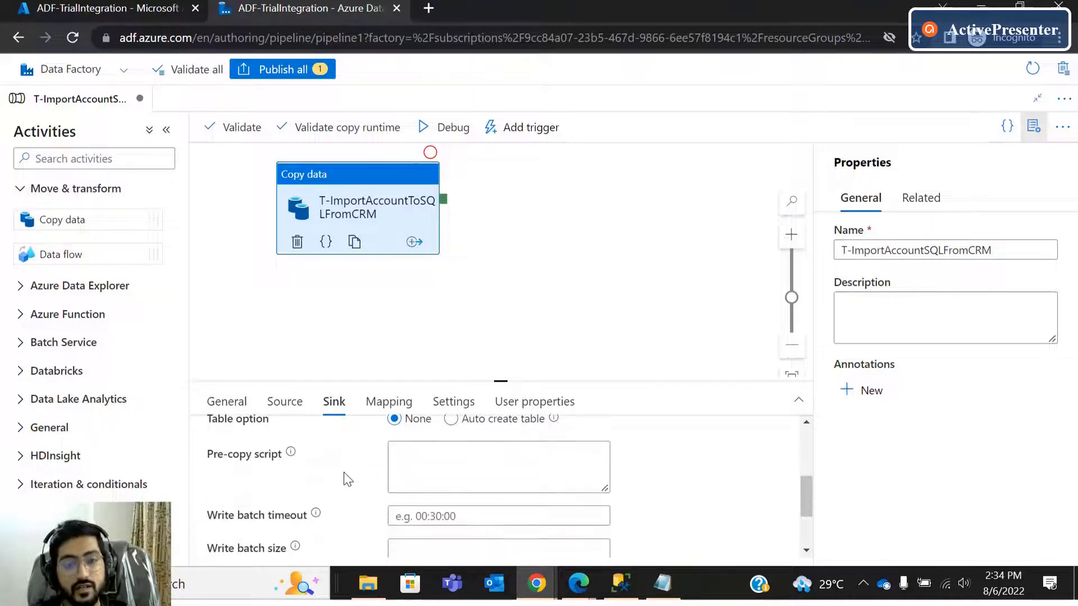
pyautogui.scroll(2, 275, 500)
pyautogui.scroll(-2, 258, 488)
pyautogui.scroll(-2, 299, 505)
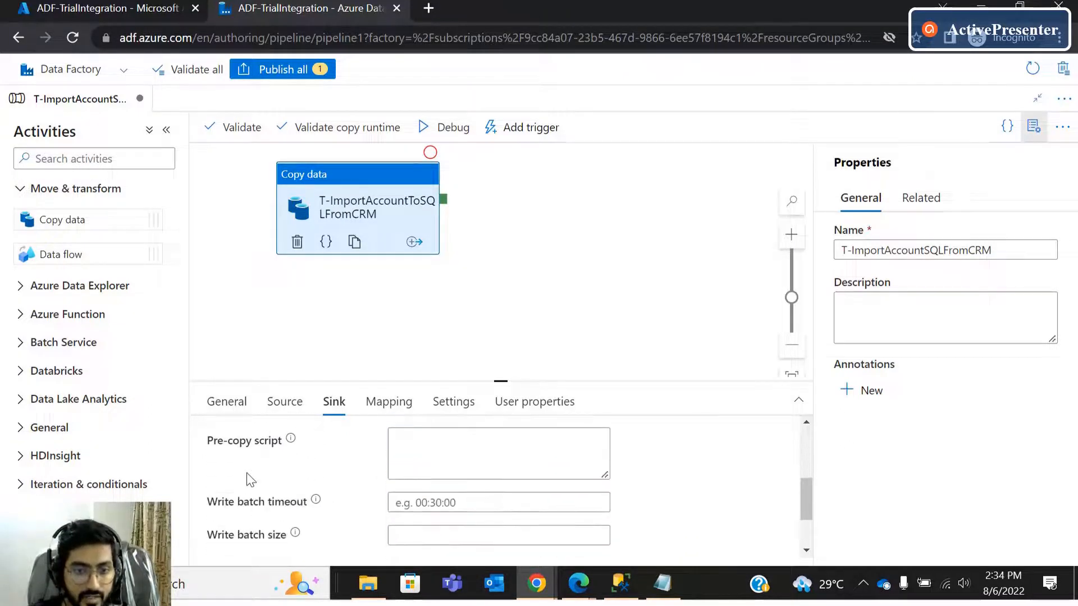
pyautogui.scroll(5, 292, 506)
pyautogui.scroll(-2, 291, 505)
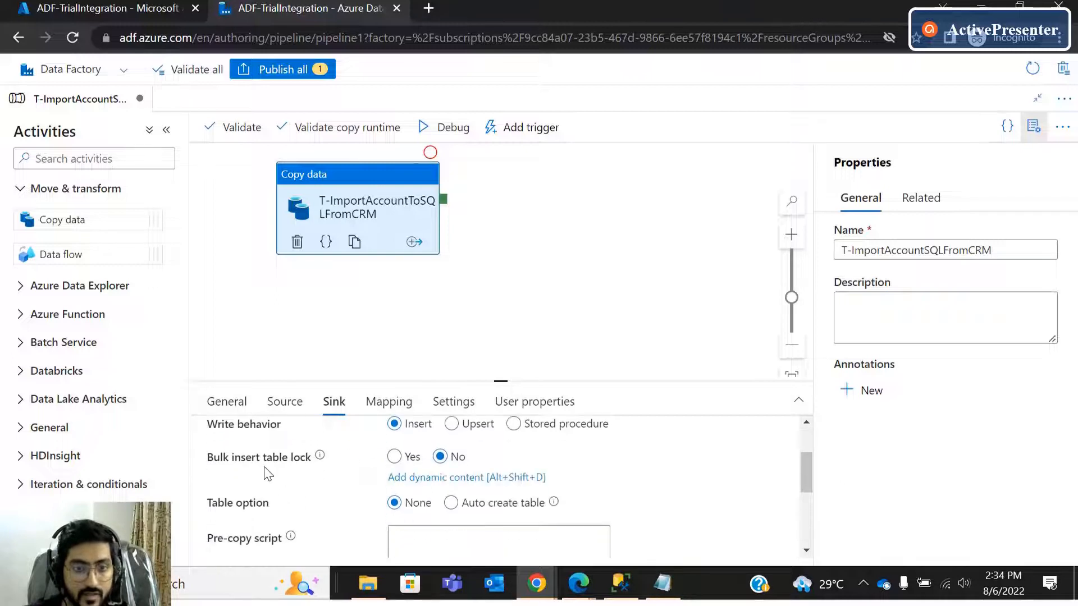
pyautogui.scroll(3, 303, 494)
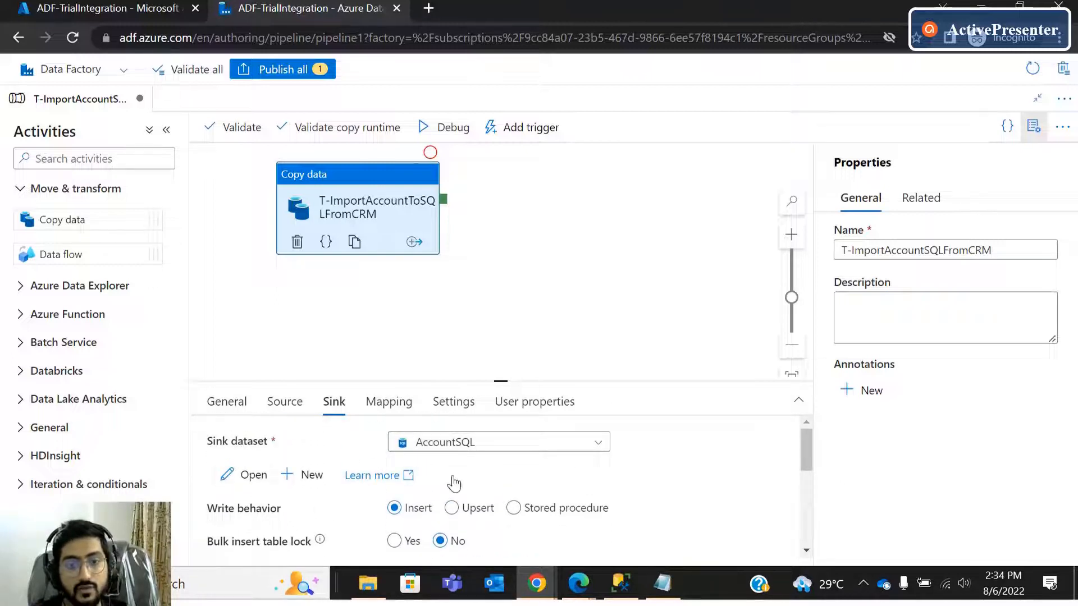
# Inspect the AccountSQL dataset's connection and run select * from account in SQL Server Management Studio to check its target table.
pyautogui.click(244, 476)
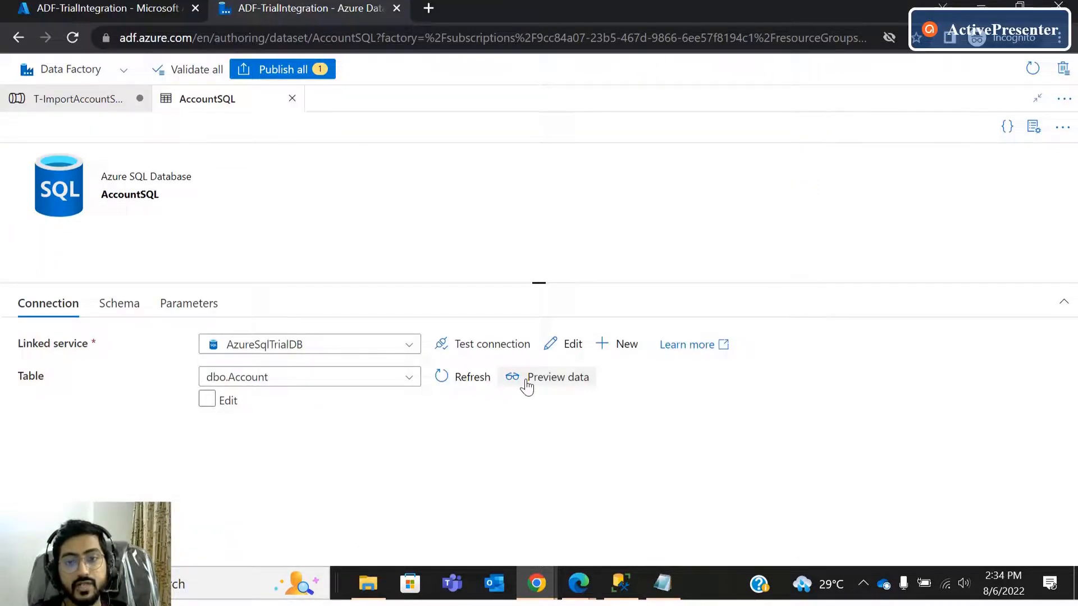
pyautogui.click(619, 583)
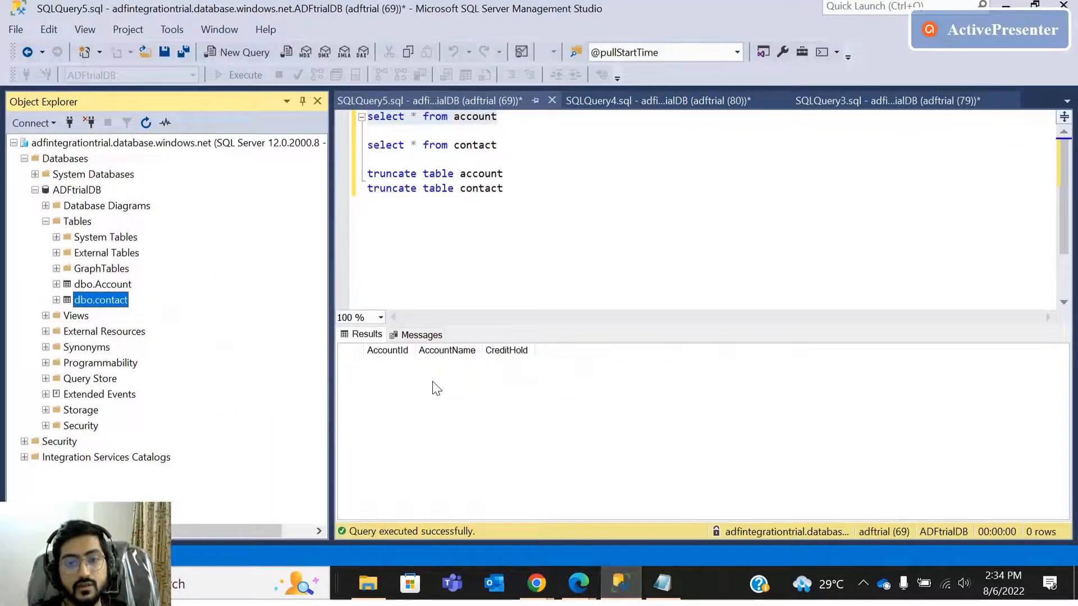
pyautogui.moveTo(511, 121); pyautogui.dragTo(357, 116)
pyautogui.click(243, 75)
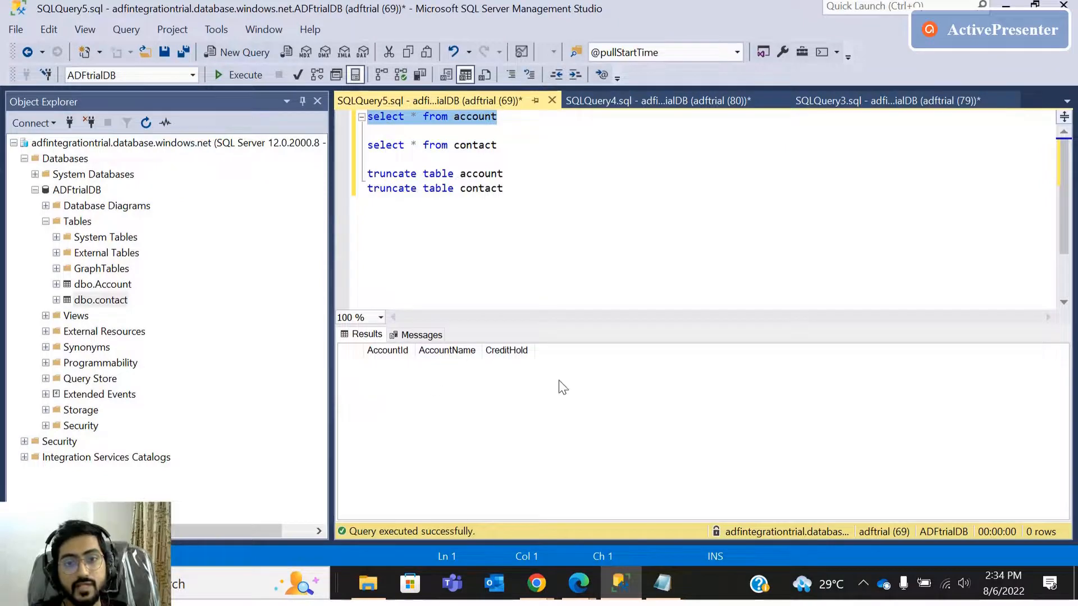
pyautogui.click(1006, 6)
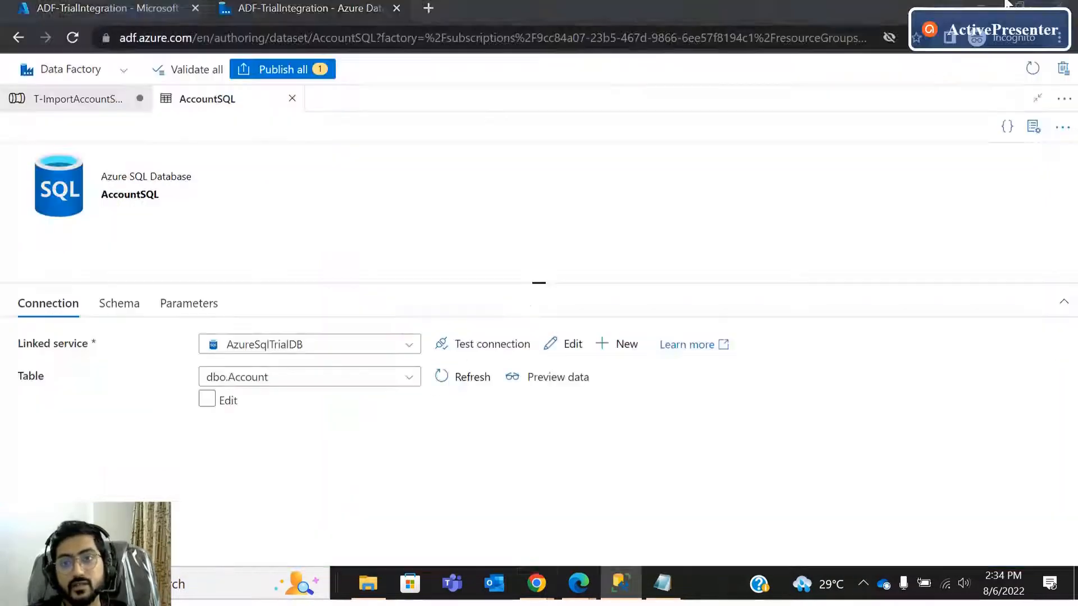
pyautogui.click(292, 102)
# Review the sink's Insert, Upsert and Stored procedure write behavior options.
pyautogui.scroll(-3, 347, 514)
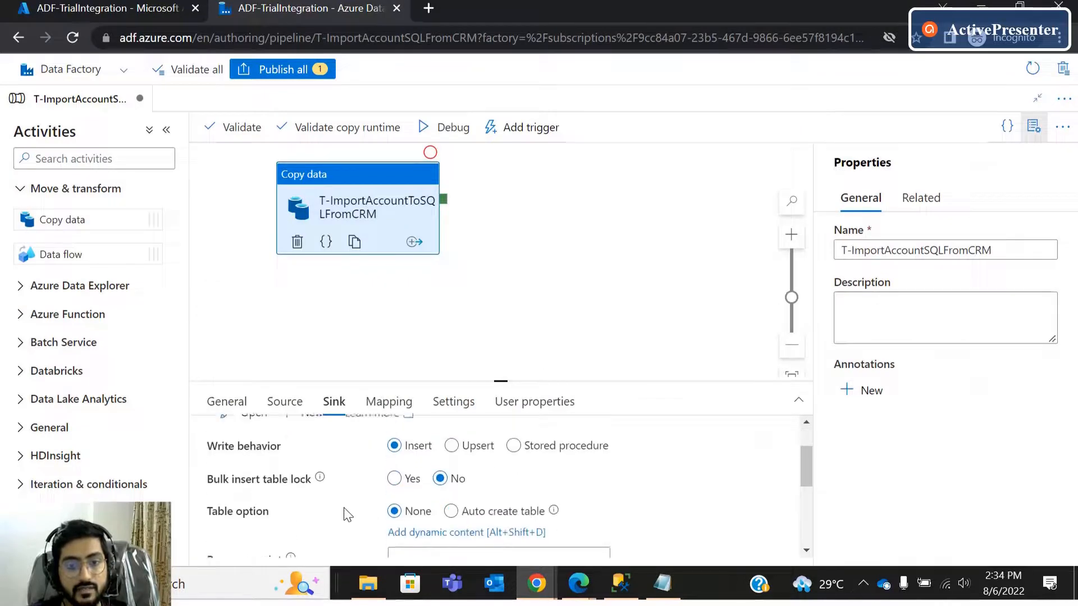
pyautogui.scroll(1, 347, 514)
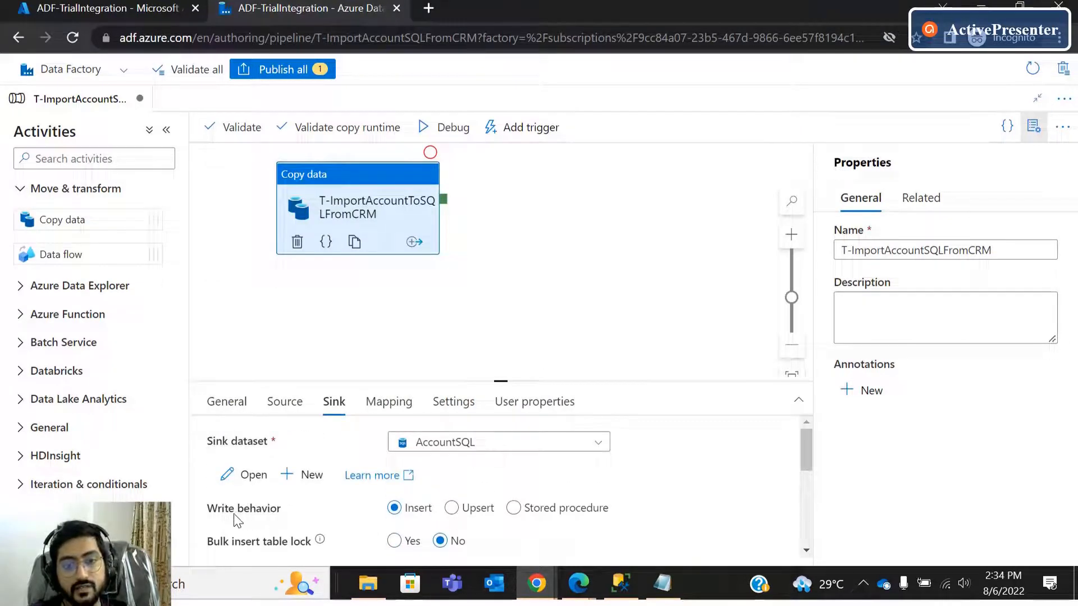
pyautogui.click(472, 510)
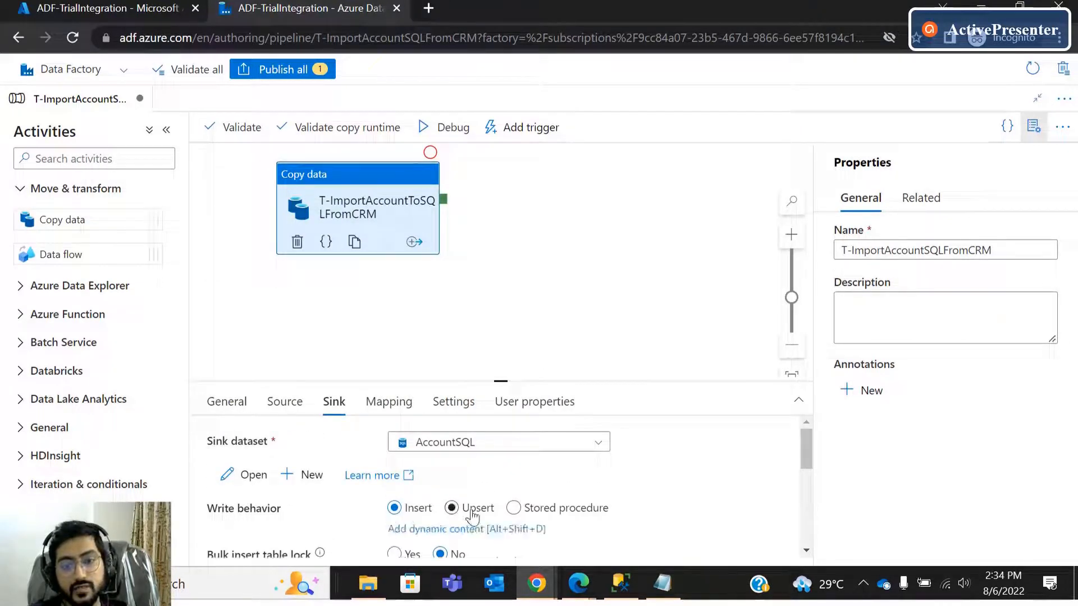
pyautogui.click(512, 509)
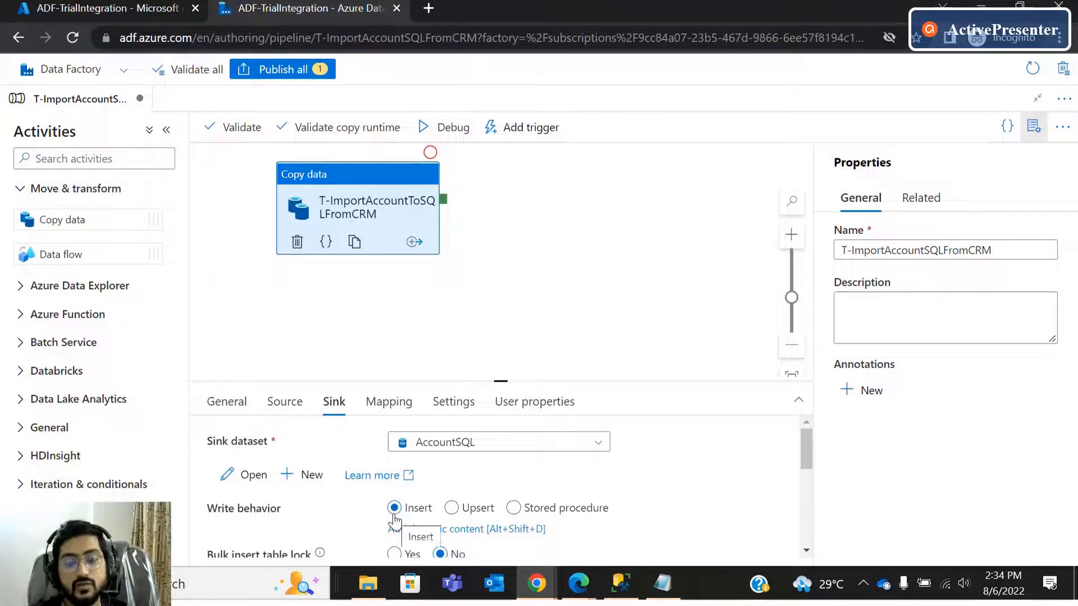
pyautogui.click(118, 8)
pyautogui.click(251, 6)
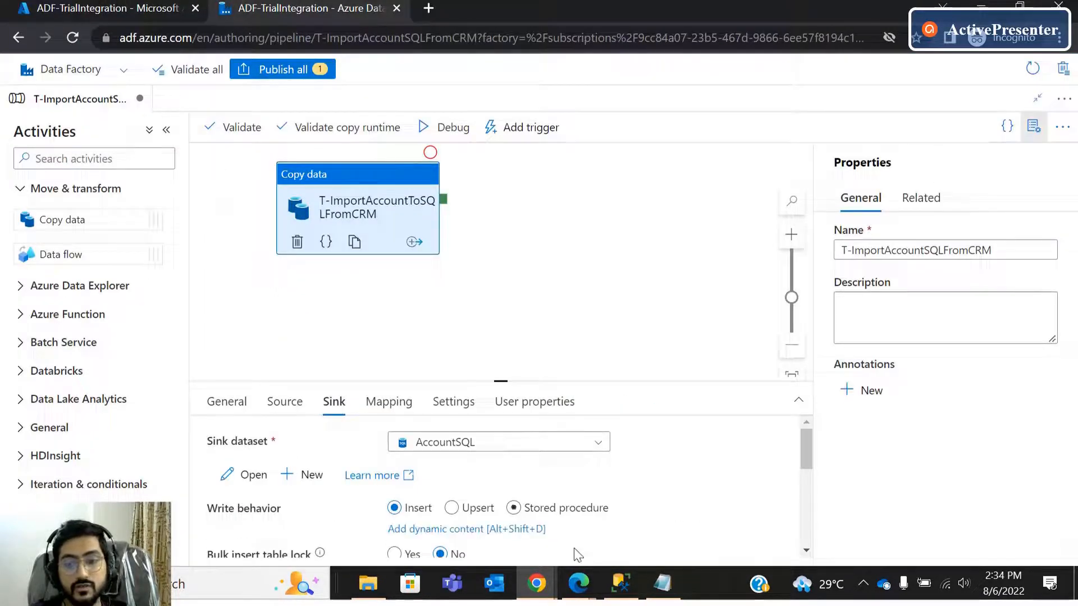
# Check the All Accounts list in Dynamics 365, and set the sink's write behavior to Upsert in Azure Data Factory.
pyautogui.moveTo(586, 589)
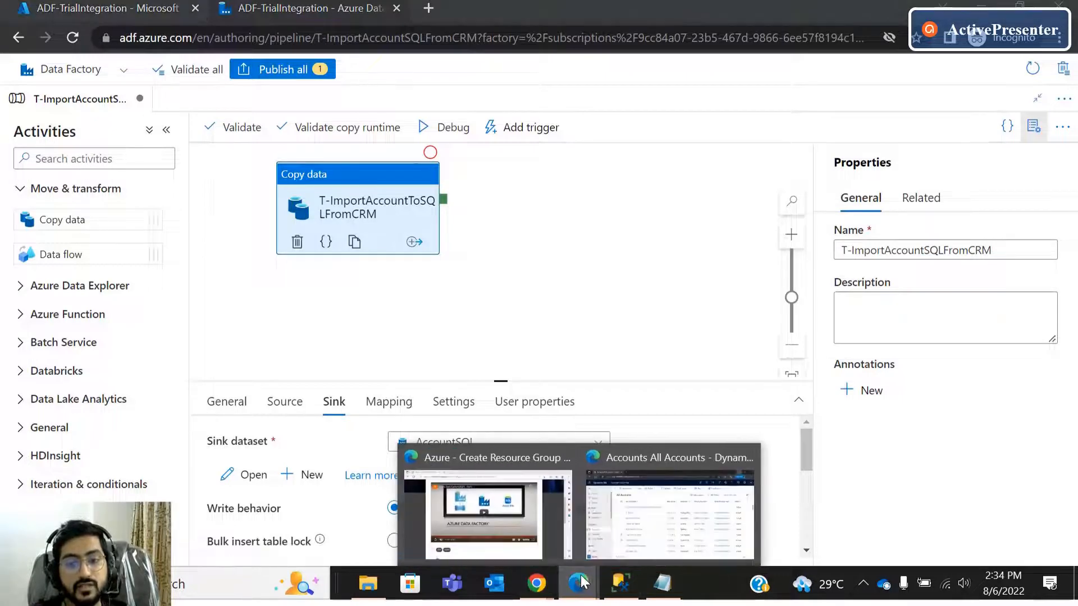
pyautogui.click(623, 510)
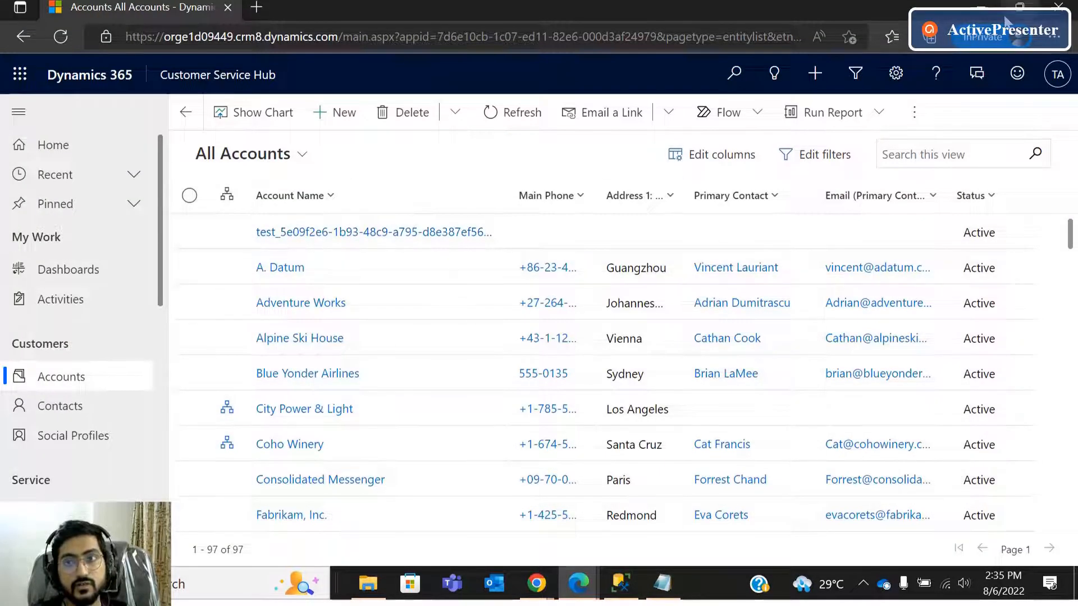
pyautogui.click(980, 6)
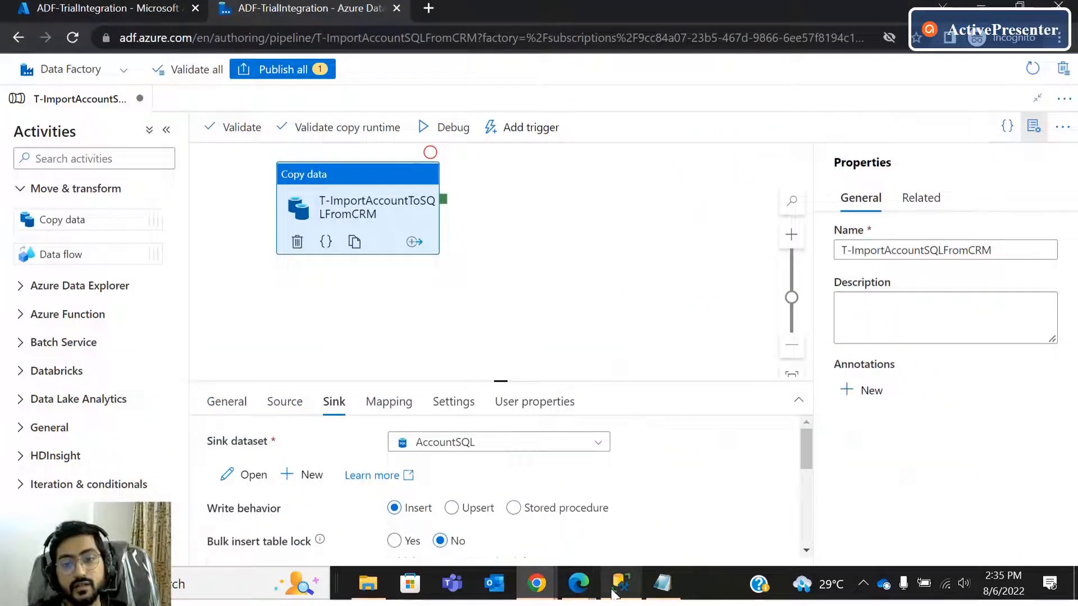
pyautogui.click(465, 513)
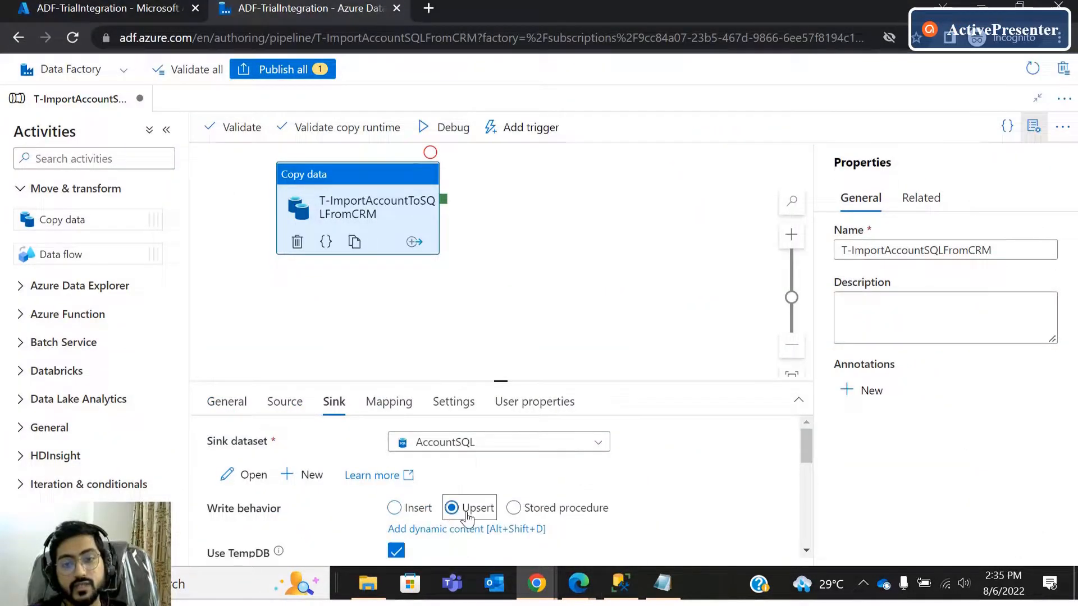
# Compare the account table in SQL Server Management Studio with the All Accounts list in Dynamics 365, and return to the pipeline.
pyautogui.click(620, 584)
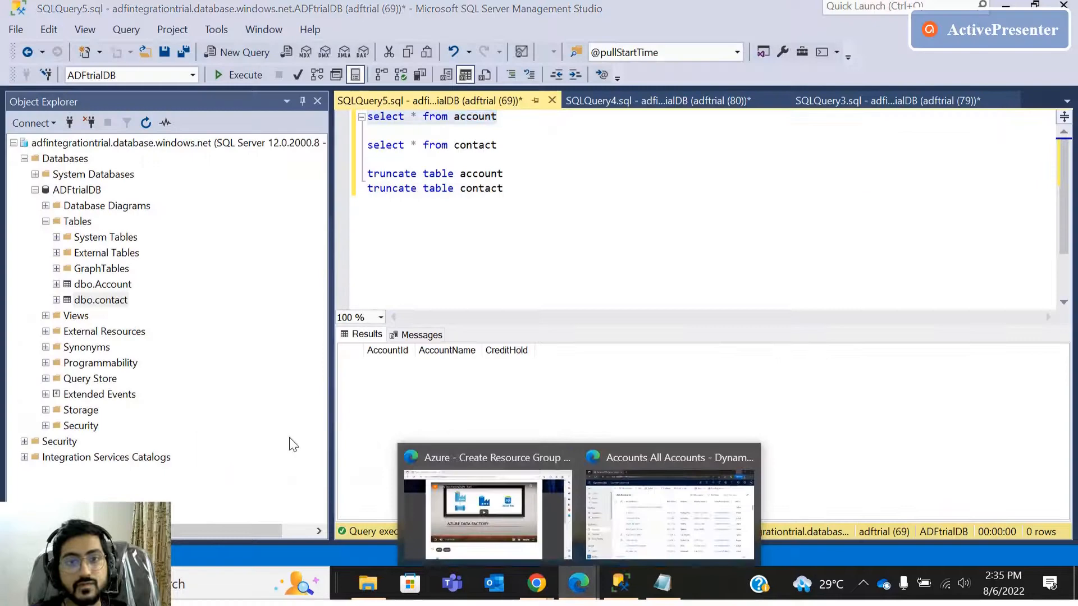
pyautogui.click(624, 524)
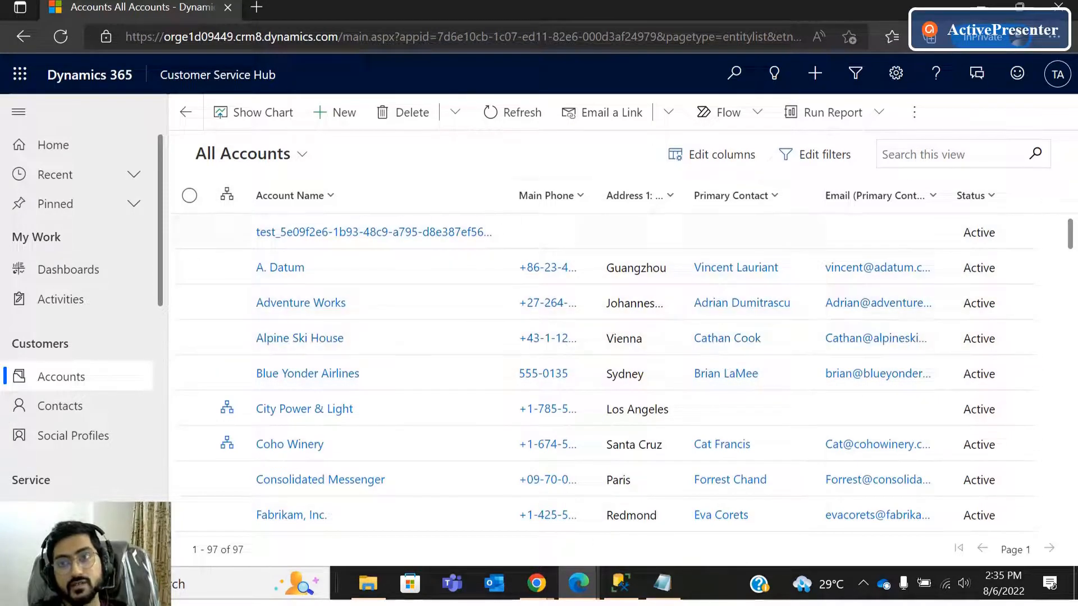
pyautogui.hotkey('alt', 'Tab')
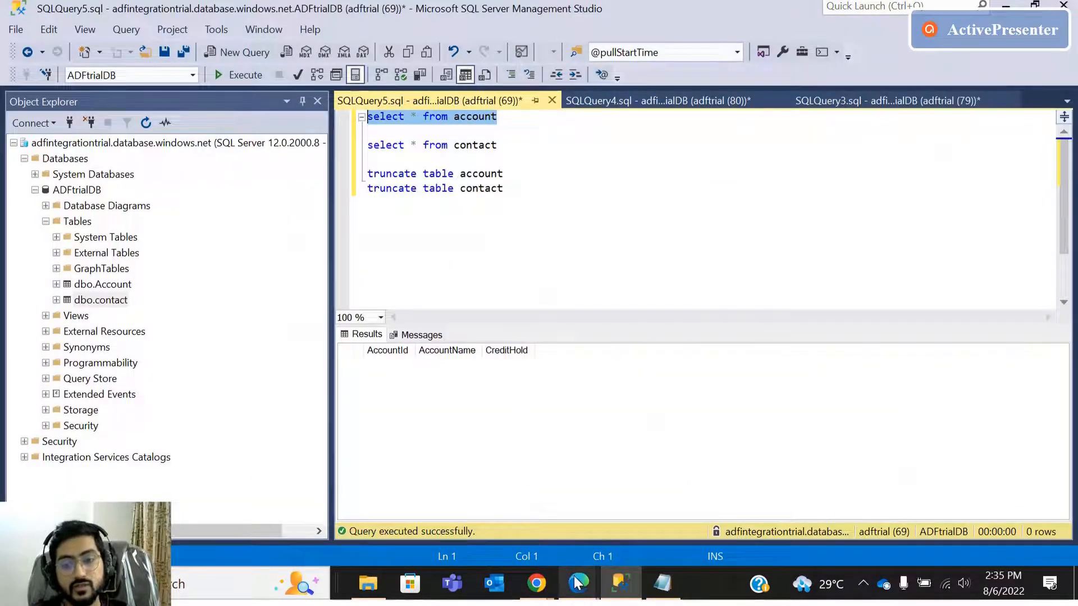
pyautogui.moveTo(536, 584)
pyautogui.click(627, 529)
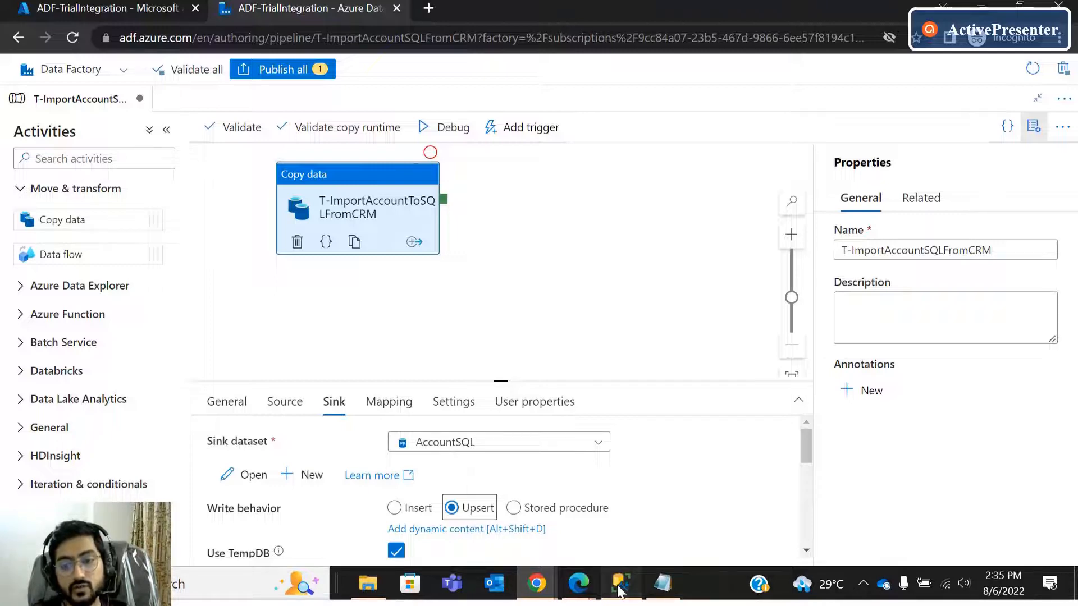
# Check the account query's result columns in SQL Server Management Studio, and return to the Azure Data Factory pipeline.
pyautogui.hotkey('alt', 'Tab')
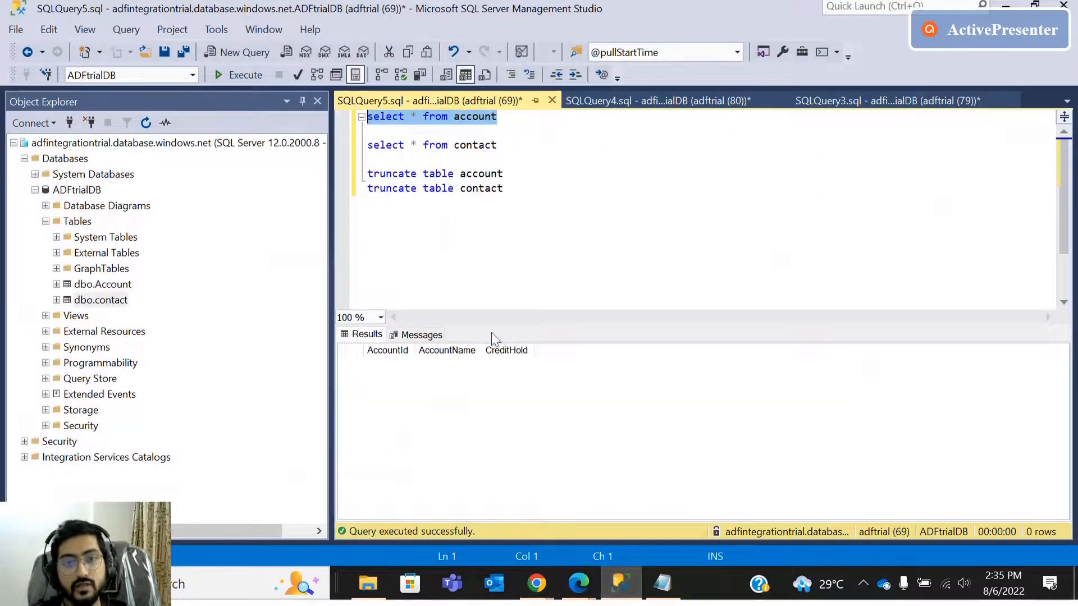
pyautogui.click(397, 358)
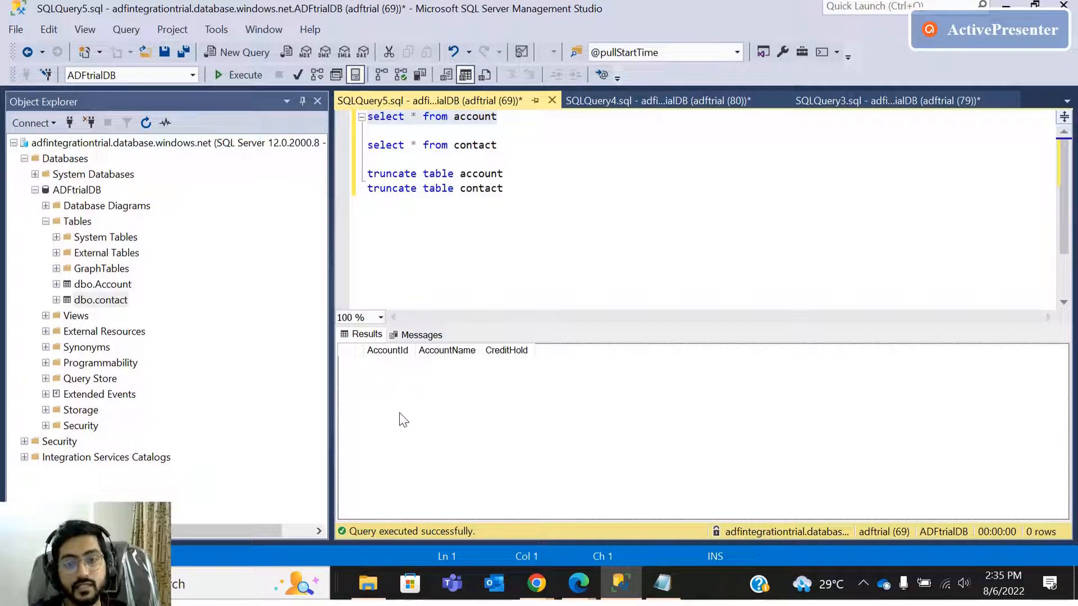
pyautogui.click(1005, 6)
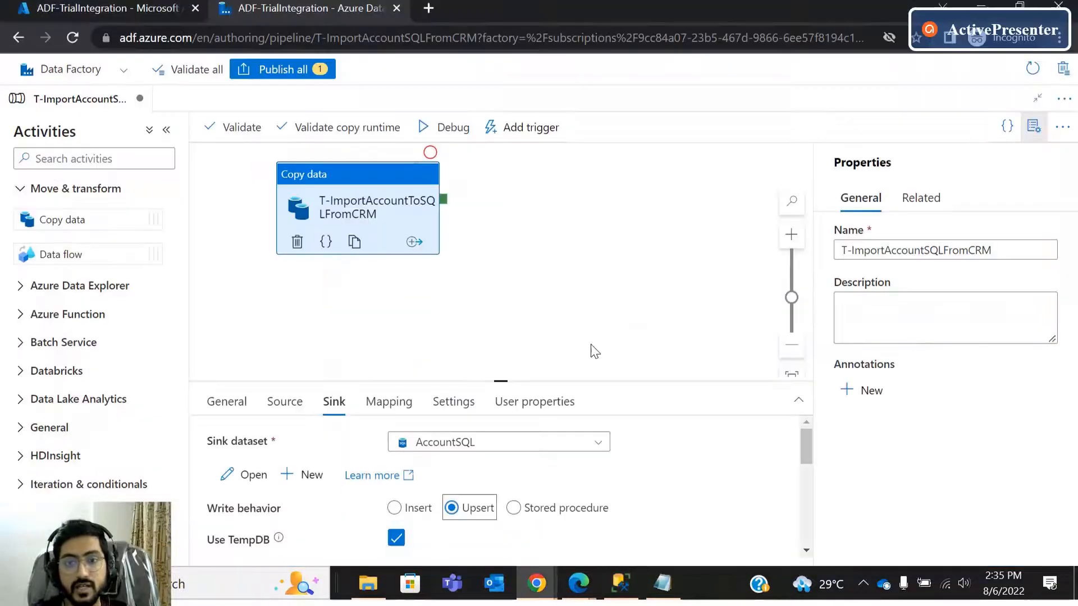
# Add a key column entry to the sink's upsert settings and open its list of available columns.
pyautogui.scroll(-1, 453, 507)
pyautogui.scroll(-2, 457, 498)
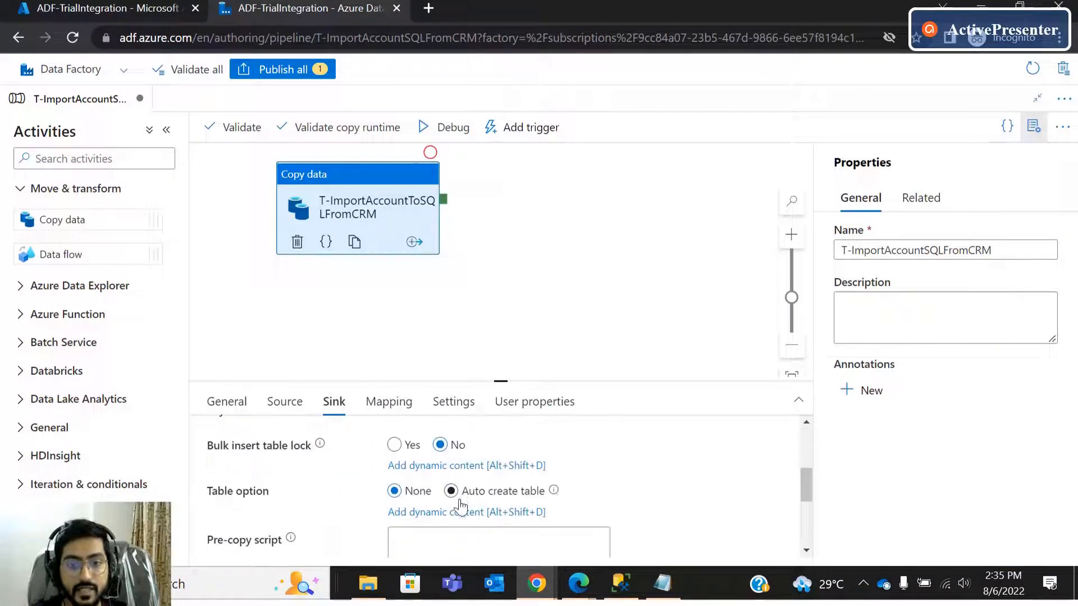
pyautogui.scroll(2, 461, 508)
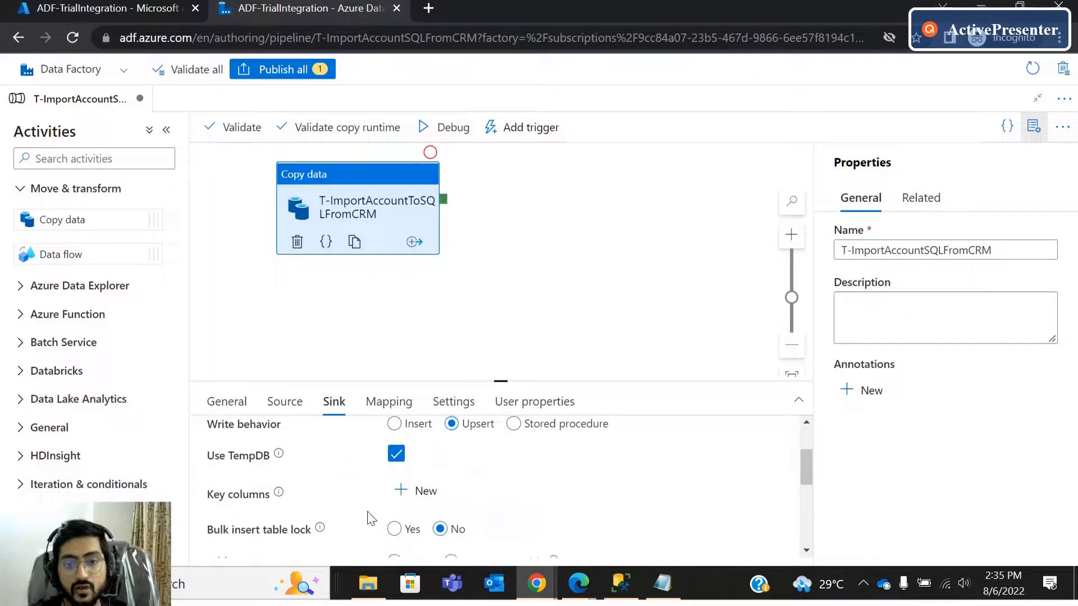
pyautogui.click(426, 506)
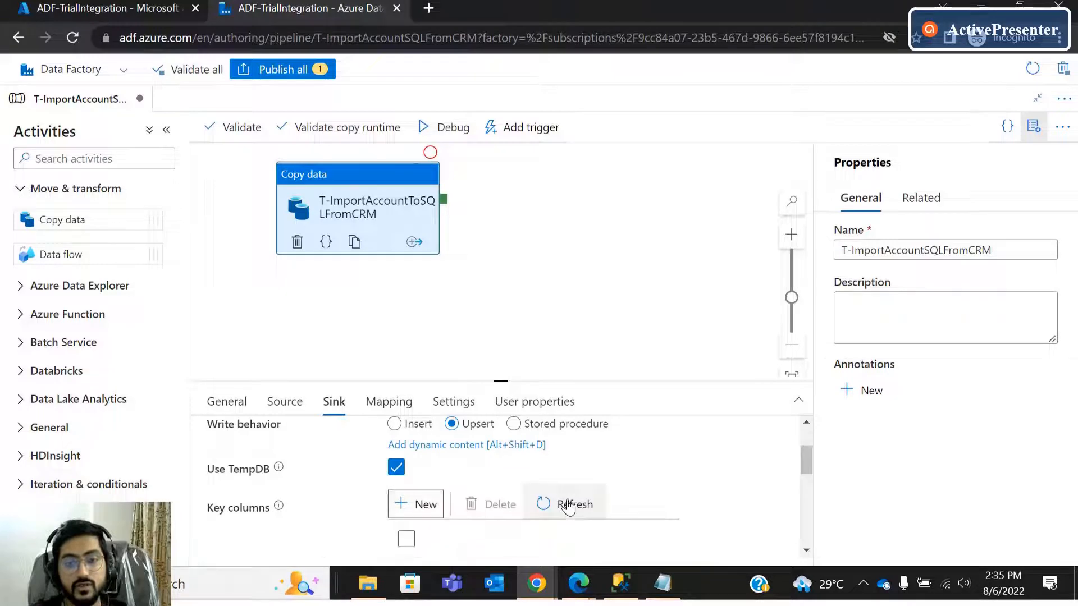
pyautogui.scroll(-1, 486, 498)
pyautogui.click(619, 485)
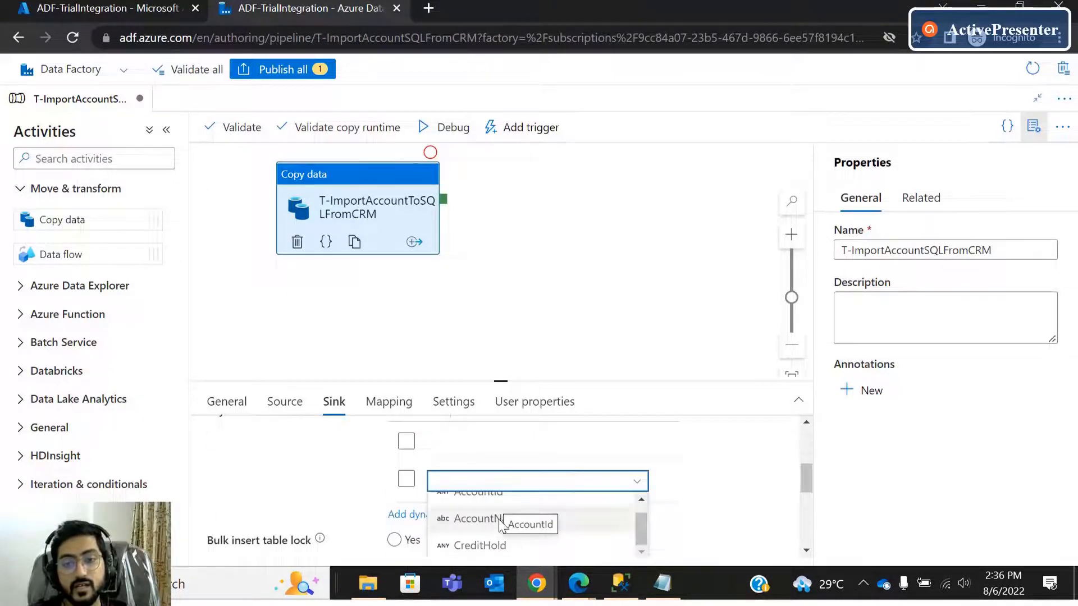
# Check the account table's columns in SQL Server Management Studio, and set the sink's new key column to AccountId in Azure Data Factory.
pyautogui.click(620, 583)
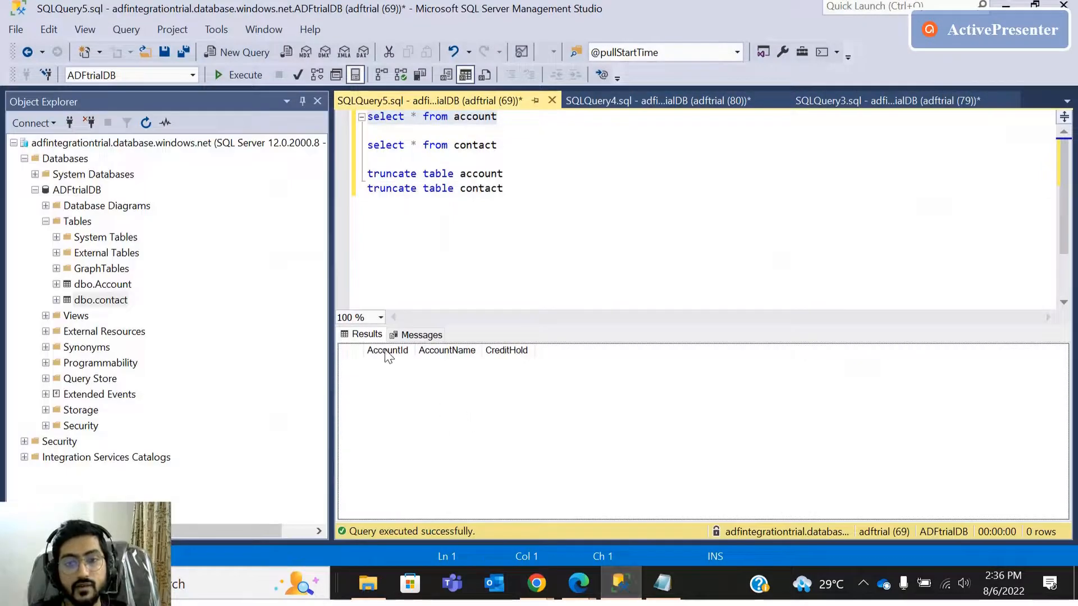
pyautogui.click(618, 583)
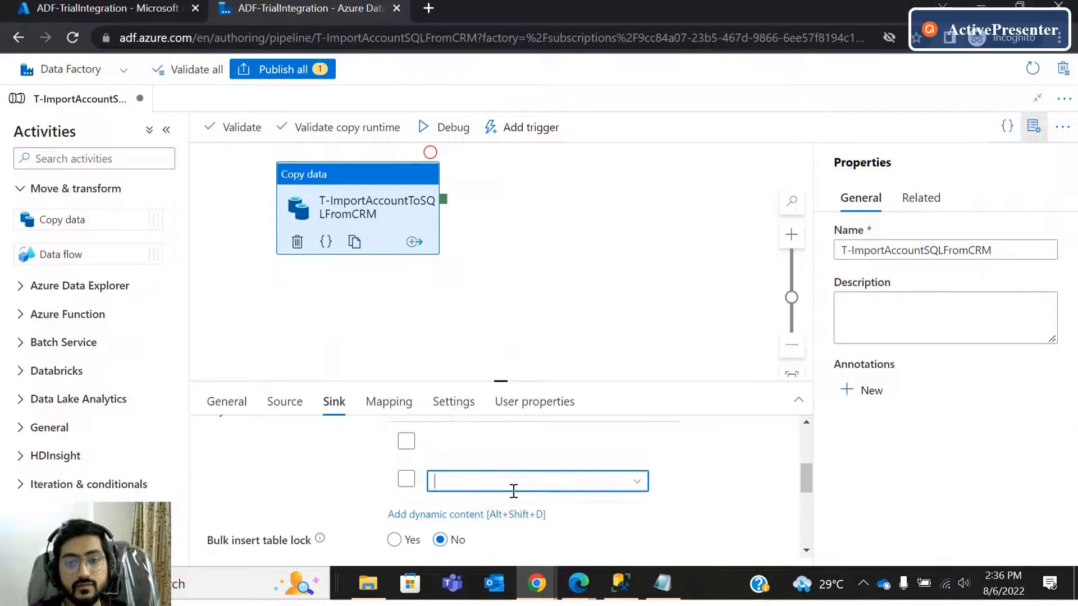
pyautogui.click(637, 484)
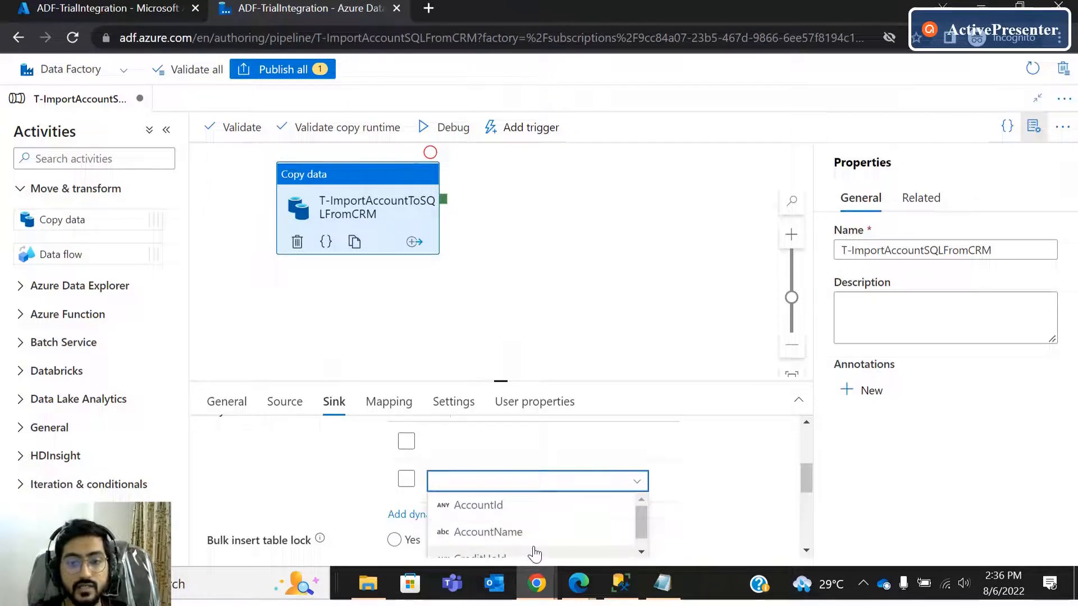
pyautogui.scroll(-1, 494, 521)
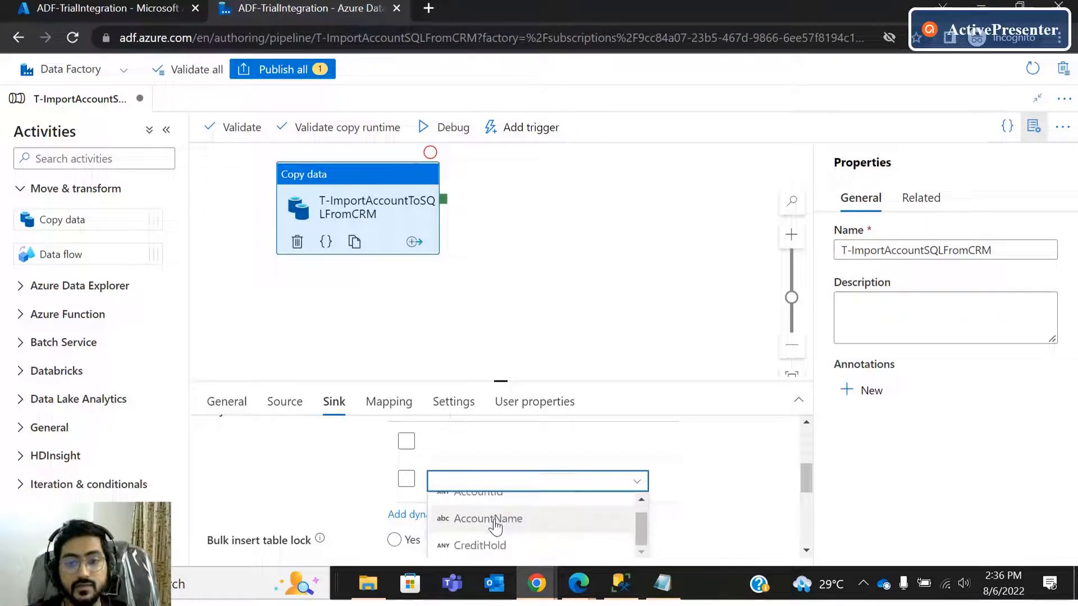
pyautogui.scroll(1, 493, 517)
pyautogui.click(494, 507)
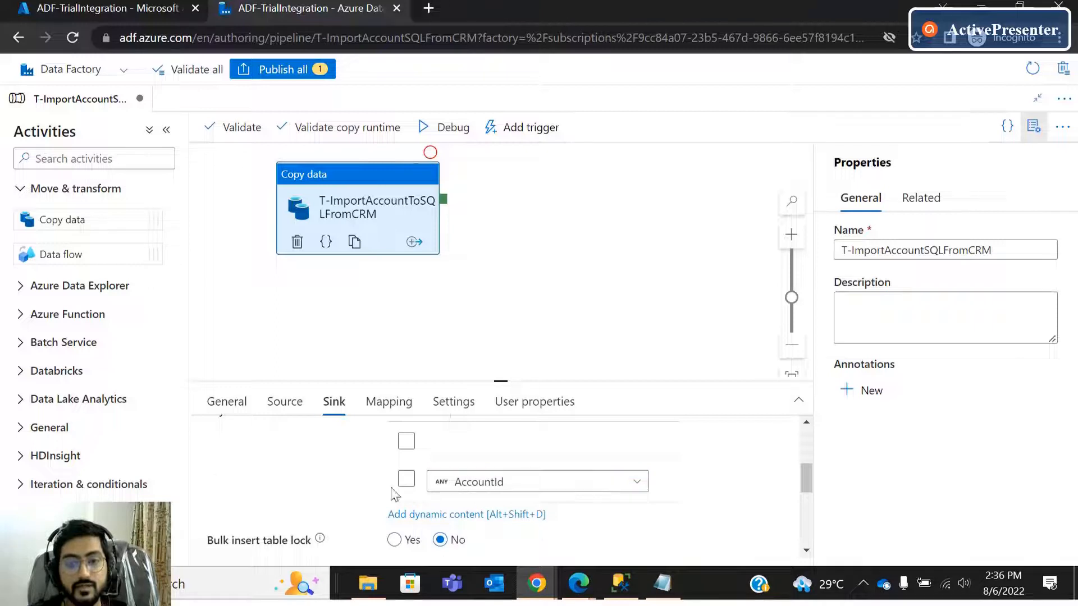
# Review the sink's write behavior, key columns, bulk insert table lock, table option and pre-copy script settings.
pyautogui.scroll(2, 354, 475)
pyautogui.scroll(2, 469, 473)
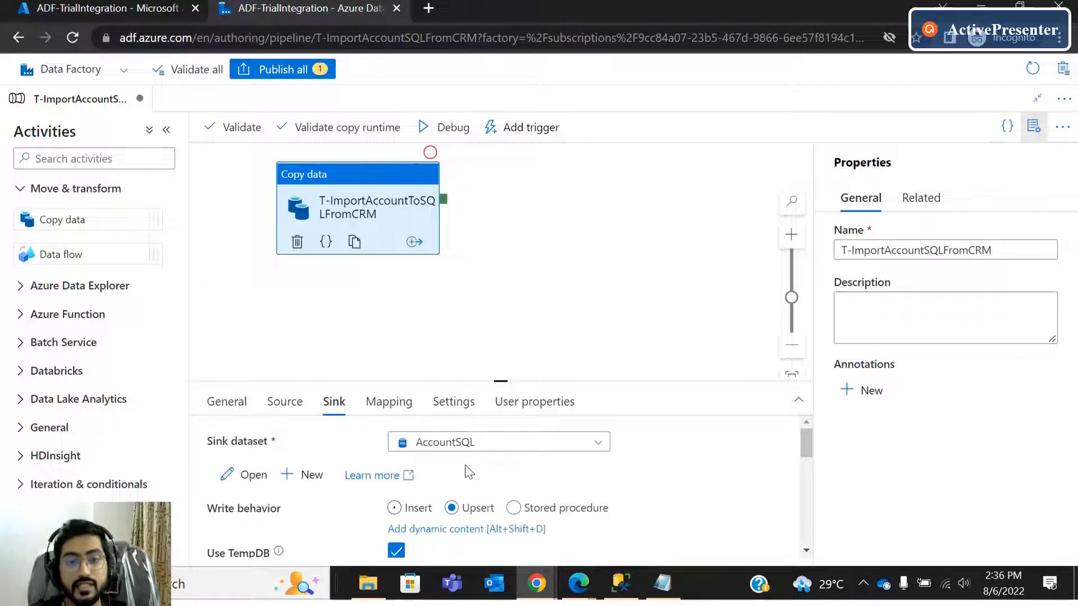
pyautogui.scroll(-2, 473, 493)
pyautogui.scroll(-2, 483, 497)
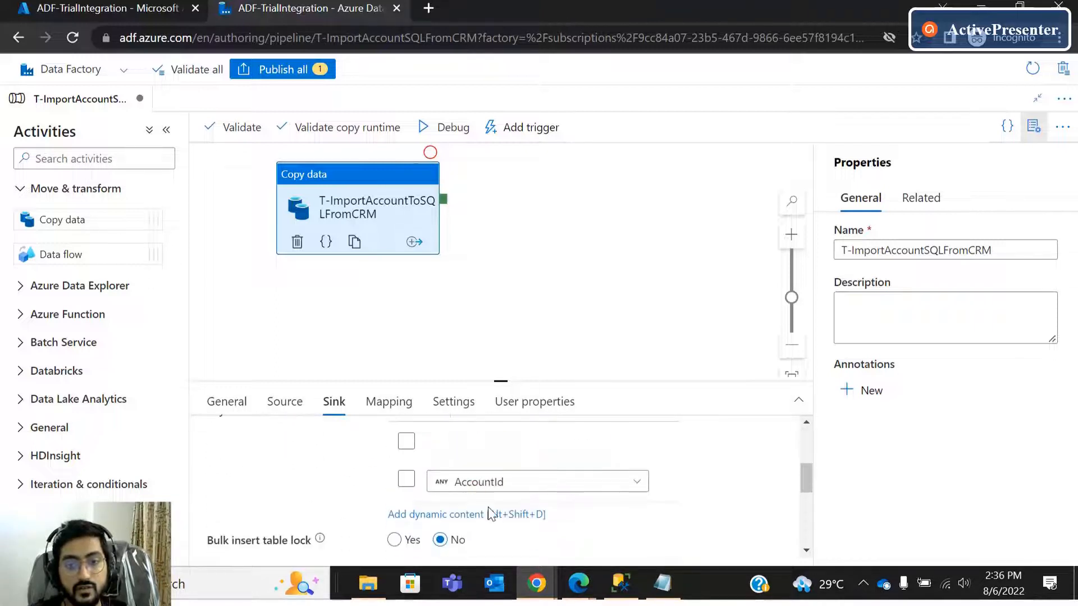
pyautogui.scroll(1, 490, 511)
pyautogui.scroll(2, 493, 514)
pyautogui.scroll(-3, 541, 491)
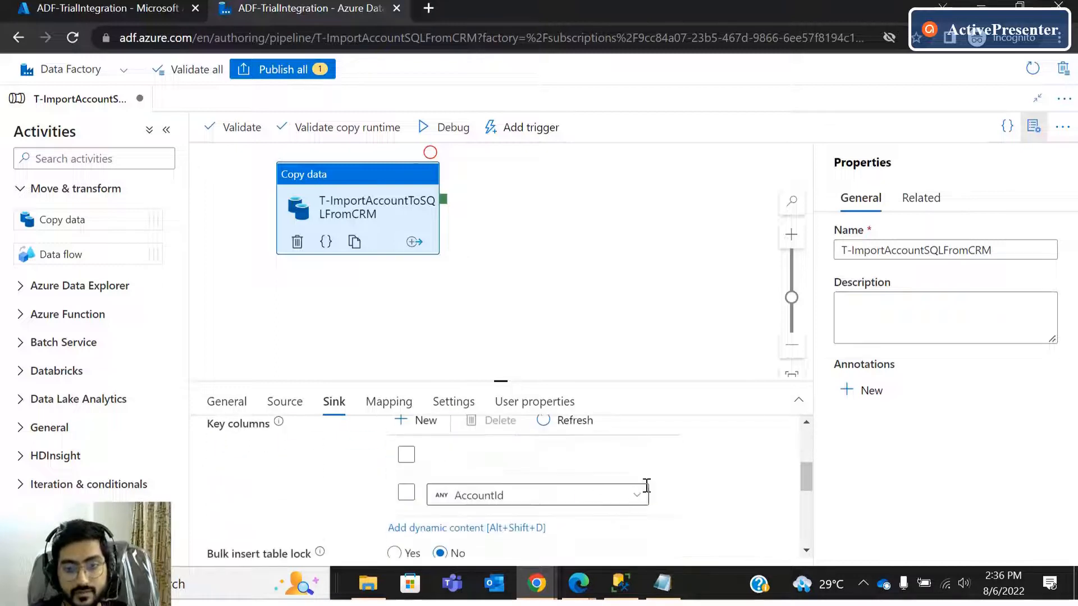
pyautogui.moveTo(806, 476); pyautogui.dragTo(803, 492)
pyautogui.moveTo(319, 450)
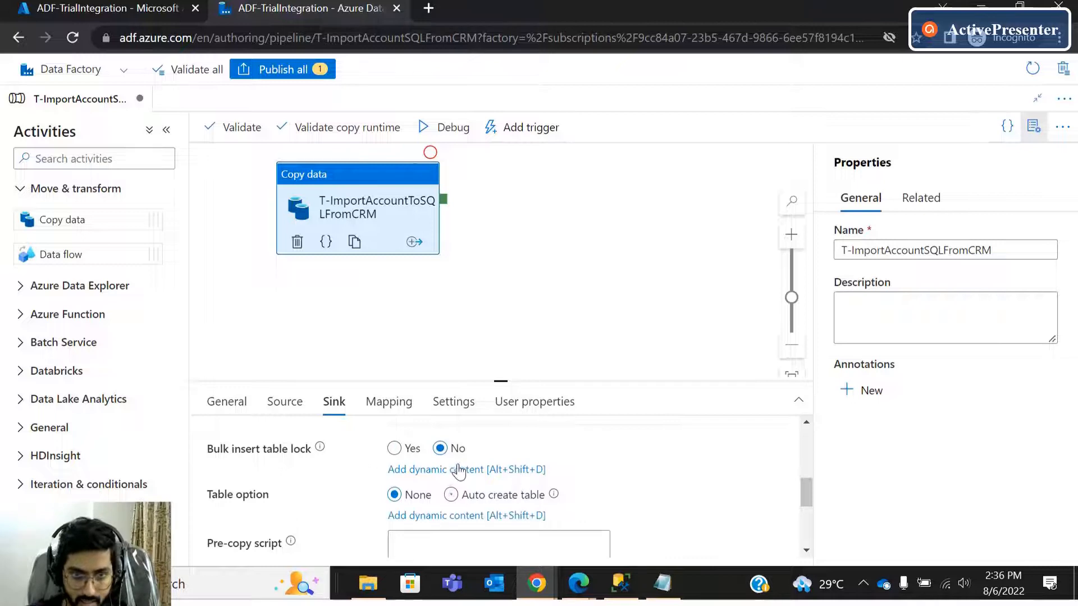
pyautogui.scroll(-1, 303, 488)
pyautogui.scroll(1, 280, 483)
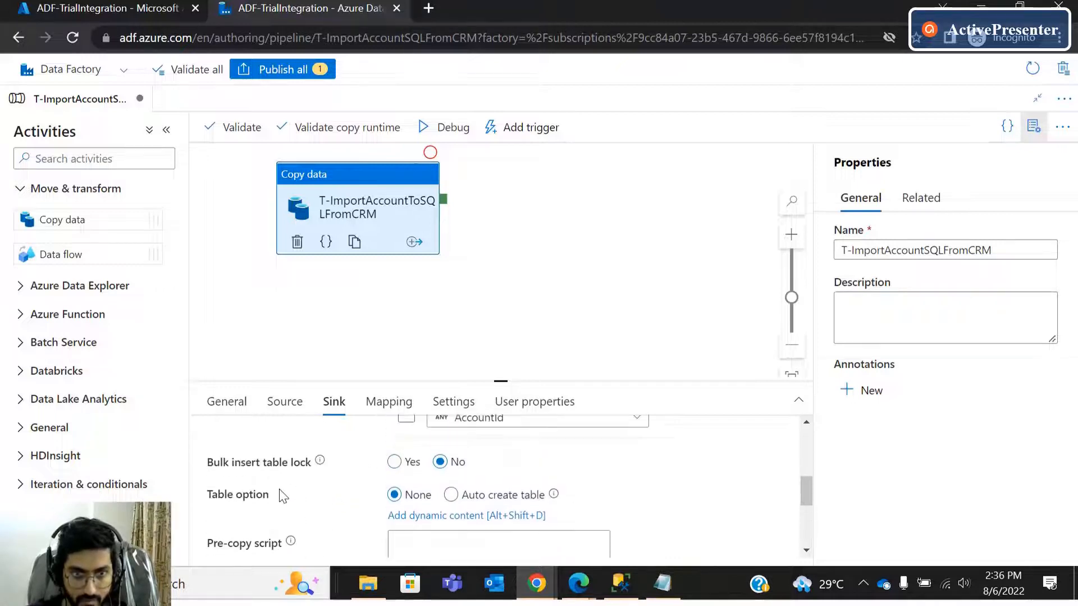
pyautogui.scroll(-1, 289, 505)
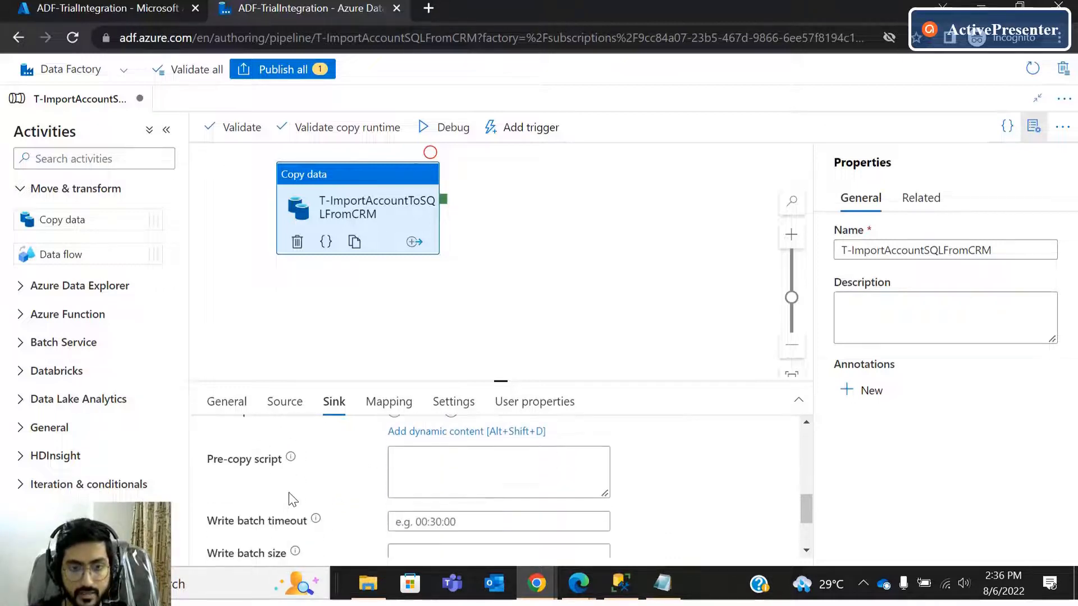
pyautogui.scroll(1, 359, 499)
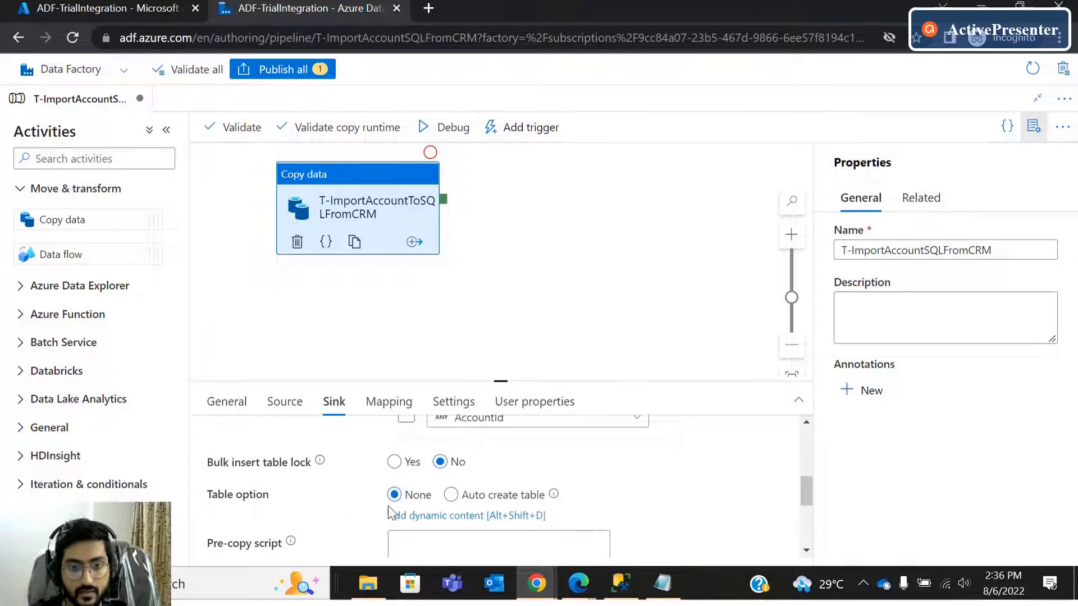
# Review the None and Auto create table options against the existing account table in SQL Server Management Studio, and return to the sink settings.
pyautogui.click(474, 501)
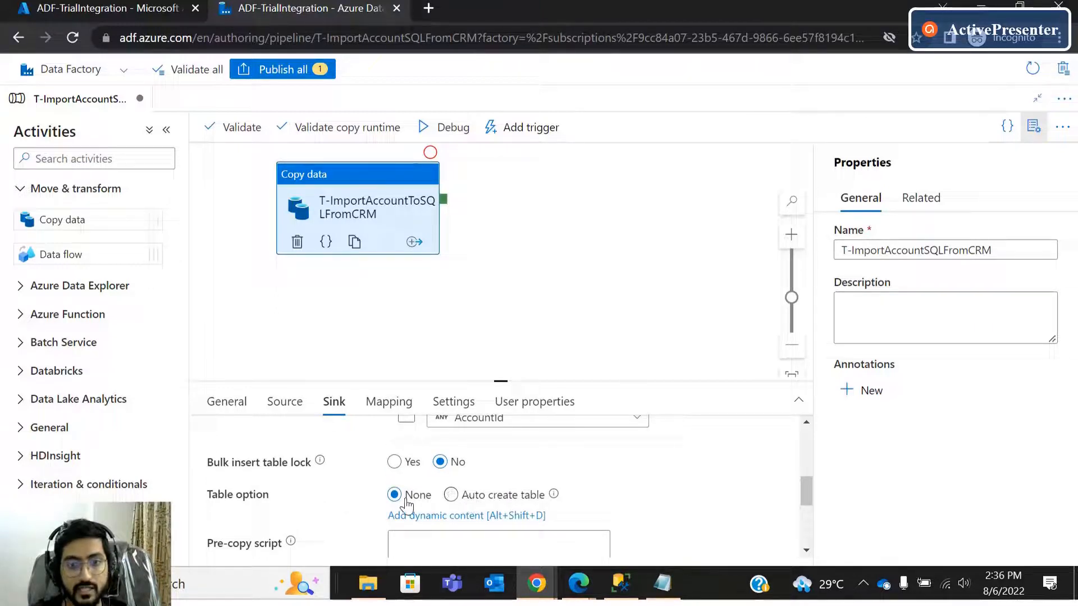
pyautogui.click(620, 583)
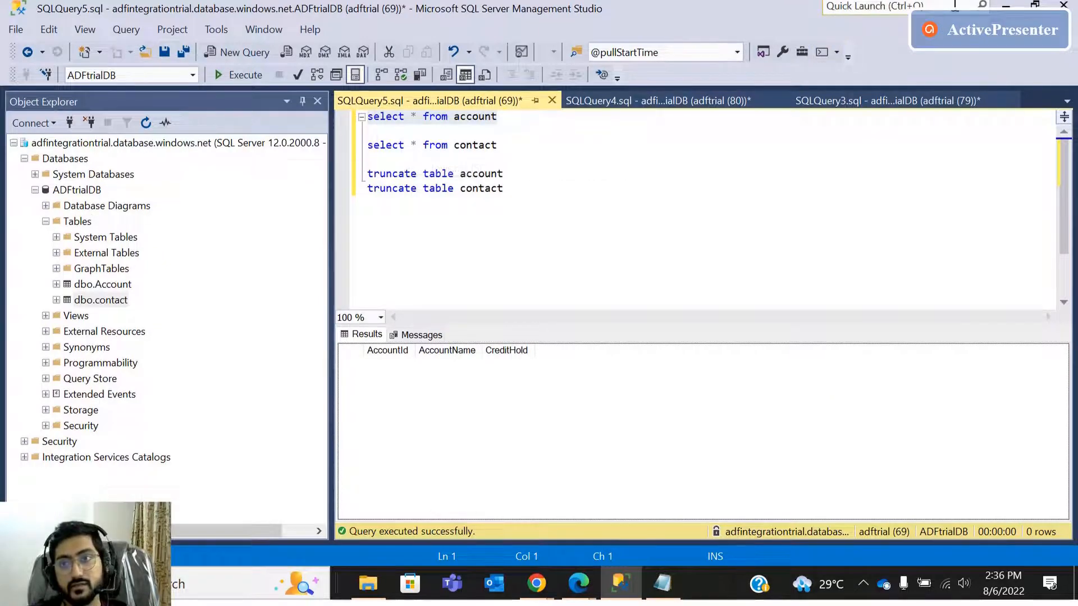
pyautogui.click(1005, 6)
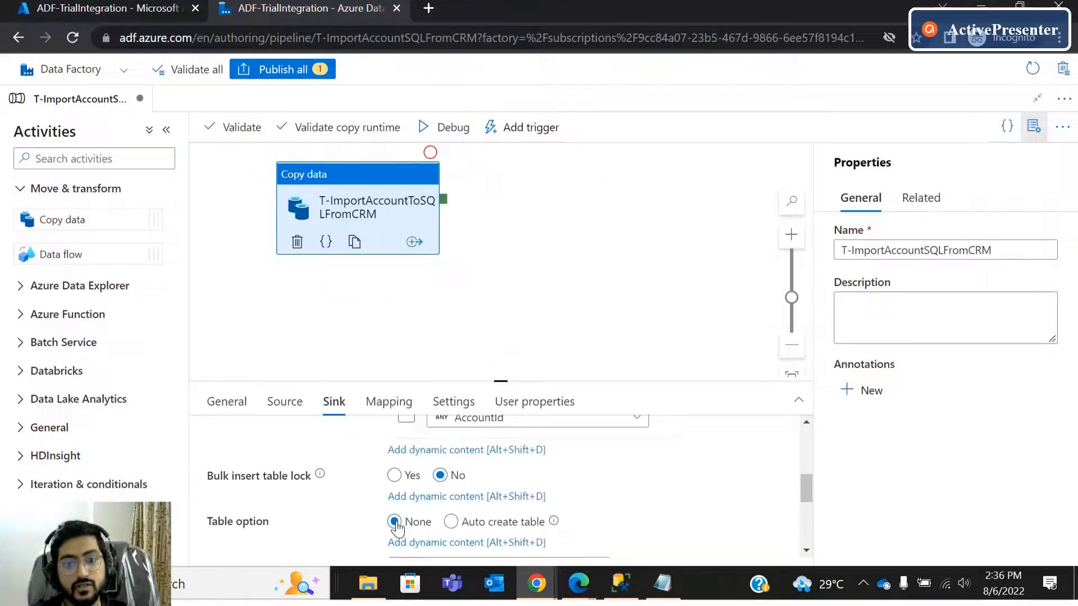
# Enter truncate table account as the sink's pre-copy script.
pyautogui.scroll(-2, 649, 511)
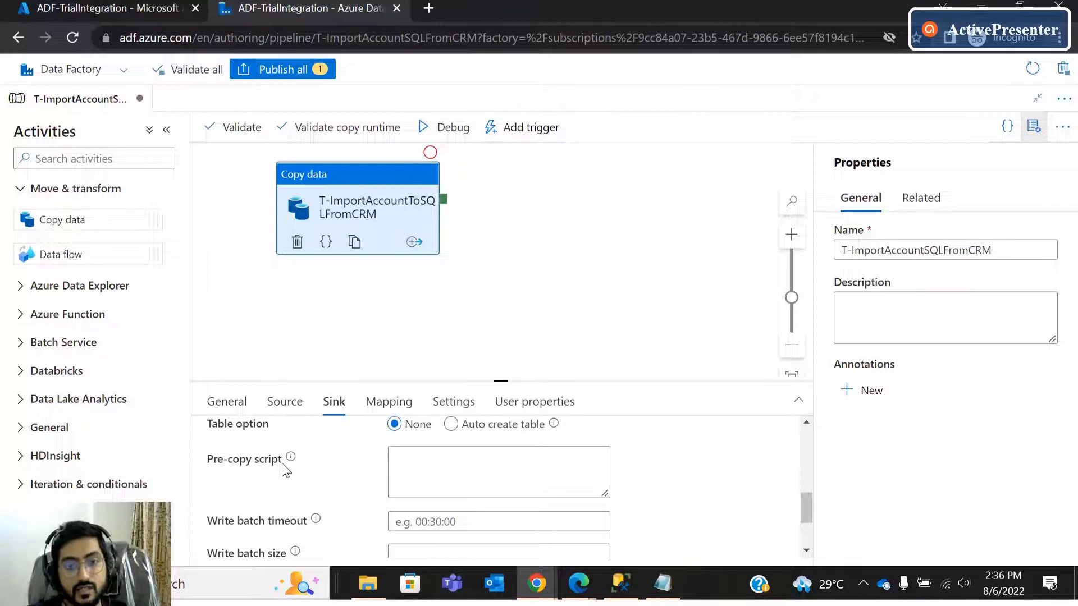
pyautogui.moveTo(280, 462); pyautogui.dragTo(220, 480)
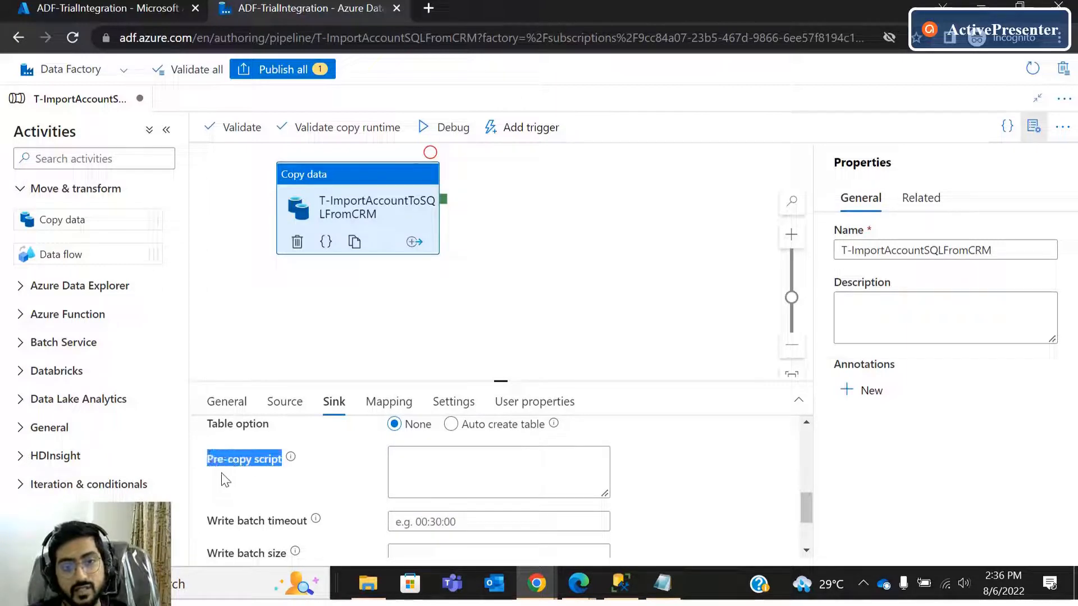
pyautogui.click(218, 468)
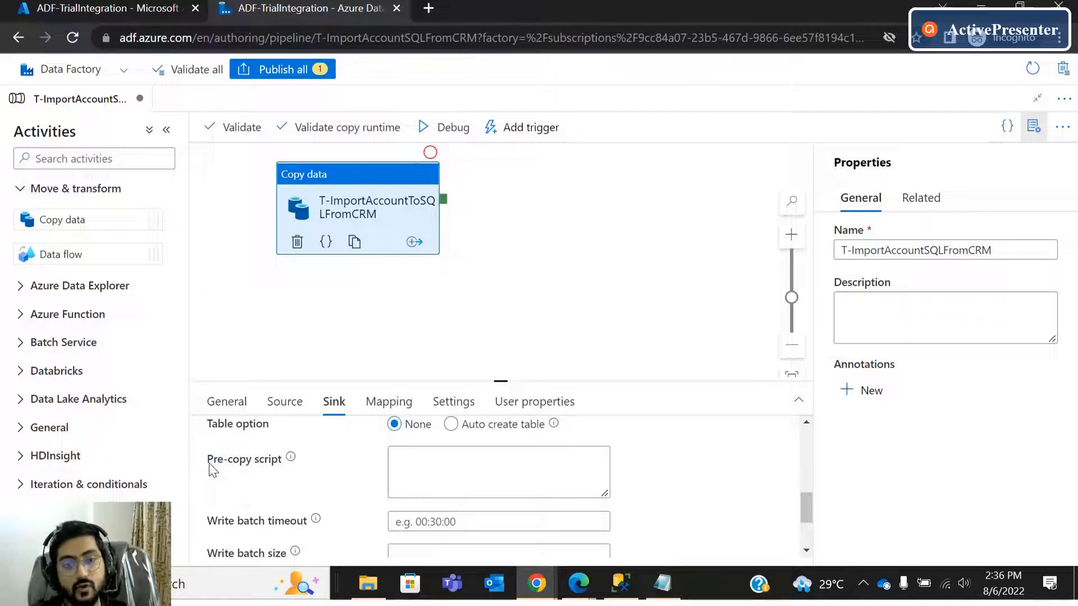
pyautogui.moveTo(212, 468); pyautogui.dragTo(276, 471)
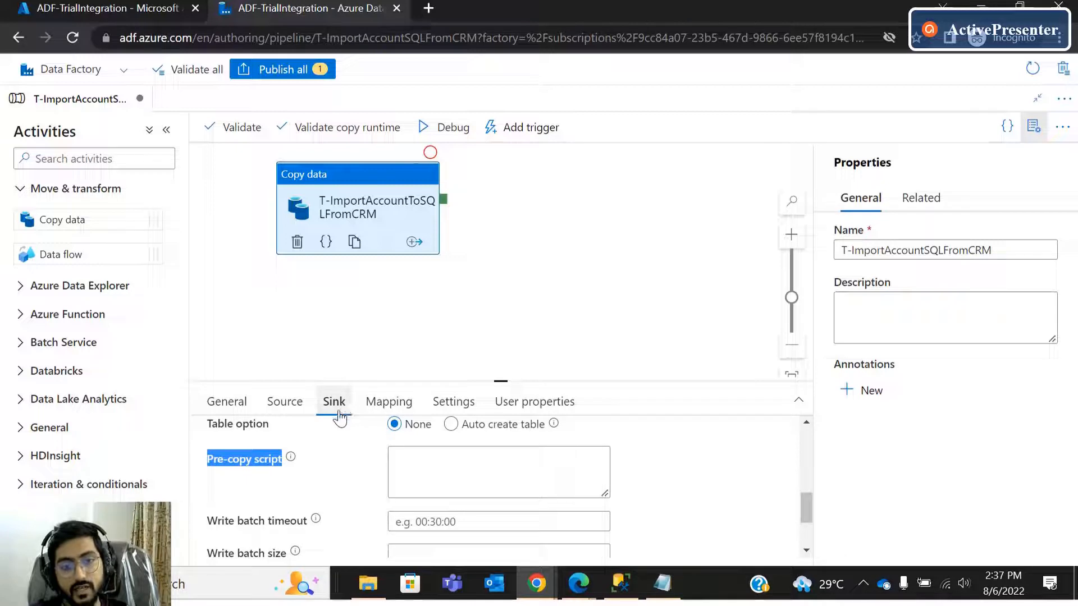
pyautogui.click(298, 507)
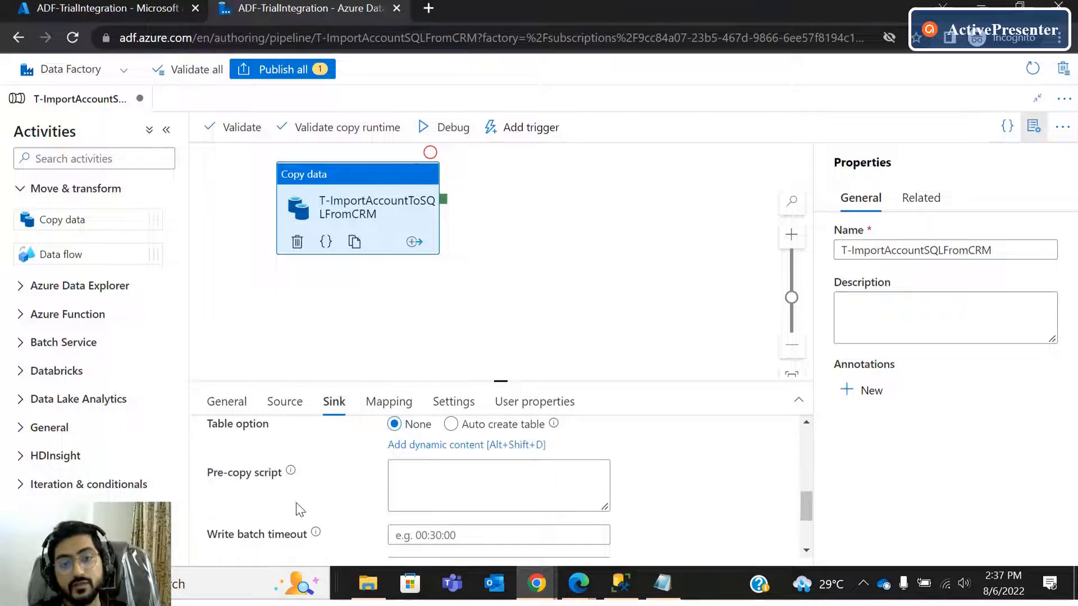
pyautogui.click(404, 472)
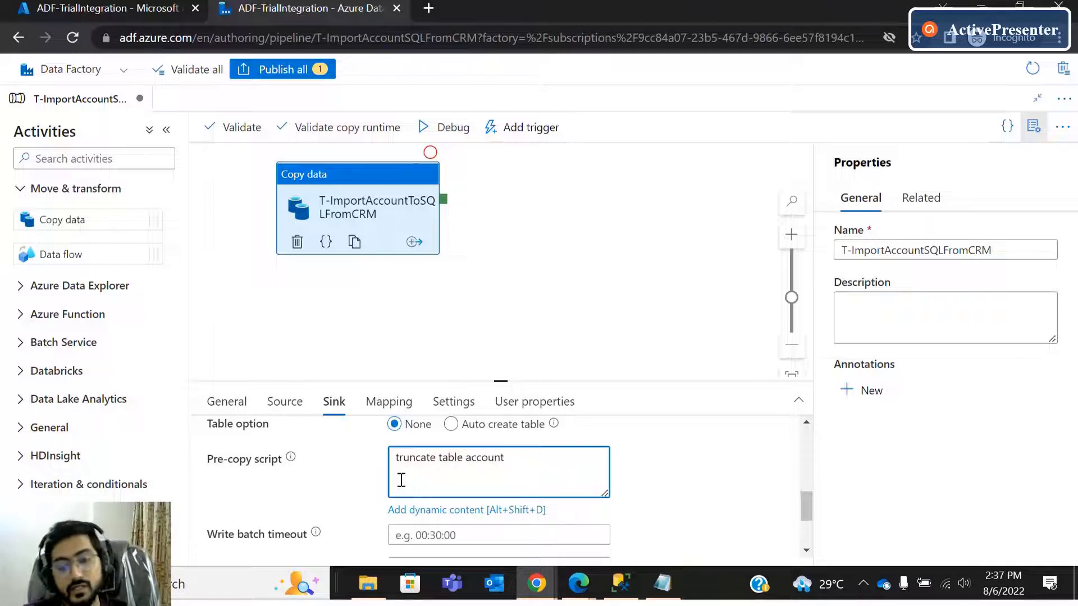
pyautogui.click(352, 490)
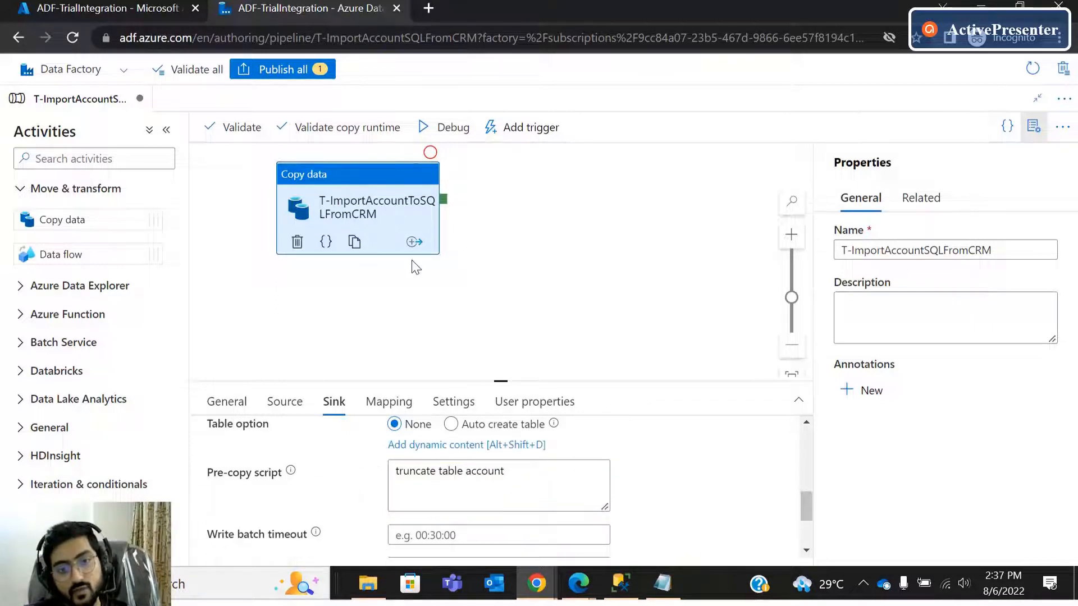
# Review the pre-copy script against the account table in SQL Server Management Studio, and recheck the sink's settings in Azure Data Factory.
pyautogui.moveTo(525, 459); pyautogui.dragTo(388, 465)
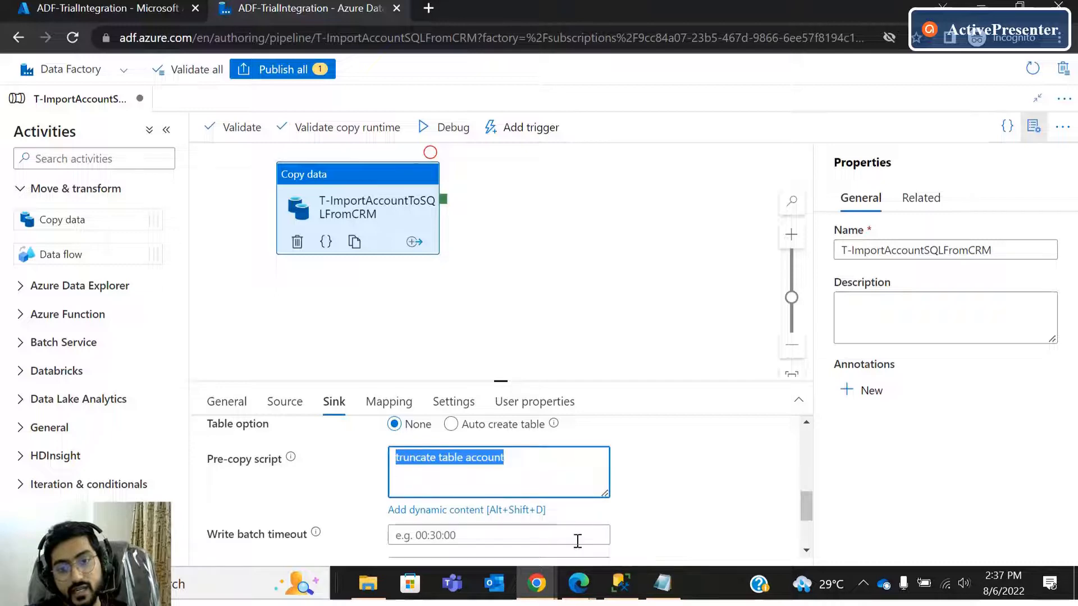
pyautogui.click(620, 583)
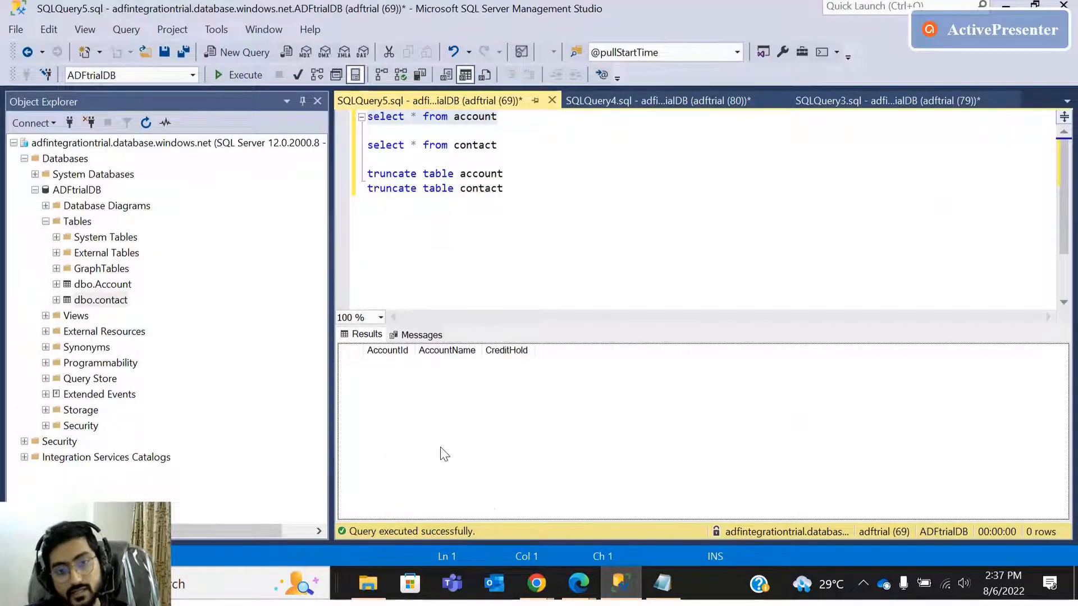
pyautogui.click(1006, 6)
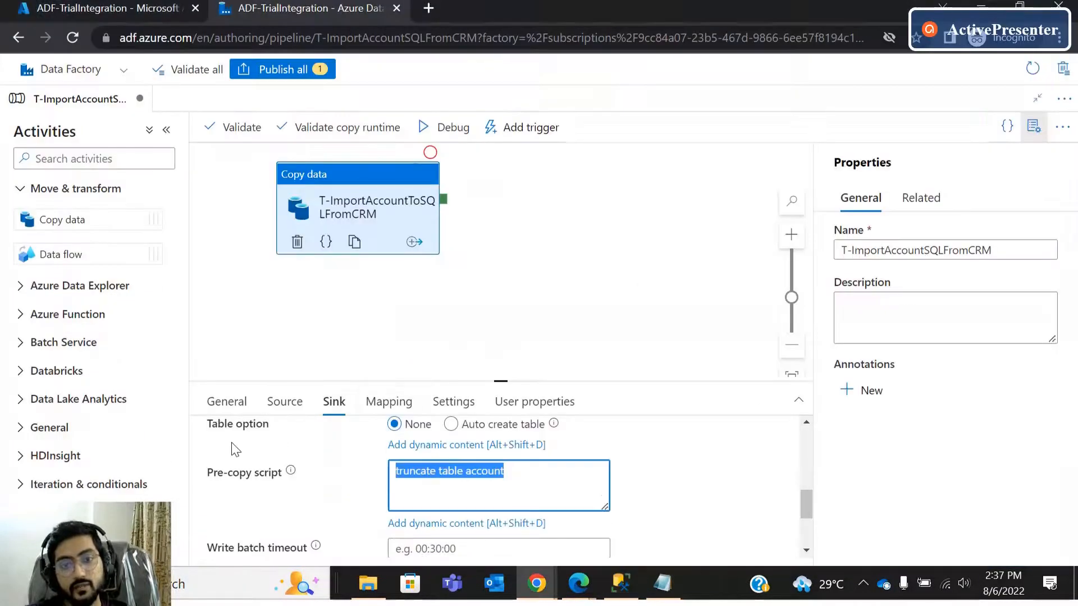
pyautogui.scroll(-1, 269, 415)
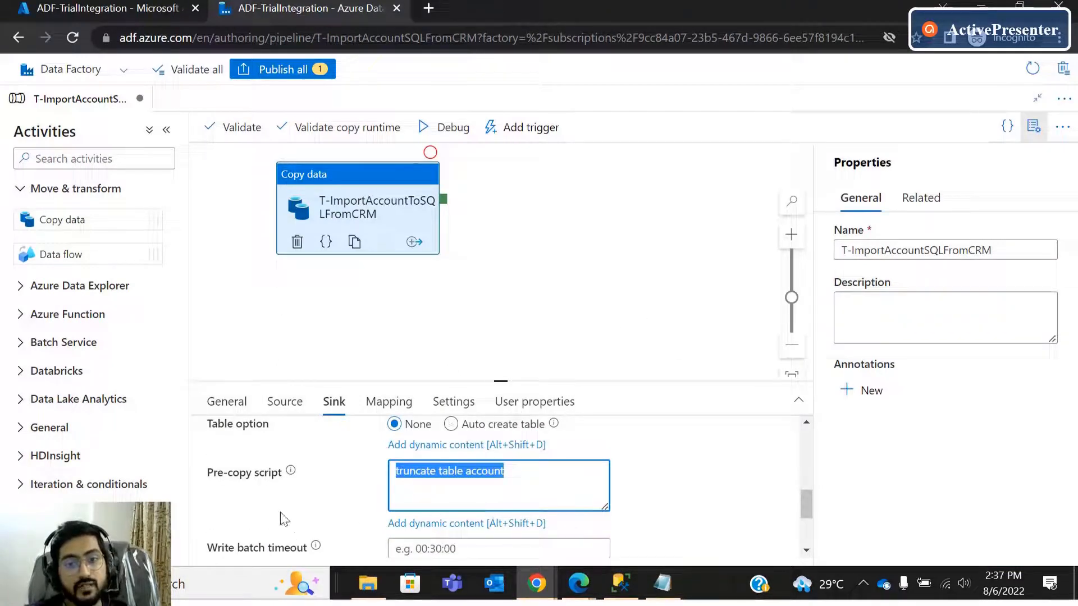
pyautogui.scroll(5, 289, 494)
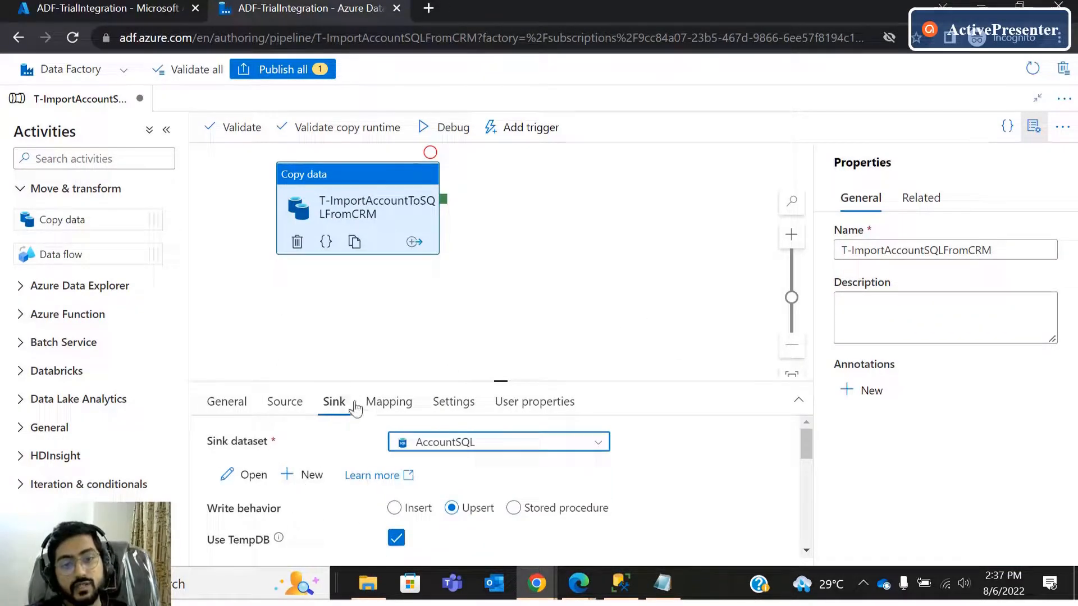
pyautogui.scroll(-1, 351, 457)
pyautogui.scroll(-5, 349, 466)
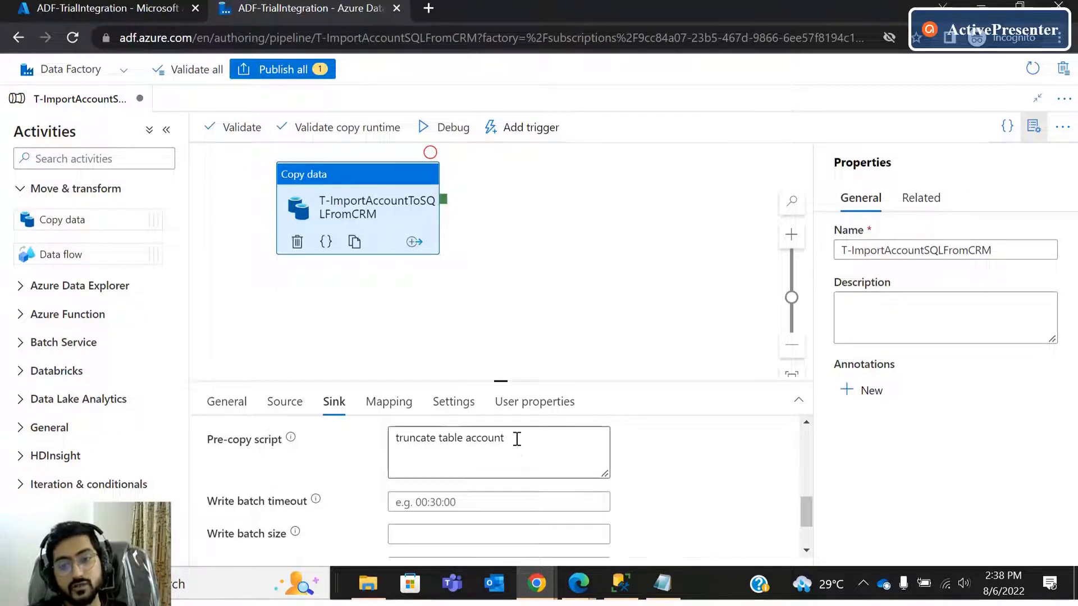
# Clear the truncate table account statement from the sink's pre-copy script.
pyautogui.moveTo(506, 441); pyautogui.dragTo(398, 437)
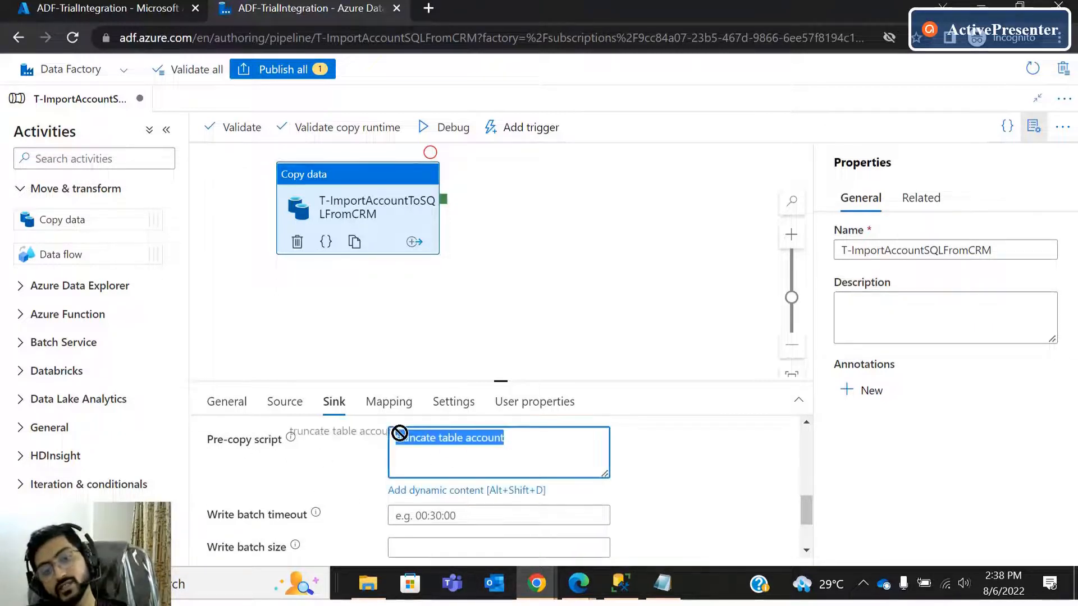
pyautogui.press('BackSpace')
pyautogui.click(328, 474)
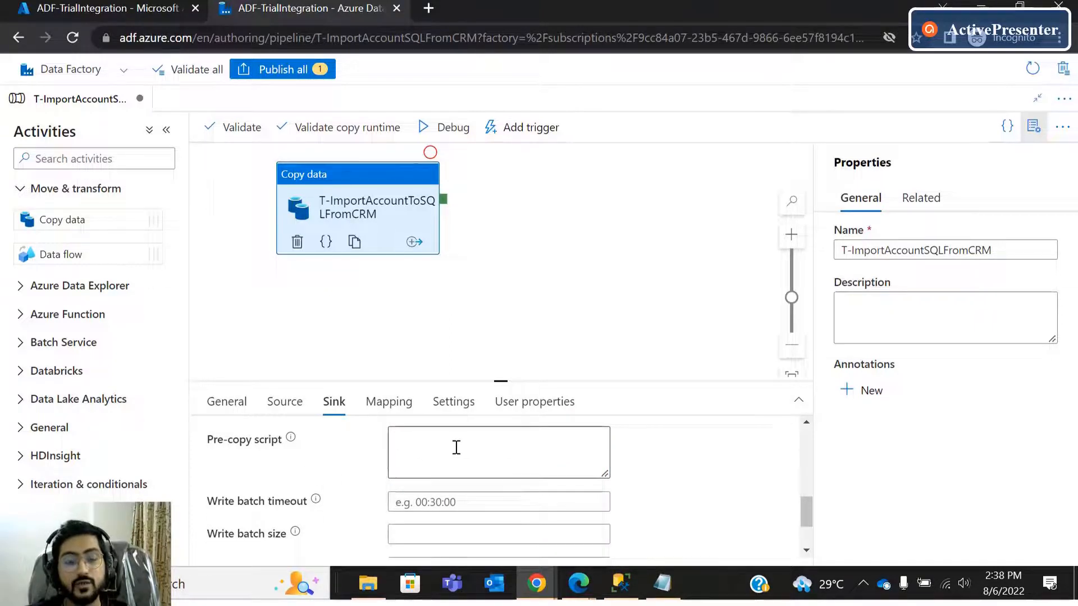
# Review the sink's bulk insert table lock, write batch timeout and write batch size settings.
pyautogui.scroll(1, 483, 501)
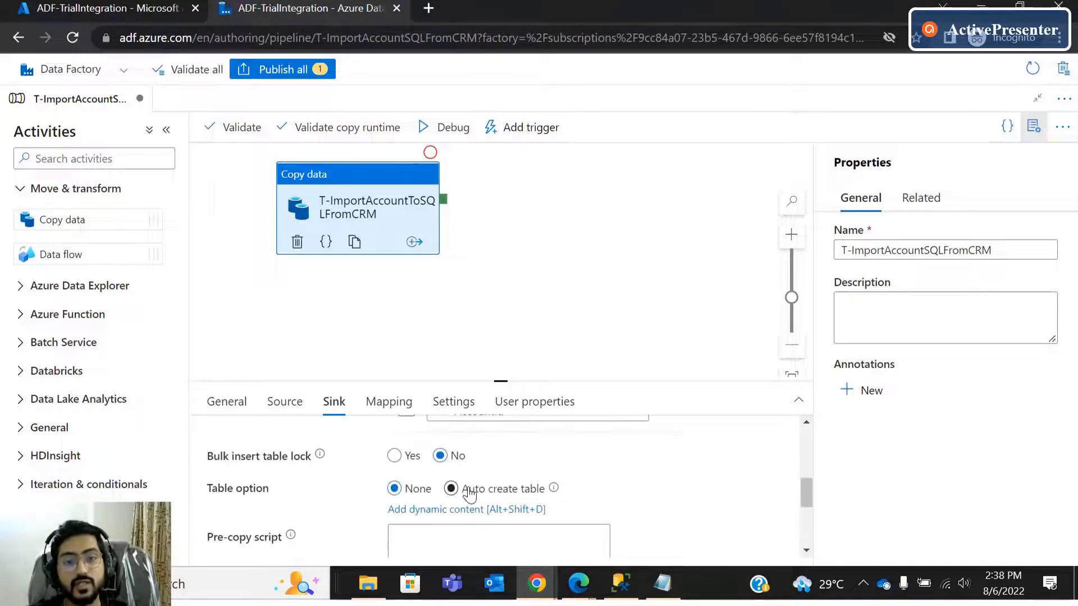
pyautogui.scroll(1, 463, 498)
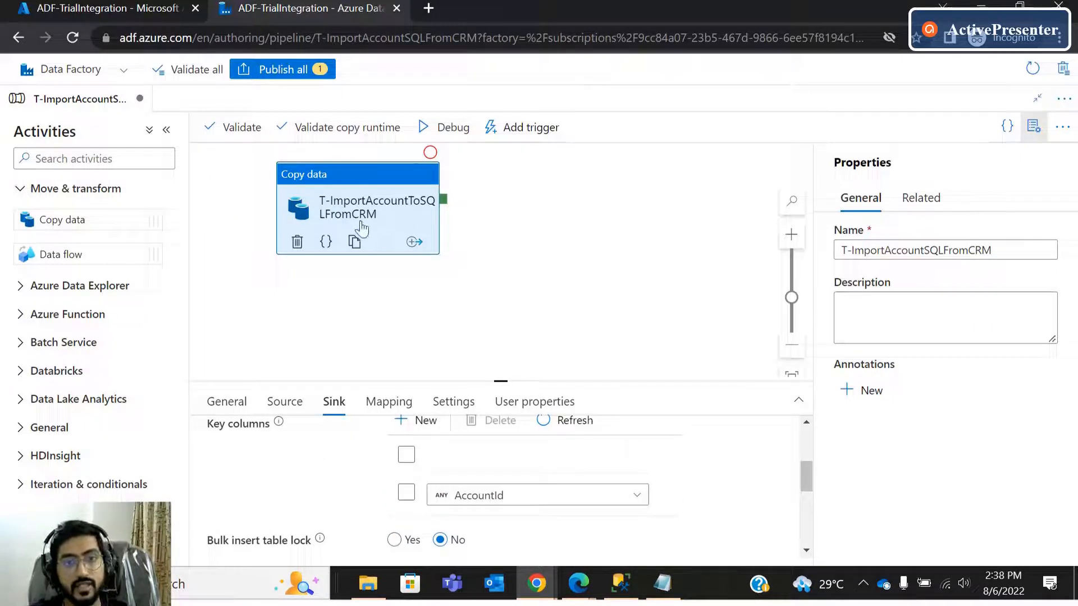
pyautogui.scroll(-2, 360, 512)
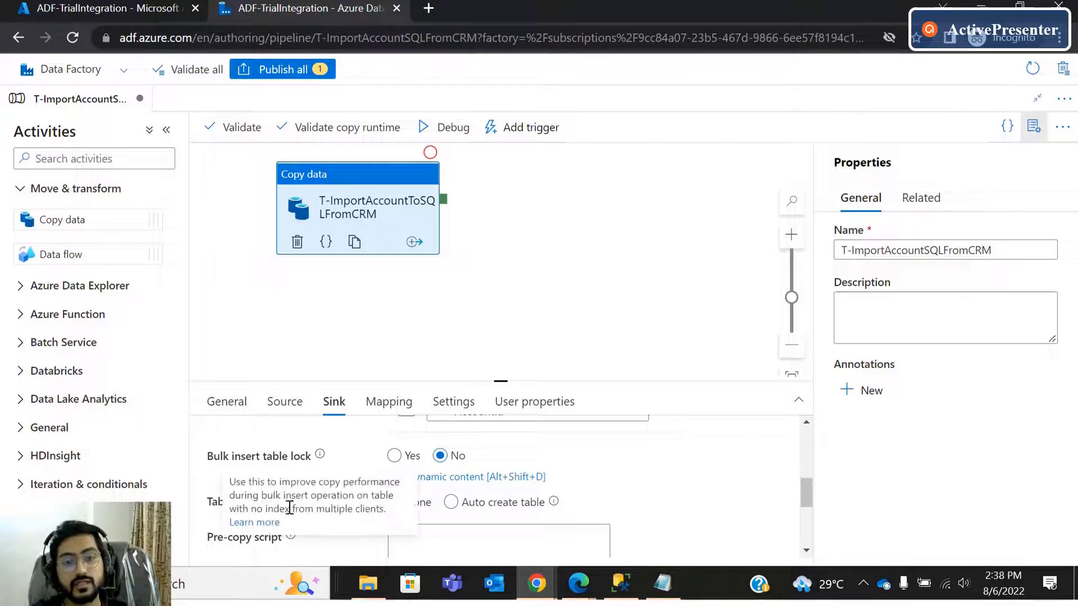
pyautogui.scroll(-3, 241, 531)
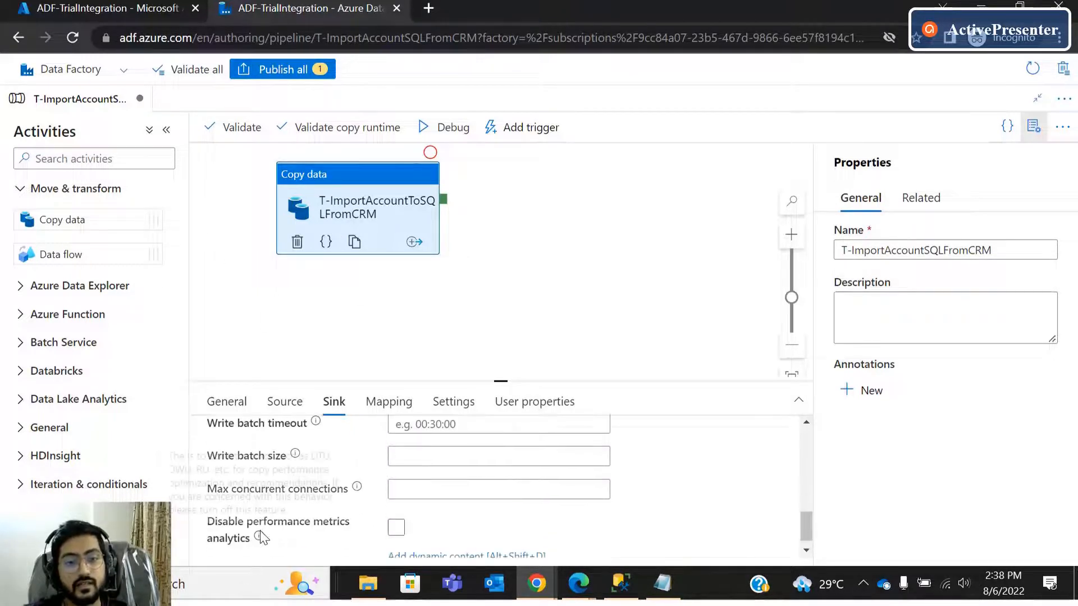
pyautogui.moveTo(317, 423)
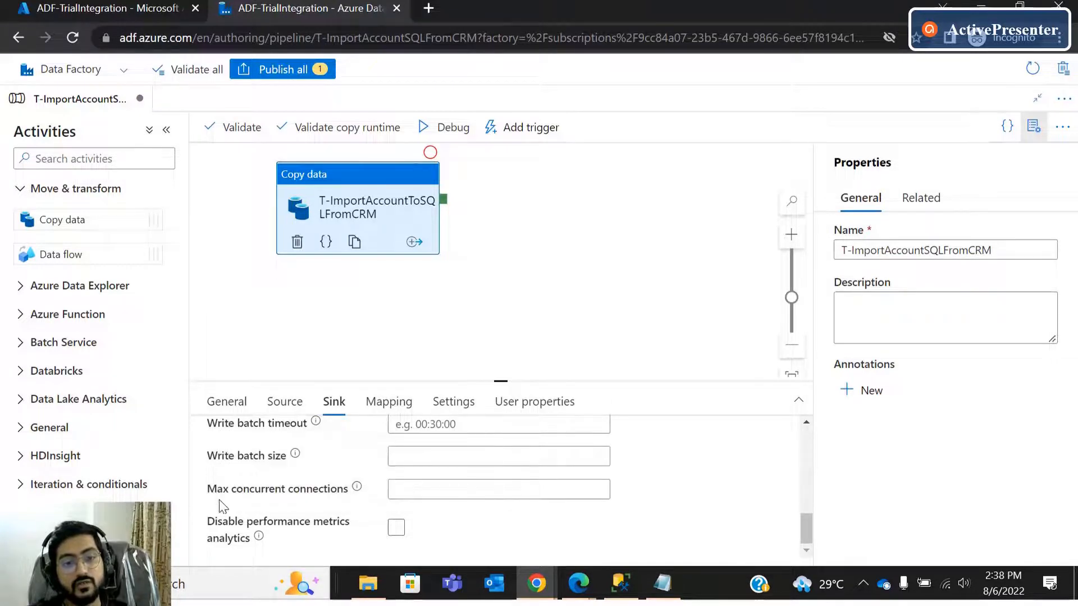
pyautogui.moveTo(243, 456); pyautogui.dragTo(283, 459)
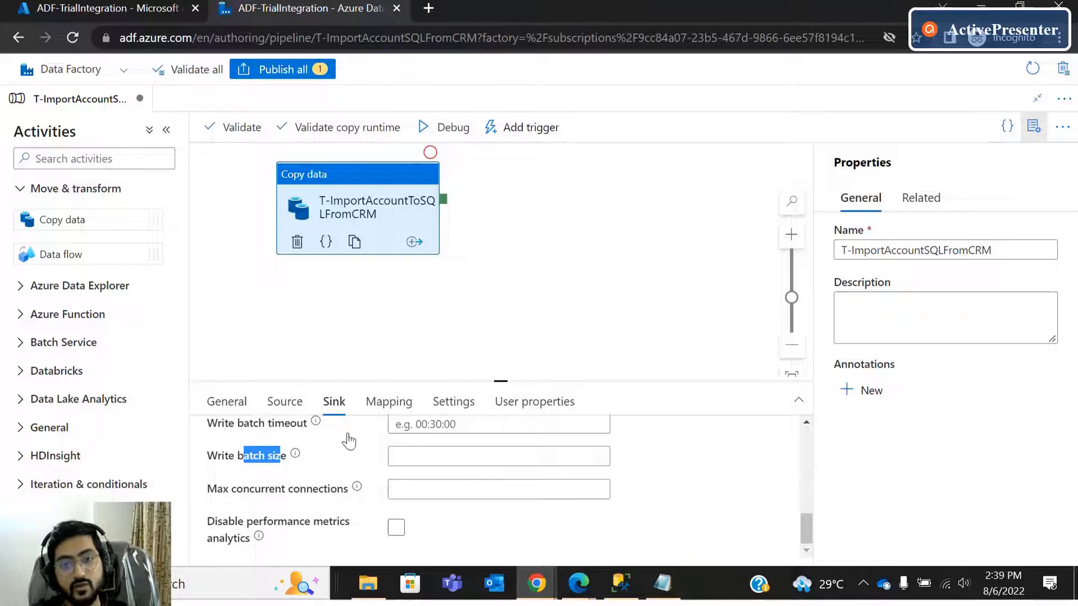
pyautogui.click(259, 457)
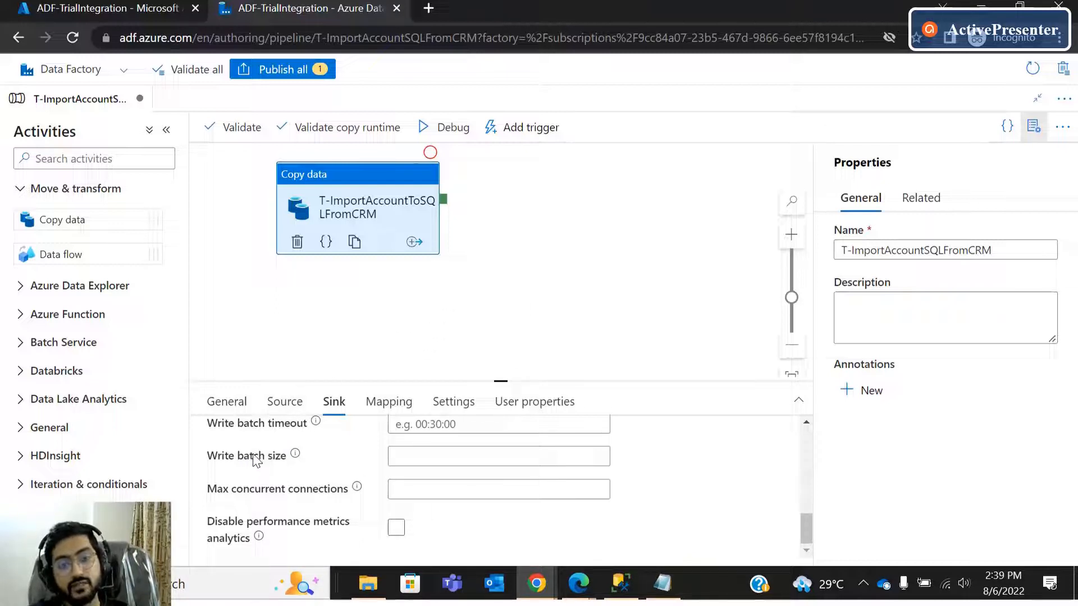
pyautogui.click(405, 455)
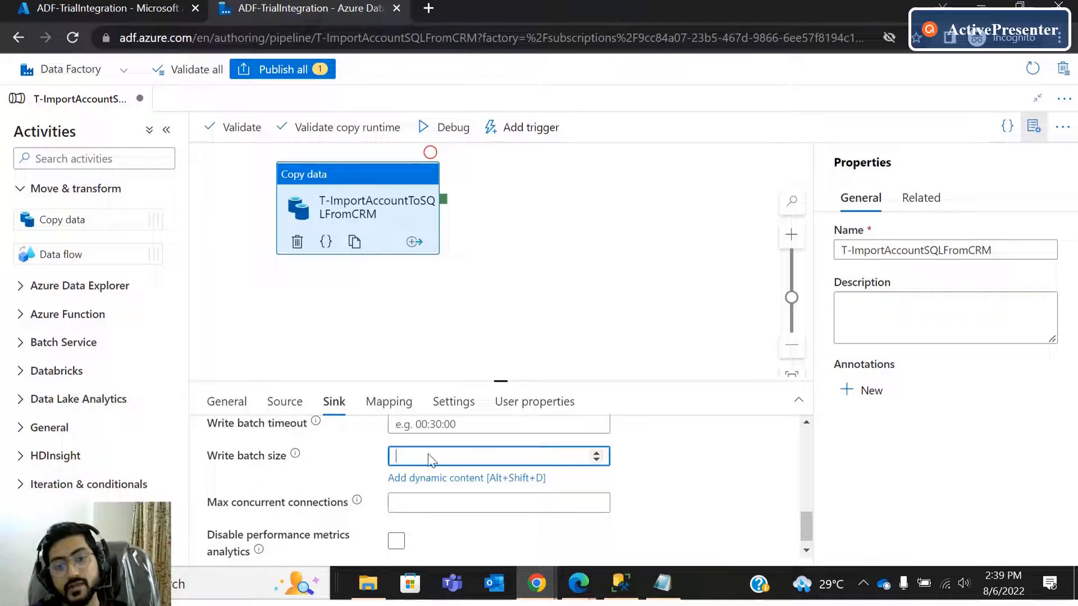
pyautogui.click(354, 511)
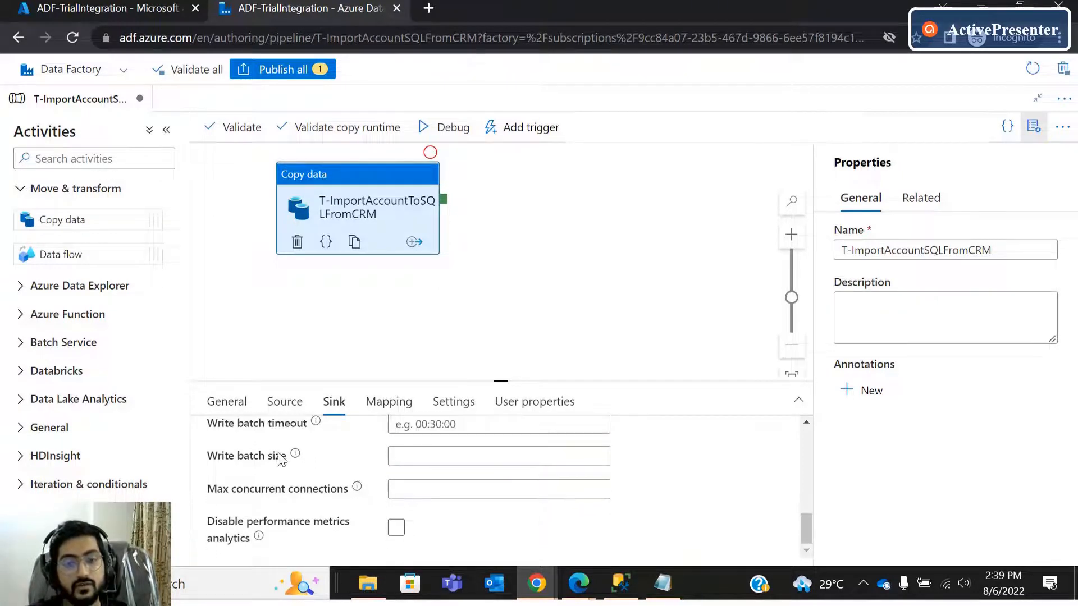
pyautogui.click(493, 458)
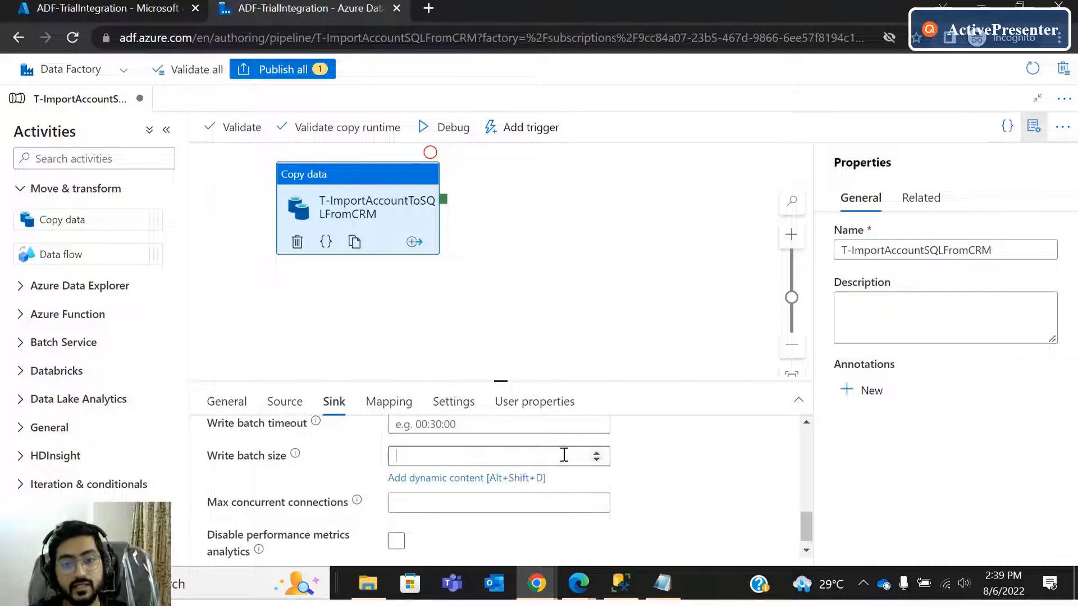
pyautogui.scroll(1, 242, 474)
pyautogui.scroll(-1, 280, 490)
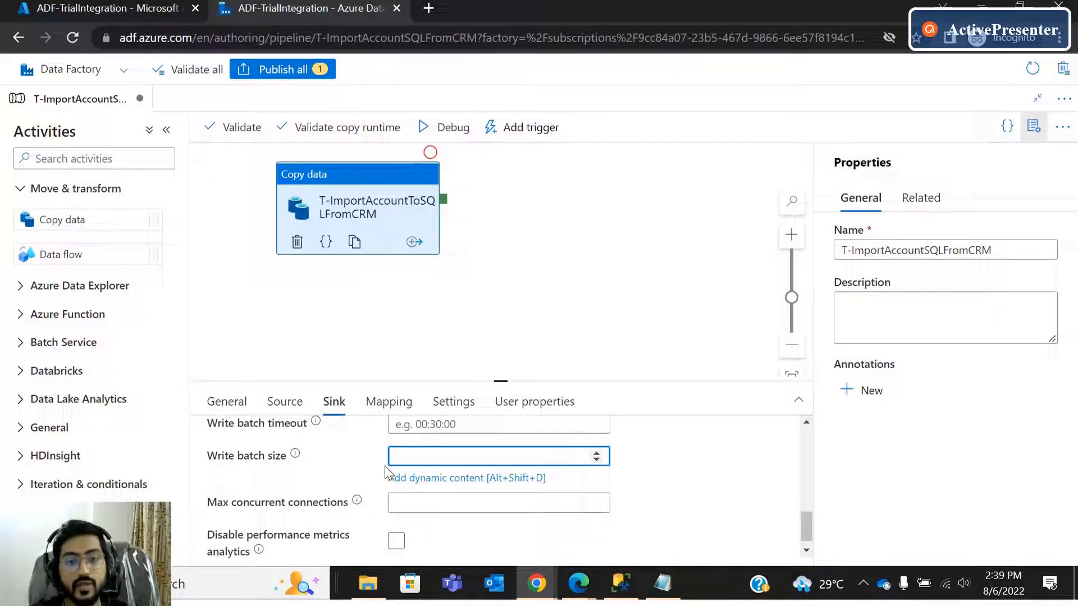
# Examine the write batch timeout setting and recheck the sink dataset, table option and pre-copy script settings.
pyautogui.scroll(2, 325, 483)
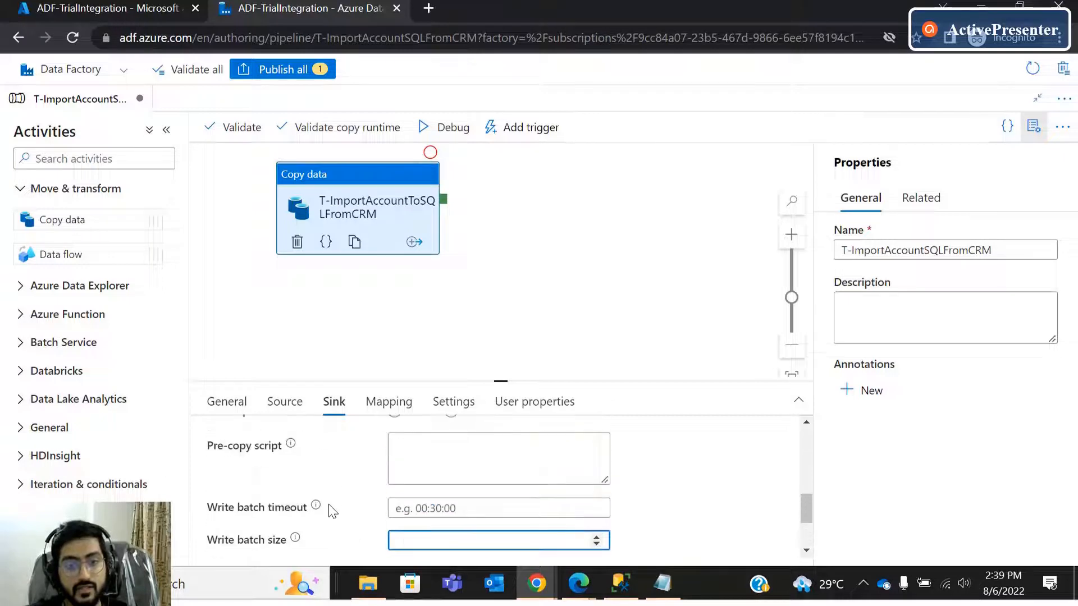
pyautogui.scroll(-2, 322, 514)
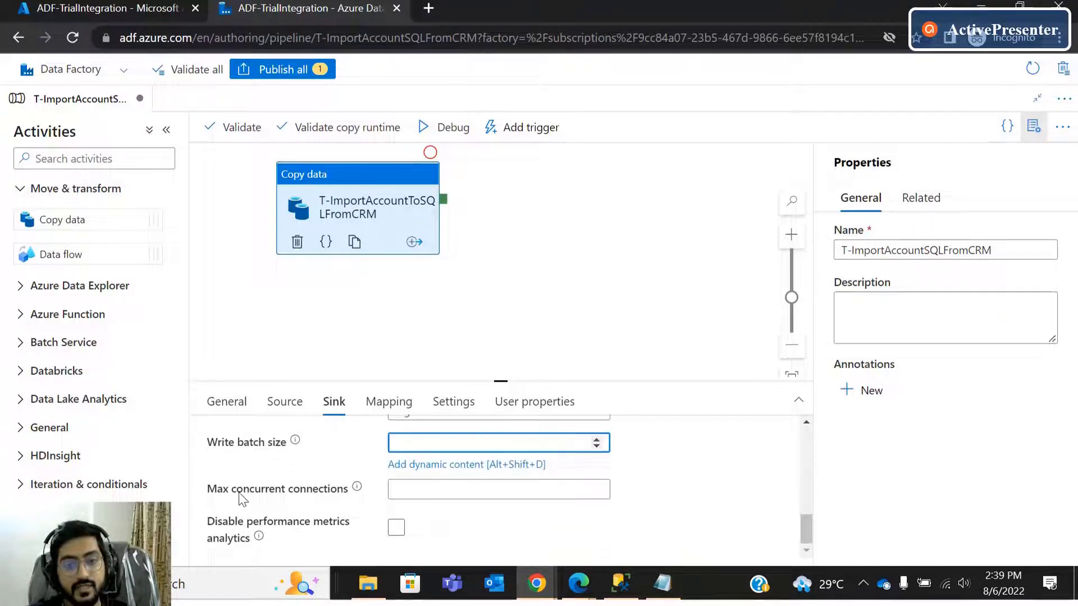
pyautogui.scroll(2, 311, 512)
pyautogui.click(315, 497)
pyautogui.moveTo(233, 506); pyautogui.dragTo(309, 508)
pyautogui.scroll(5, 308, 509)
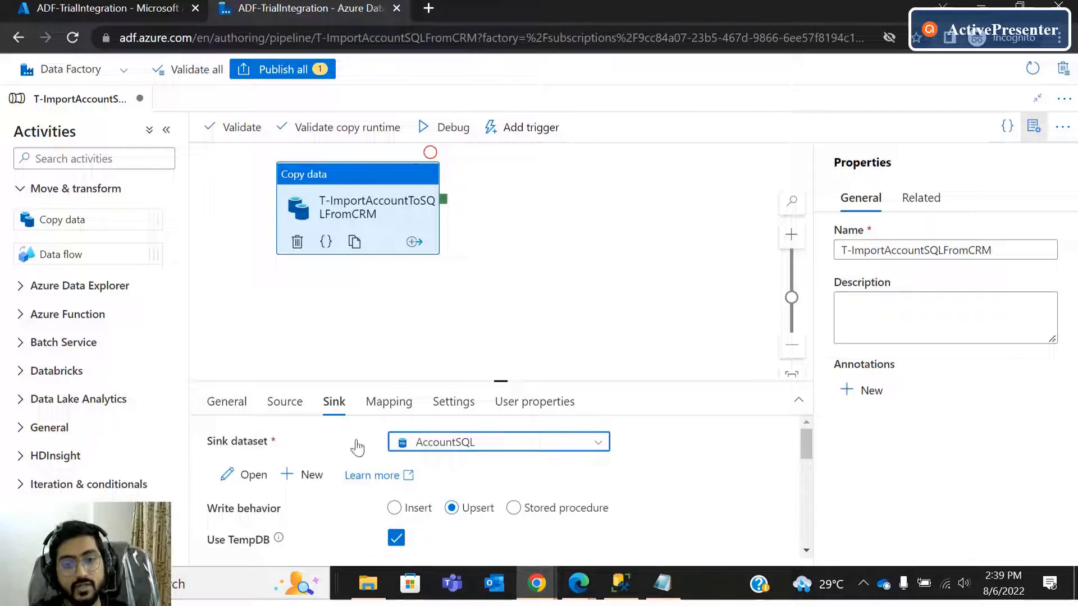
pyautogui.scroll(-5, 352, 460)
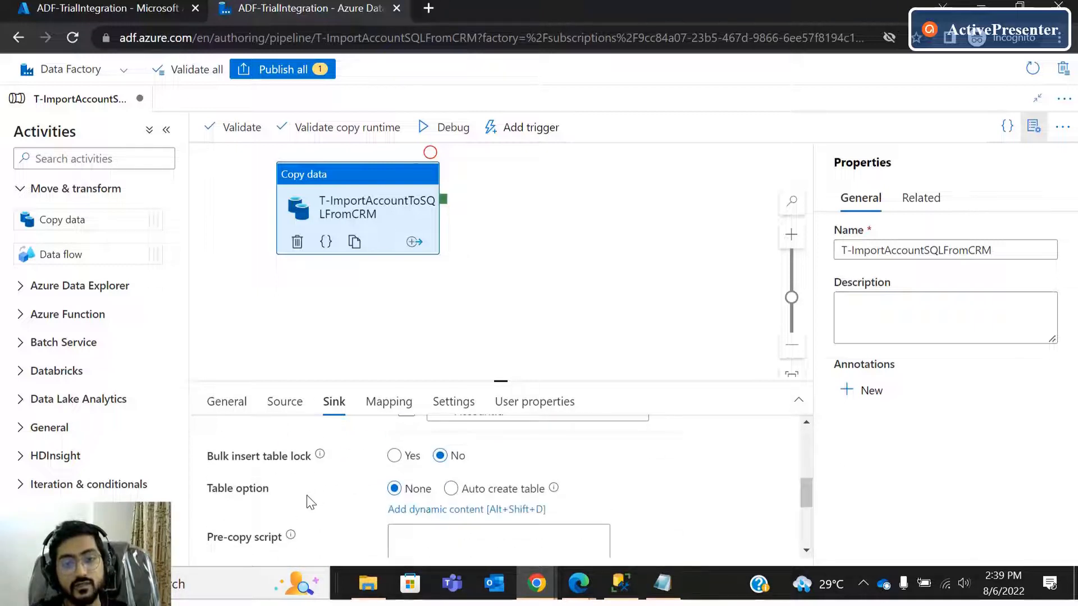
pyautogui.scroll(2, 306, 497)
pyautogui.scroll(-3, 306, 495)
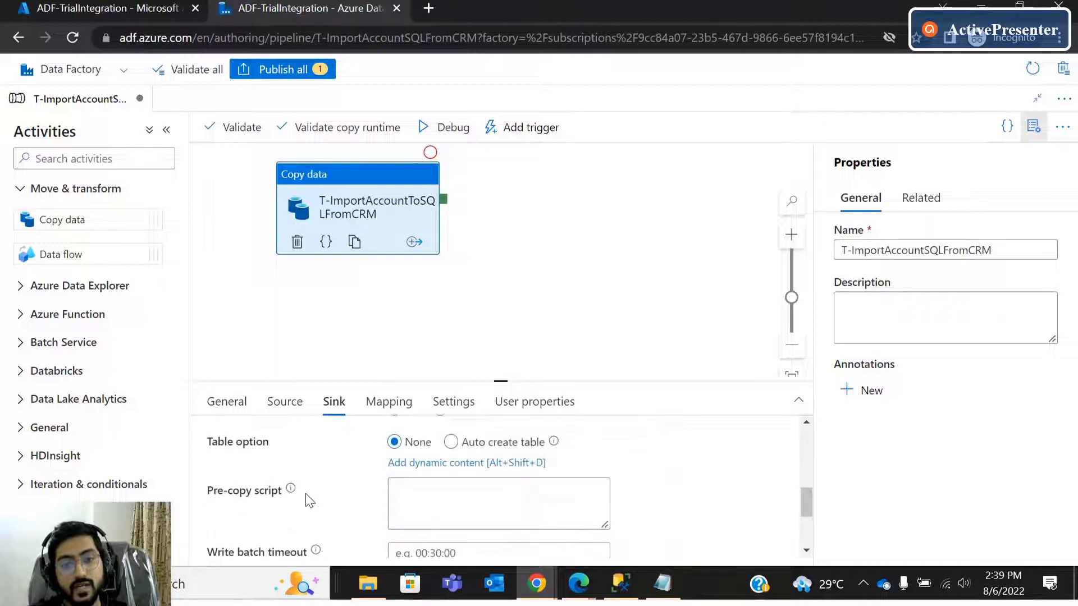
pyautogui.scroll(-1, 306, 496)
pyautogui.scroll(-2, 305, 497)
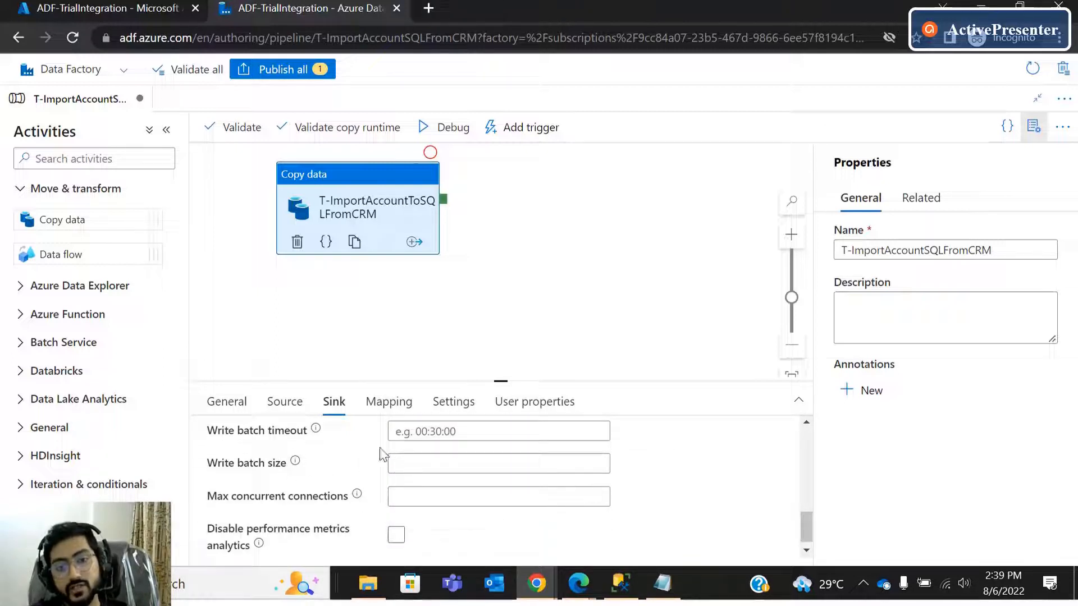
pyautogui.click(437, 433)
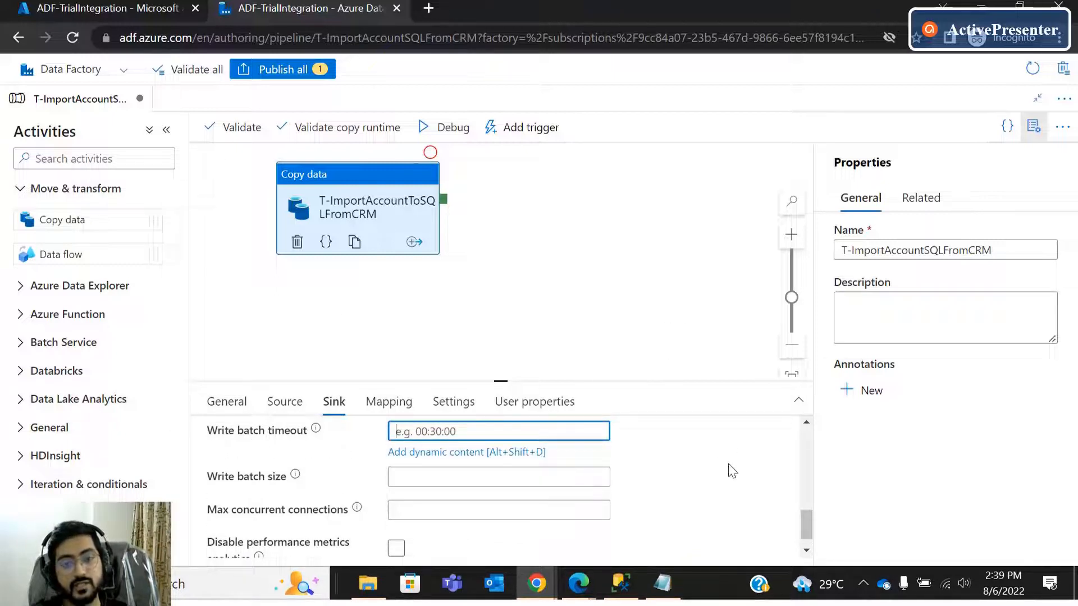
pyautogui.scroll(-1, 730, 466)
pyautogui.scroll(3, 729, 466)
pyautogui.scroll(-3, 730, 467)
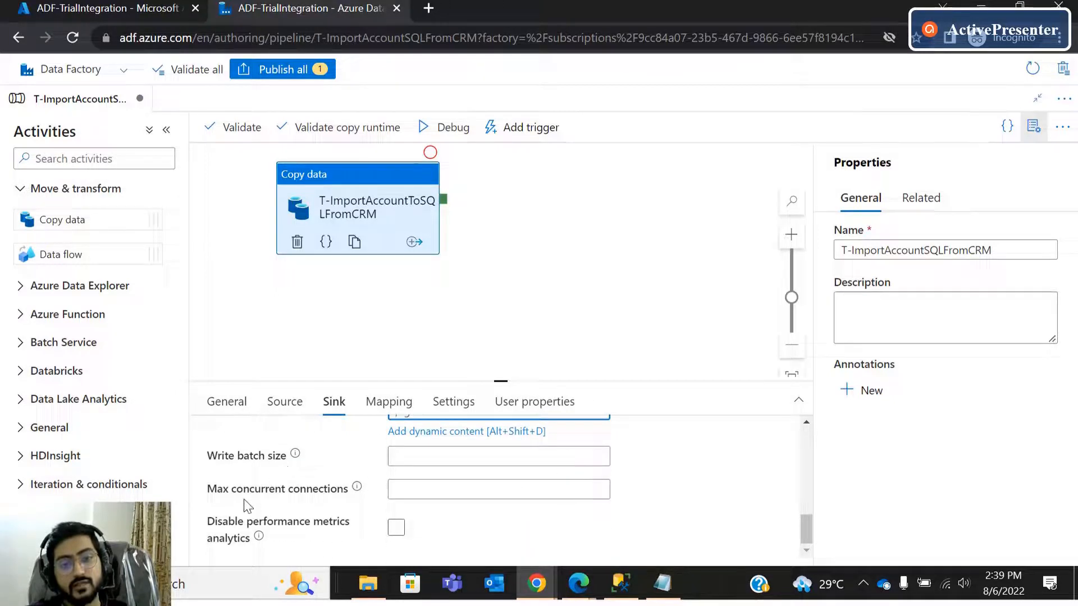
# Check the max concurrent connections setting and look back over the write behavior, key columns and remaining sink settings.
pyautogui.click(358, 489)
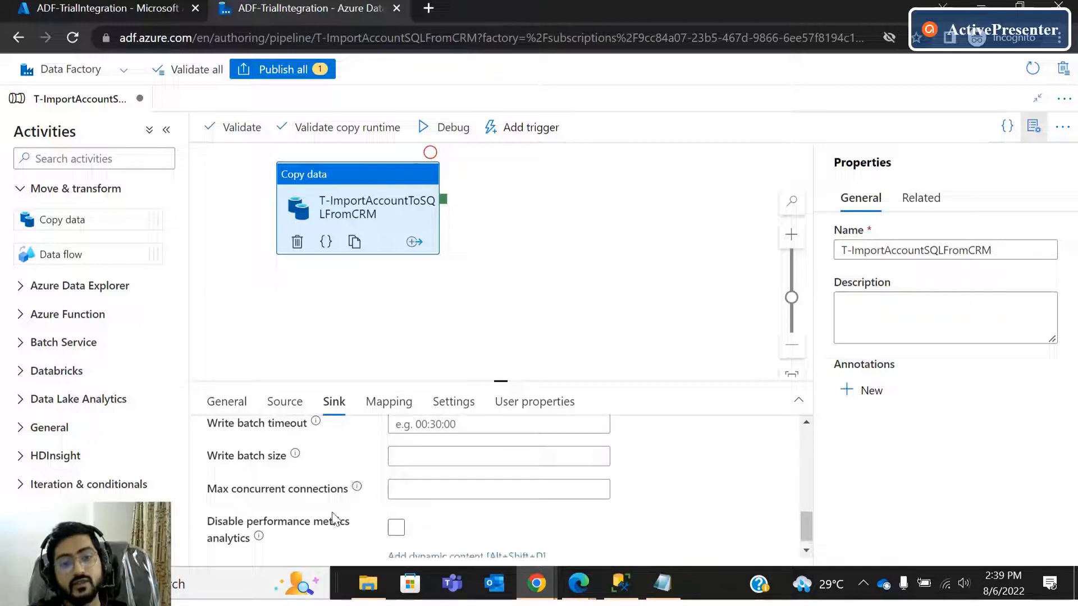
pyautogui.scroll(2, 331, 510)
pyautogui.scroll(3, 332, 511)
pyautogui.scroll(-5, 330, 506)
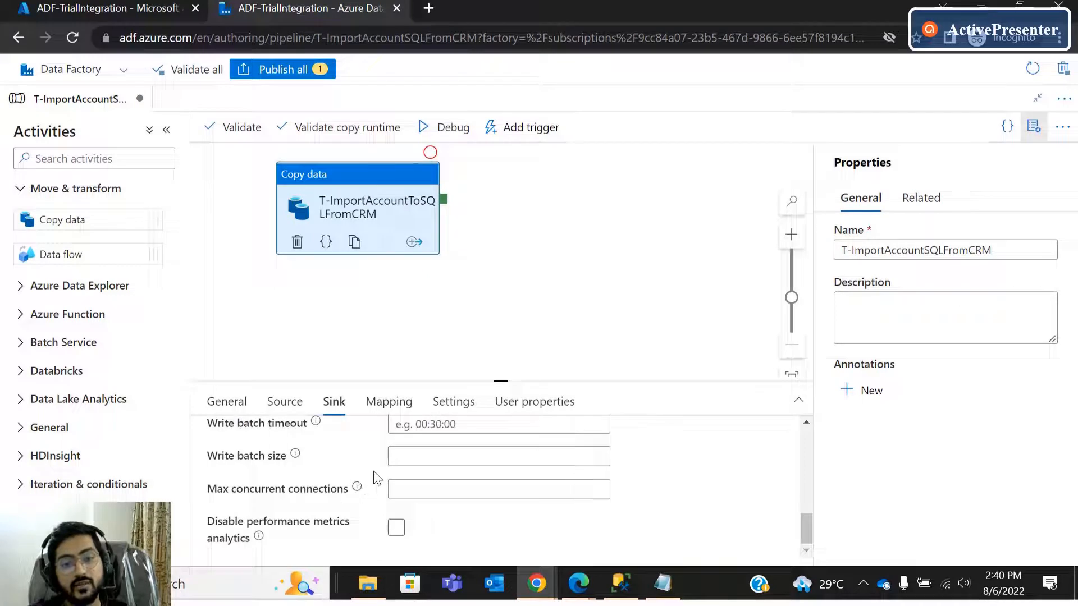
pyautogui.scroll(6, 373, 474)
pyautogui.scroll(-2, 384, 468)
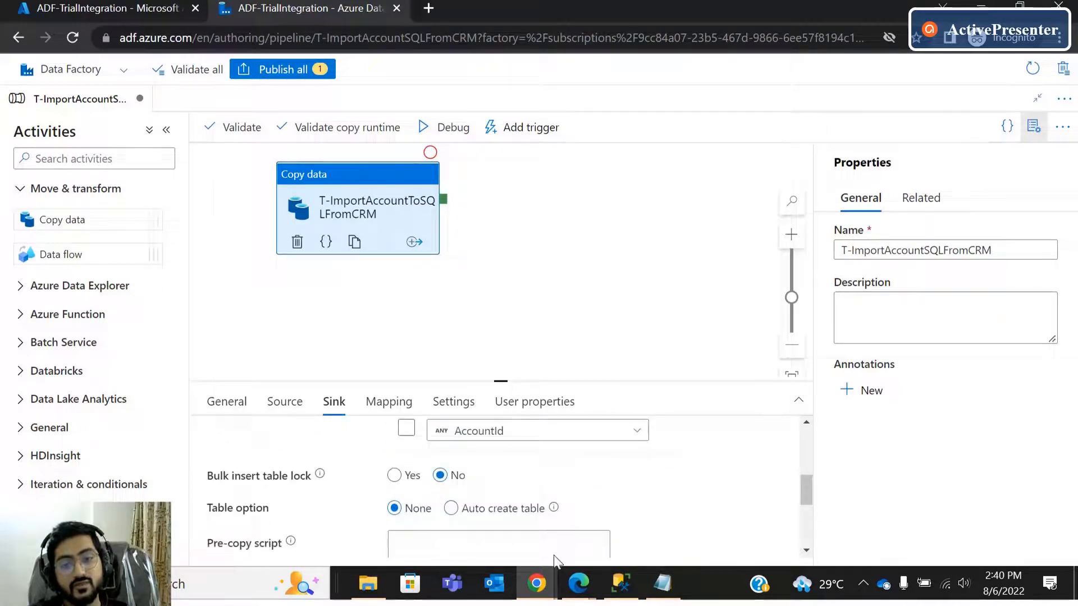
pyautogui.scroll(-4, 550, 505)
pyautogui.scroll(2, 581, 531)
pyautogui.scroll(3, 331, 476)
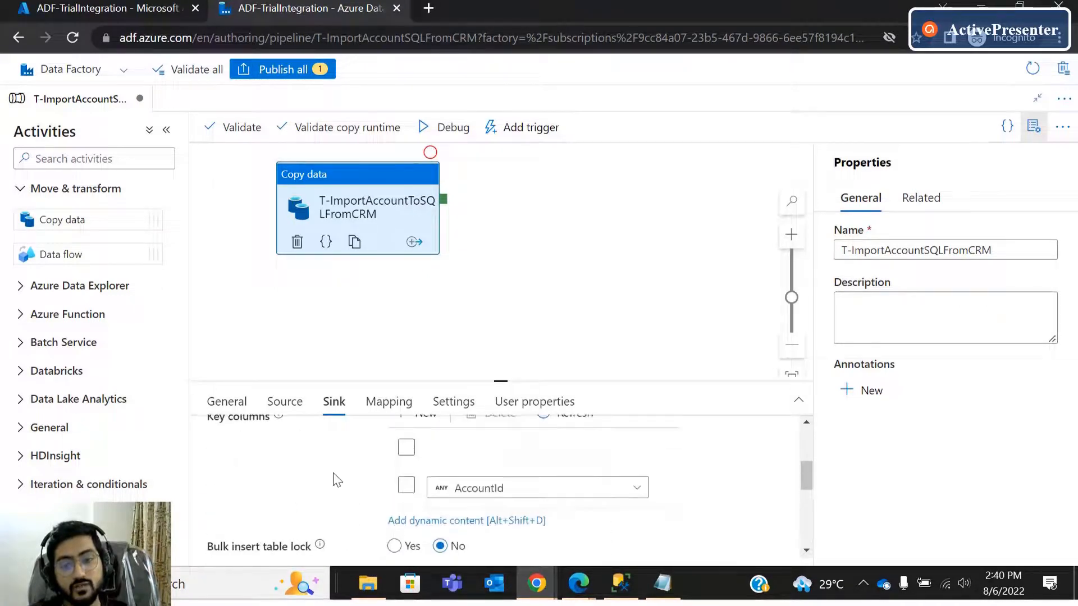
pyautogui.scroll(-3, 435, 512)
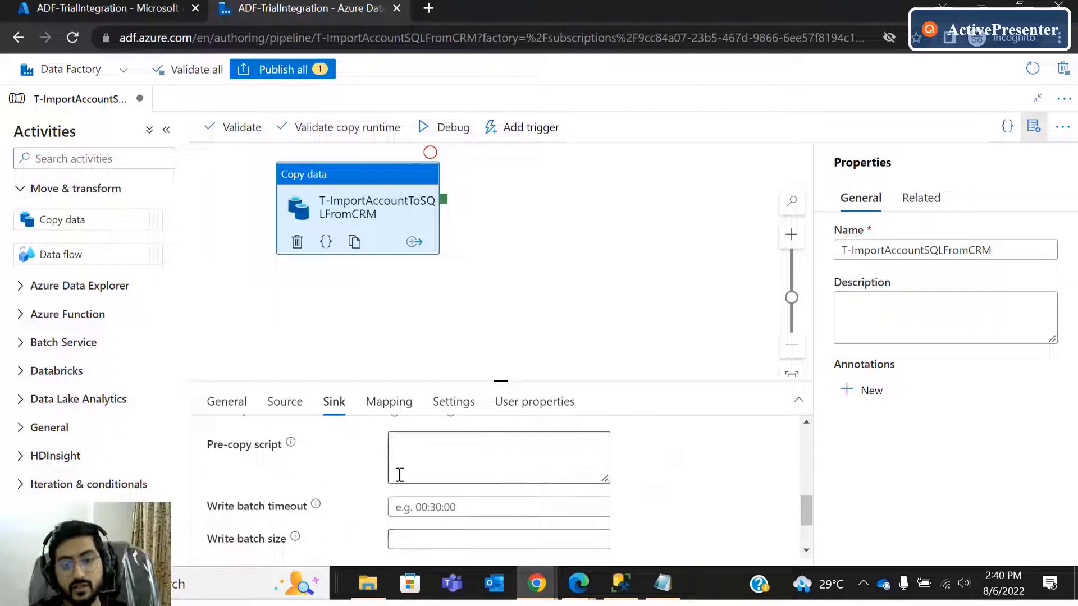
pyautogui.scroll(-2, 399, 477)
pyautogui.scroll(3, 582, 503)
pyautogui.scroll(4, 518, 486)
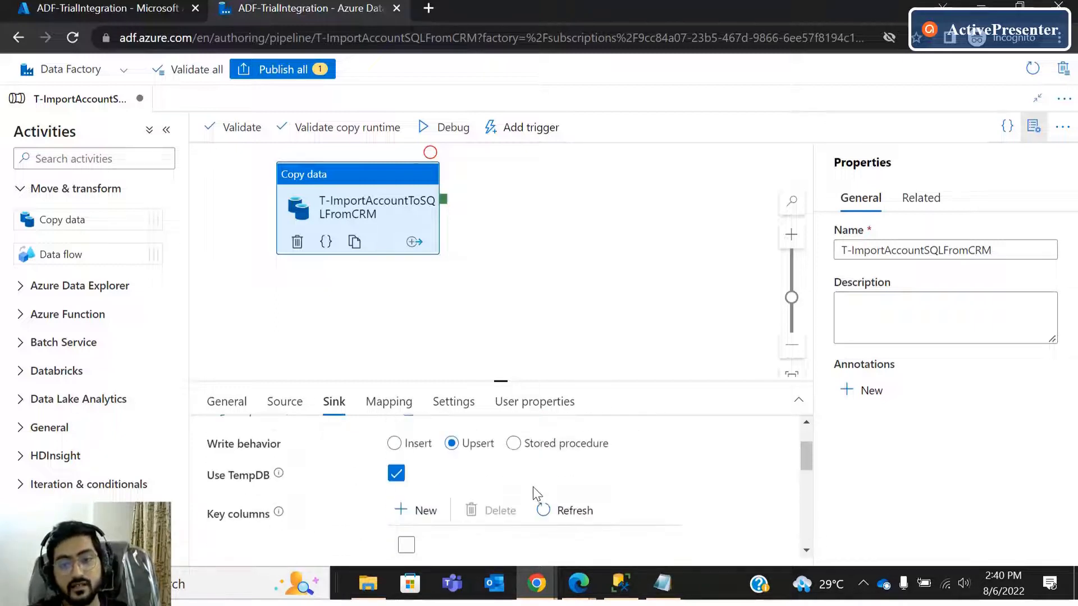
pyautogui.scroll(-8, 583, 479)
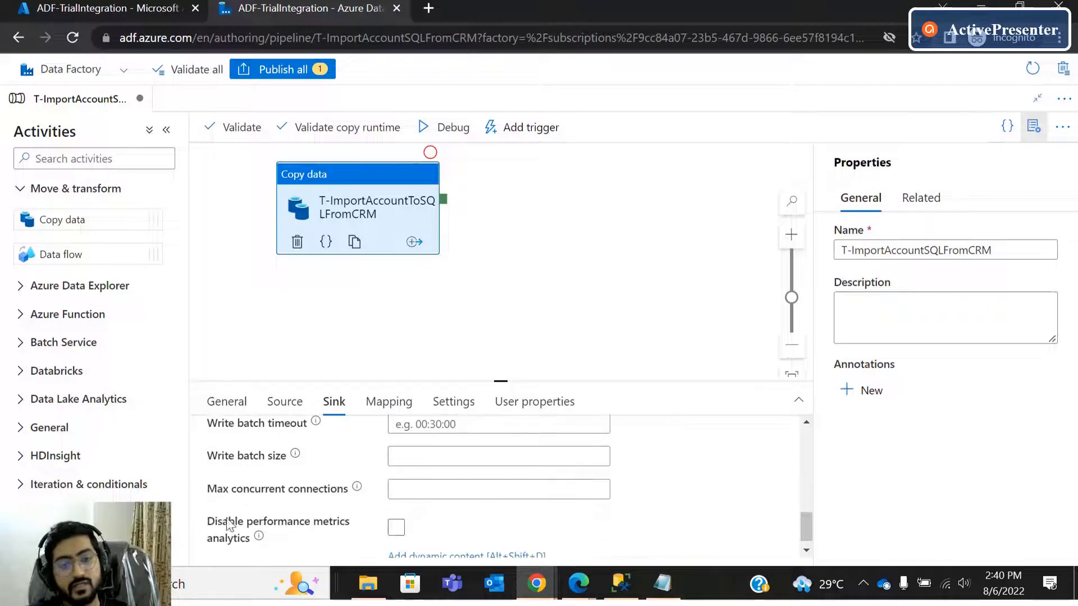
# Examine the sink's max concurrent connections and disable performance metrics analytics options, and return to the key columns.
pyautogui.moveTo(346, 489); pyautogui.dragTo(231, 496)
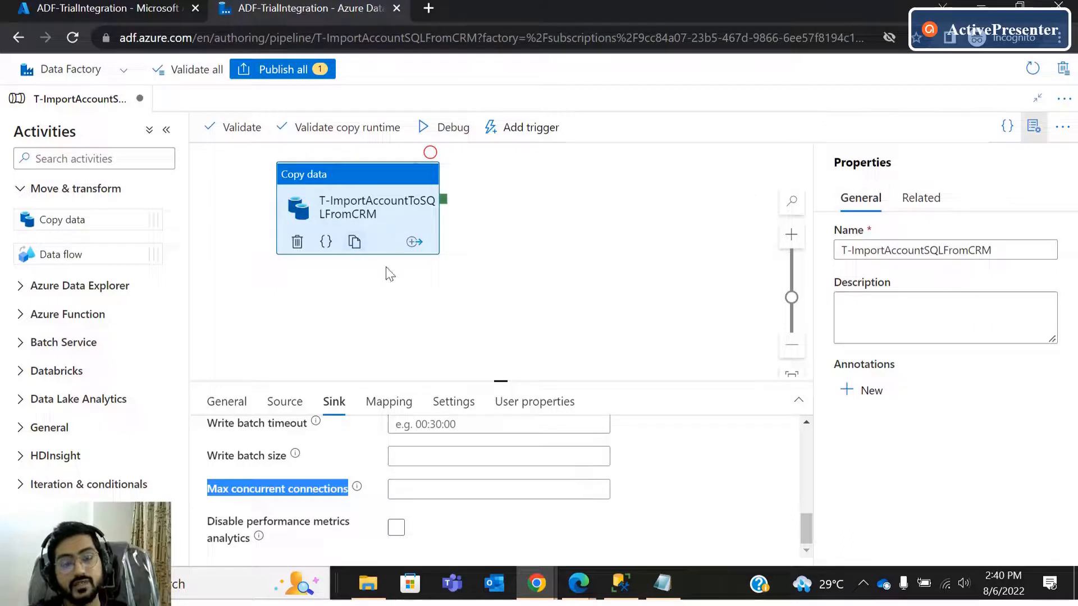
pyautogui.click(405, 488)
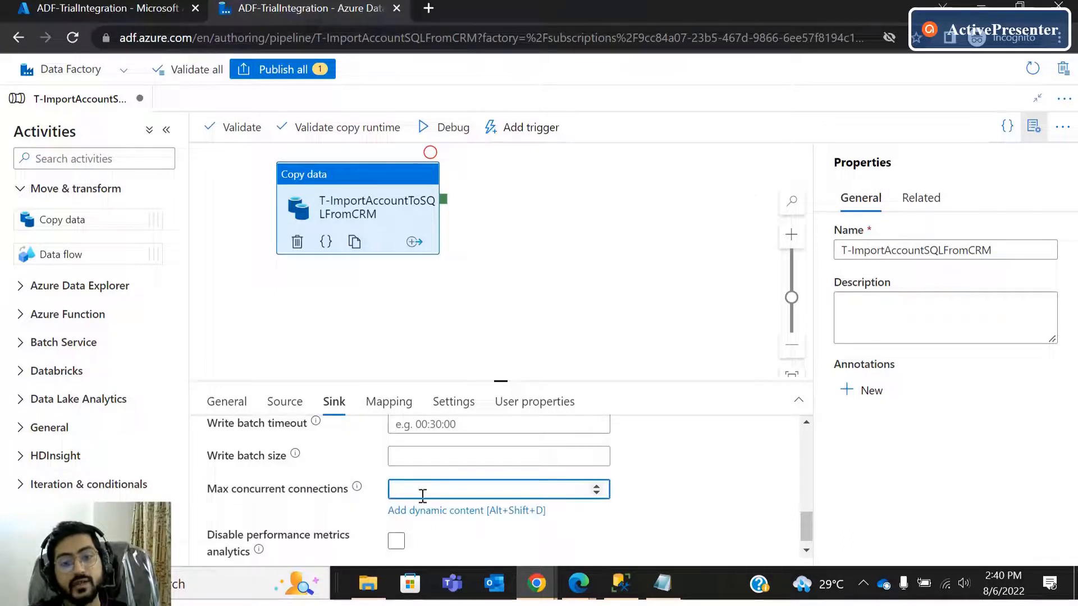
pyautogui.scroll(-1, 541, 527)
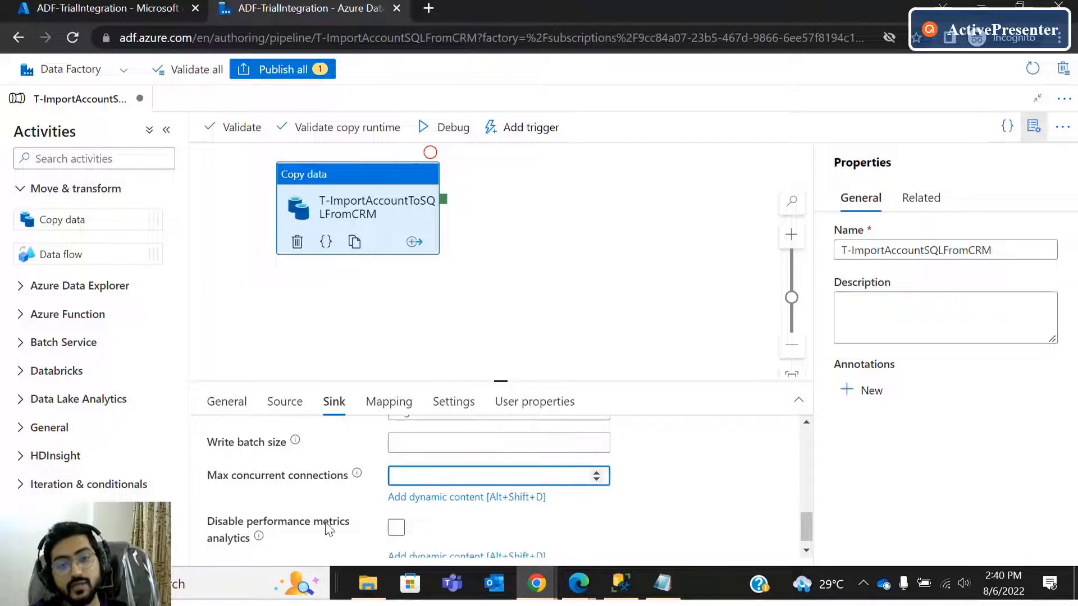
pyautogui.click(227, 543)
pyautogui.moveTo(259, 527)
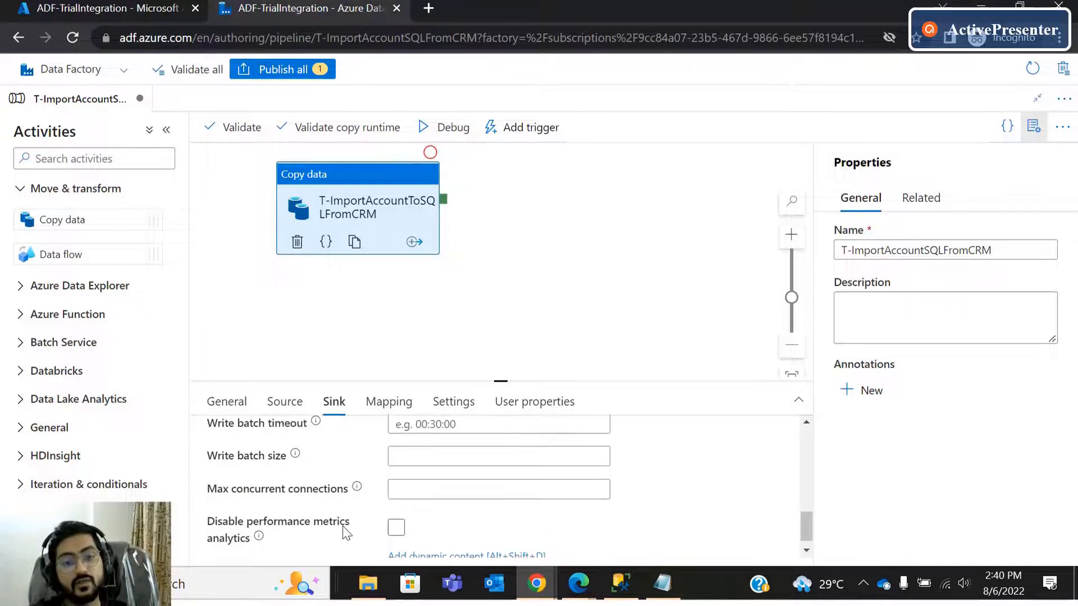
pyautogui.click(395, 529)
pyautogui.click(395, 529)
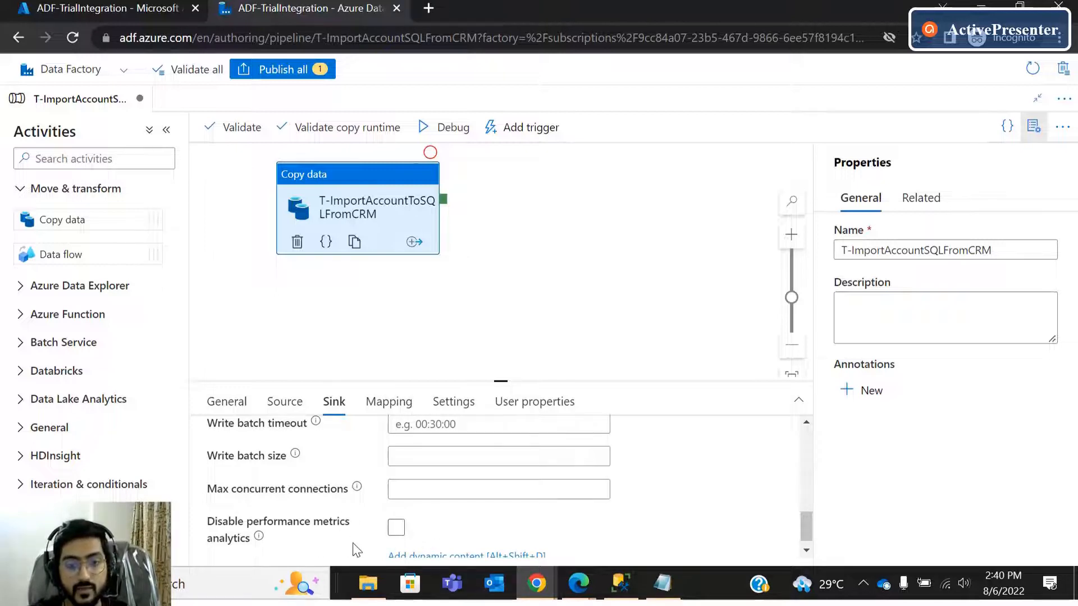
pyautogui.scroll(10, 337, 521)
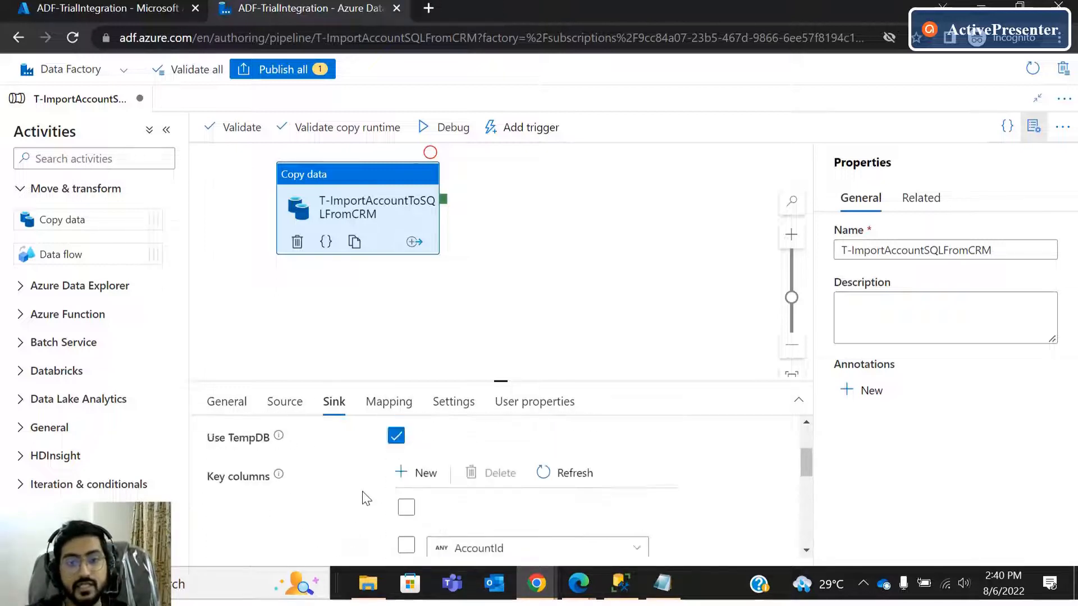
pyautogui.scroll(-2, 346, 505)
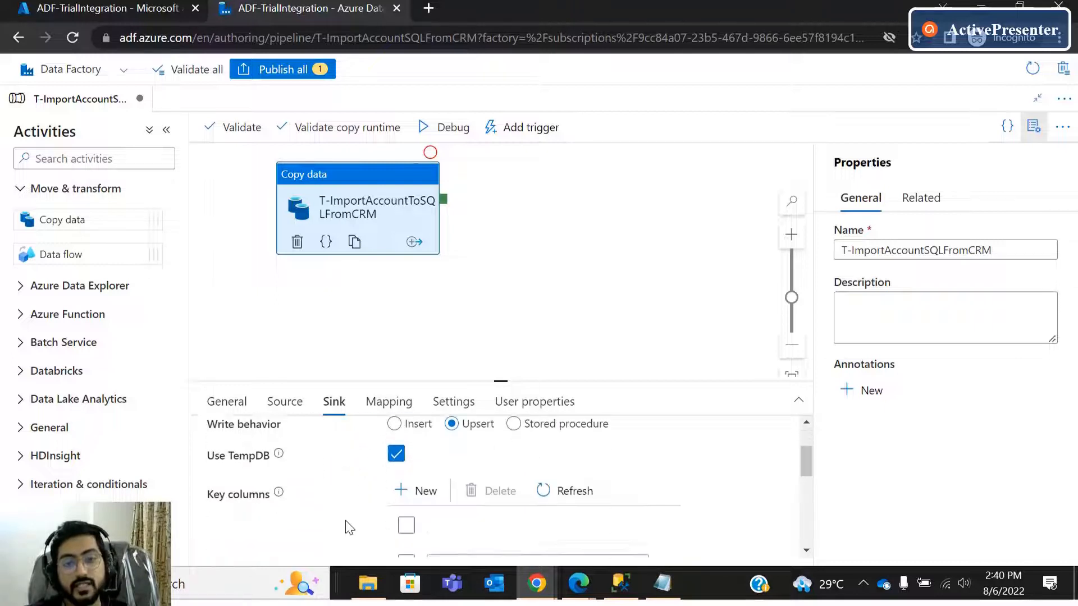
# Import the source and sink schemas into the copy activity's column mapping.
pyautogui.scroll(2, 347, 511)
pyautogui.scroll(-5, 347, 516)
pyautogui.scroll(5, 345, 517)
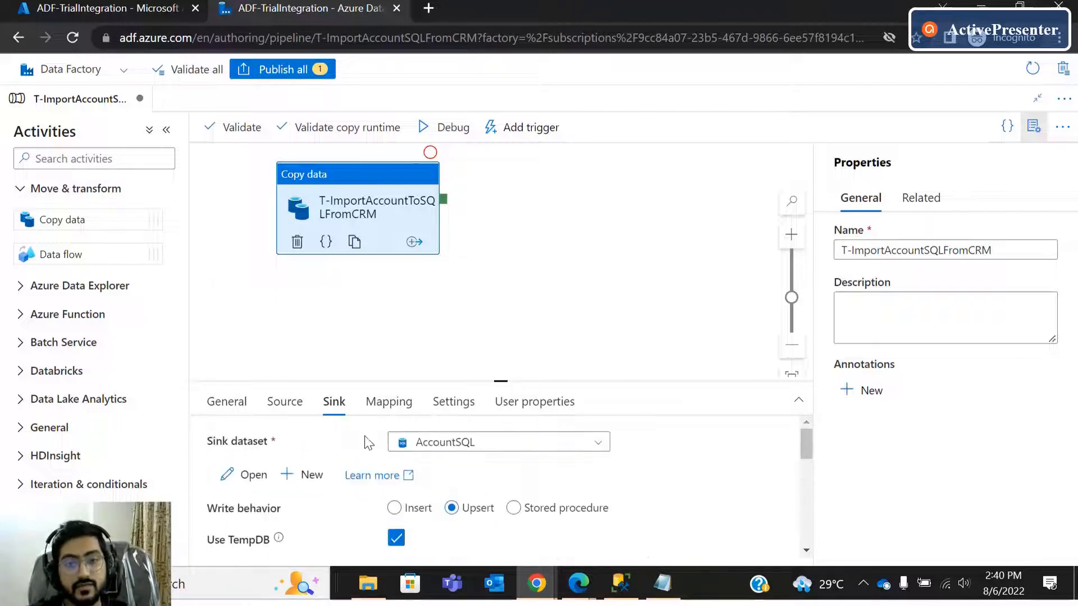
pyautogui.click(379, 400)
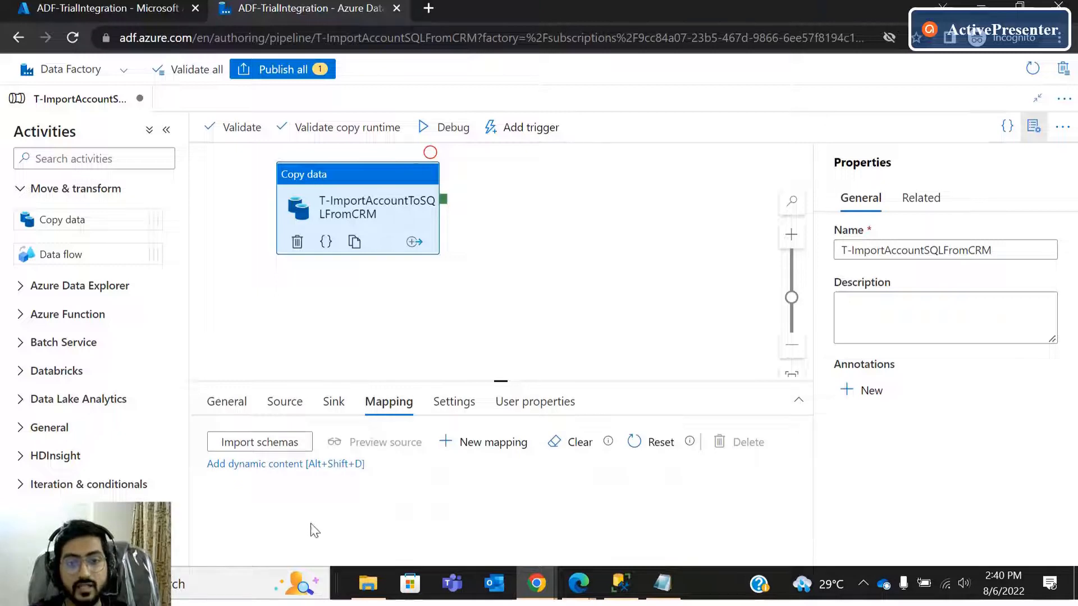
pyautogui.click(260, 442)
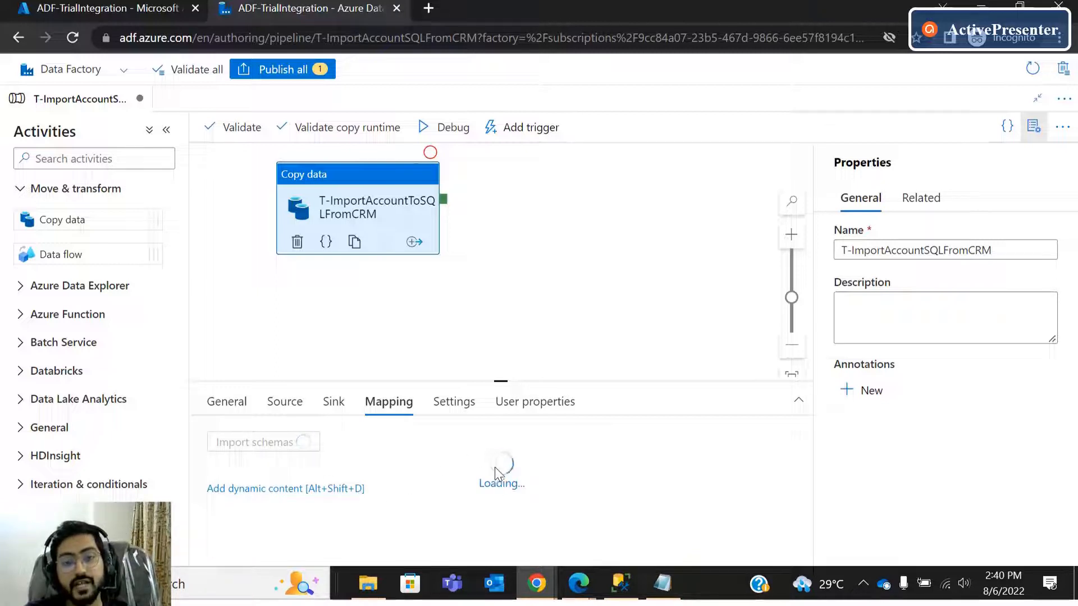
# Switch to SQL Server Management Studio, check the account table's column names, and return to the mapping in Data Factory.
pyautogui.click(620, 583)
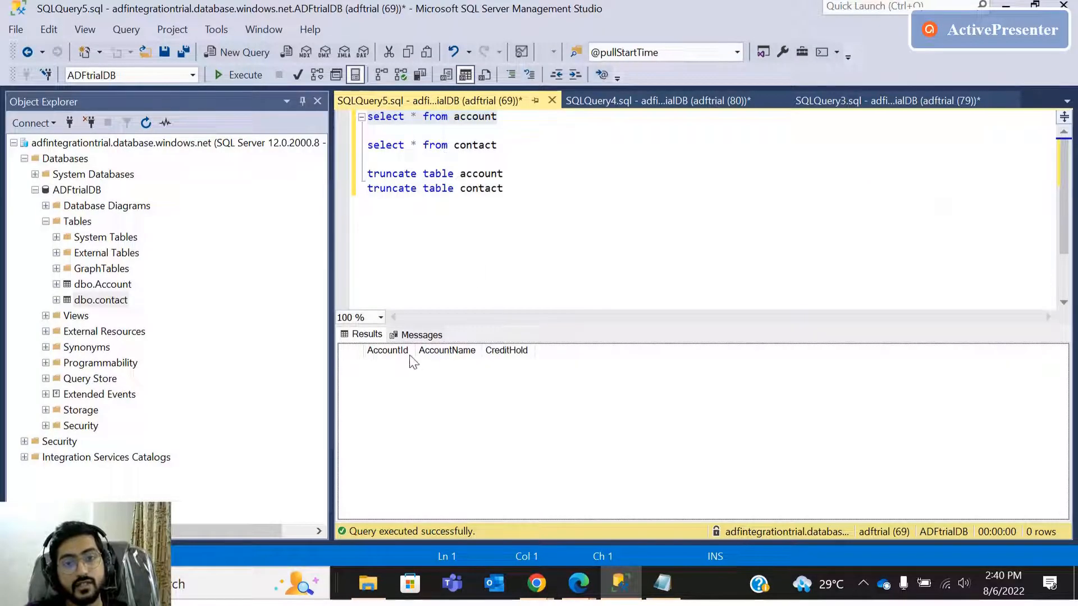
pyautogui.click(628, 578)
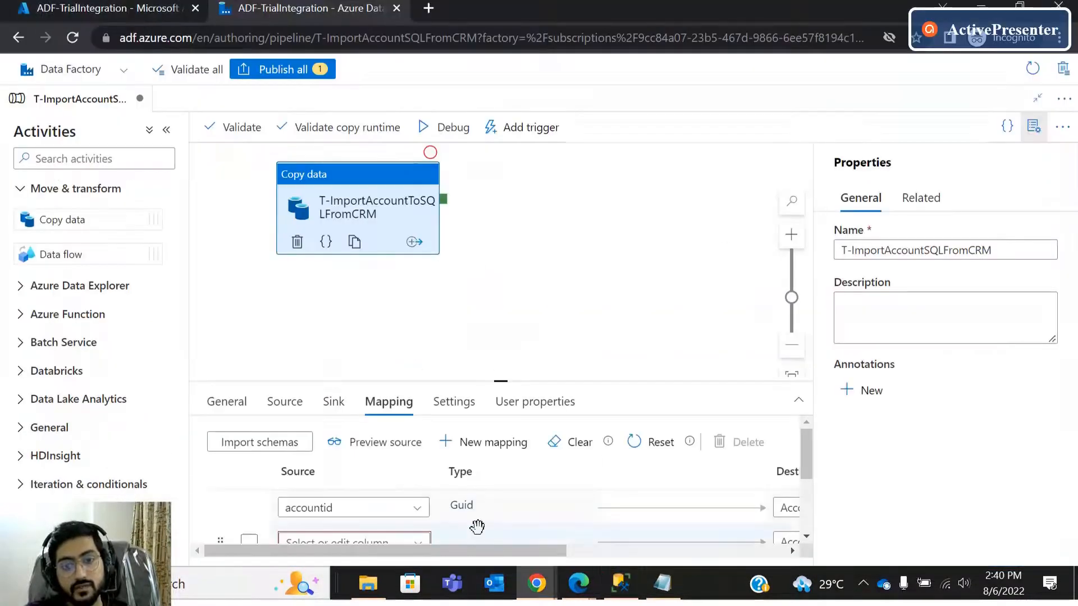
pyautogui.click(625, 568)
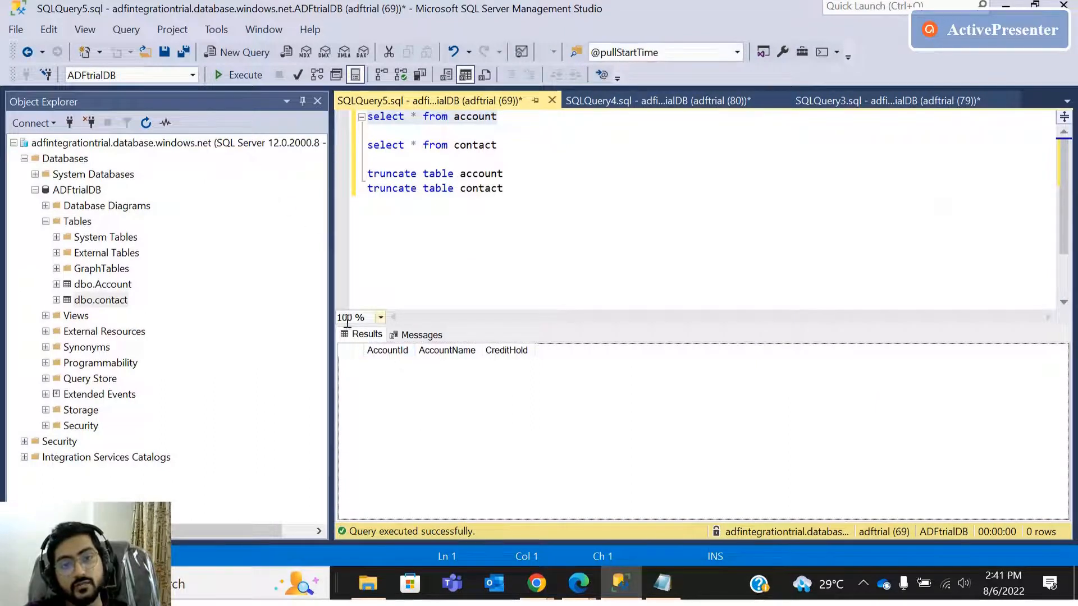
pyautogui.click(393, 353)
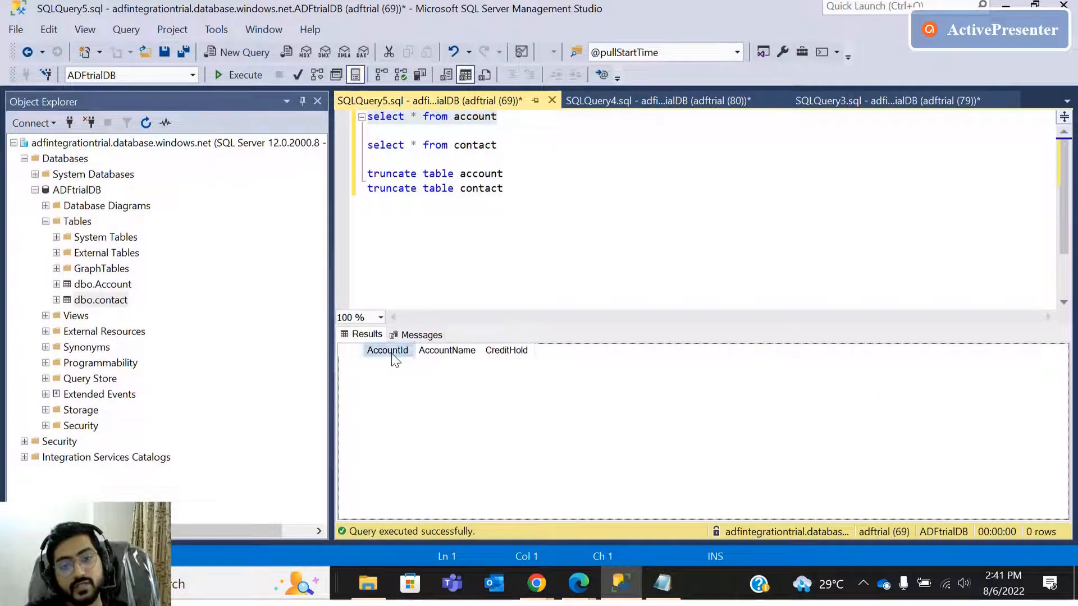
pyautogui.click(1005, 7)
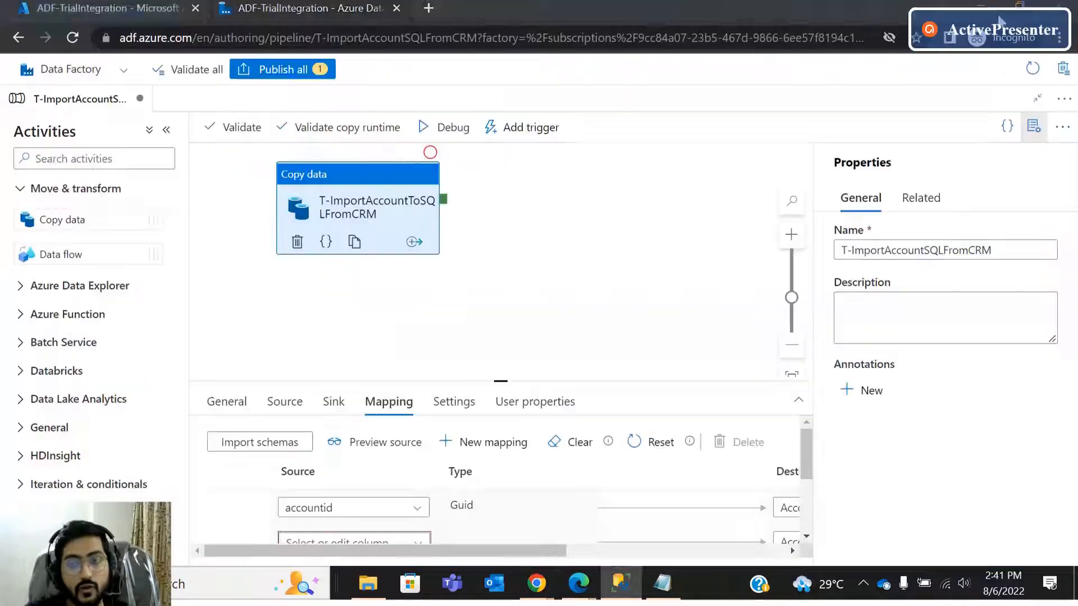
# Examine the imported mapping's destination columns and types and compare them with the account table's columns in SQL Server Management Studio.
pyautogui.moveTo(473, 551)
pyautogui.mouseDown()
pyautogui.moveTo(503, 552)
pyautogui.moveTo(473, 553)
pyautogui.mouseUp()
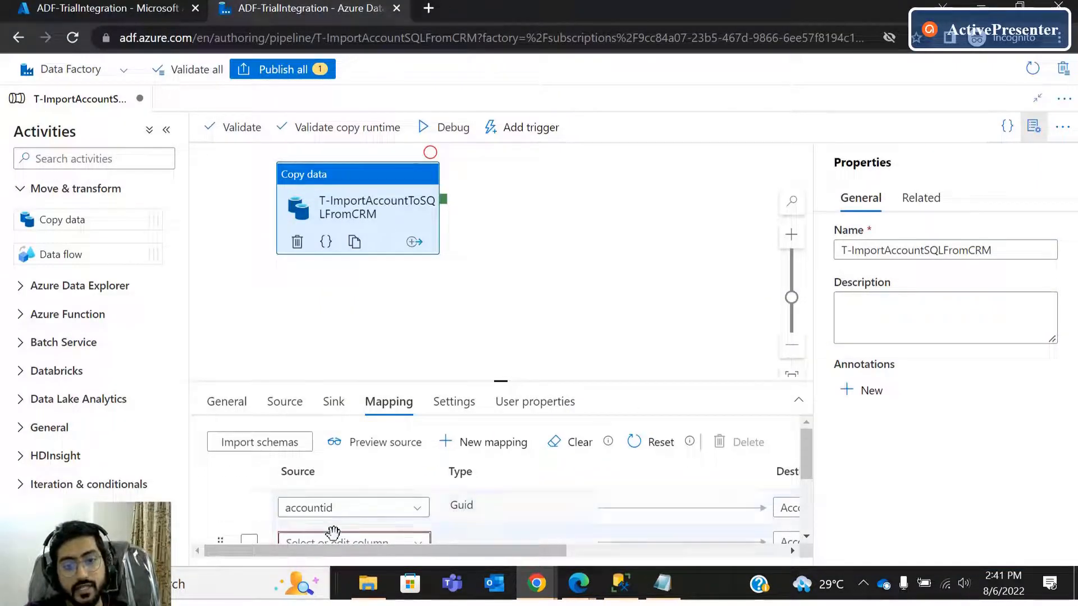
pyautogui.moveTo(351, 547); pyautogui.dragTo(496, 550)
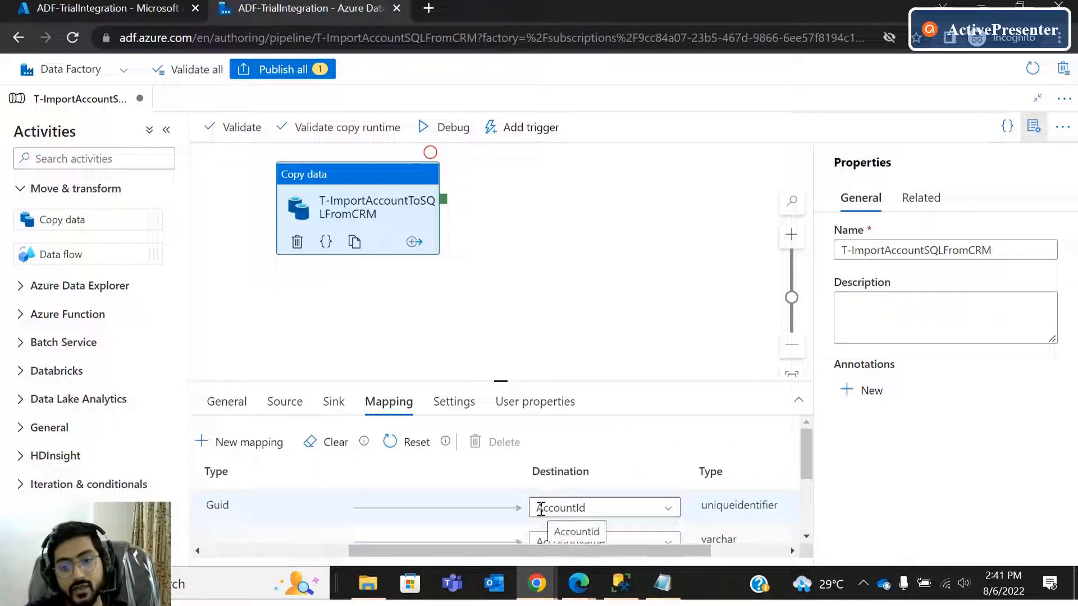
pyautogui.click(620, 584)
pyautogui.click(536, 584)
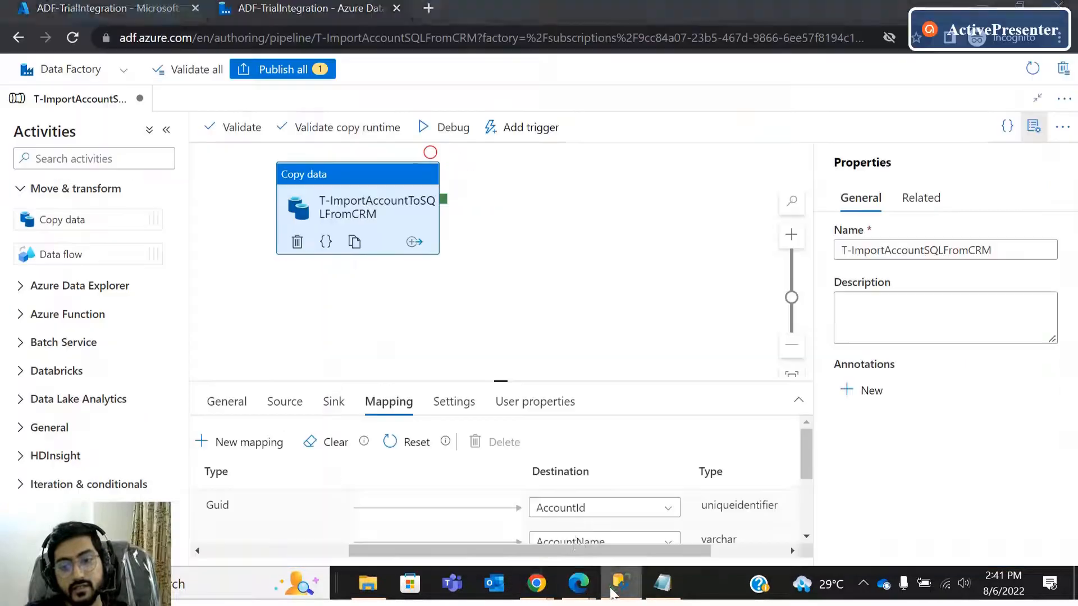
pyautogui.moveTo(554, 553); pyautogui.dragTo(590, 558)
pyautogui.scroll(-3, 385, 506)
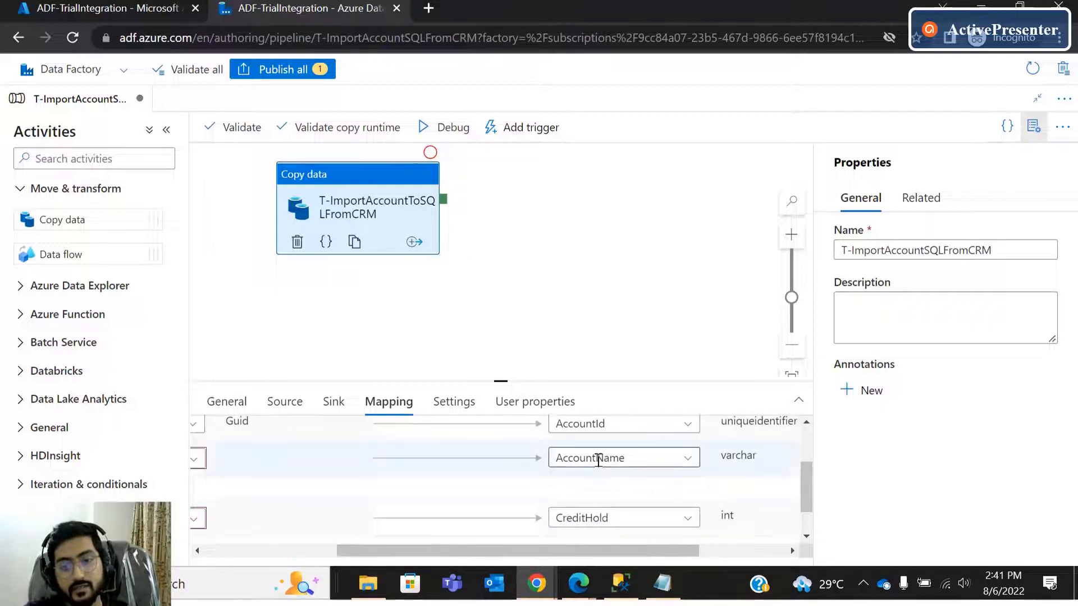
pyautogui.moveTo(574, 551); pyautogui.dragTo(479, 541)
pyautogui.click(313, 458)
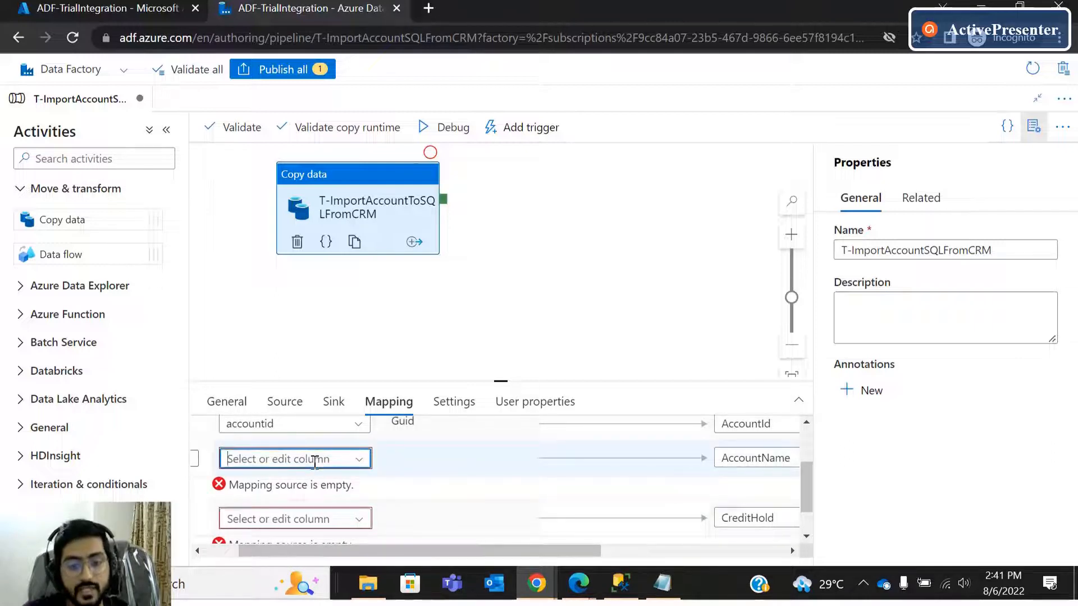
pyautogui.write('name')
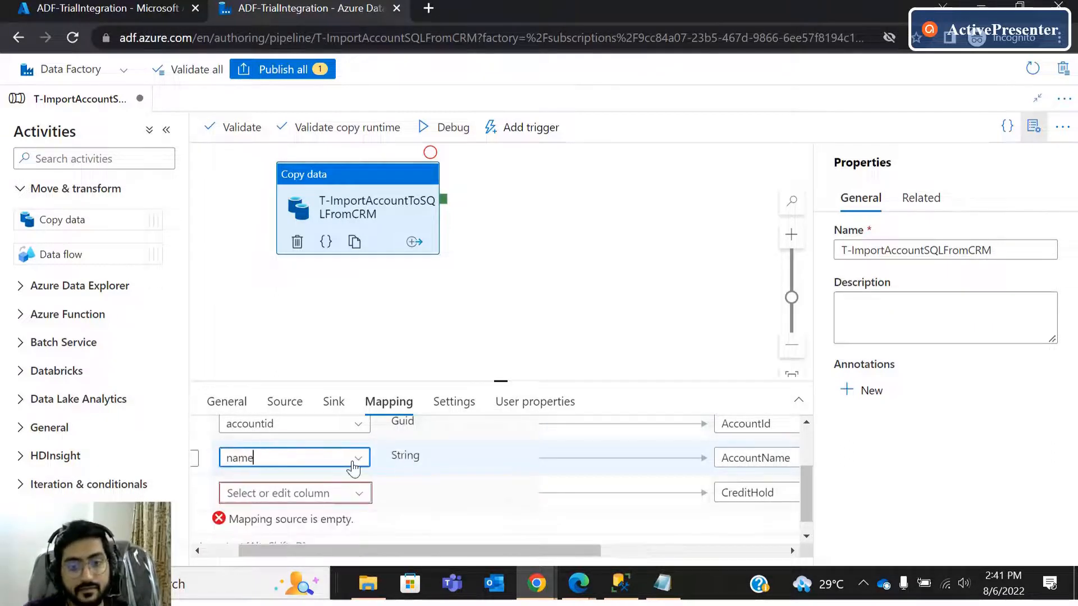
pyautogui.click(357, 460)
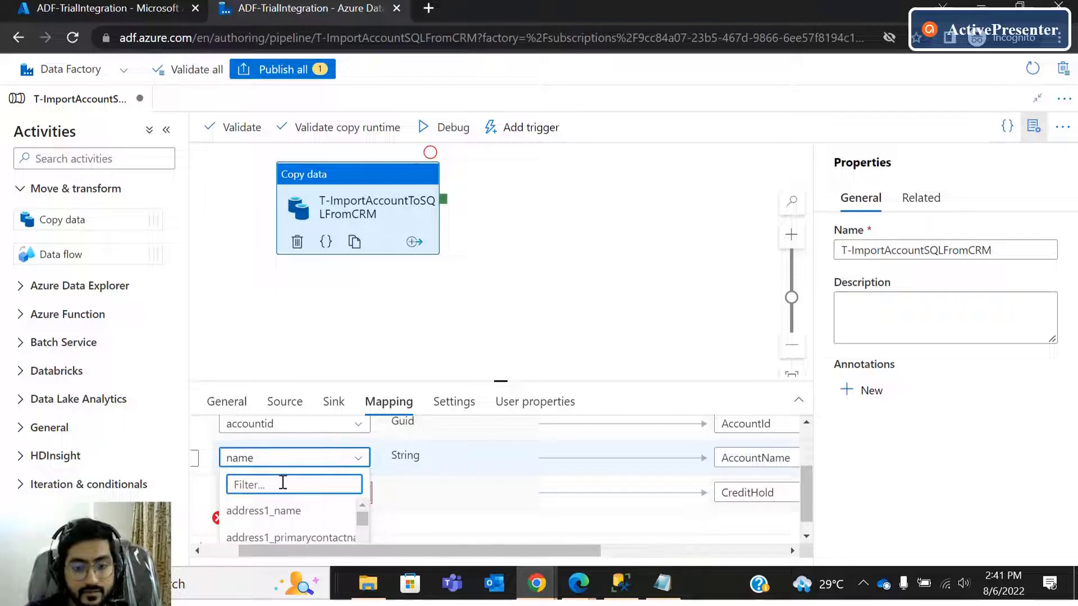
pyautogui.write('name')
pyautogui.scroll(1, 317, 515)
pyautogui.scroll(-3, 320, 512)
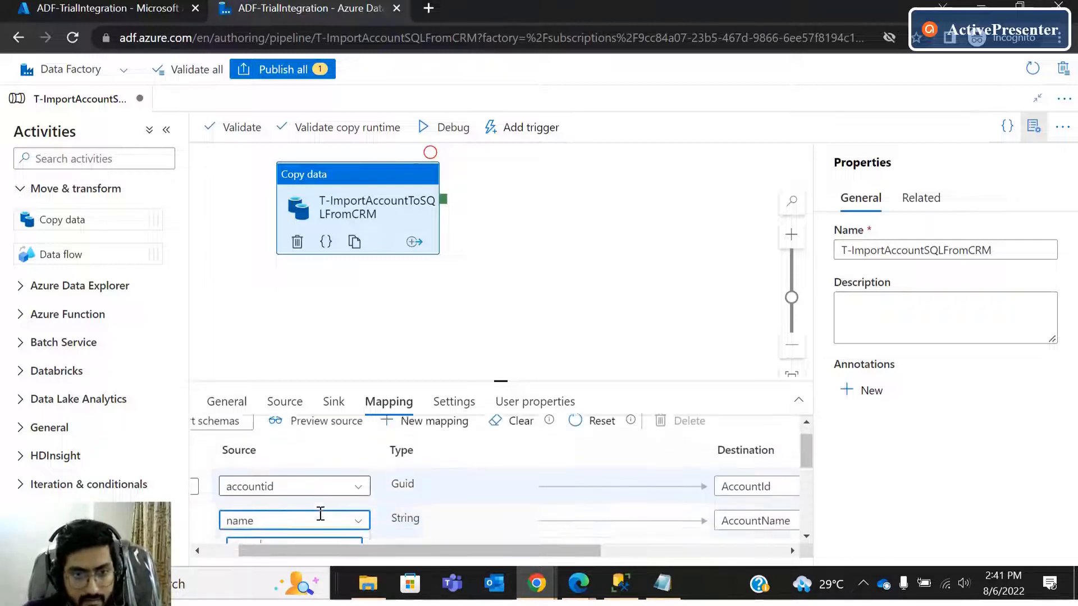
pyautogui.scroll(-1, 421, 497)
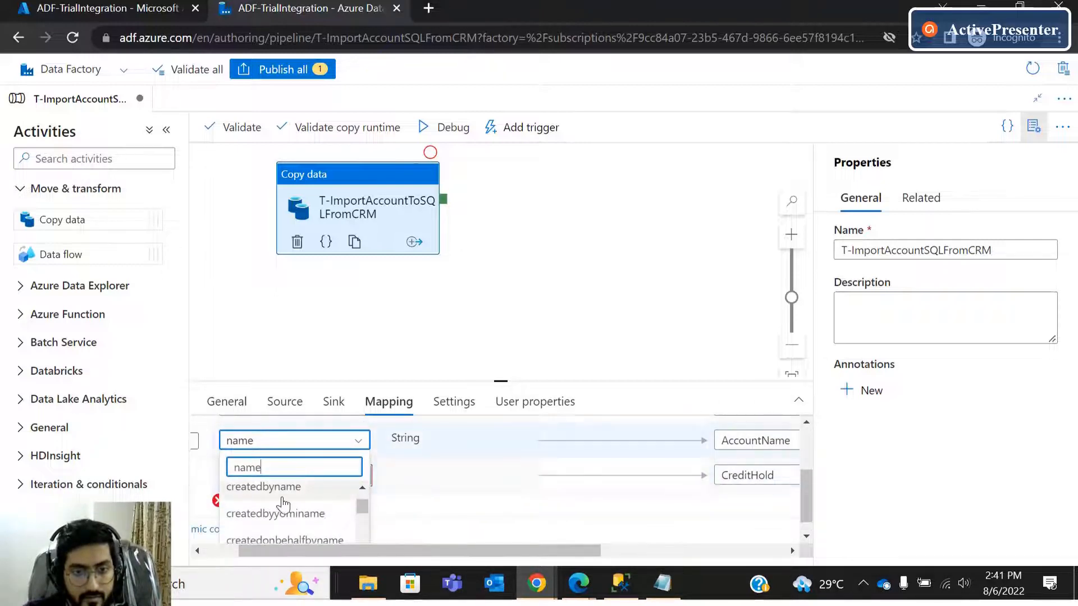
pyautogui.scroll(3, 337, 494)
pyautogui.moveTo(313, 443); pyautogui.dragTo(160, 442)
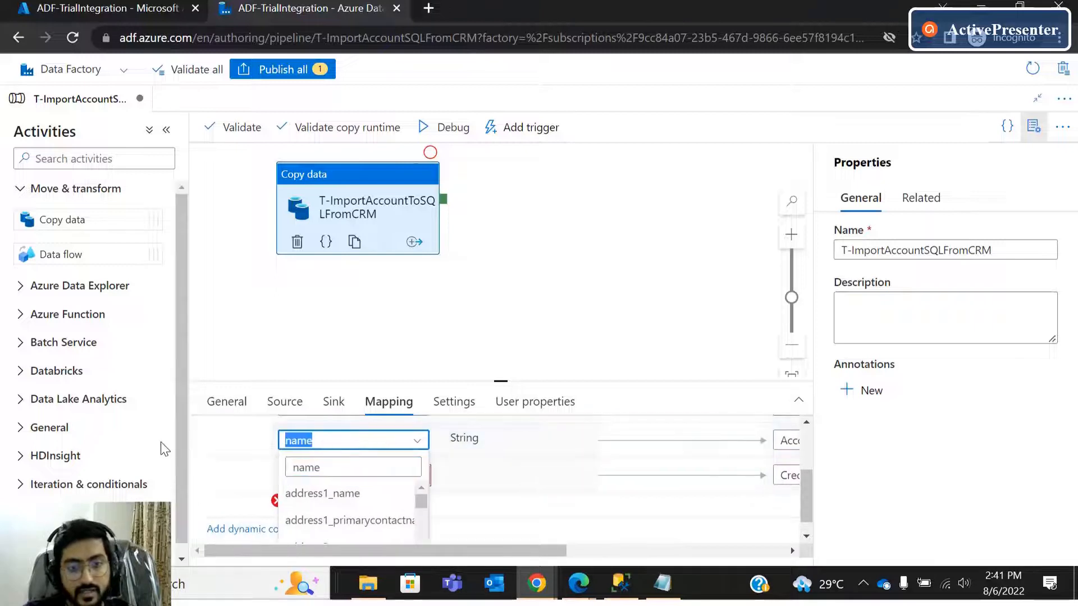
pyautogui.press('BackSpace')
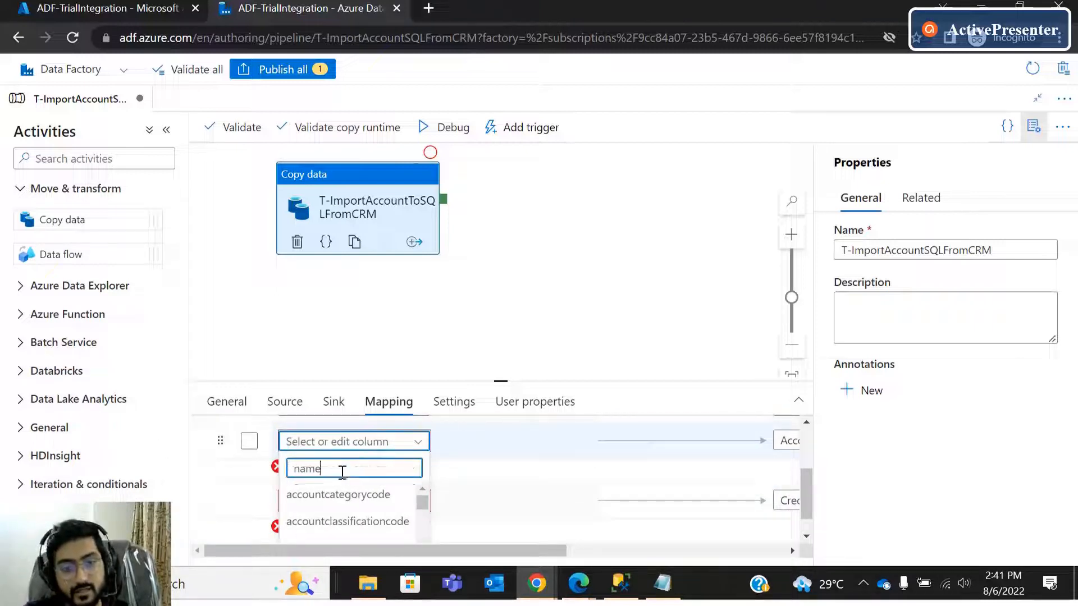
# Filter the source columns by "name" and map the name column to the AccountName destination.
pyautogui.scroll(3, 361, 507)
pyautogui.scroll(-3, 481, 500)
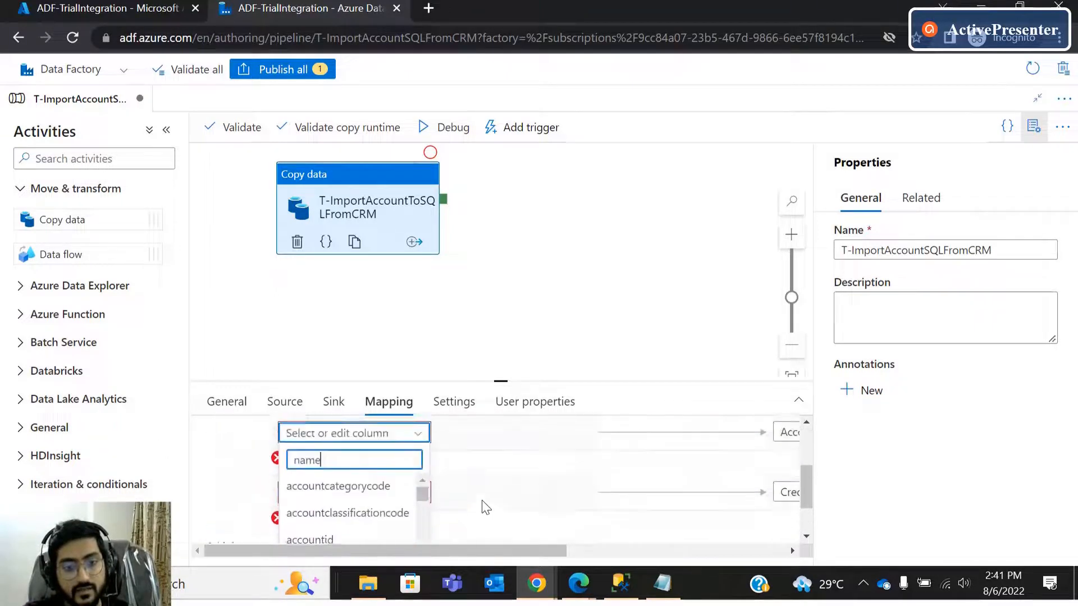
pyautogui.scroll(1, 481, 507)
pyautogui.press('BackSpace')
pyautogui.press('BackSpace')
pyautogui.press('BackSpace')
pyautogui.press('BackSpace')
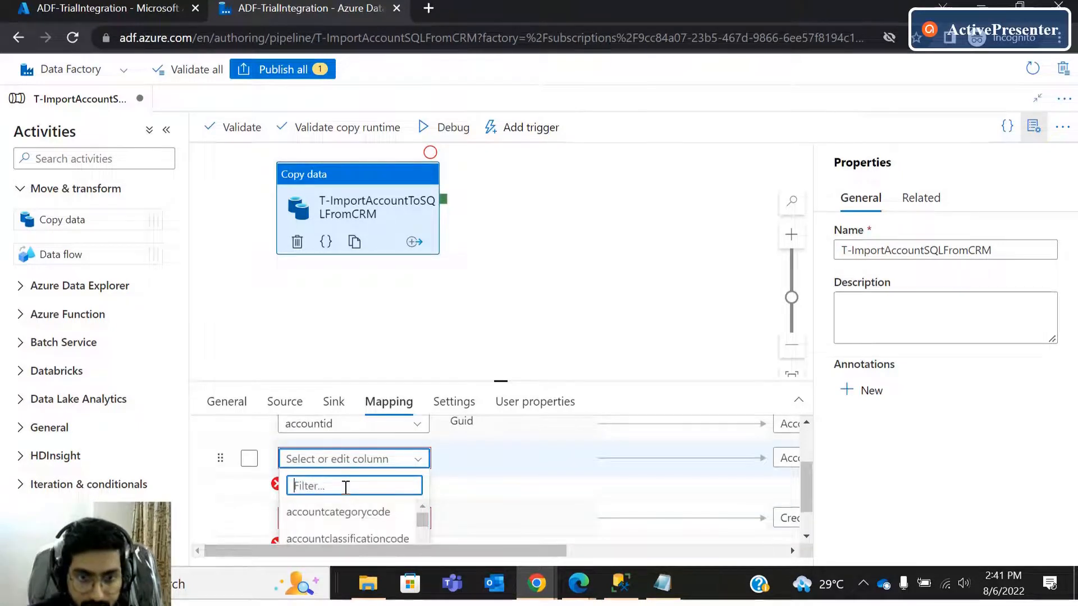
pyautogui.write('name')
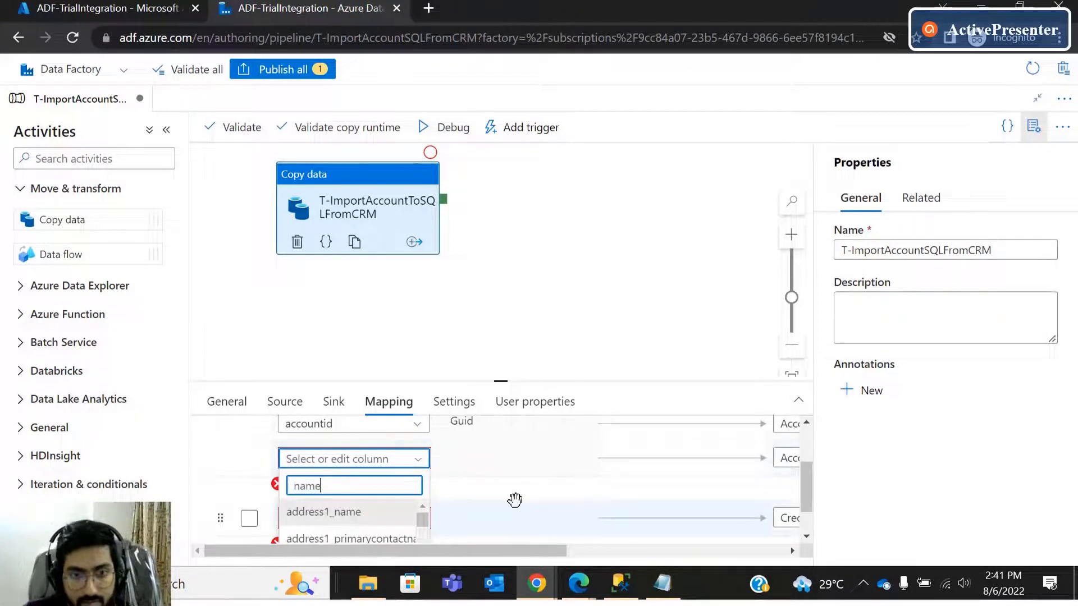
pyautogui.scroll(-1, 512, 499)
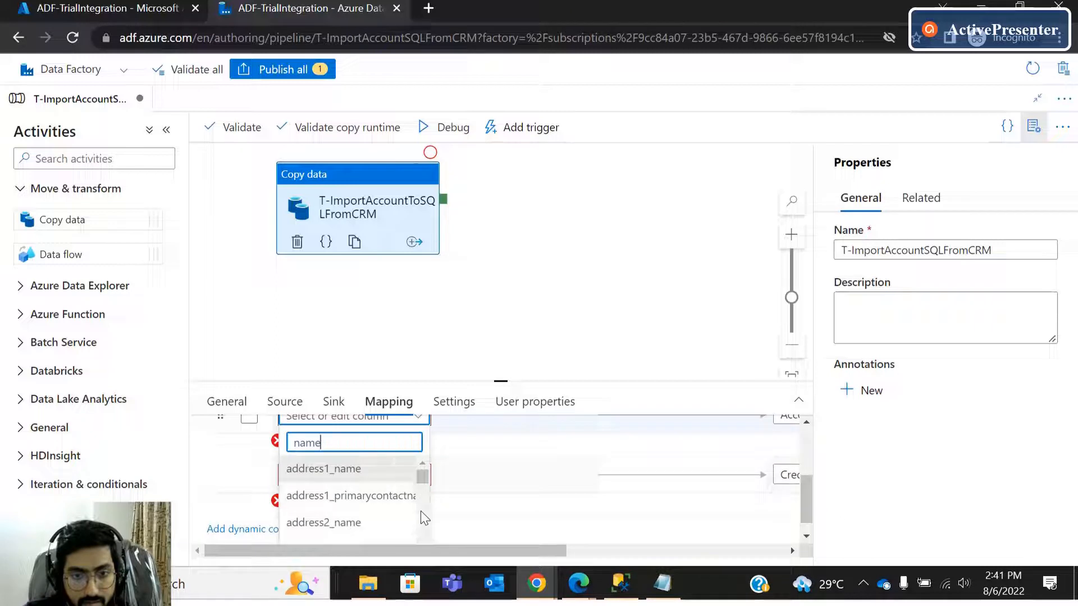
pyautogui.scroll(-5, 420, 510)
pyautogui.scroll(-5, 419, 511)
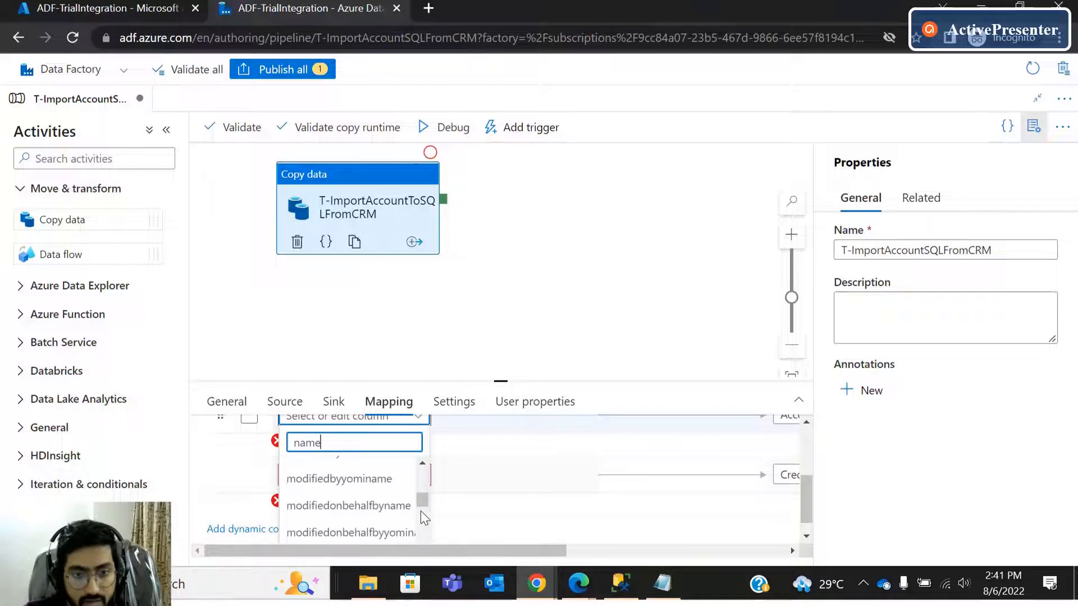
pyautogui.scroll(2, 387, 537)
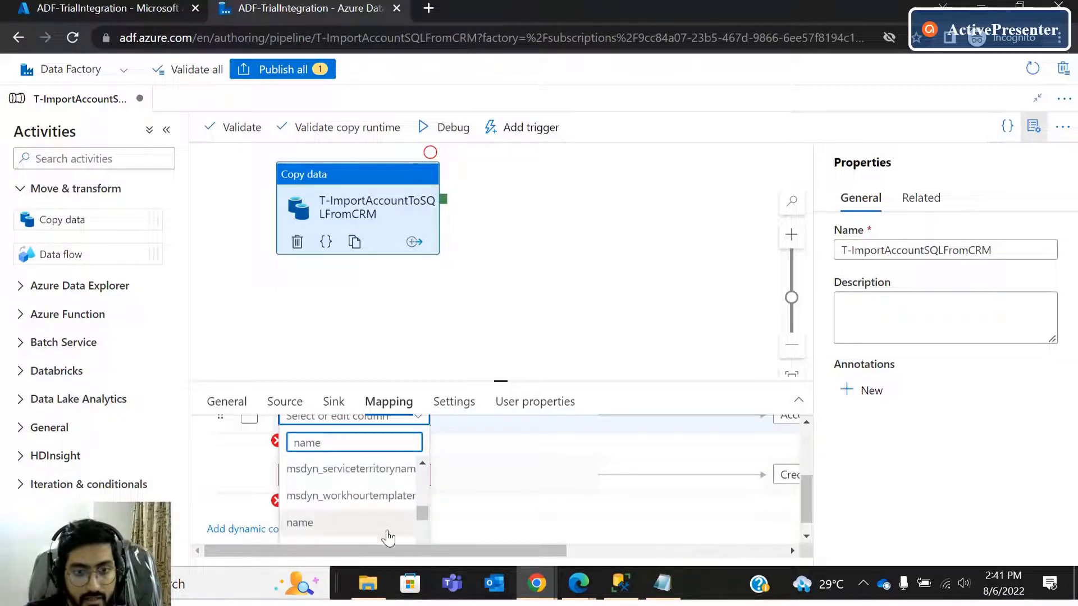
pyautogui.click(329, 526)
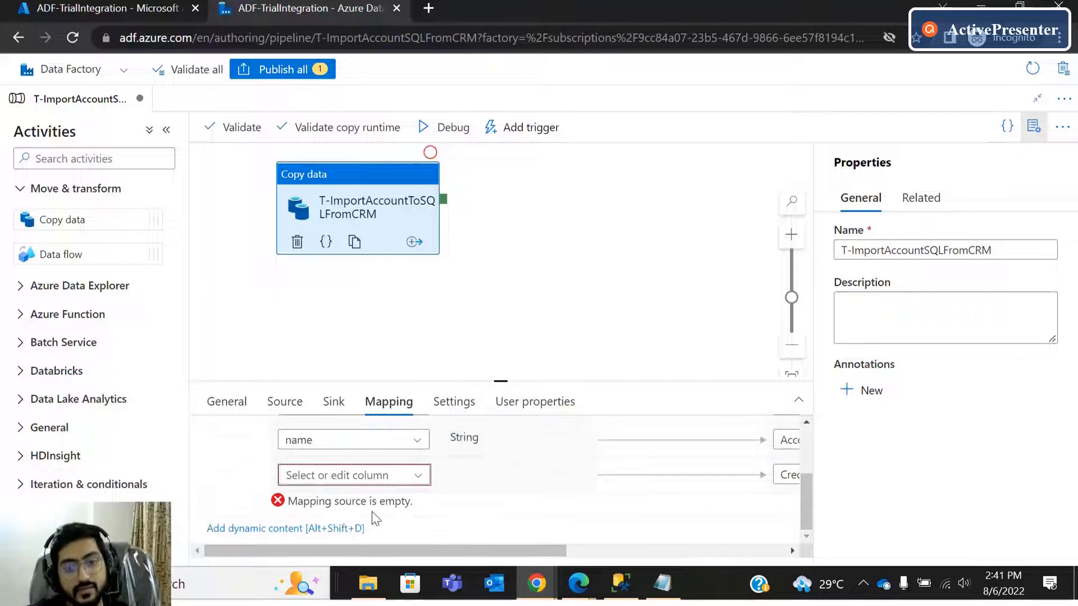
# Switch to Dynamics 365, open the A. Datum account record and examine its Account Name field.
pyautogui.scroll(1, 355, 479)
pyautogui.scroll(-1, 336, 473)
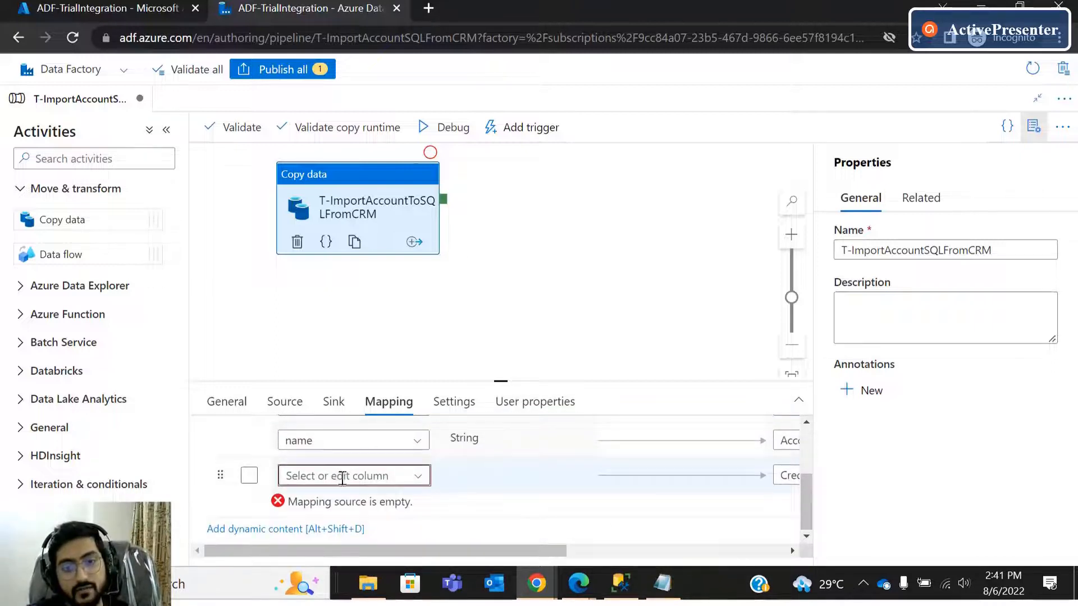
pyautogui.scroll(1, 429, 553)
pyautogui.moveTo(566, 588)
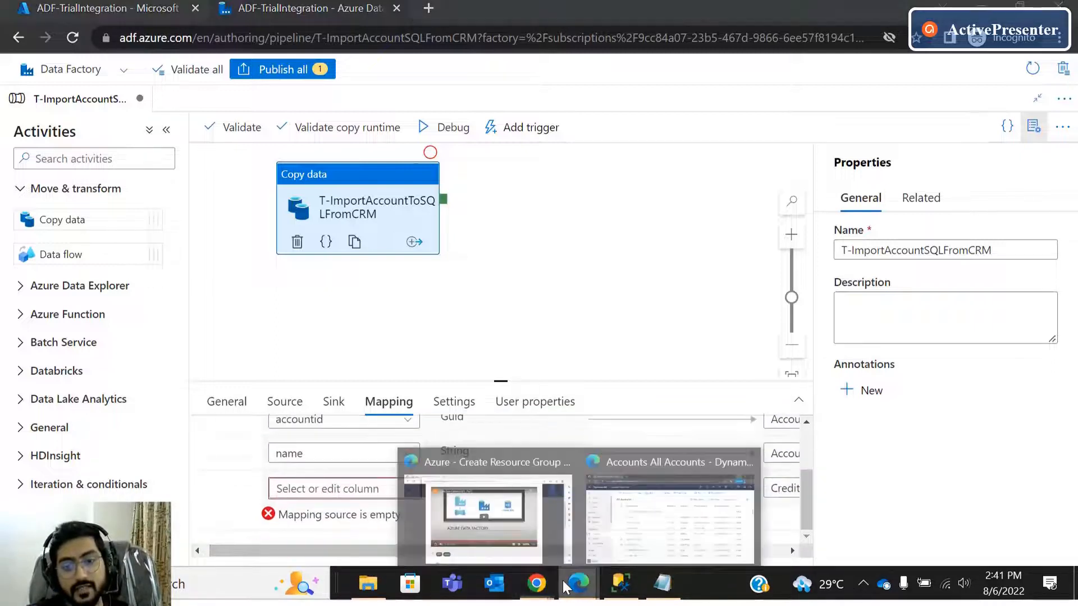
pyautogui.click(609, 523)
pyautogui.click(276, 268)
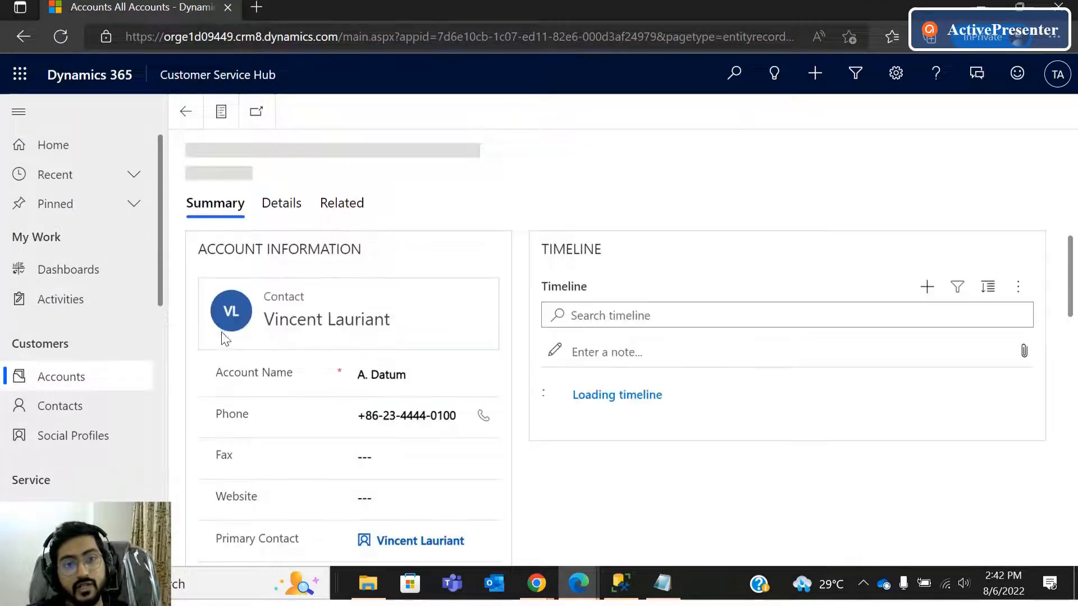
pyautogui.moveTo(222, 337); pyautogui.dragTo(227, 368)
pyautogui.moveTo(217, 449); pyautogui.dragTo(286, 453)
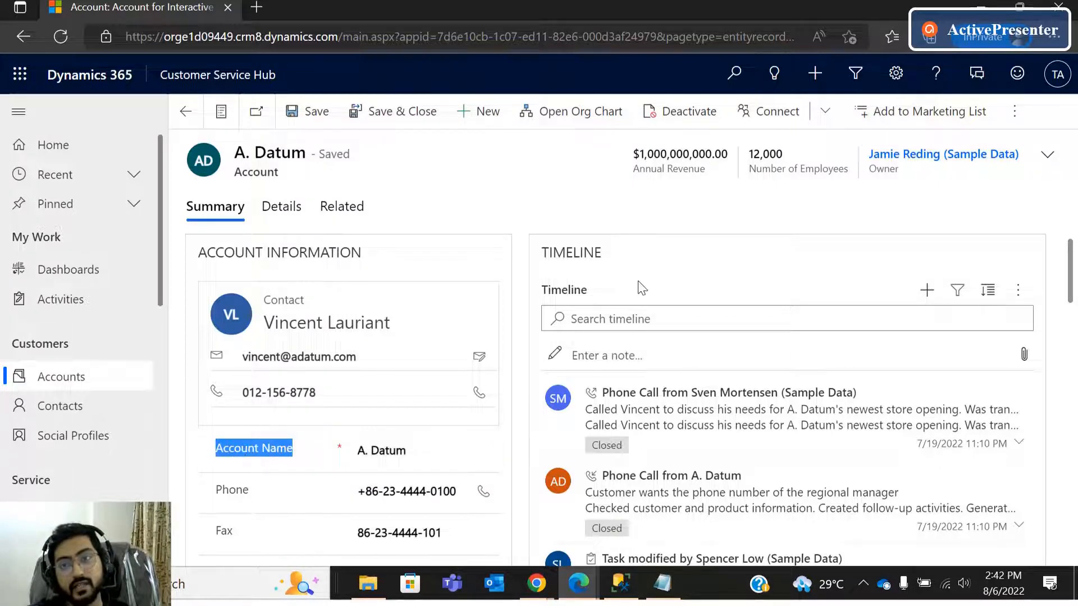
pyautogui.scroll(-1, 293, 479)
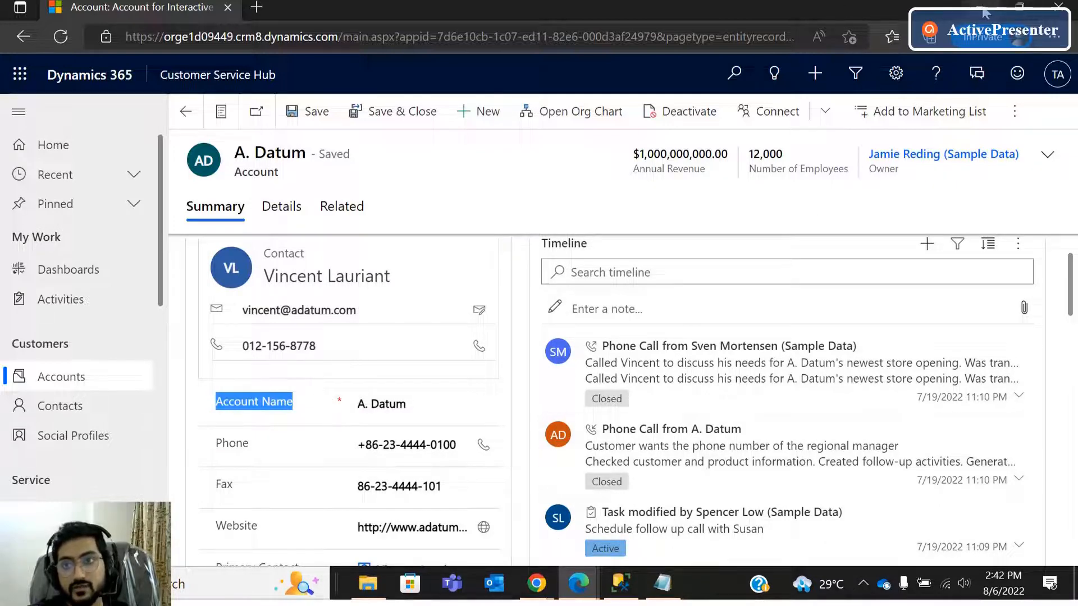
# Return to the Data Factory mapping and open the empty source column of the CreditHold row for editing.
pyautogui.hotkey('alt', 'Tab')
pyautogui.scroll(2, 402, 522)
pyautogui.scroll(-2, 404, 522)
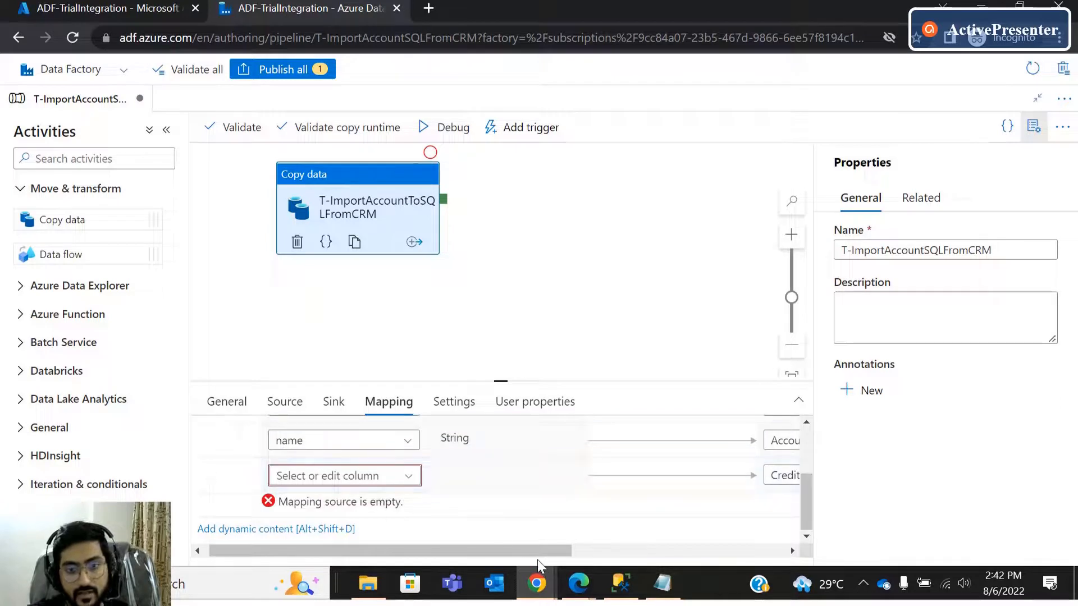
pyautogui.moveTo(544, 549); pyautogui.dragTo(511, 550)
pyautogui.click(388, 489)
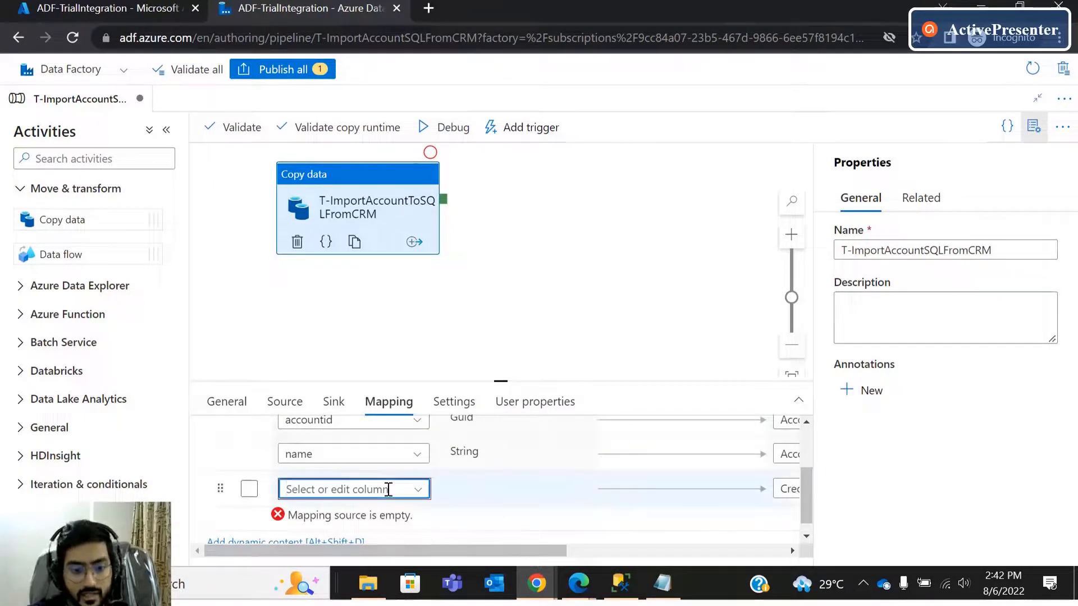
# Switch to Dynamics 365, open the A. Datum account's details and examine the Credit Hold field in the billing section.
pyautogui.click(981, 7)
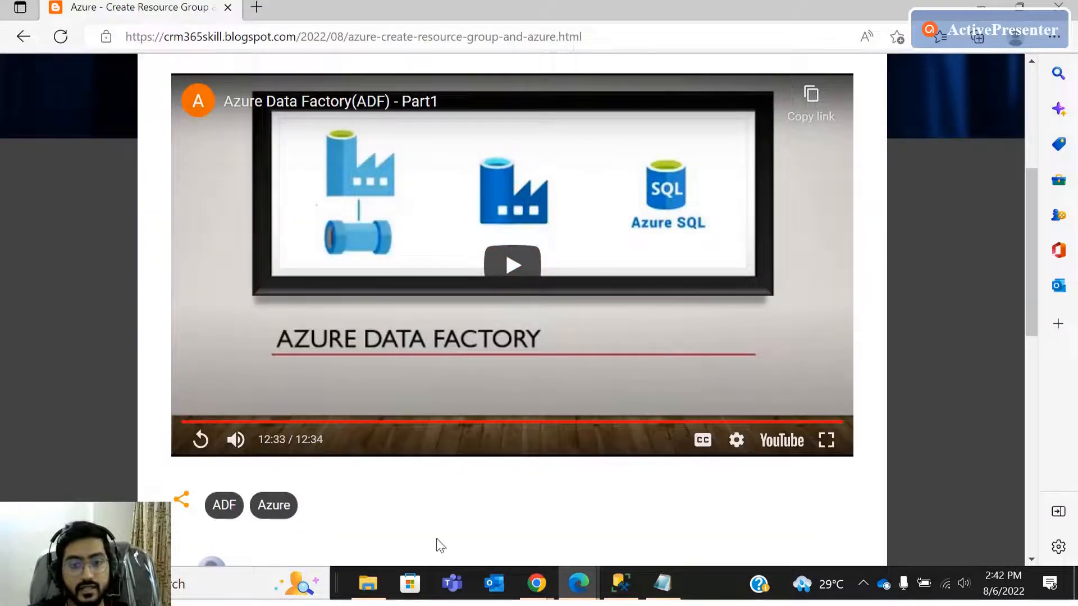
pyautogui.moveTo(580, 590)
pyautogui.click(632, 524)
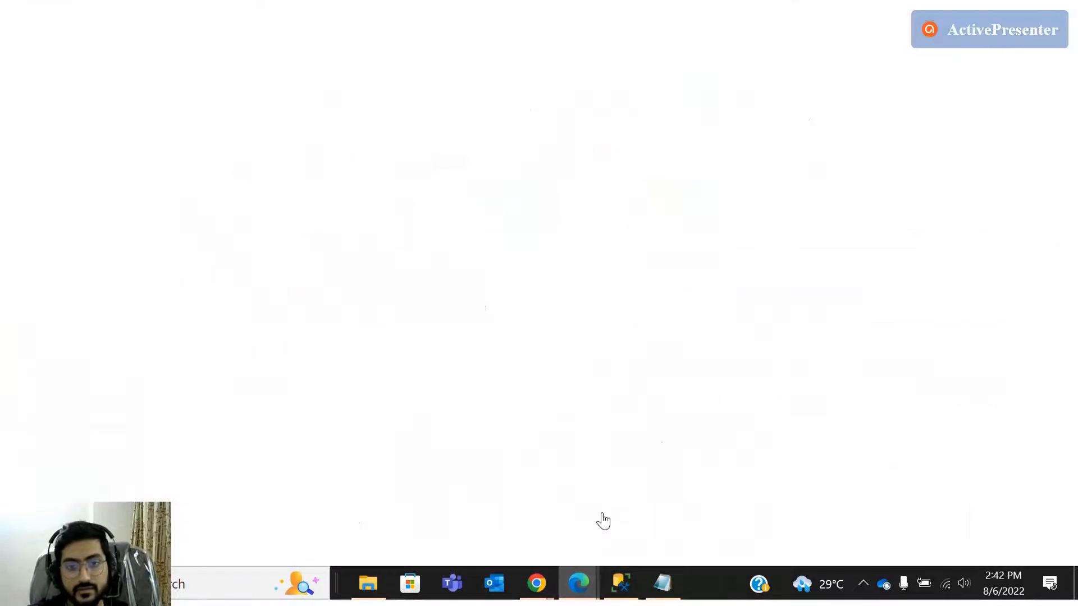
pyautogui.click(298, 208)
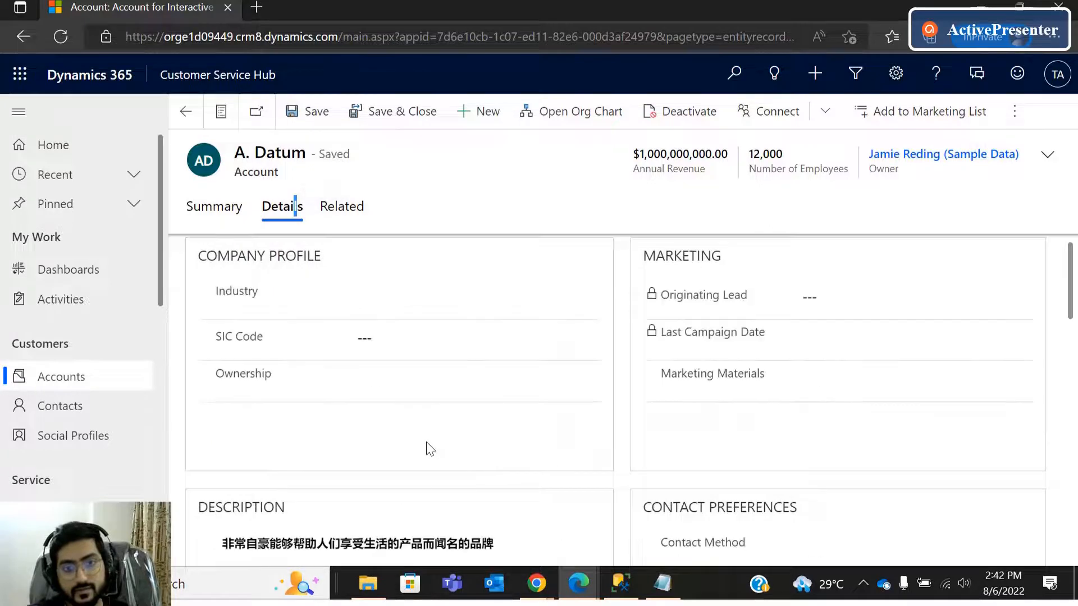
pyautogui.scroll(-6, 428, 446)
pyautogui.scroll(-6, 428, 448)
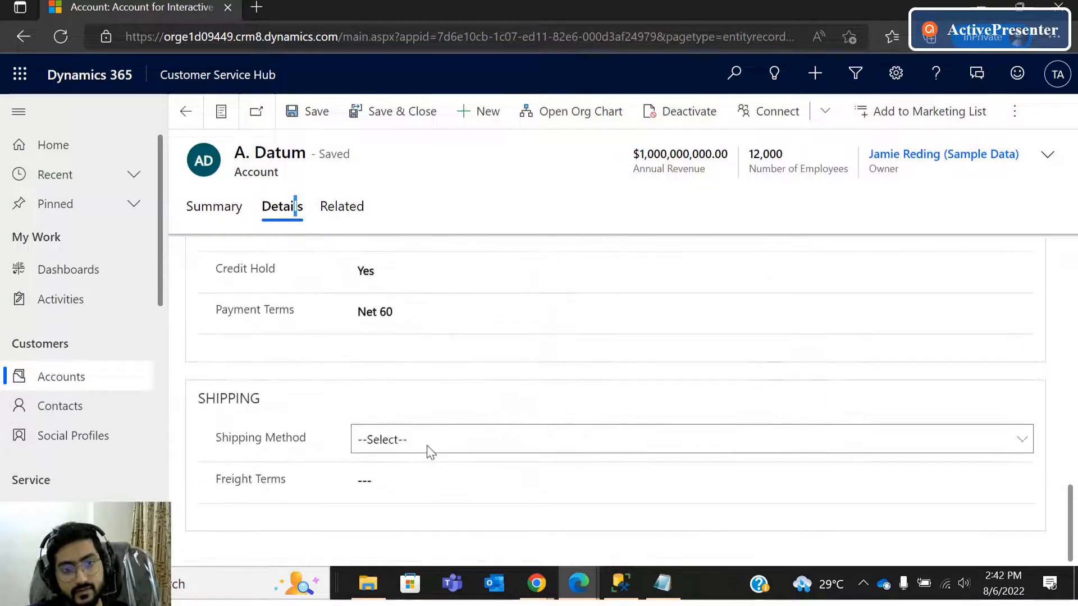
pyautogui.scroll(2, 431, 450)
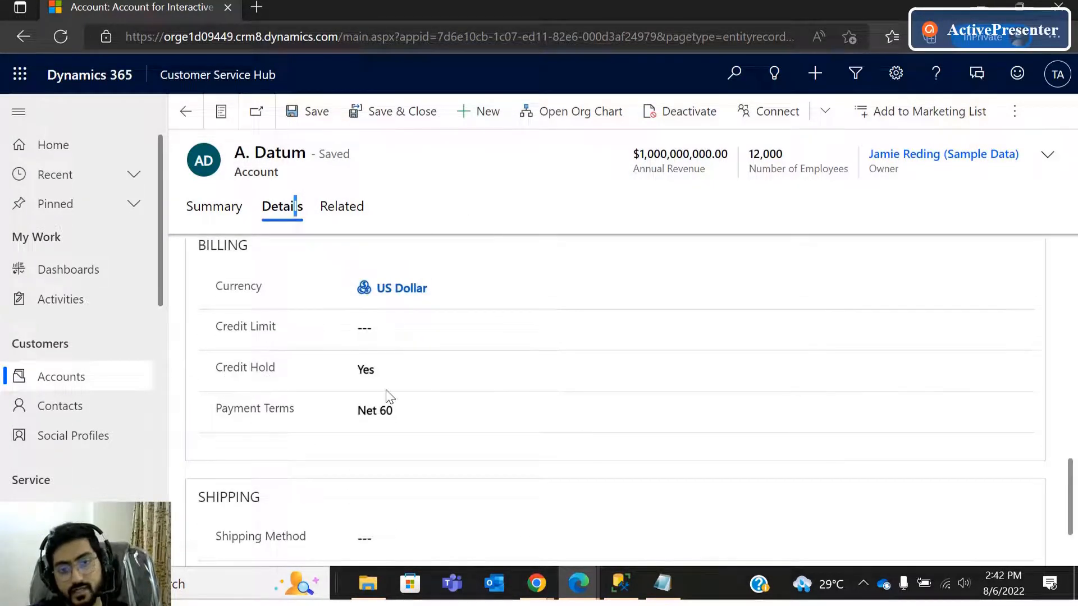
pyautogui.click(384, 375)
pyautogui.click(385, 375)
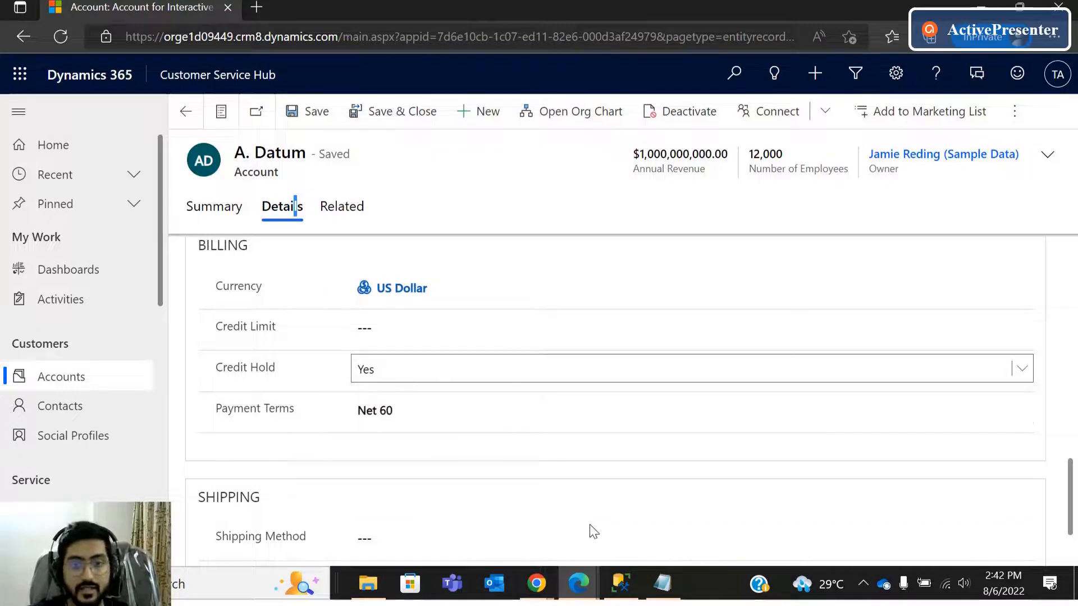
# Return to the Data Factory mapping, filter the source columns by "credit" and map creditonhold to the CreditHold destination.
pyautogui.click(979, 4)
pyautogui.moveTo(536, 583)
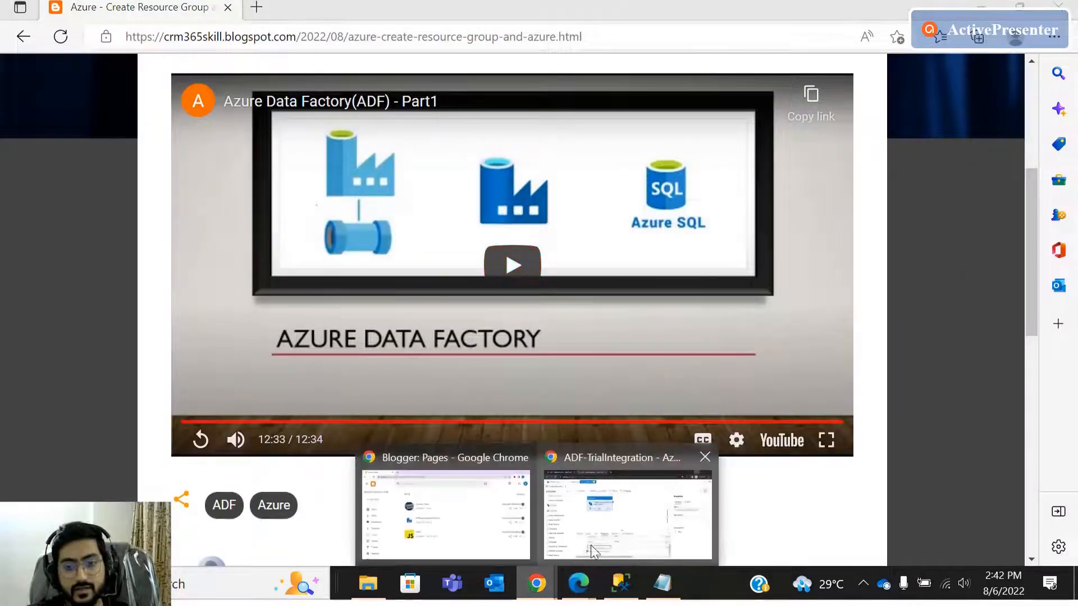
pyautogui.click(594, 553)
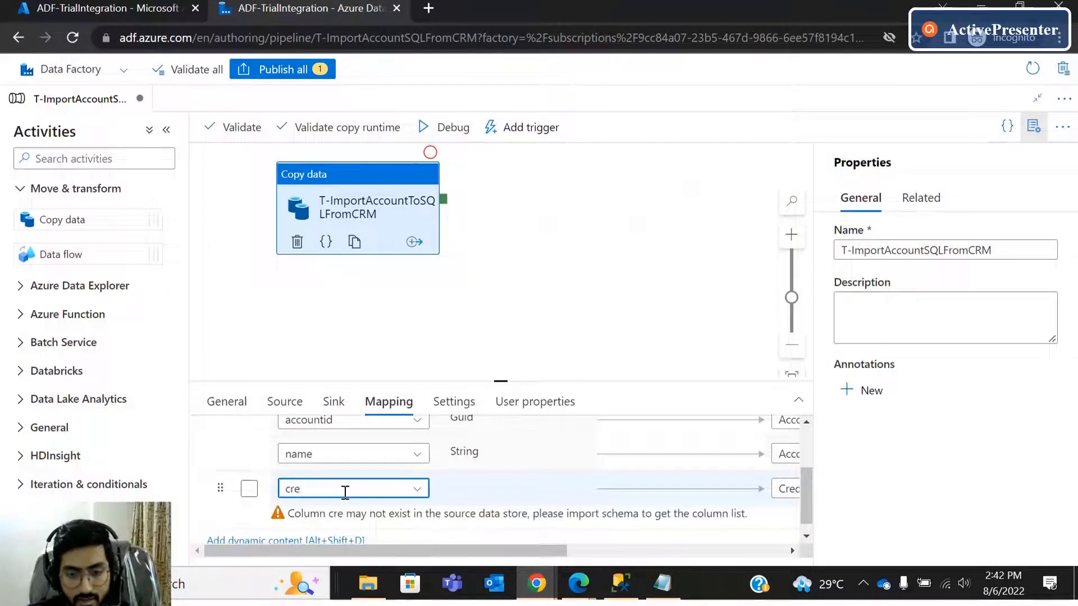
pyautogui.write('t')
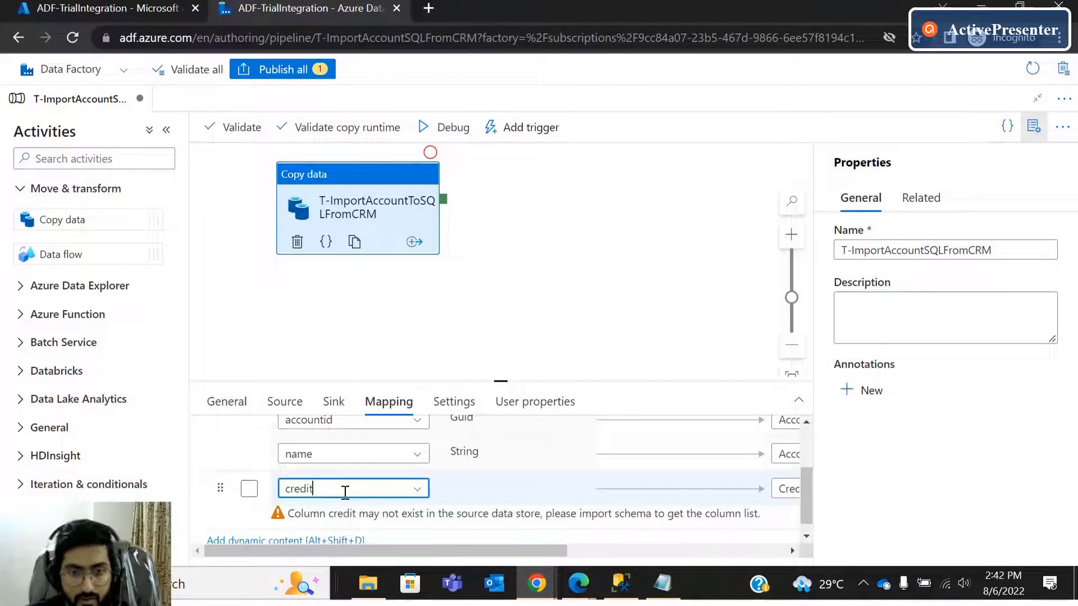
pyautogui.click(415, 494)
pyautogui.press('BackSpace')
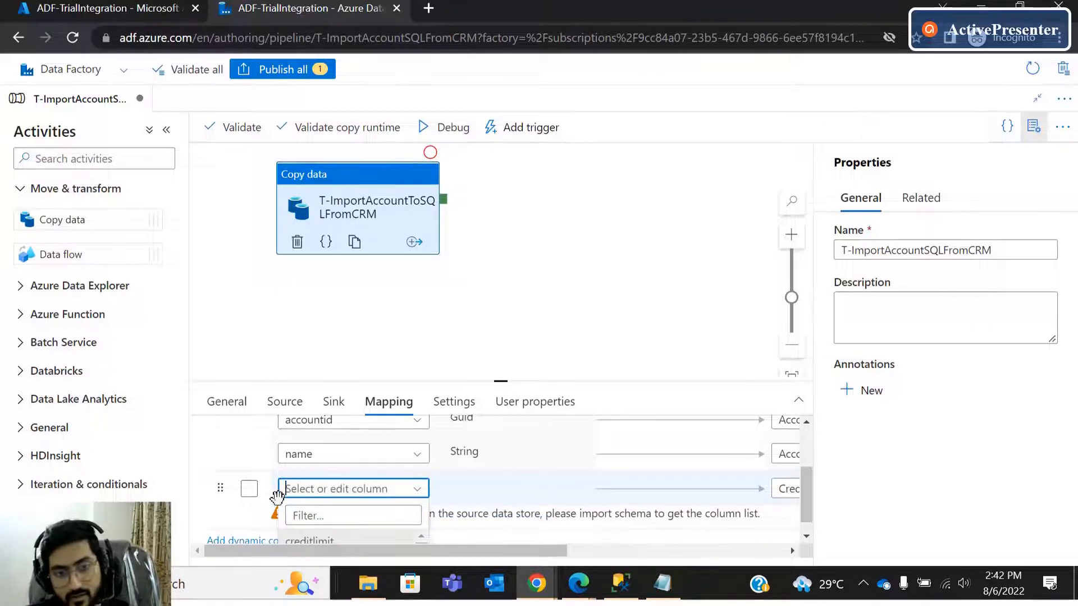
pyautogui.click(317, 512)
pyautogui.write('cret')
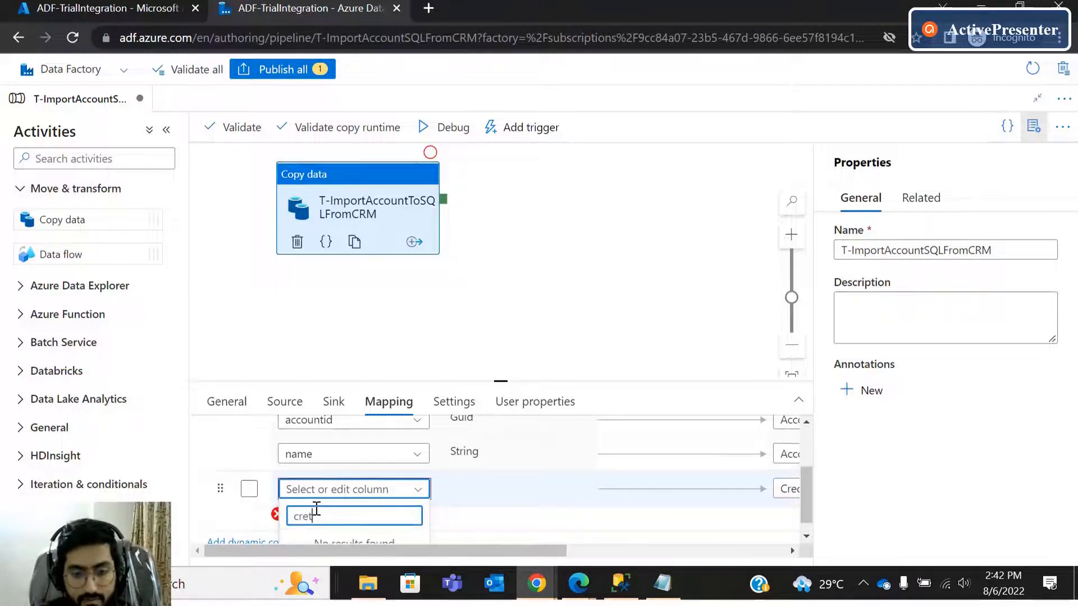
pyautogui.press('BackSpace')
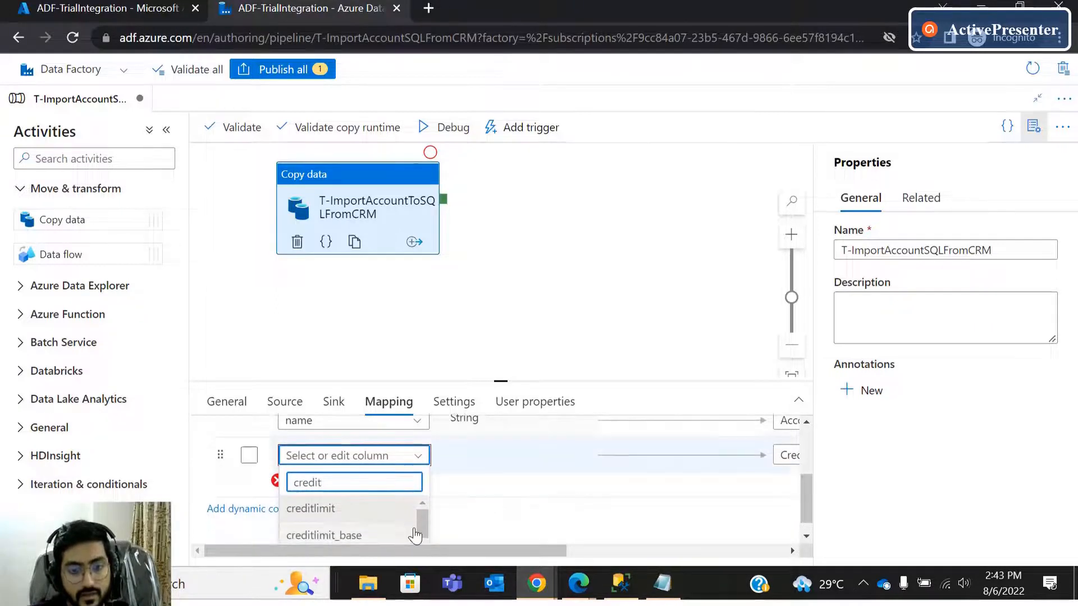
pyautogui.scroll(-1, 422, 525)
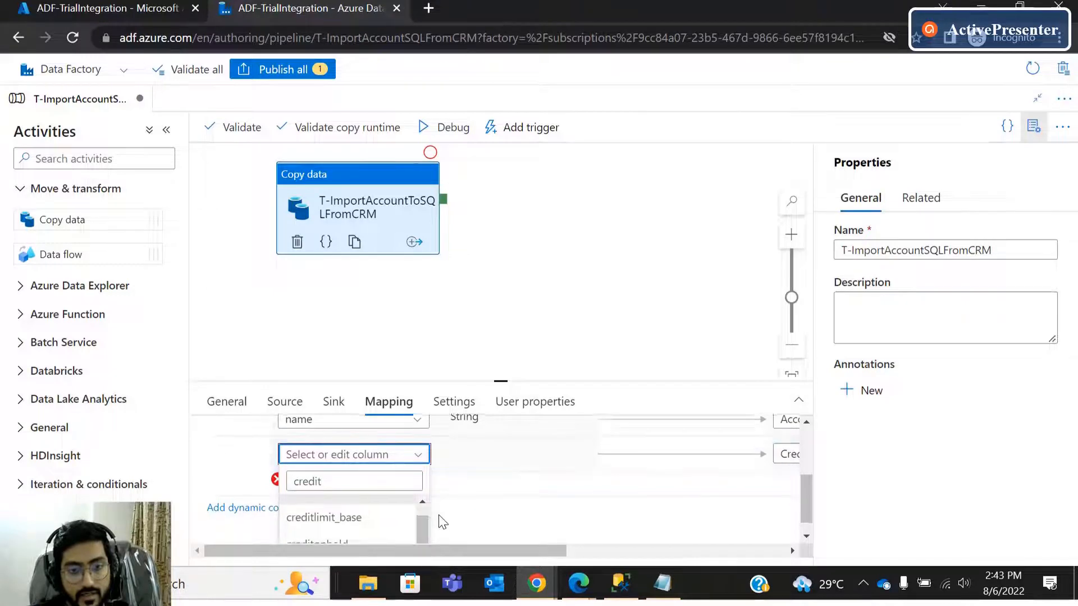
pyautogui.scroll(-1, 442, 522)
pyautogui.scroll(-1, 458, 529)
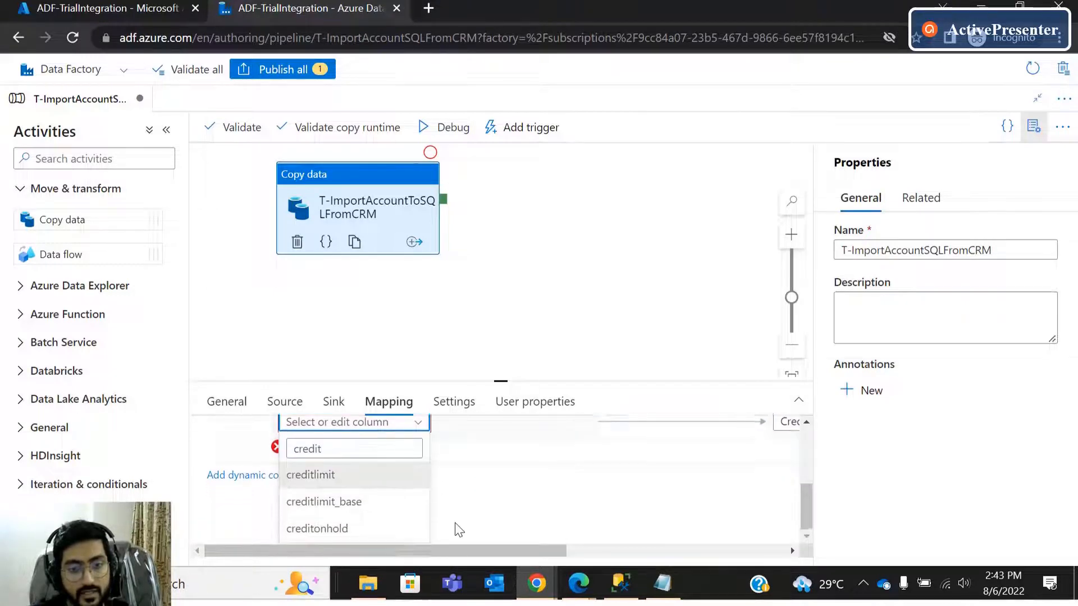
pyautogui.click(348, 528)
# Examine the source and destination data types of the accountid, name and creditonhold mappings.
pyautogui.scroll(1, 368, 482)
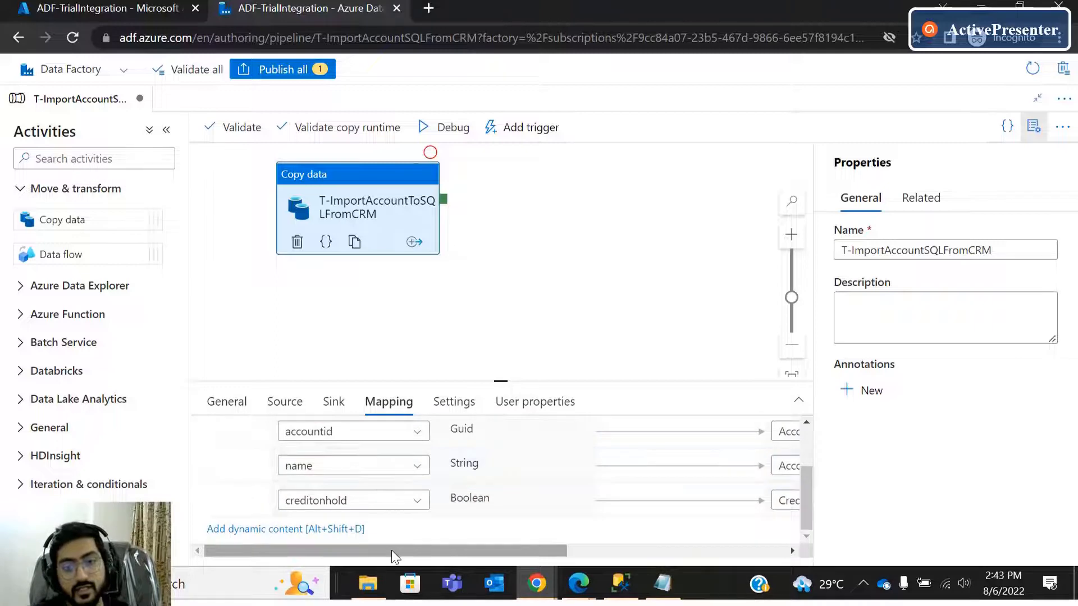
pyautogui.scroll(1, 404, 553)
pyautogui.moveTo(410, 555); pyautogui.dragTo(460, 555)
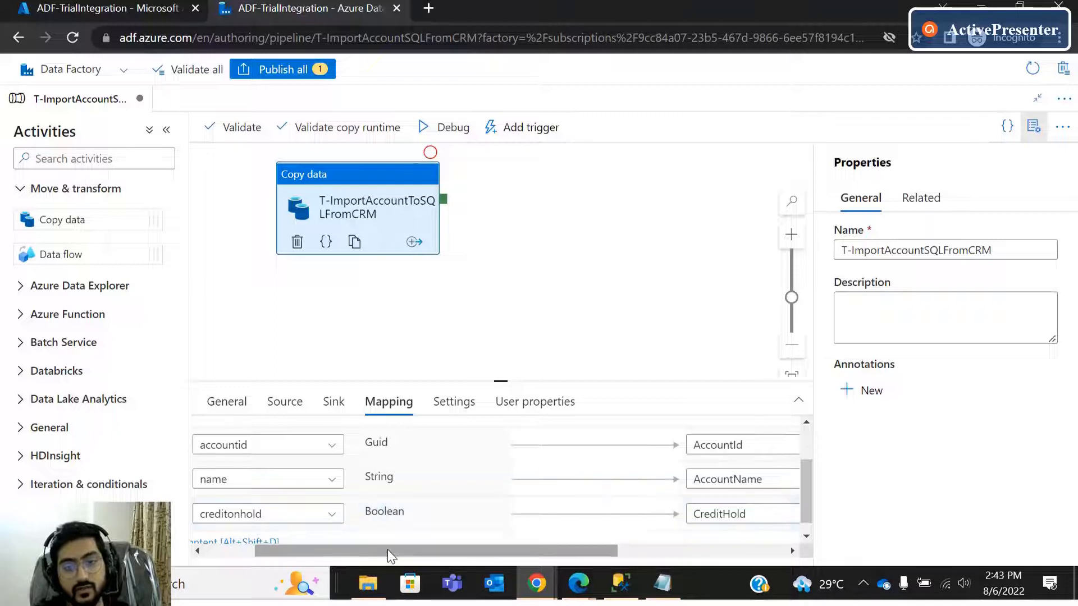
pyautogui.moveTo(387, 550); pyautogui.dragTo(556, 555)
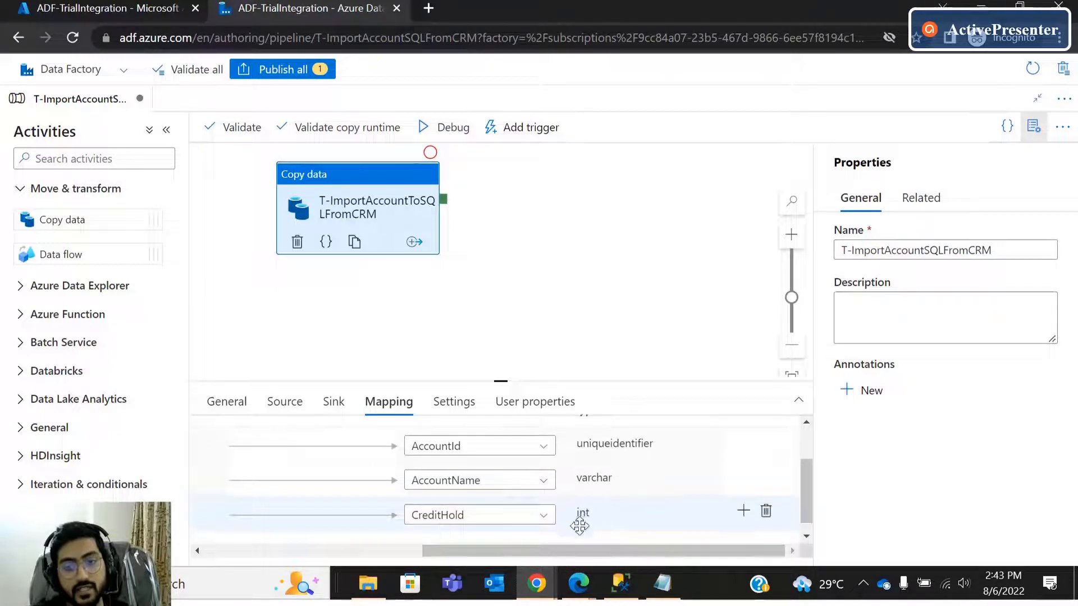
pyautogui.scroll(2, 578, 522)
pyautogui.scroll(-3, 578, 529)
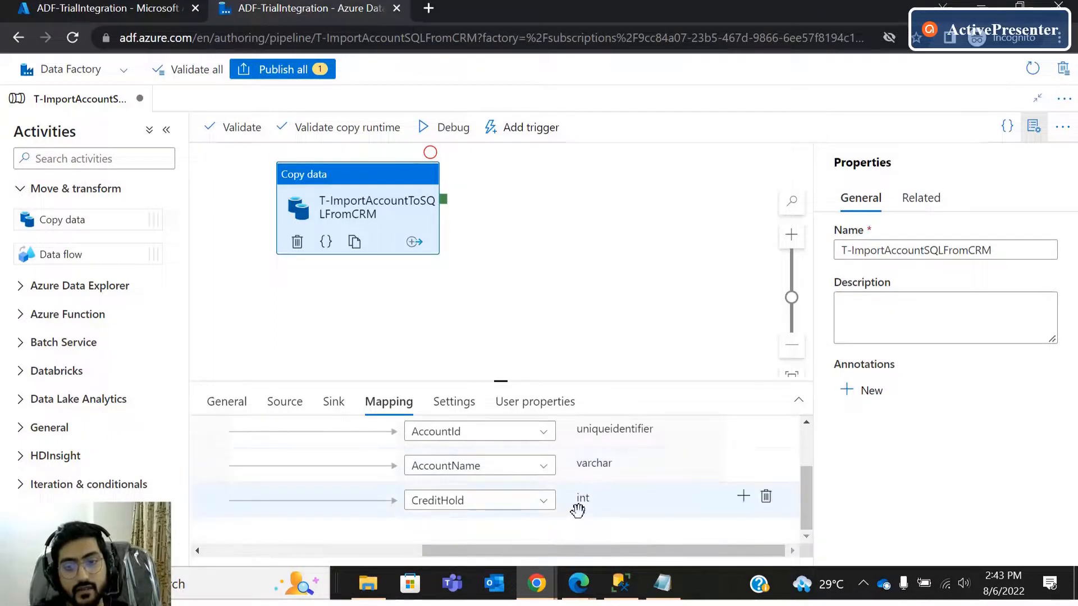
pyautogui.scroll(1, 583, 548)
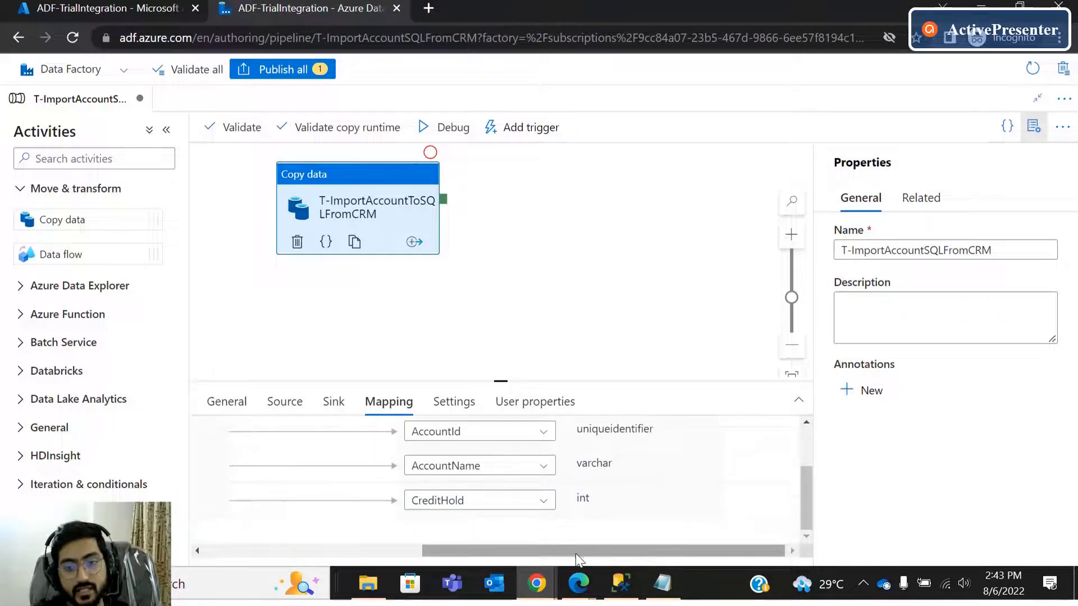
pyautogui.hscroll(-5, 575, 554)
# Inspect the Credit Hold options on the Dynamics 365 account, and check the account table's CreditHold column in SQL Server Management Studio.
pyautogui.moveTo(587, 578)
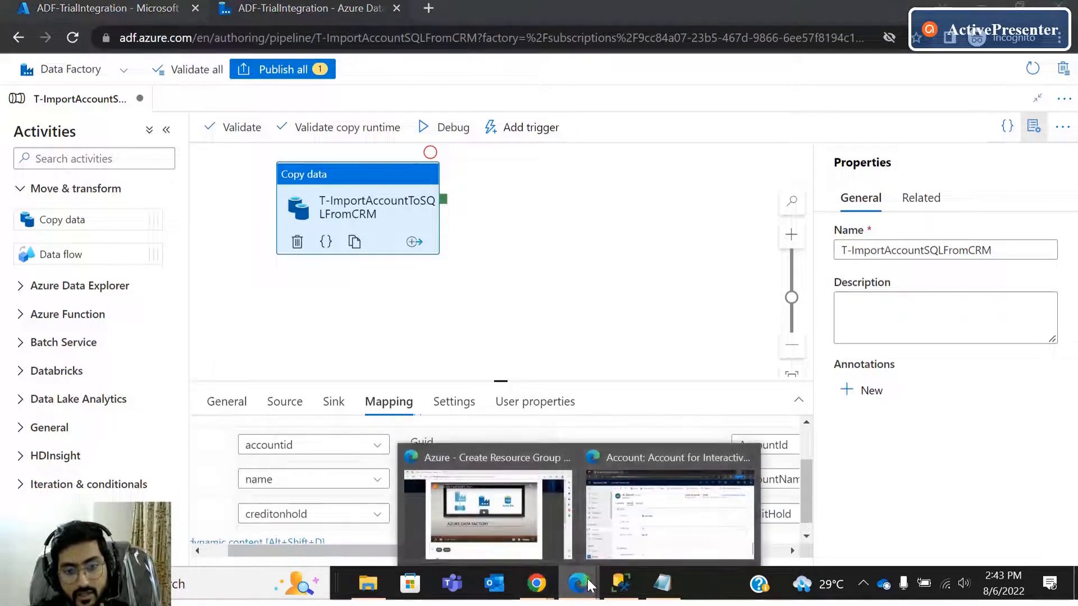
pyautogui.click(637, 542)
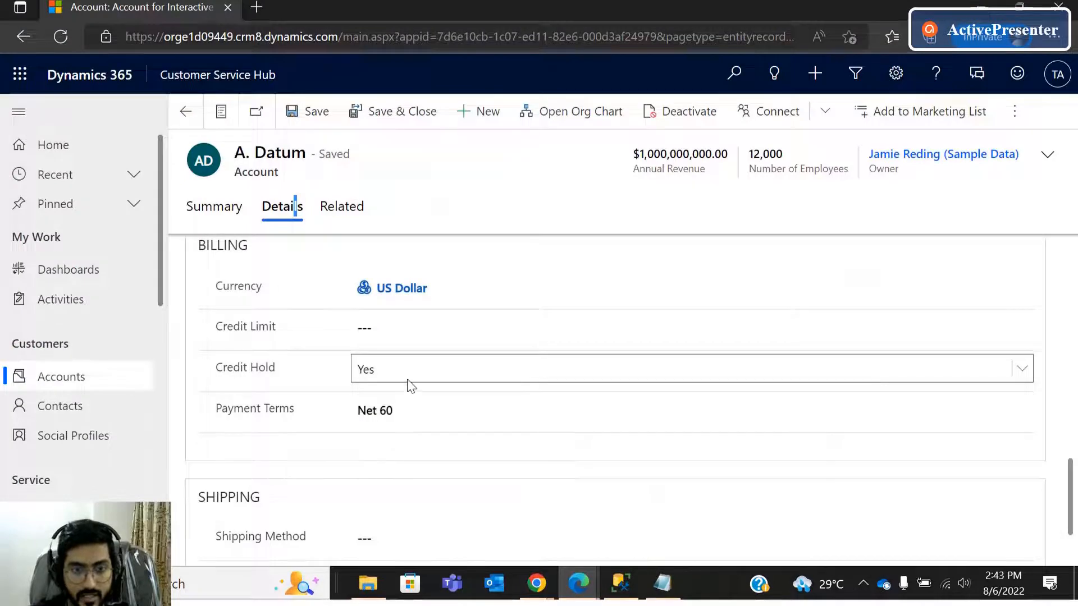
pyautogui.click(409, 379)
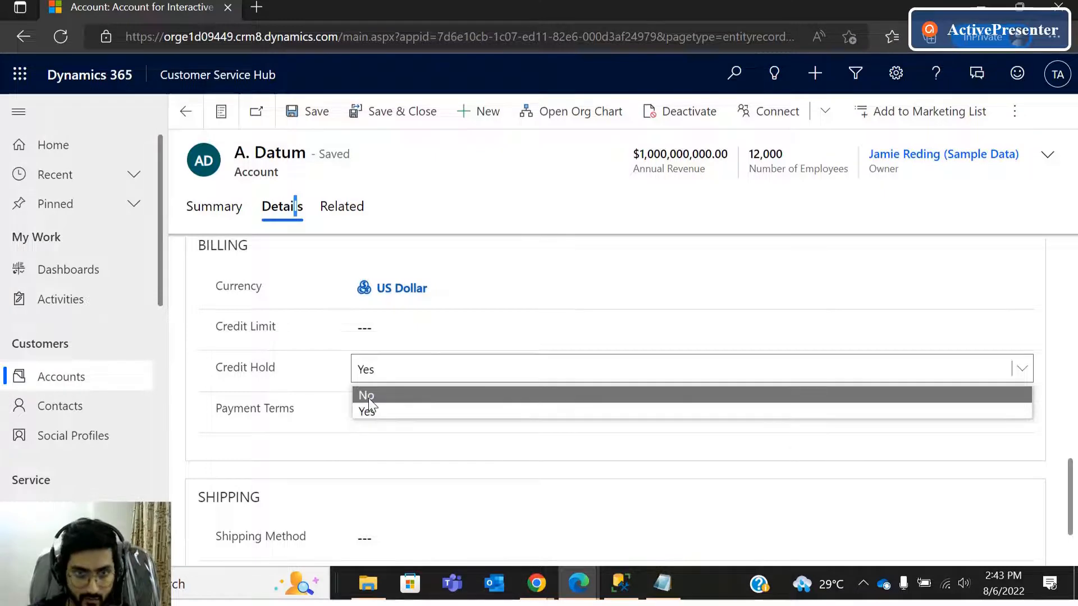
pyautogui.click(377, 411)
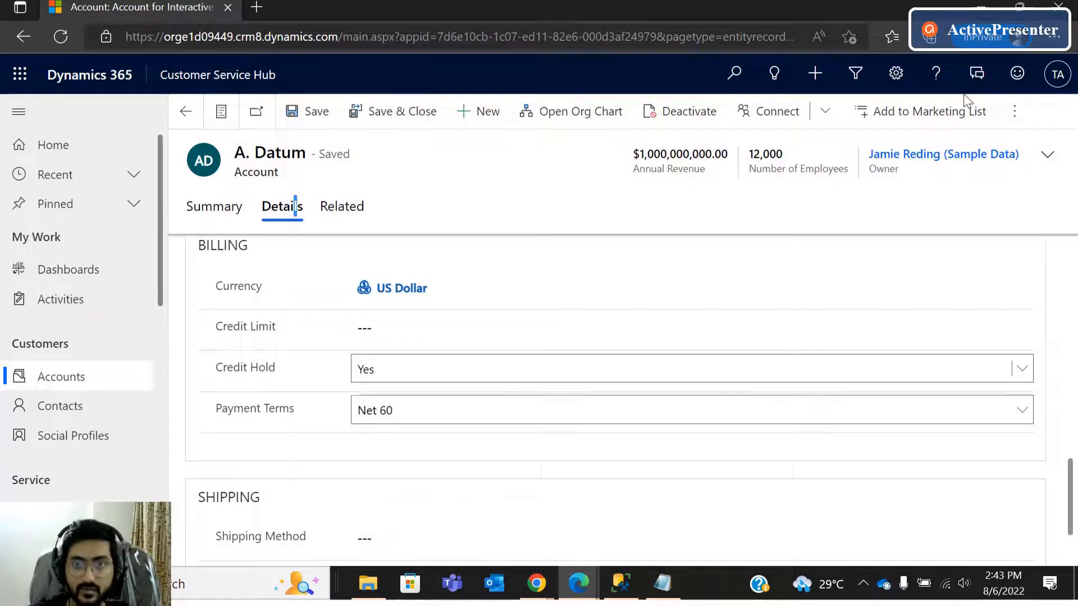
pyautogui.click(620, 583)
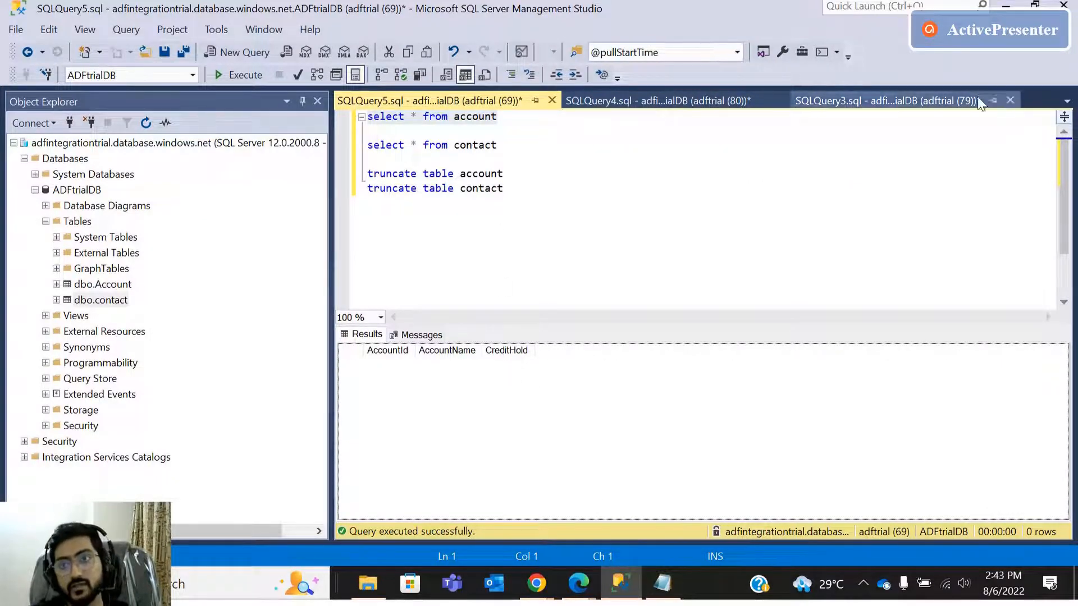
pyautogui.click(1005, 5)
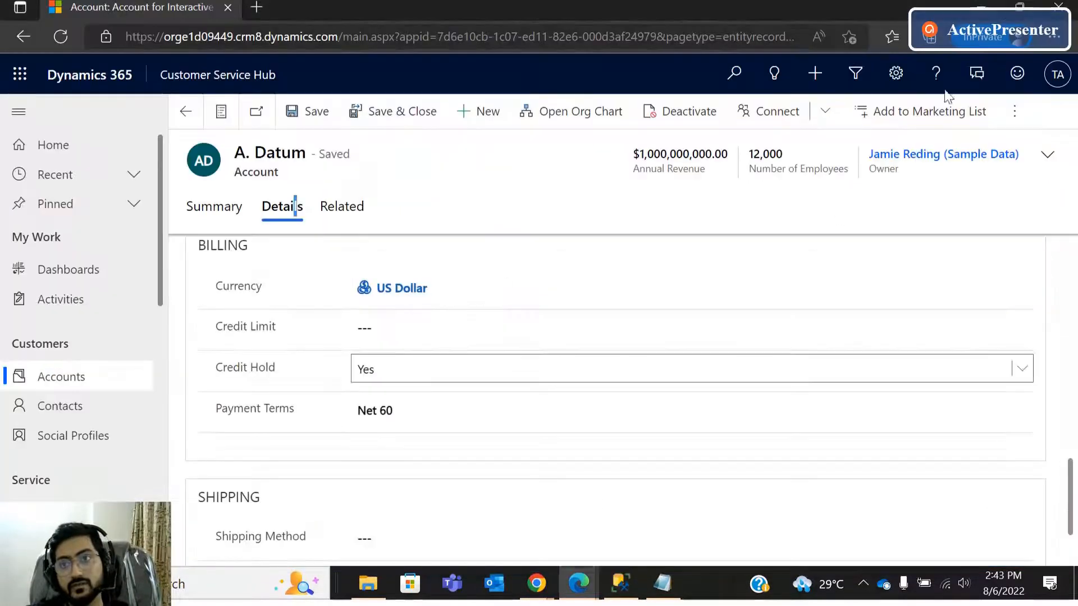
# Return to the Data Factory copy activity and review its source column mapping.
pyautogui.click(547, 583)
pyautogui.click(605, 540)
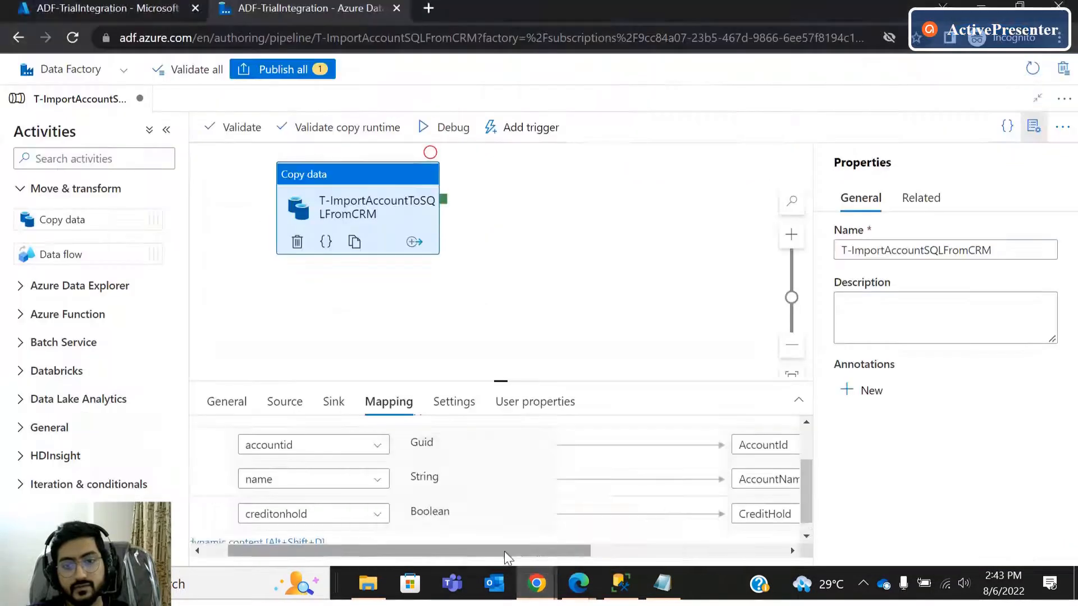
pyautogui.moveTo(496, 550); pyautogui.dragTo(419, 531)
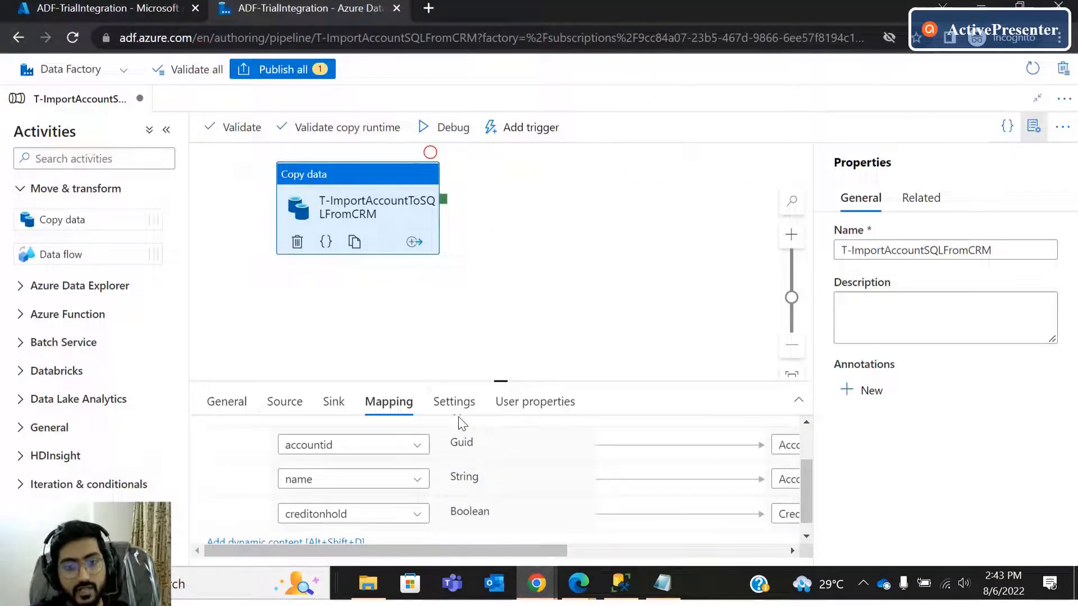
pyautogui.click(454, 401)
pyautogui.click(387, 402)
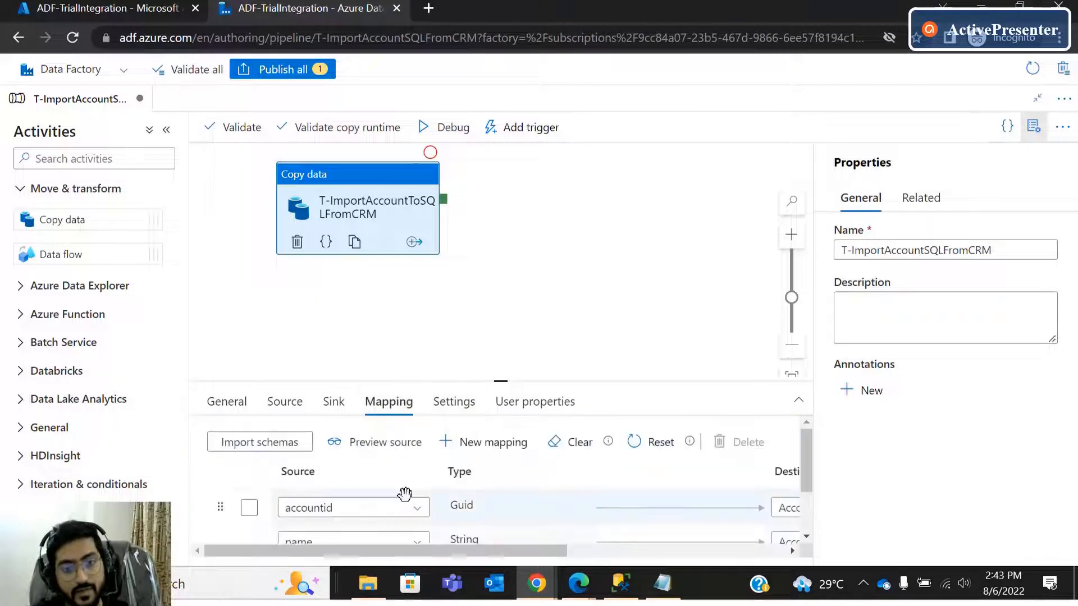
# Examine the copy activity's settings, including data integration unit, degree of copy parallelism, data consistency verification and fault tolerance.
pyautogui.click(452, 403)
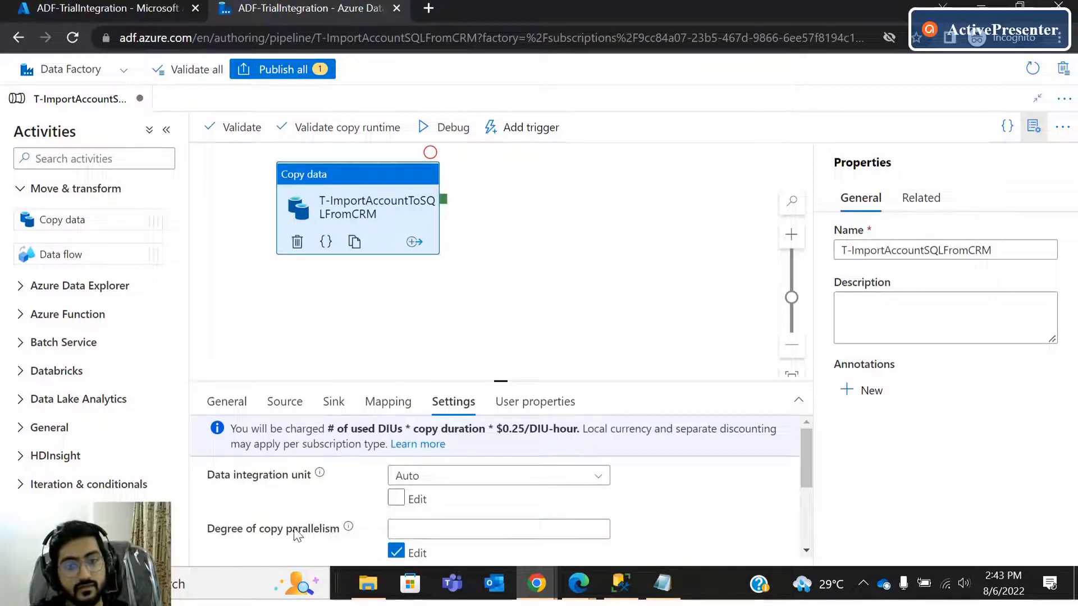
pyautogui.scroll(-4, 296, 535)
pyautogui.scroll(4, 296, 535)
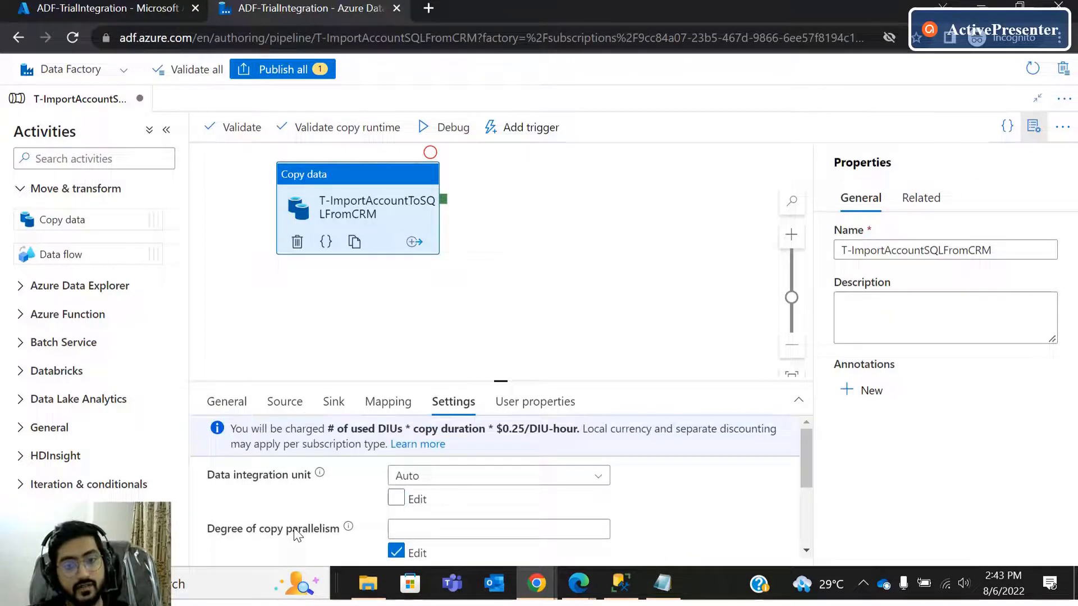
pyautogui.scroll(-4, 296, 535)
pyautogui.scroll(4, 296, 535)
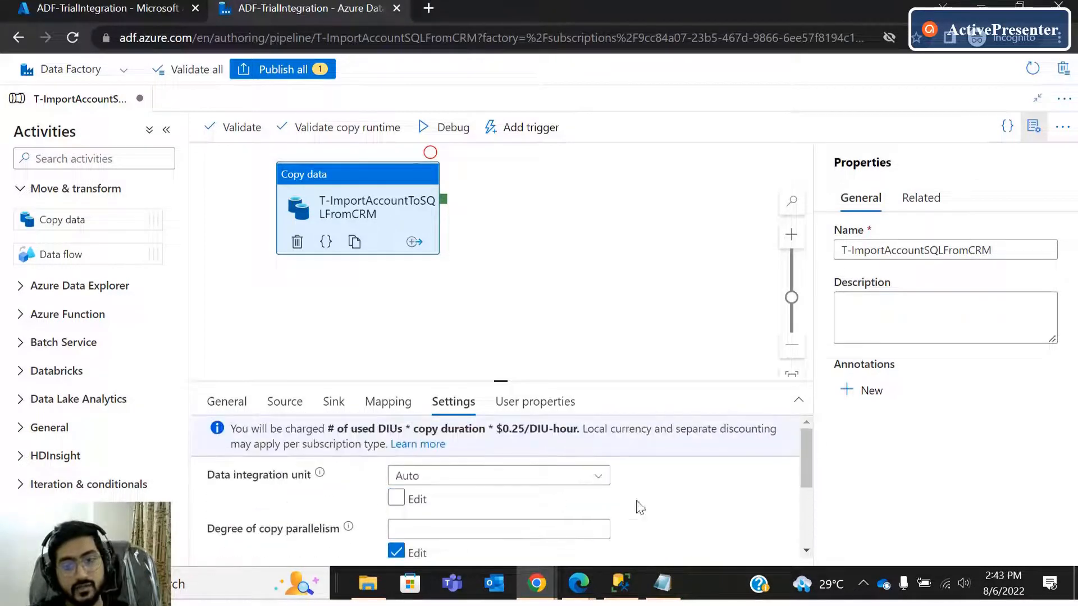
pyautogui.scroll(-3, 698, 513)
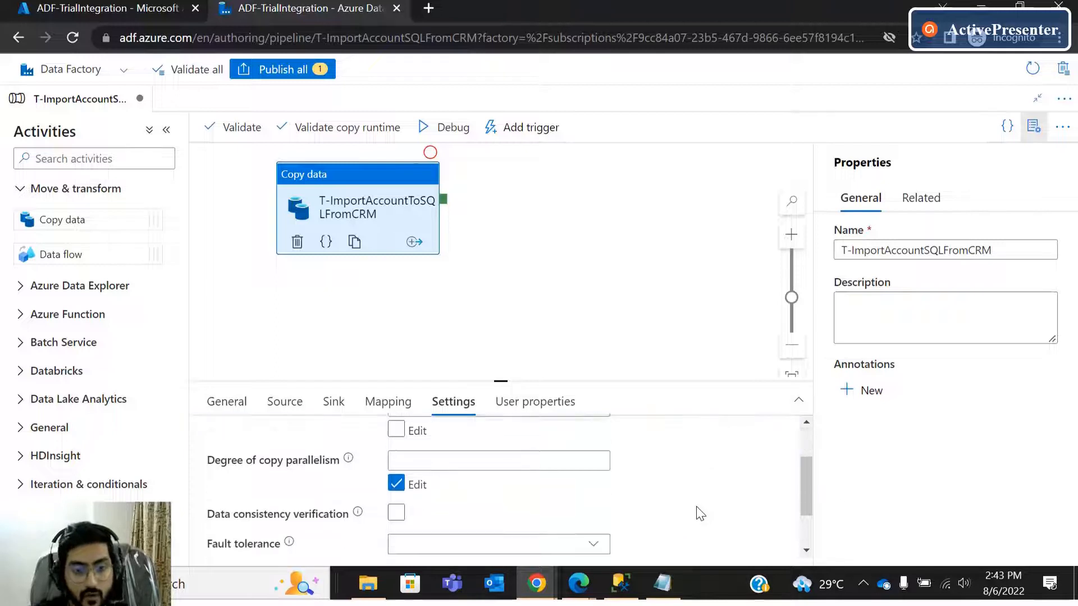
pyautogui.scroll(3, 663, 516)
pyautogui.scroll(-2, 308, 514)
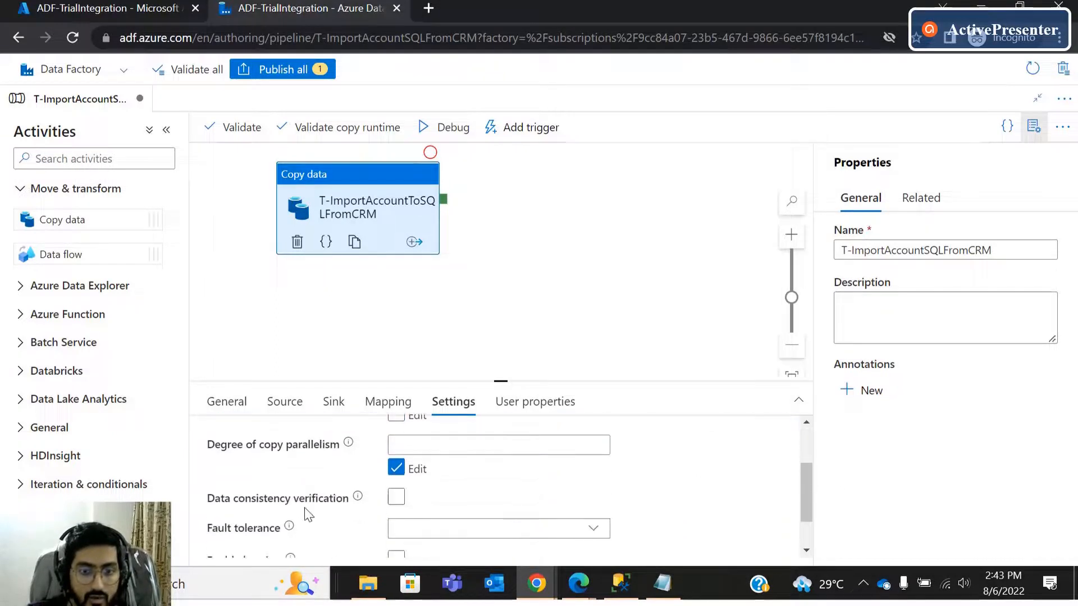
pyautogui.scroll(2, 459, 548)
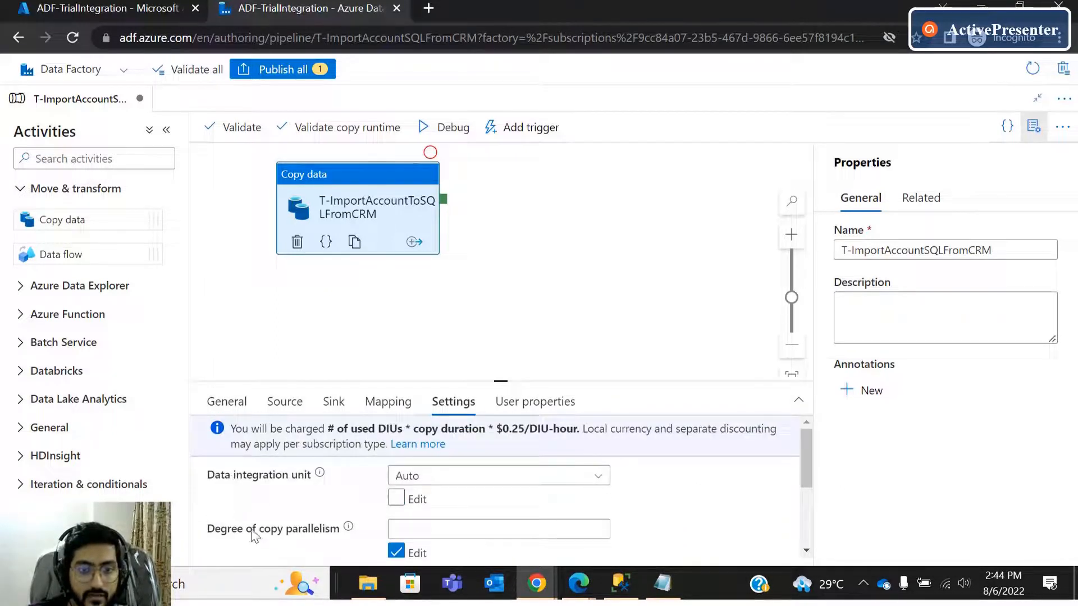
pyautogui.scroll(-2, 255, 539)
pyautogui.scroll(2, 348, 496)
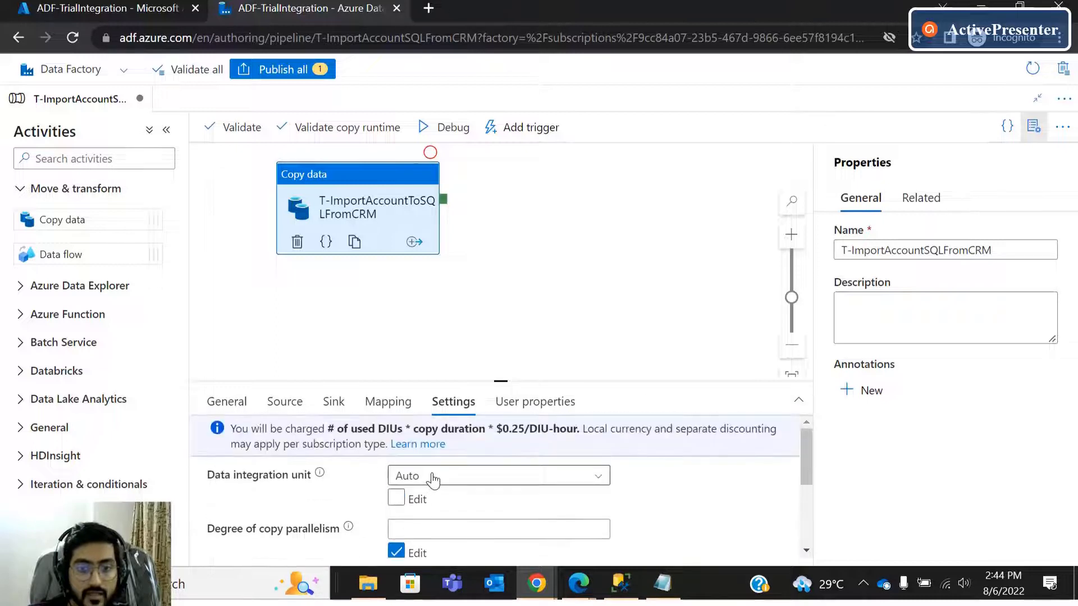
# Examine the data integration unit setting and its description, and look through the remaining copy activity settings.
pyautogui.click(432, 476)
pyautogui.click(335, 504)
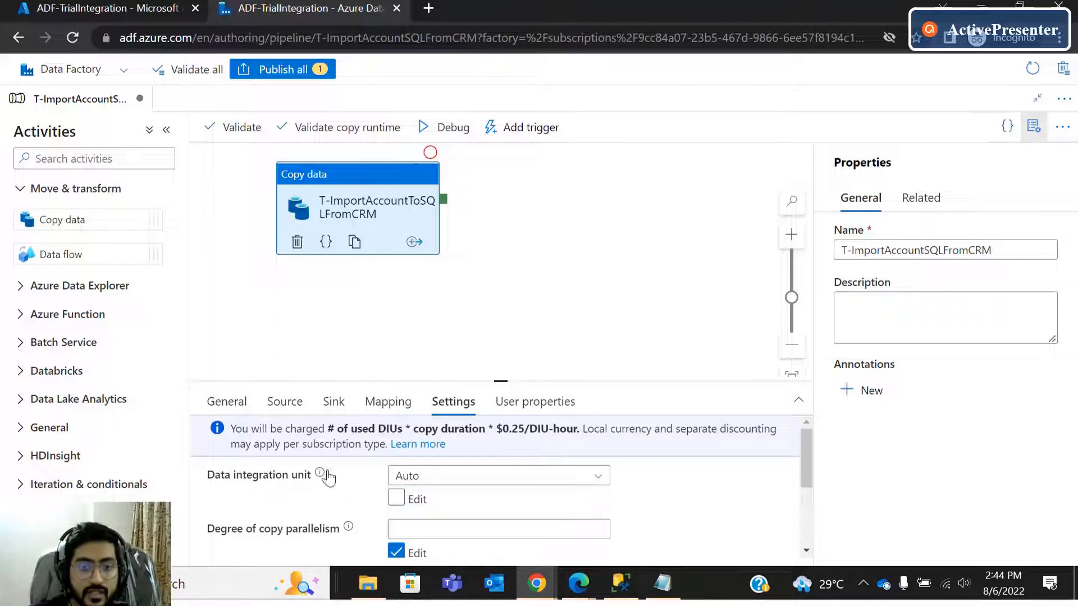
pyautogui.moveTo(320, 476)
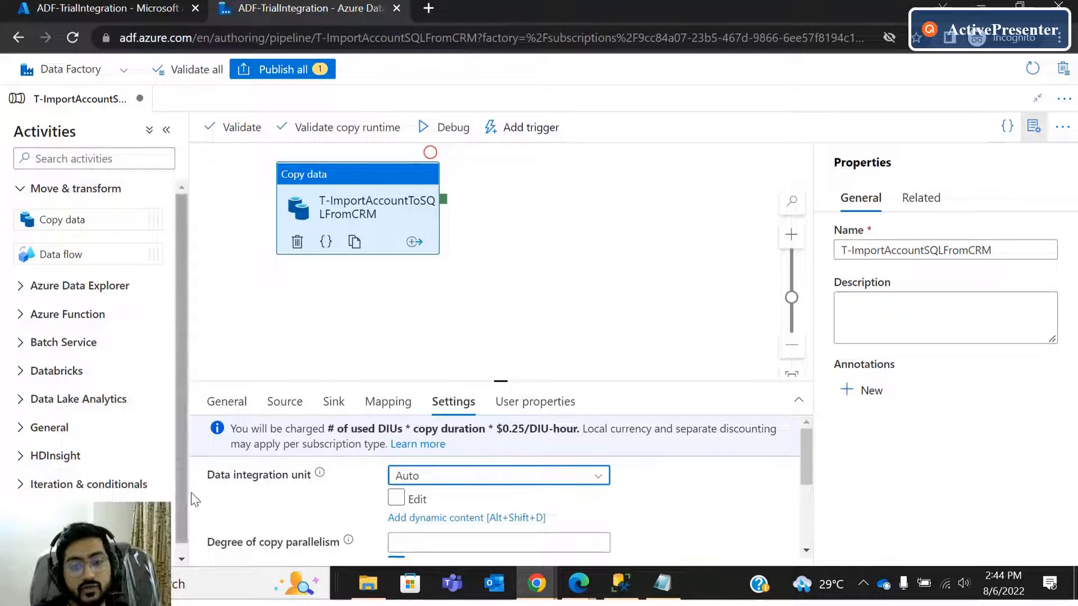
pyautogui.scroll(-2, 265, 501)
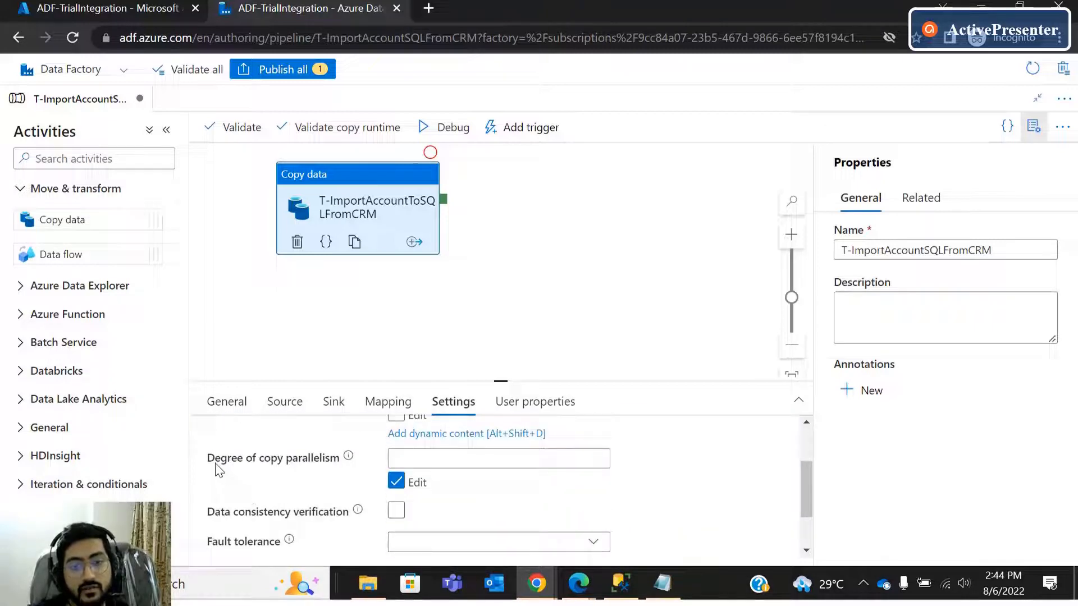
pyautogui.moveTo(215, 464); pyautogui.dragTo(310, 462)
pyautogui.click(300, 467)
pyautogui.scroll(1, 288, 470)
pyautogui.scroll(-1, 231, 504)
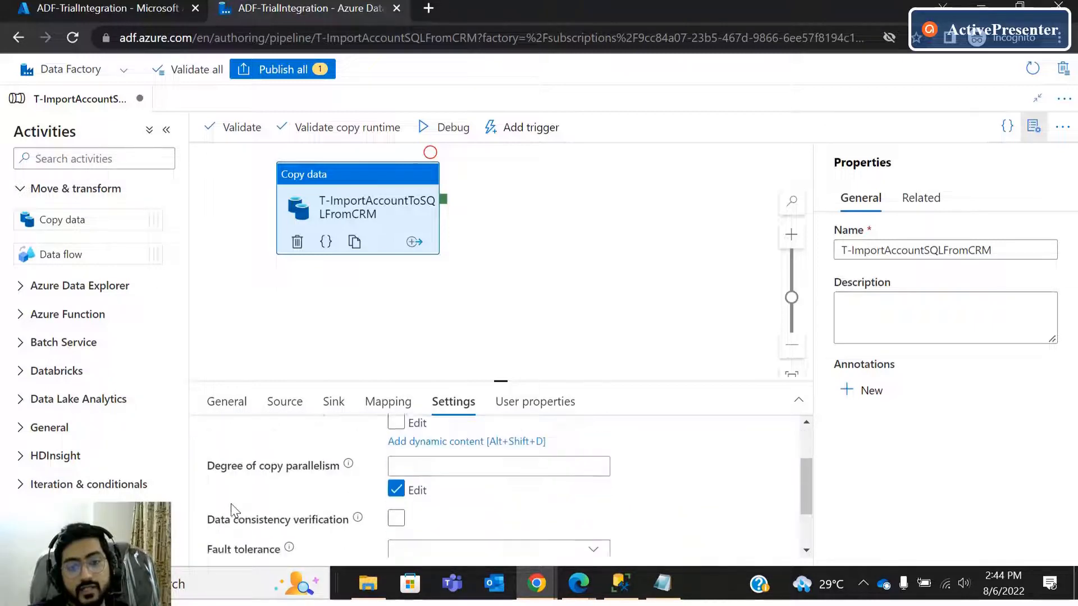
pyautogui.scroll(-2, 216, 519)
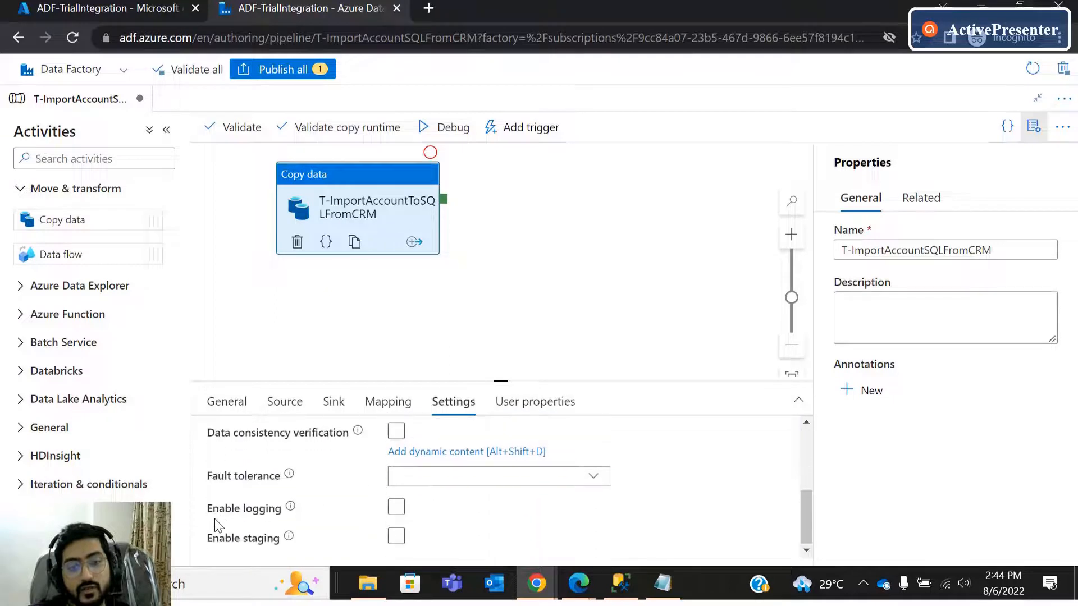
pyautogui.scroll(2, 221, 527)
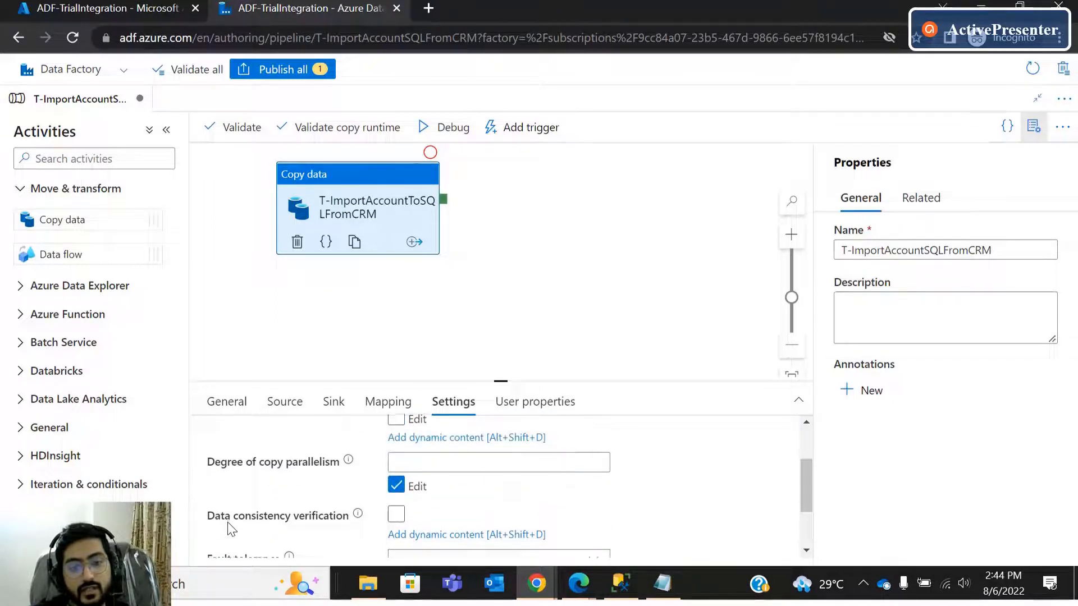
# Review the copy activity's source configuration and its sink configuration, including the pre-copy script and write batch options.
pyautogui.click(284, 402)
pyautogui.scroll(-1, 330, 530)
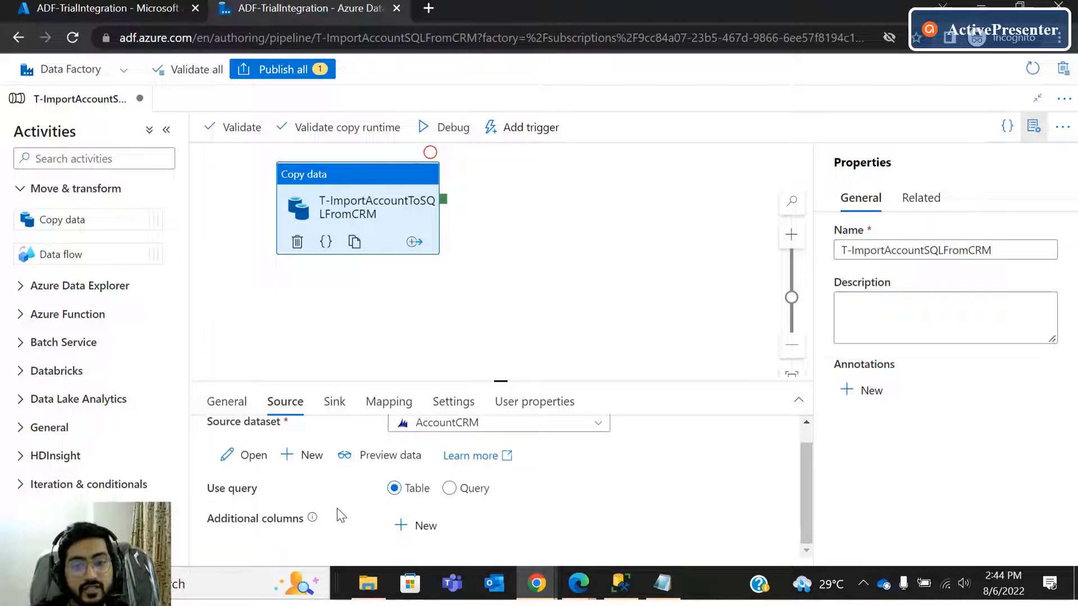
pyautogui.click(327, 409)
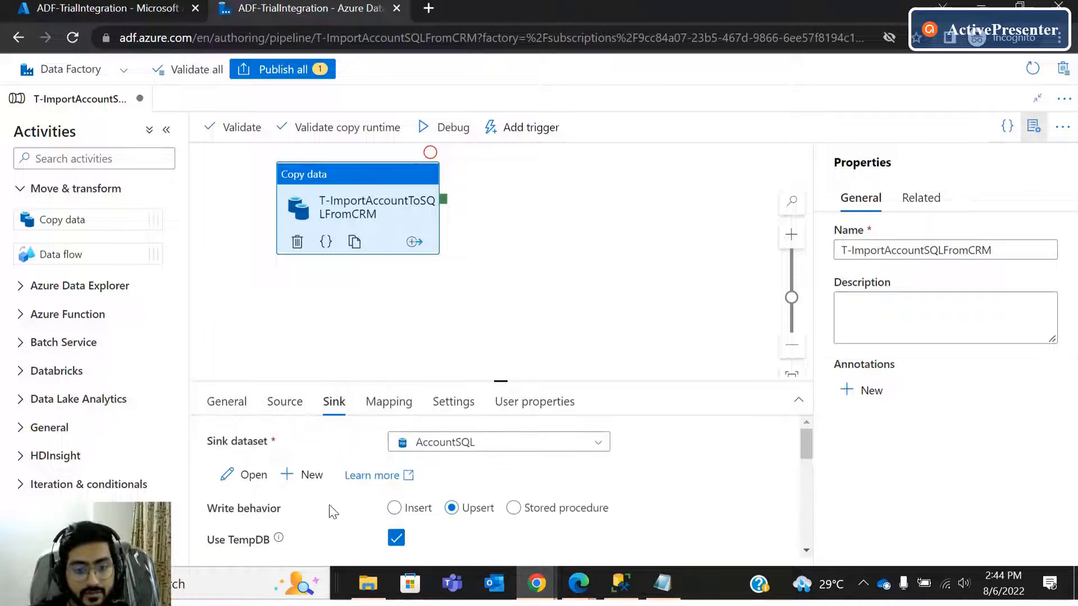
pyautogui.scroll(-5, 332, 522)
pyautogui.scroll(2, 331, 536)
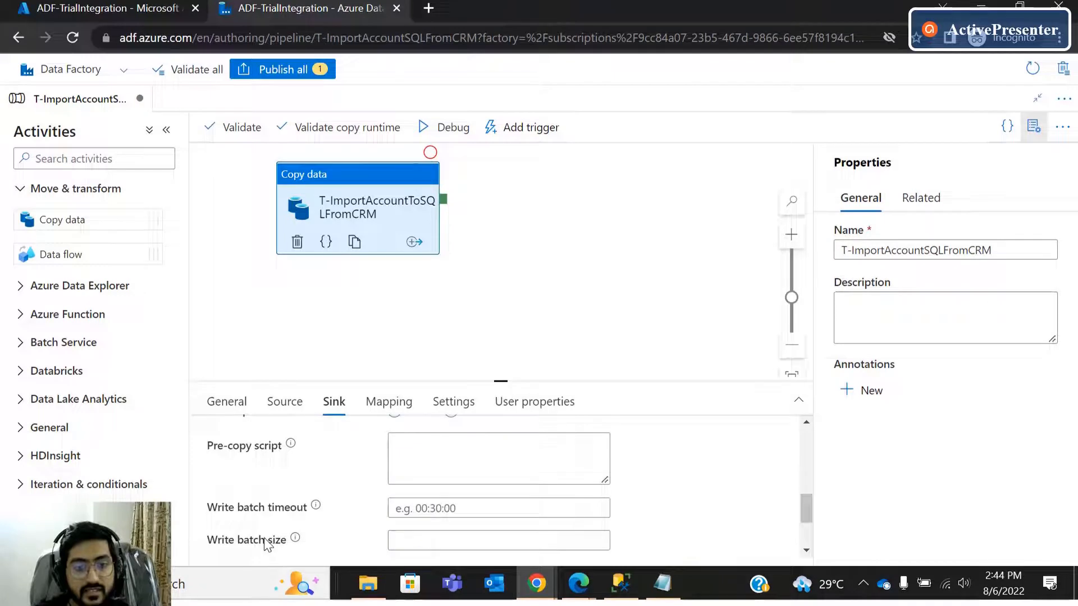
# Examine the degree of copy parallelism setting and its description in the copy activity's settings.
pyautogui.click(469, 413)
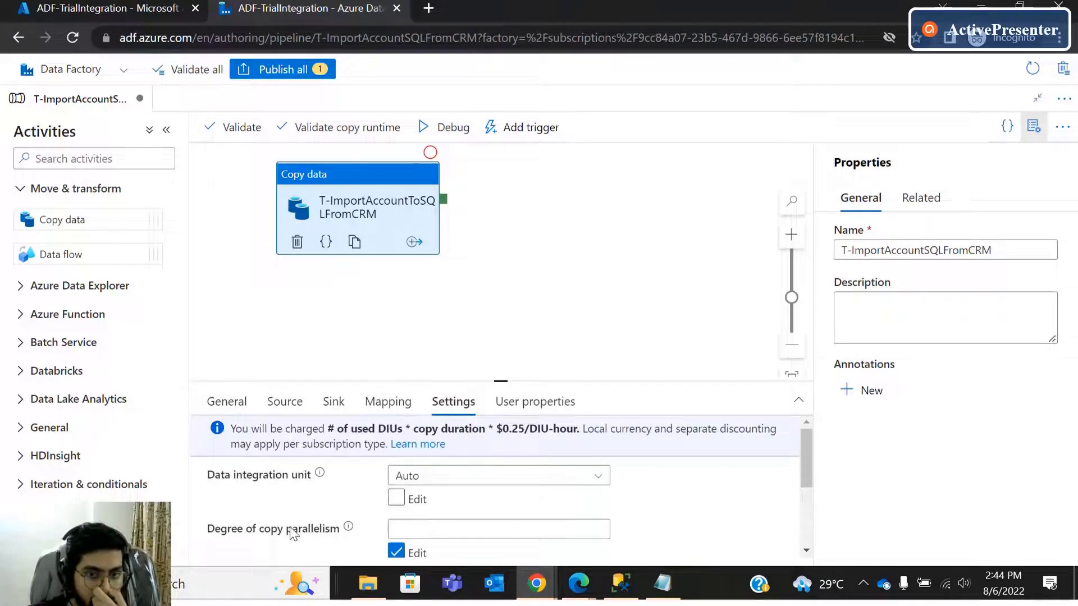
pyautogui.scroll(-2, 291, 533)
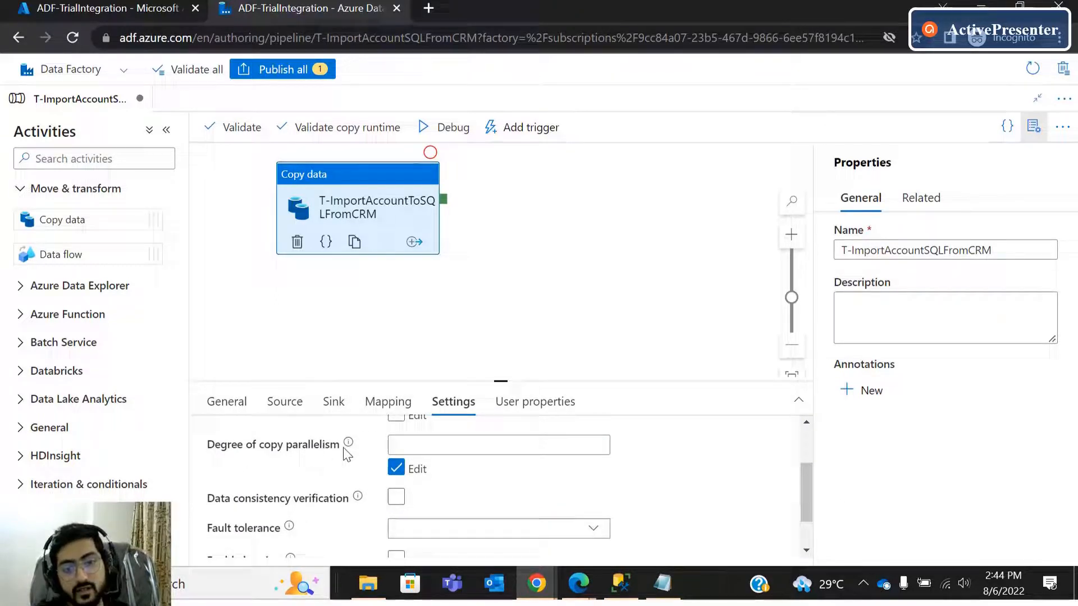
pyautogui.click(398, 444)
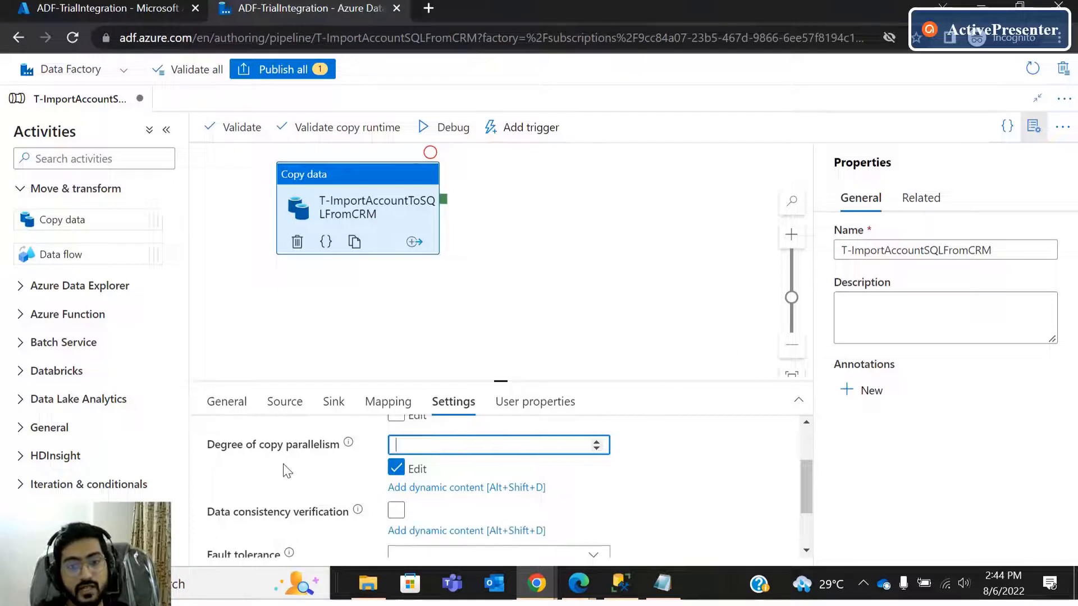
pyautogui.scroll(2, 284, 470)
pyautogui.scroll(-3, 335, 511)
pyautogui.scroll(3, 335, 511)
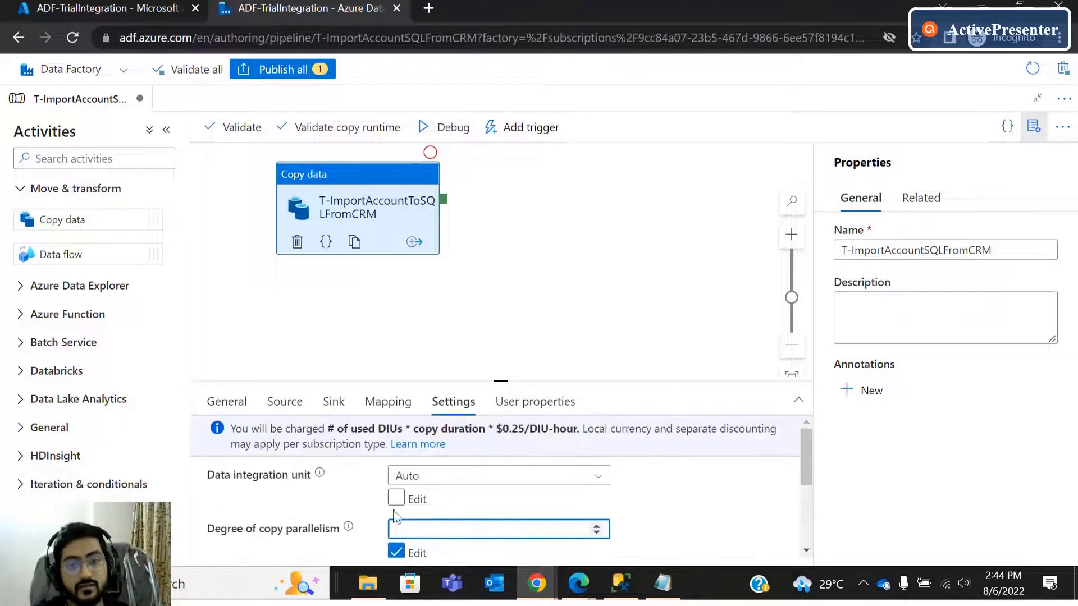
pyautogui.scroll(-2, 470, 507)
pyautogui.scroll(2, 794, 490)
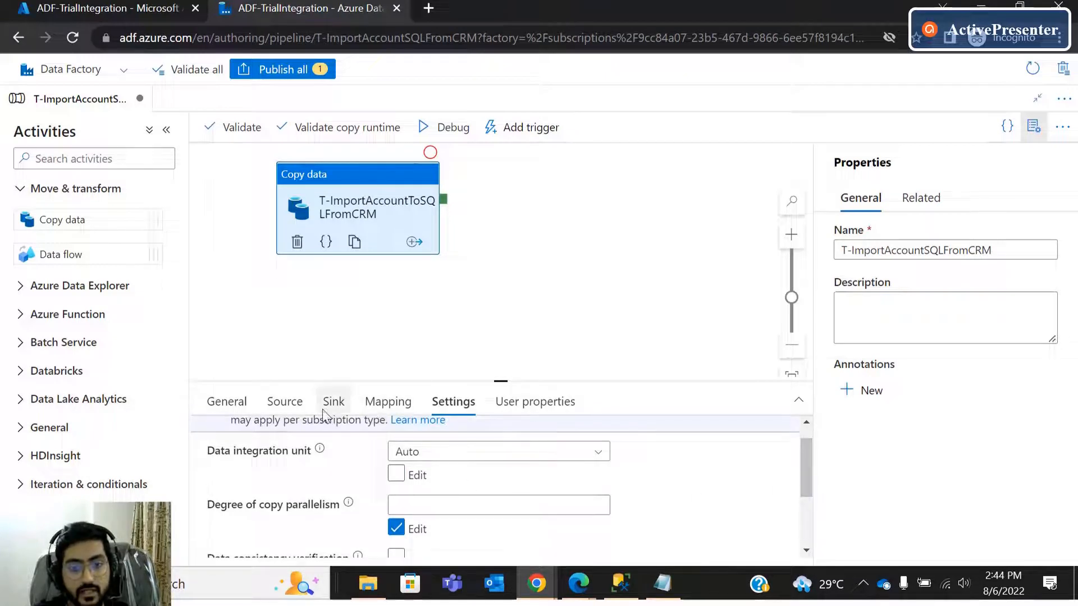
pyautogui.click(440, 506)
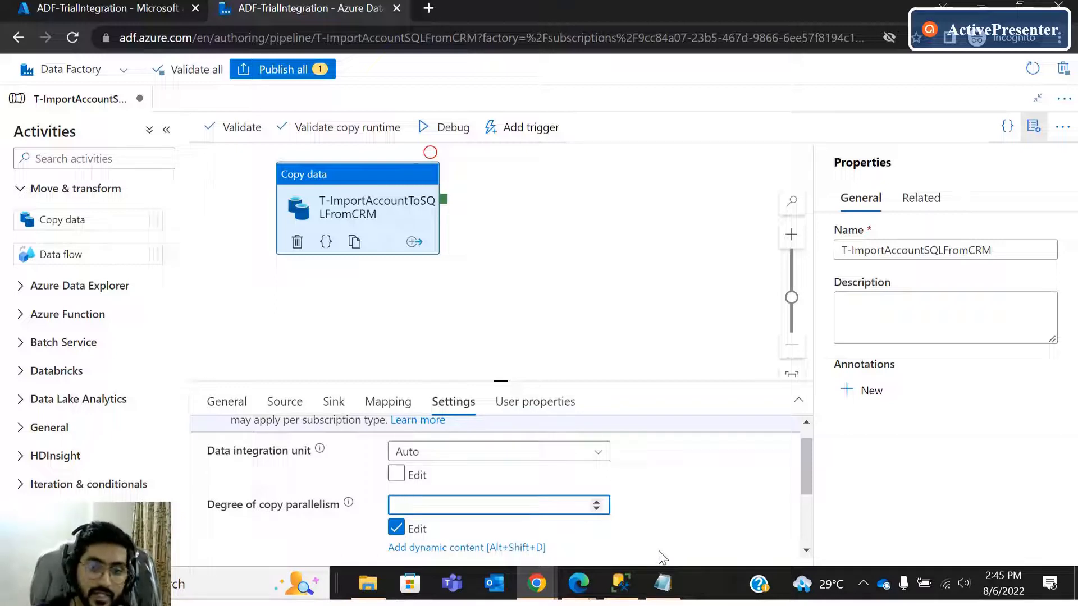
pyautogui.click(348, 507)
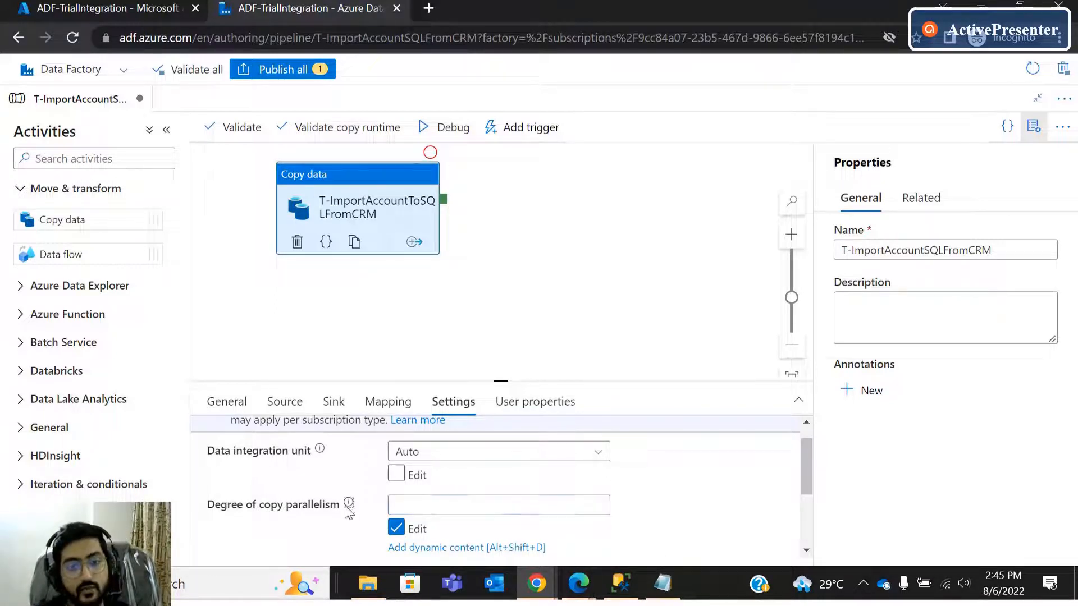
pyautogui.moveTo(347, 507)
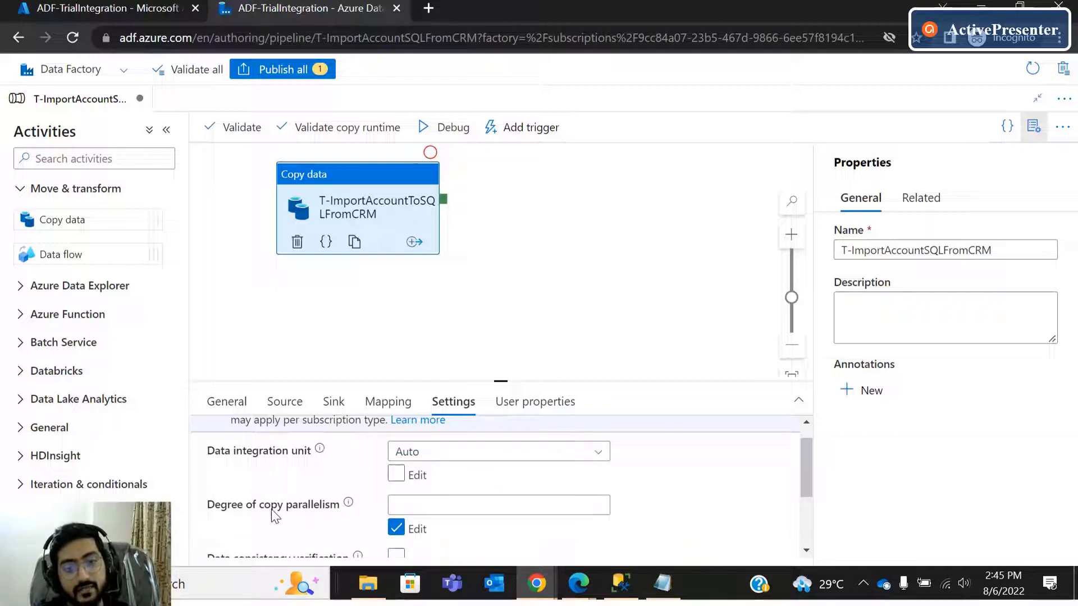
pyautogui.moveTo(208, 504); pyautogui.dragTo(338, 507)
pyautogui.scroll(-2, 317, 525)
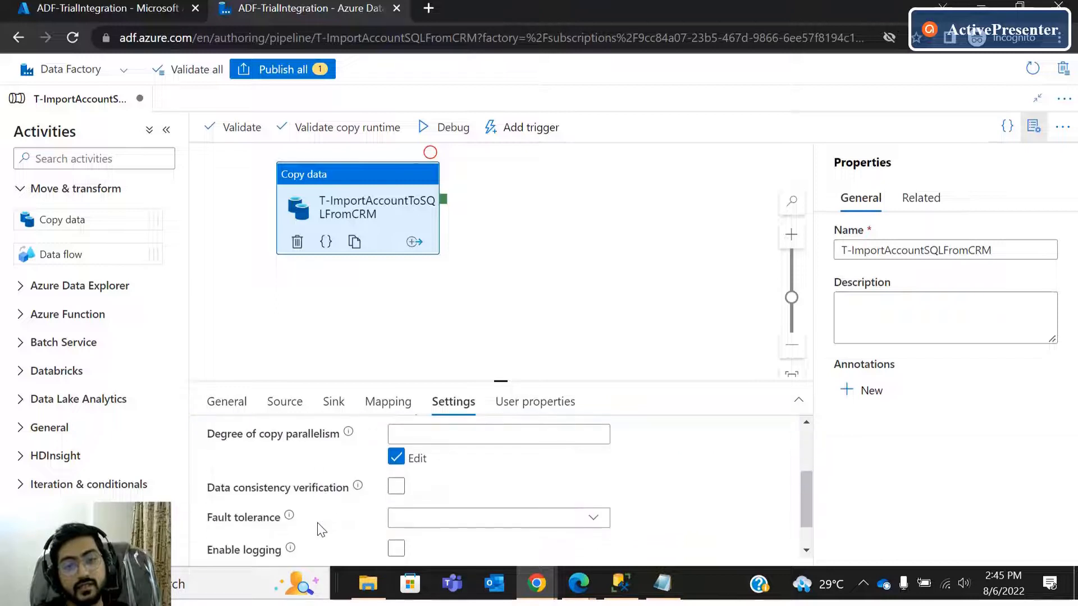
# Examine the copy activity's data consistency verification description and the choices offered for fault tolerance.
pyautogui.scroll(-2, 441, 511)
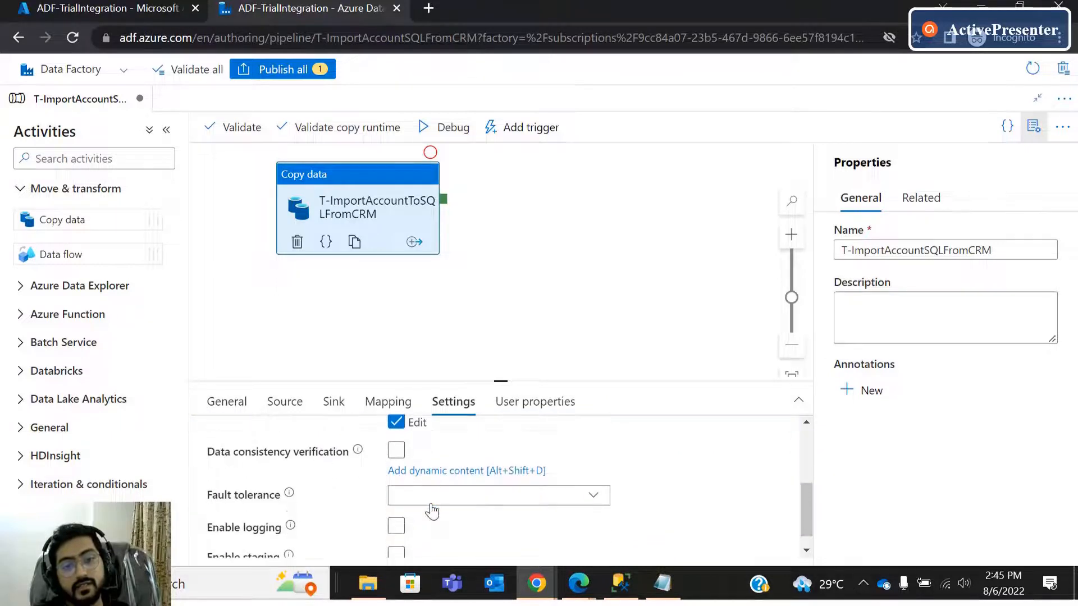
pyautogui.scroll(3, 421, 507)
pyautogui.click(397, 502)
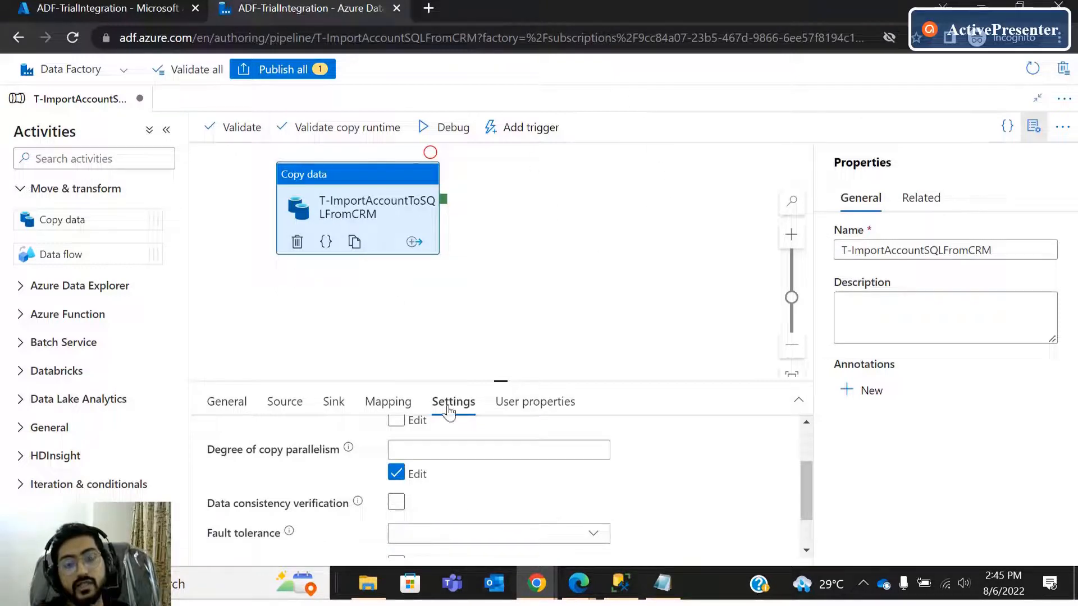
pyautogui.scroll(-1, 348, 494)
pyautogui.scroll(1, 361, 513)
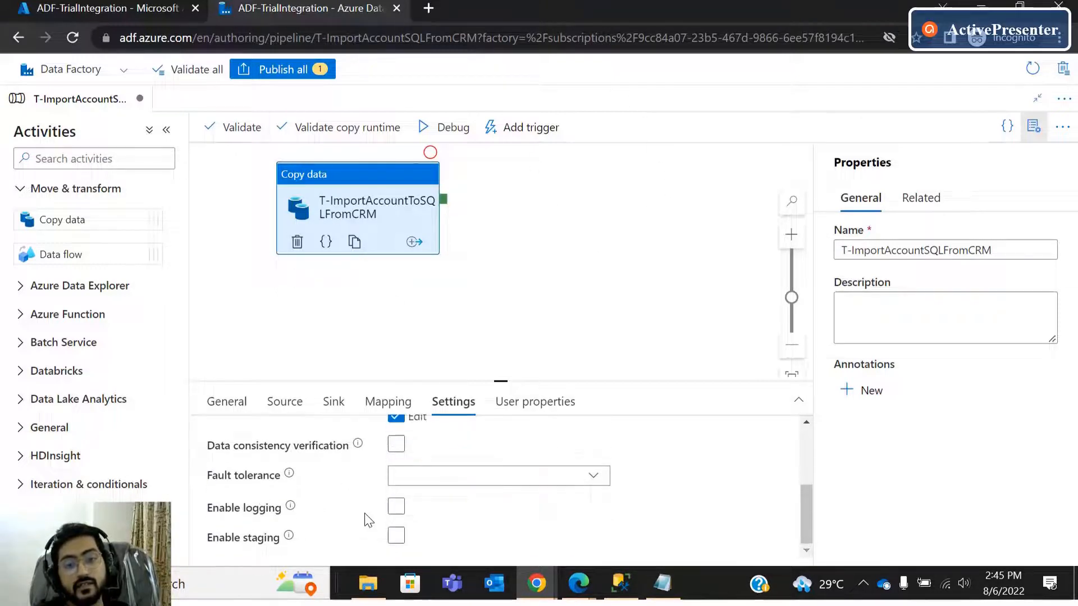
pyautogui.moveTo(358, 446)
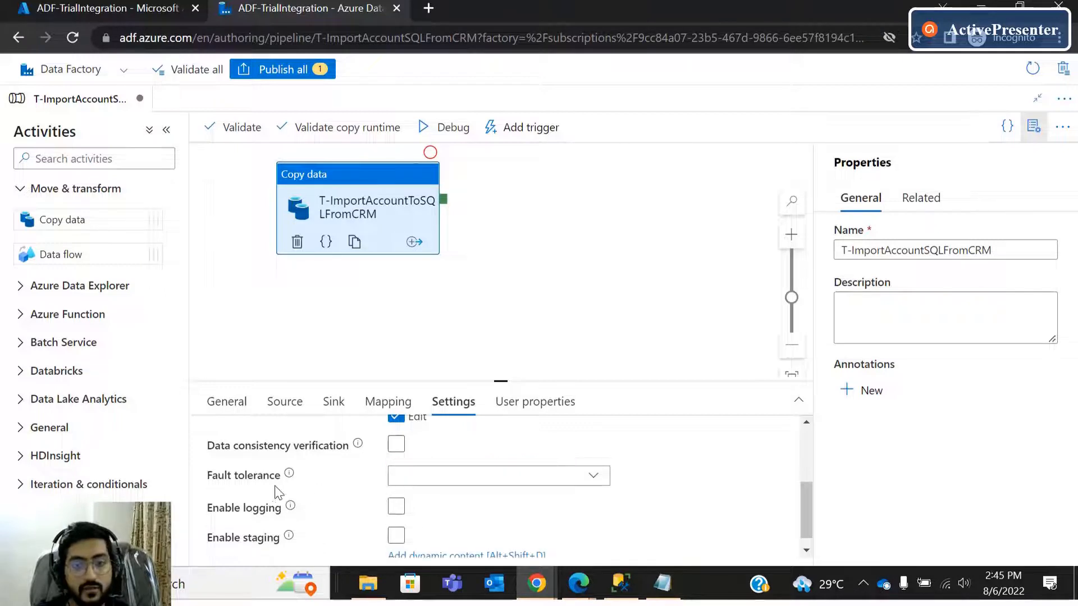
pyautogui.click(429, 478)
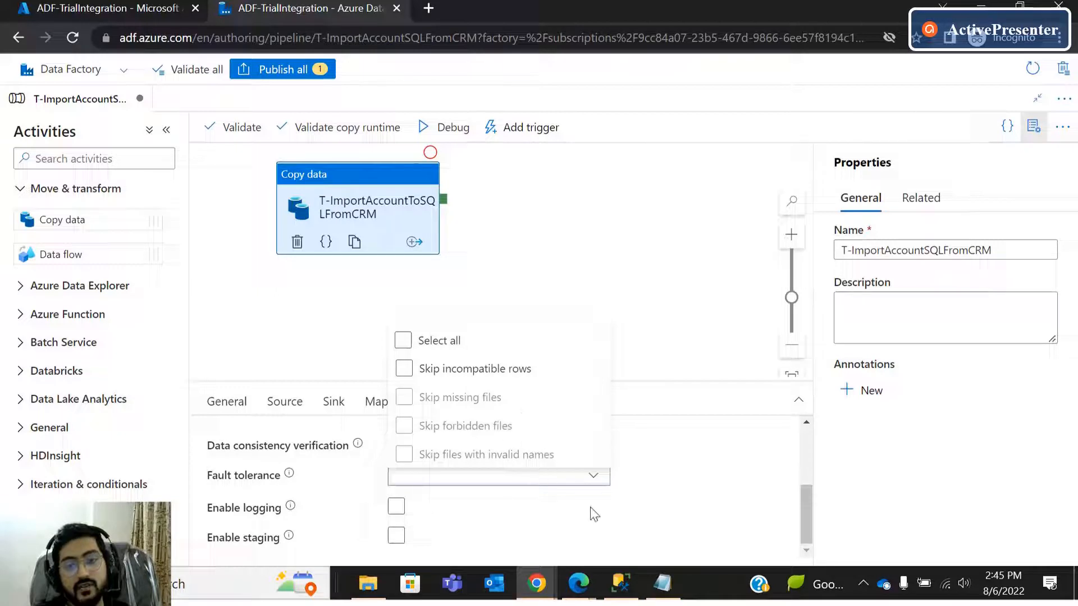
pyautogui.scroll(5, 706, 514)
pyautogui.scroll(-3, 394, 522)
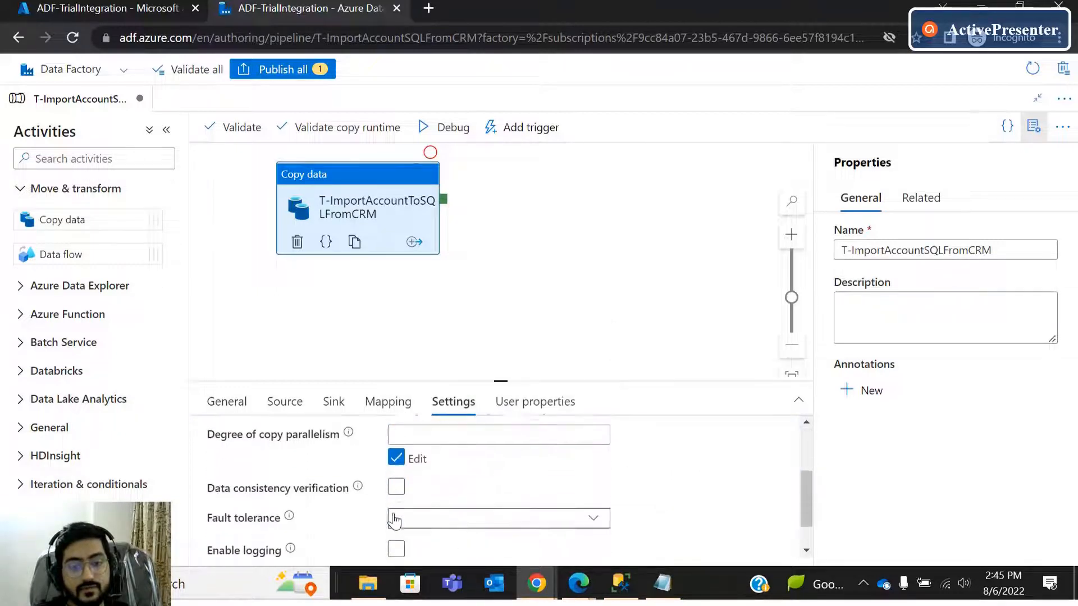
pyautogui.click(395, 510)
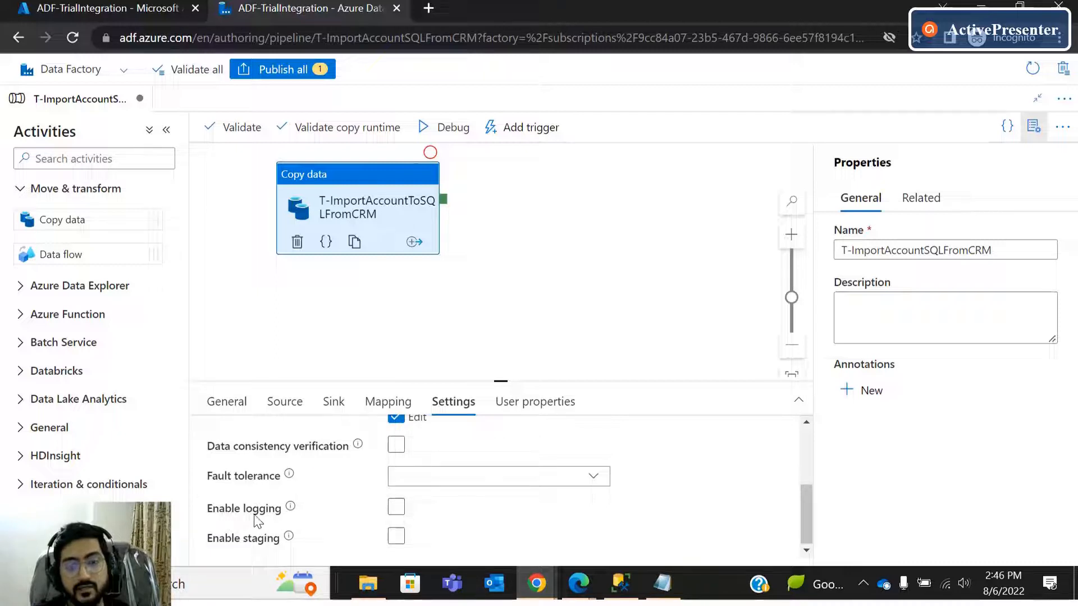
# Enable logging for the copy activity, inspect the storage connections available for it, and disable logging again.
pyautogui.click(396, 507)
pyautogui.scroll(-1, 480, 510)
pyautogui.scroll(-1, 479, 515)
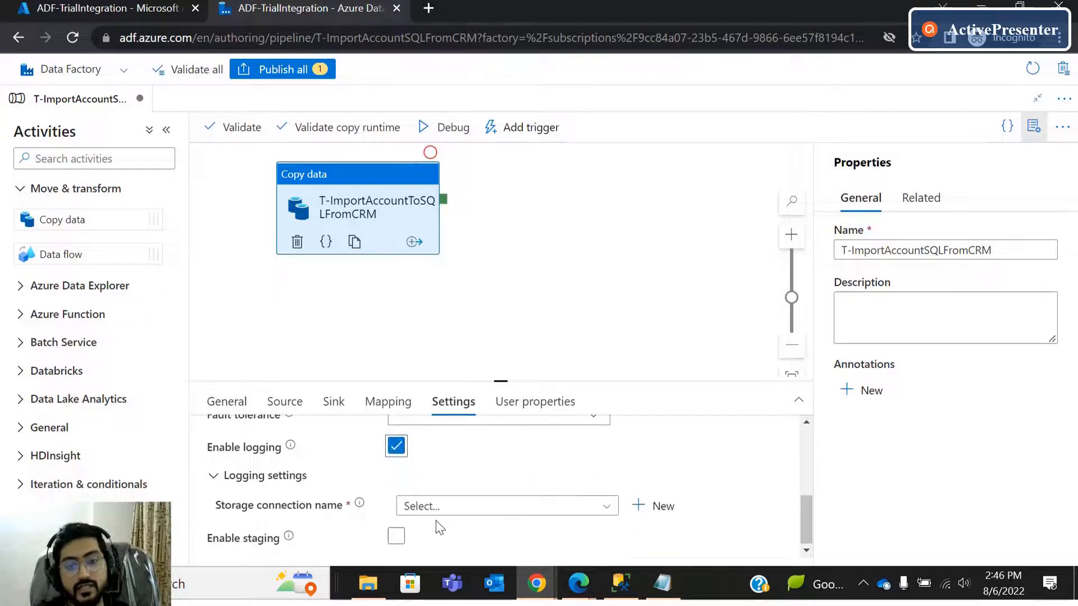
pyautogui.click(418, 507)
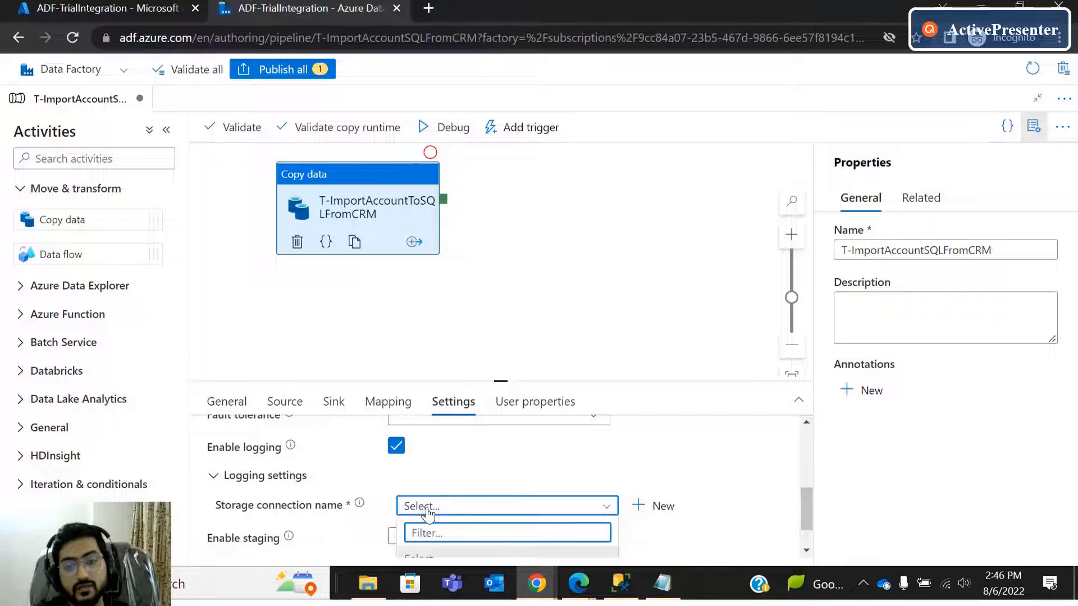
pyautogui.scroll(-2, 438, 533)
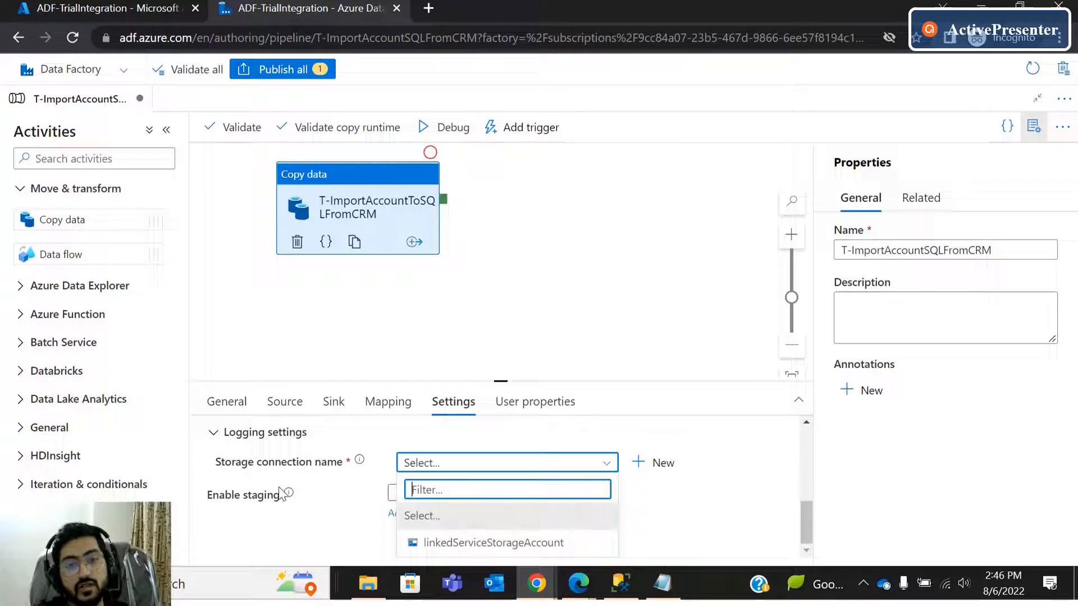
pyautogui.scroll(5, 286, 499)
pyautogui.scroll(-3, 309, 522)
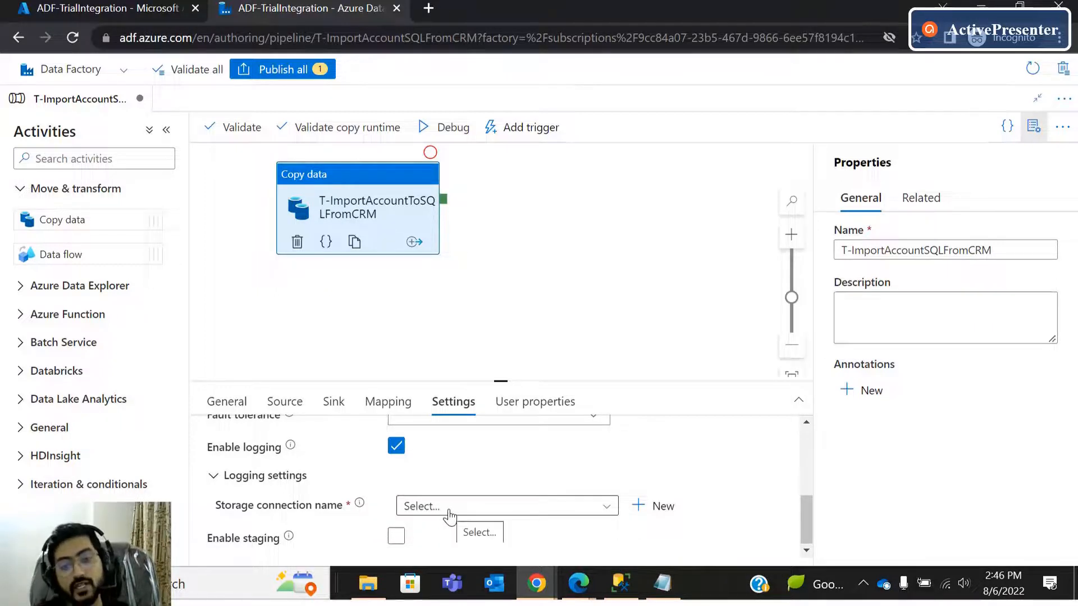
pyautogui.click(396, 446)
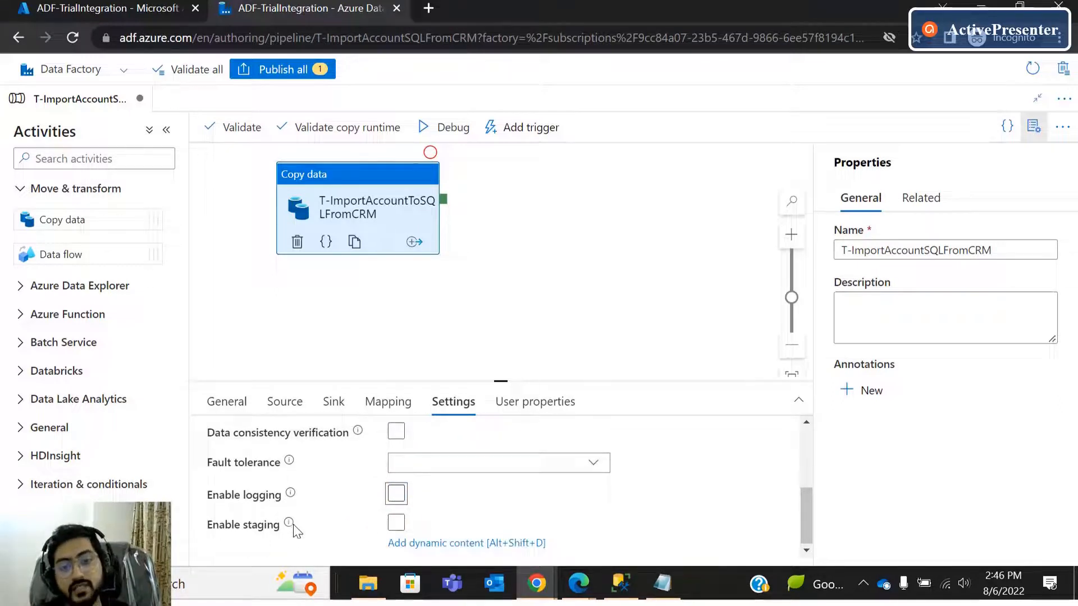
# Enable staging for the copy activity and bring its staging account linked service setting into view.
pyautogui.scroll(5, 396, 523)
pyautogui.scroll(-5, 421, 533)
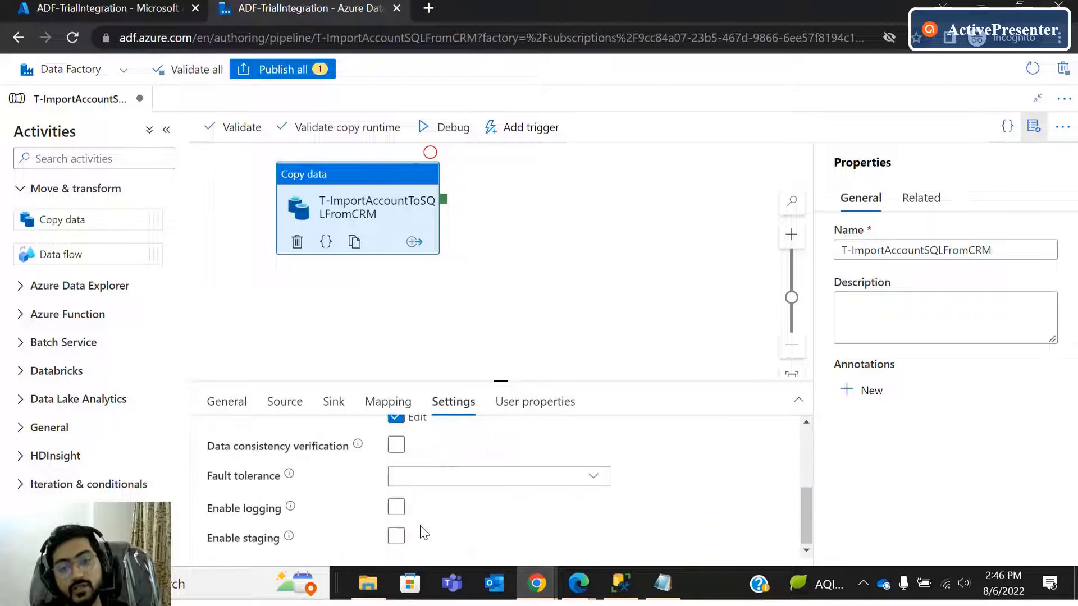
pyautogui.click(396, 536)
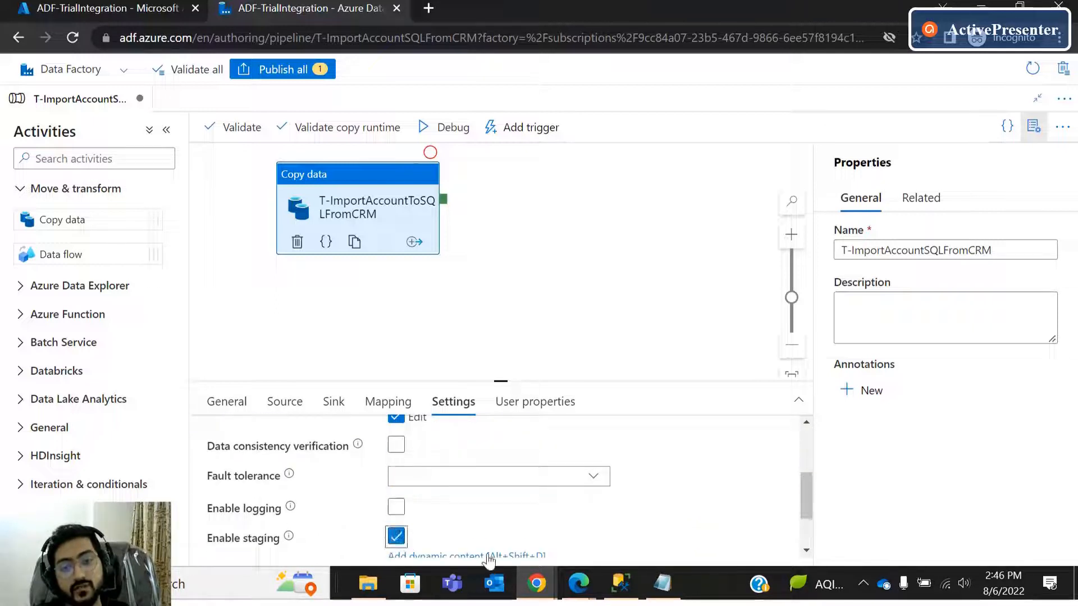
pyautogui.scroll(-2, 490, 550)
pyautogui.scroll(1, 477, 549)
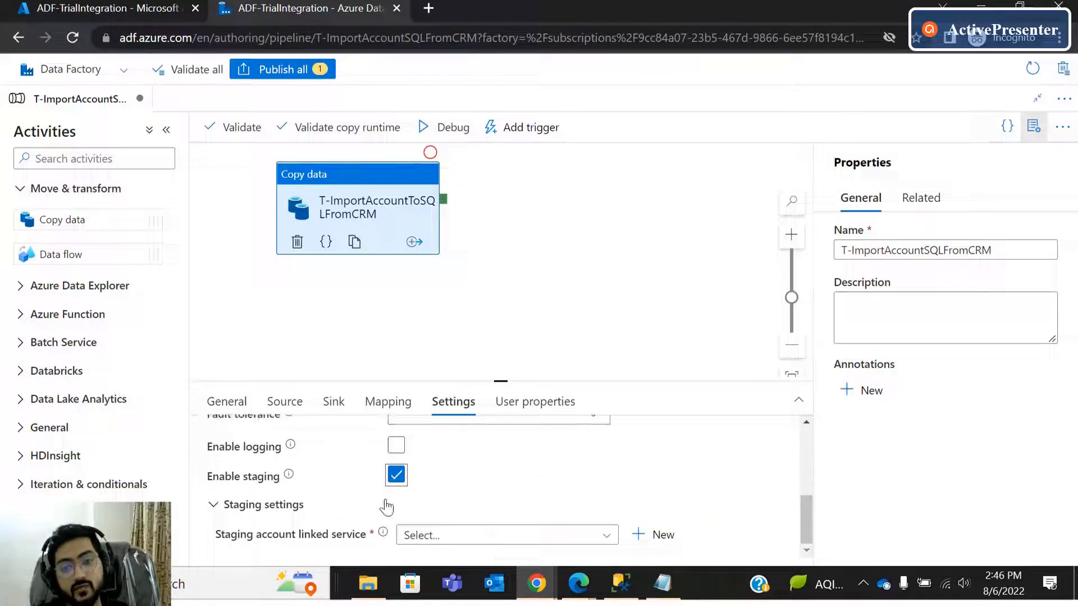
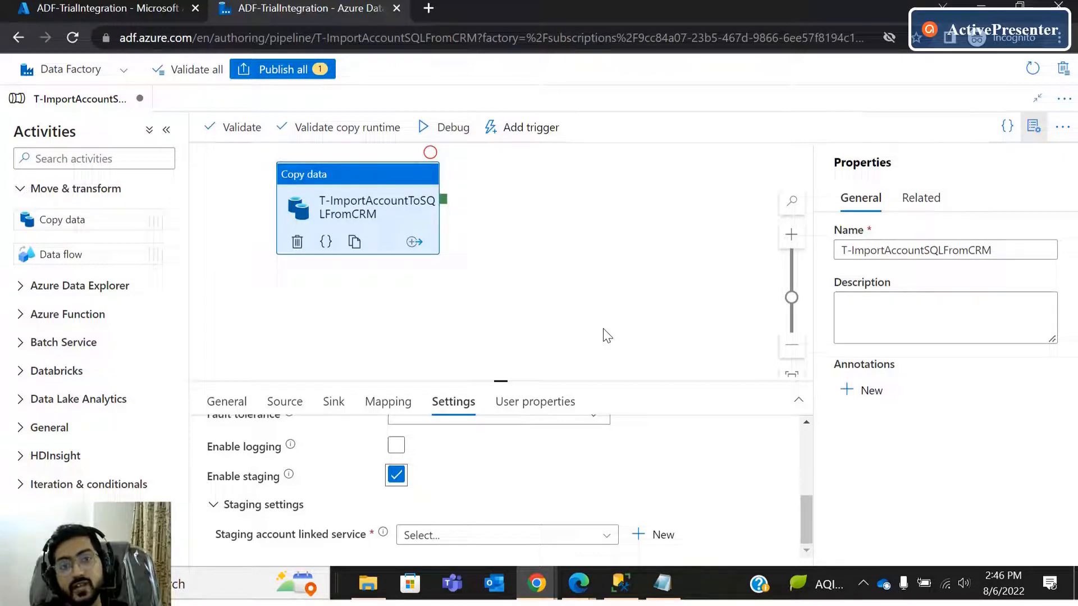
# Switch to SQL Server Management Studio to look at the account table's query results.
pyautogui.click(621, 578)
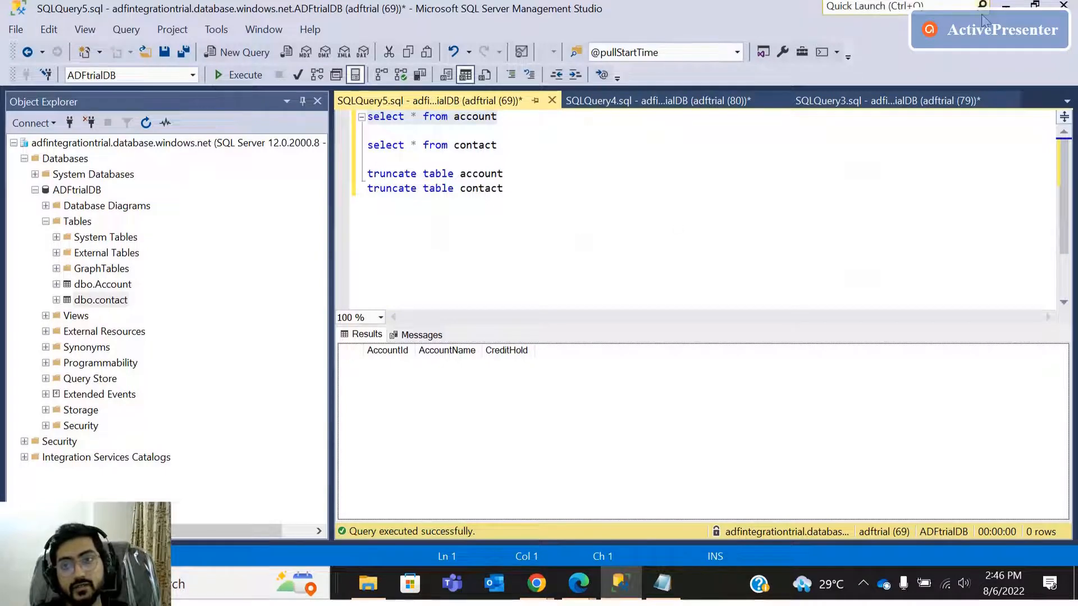
# Switch to Notepad and add the lines "crm - temp" and "temp - destination" below the existing system flow notes.
pyautogui.click(1005, 7)
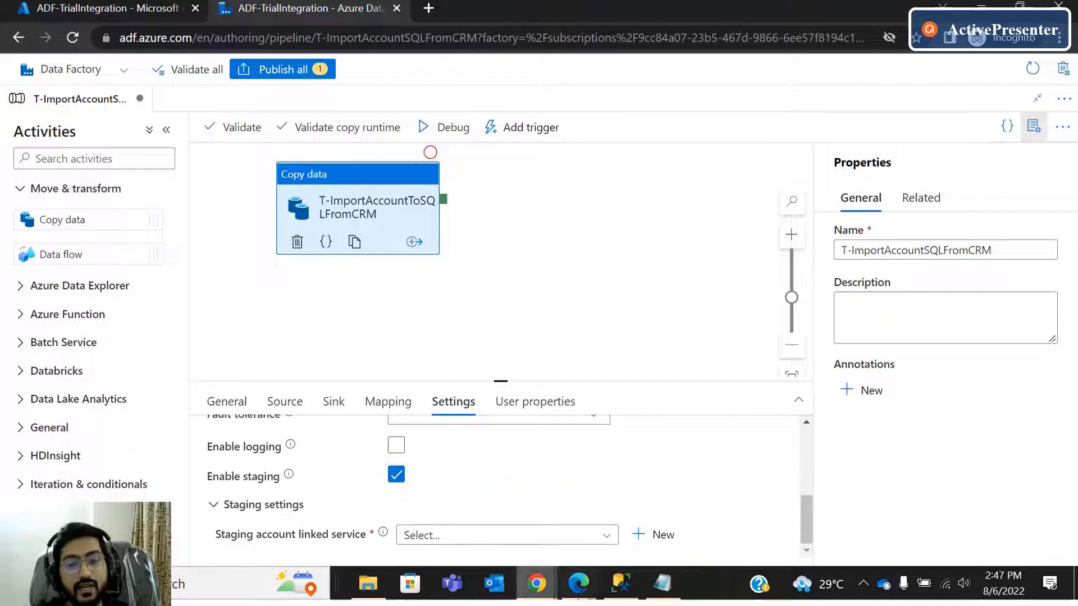
pyautogui.click(662, 584)
pyautogui.click(242, 333)
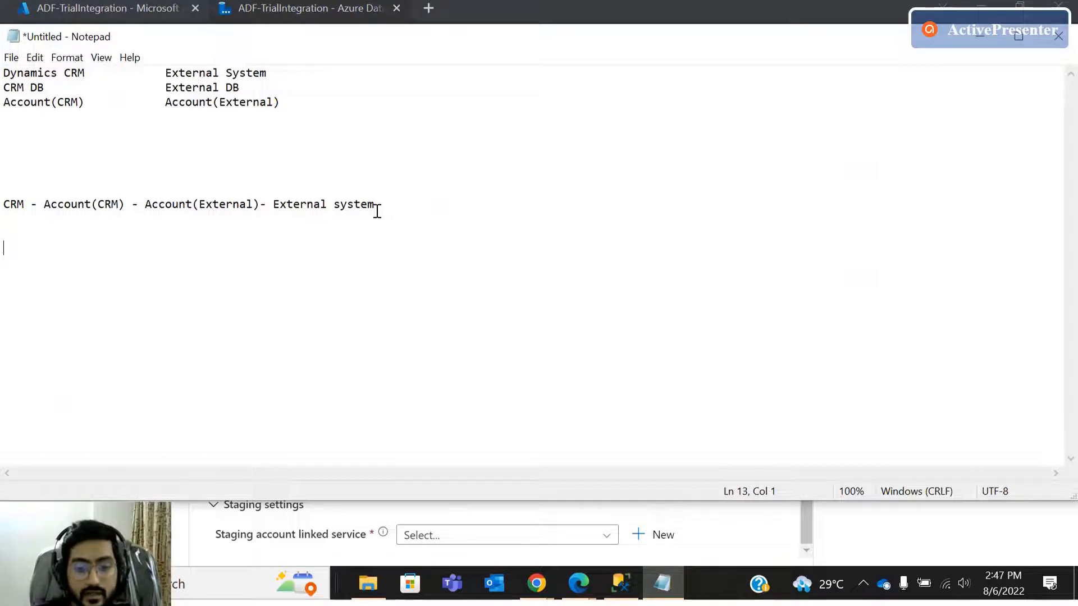
pyautogui.write('rm - temp')
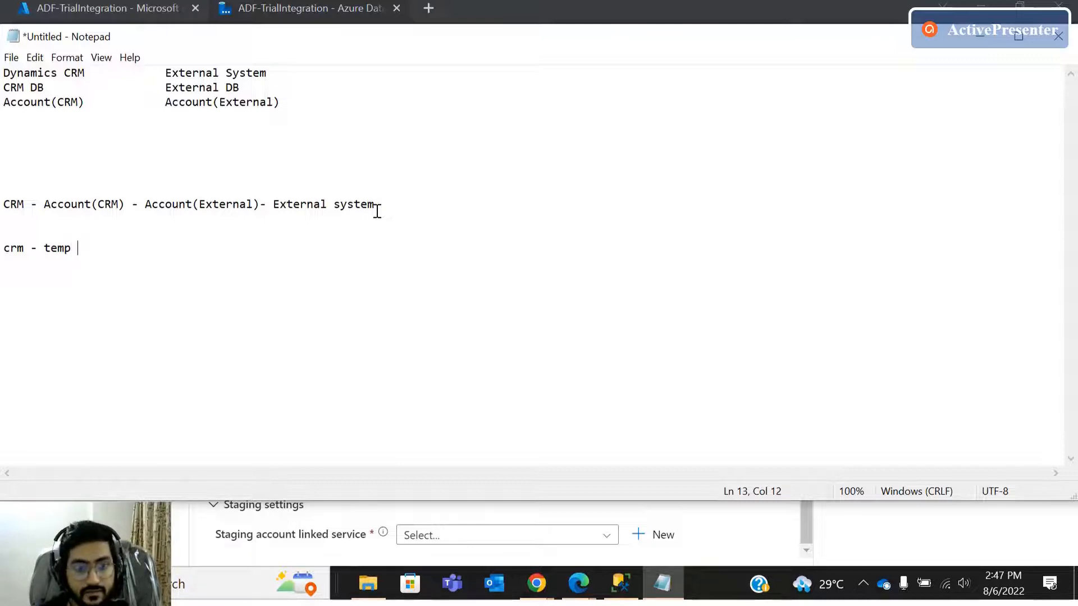
pyautogui.moveTo(100, 254); pyautogui.dragTo(3, 256)
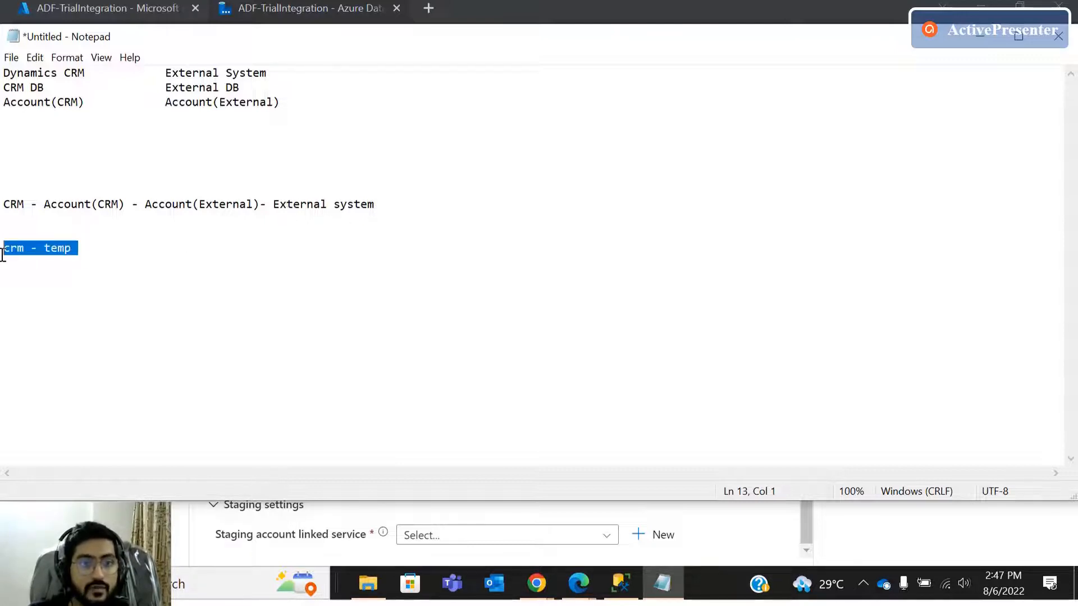
pyautogui.click(95, 255)
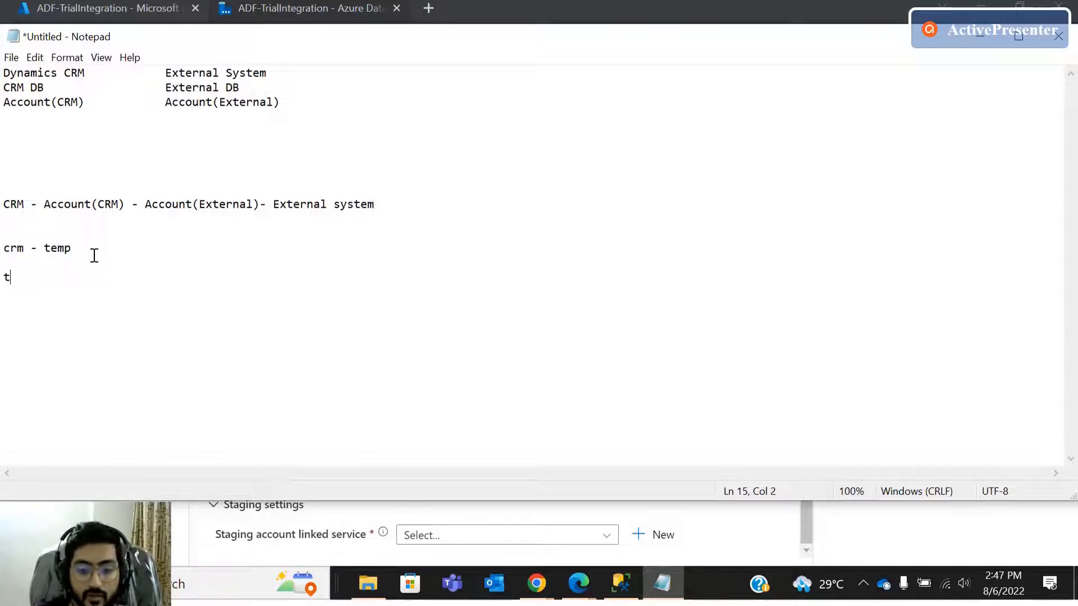
pyautogui.write('stination')
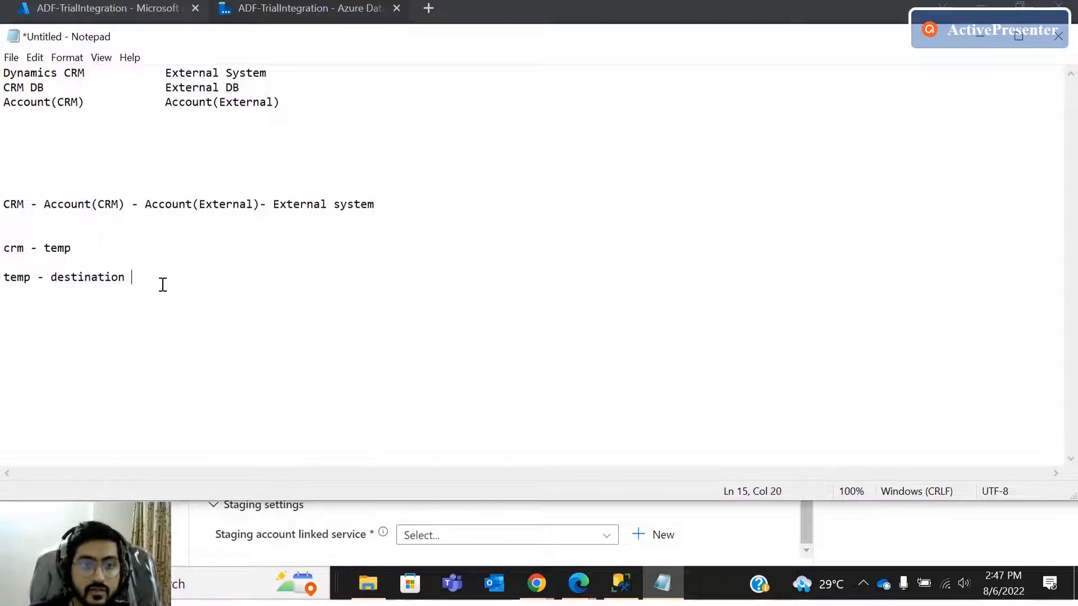
pyautogui.moveTo(154, 281); pyautogui.dragTo(2, 254)
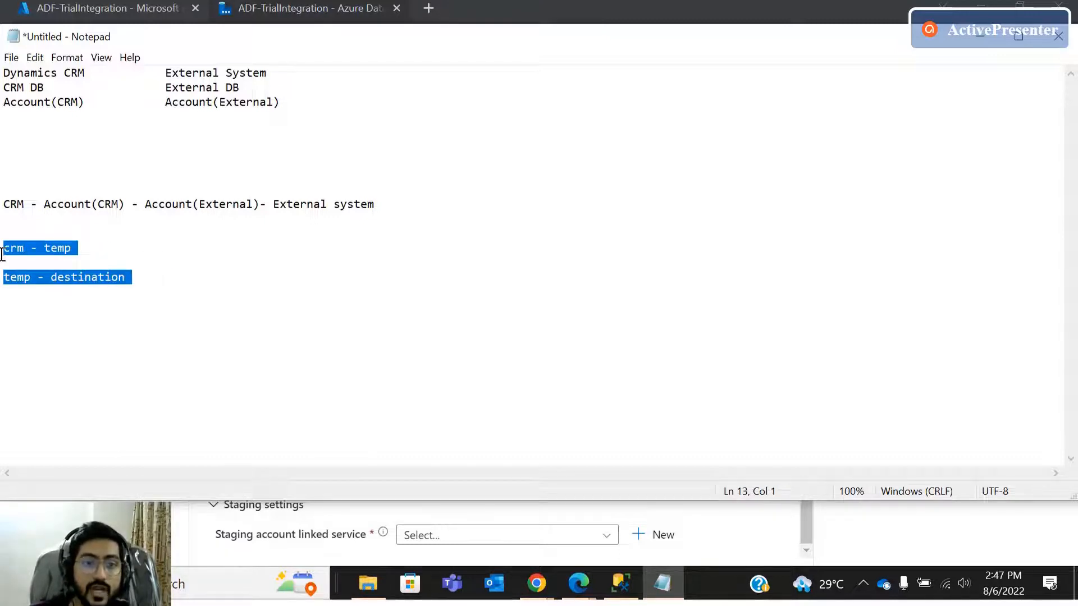
pyautogui.click(980, 34)
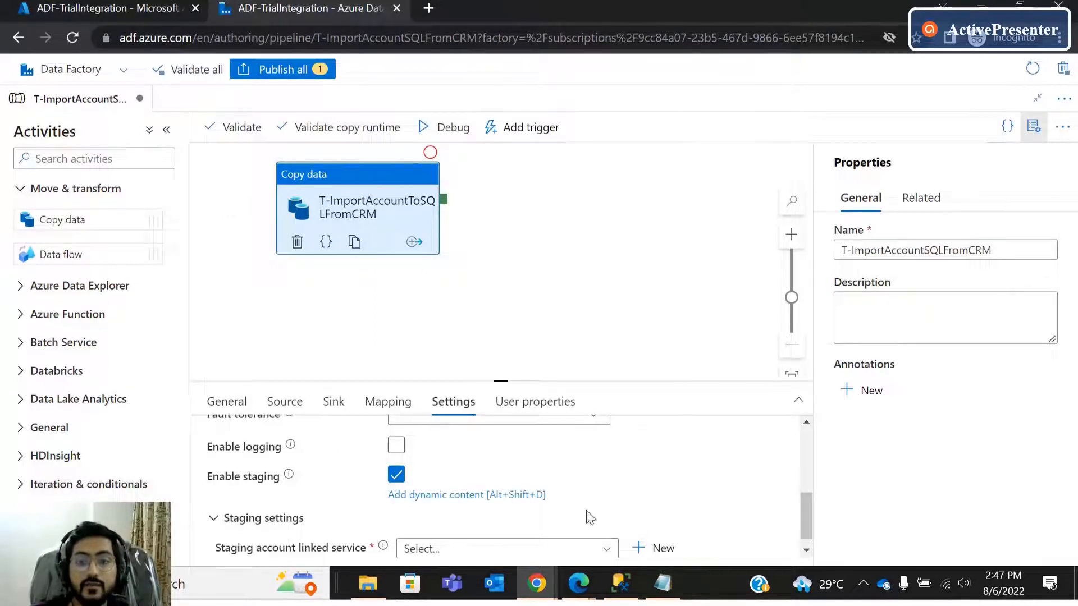
# Return to the Notepad notes and examine the two staging lines, covering the CRM-to-temp and temp-to-destination transfers.
pyautogui.click(661, 583)
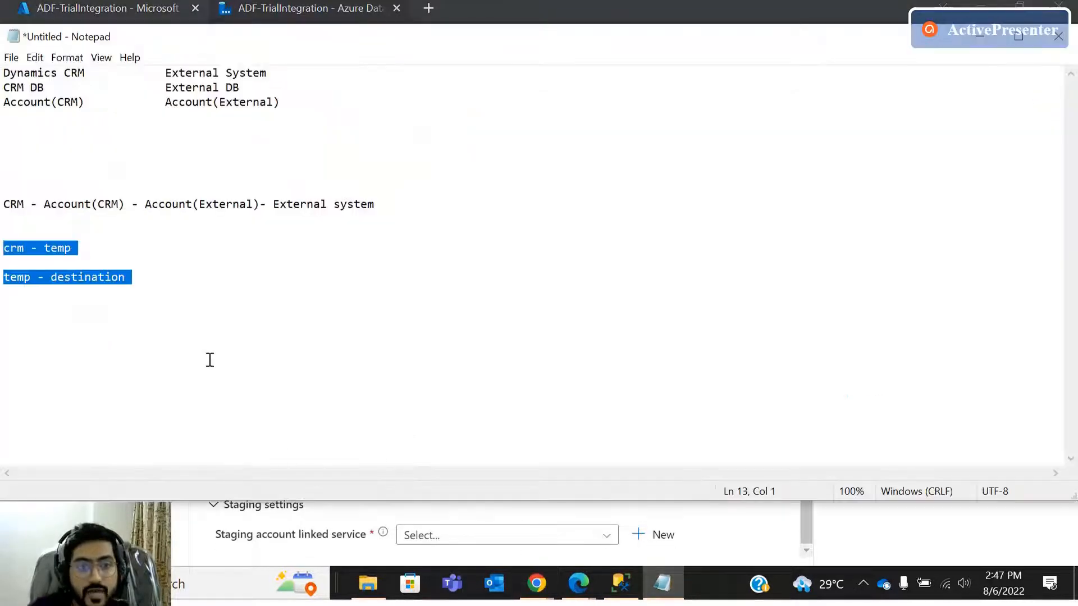
pyautogui.click(123, 362)
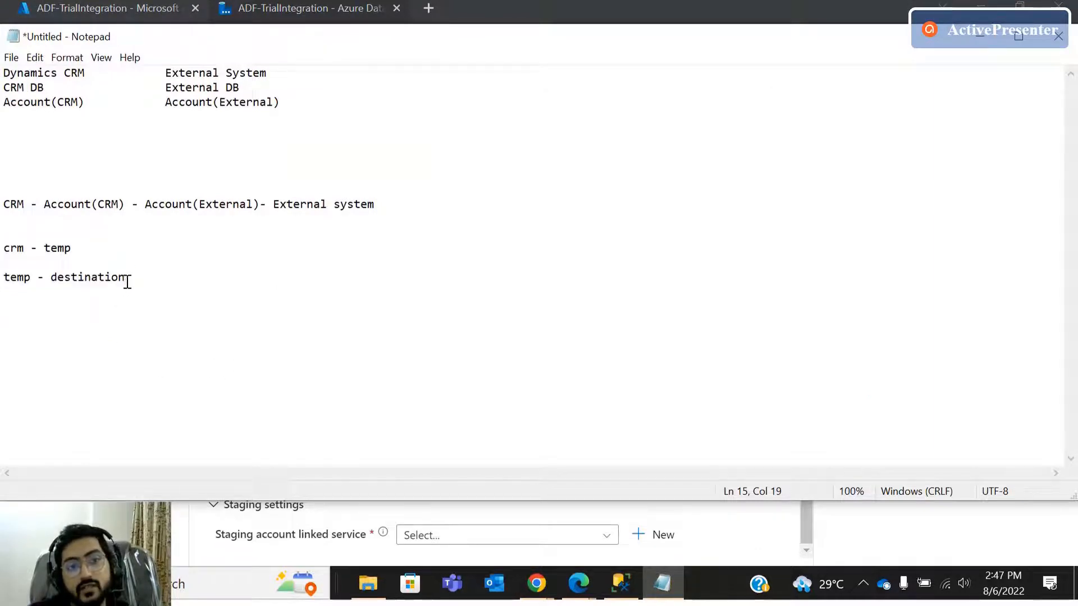
pyautogui.moveTo(129, 282); pyautogui.dragTo(3, 247)
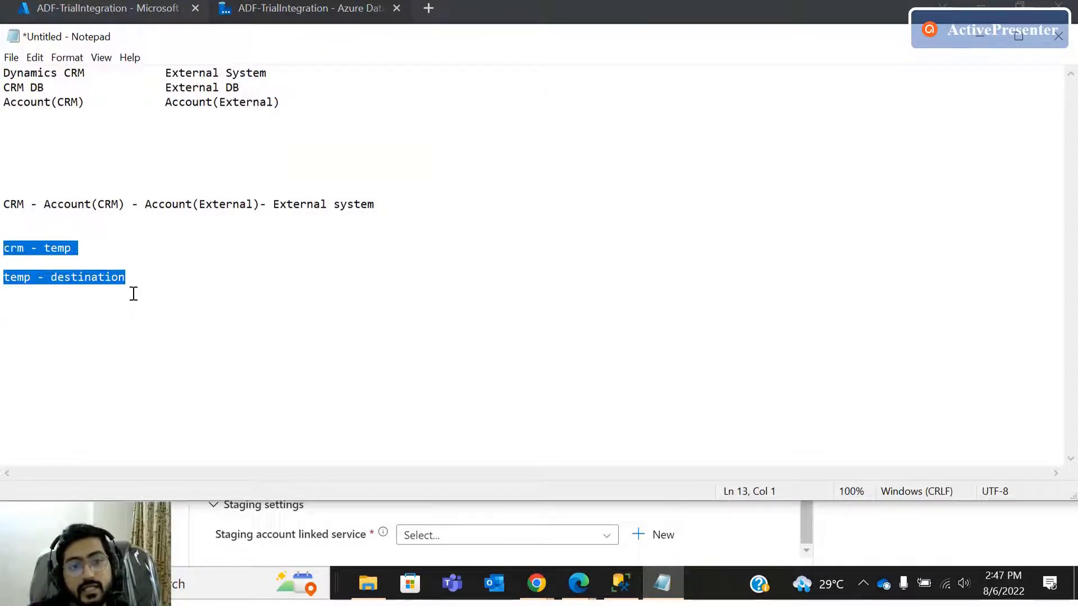
pyautogui.click(114, 284)
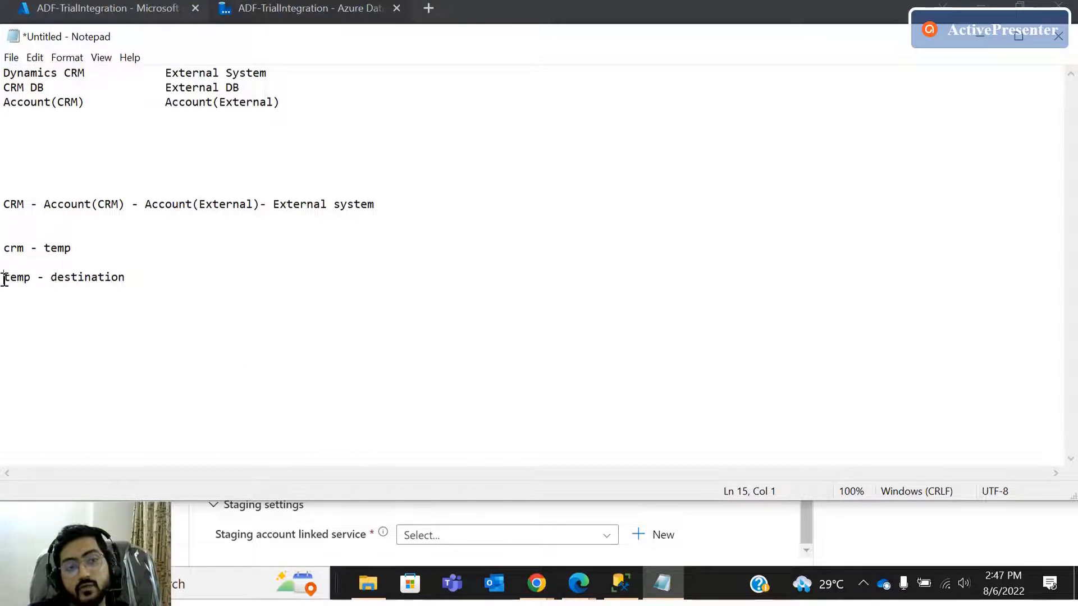
pyautogui.doubleClick(59, 277)
pyautogui.click(157, 279)
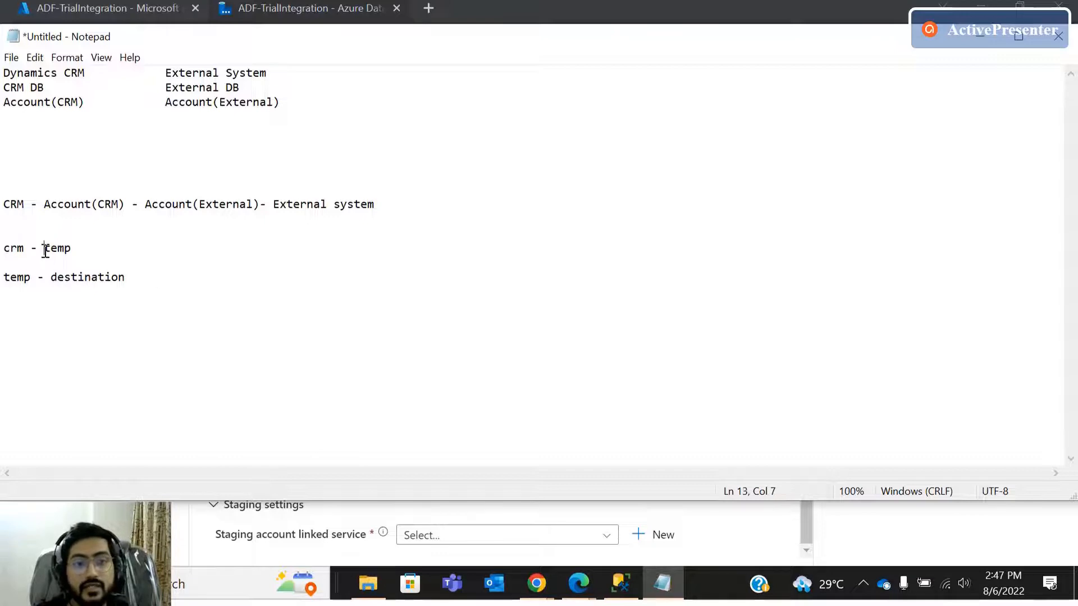
pyautogui.moveTo(33, 250); pyautogui.dragTo(58, 254)
pyautogui.click(96, 255)
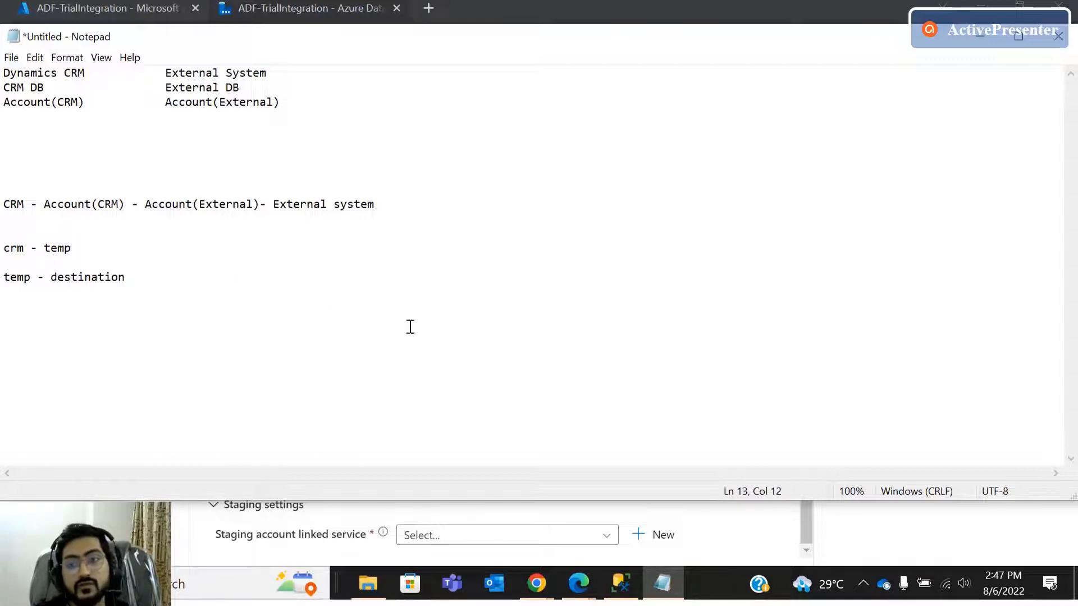
# Switch back to Azure Data Factory, disable staging for the copy activity, and look over its remaining settings.
pyautogui.click(980, 34)
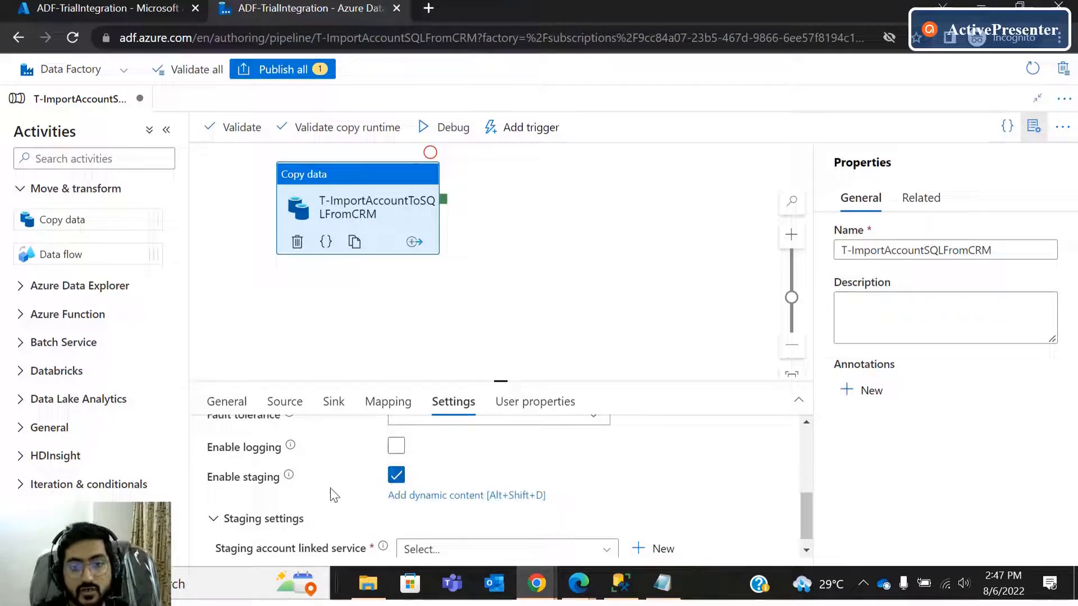
pyautogui.click(397, 476)
pyautogui.scroll(1, 358, 517)
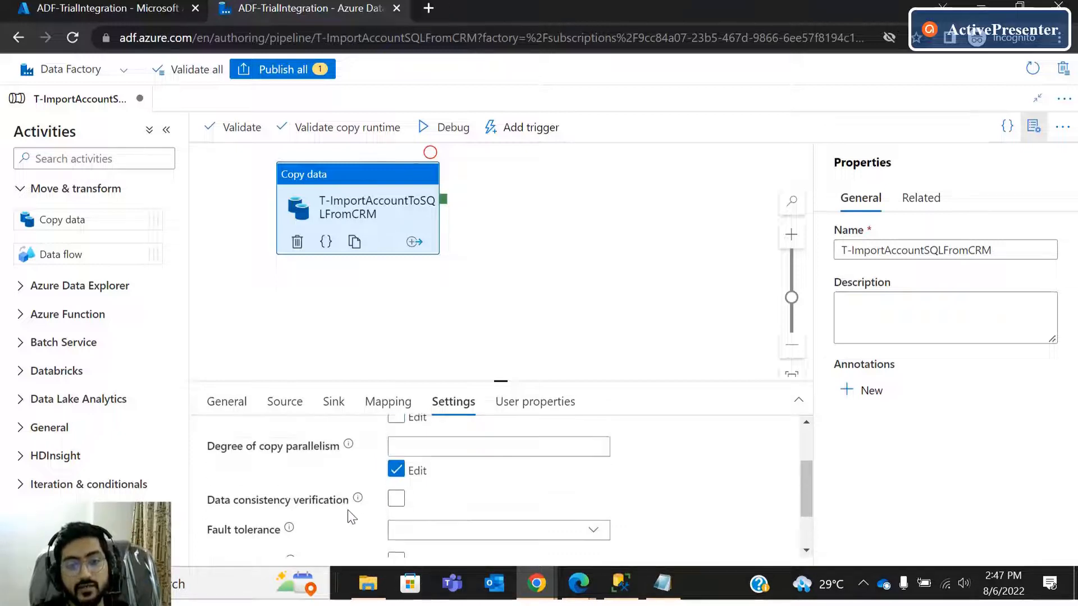
pyautogui.scroll(-1, 360, 528)
pyautogui.scroll(3, 371, 542)
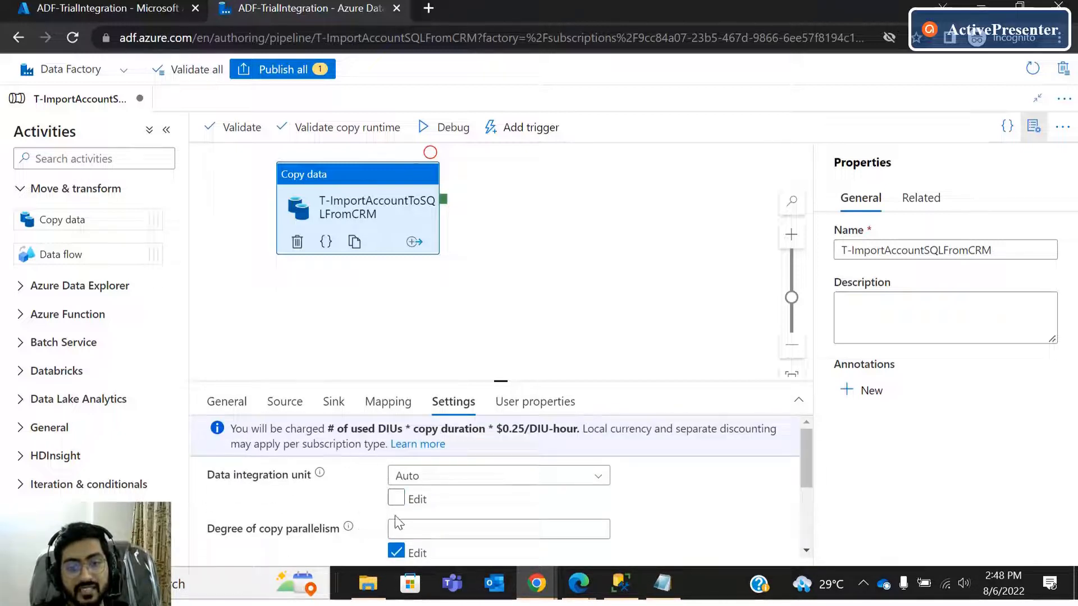
pyautogui.scroll(-3, 397, 522)
pyautogui.scroll(3, 399, 511)
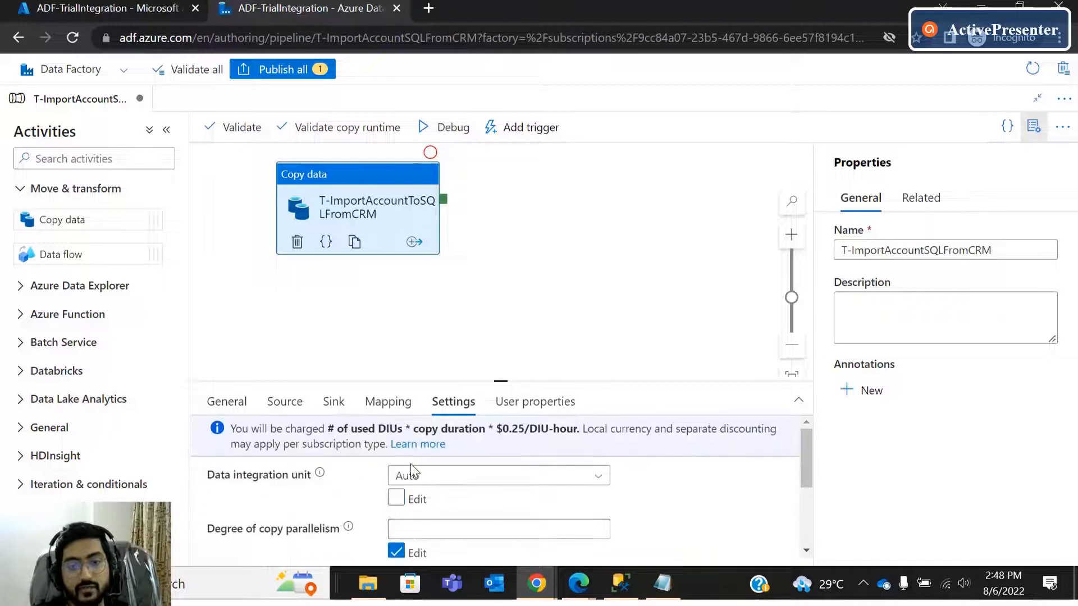
pyautogui.scroll(-3, 329, 478)
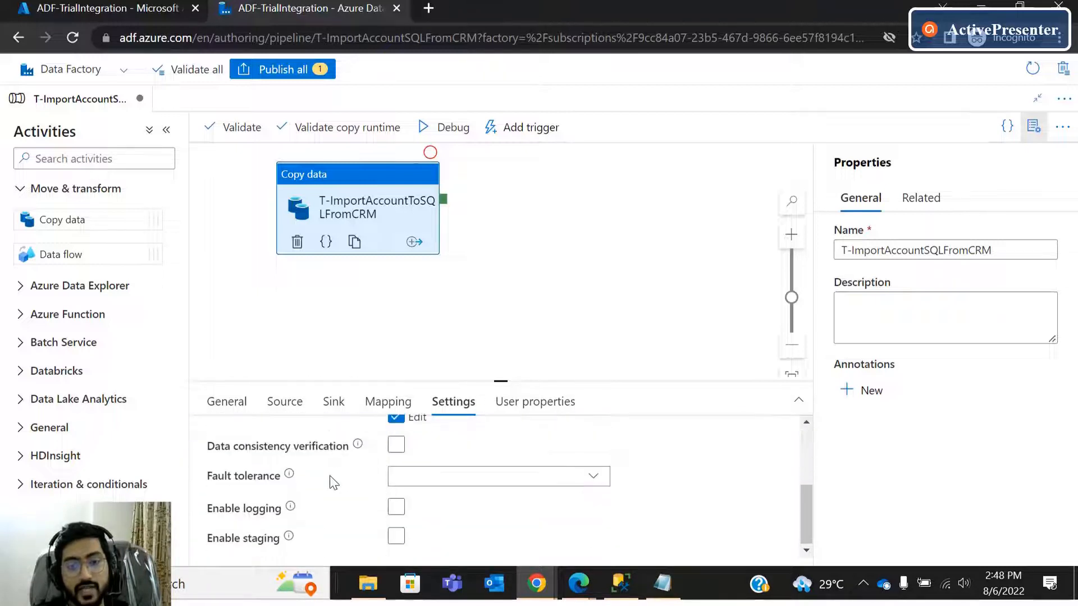
# Review the copy activity's source, sink and column mapping configuration.
pyautogui.click(387, 410)
pyautogui.click(333, 404)
pyautogui.click(285, 404)
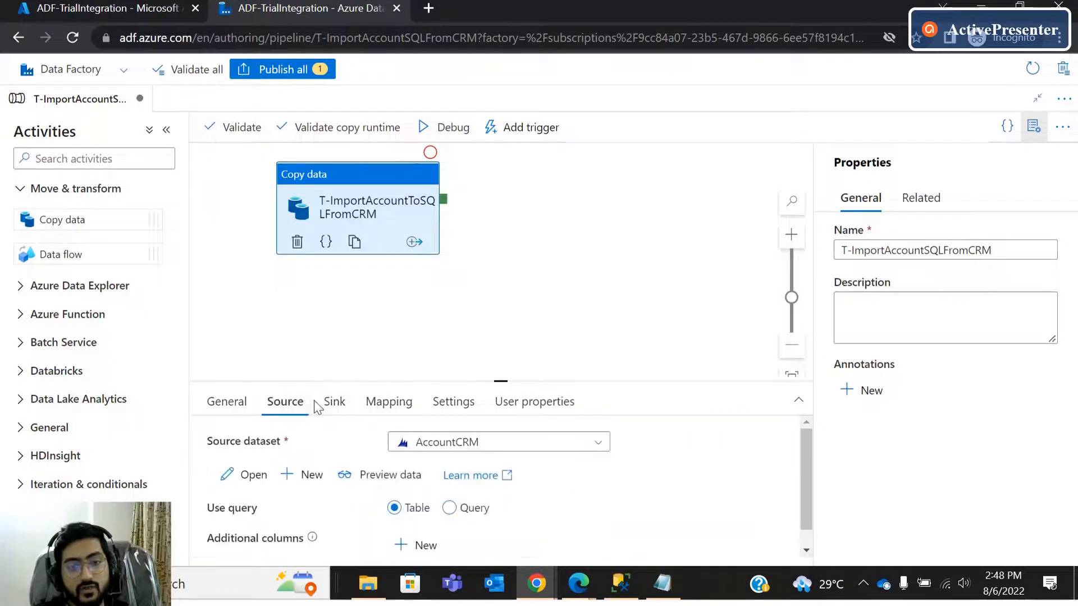
pyautogui.click(334, 401)
pyautogui.click(384, 403)
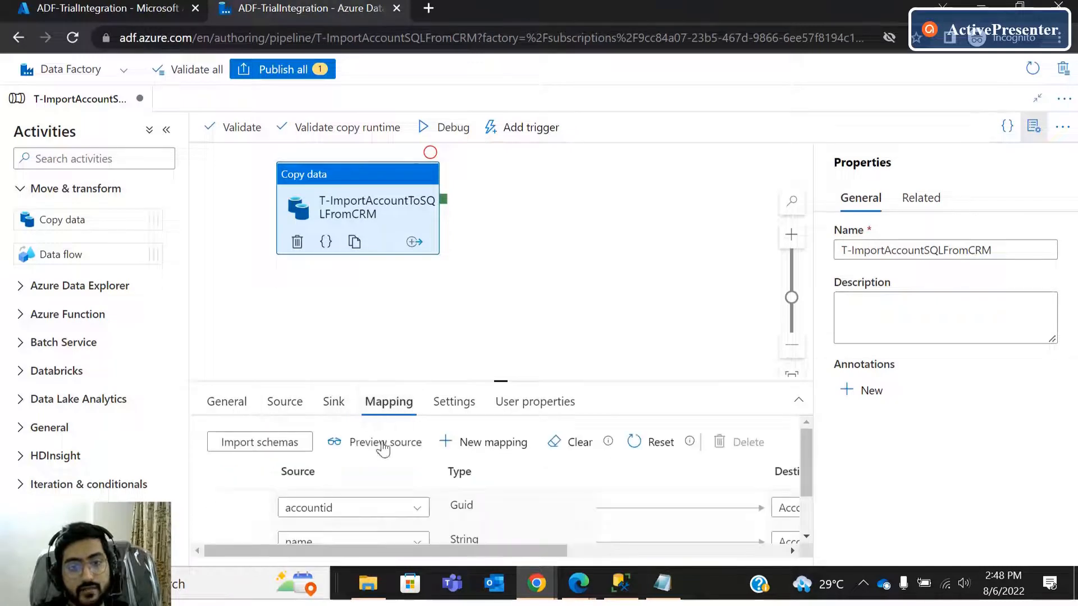
pyautogui.scroll(-3, 404, 466)
pyautogui.scroll(2, 422, 424)
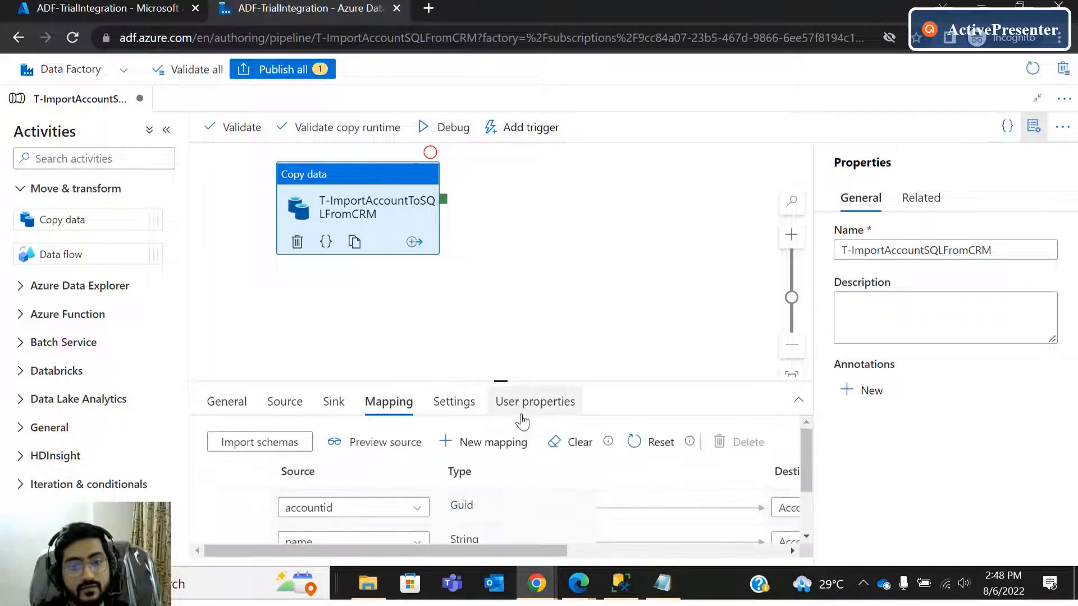
# Auto-generate the copy activity's user properties and inspect the Source property's name and value.
pyautogui.click(524, 415)
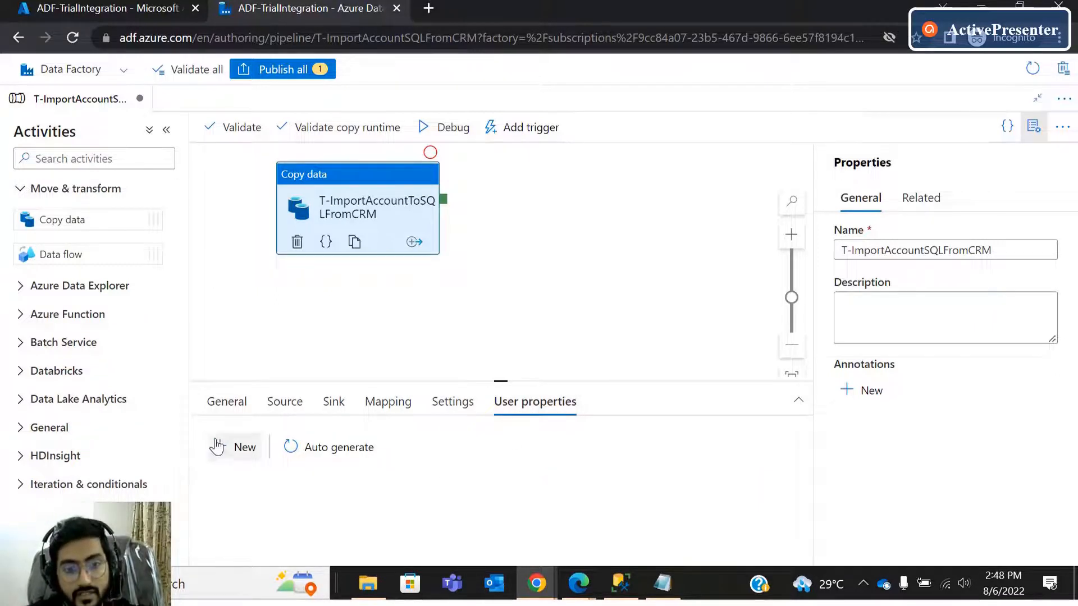
pyautogui.click(332, 449)
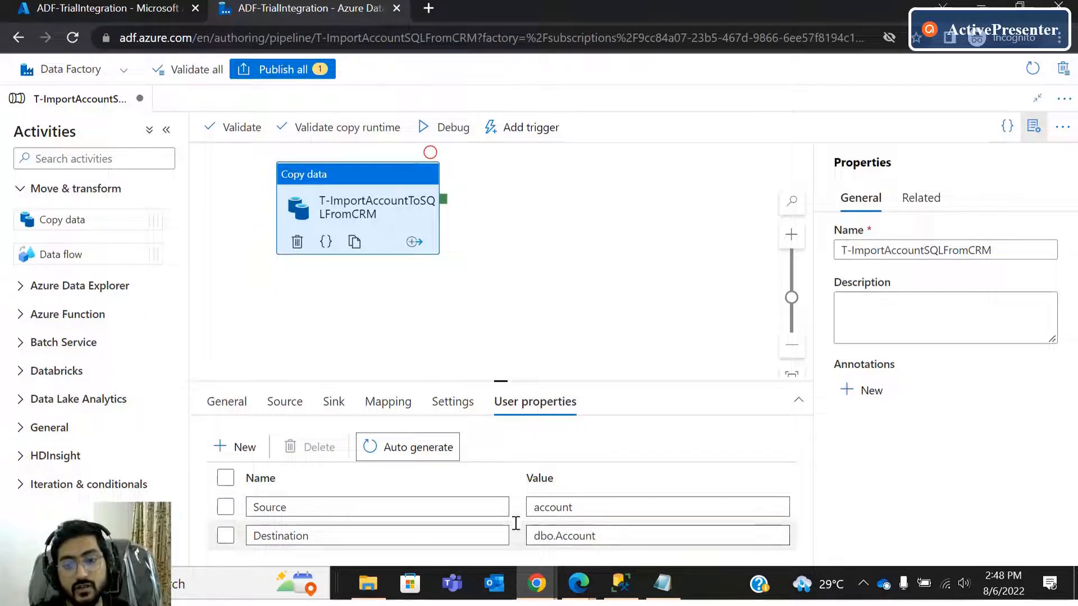
pyautogui.moveTo(571, 507); pyautogui.dragTo(521, 513)
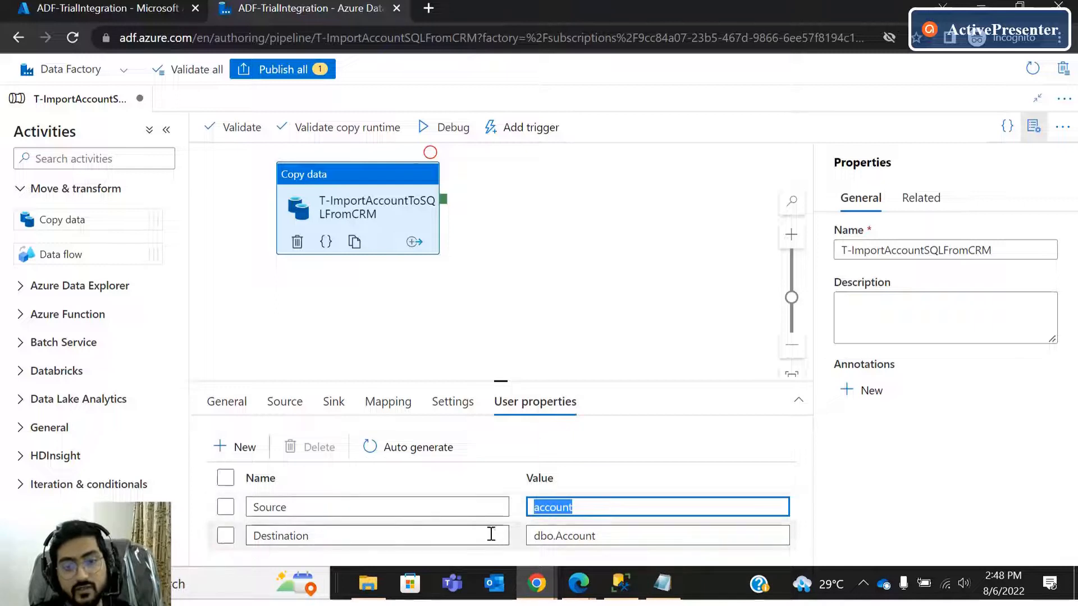
pyautogui.click(272, 507)
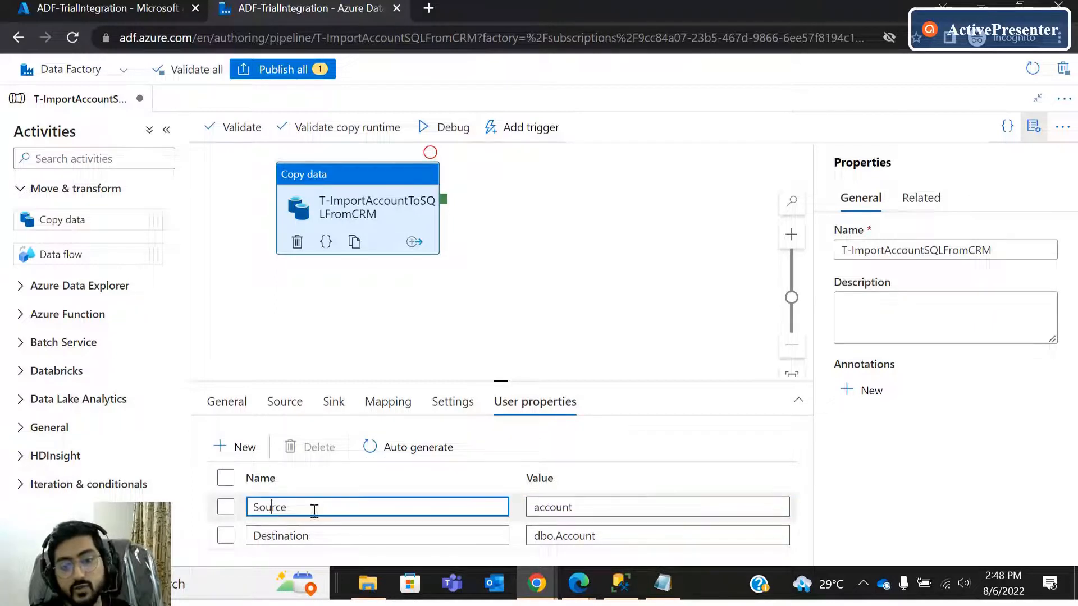
# Set the Source user property to "CRM - account" and the Destination user property to "SQL - dbo.Account".
pyautogui.click(533, 507)
pyautogui.write('SQL -')
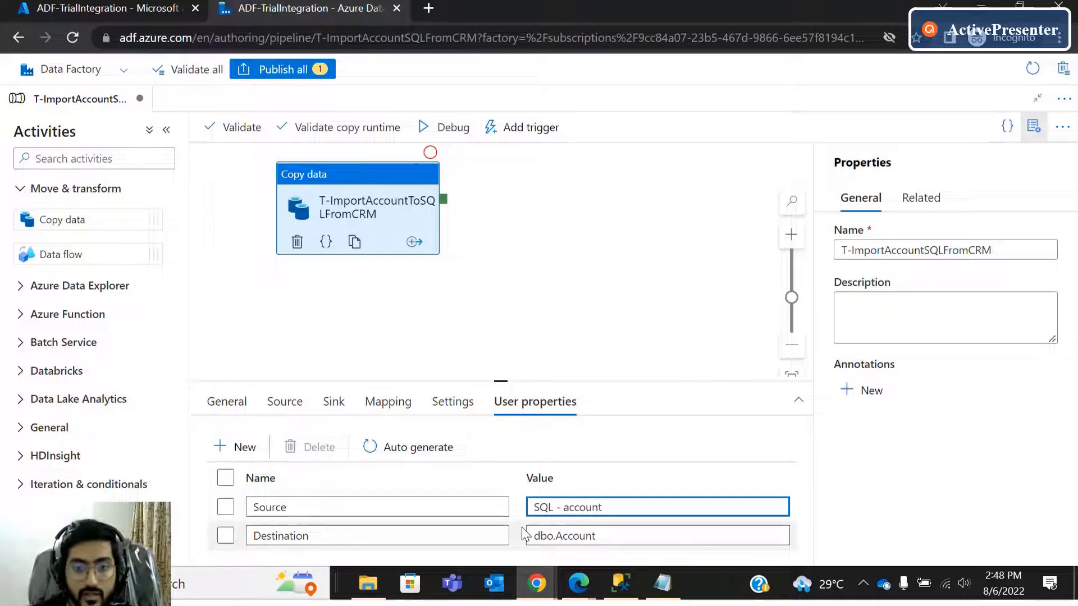
pyautogui.moveTo(563, 507); pyautogui.dragTo(531, 512)
pyautogui.write('CRM -')
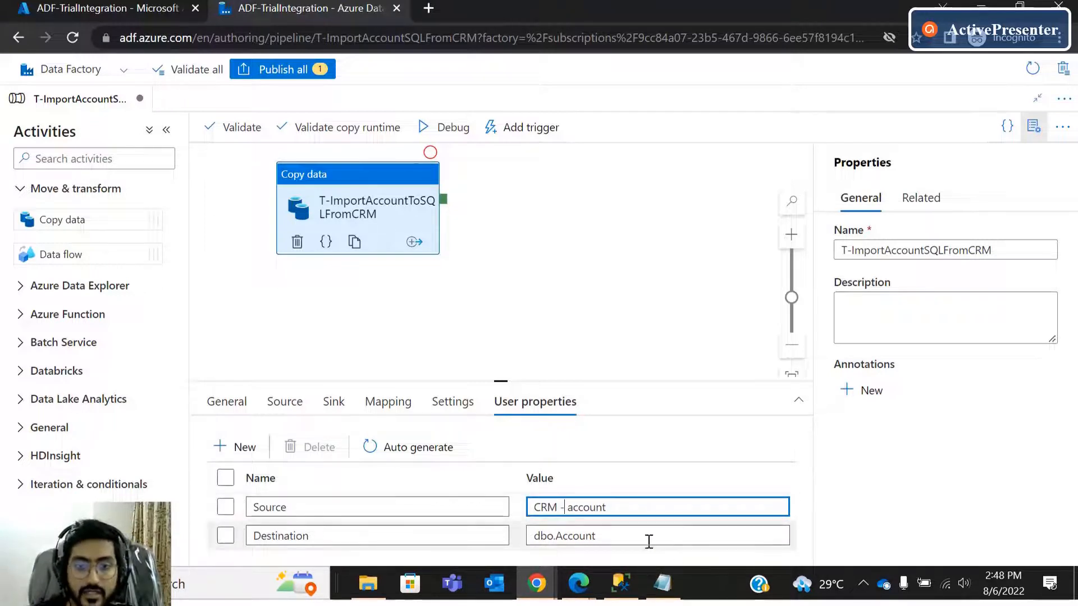
pyautogui.click(540, 536)
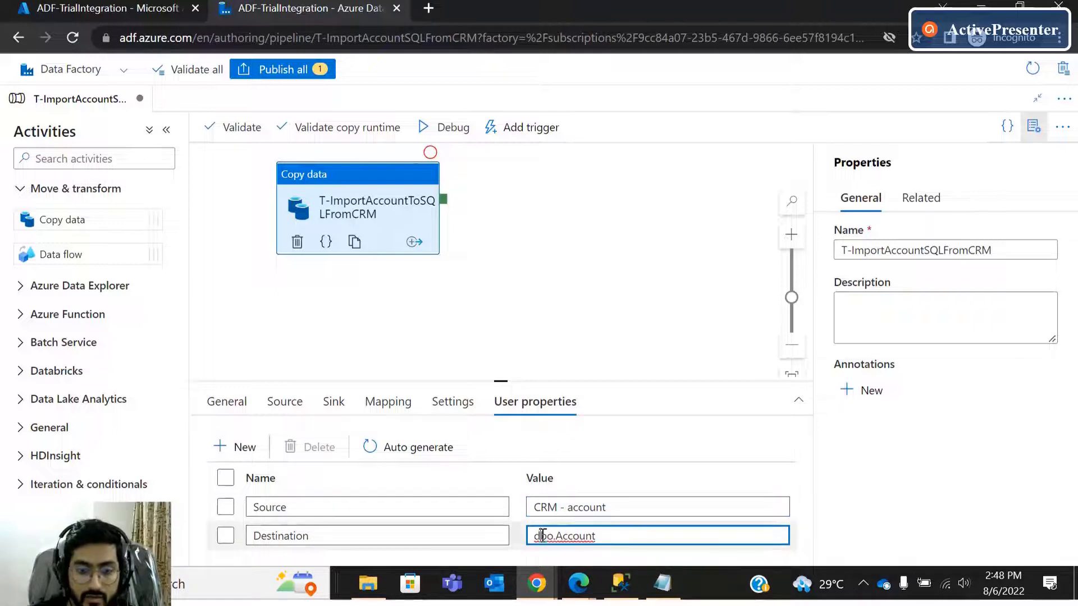
pyautogui.write('SQL -')
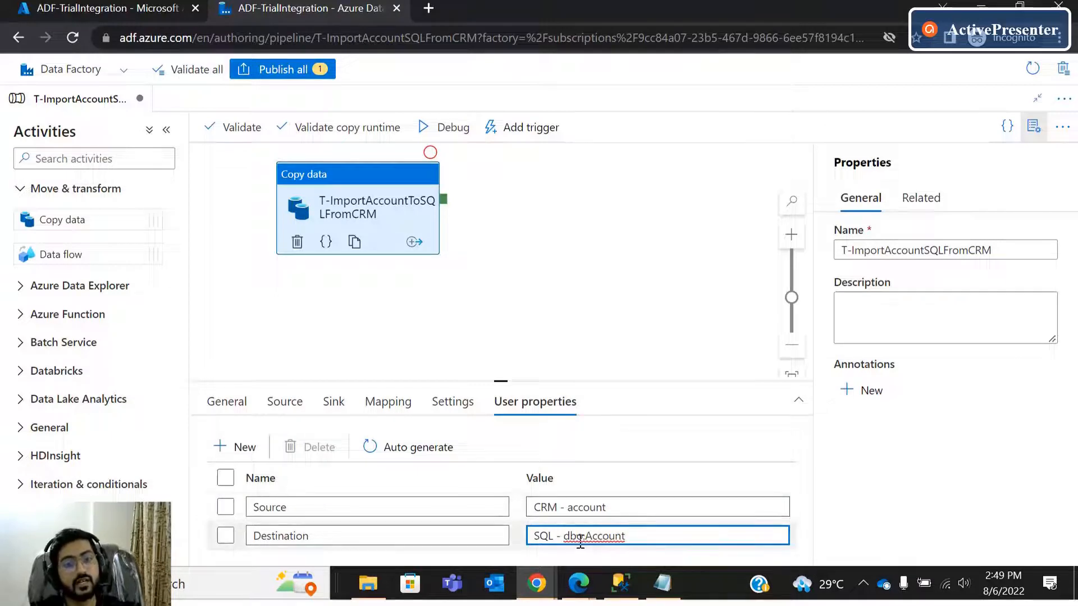
# Look back through the copy activity's configuration and publish the pending T-ImportAccountSQLFromCRM pipeline to the live environment.
pyautogui.click(458, 403)
pyautogui.click(374, 402)
pyautogui.click(288, 403)
pyautogui.click(225, 402)
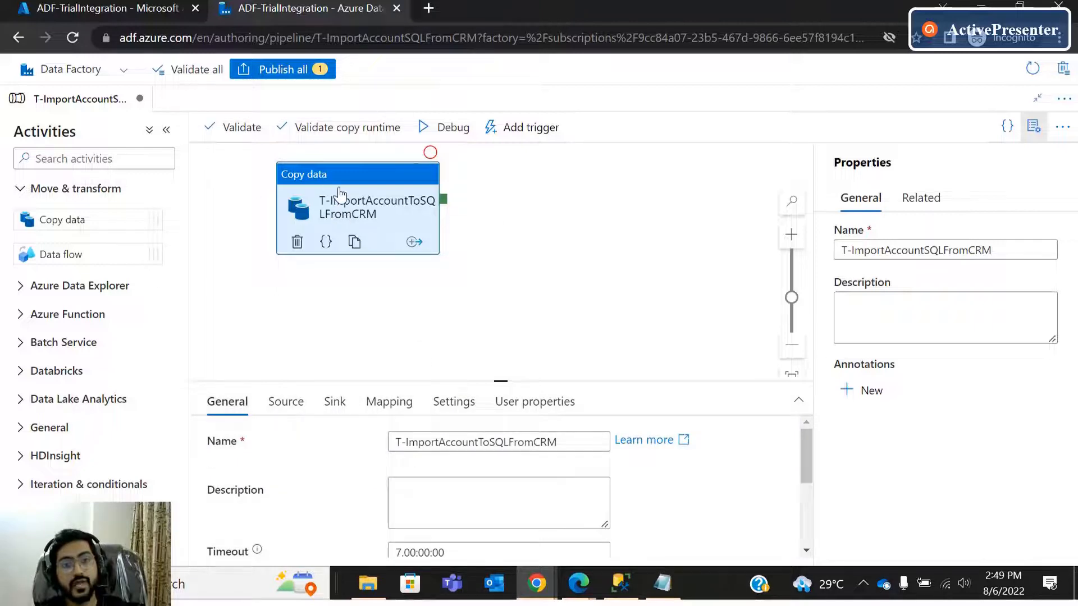
pyautogui.click(278, 70)
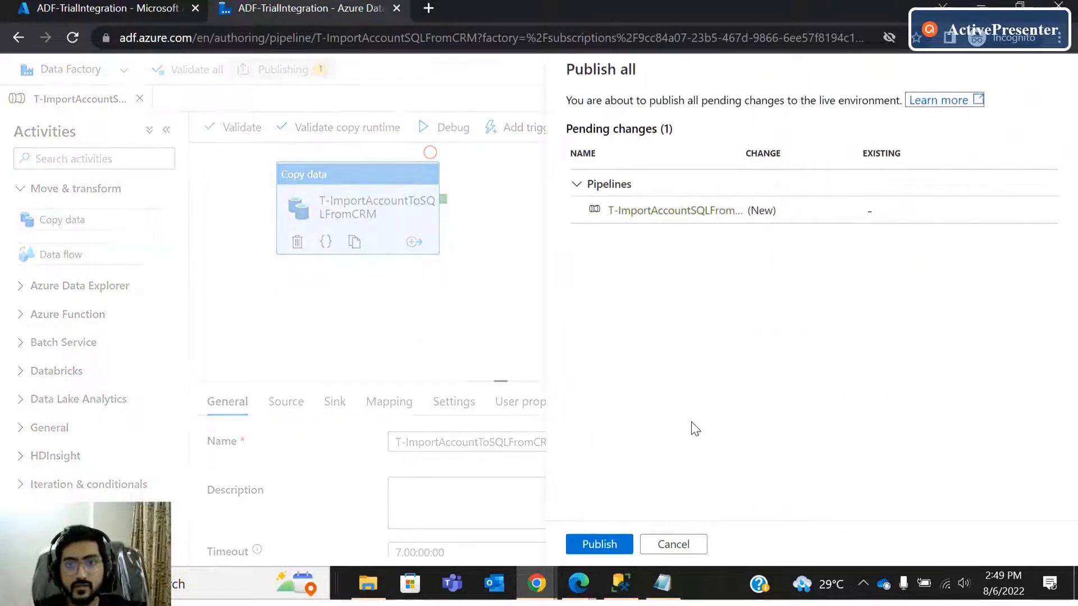
pyautogui.click(604, 543)
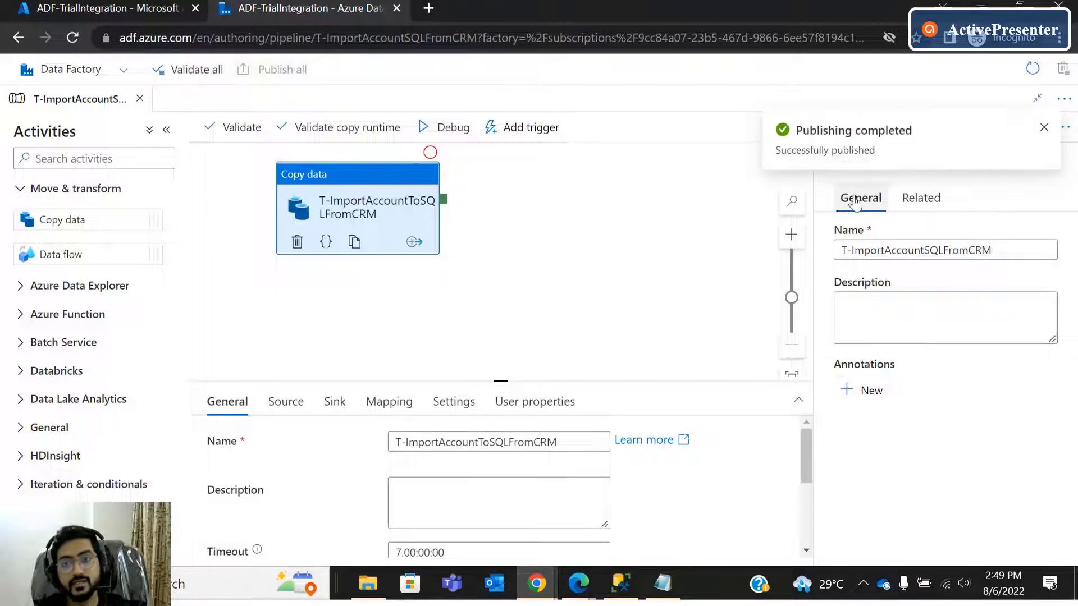
pyautogui.click(1042, 129)
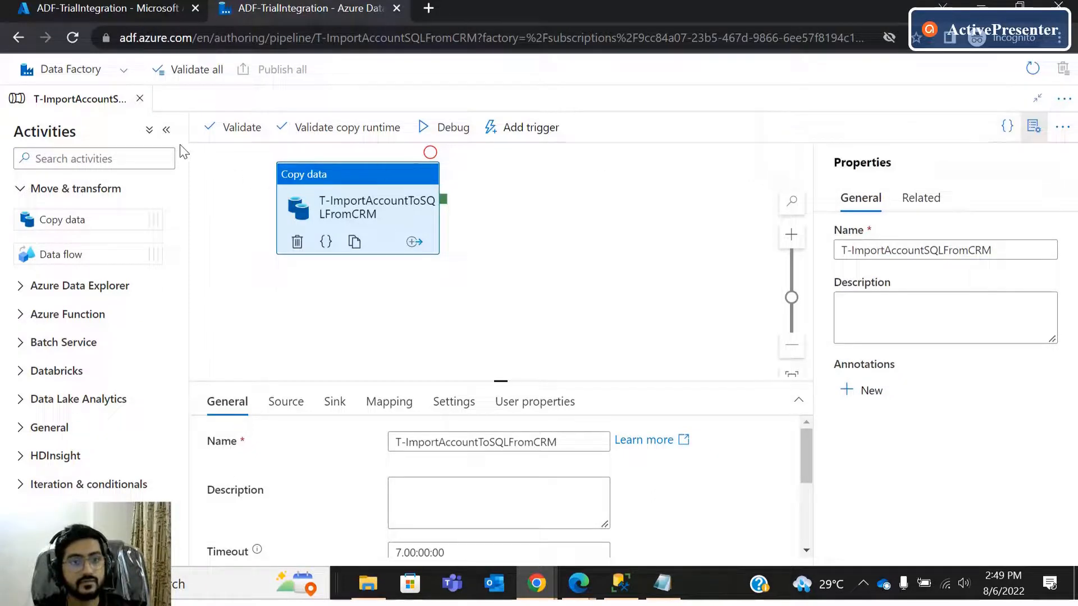
pyautogui.click(166, 130)
pyautogui.click(9, 125)
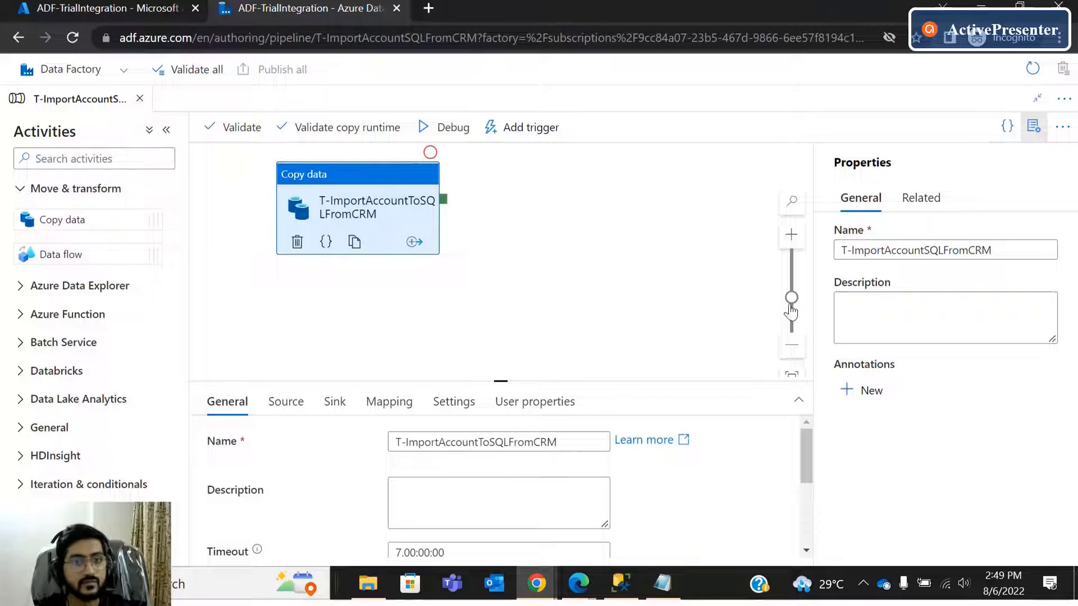
pyautogui.click(1037, 99)
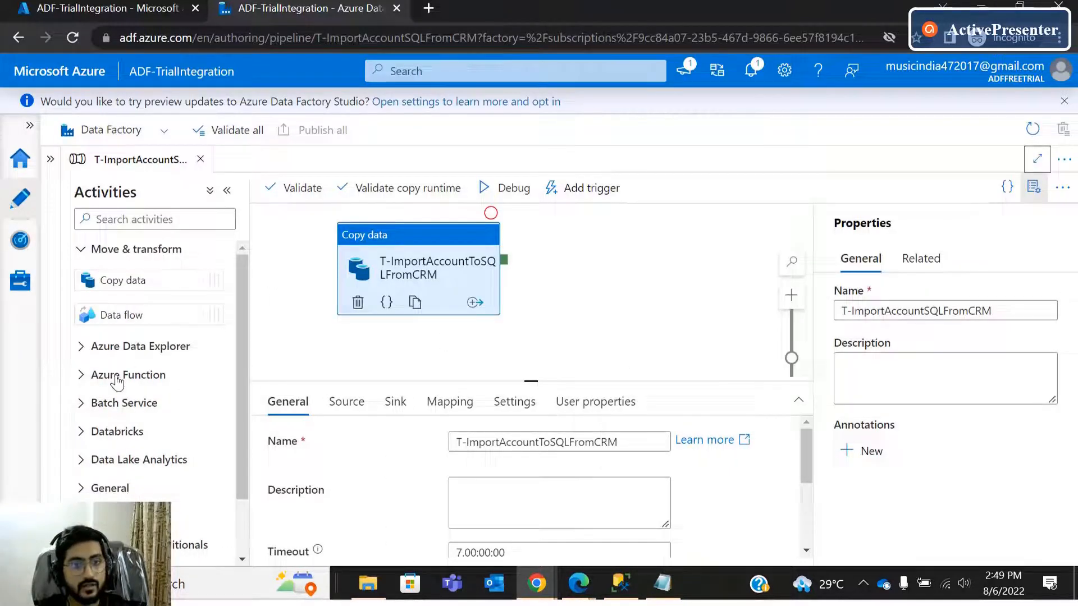
pyautogui.scroll(-1, 117, 384)
pyautogui.scroll(1, 117, 384)
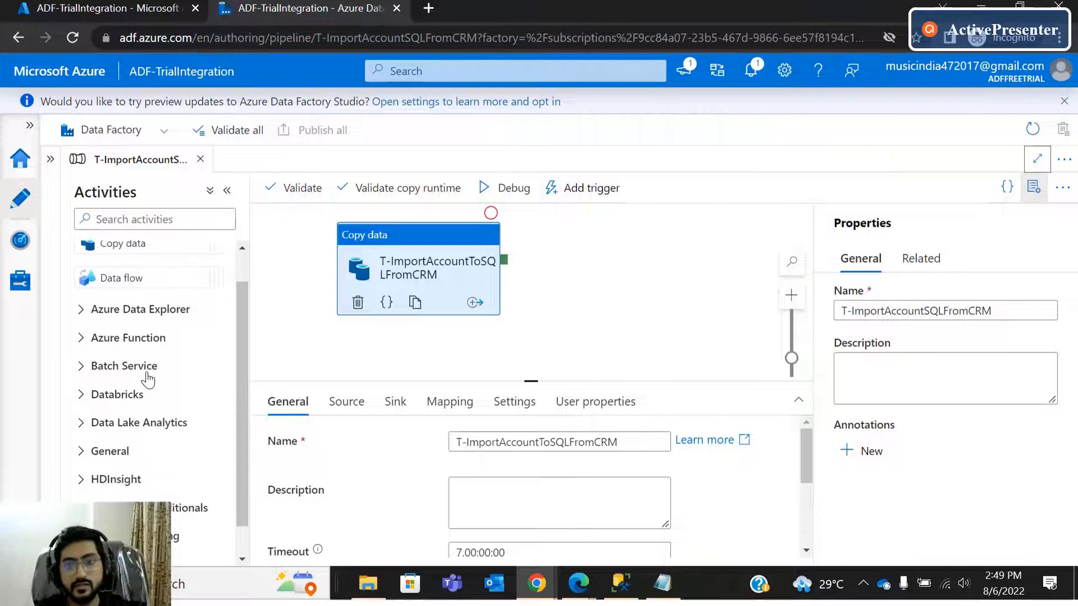
pyautogui.scroll(-1, 144, 378)
pyautogui.click(1034, 160)
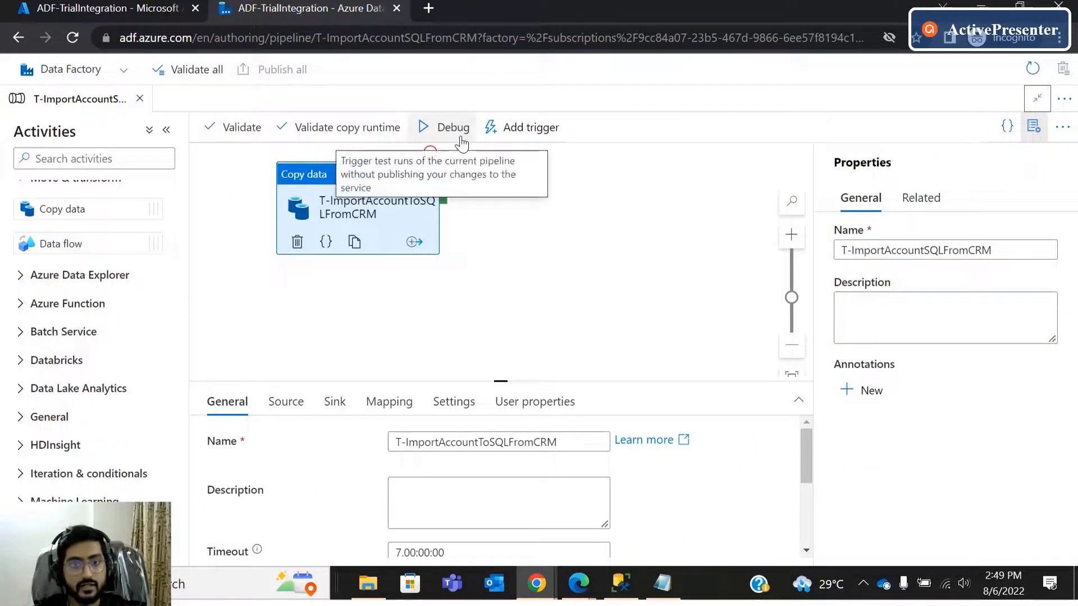
pyautogui.click(517, 126)
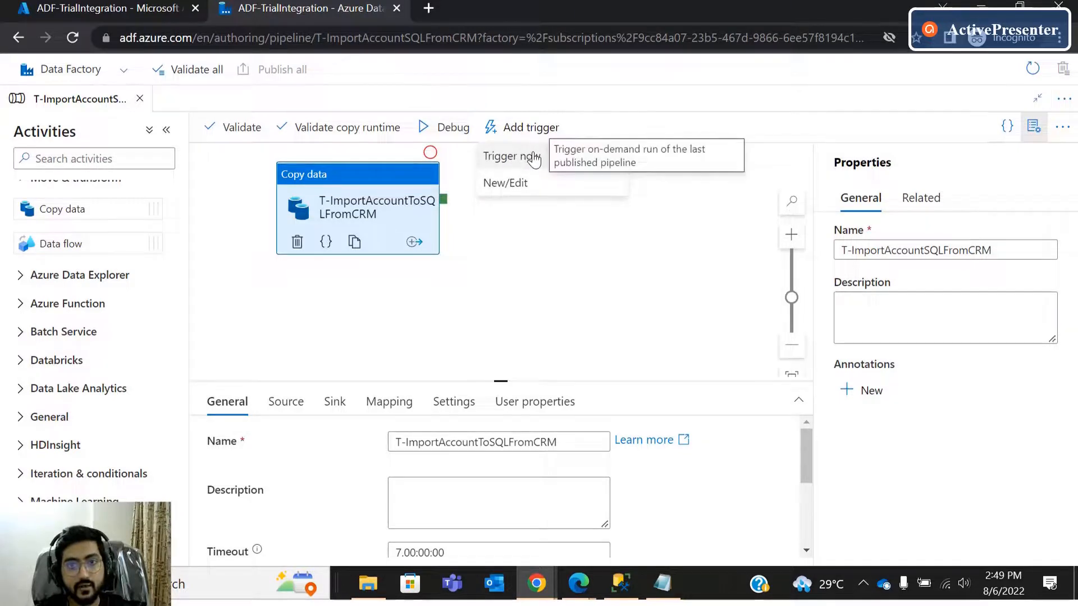
pyautogui.click(498, 282)
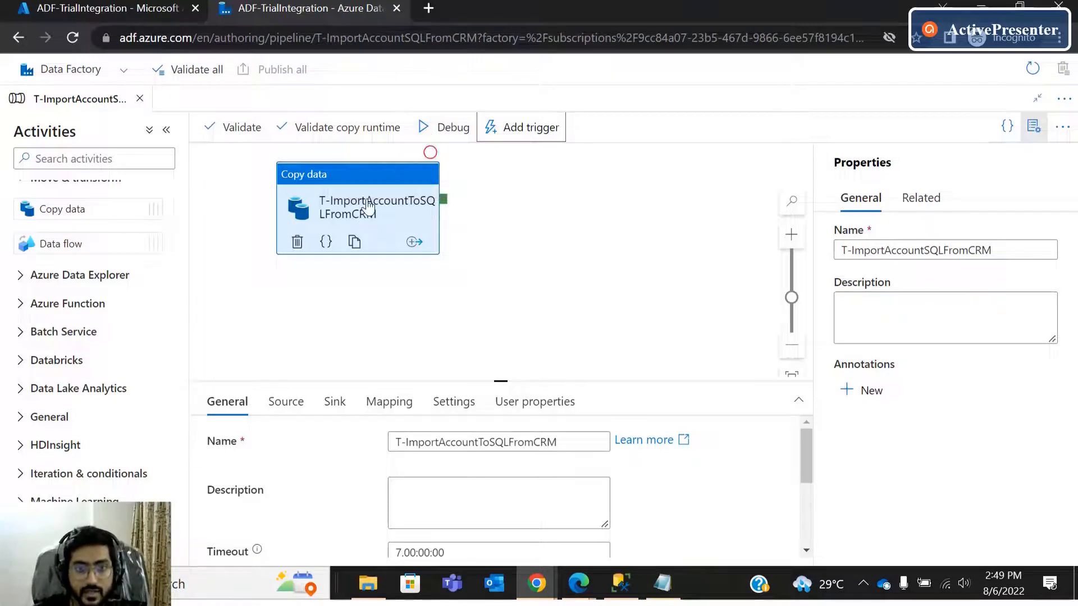
# Switch to SQL Server Management Studio and run only the "select * from account" query against ADFtrialDB.
pyautogui.click(628, 581)
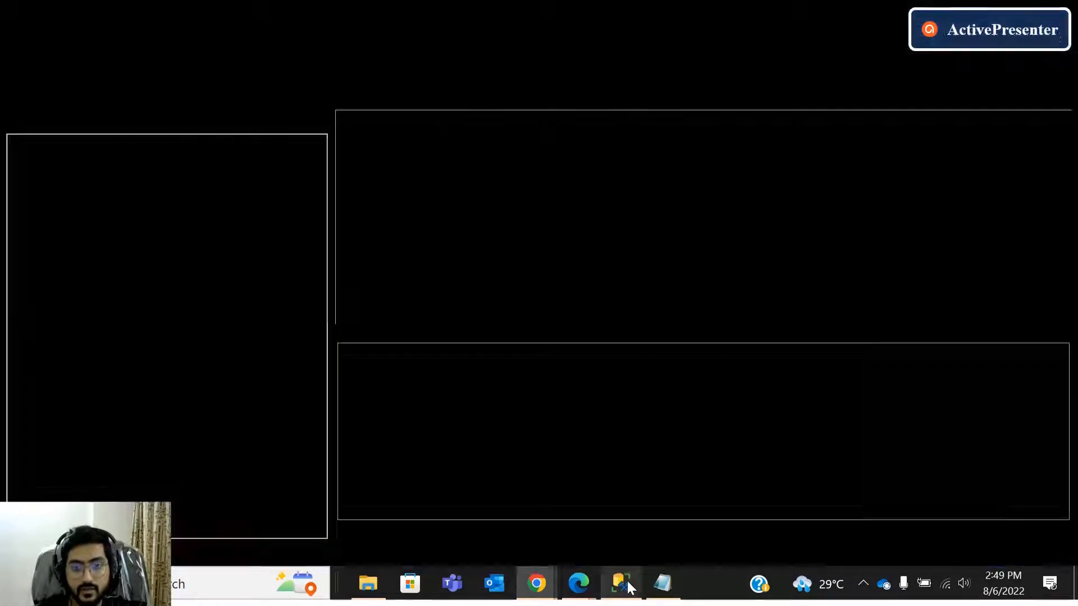
pyautogui.moveTo(501, 118); pyautogui.dragTo(365, 117)
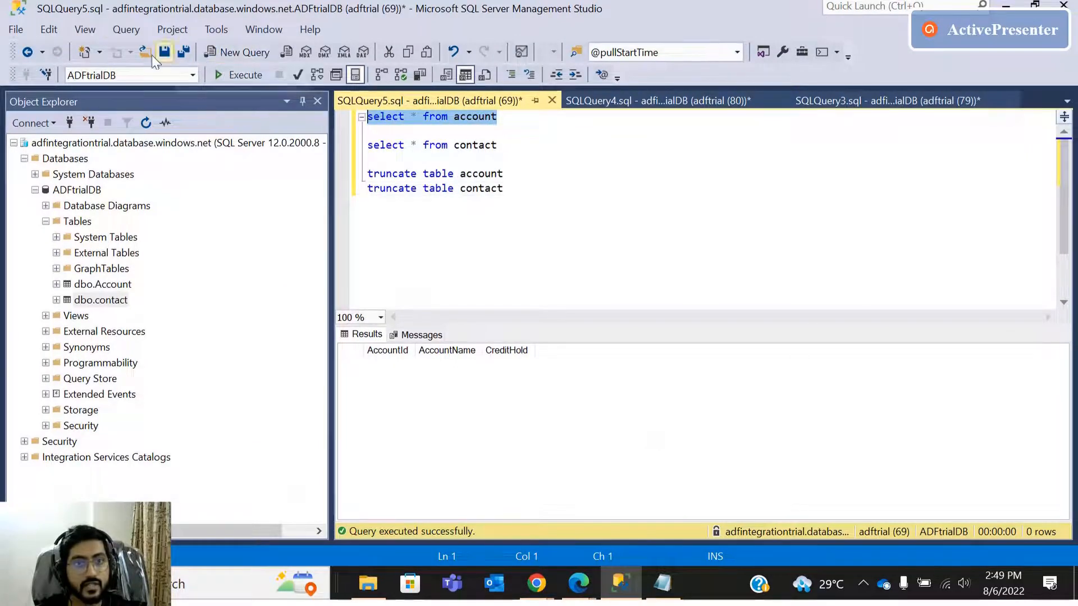
pyautogui.click(241, 74)
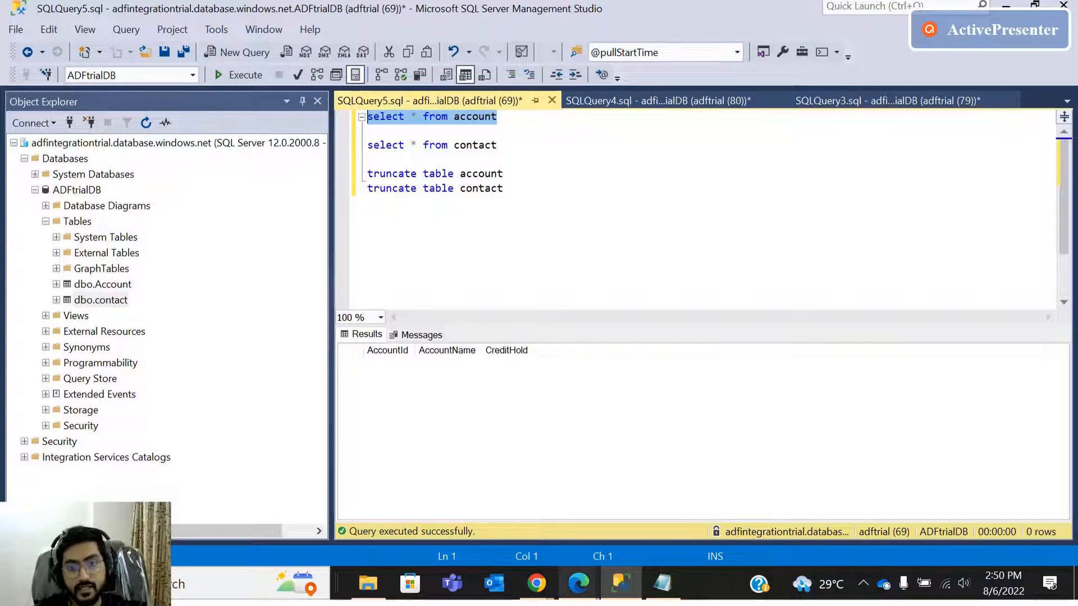
# Switch to Dynamics 365 in Edge and display the account list with the All Accounts view.
pyautogui.moveTo(578, 586)
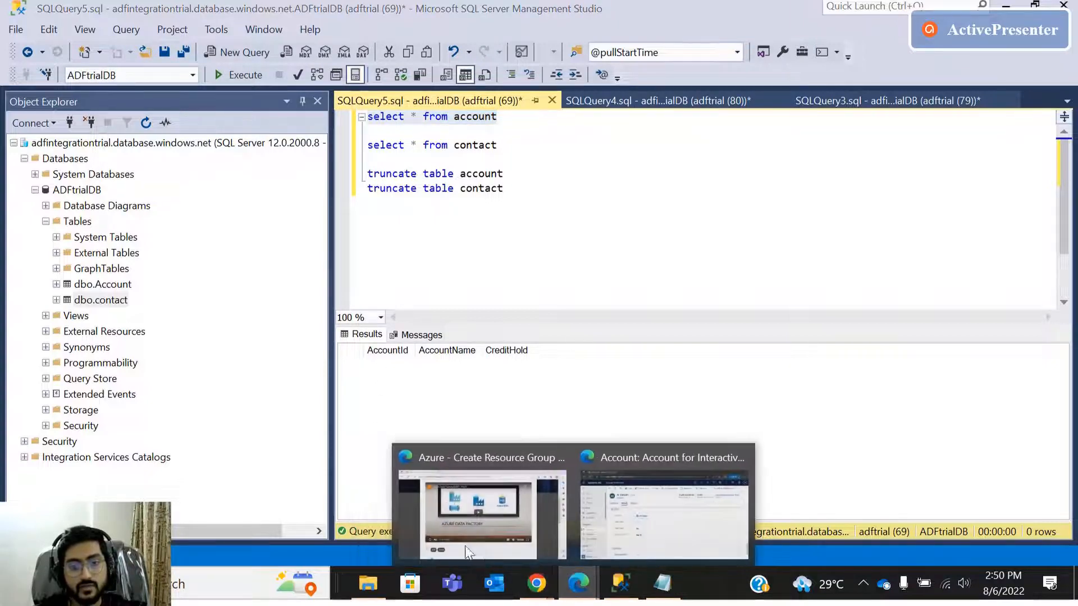
pyautogui.click(618, 524)
pyautogui.scroll(3, 269, 337)
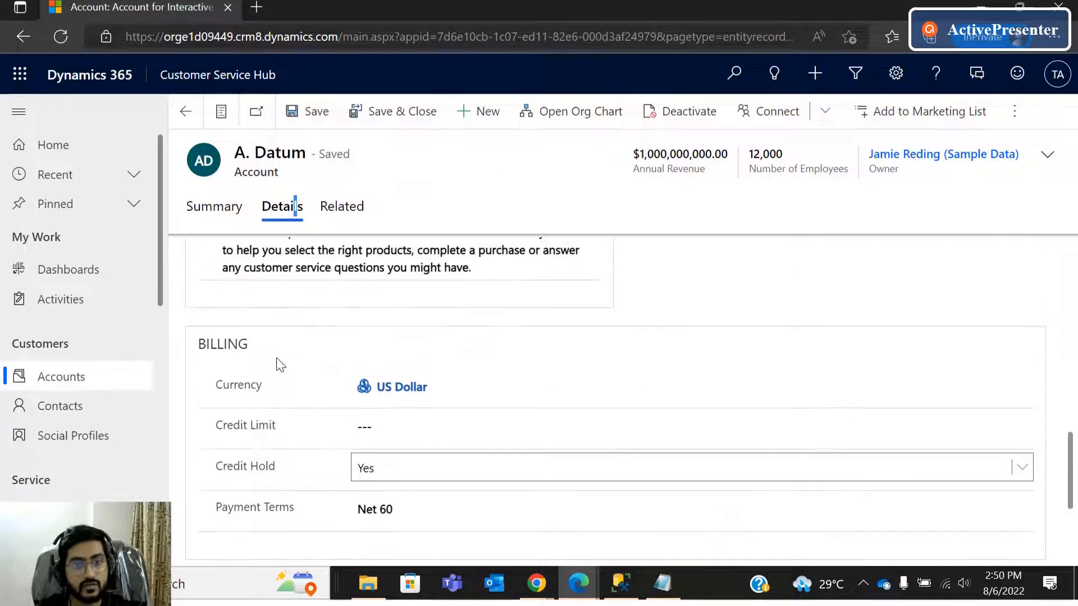
pyautogui.scroll(3, 263, 320)
pyautogui.click(69, 385)
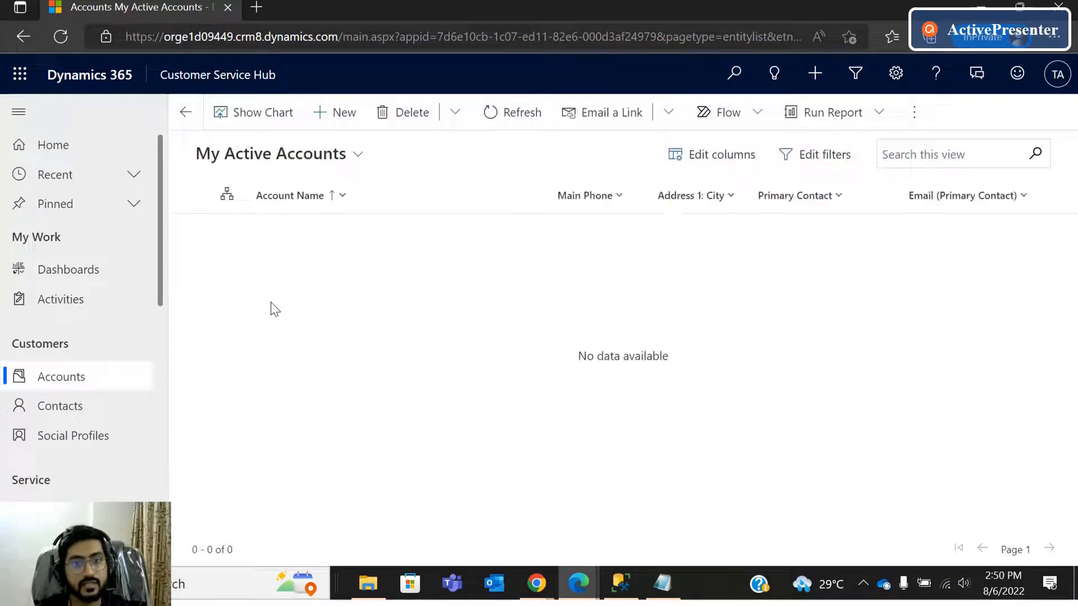
pyautogui.click(289, 160)
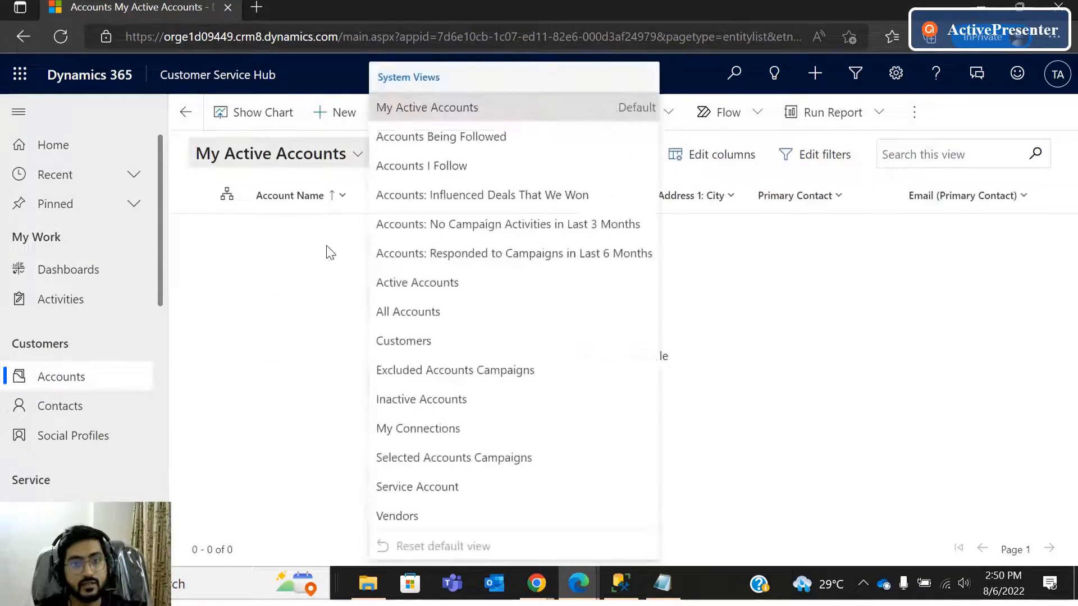
pyautogui.click(407, 310)
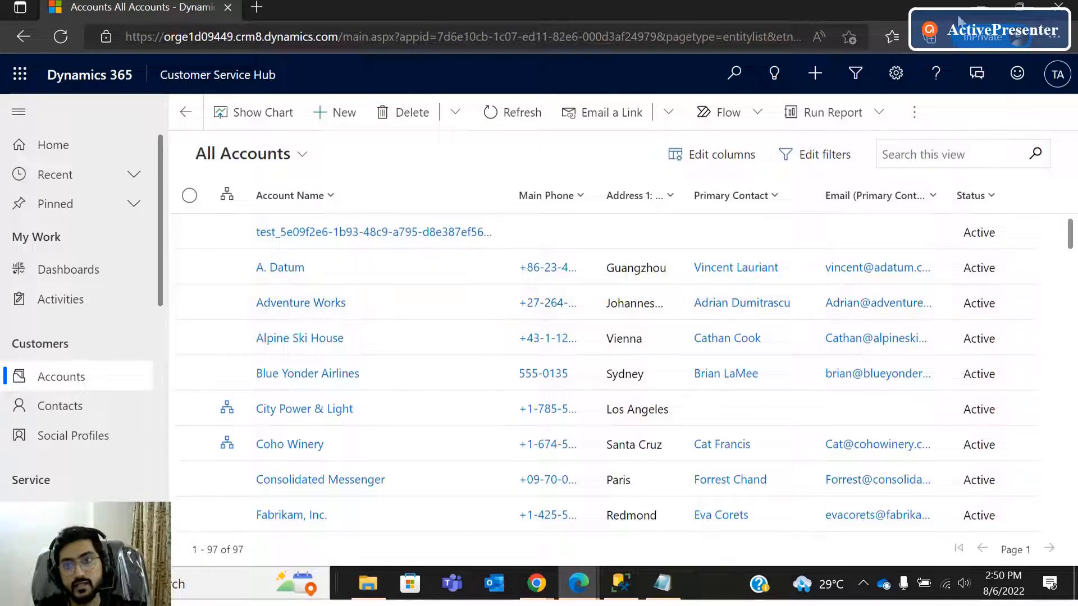
# Return to Azure Data Factory, start a debug run of T-ImportAccountSQLFromCRM and refresh its output until the run ends.
pyautogui.hotkey('alt', 'Tab')
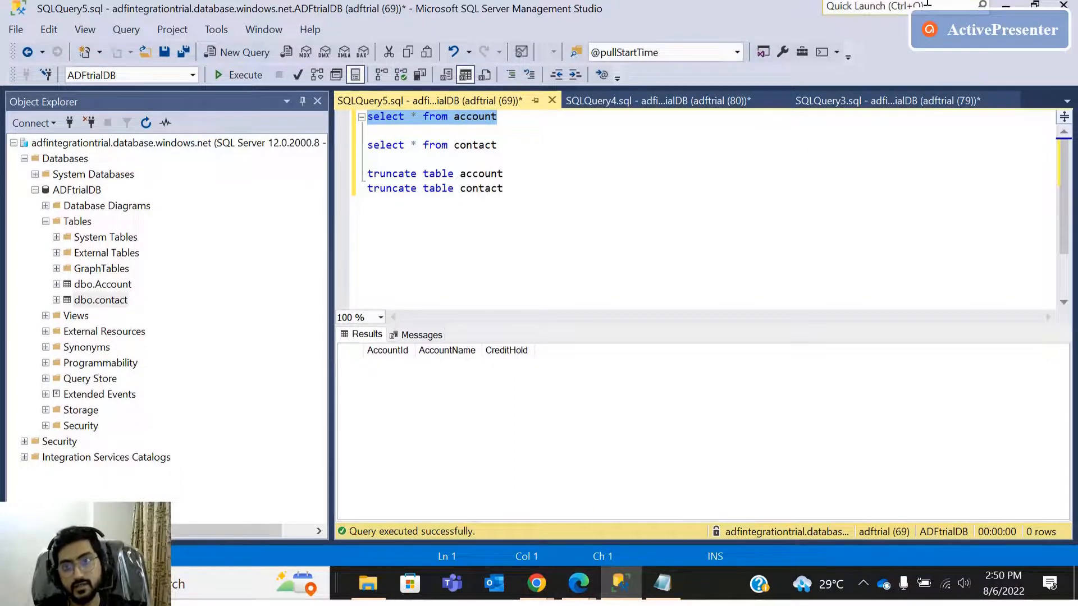
pyautogui.hotkey('alt', 'Tab')
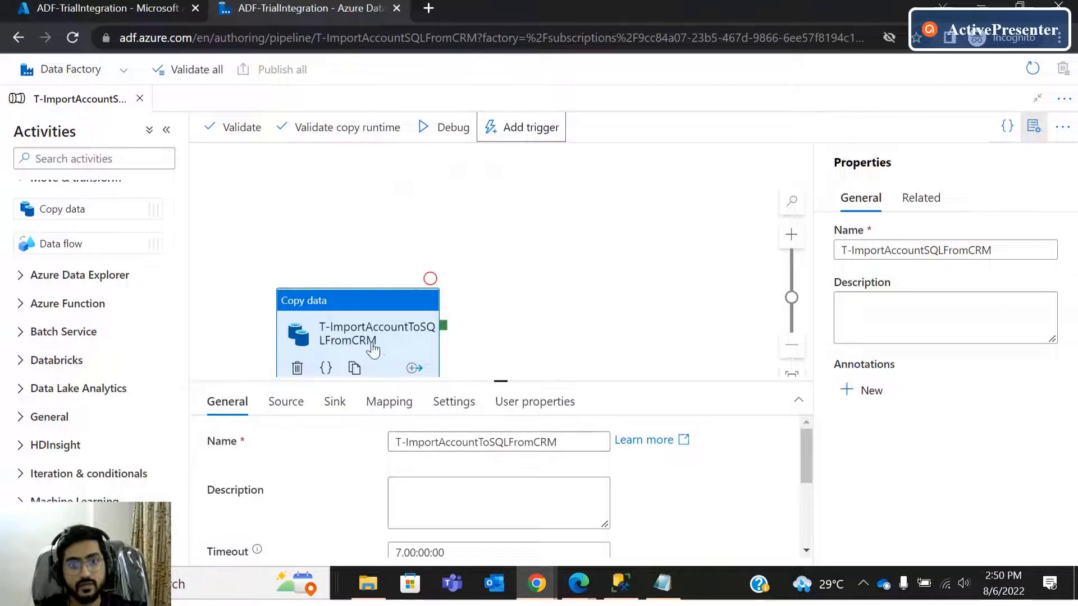
pyautogui.click(446, 126)
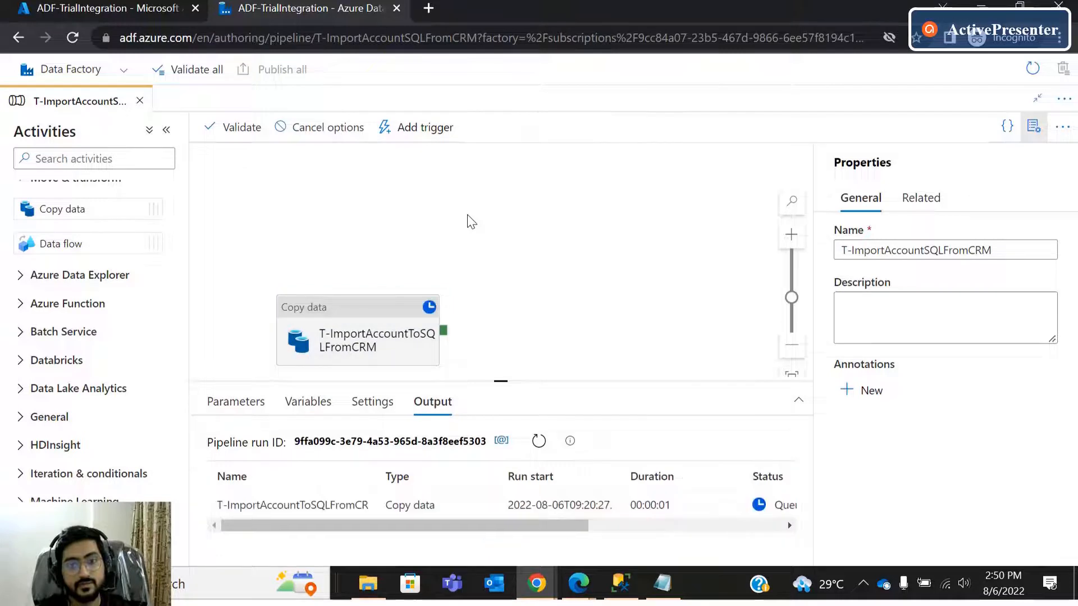
pyautogui.moveTo(410, 524); pyautogui.dragTo(553, 534)
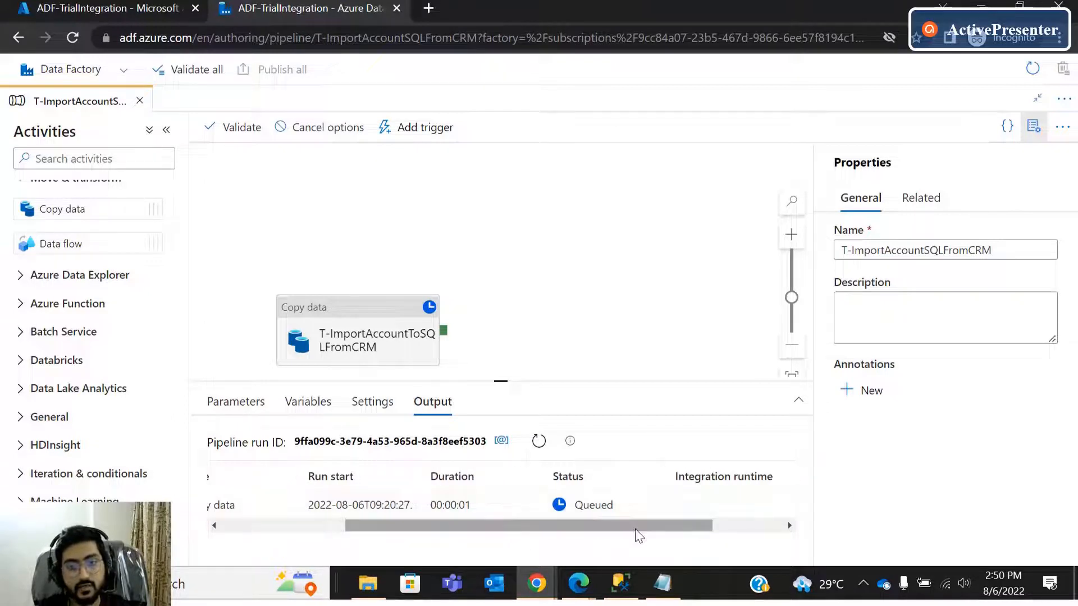
pyautogui.moveTo(635, 529); pyautogui.dragTo(688, 530)
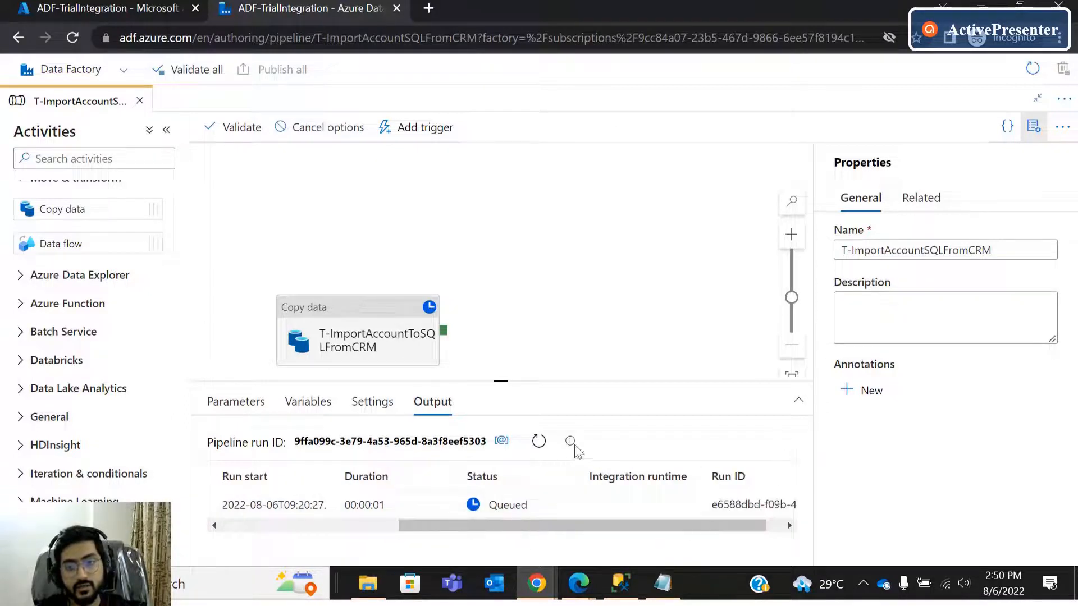
pyautogui.click(536, 443)
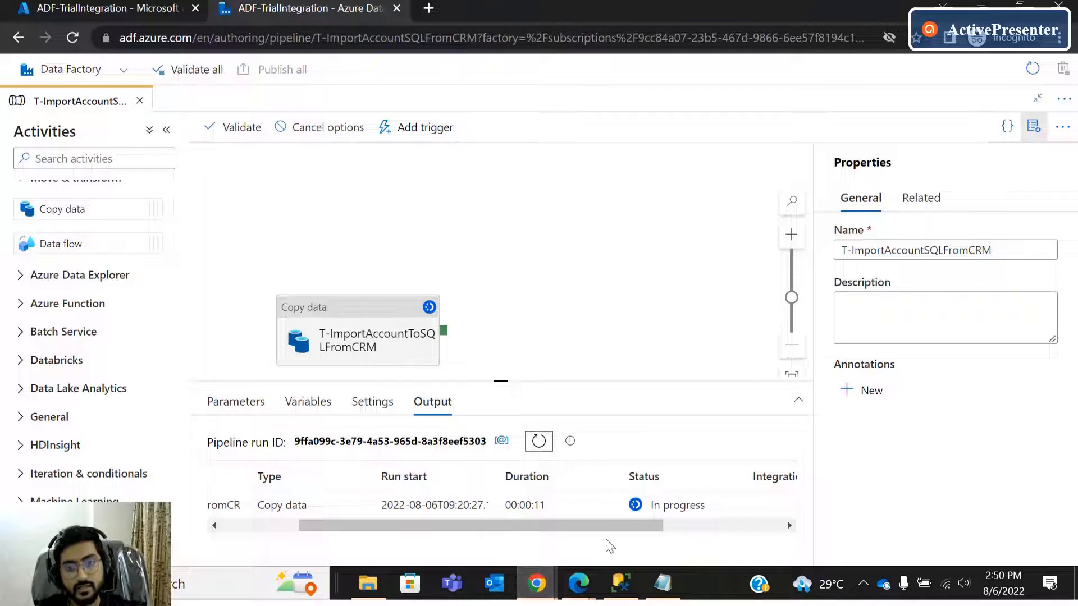
pyautogui.click(538, 443)
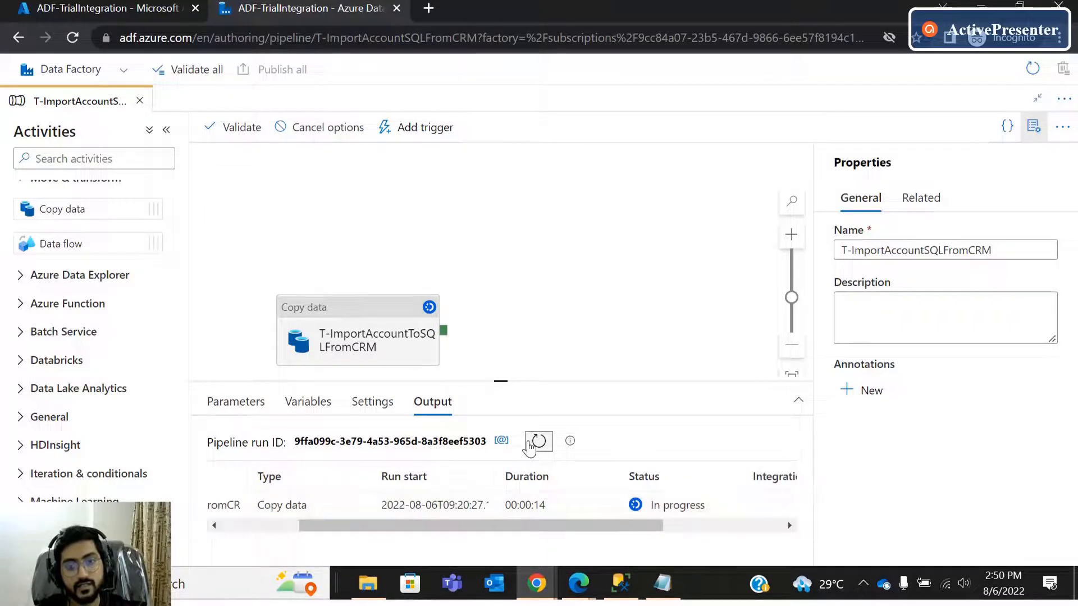
pyautogui.click(538, 444)
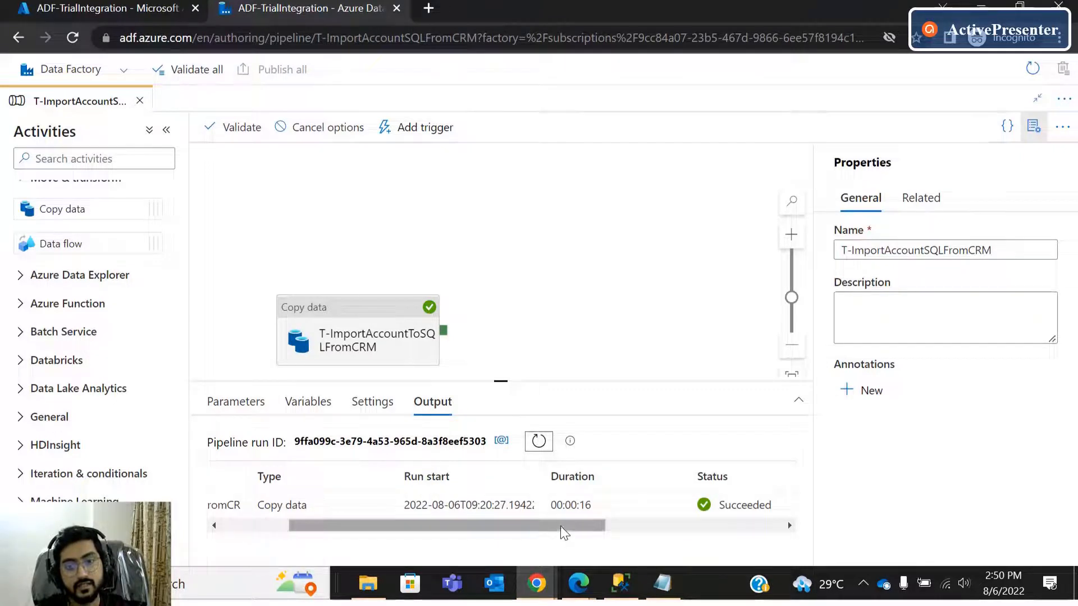
pyautogui.moveTo(567, 527); pyautogui.dragTo(444, 505)
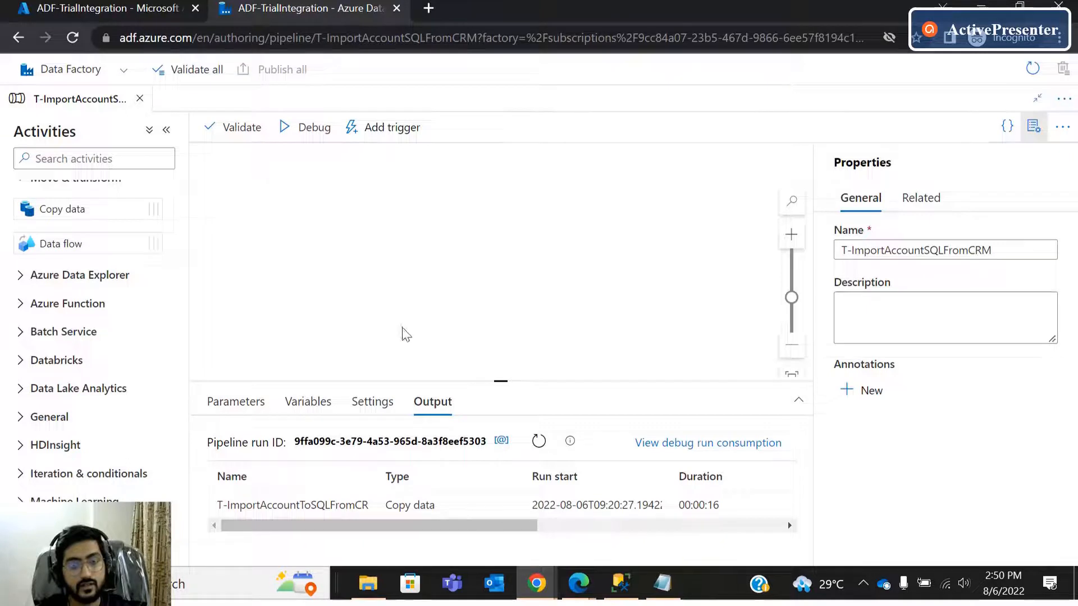
# Close the pipeline and check the refreshed list of triggered pipeline runs in the monitoring area.
pyautogui.click(141, 100)
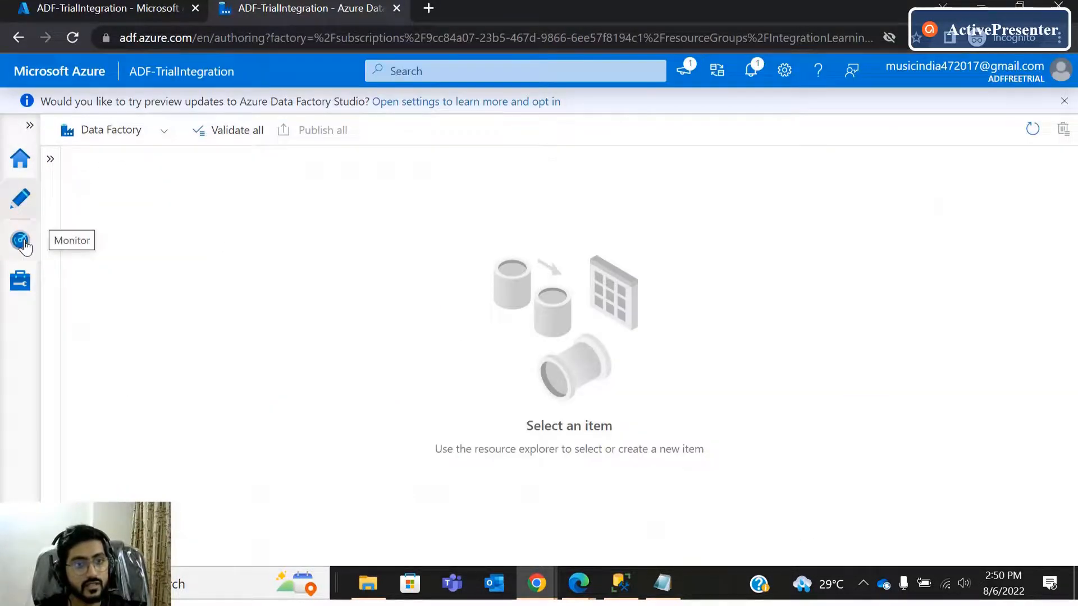
pyautogui.click(22, 241)
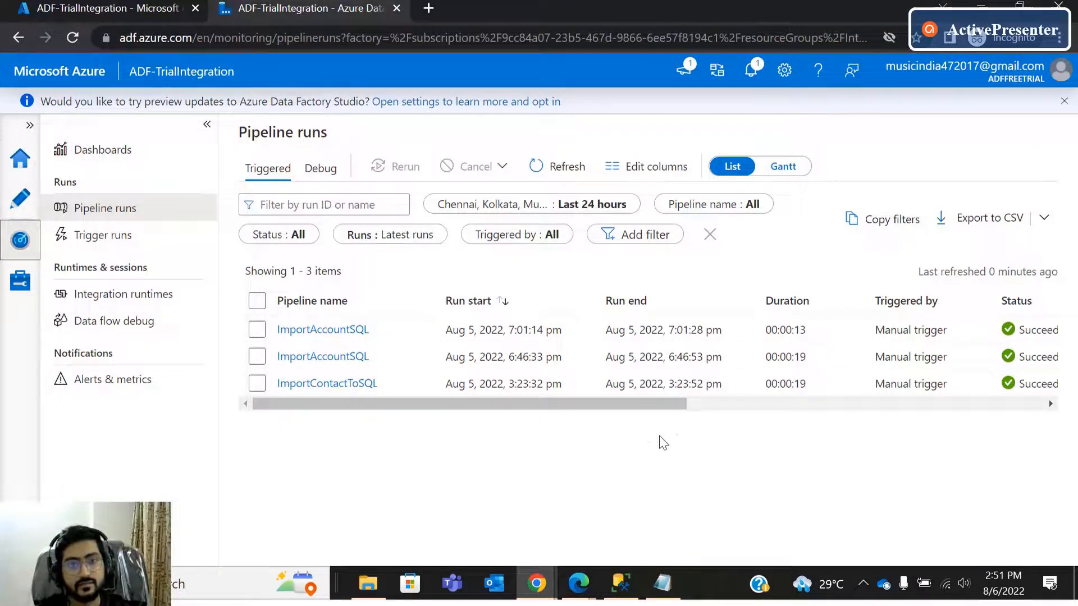
pyautogui.click(556, 166)
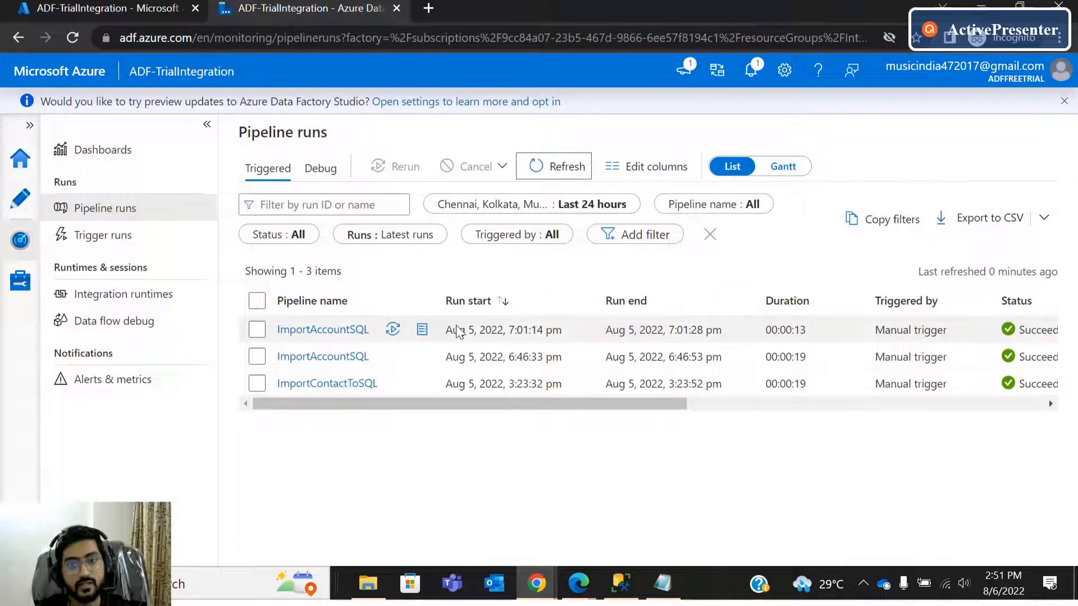
pyautogui.click(532, 170)
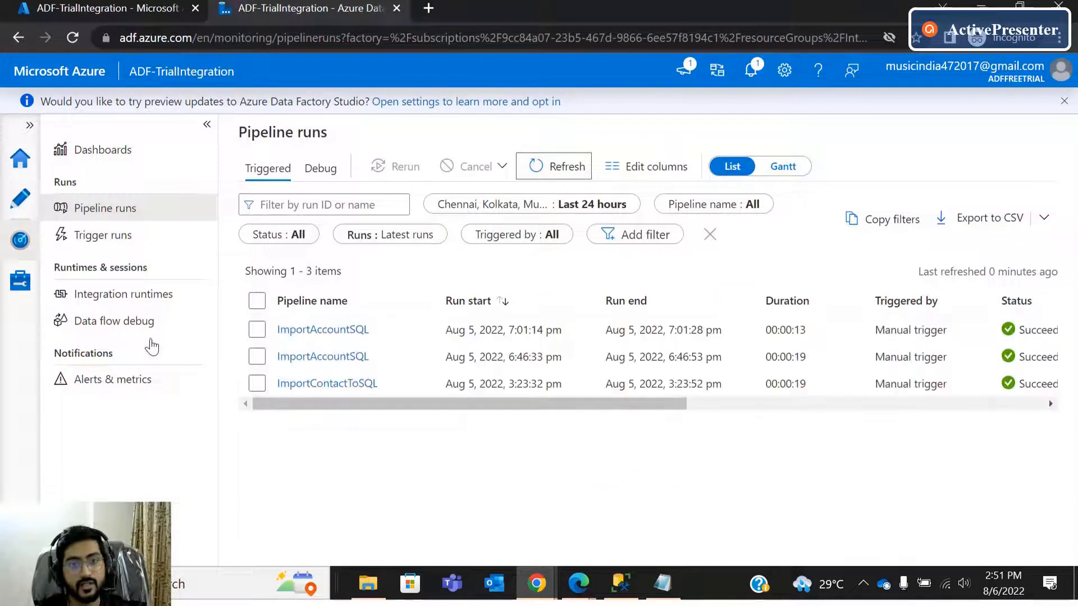
pyautogui.click(112, 211)
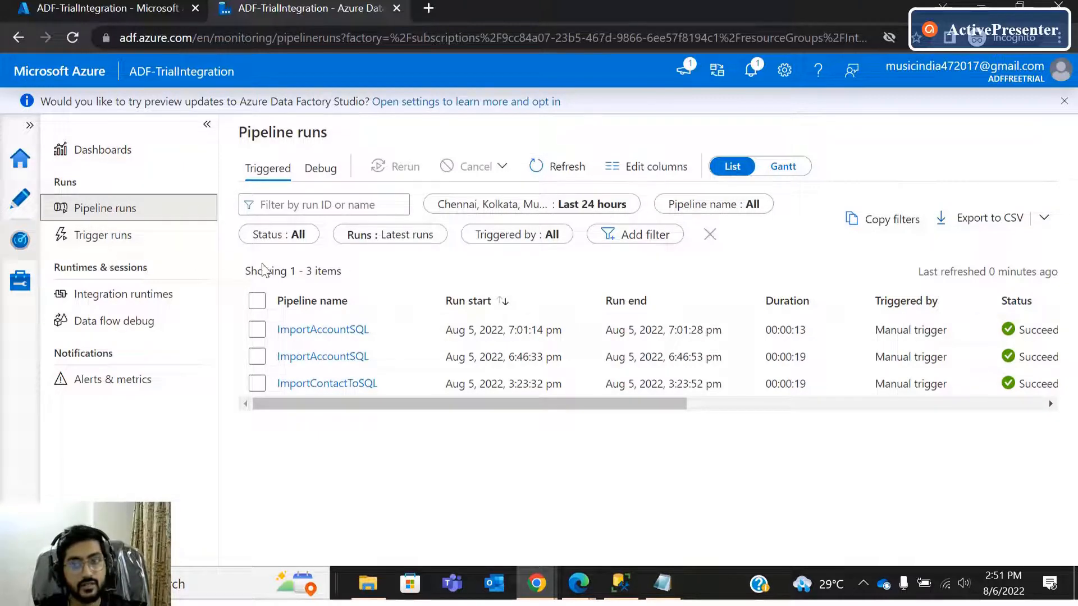
# Reopen the T-ImportAccountSQLFromCRM pipeline for authoring and review the debug run's output details.
pyautogui.click(20, 198)
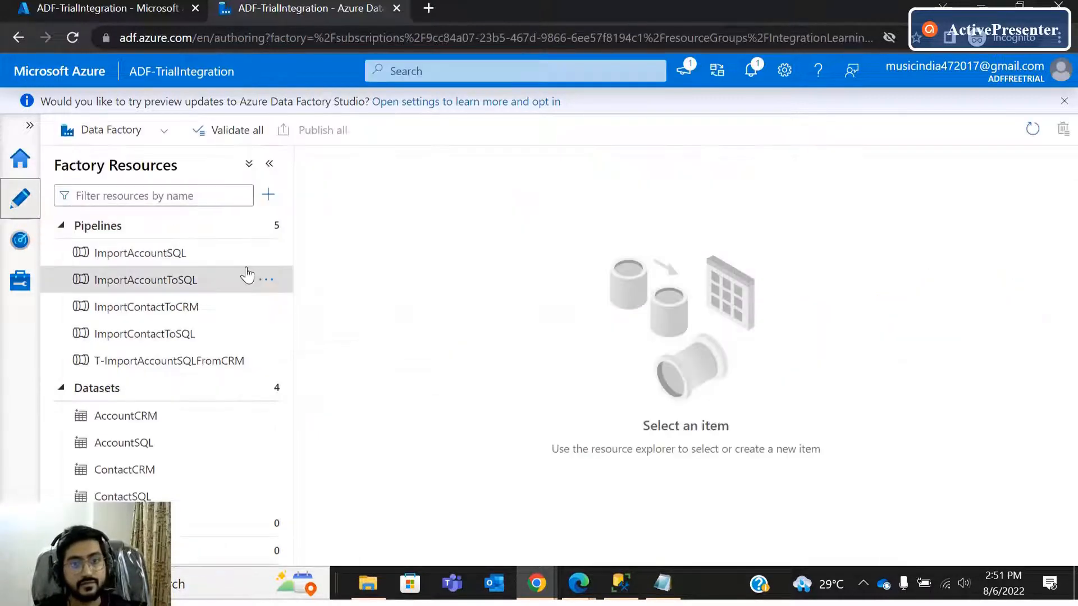
pyautogui.click(114, 359)
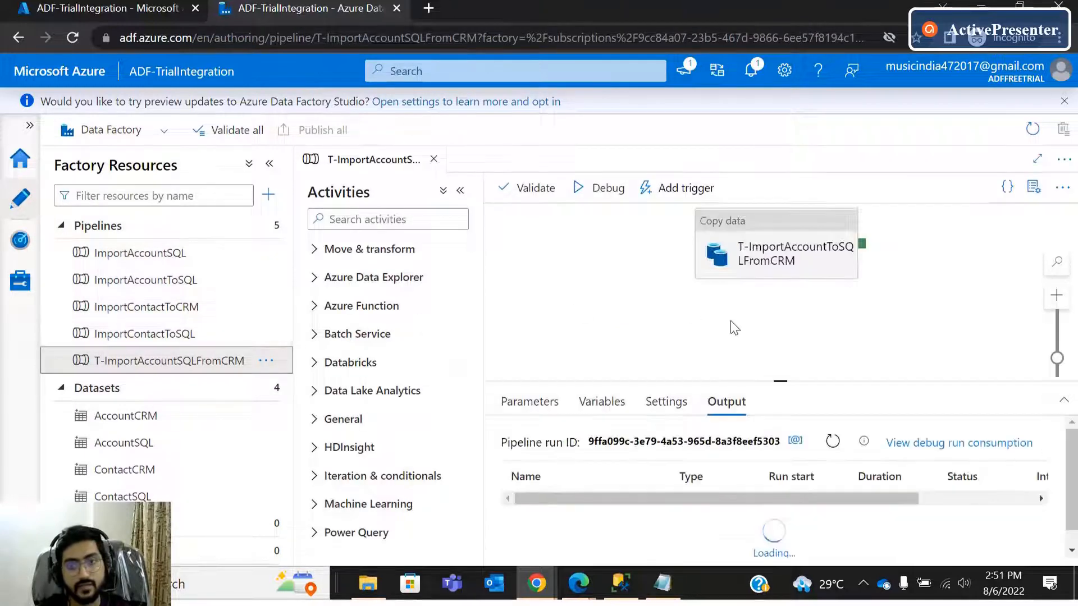
pyautogui.moveTo(777, 526); pyautogui.dragTo(808, 526)
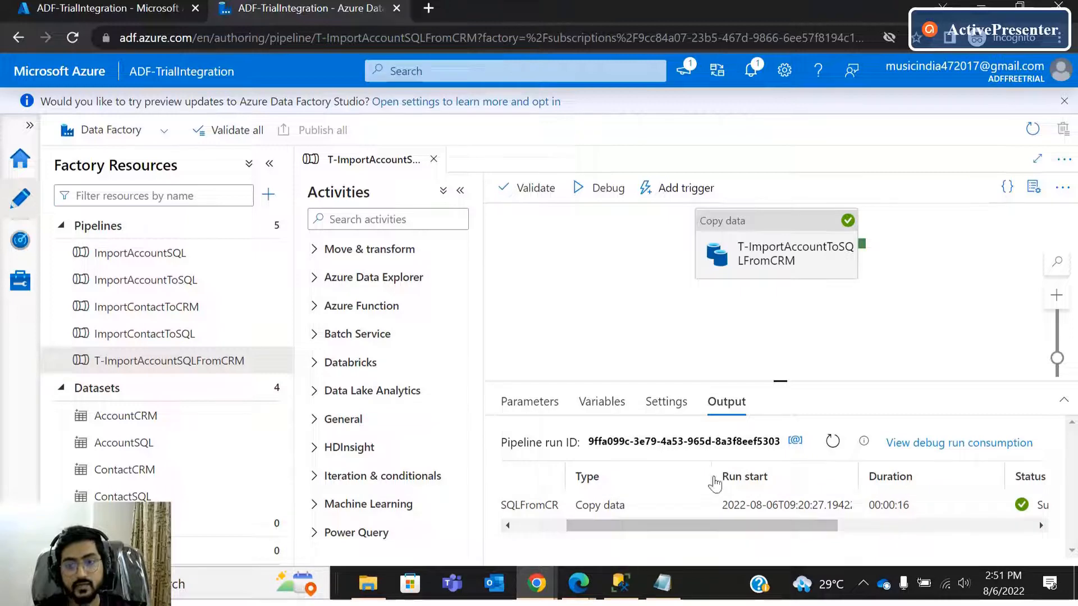
# Switch to SQL Server Management Studio, rerun "select * from account" and browse the returned rows.
pyautogui.click(629, 583)
pyautogui.click(240, 75)
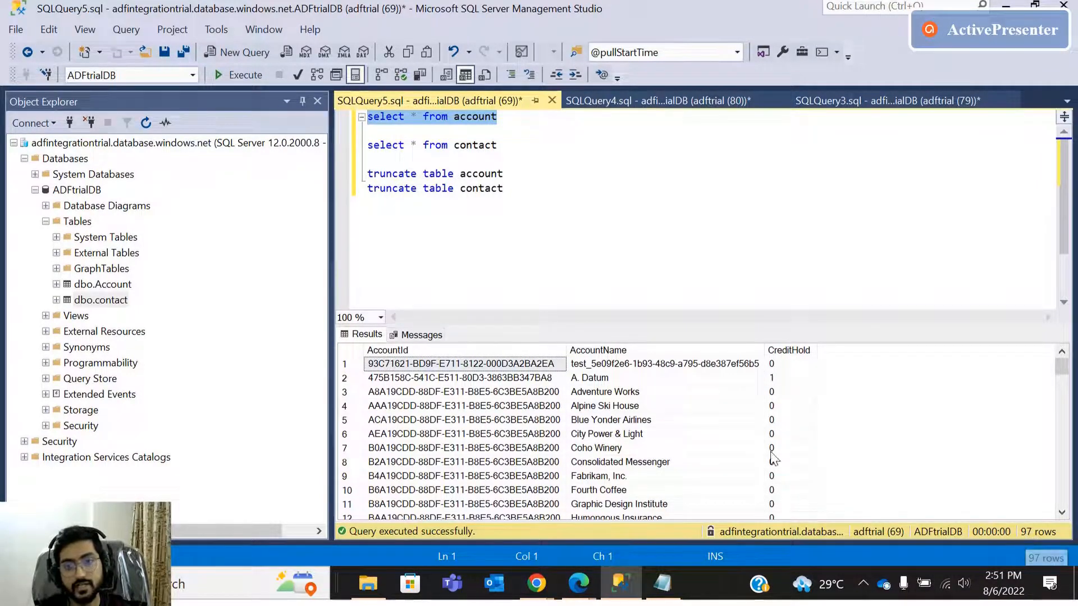
pyautogui.click(532, 196)
pyautogui.scroll(-3, 488, 405)
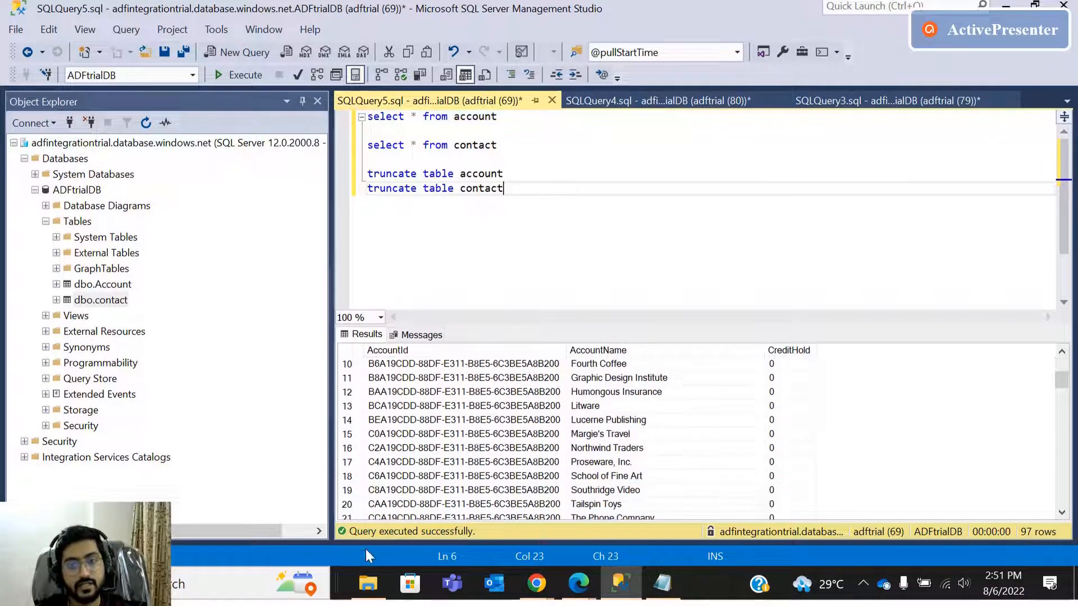
pyautogui.moveTo(1061, 380)
pyautogui.mouseDown()
pyautogui.moveTo(1072, 511)
pyautogui.moveTo(1059, 359)
pyautogui.mouseUp()
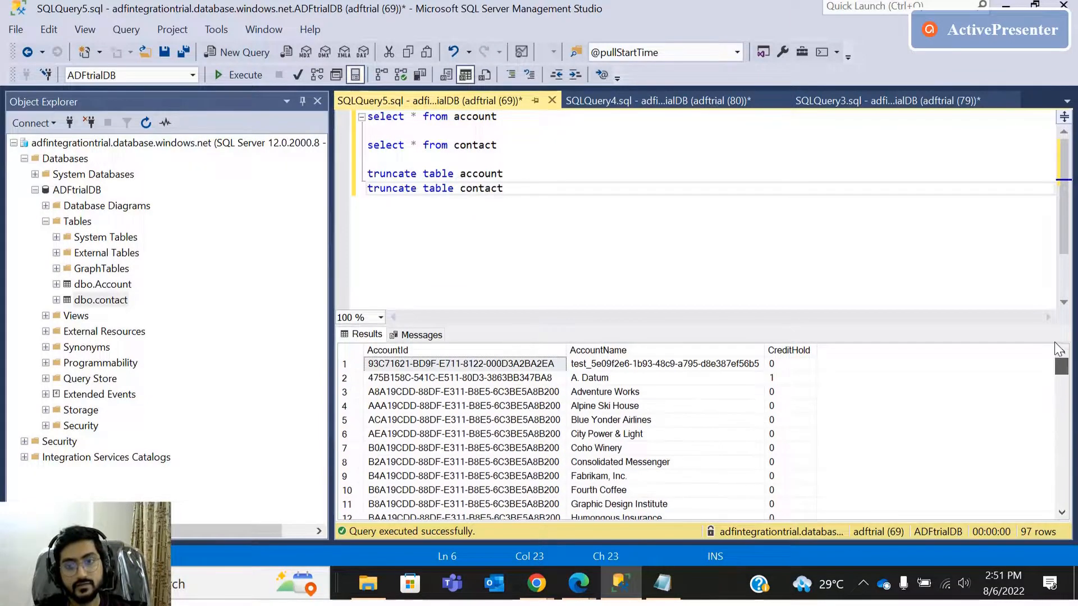
# Inspect the AccountName and CreditHold values of the first row in the account query results.
pyautogui.click(611, 363)
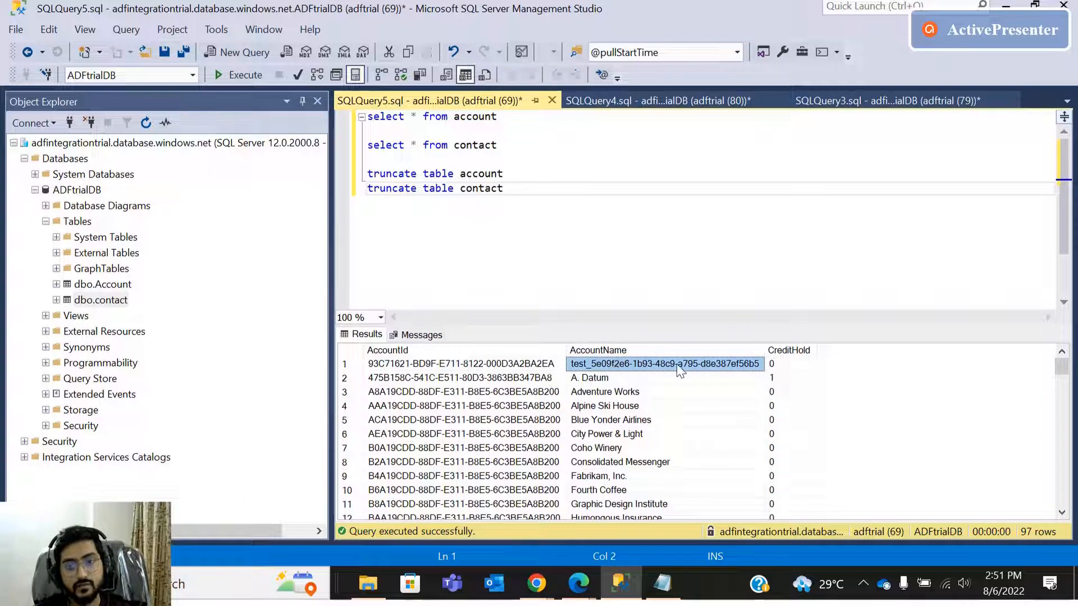
pyautogui.click(614, 350)
pyautogui.click(620, 363)
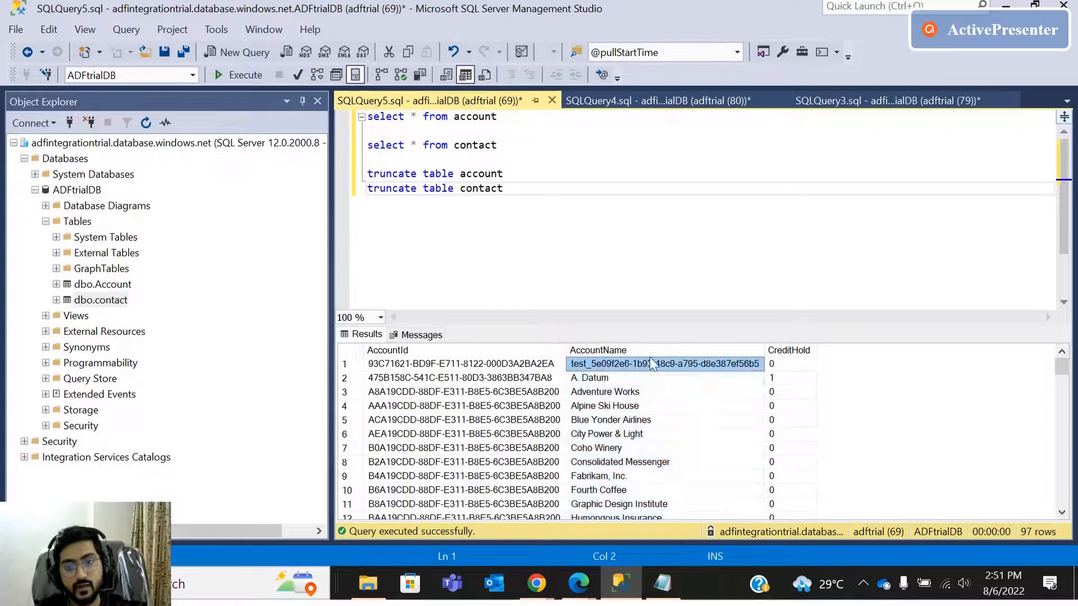
pyautogui.click(782, 351)
pyautogui.click(783, 363)
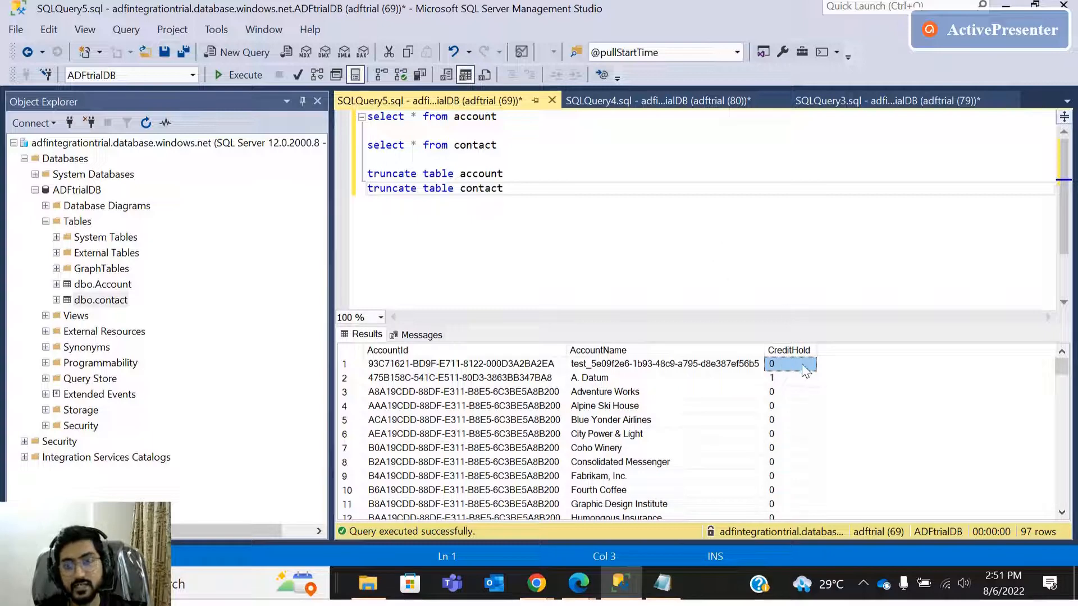
# Compare the first account rows in the query results with the All Accounts list in Dynamics 365.
pyautogui.click(784, 381)
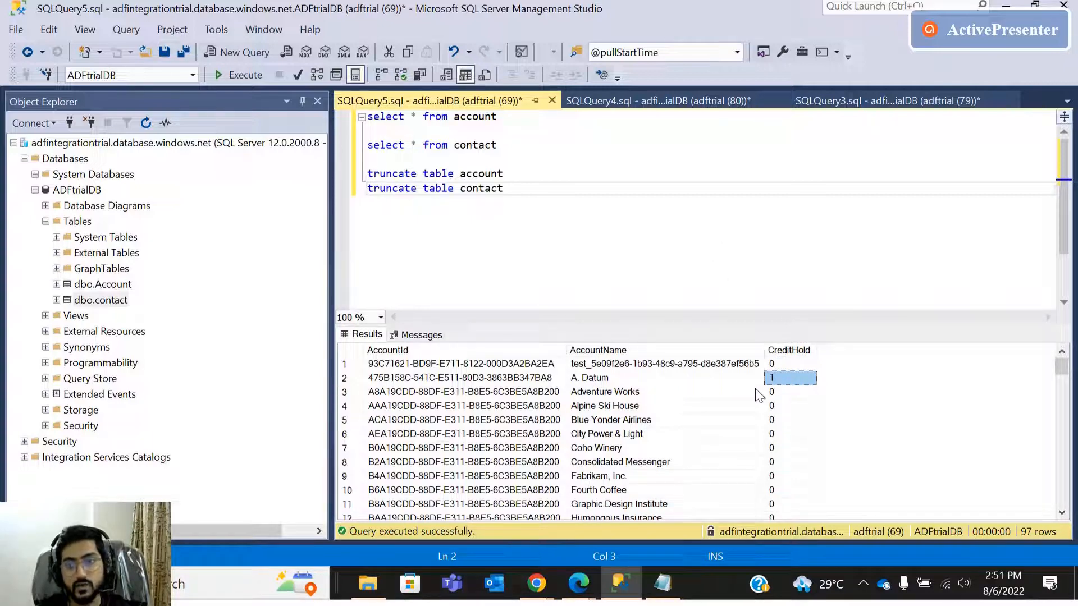
pyautogui.click(453, 363)
pyautogui.moveTo(578, 584)
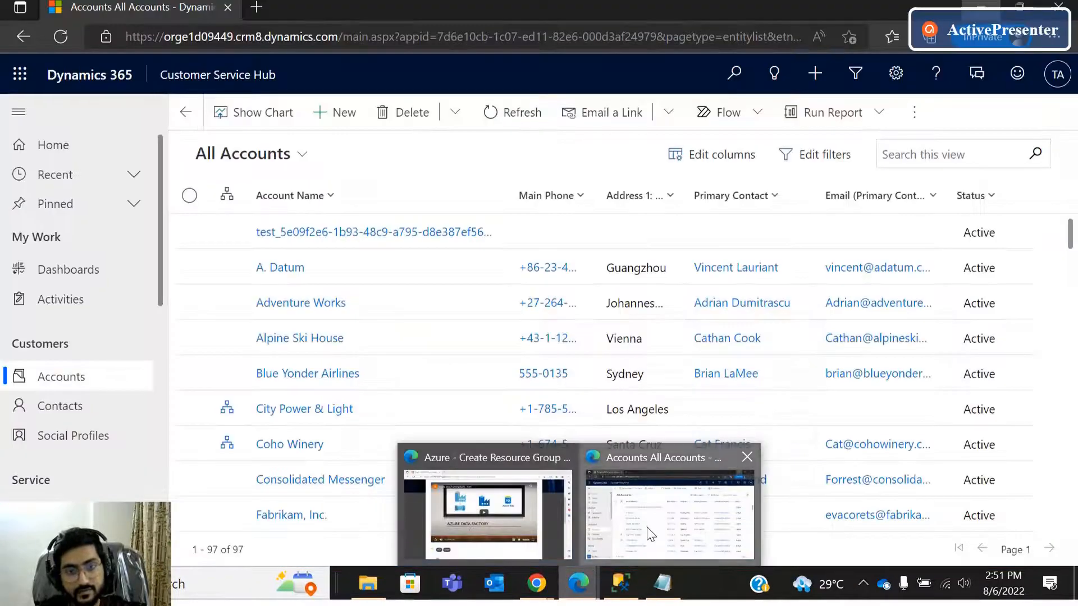
pyautogui.click(646, 527)
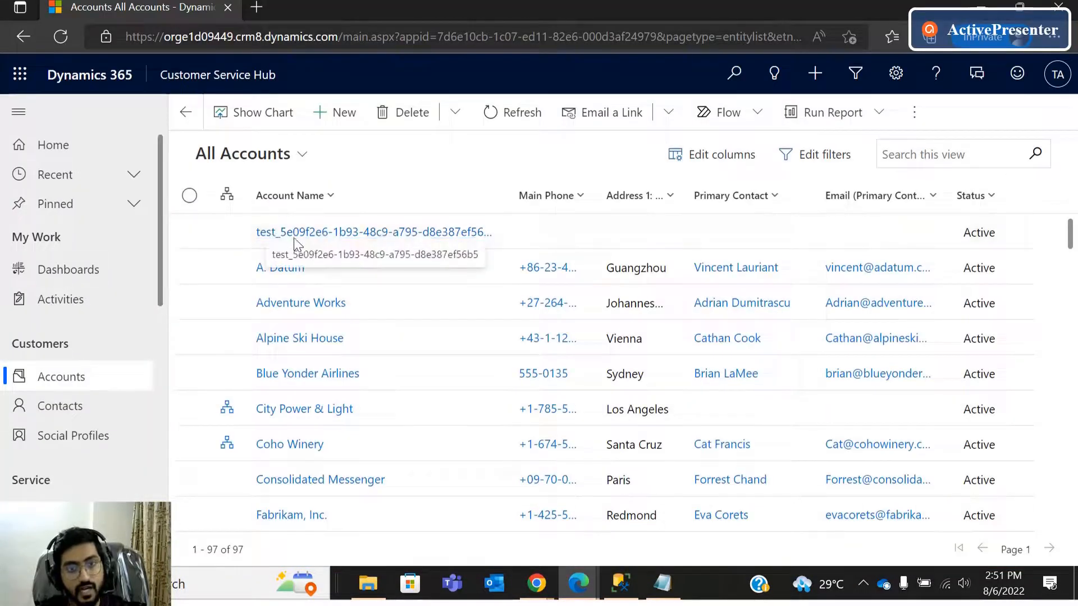
pyautogui.hotkey('alt', 'Tab')
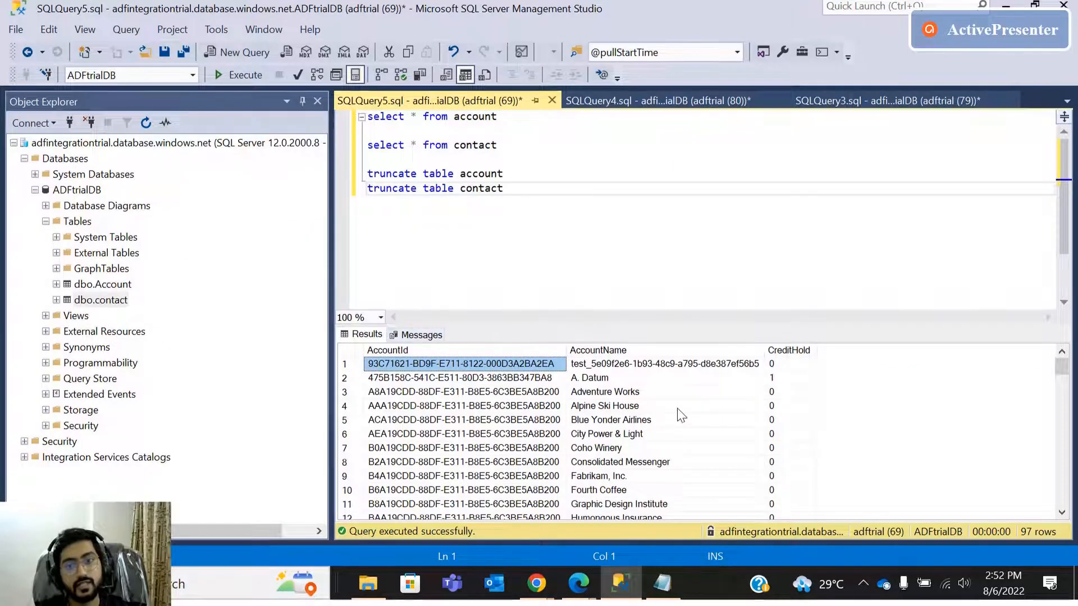
# Review the ContactTable column definitions in SQLQuery3.sql and run only the select * from contact query in SQLQuery5.sql.
pyautogui.click(482, 262)
pyautogui.moveTo(500, 145); pyautogui.dragTo(346, 143)
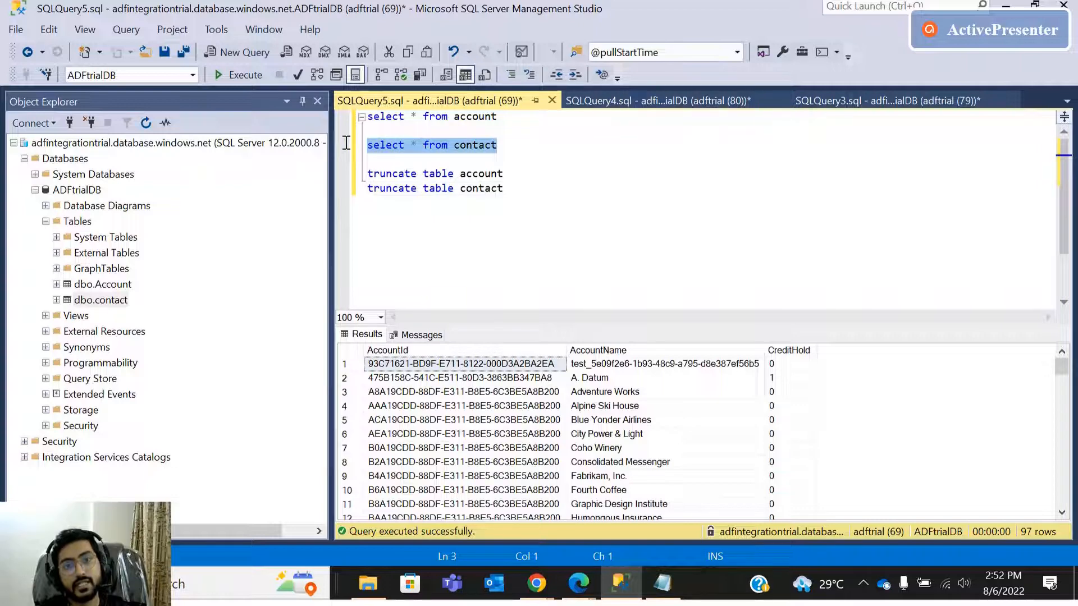
pyautogui.click(881, 101)
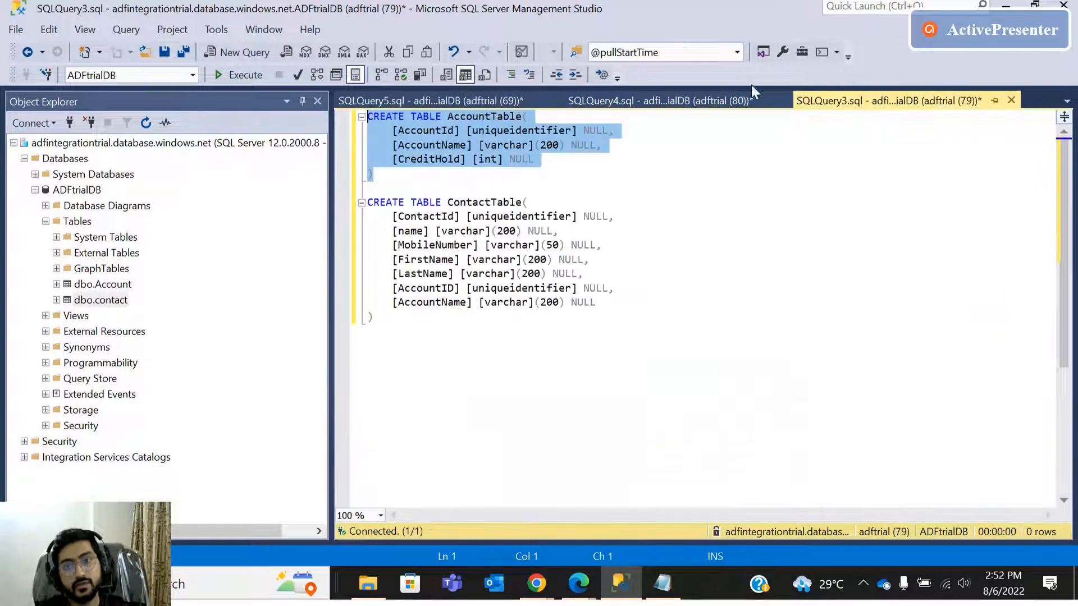
pyautogui.moveTo(431, 320); pyautogui.dragTo(366, 200)
pyautogui.click(586, 362)
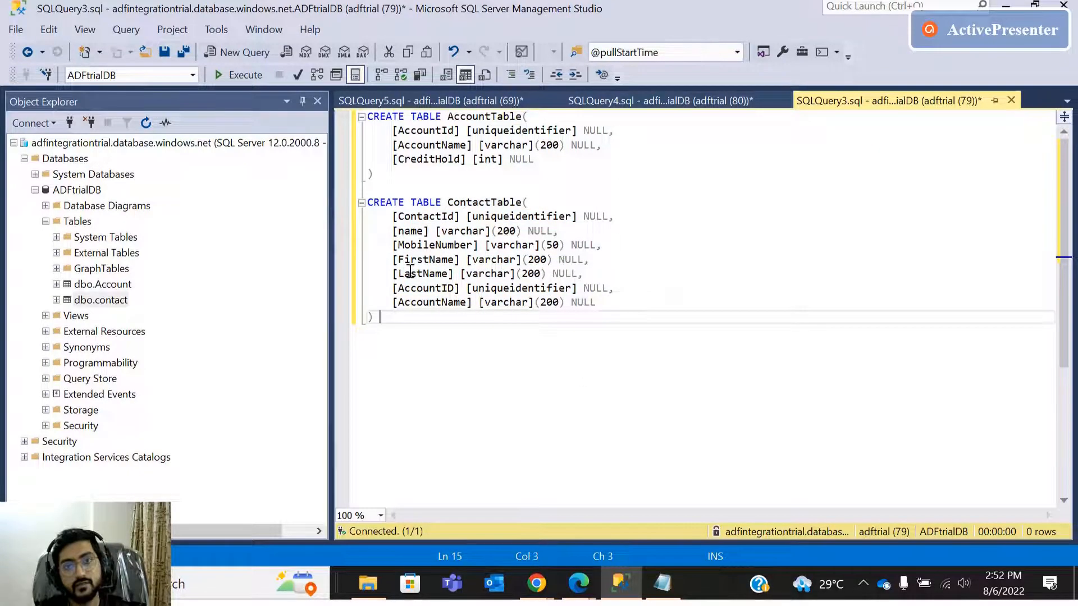
pyautogui.moveTo(393, 223); pyautogui.dragTo(621, 301)
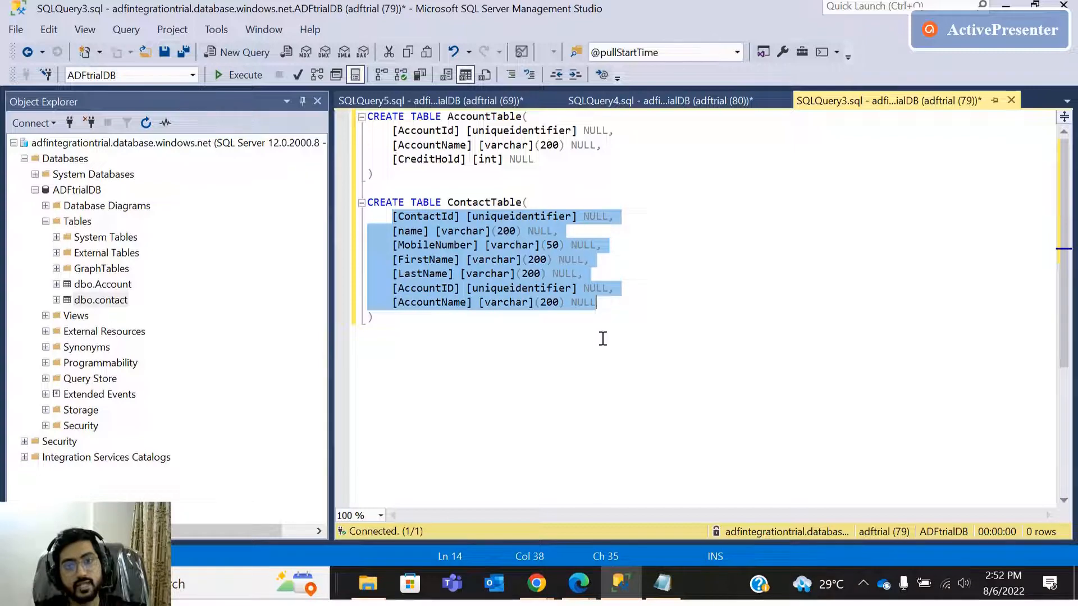
pyautogui.click(585, 348)
pyautogui.click(440, 102)
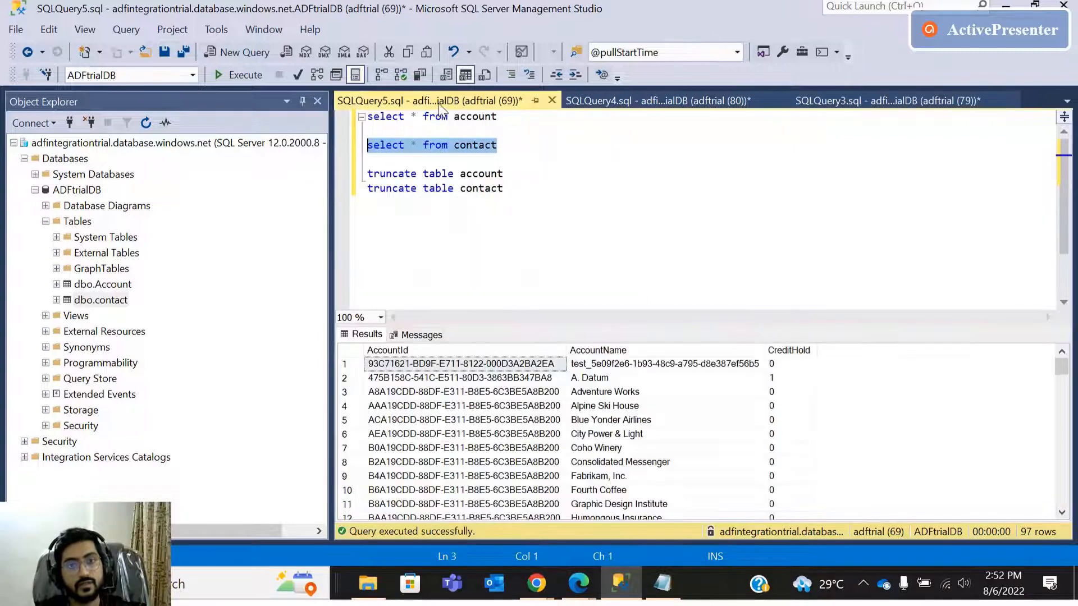
pyautogui.click(238, 75)
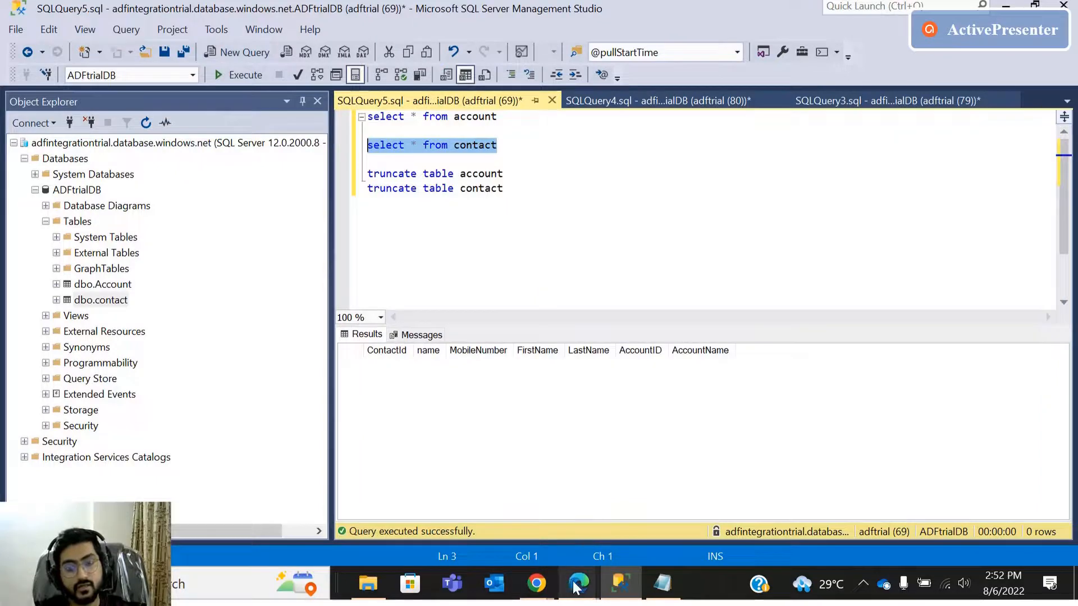
# Switch to Azure Data Factory in Chrome and create a new pipeline named T-ImportContactToSQLFromCRM.
pyautogui.moveTo(536, 584)
pyautogui.click(635, 527)
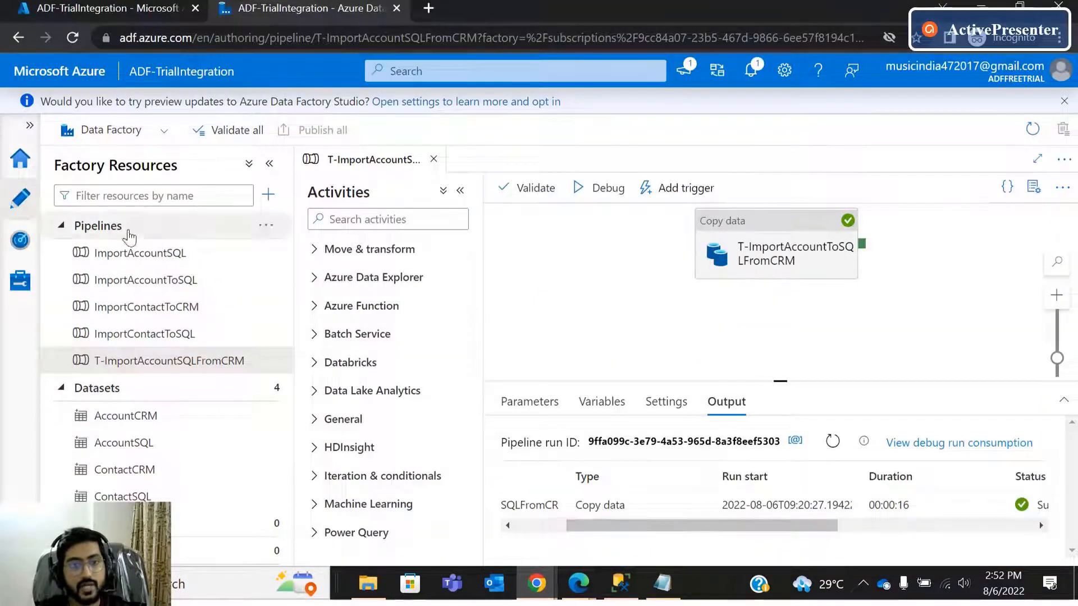
pyautogui.click(265, 196)
pyautogui.moveTo(360, 237)
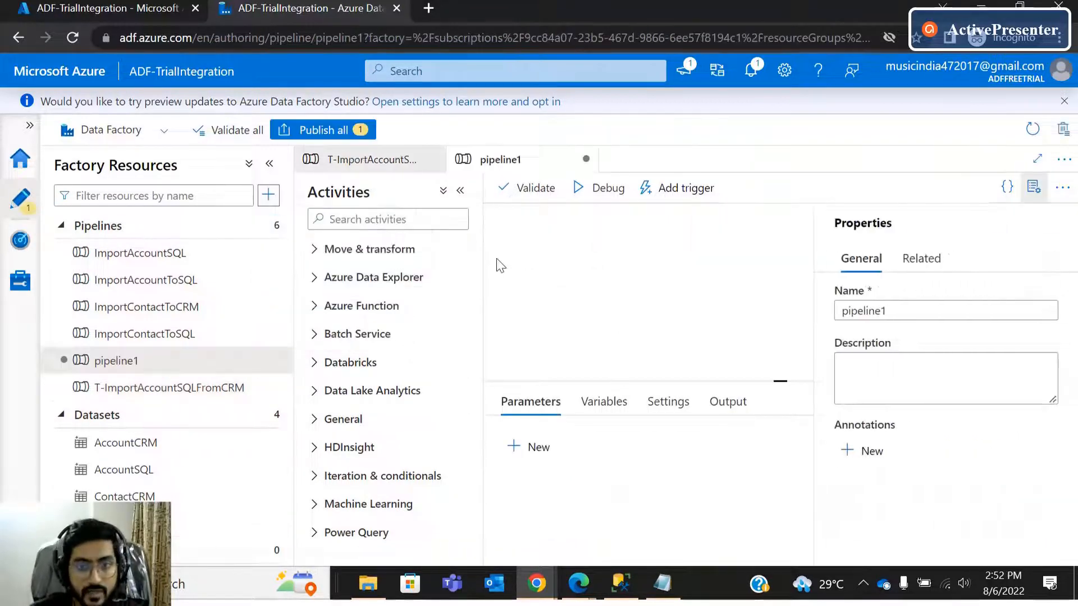
pyautogui.moveTo(893, 312); pyautogui.dragTo(727, 337)
pyautogui.click(727, 337)
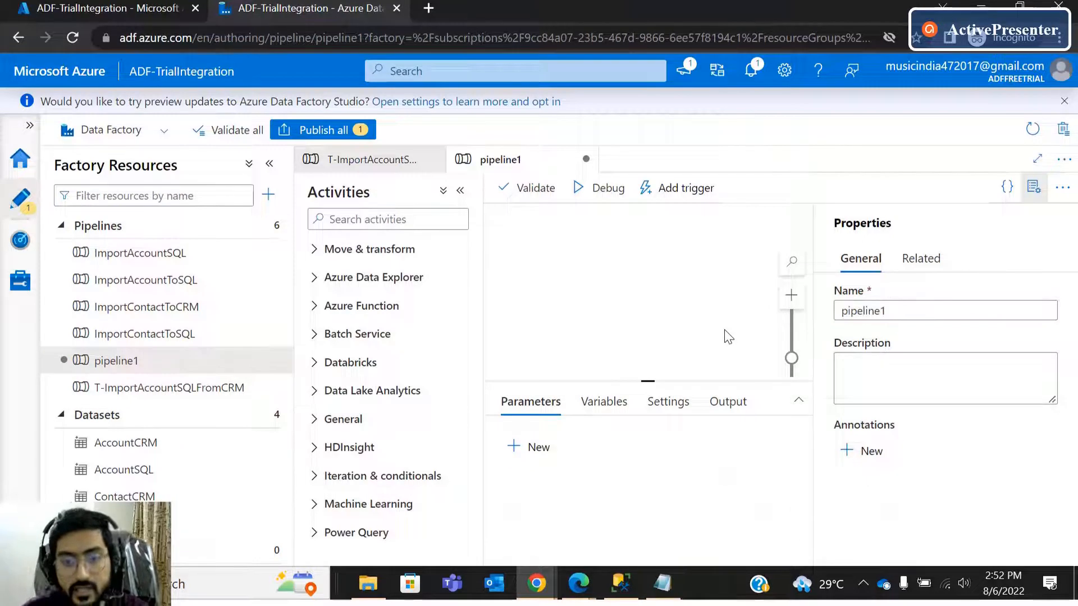
pyautogui.click(933, 311)
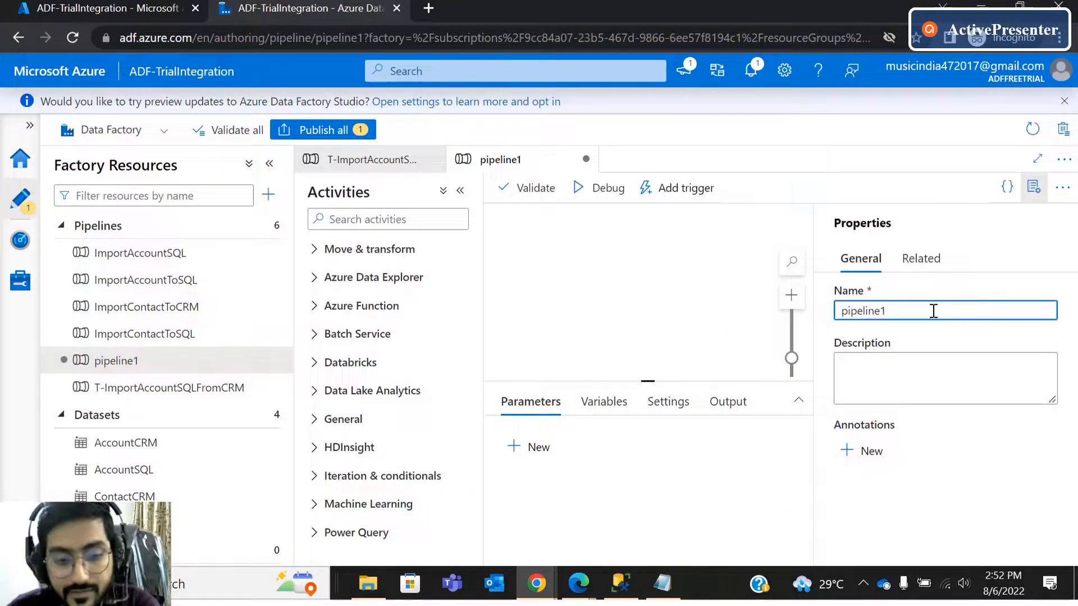
pyautogui.hotkey('ctrl', 'a')
pyautogui.write('T')
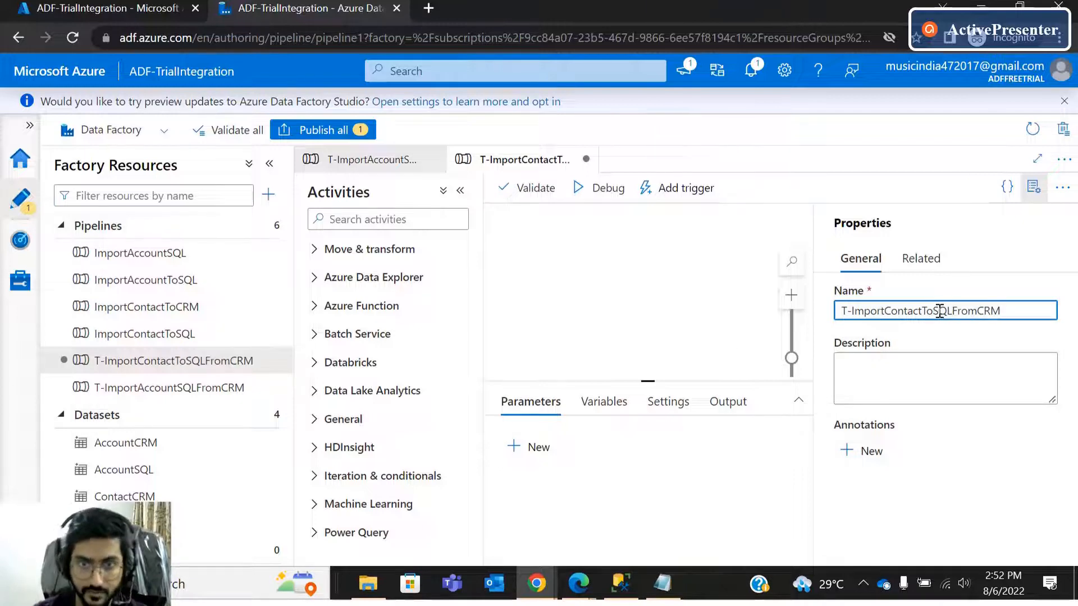
pyautogui.click(668, 321)
# Add a Copy data activity to the pipeline canvas and expand the pipeline editor to the full window.
pyautogui.click(318, 257)
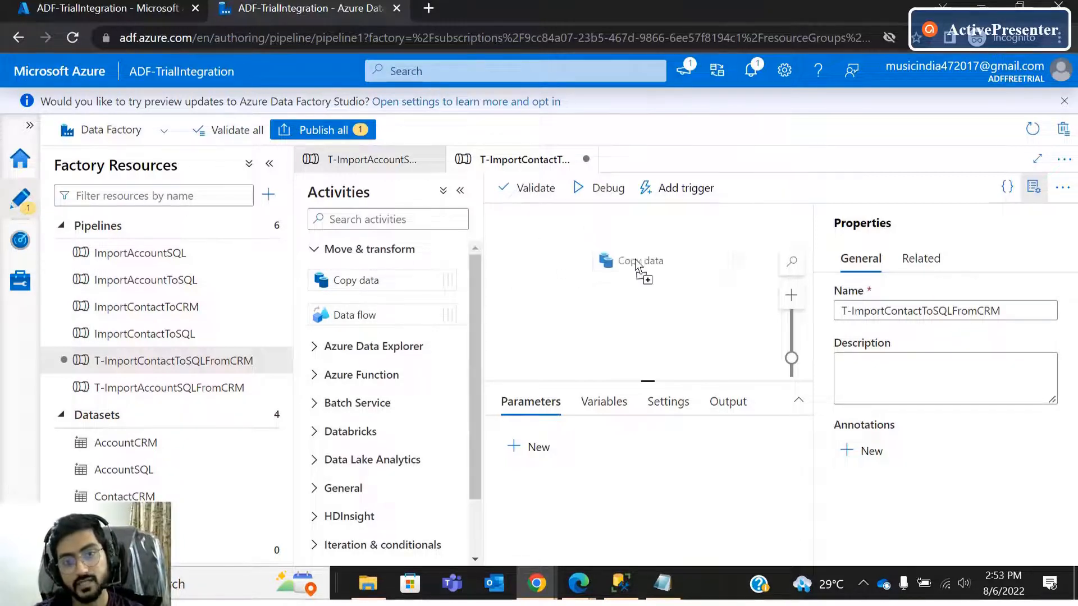
pyautogui.moveTo(635, 258); pyautogui.dragTo(636, 261)
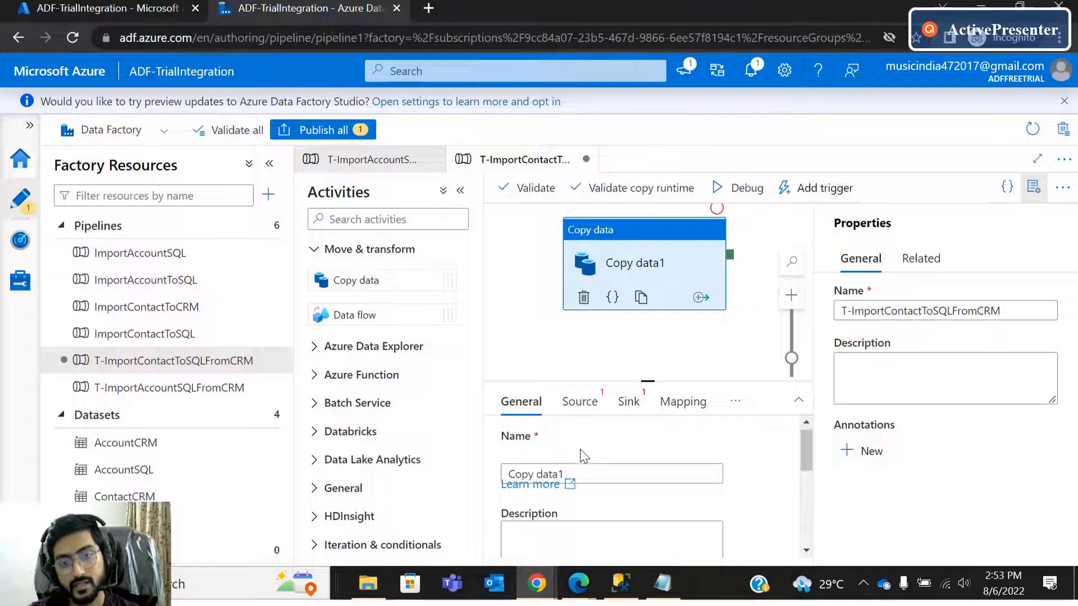
pyautogui.scroll(-2, 584, 456)
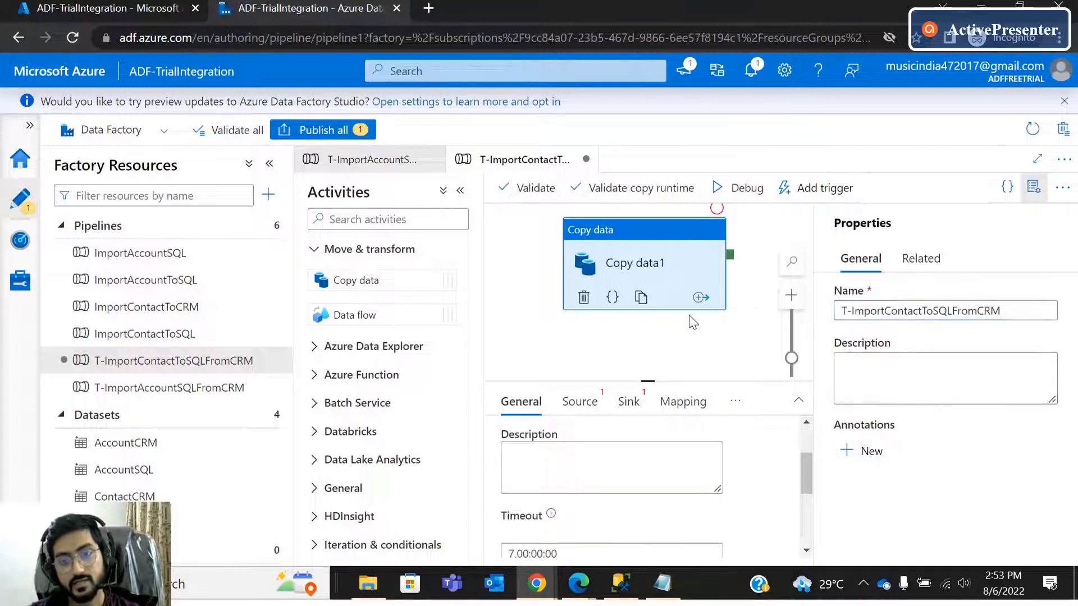
pyautogui.scroll(2, 617, 449)
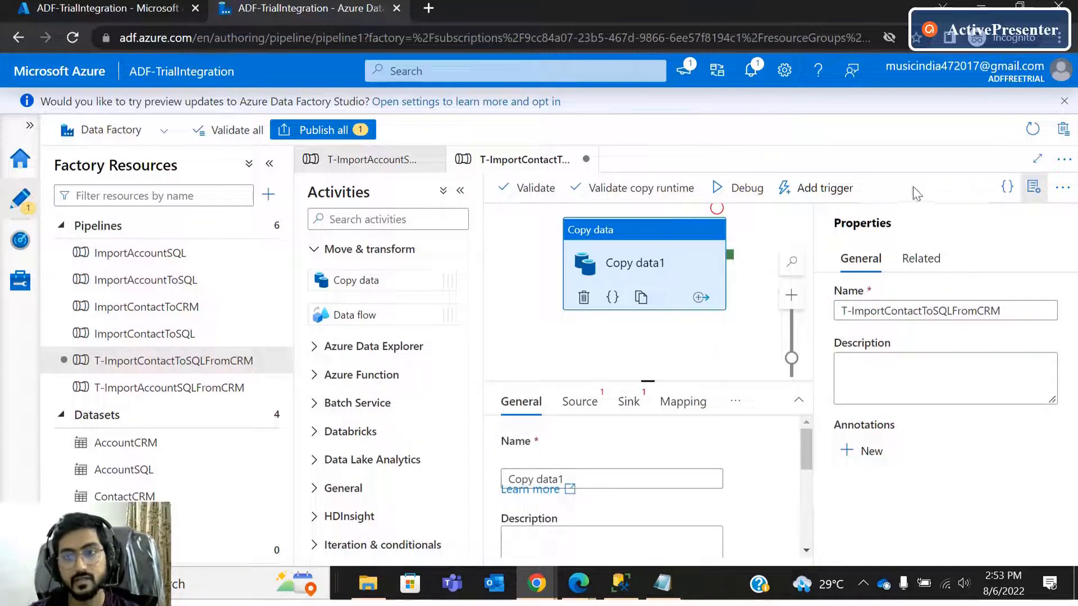
pyautogui.click(1037, 159)
pyautogui.tripleClick(433, 449)
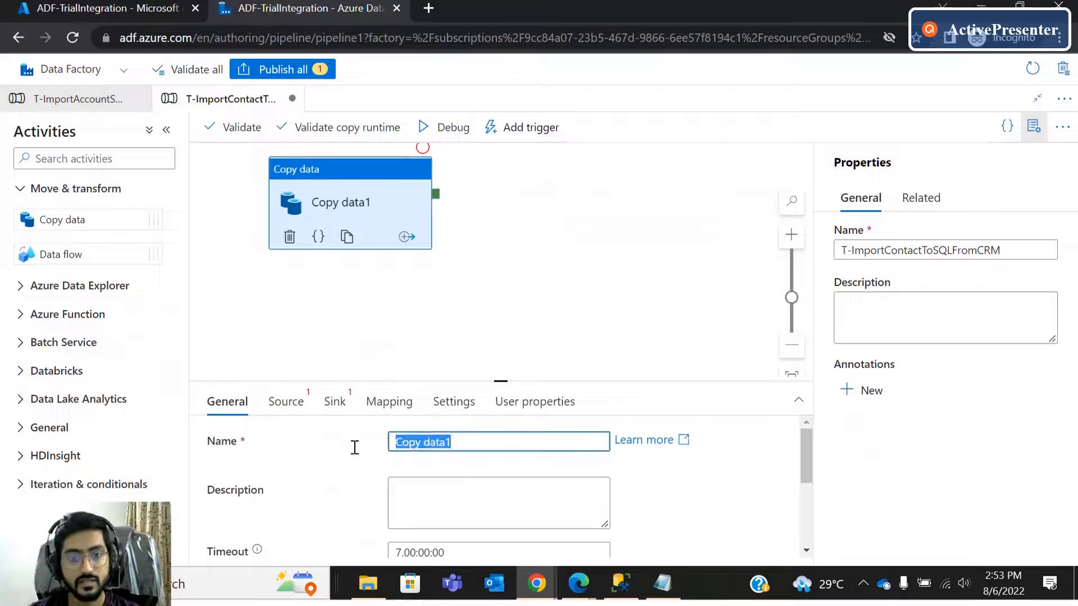
pyautogui.hotkey('ctrl', 'v')
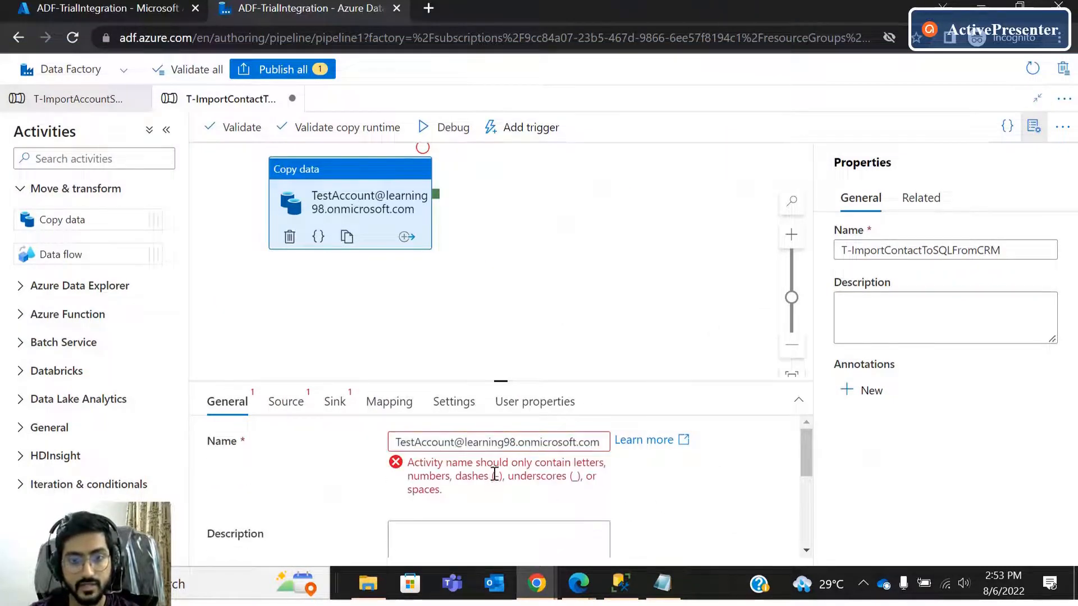
pyautogui.click(408, 442)
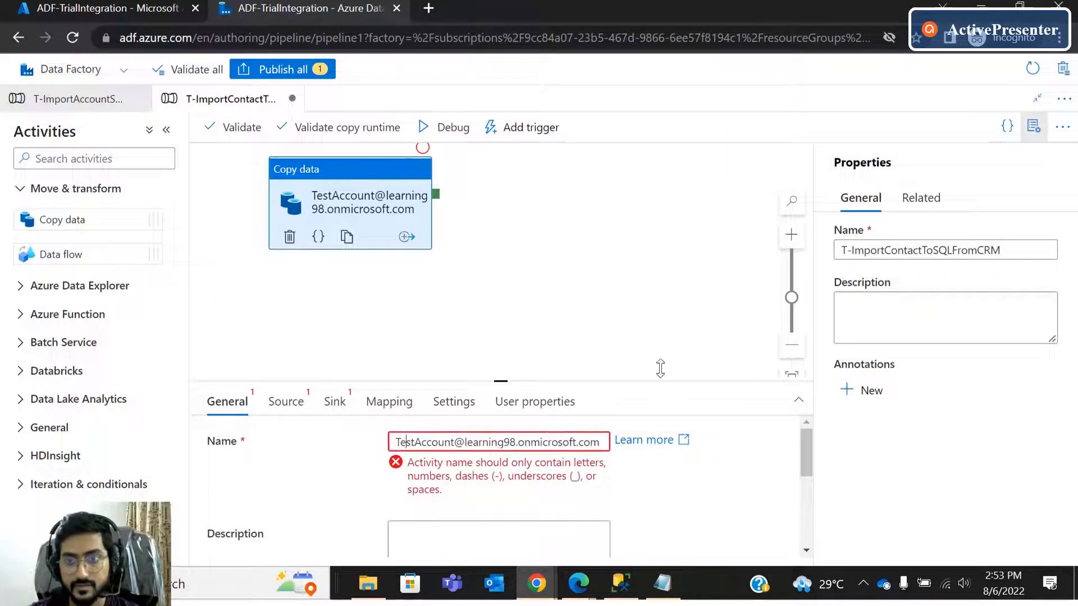
pyautogui.tripleClick(438, 443)
pyautogui.press('BackSpace')
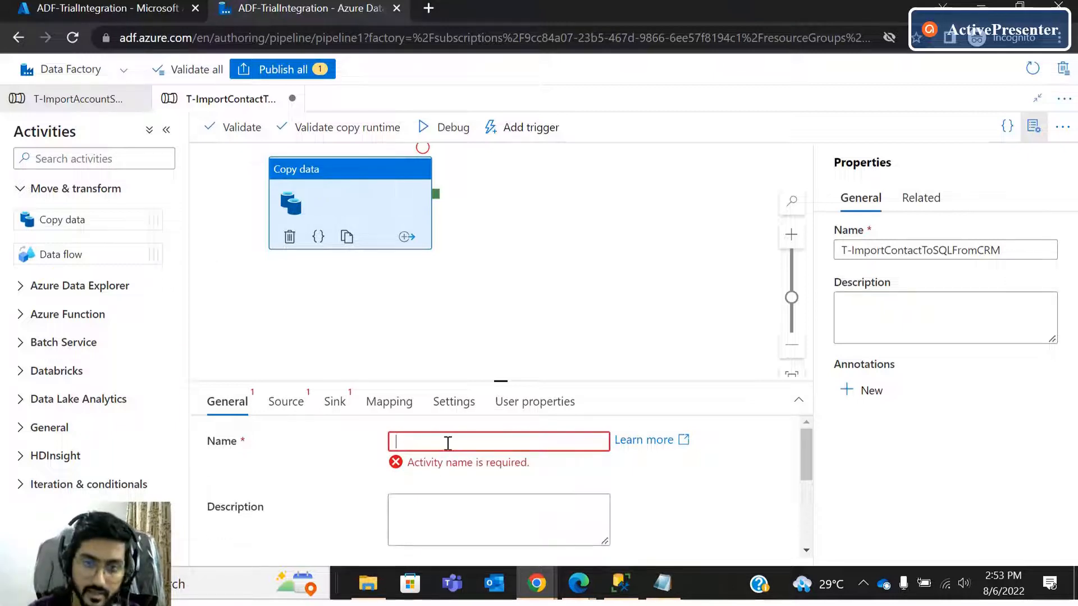
# Name the Copy data activity T-ImportContactToSQLFromCRM, reusing the pipeline's name, and open the activity's source settings.
pyautogui.tripleClick(872, 250)
pyautogui.hotkey('ctrl', 'c')
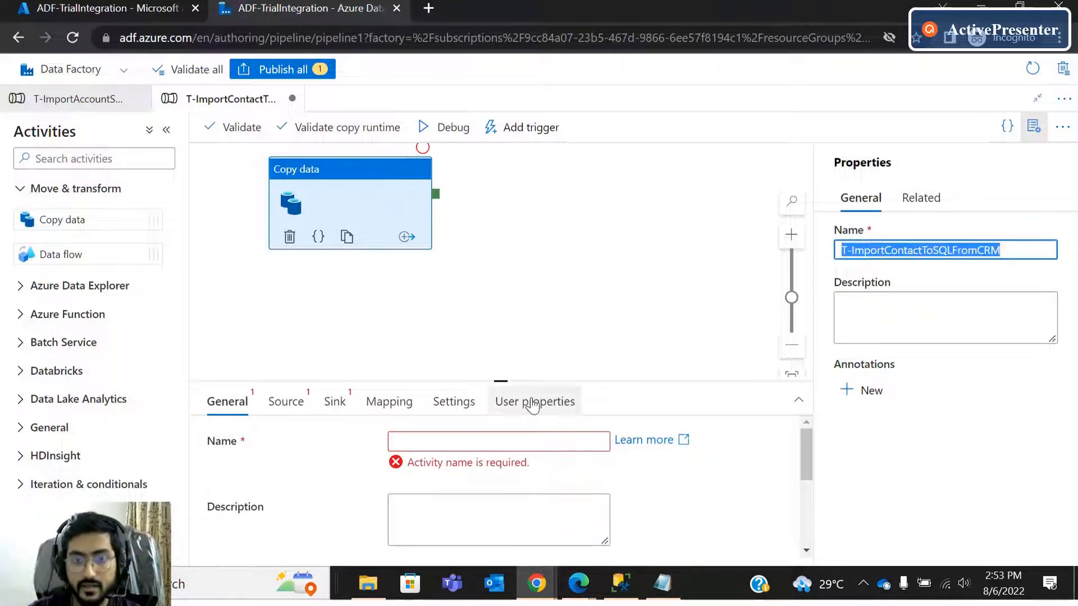
pyautogui.click(481, 441)
pyautogui.hotkey('ctrl', 'v')
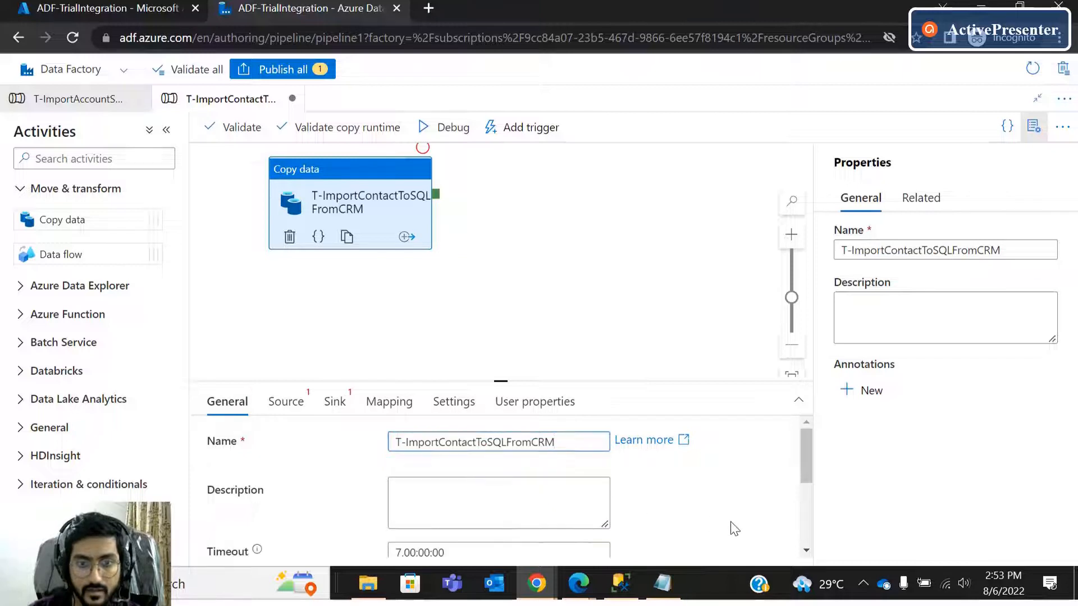
pyautogui.scroll(-2, 629, 525)
pyautogui.scroll(-1, 629, 526)
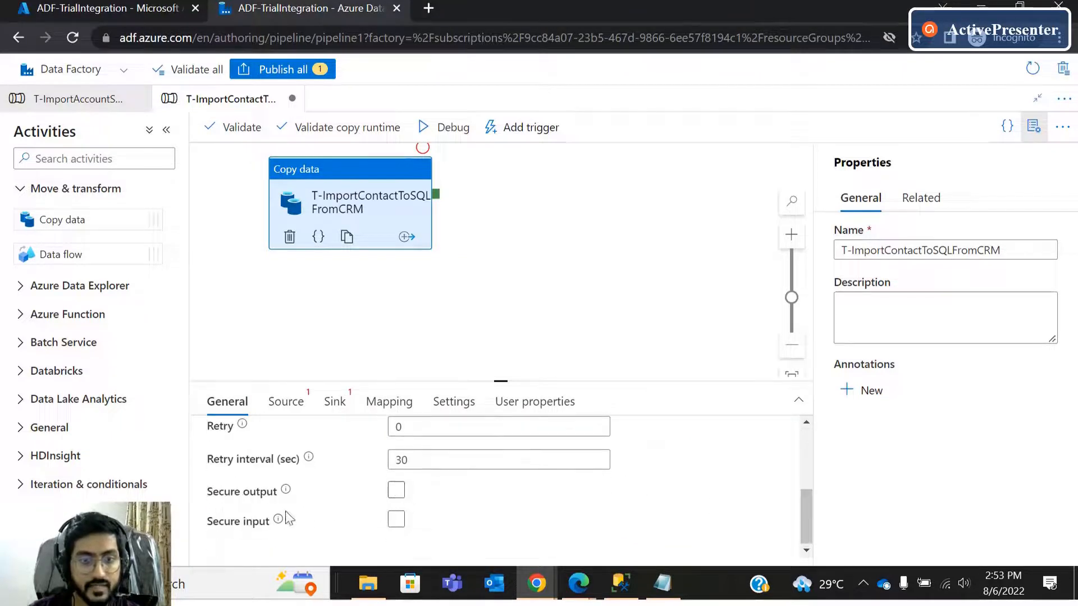
pyautogui.scroll(3, 287, 512)
pyautogui.click(285, 405)
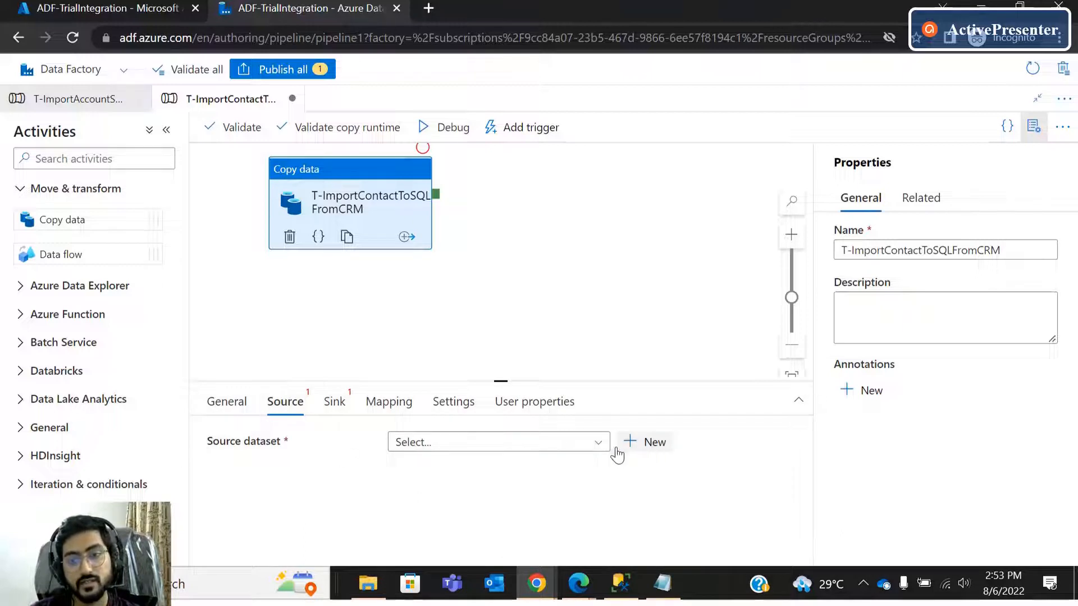
pyautogui.click(544, 443)
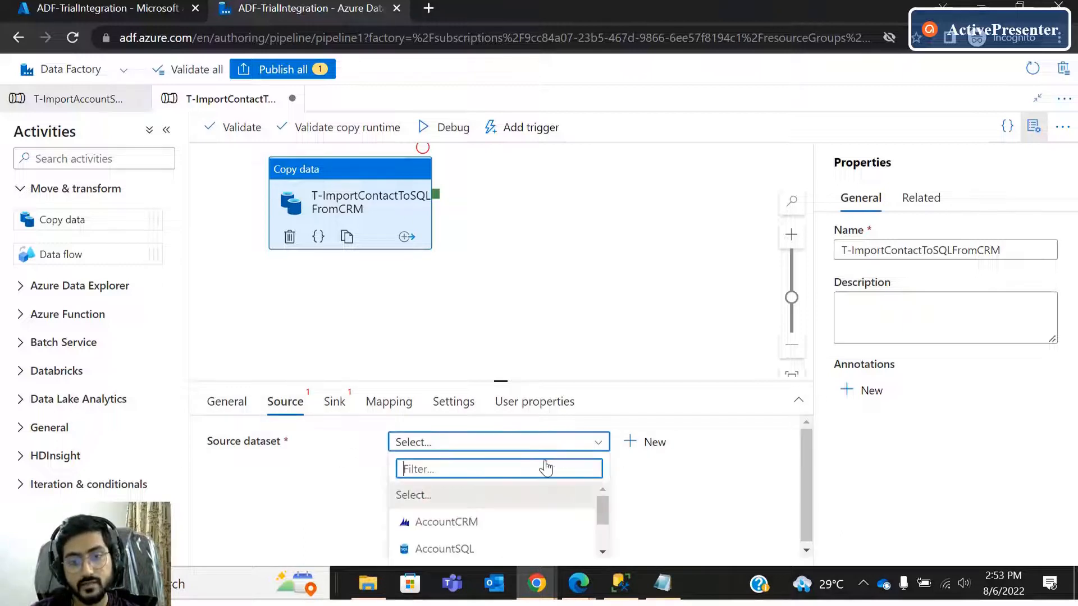
pyautogui.click(458, 525)
pyautogui.click(494, 446)
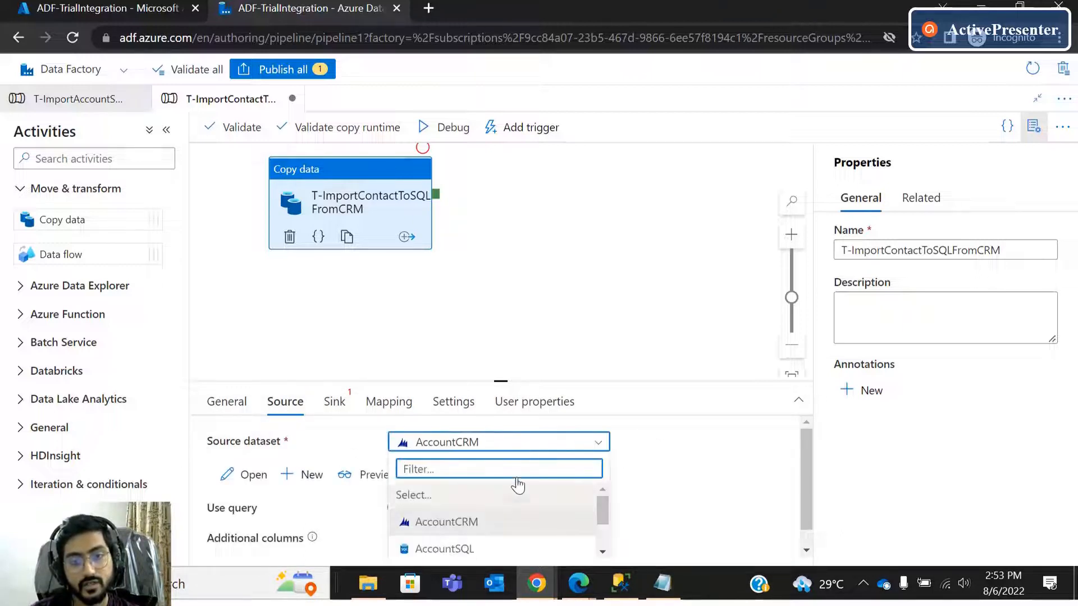
pyautogui.click(447, 494)
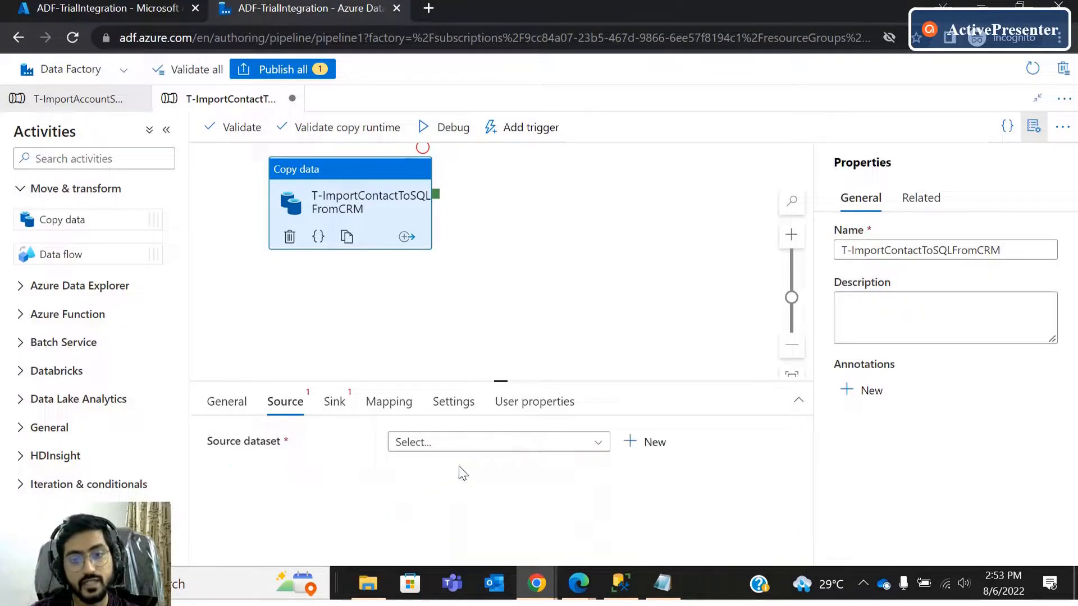
pyautogui.click(448, 447)
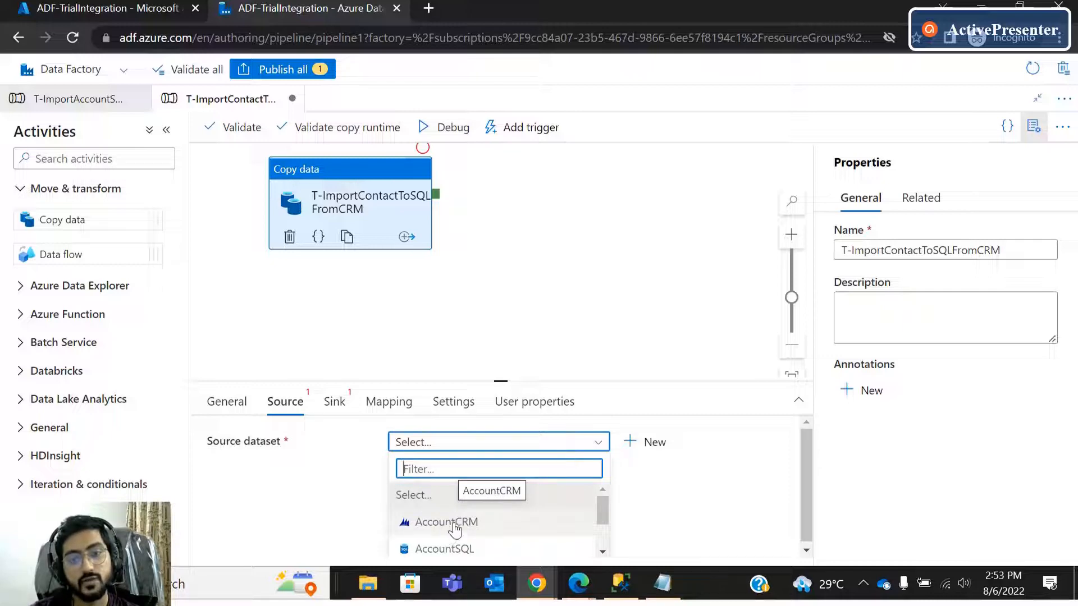
pyautogui.click(632, 449)
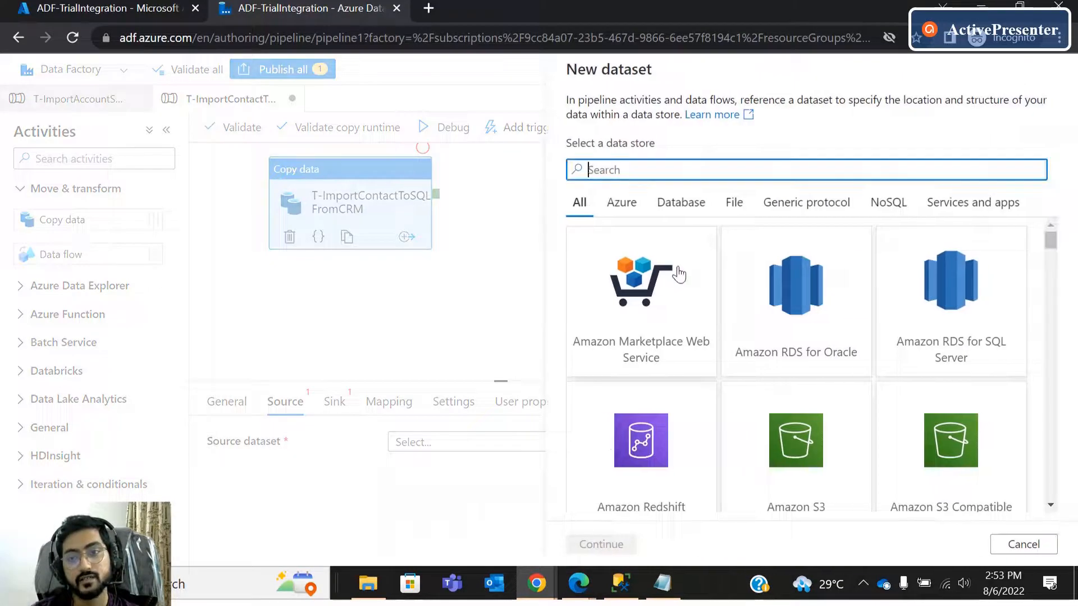
pyautogui.write('crm')
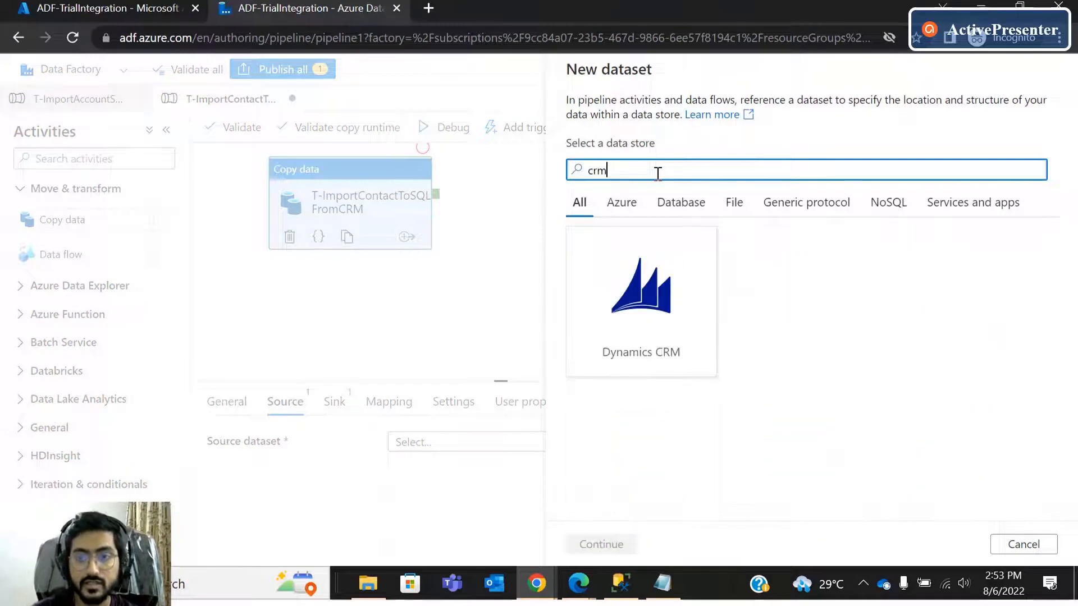
pyautogui.click(634, 289)
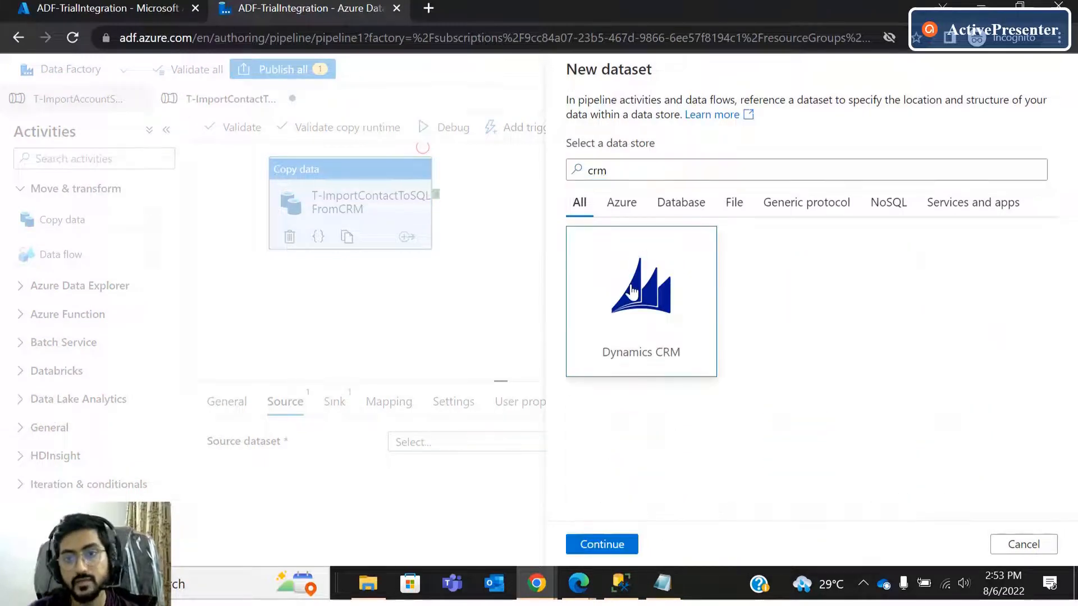
pyautogui.click(623, 547)
pyautogui.click(640, 172)
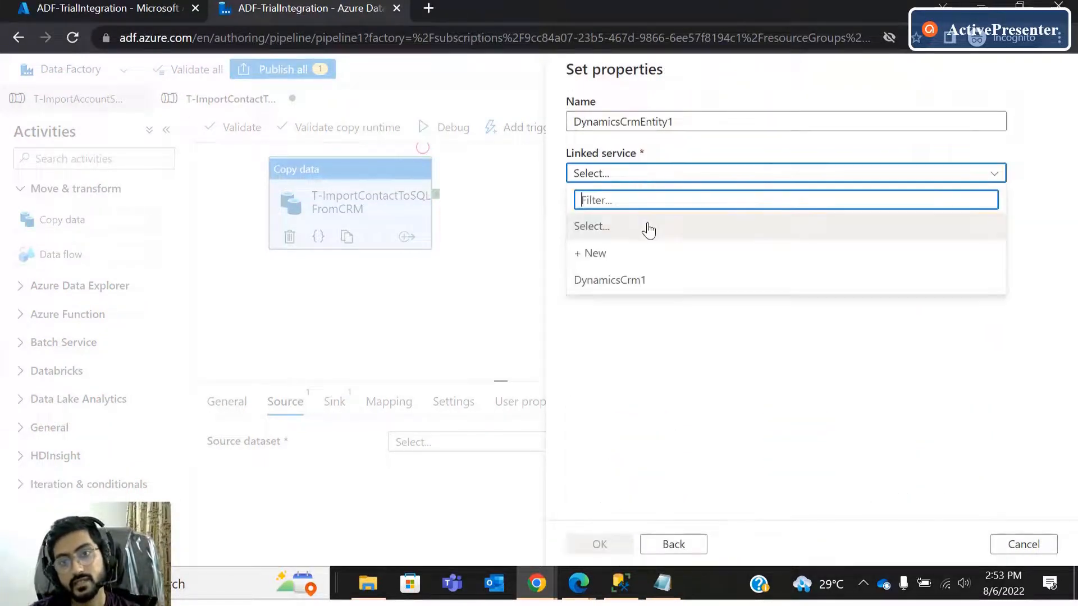
pyautogui.click(638, 280)
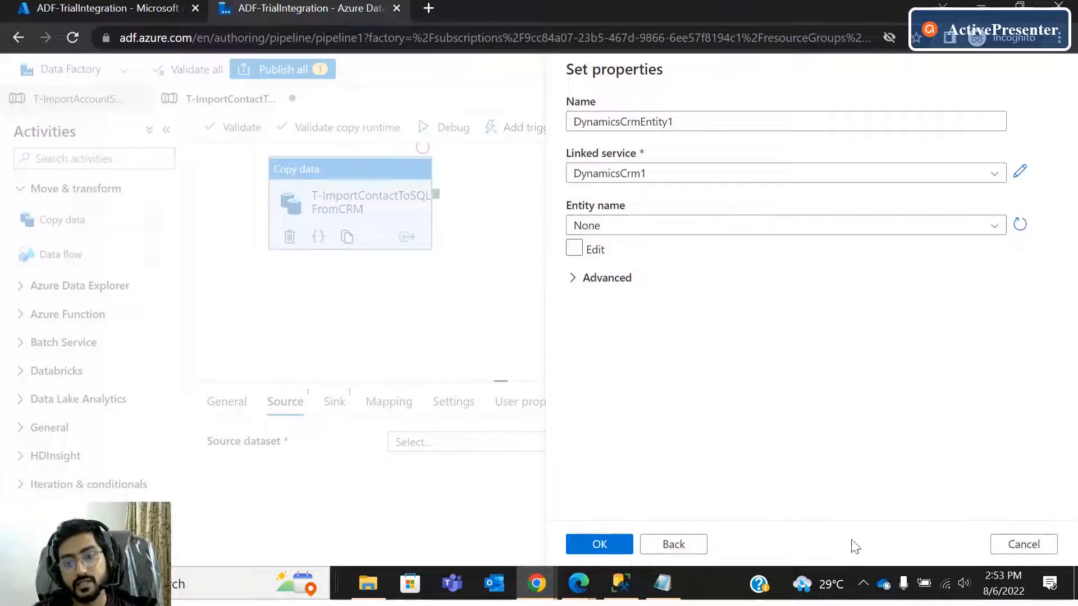
pyautogui.click(1005, 549)
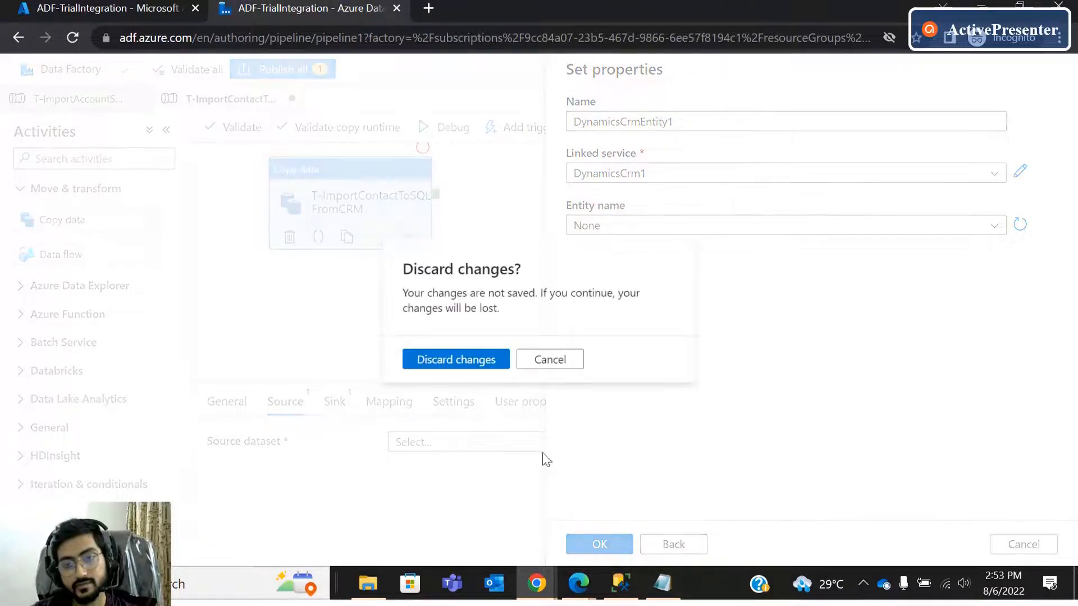
pyautogui.click(448, 360)
# Set the Copy data activity's source dataset to ContactCRM and open its sink settings.
pyautogui.click(415, 443)
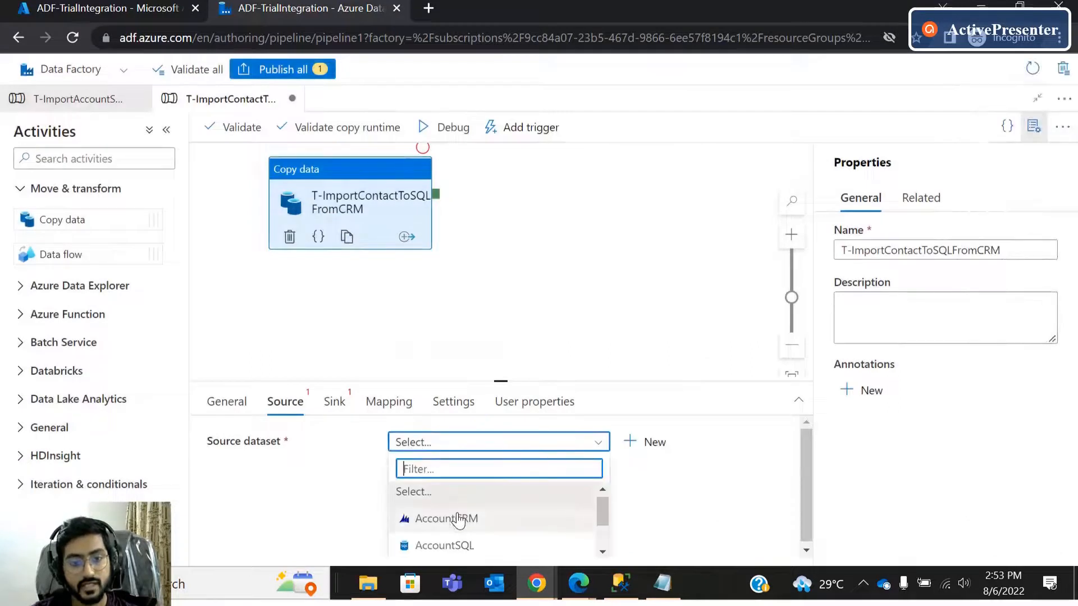
pyautogui.scroll(-2, 464, 541)
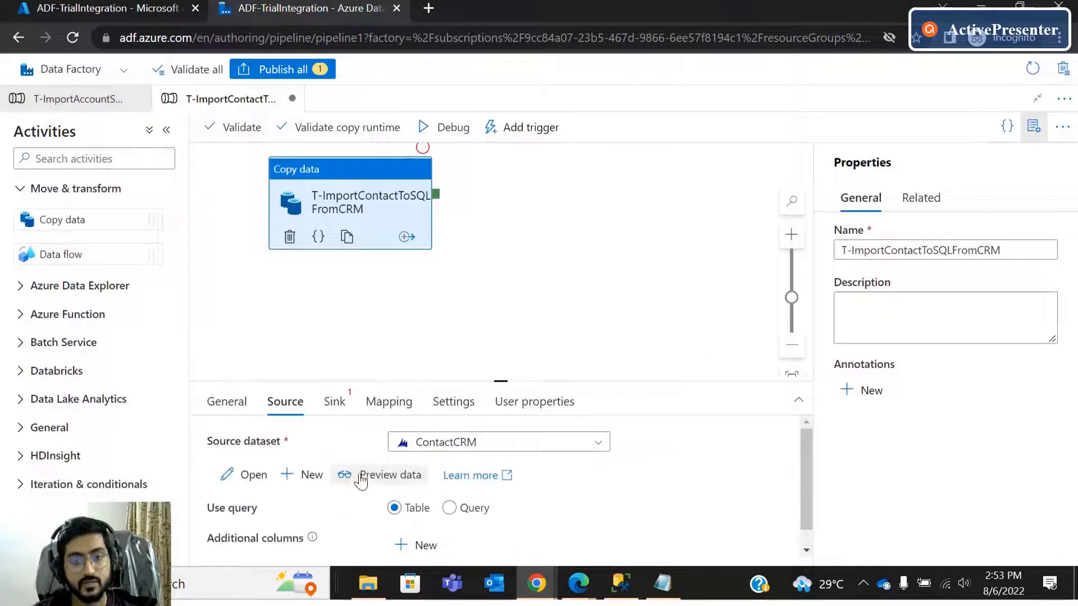
pyautogui.scroll(-1, 409, 509)
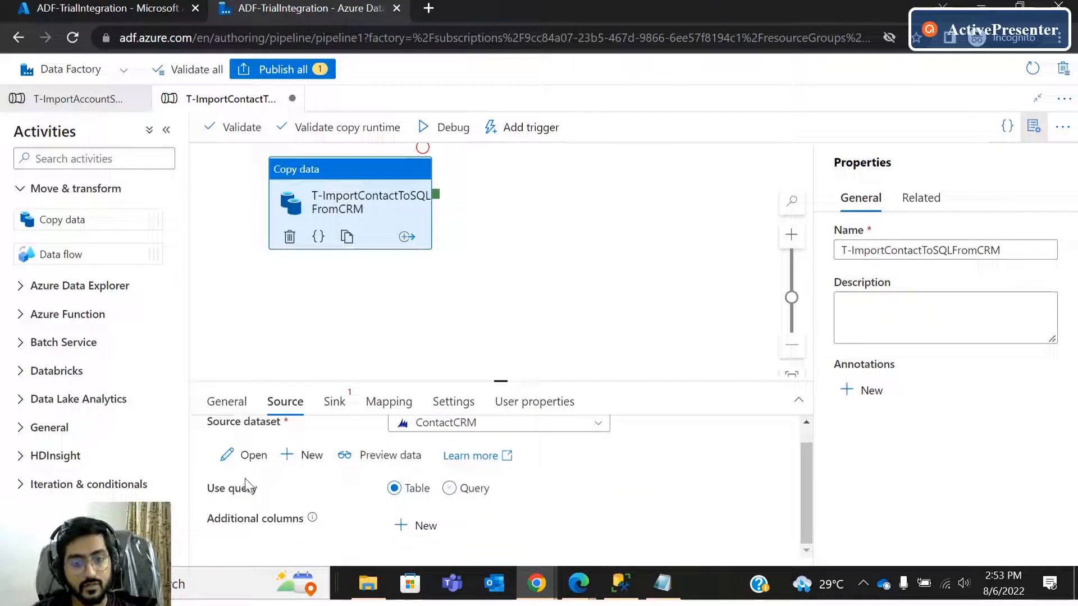
pyautogui.scroll(1, 293, 522)
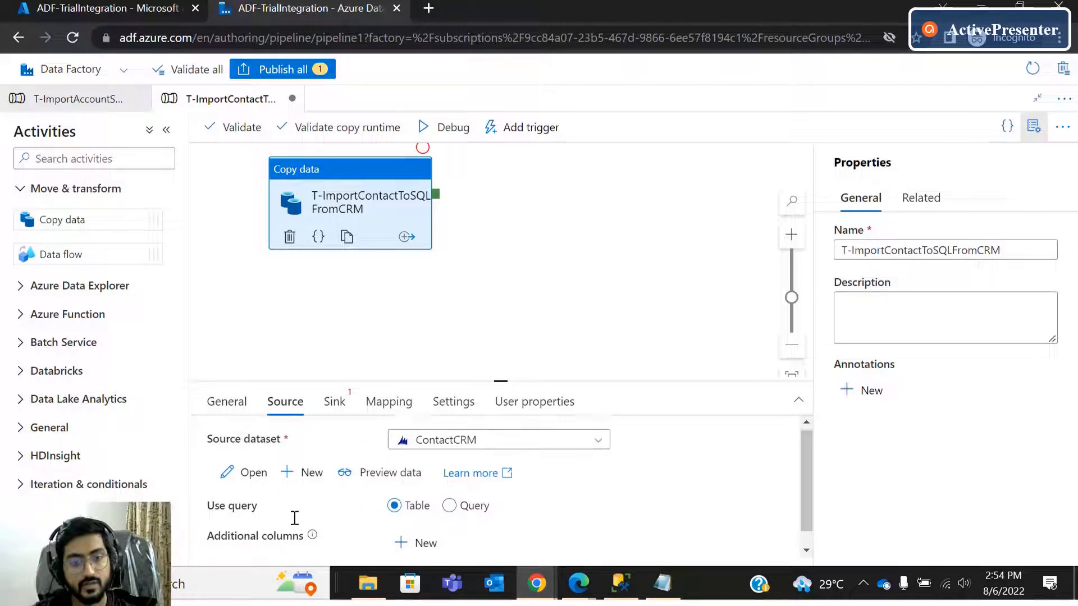
pyautogui.scroll(-1, 314, 513)
pyautogui.click(334, 403)
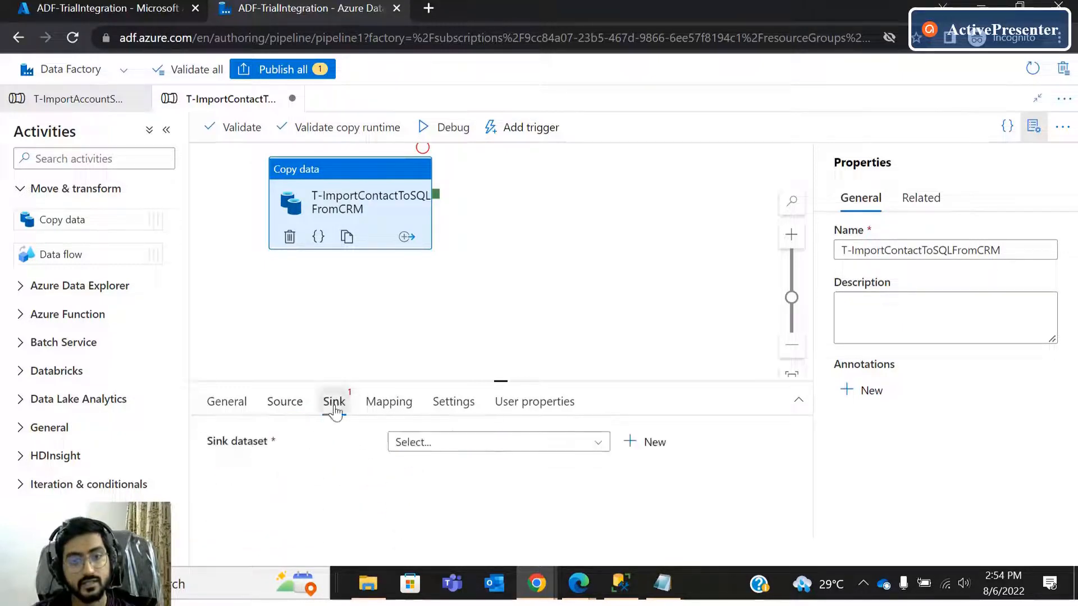
pyautogui.click(423, 443)
pyautogui.scroll(-2, 505, 522)
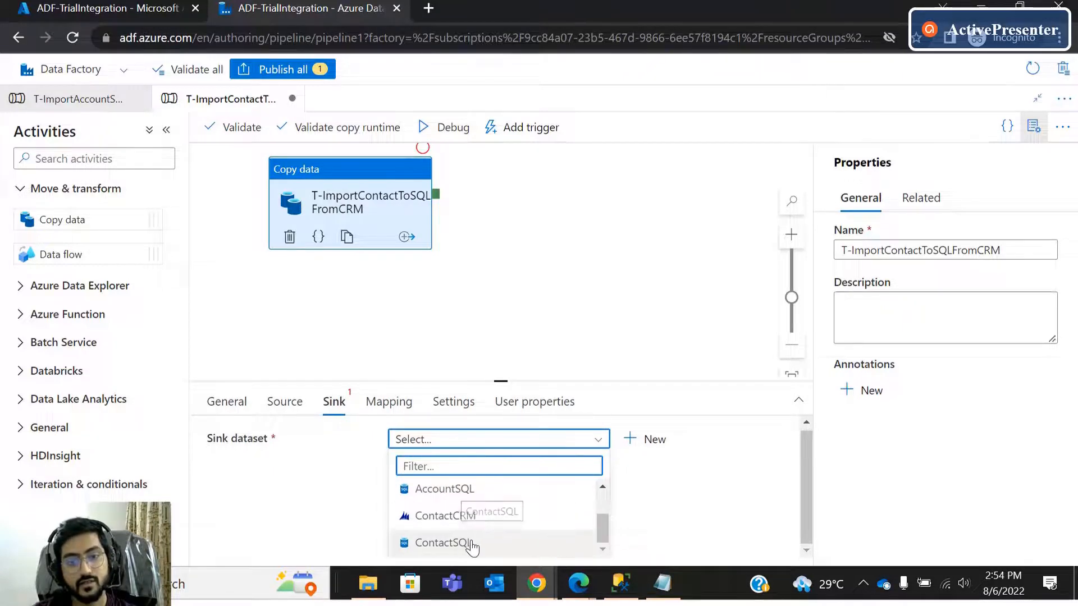
pyautogui.click(646, 440)
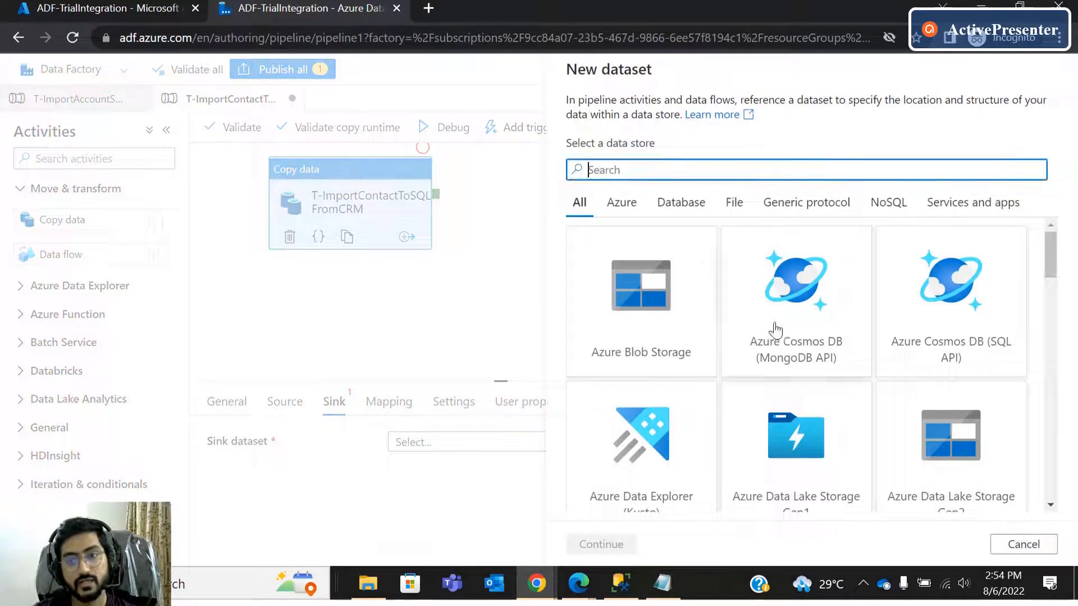
pyautogui.write('azure')
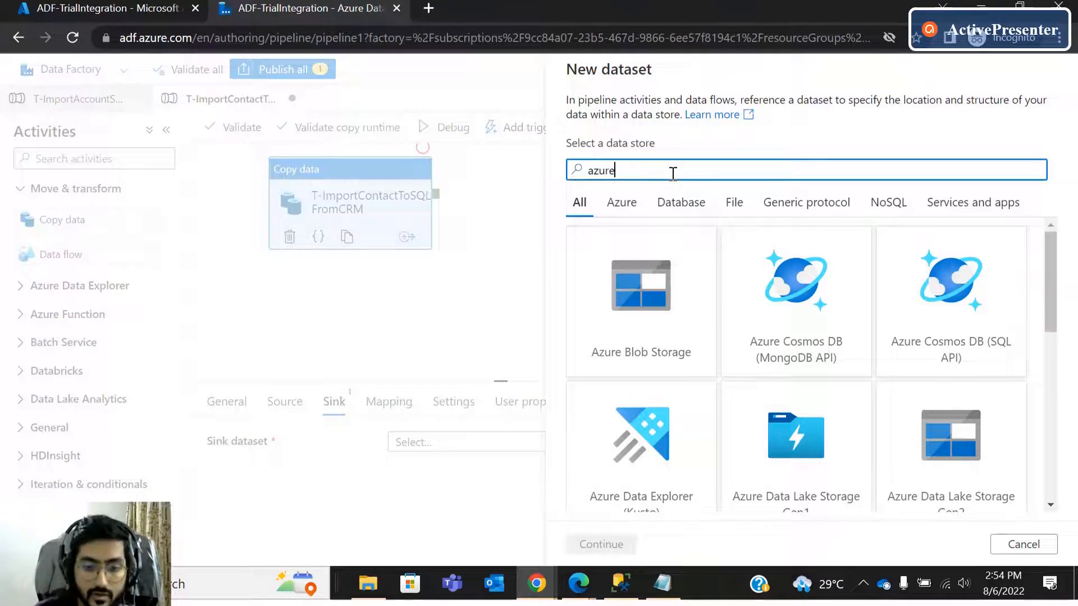
pyautogui.write(' sq')
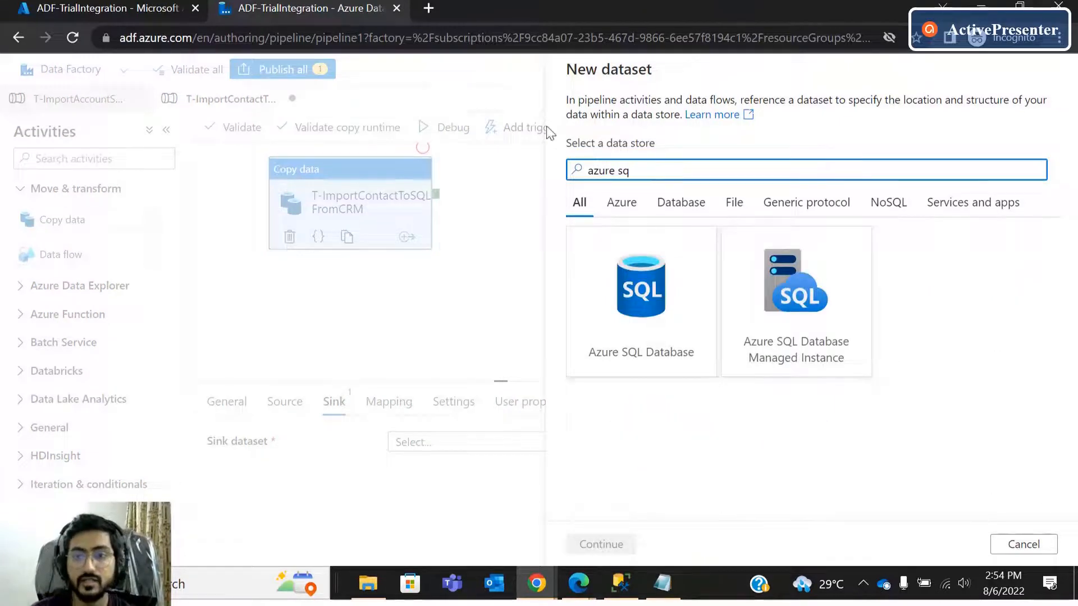
pyautogui.click(652, 288)
pyautogui.click(620, 547)
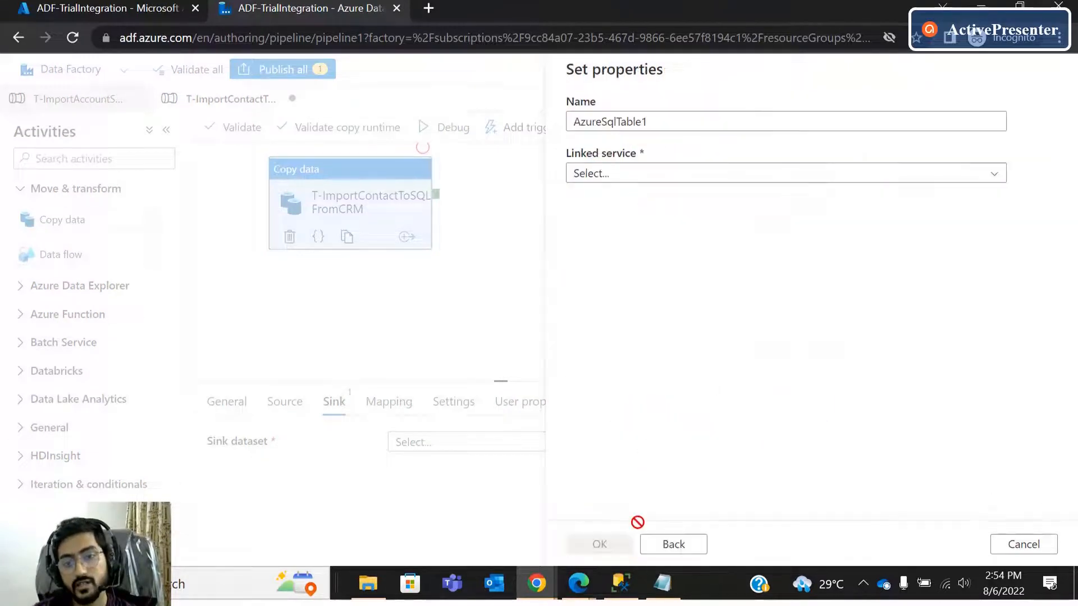
pyautogui.click(615, 179)
pyautogui.click(615, 283)
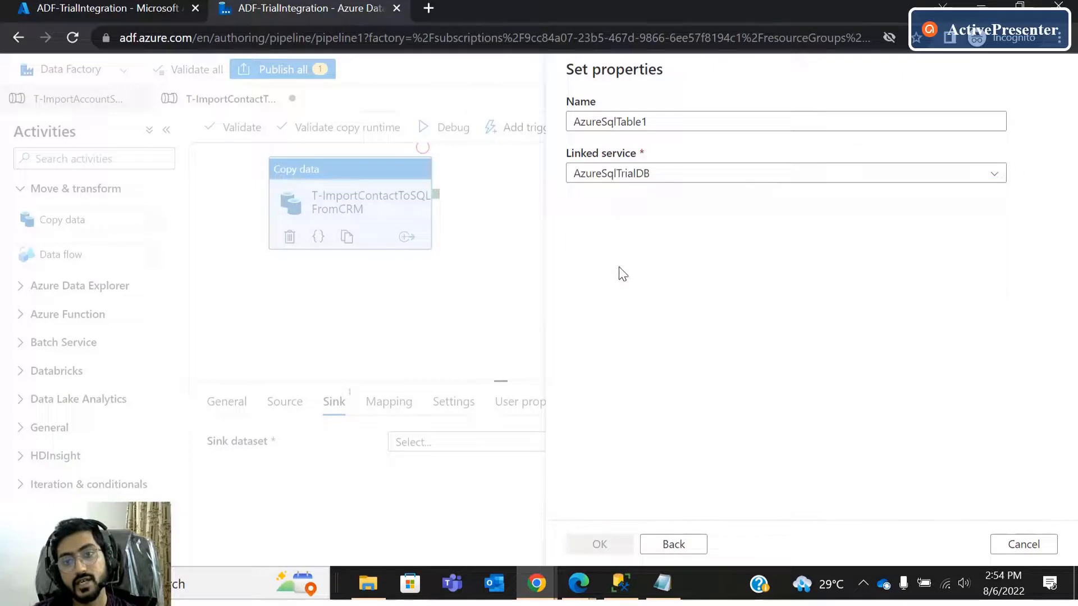
pyautogui.click(620, 226)
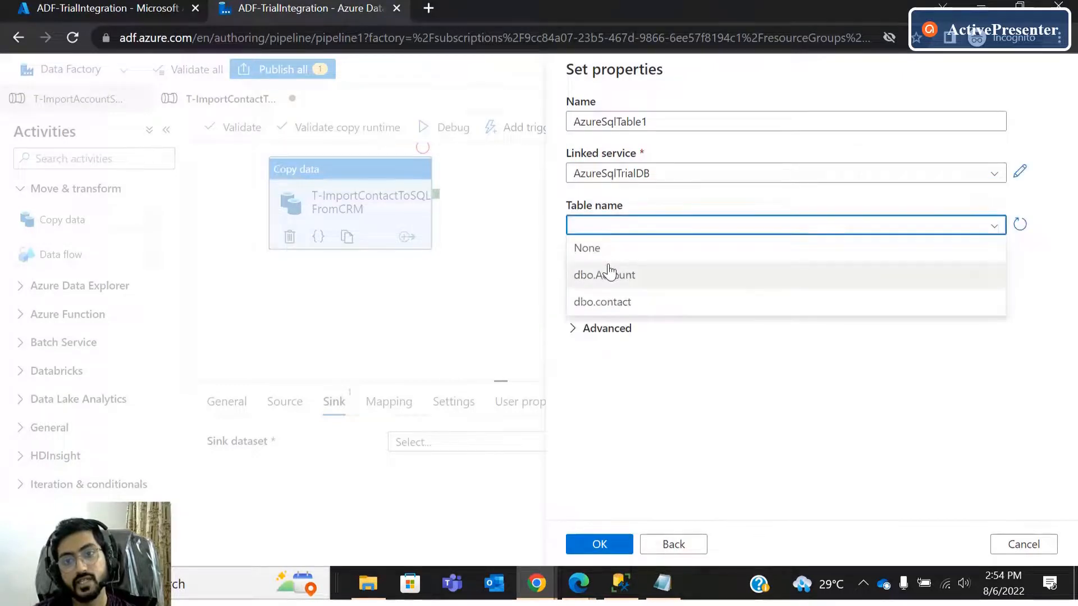
pyautogui.click(628, 303)
pyautogui.click(1027, 545)
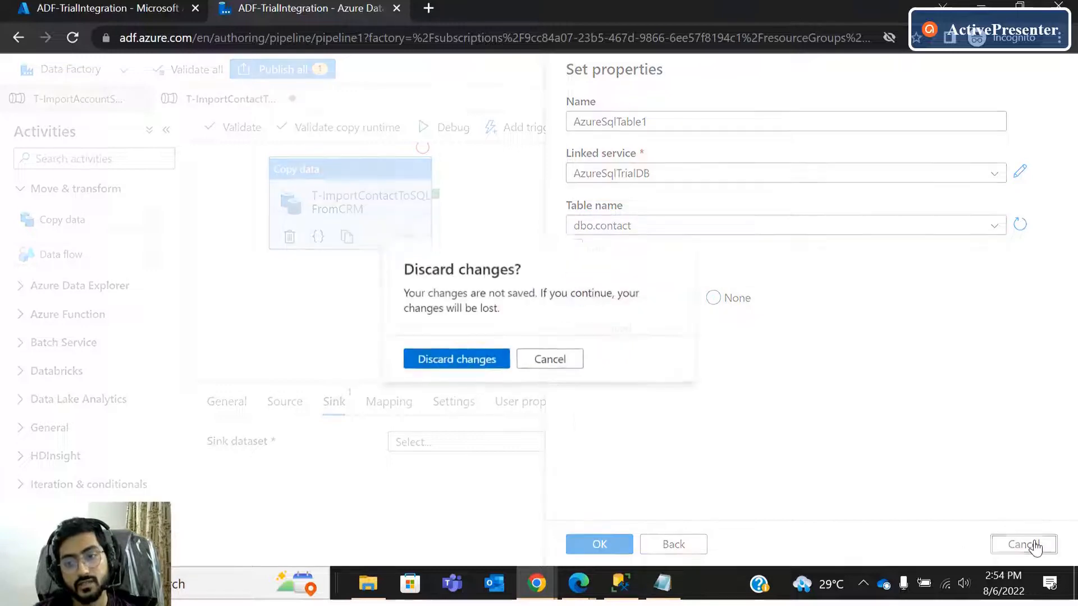
pyautogui.click(467, 366)
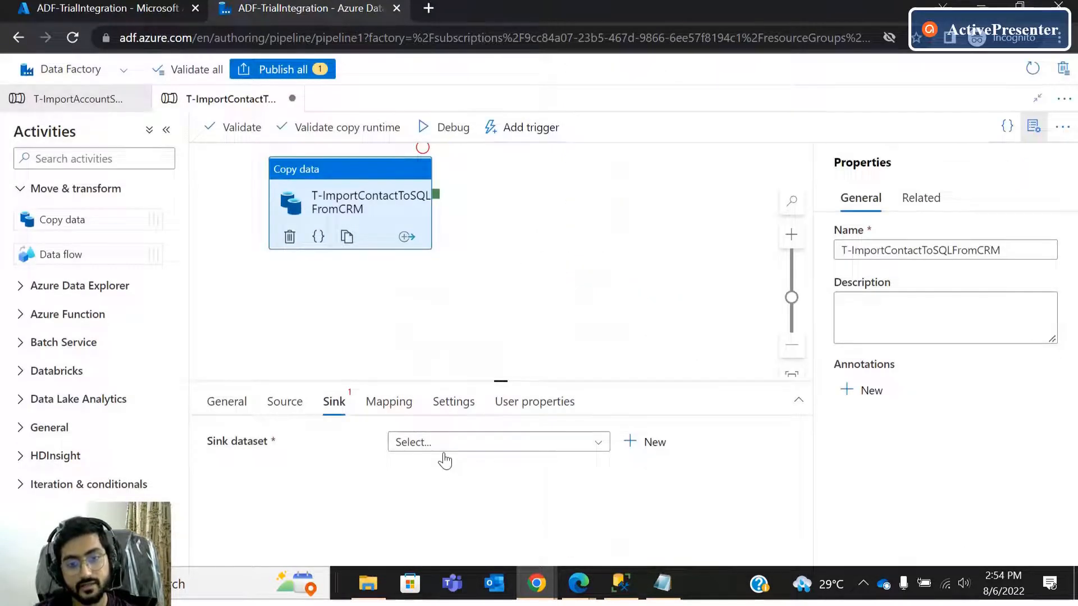
# Set the sink dataset to ContactSQL and its write behavior to Upsert.
pyautogui.click(444, 449)
pyautogui.scroll(-2, 449, 505)
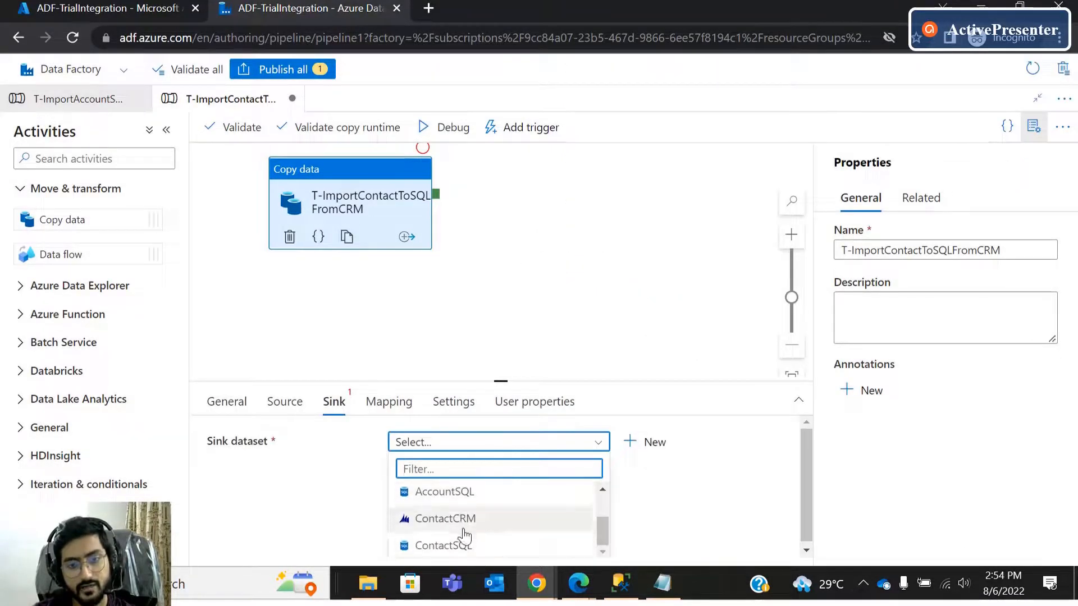
pyautogui.click(464, 547)
pyautogui.scroll(-3, 627, 511)
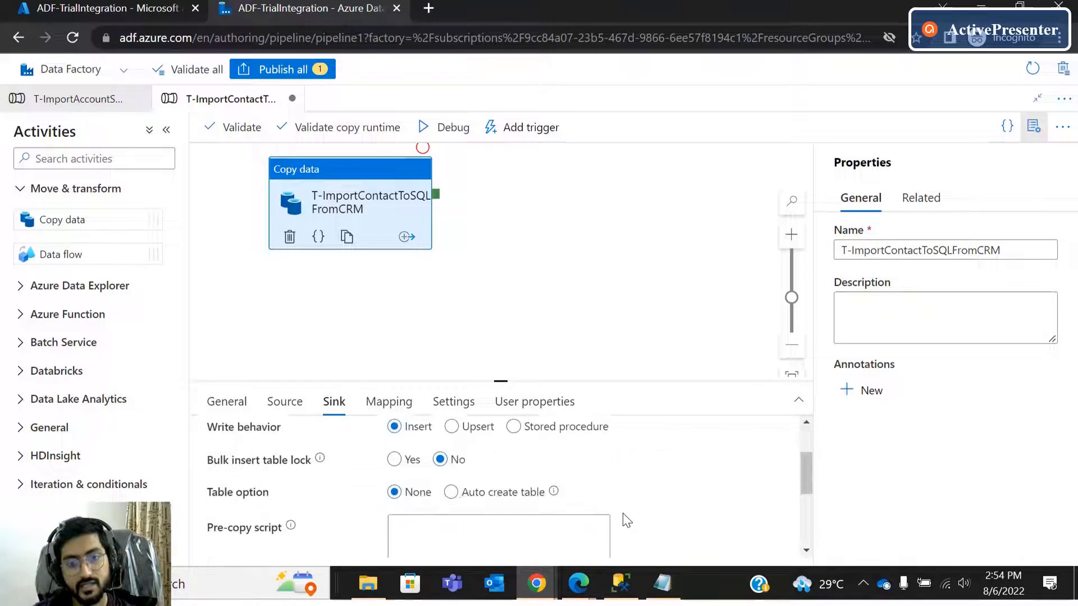
pyautogui.click(452, 427)
pyautogui.scroll(1, 464, 426)
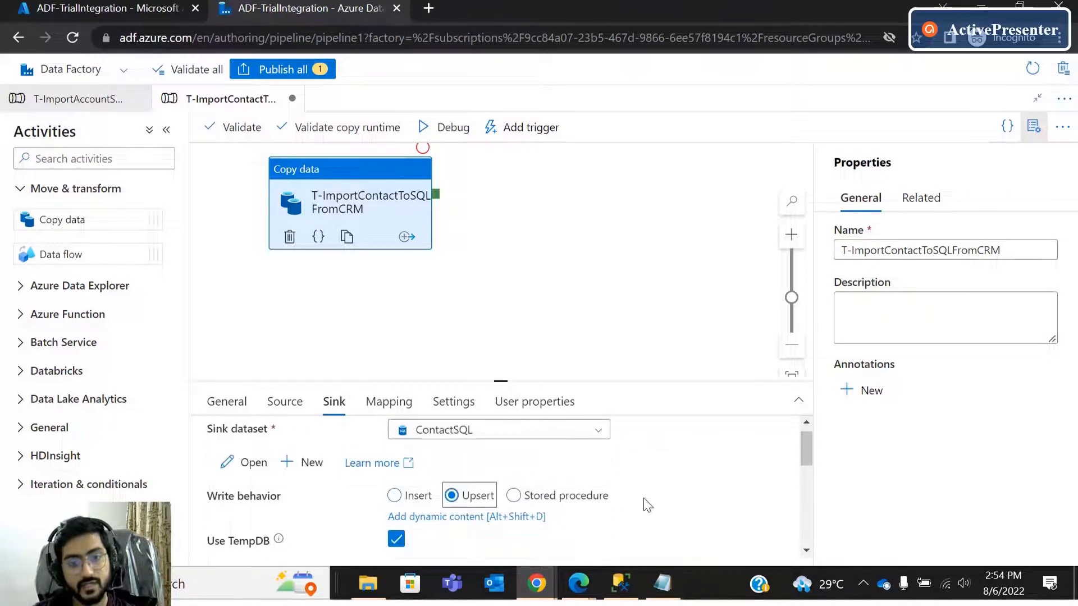
# Add ContactId as a key column for the sink's upsert.
pyautogui.scroll(-4, 645, 504)
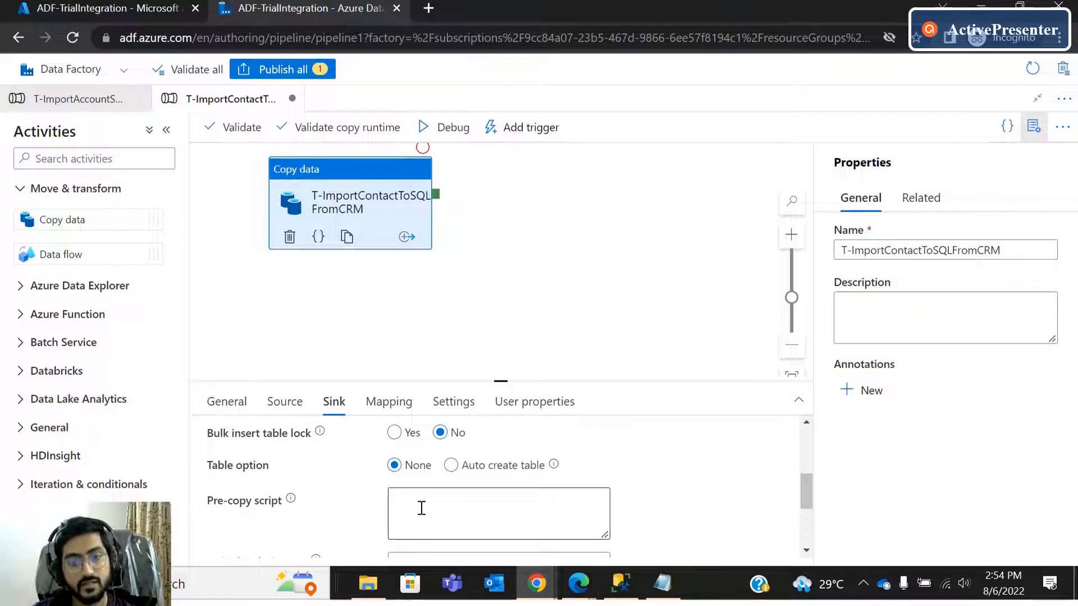
pyautogui.scroll(-5, 421, 508)
pyautogui.scroll(3, 395, 492)
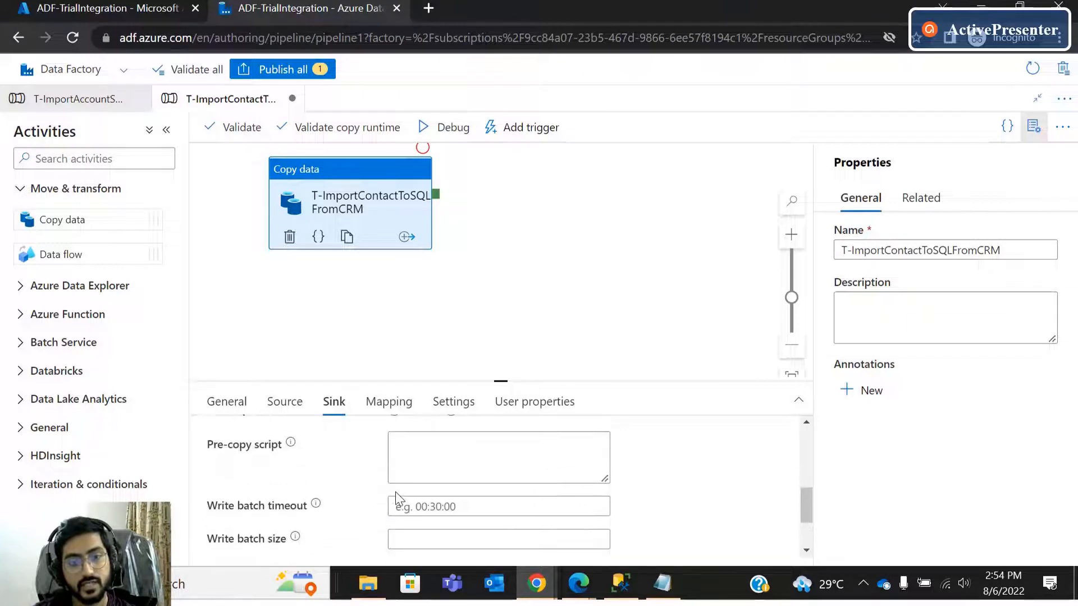
pyautogui.scroll(-2, 395, 492)
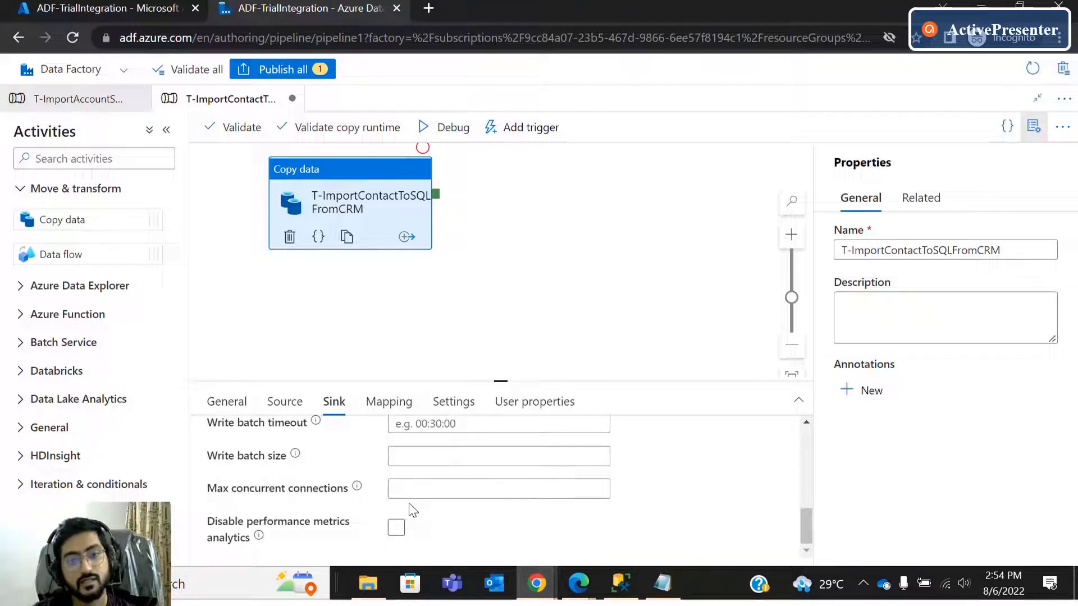
pyautogui.scroll(5, 409, 504)
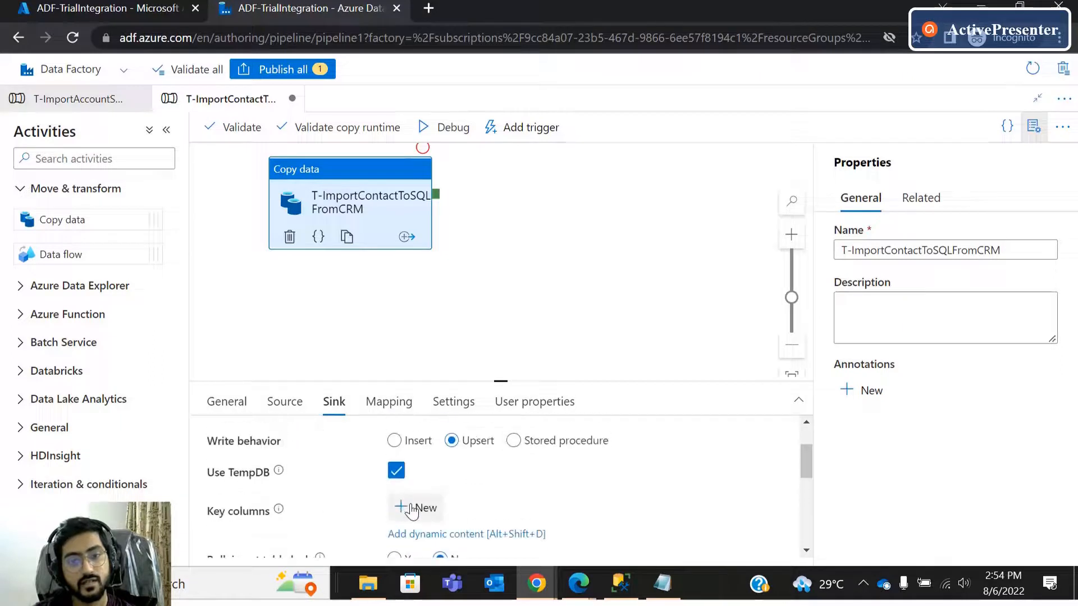
pyautogui.click(412, 511)
pyautogui.scroll(-1, 528, 502)
pyautogui.scroll(1, 413, 507)
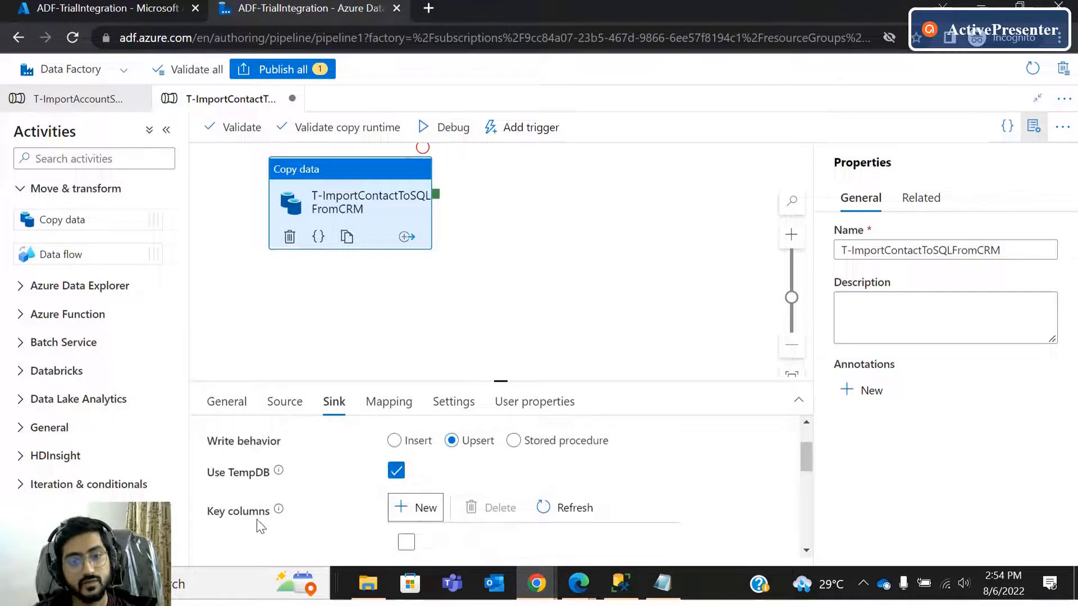
pyautogui.scroll(-1, 331, 526)
pyautogui.click(440, 498)
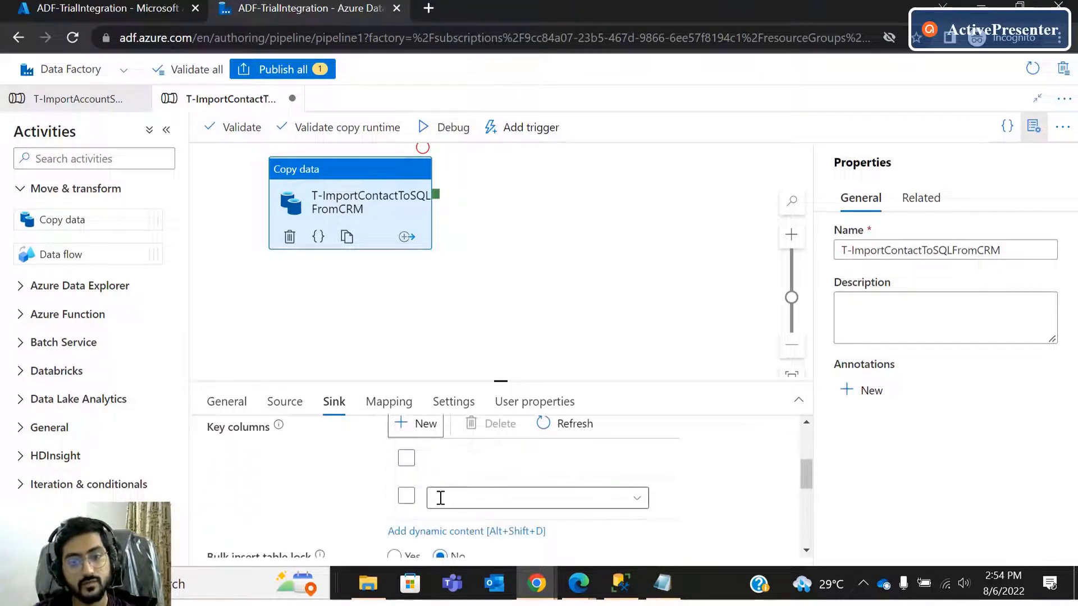
pyautogui.click(645, 508)
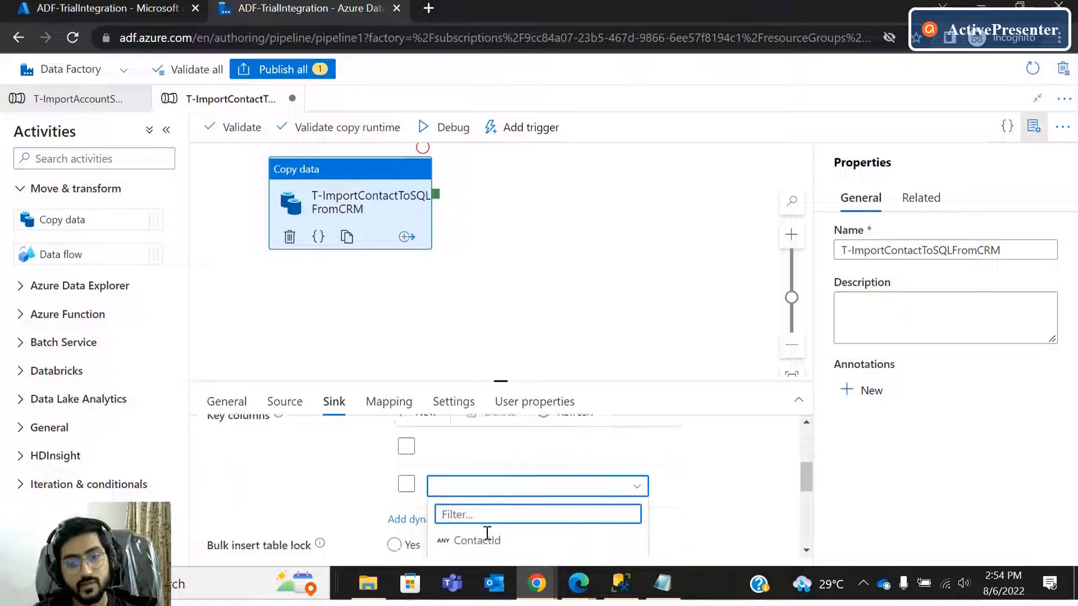
pyautogui.scroll(-1, 457, 536)
pyautogui.click(477, 467)
pyautogui.scroll(2, 674, 511)
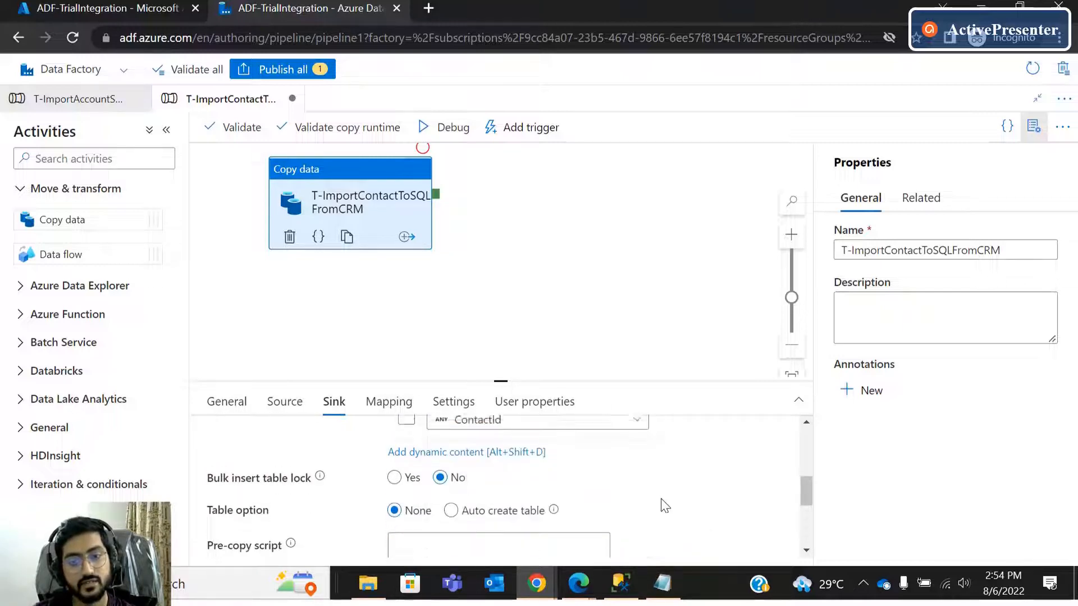
# Check the contact table's columns in SQL Server Management Studio, return to Azure Data Factory and import the schemas for the copy activity's mapping.
pyautogui.click(620, 583)
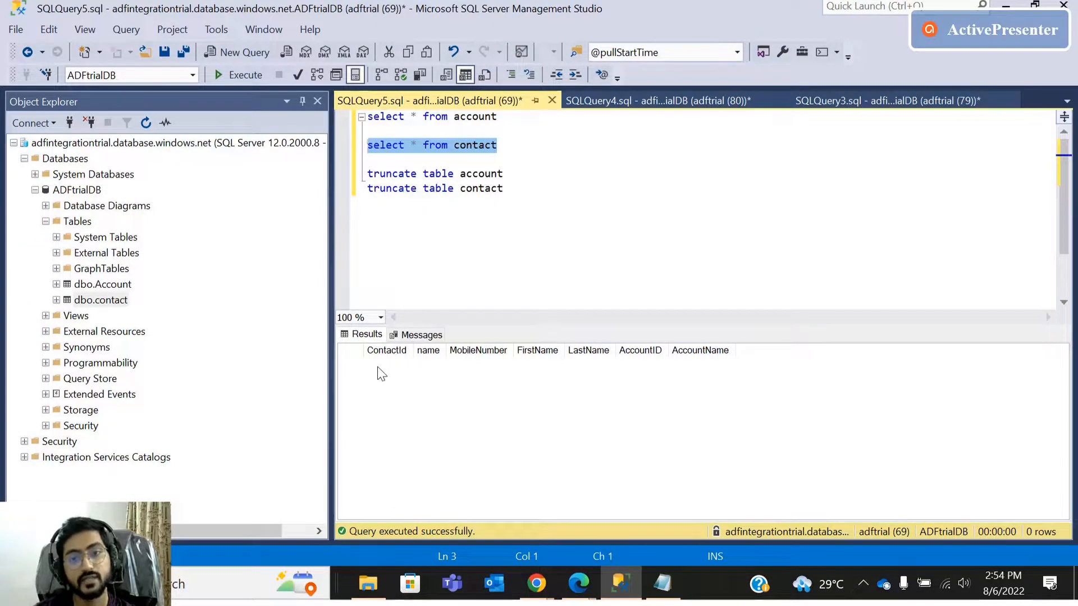
pyautogui.click(1005, 4)
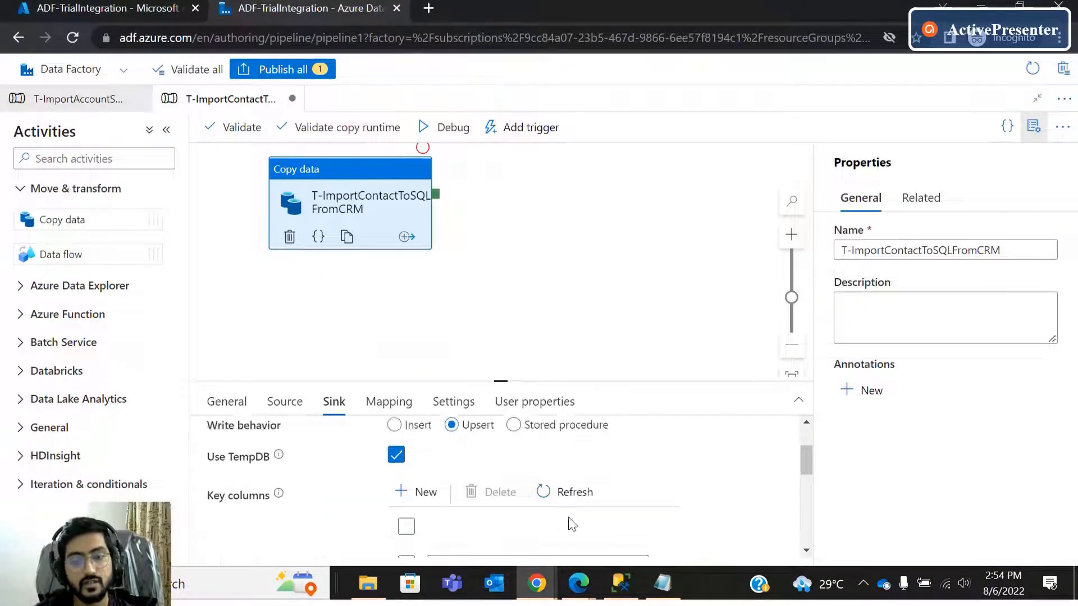
pyautogui.scroll(1, 571, 524)
pyautogui.click(382, 403)
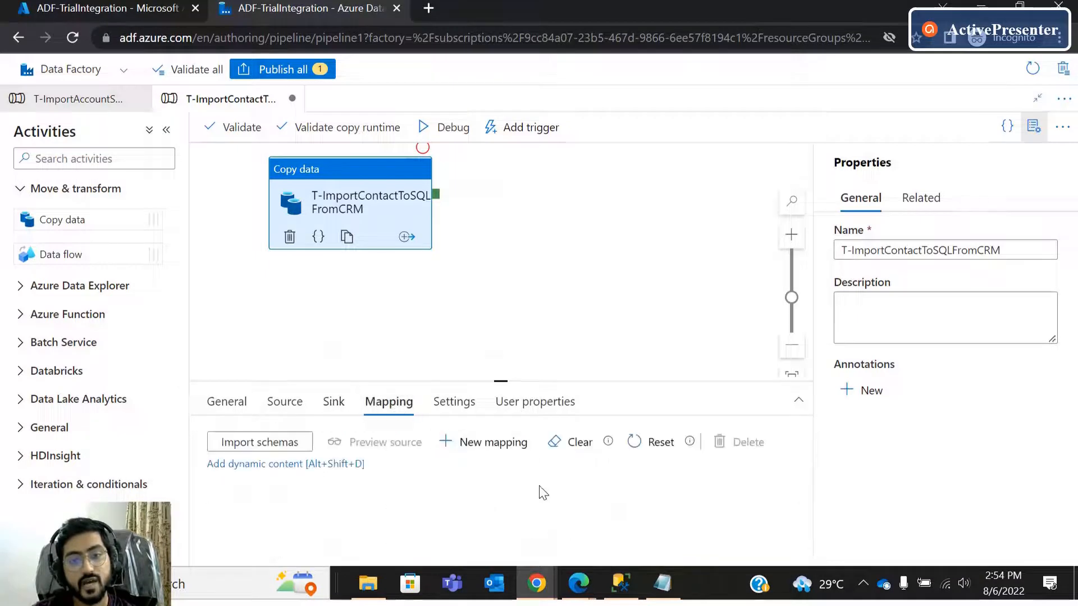
pyautogui.click(293, 448)
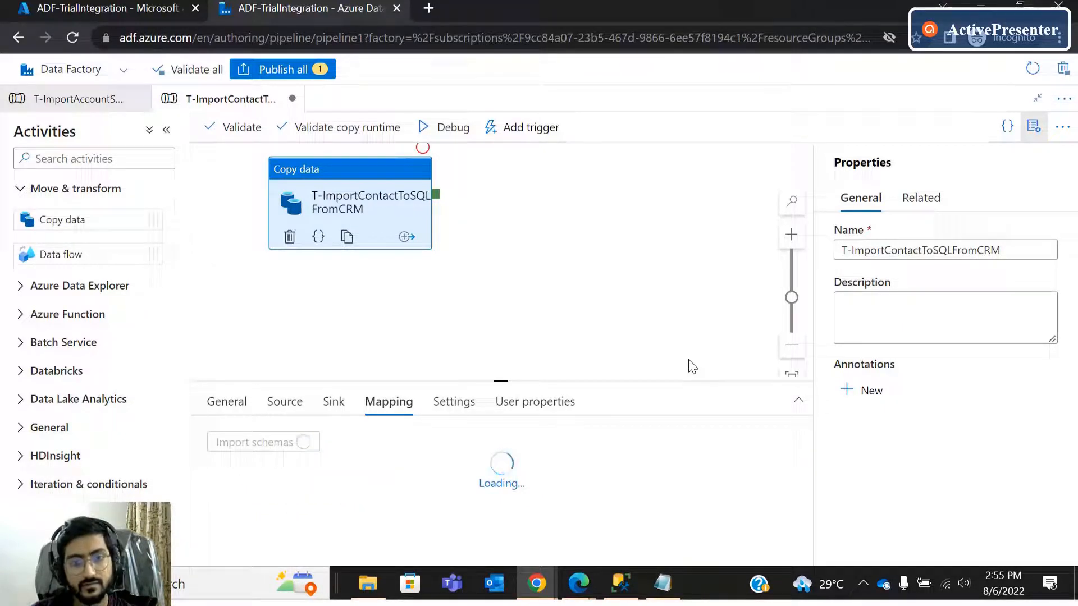
# Switch to Dynamics 365 to view the My Active Contacts list, and return to Azure Data Factory.
pyautogui.moveTo(581, 576)
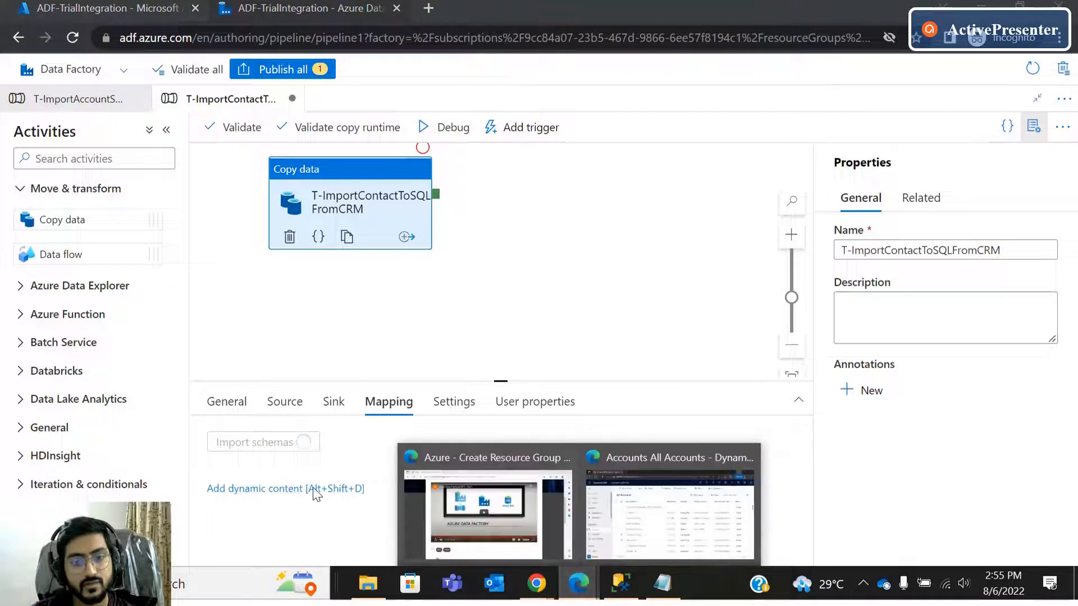
pyautogui.click(644, 514)
pyautogui.click(54, 406)
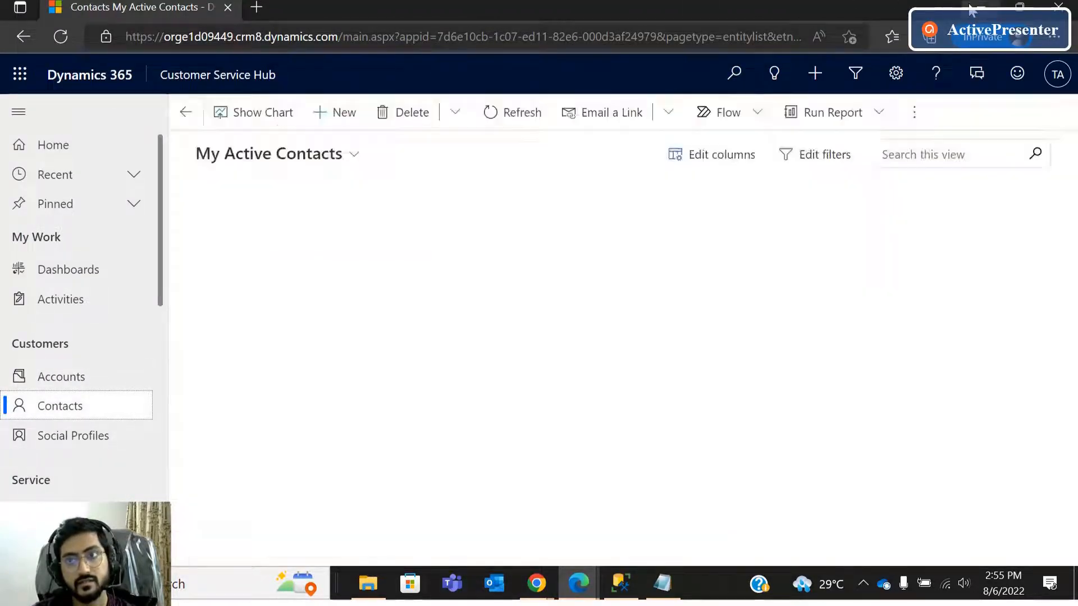
pyautogui.click(979, 7)
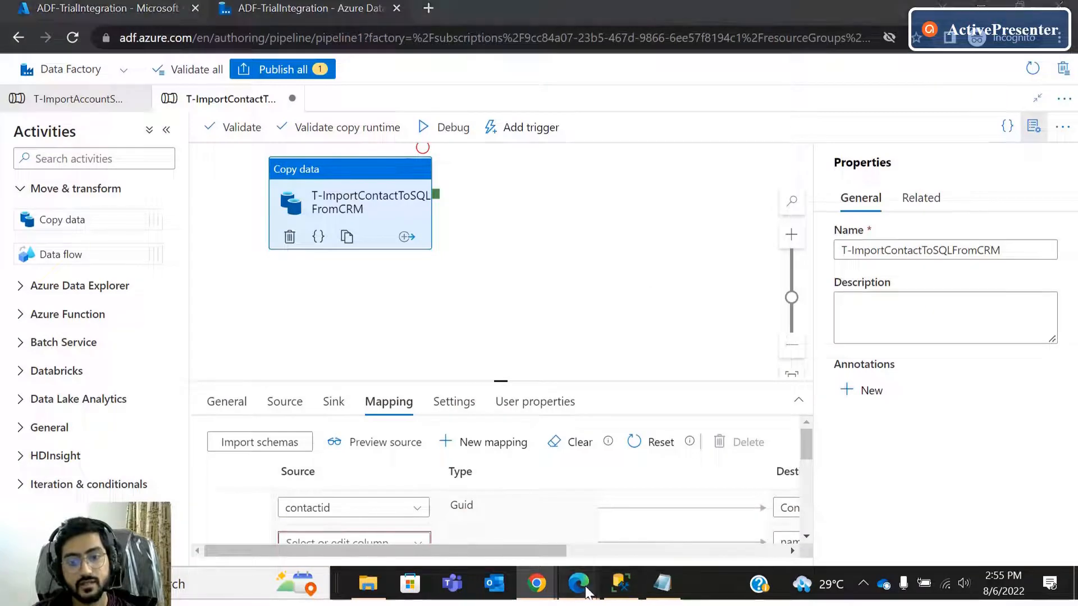
pyautogui.moveTo(579, 584)
pyautogui.click(634, 481)
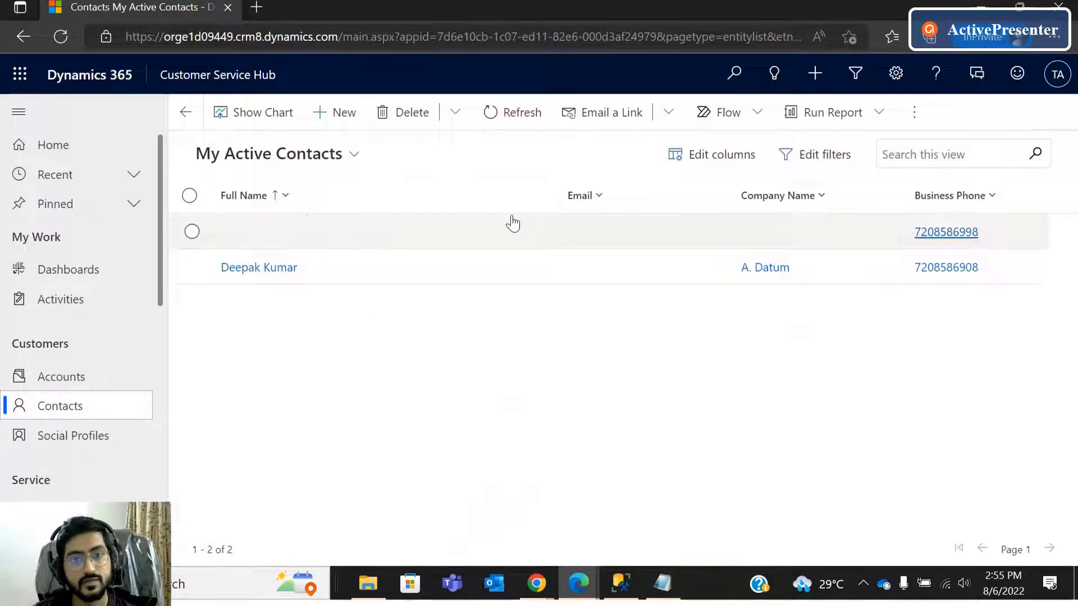
pyautogui.click(980, 7)
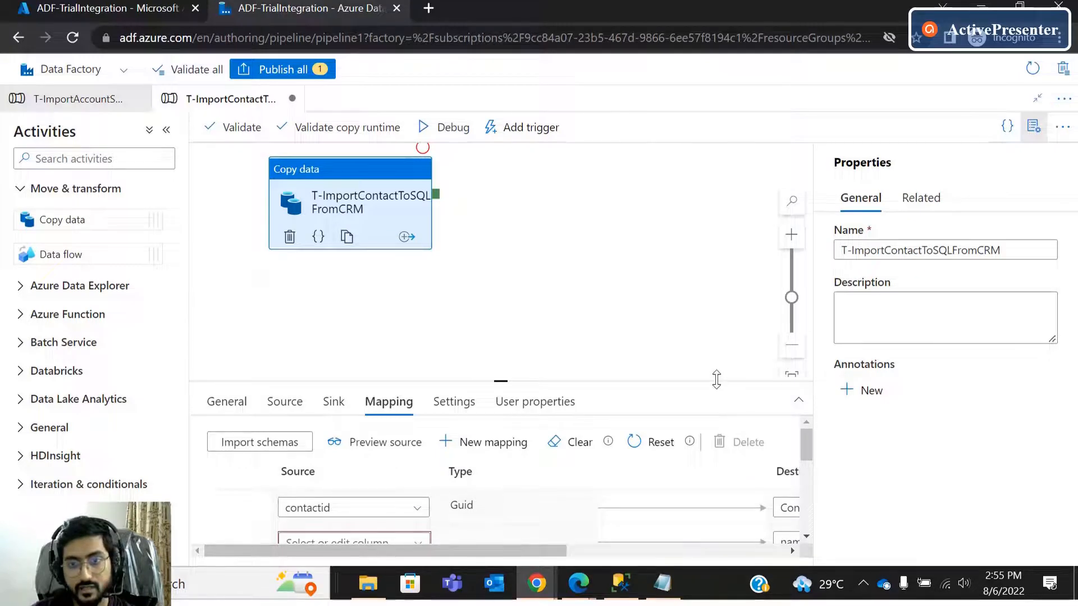
# Enlarge the mapping area to review the source and destination column pairs, and select the mapping row for AccountName.
pyautogui.moveTo(716, 380); pyautogui.dragTo(698, 223)
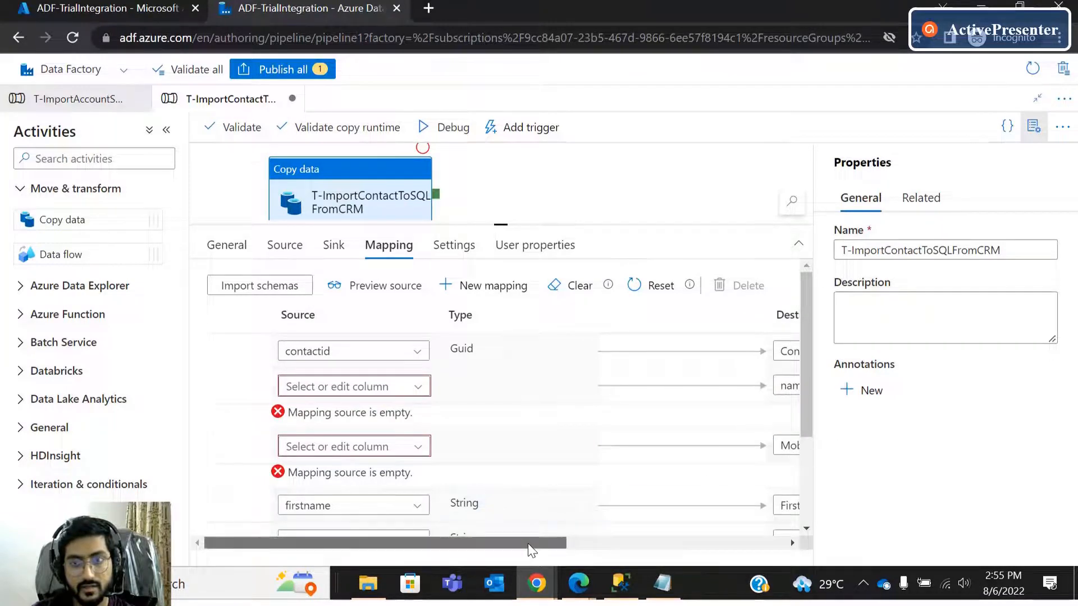
pyautogui.moveTo(527, 543); pyautogui.dragTo(511, 527)
pyautogui.scroll(-1, 518, 498)
pyautogui.scroll(-2, 518, 499)
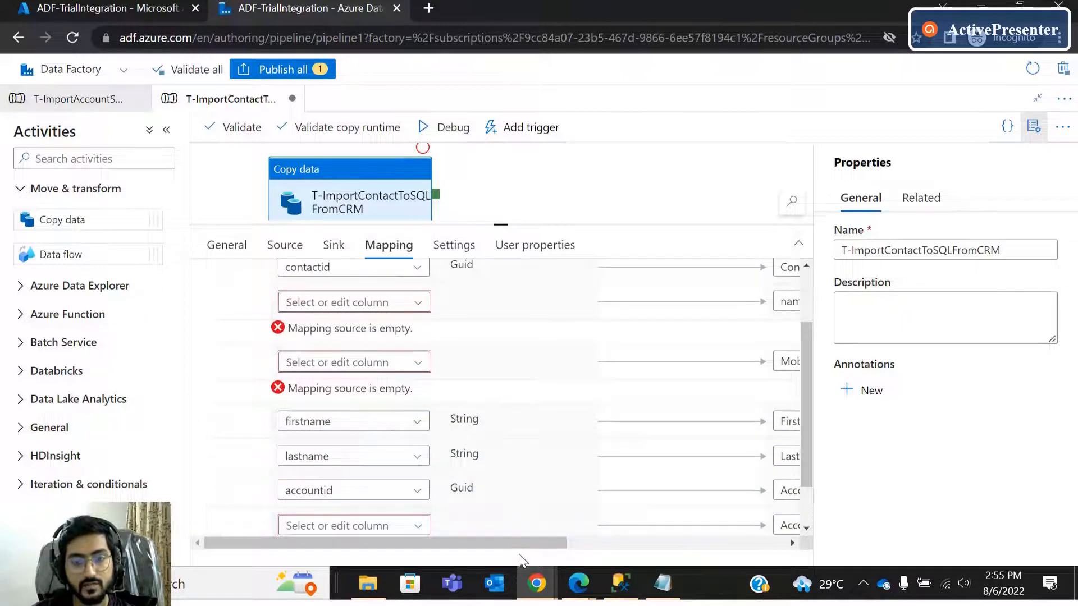
pyautogui.scroll(-2, 508, 527)
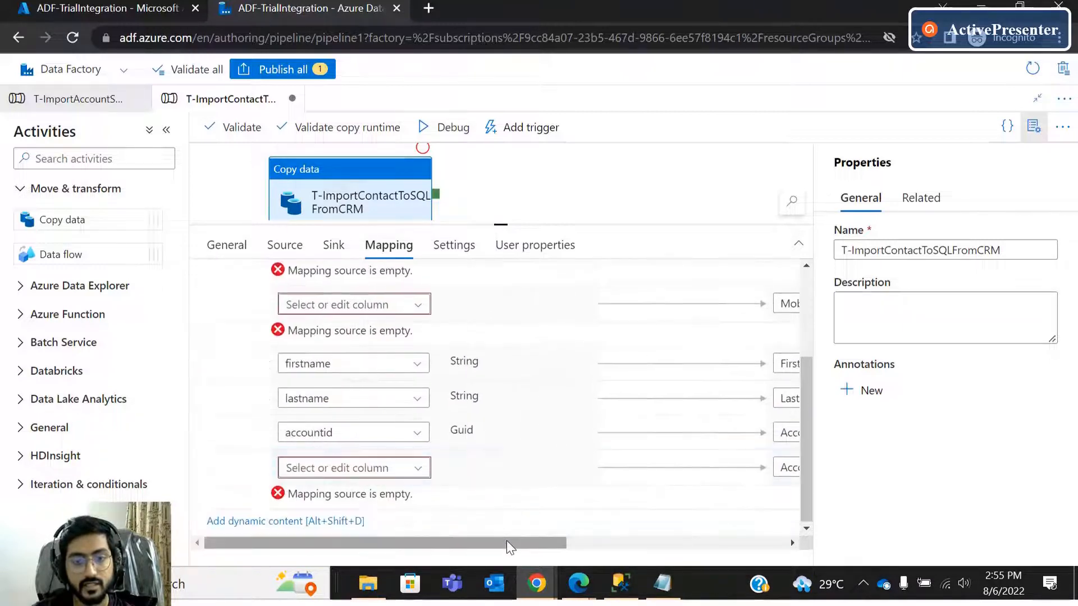
pyautogui.moveTo(507, 541); pyautogui.dragTo(657, 536)
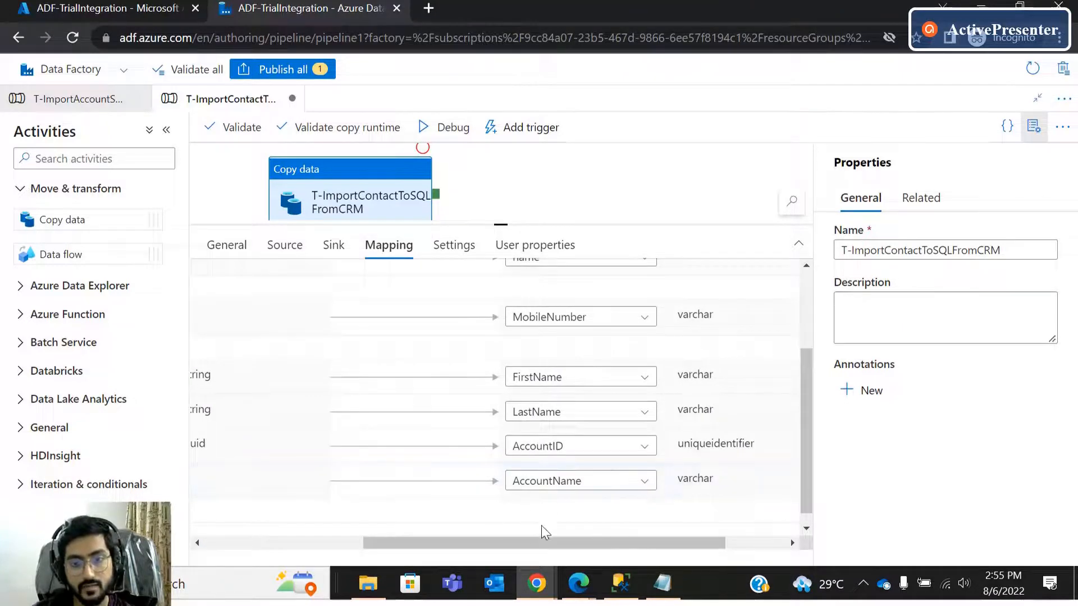
pyautogui.moveTo(531, 539); pyautogui.dragTo(372, 539)
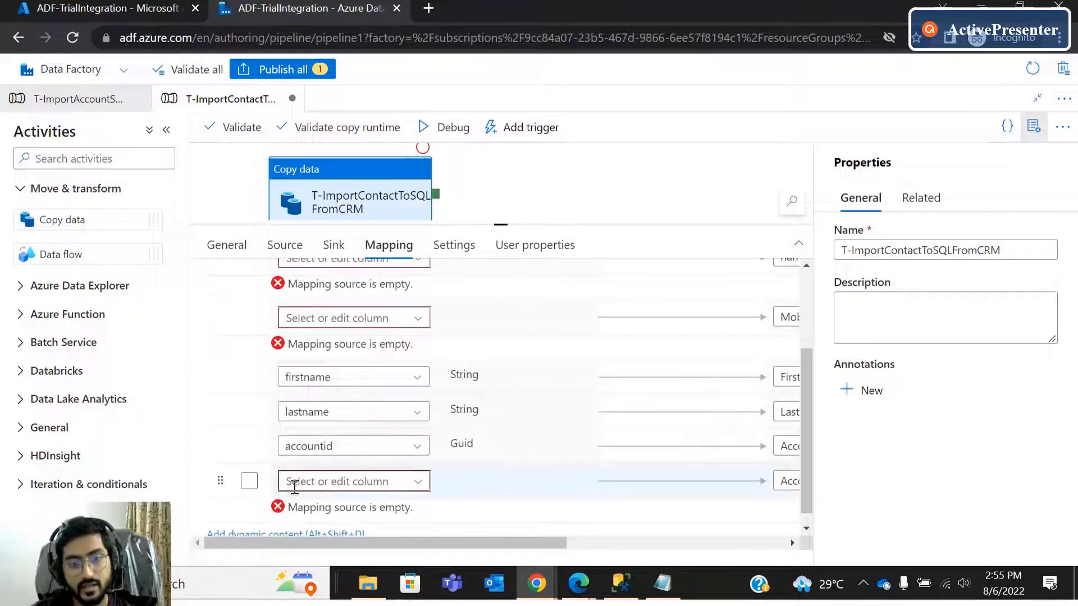
pyautogui.click(250, 482)
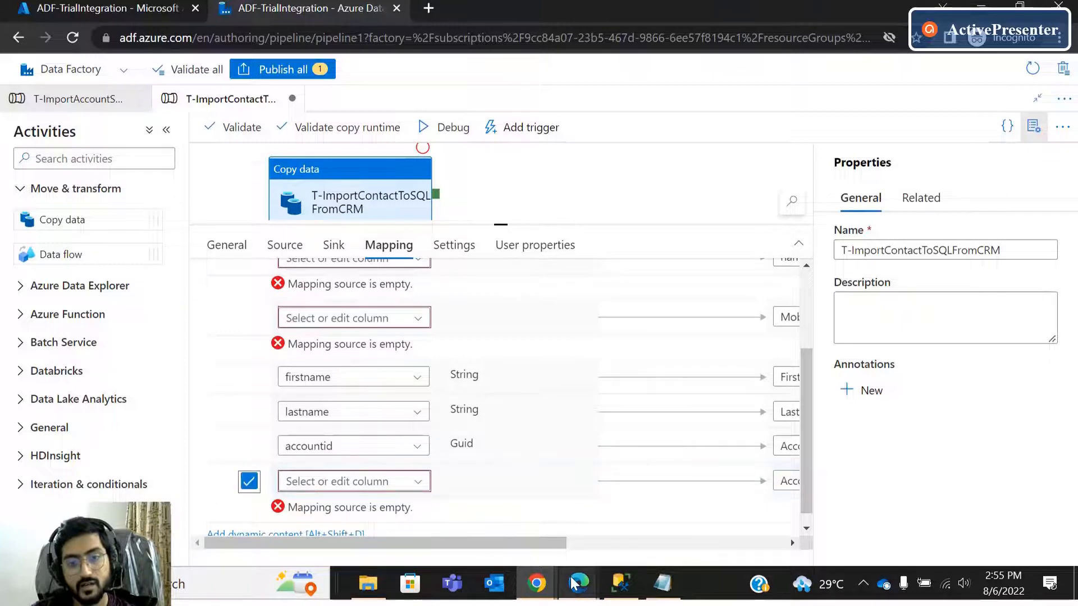
# Switch to Dynamics 365 and open the contact linked to A. Datum to examine its Account Name field and full name.
pyautogui.moveTo(574, 584)
pyautogui.click(668, 514)
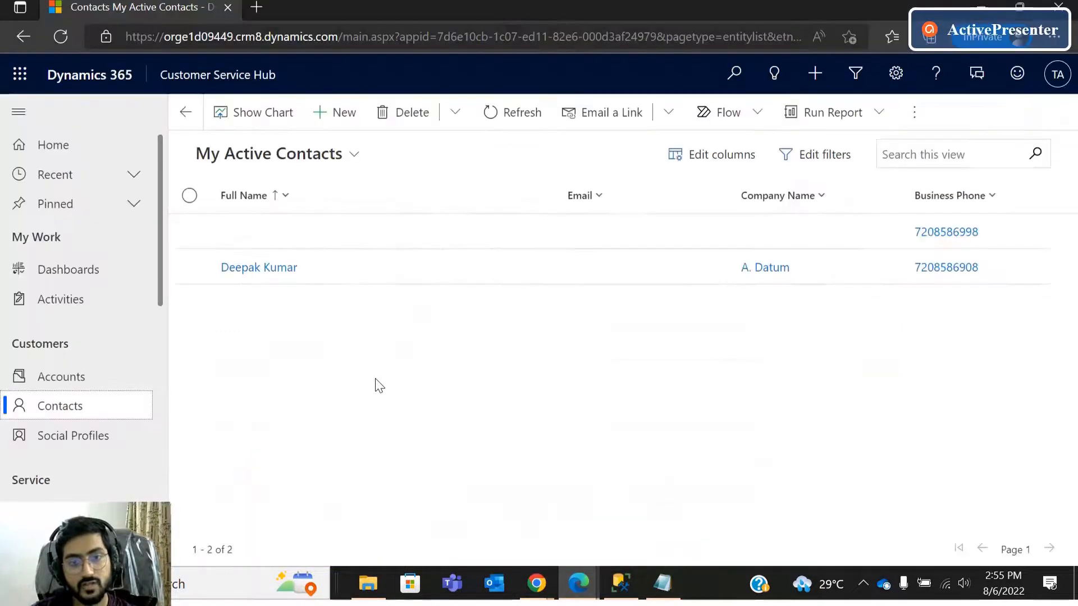
pyautogui.click(277, 268)
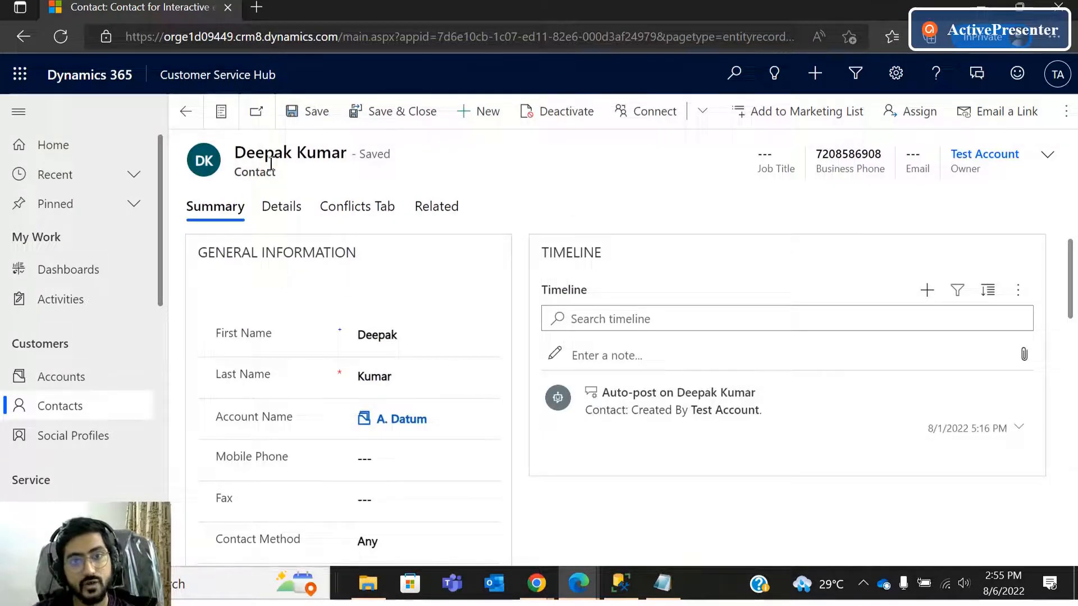
pyautogui.moveTo(218, 425); pyautogui.dragTo(292, 421)
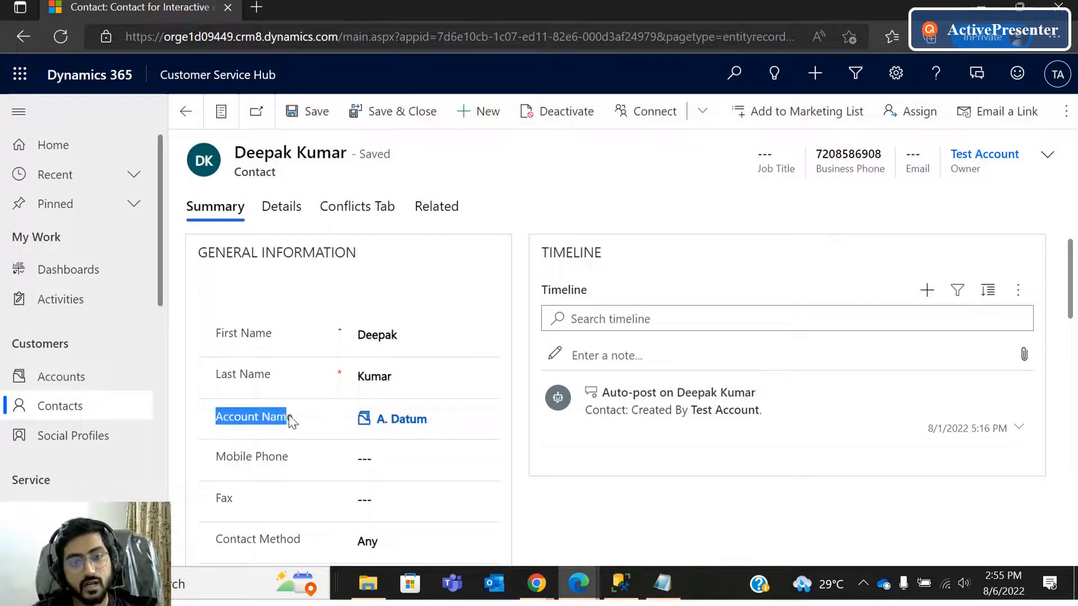
pyautogui.moveTo(247, 153); pyautogui.dragTo(326, 148)
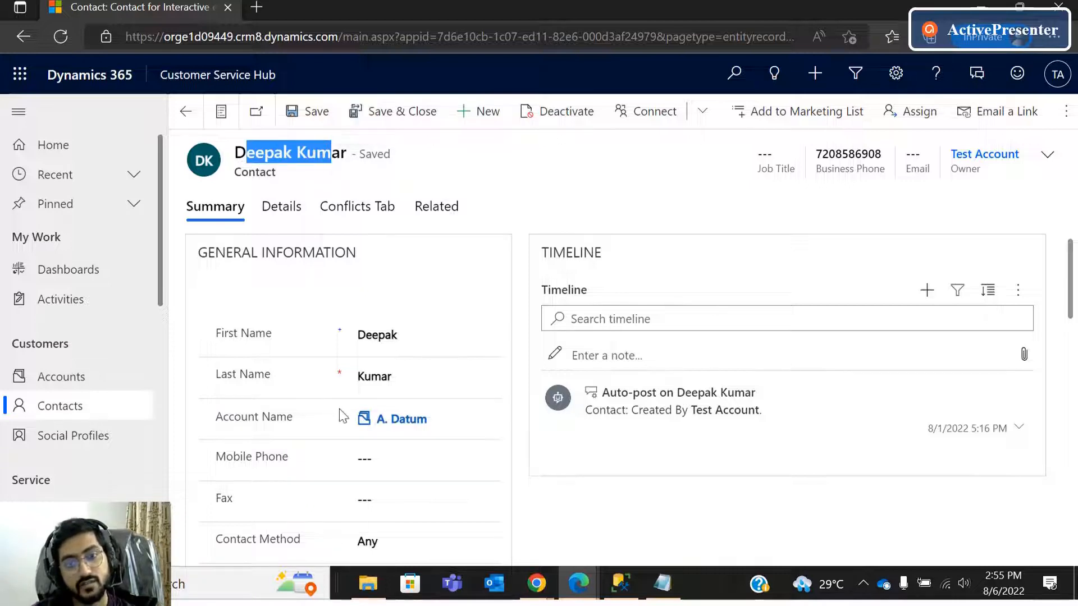
# View the linked A. Datum account record, and return to the contact to examine its Account Name lookup.
pyautogui.click(401, 419)
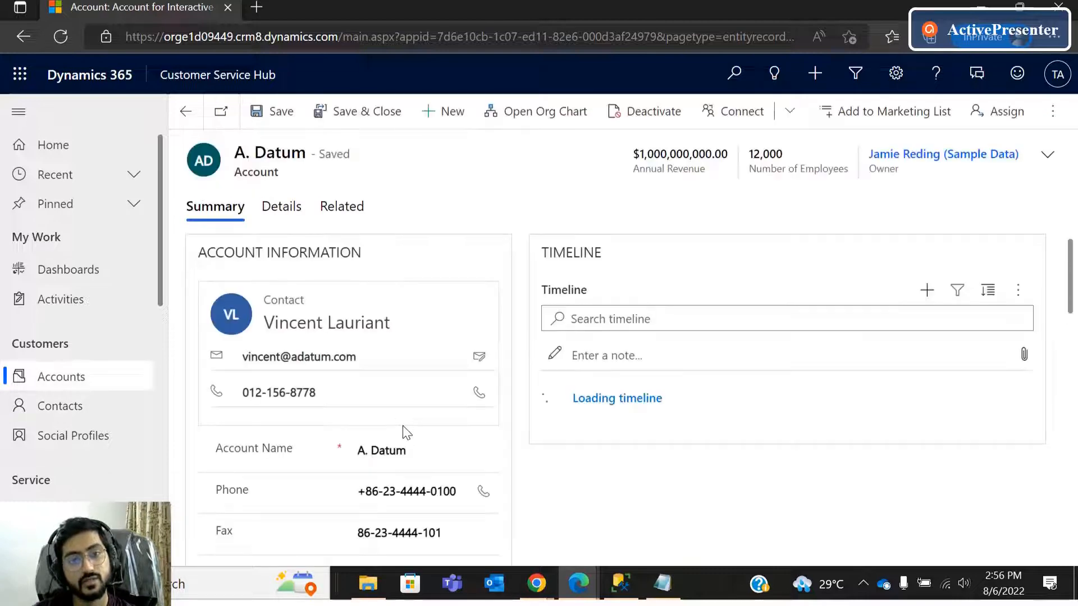
pyautogui.scroll(-2, 312, 452)
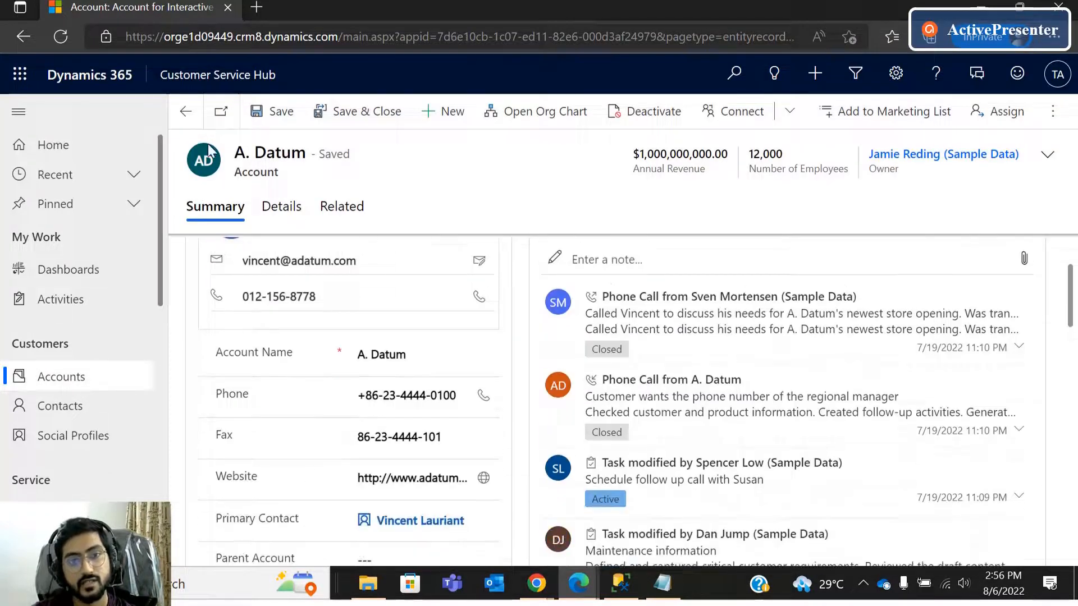
pyautogui.click(186, 112)
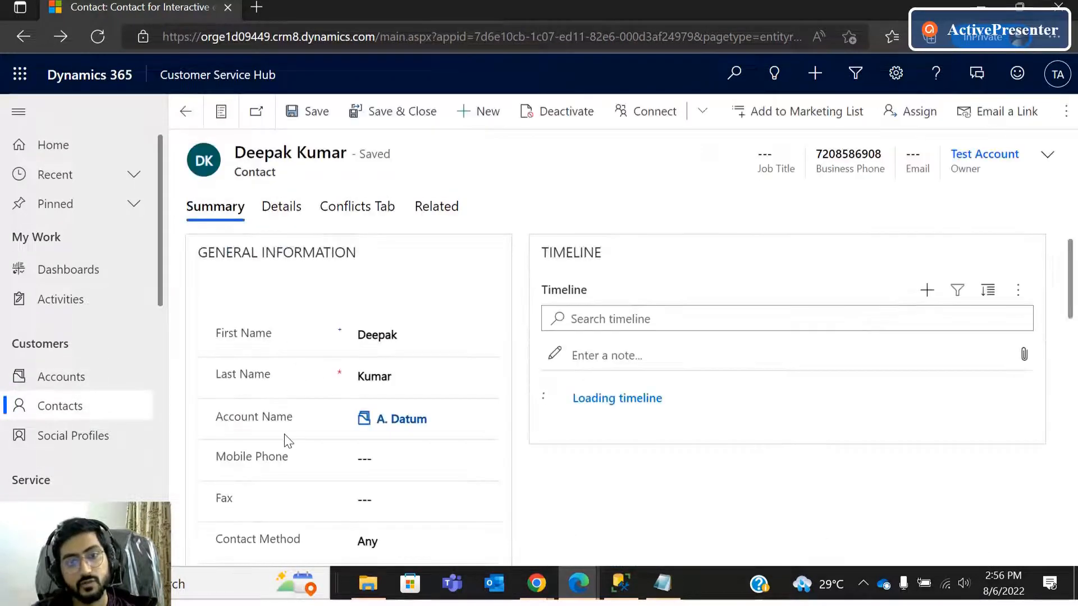
pyautogui.moveTo(296, 422); pyautogui.dragTo(219, 420)
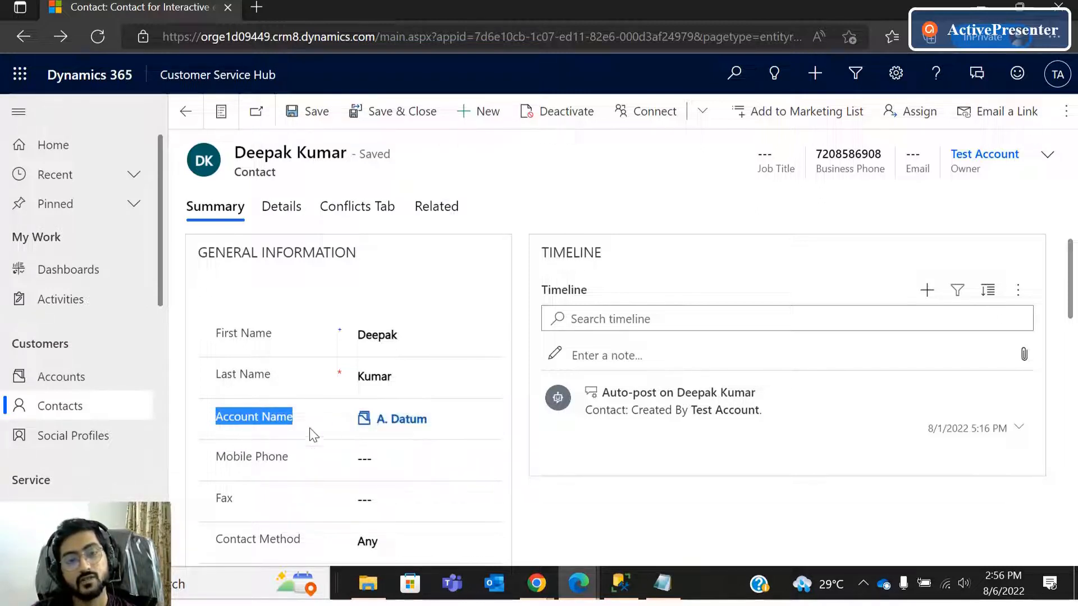
pyautogui.moveTo(286, 419); pyautogui.dragTo(204, 412)
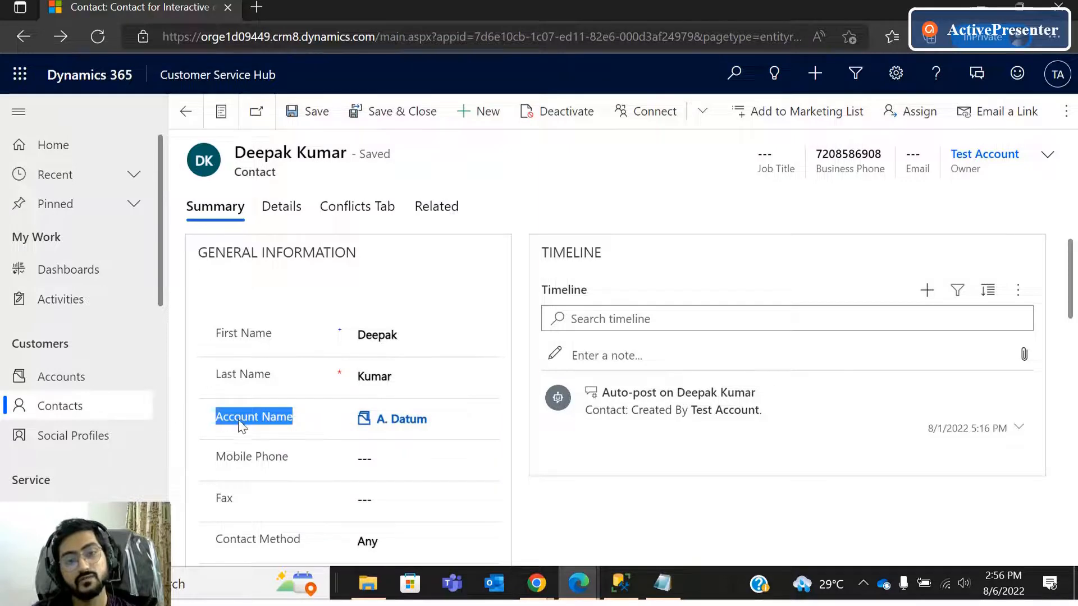
pyautogui.moveTo(295, 418); pyautogui.dragTo(216, 425)
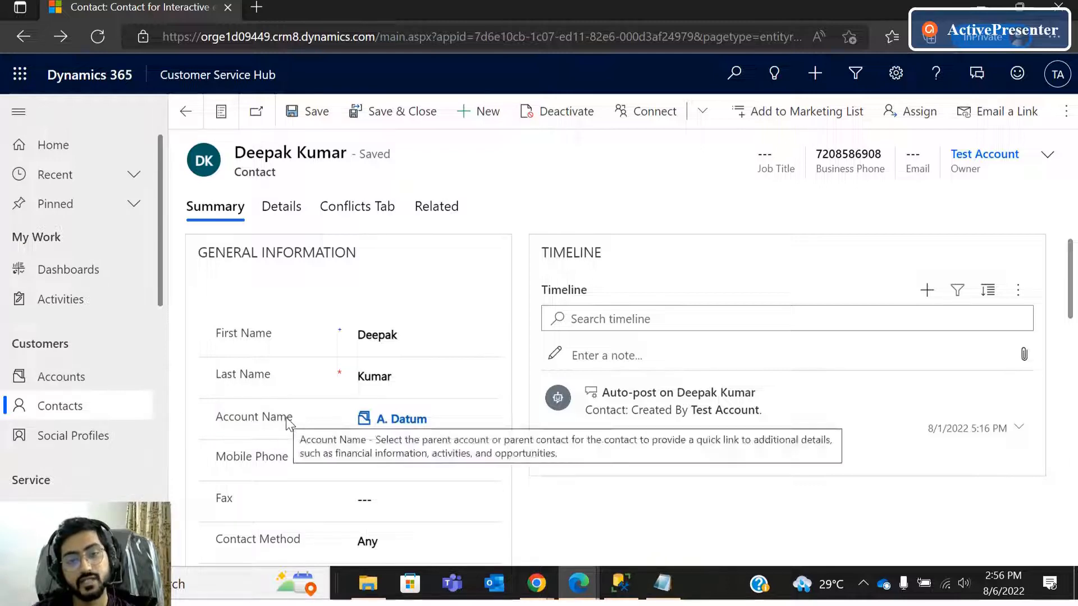
pyautogui.moveTo(293, 419); pyautogui.dragTo(220, 420)
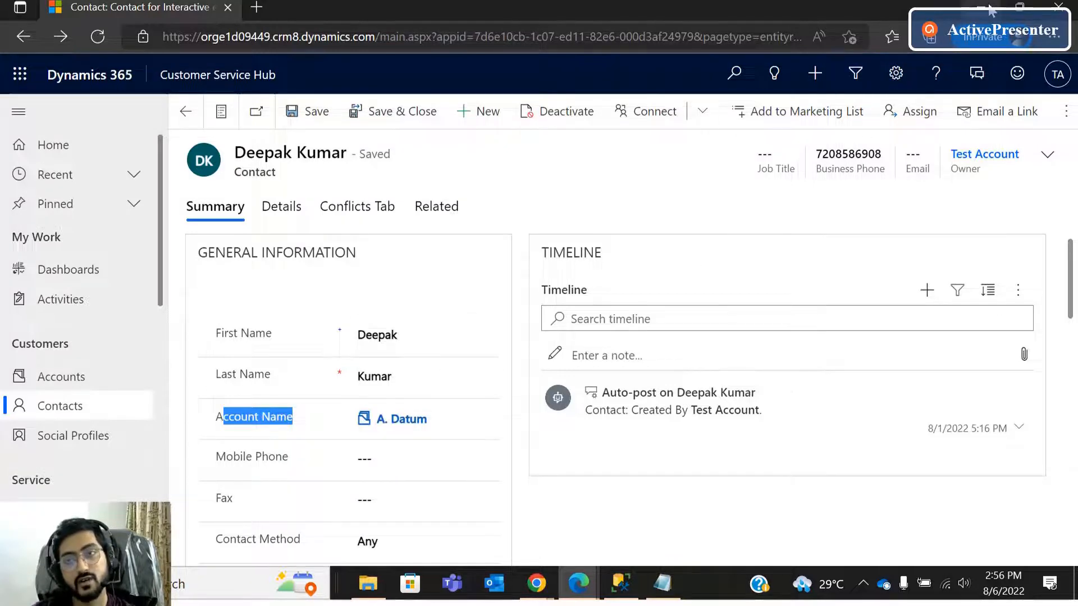
# Check the contact table's AccountID and AccountName columns in SQL Server Management Studio, and return to Azure Data Factory.
pyautogui.click(617, 582)
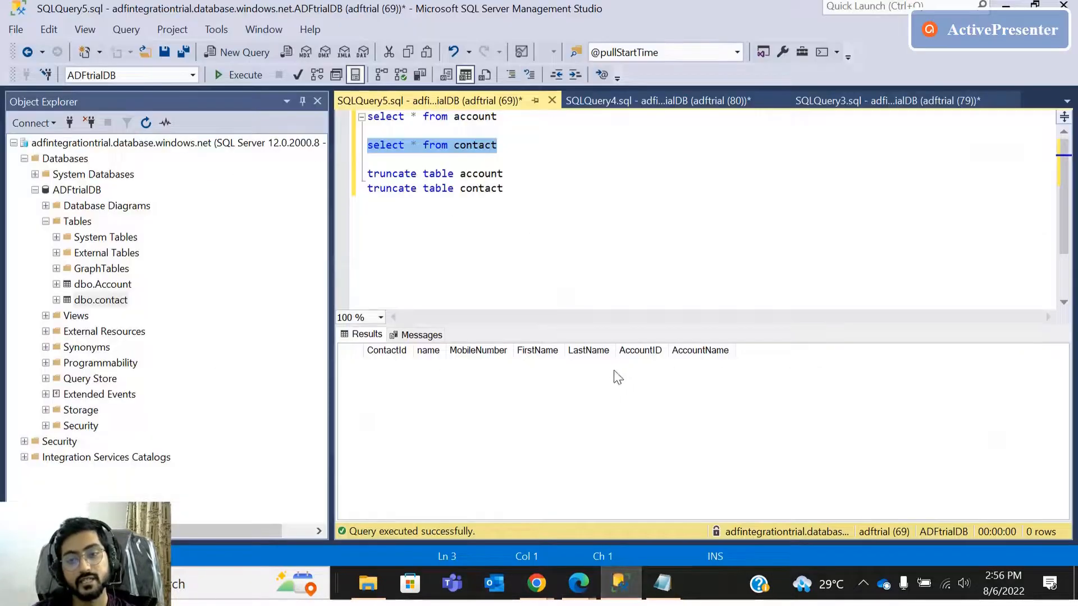
pyautogui.click(631, 354)
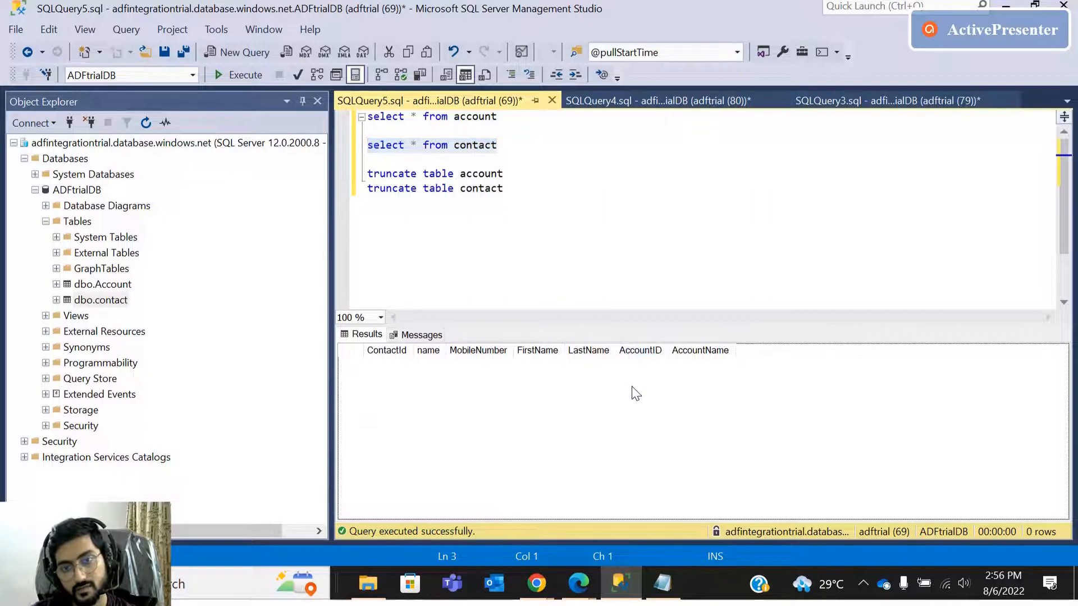
pyautogui.click(641, 354)
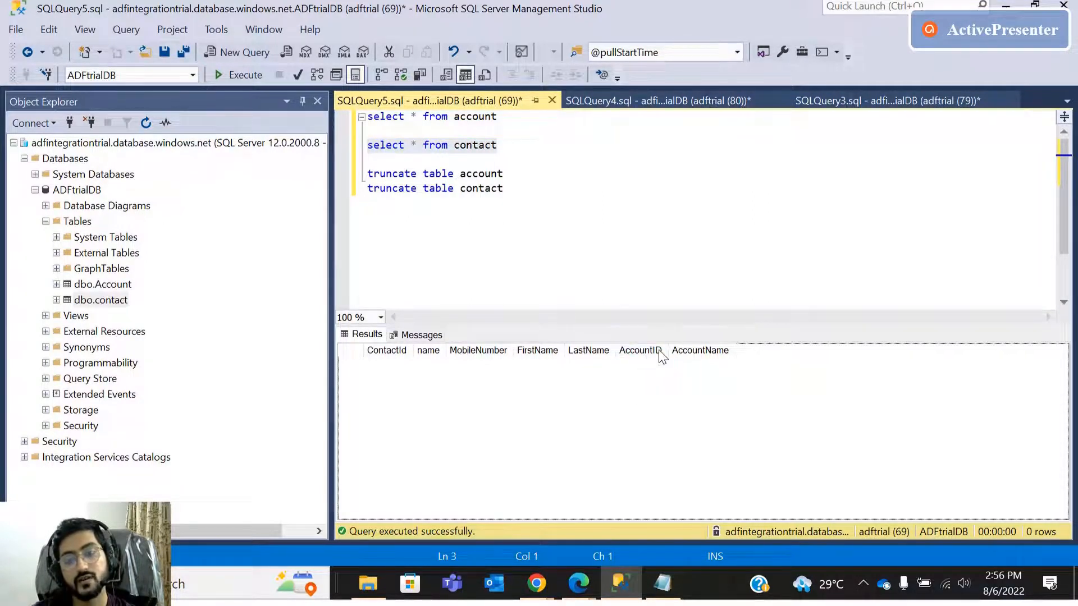
pyautogui.click(649, 352)
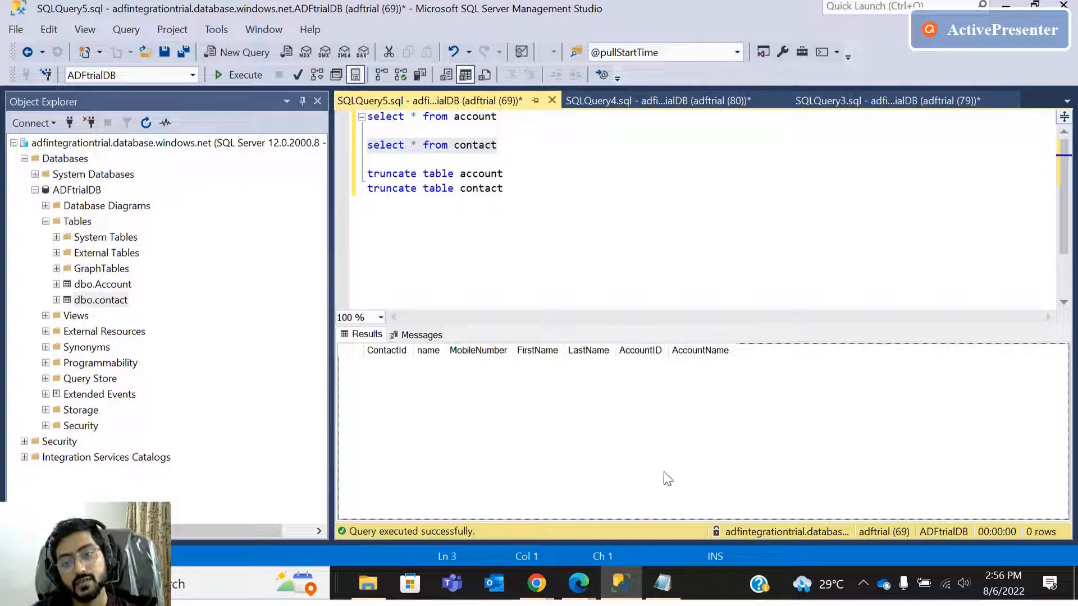
pyautogui.click(1005, 7)
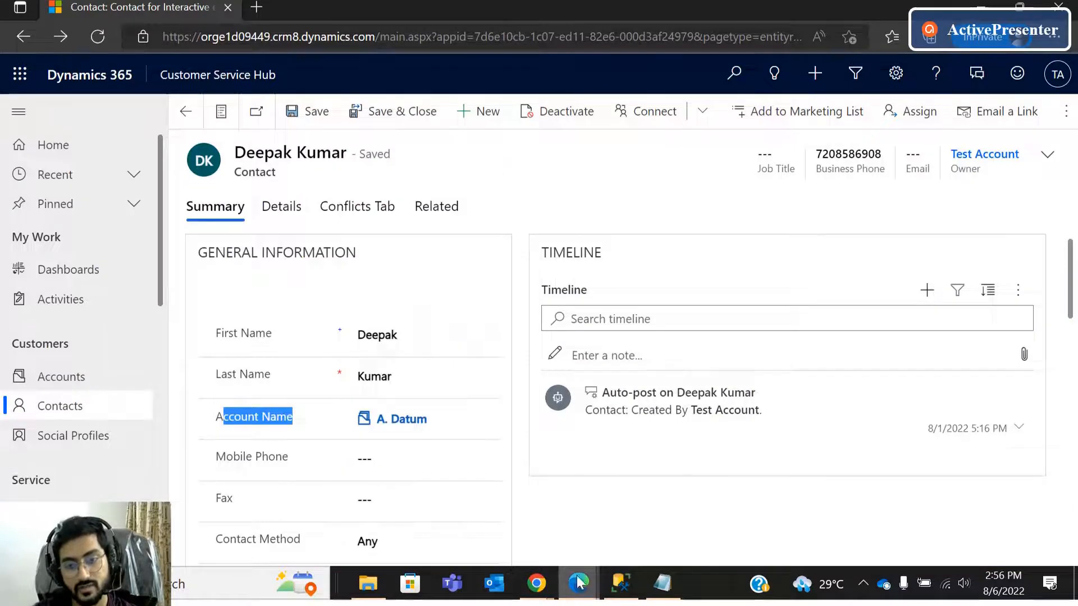
pyautogui.click(602, 578)
pyautogui.moveTo(536, 582)
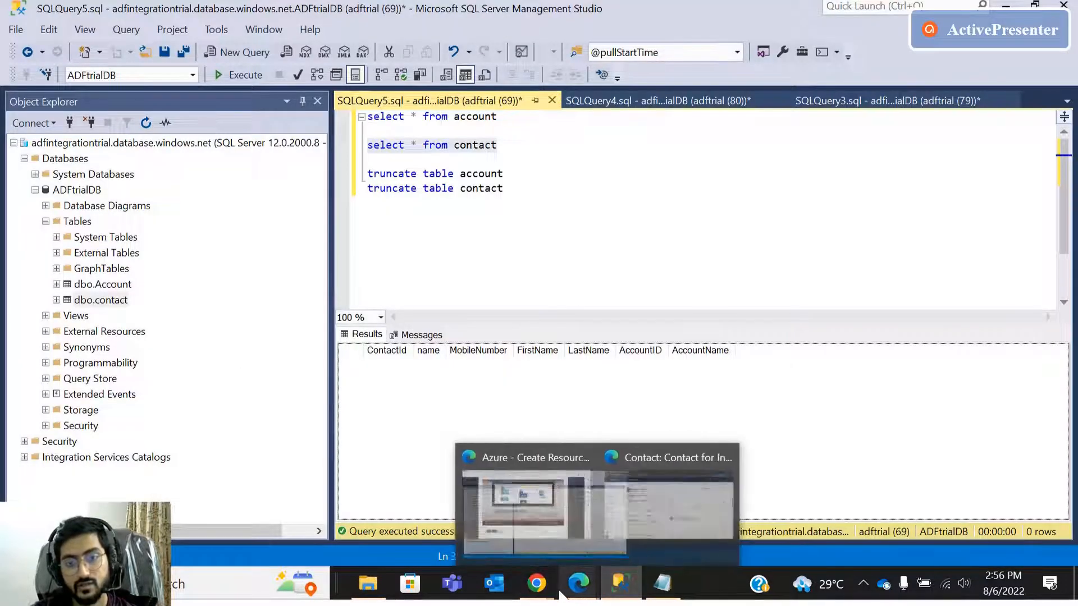
pyautogui.click(616, 526)
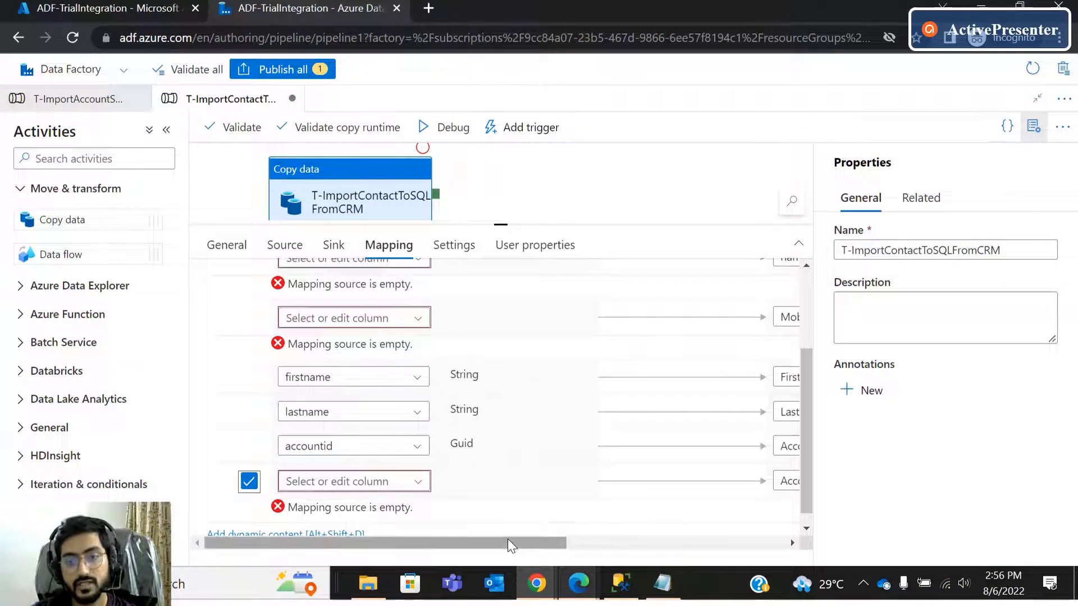
# Delete the selected AccountName row from the copy activity's column mapping.
pyautogui.moveTo(508, 542); pyautogui.dragTo(416, 537)
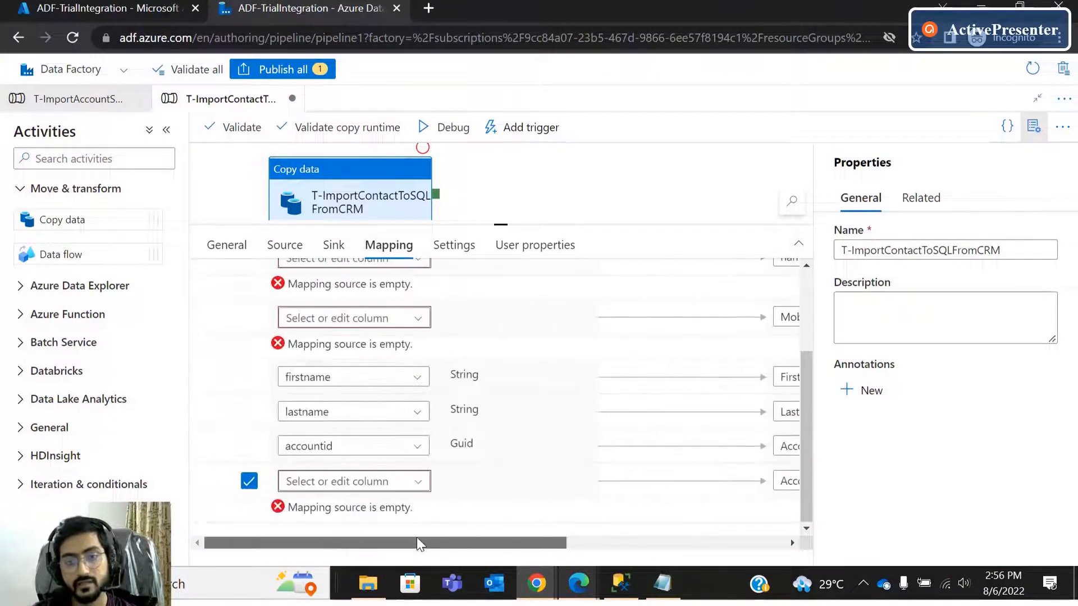
pyautogui.scroll(2, 522, 449)
pyautogui.scroll(1, 522, 449)
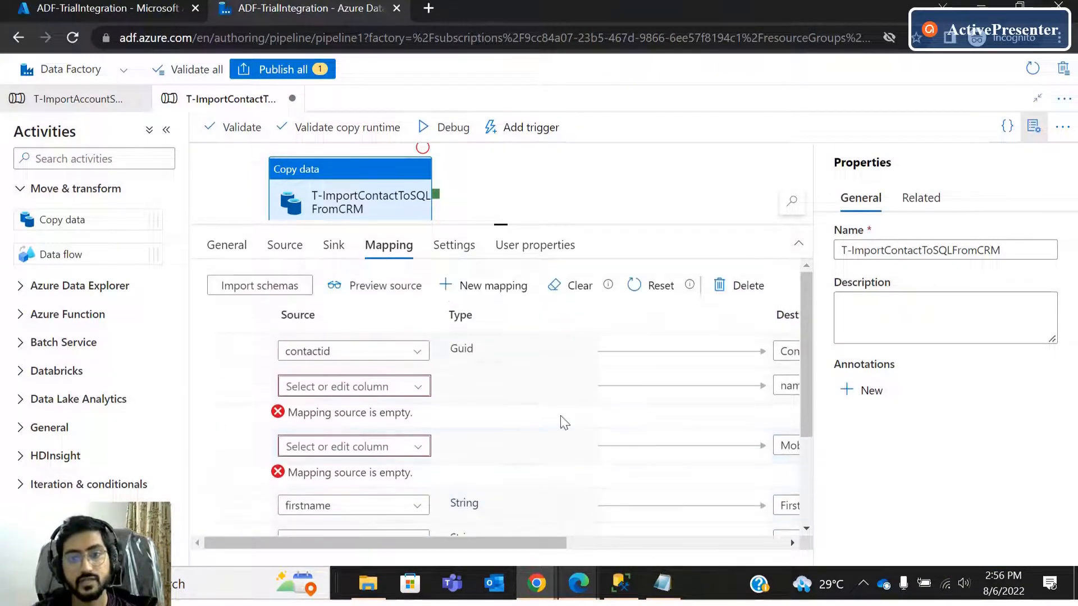
pyautogui.scroll(-3, 337, 477)
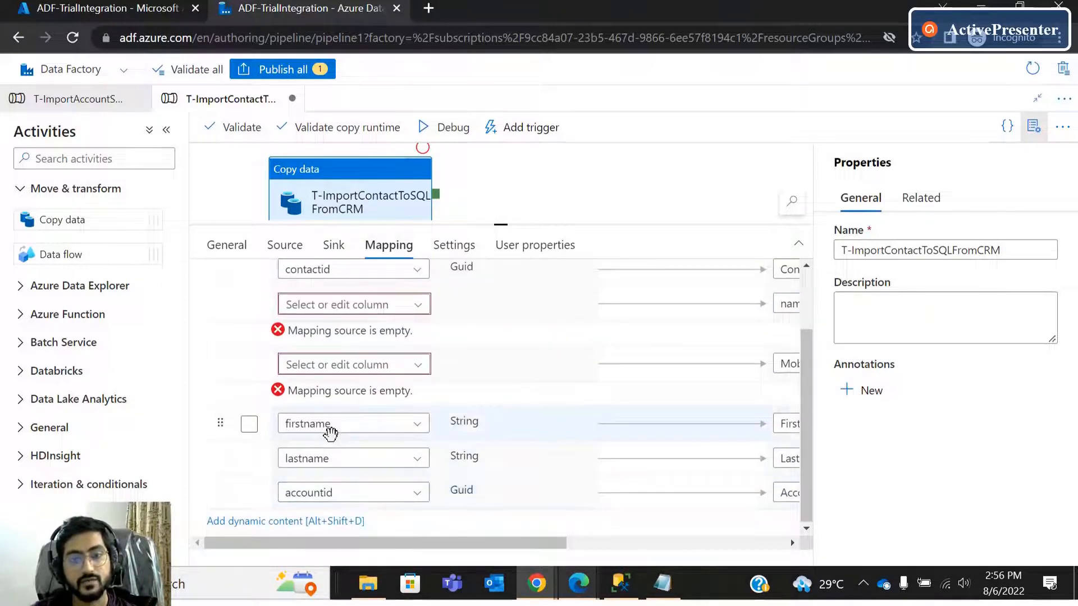
# Map the source column fullname to the destination column name in the copy activity's mapping.
pyautogui.moveTo(477, 540); pyautogui.dragTo(559, 554)
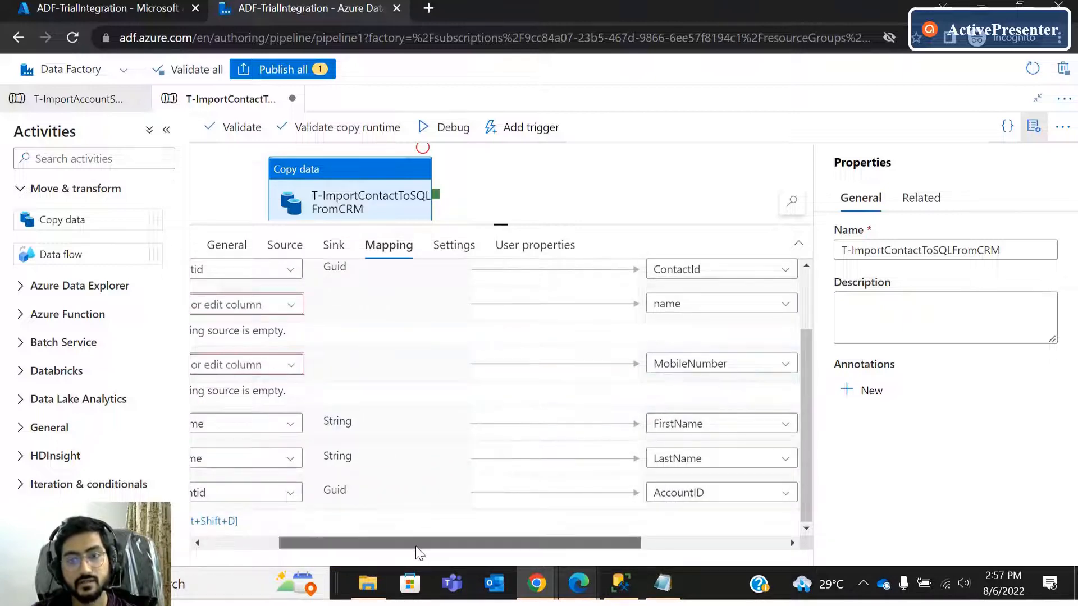
pyautogui.moveTo(418, 543); pyautogui.dragTo(350, 544)
pyautogui.click(325, 319)
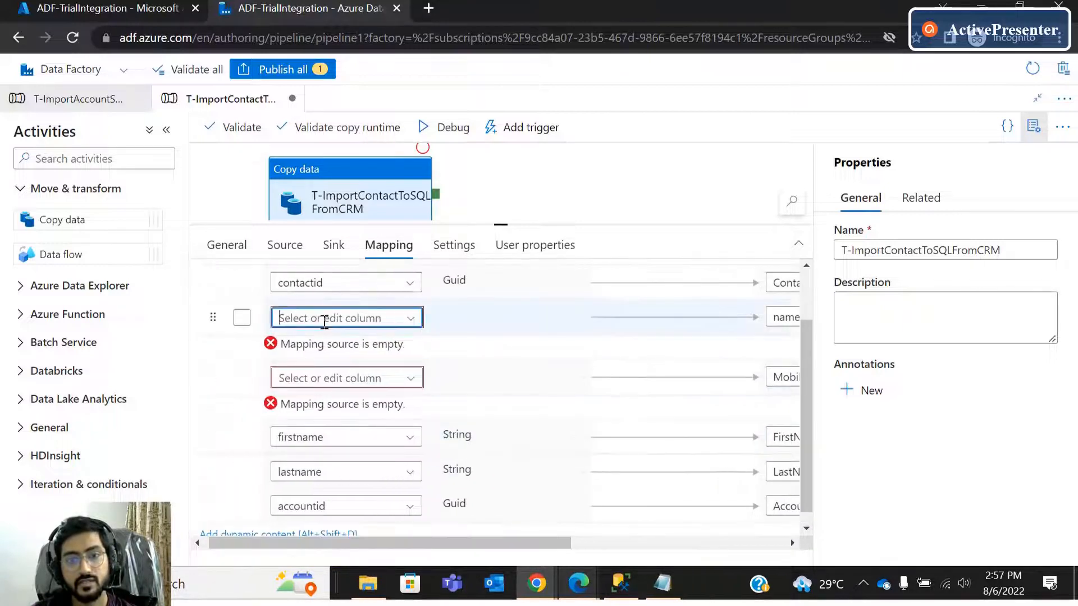
pyautogui.click(408, 326)
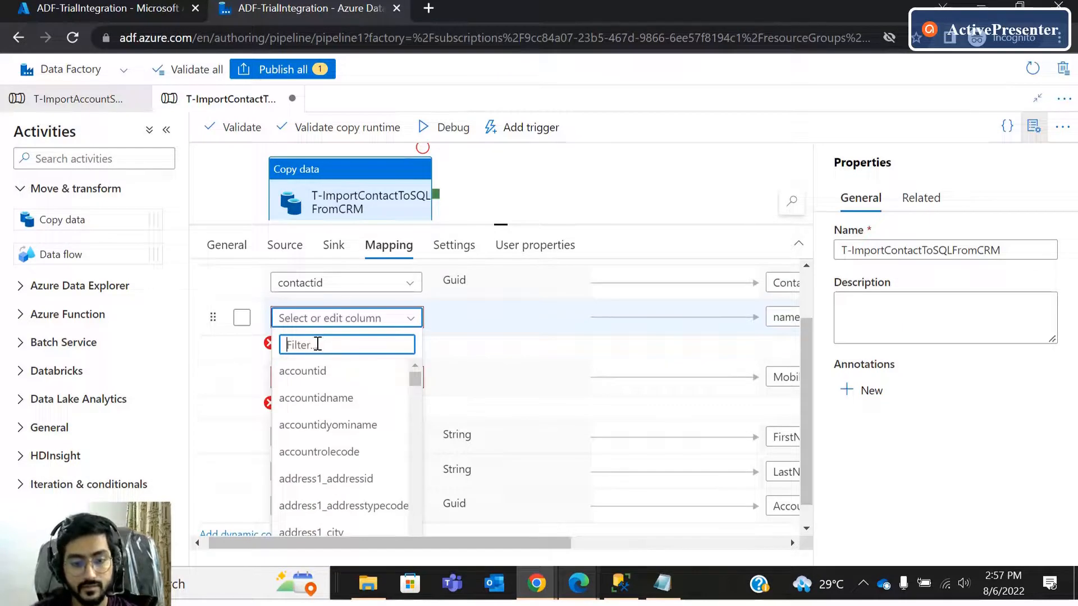
pyautogui.write('fullname')
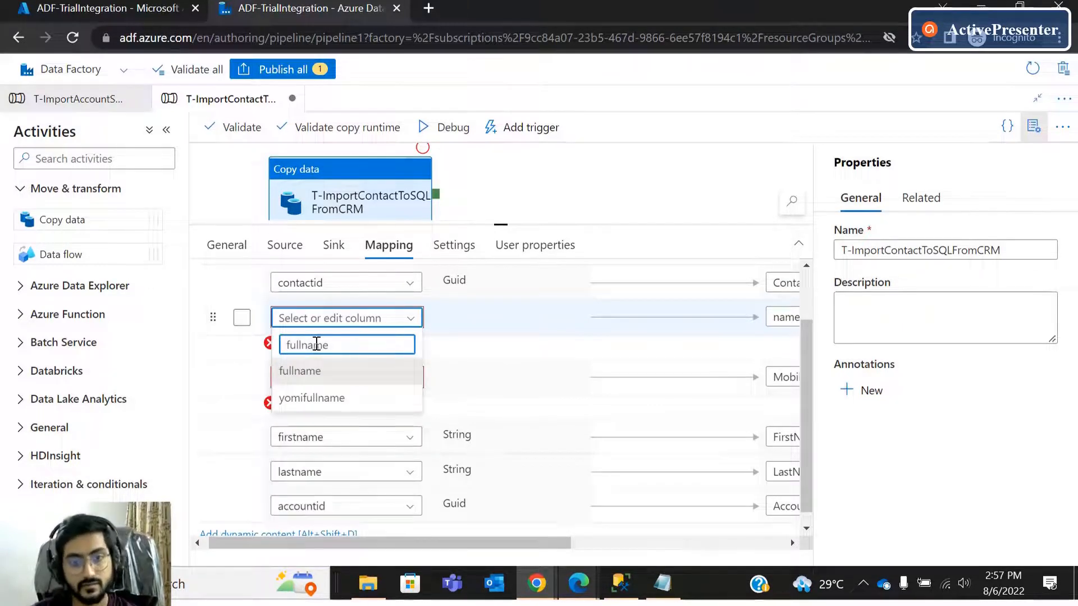
pyautogui.click(312, 372)
# Switch to Dynamics 365 to check the contact's full name in the record header, and return to Azure Data Factory.
pyautogui.moveTo(578, 584)
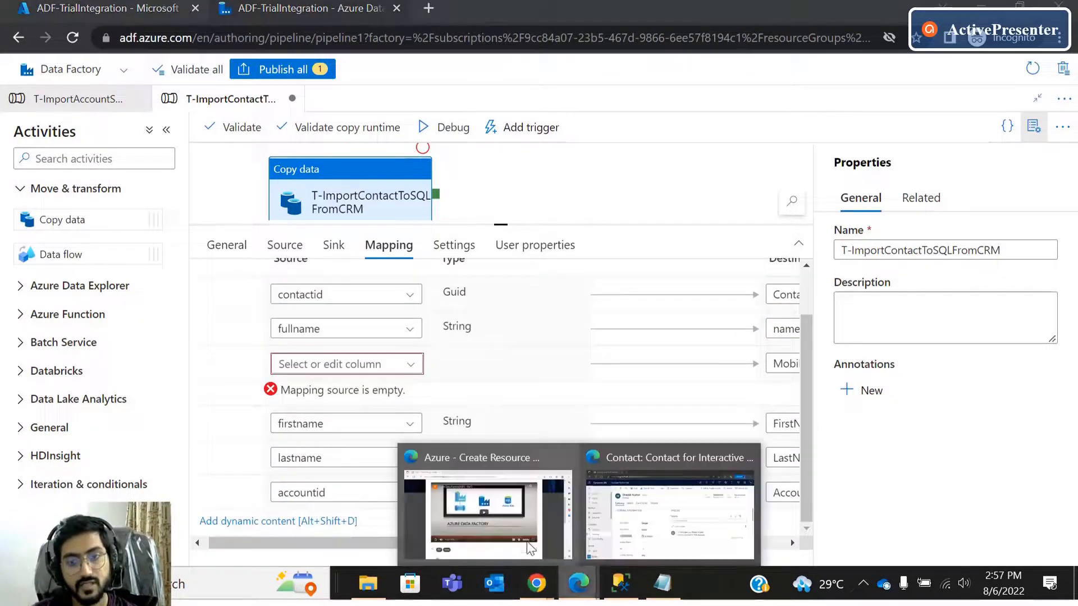
pyautogui.click(634, 492)
pyautogui.moveTo(234, 157); pyautogui.dragTo(340, 154)
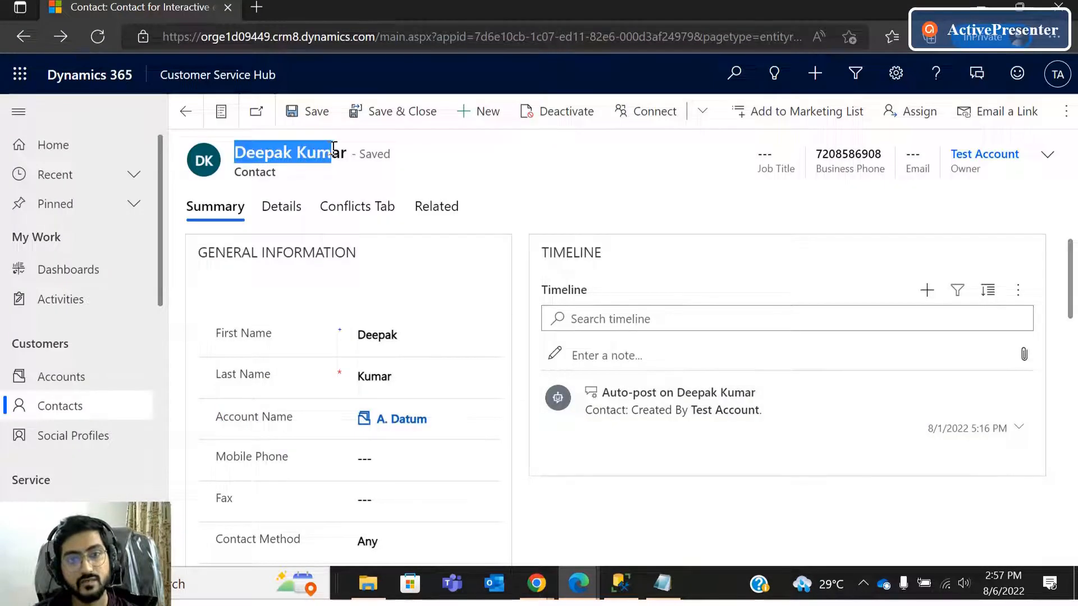
pyautogui.click(981, 5)
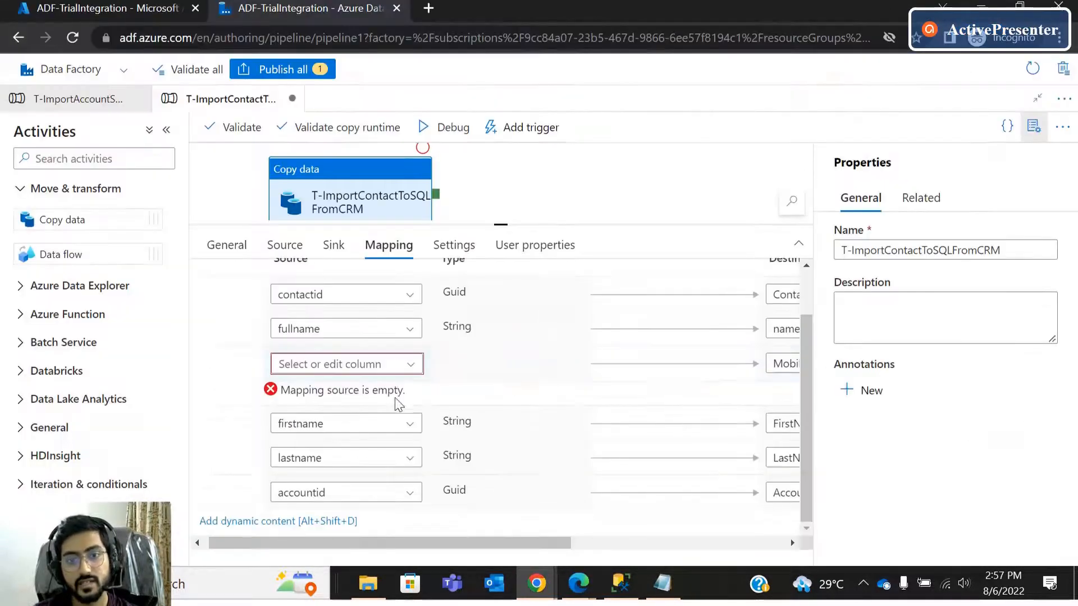
# Map the source column telephone1 to the destination column MobileNumber.
pyautogui.moveTo(498, 546); pyautogui.dragTo(462, 549)
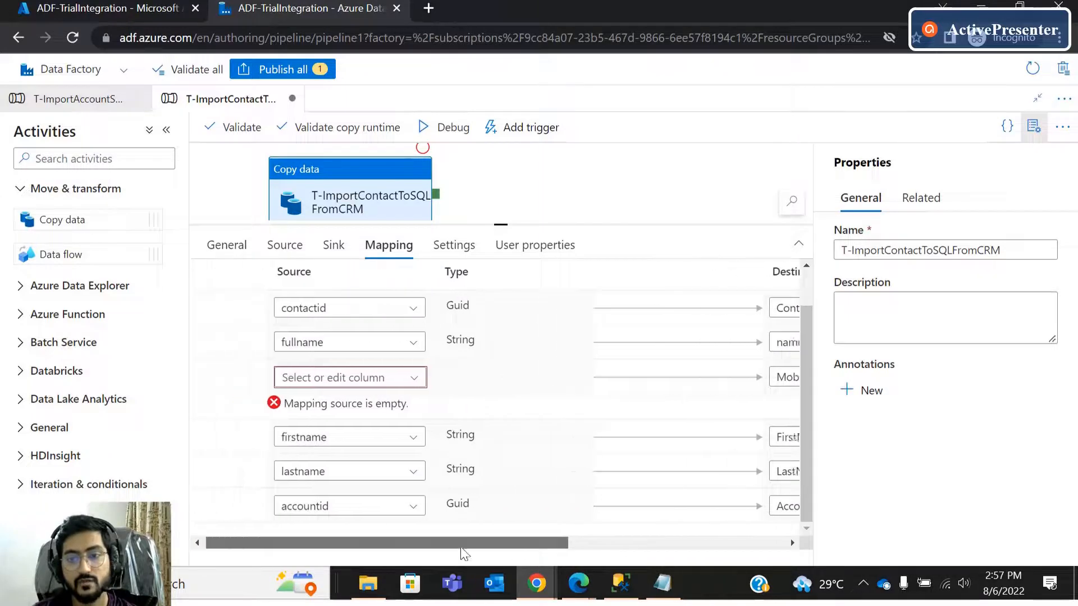
pyautogui.click(349, 375)
pyautogui.click(425, 384)
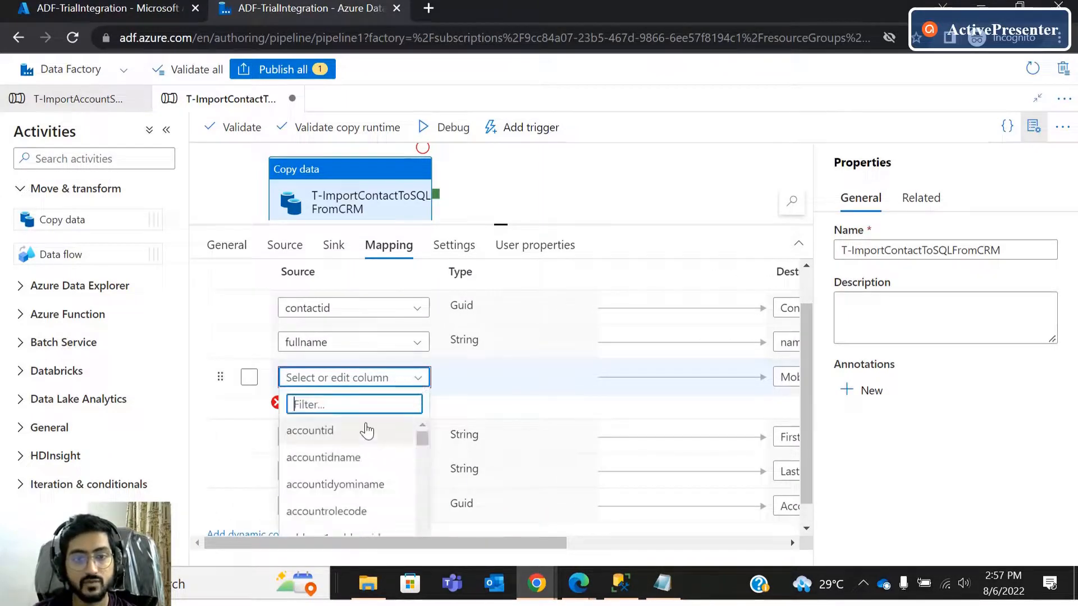
pyautogui.write('telep')
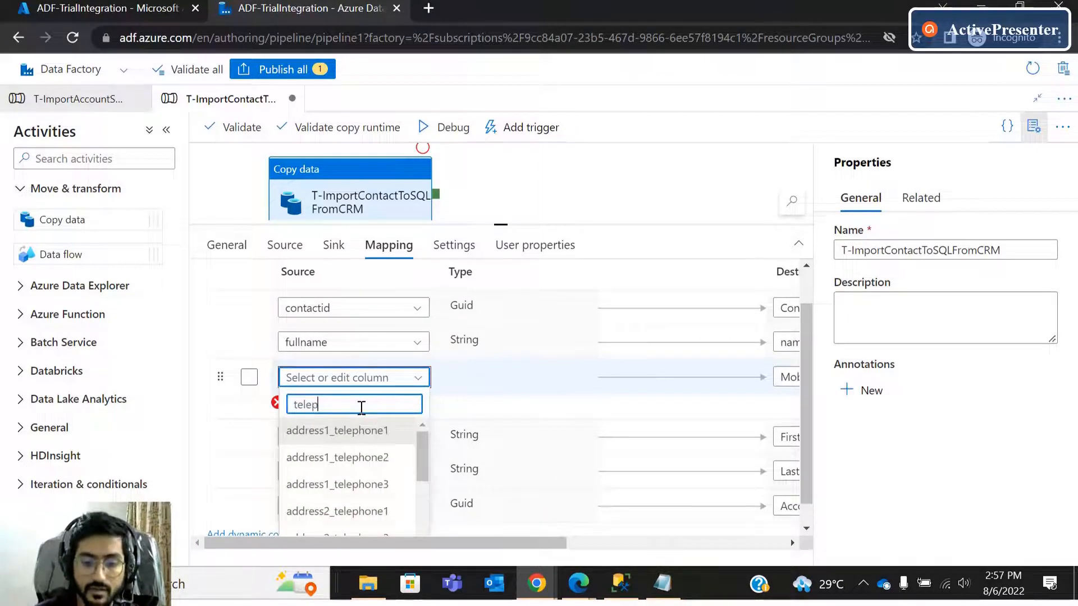
pyautogui.write('hone1')
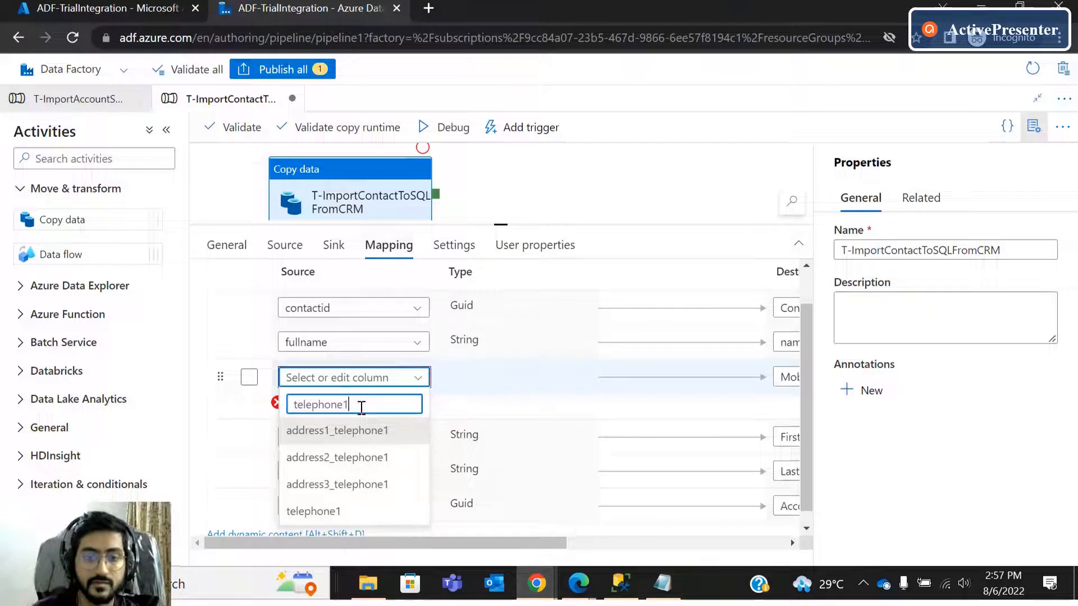
pyautogui.click(331, 513)
pyautogui.scroll(1, 399, 498)
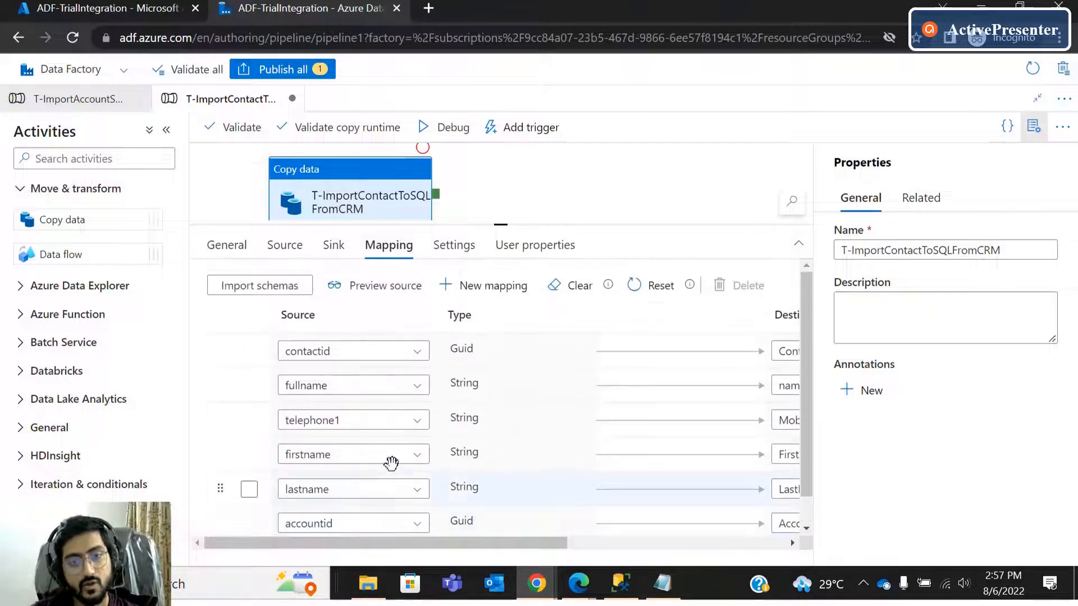
# Auto-generate the Source and Destination user properties for the contact copy activity.
pyautogui.click(457, 246)
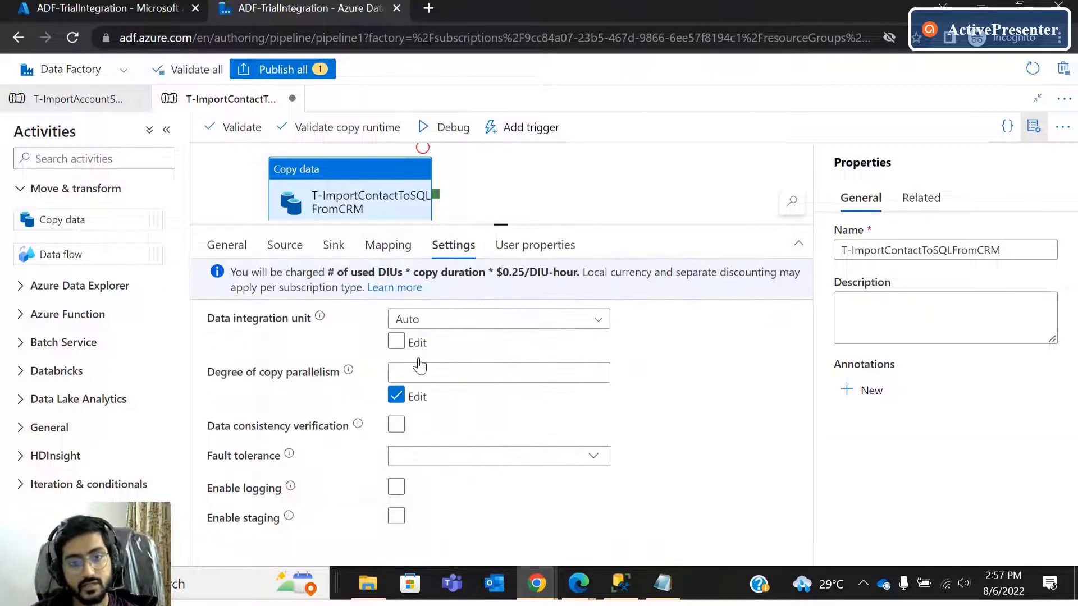
pyautogui.click(536, 245)
pyautogui.click(354, 300)
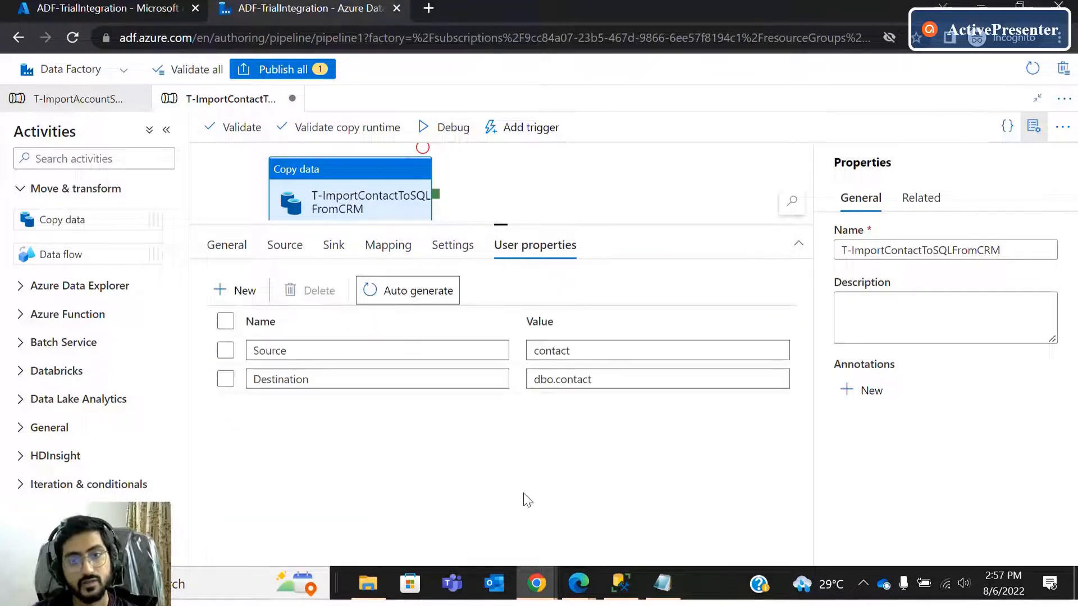
# Set the Source user property to "CRM - contact" and the Destination user property to "SQL - dbo.contact".
pyautogui.click(536, 355)
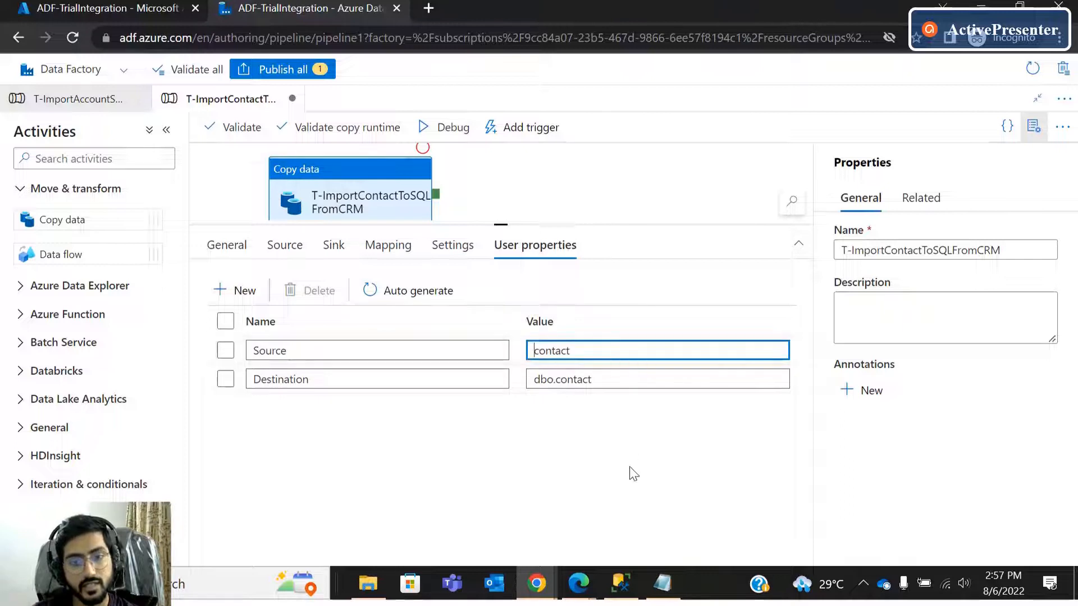
pyautogui.write('SQ')
pyautogui.press('BackSpace')
pyautogui.press('BackSpace')
pyautogui.write('CRM -')
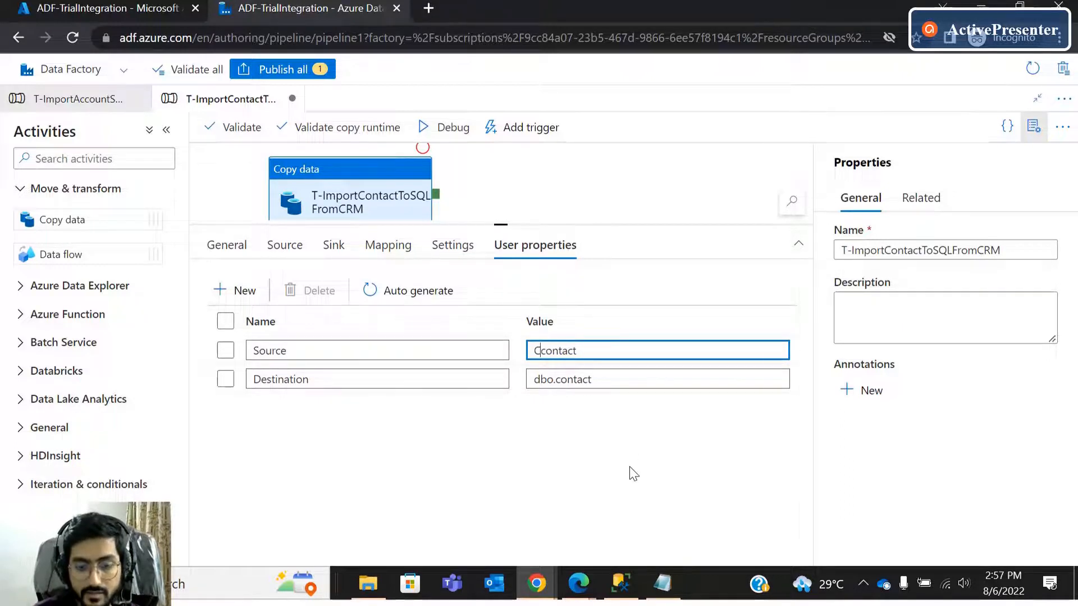
pyautogui.click(534, 379)
pyautogui.write('SQL -')
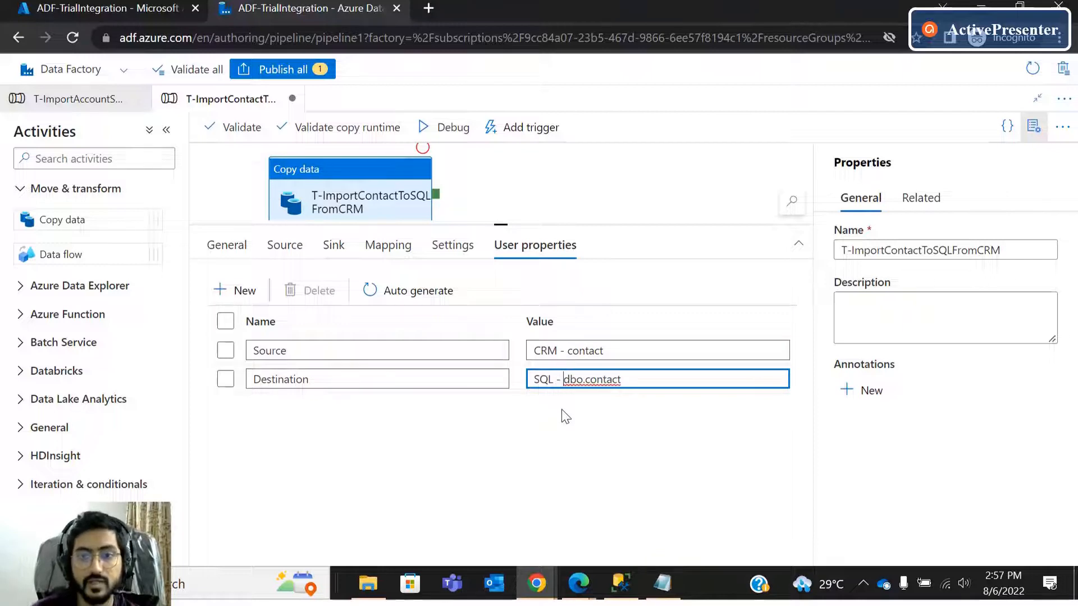
pyautogui.click(564, 429)
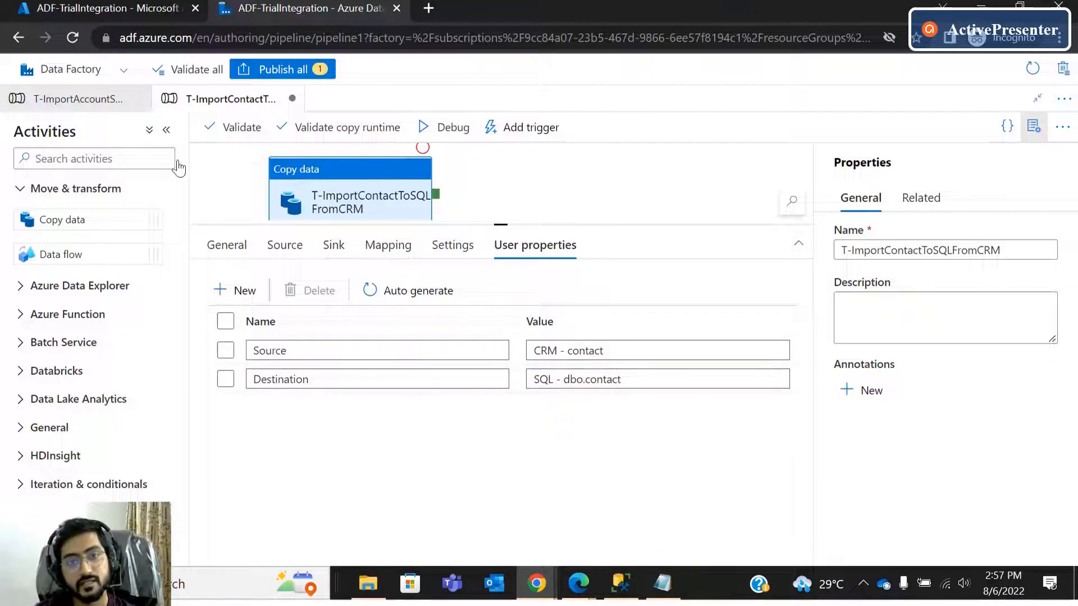
# Publish the pending T-ImportContactToSQLFromCRM pipeline, and enlarge the pipeline canvas area.
pyautogui.click(283, 70)
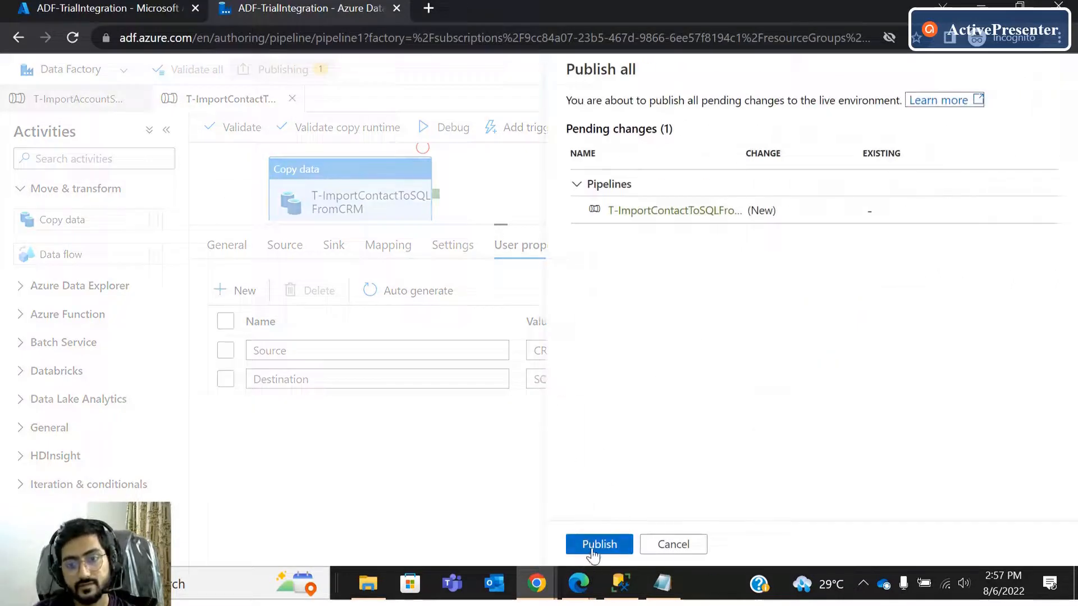
pyautogui.click(596, 543)
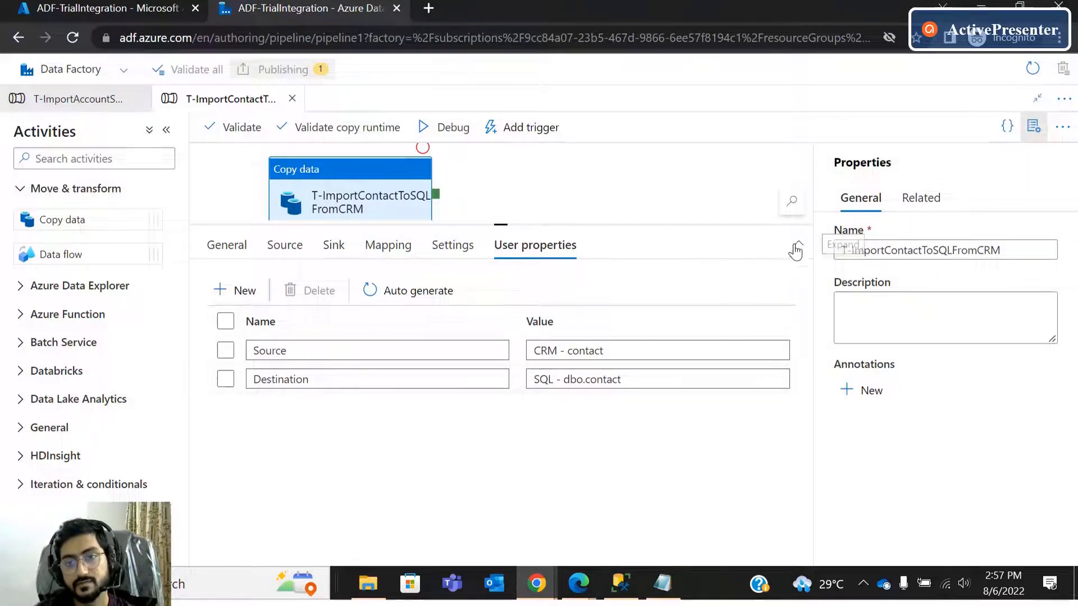
pyautogui.moveTo(793, 224); pyautogui.dragTo(807, 395)
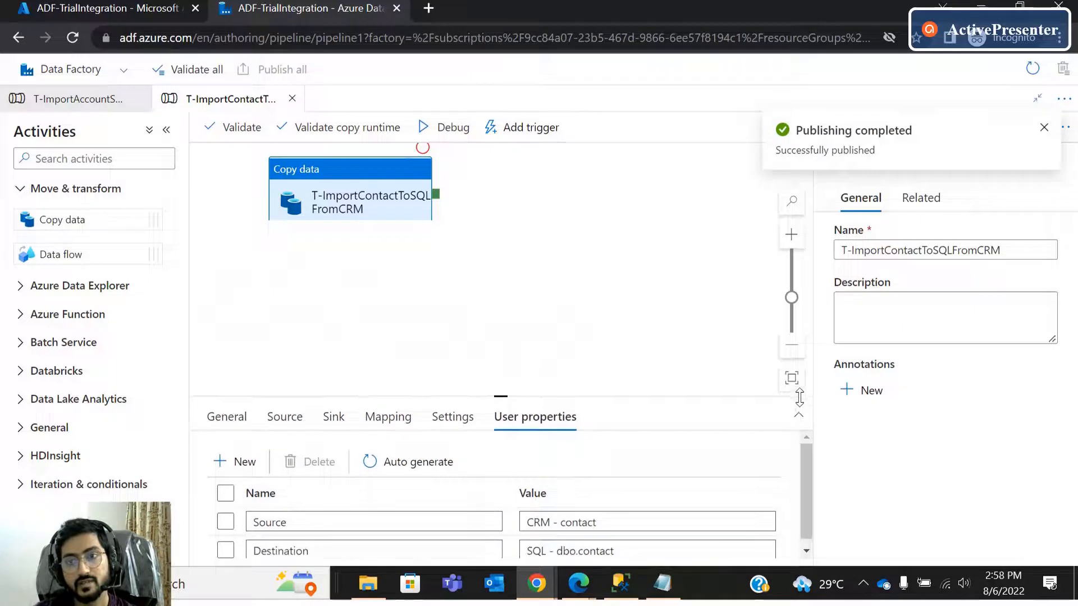
# Trigger an immediate run of the published T-ImportContactToSQLFromCRM pipeline.
pyautogui.click(521, 127)
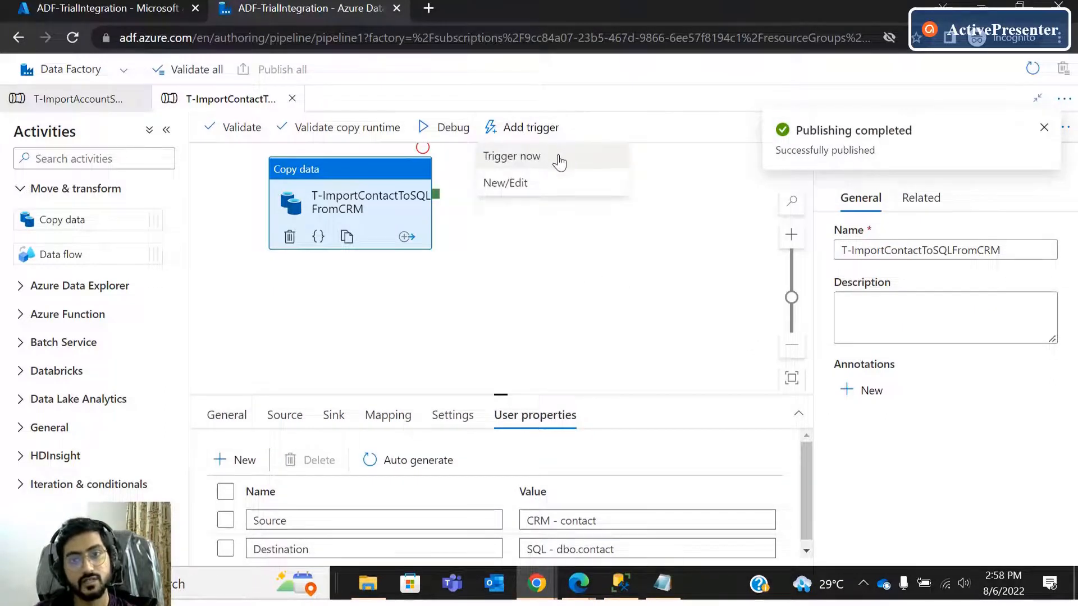
pyautogui.click(553, 158)
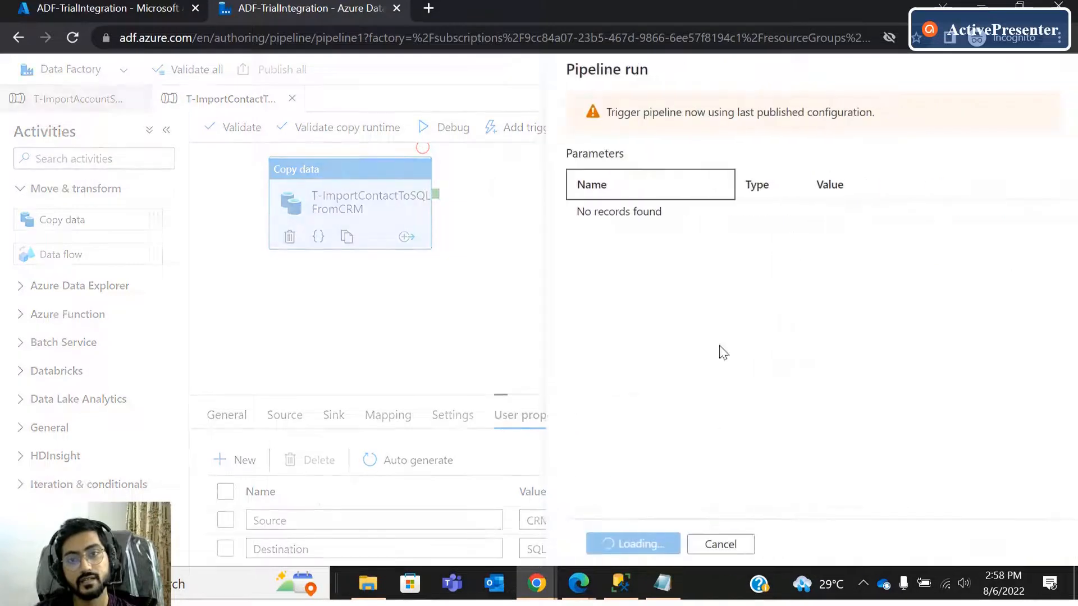
pyautogui.click(633, 543)
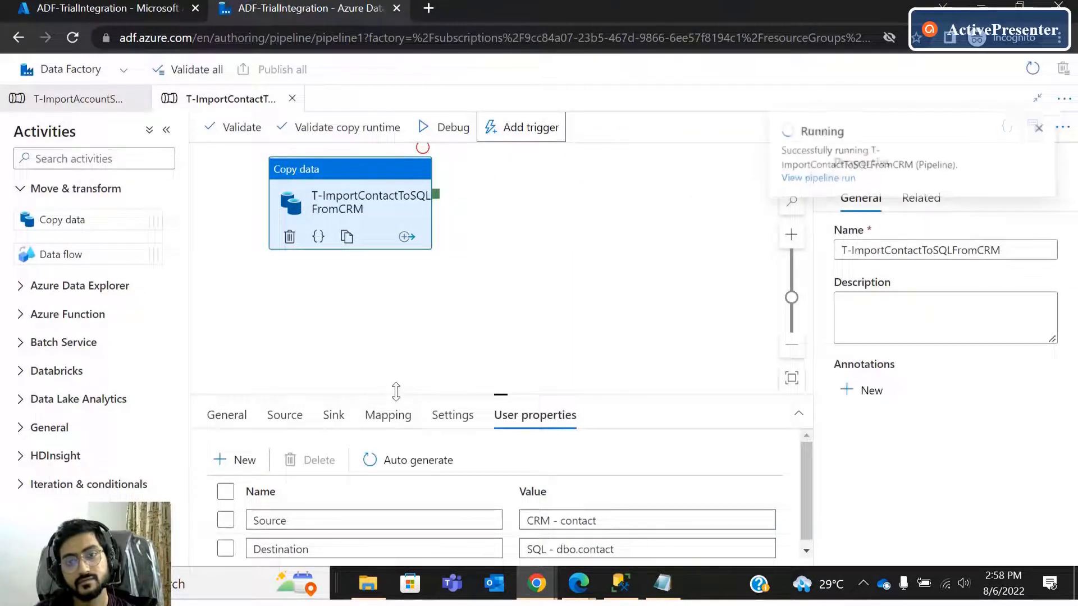
# Switch to SQL Server Management Studio to look at the contact table query, and return to Azure Data Factory.
pyautogui.click(618, 581)
pyautogui.click(617, 580)
pyautogui.click(617, 584)
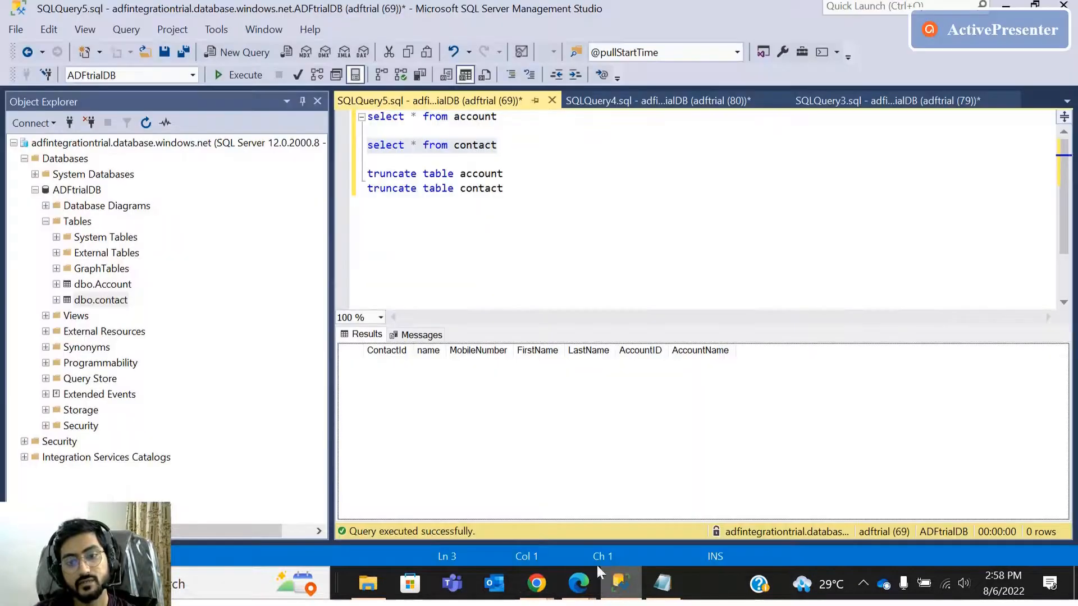
pyautogui.click(1006, 5)
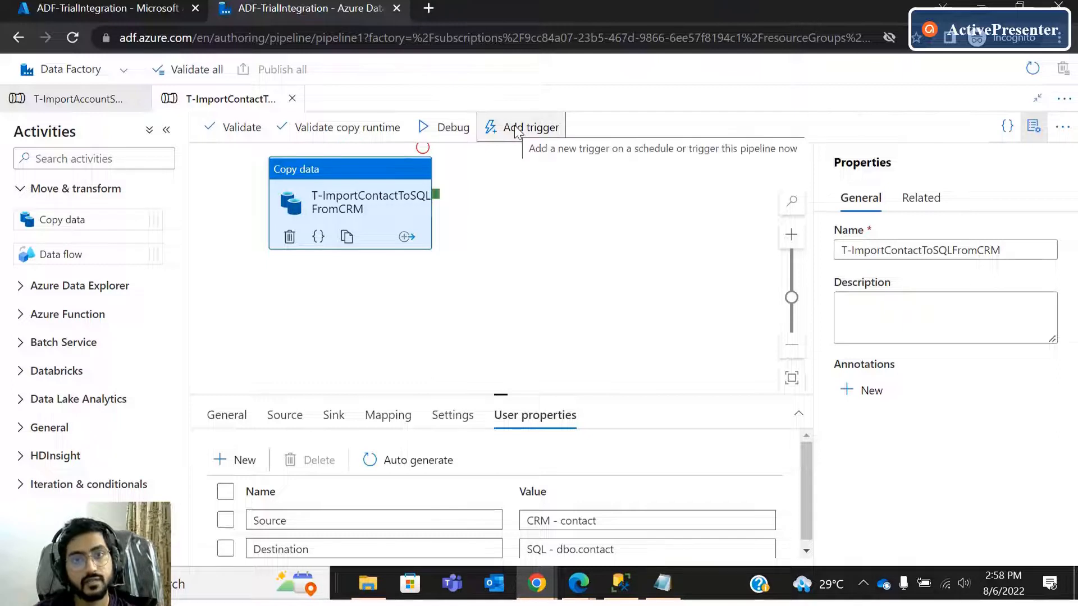
pyautogui.scroll(-1, 561, 386)
pyautogui.scroll(2, 564, 388)
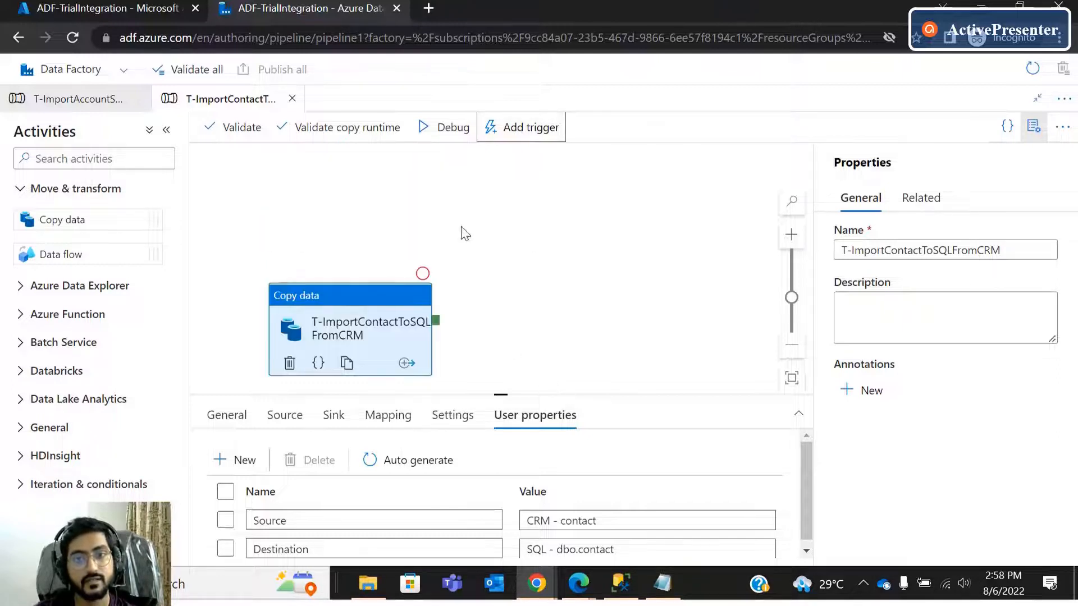
pyautogui.scroll(-1, 809, 465)
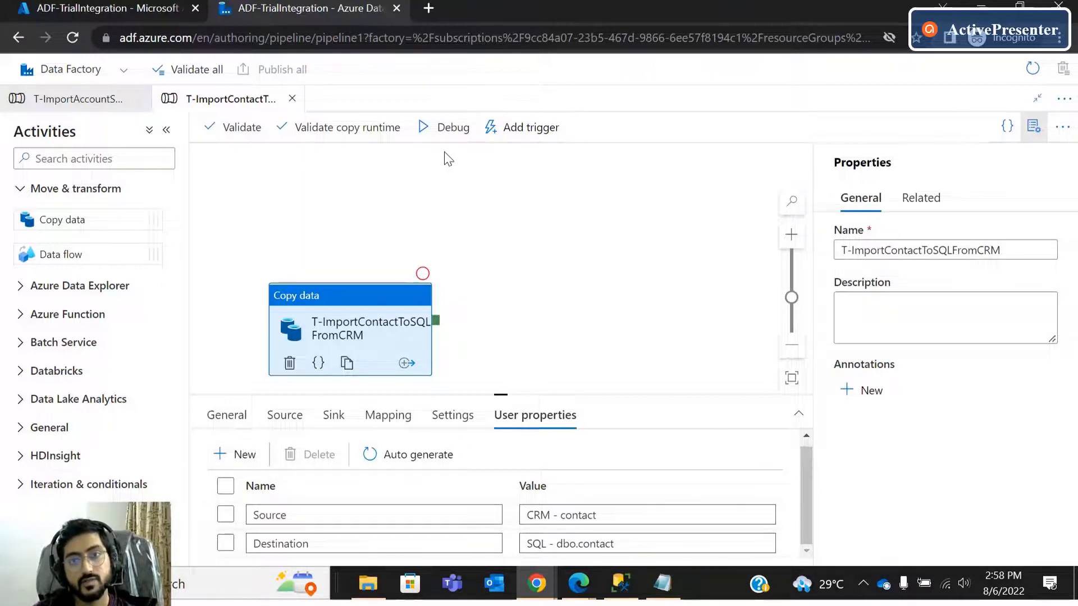
pyautogui.scroll(-2, 366, 191)
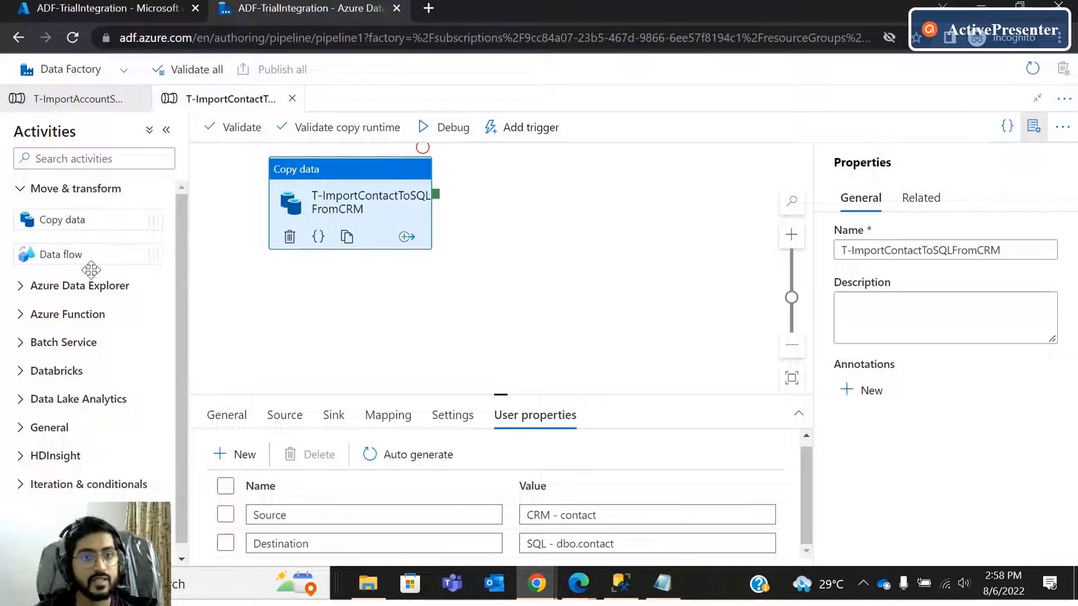
# Close the contact and account import pipelines, and open the pipeline runs monitoring view.
pyautogui.click(292, 100)
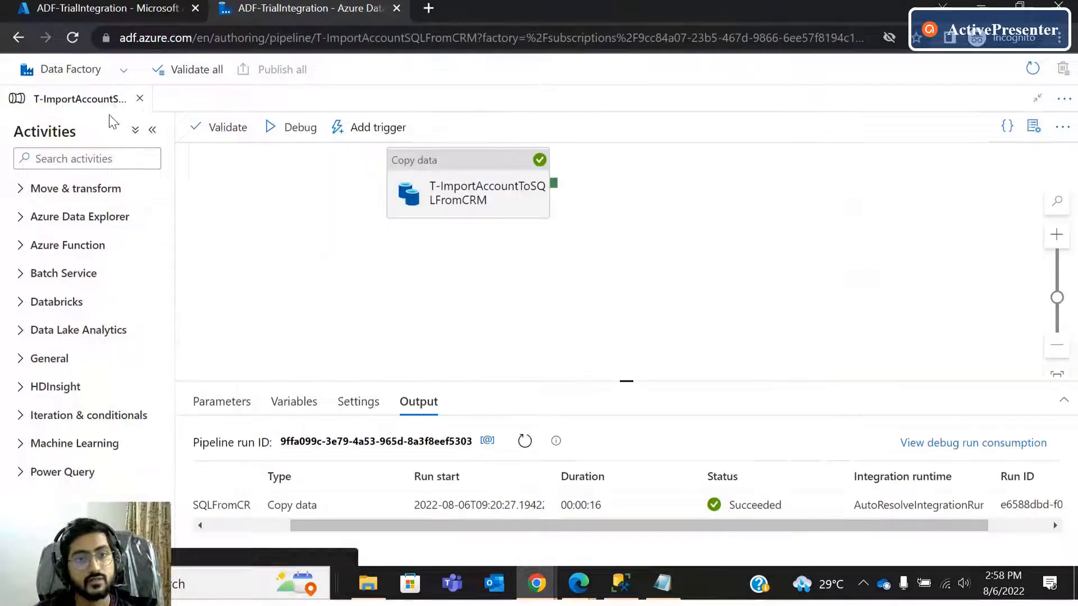
pyautogui.click(140, 100)
pyautogui.click(20, 240)
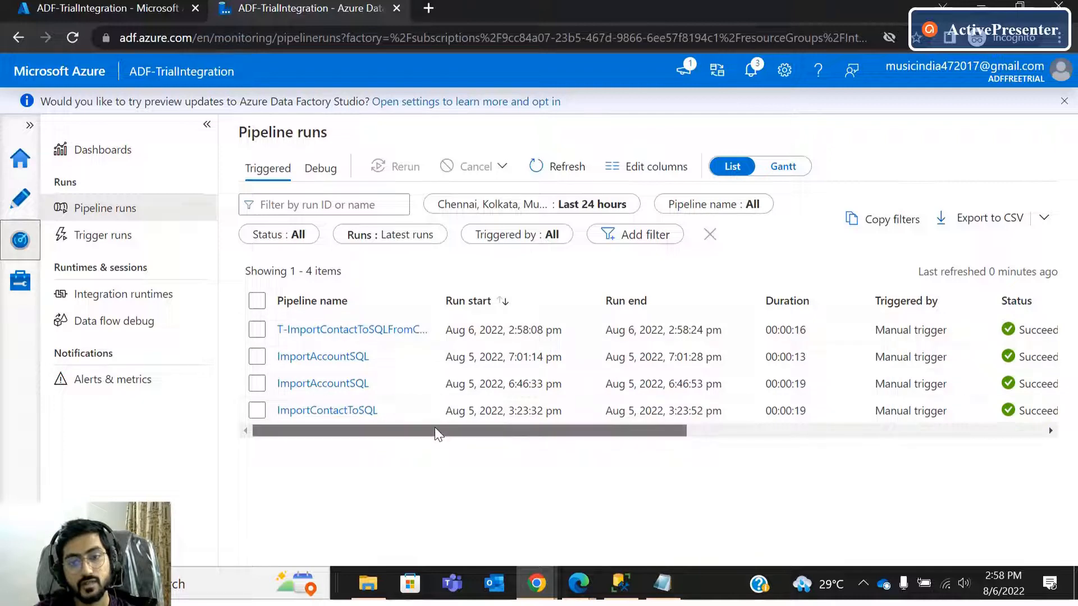
# Examine the status and details of the triggered pipeline runs, and open the activity runs of the T-ImportContactToSQLFromCRM run.
pyautogui.moveTo(436, 433)
pyautogui.mouseDown()
pyautogui.moveTo(882, 447)
pyautogui.moveTo(511, 440)
pyautogui.moveTo(850, 416)
pyautogui.mouseUp()
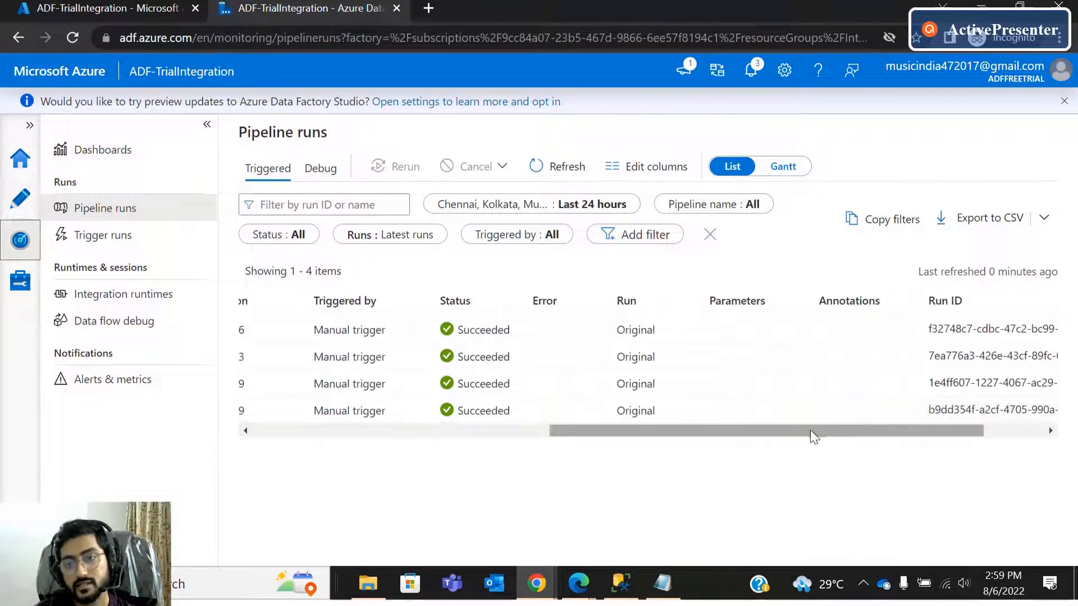
pyautogui.moveTo(784, 432); pyautogui.dragTo(949, 427)
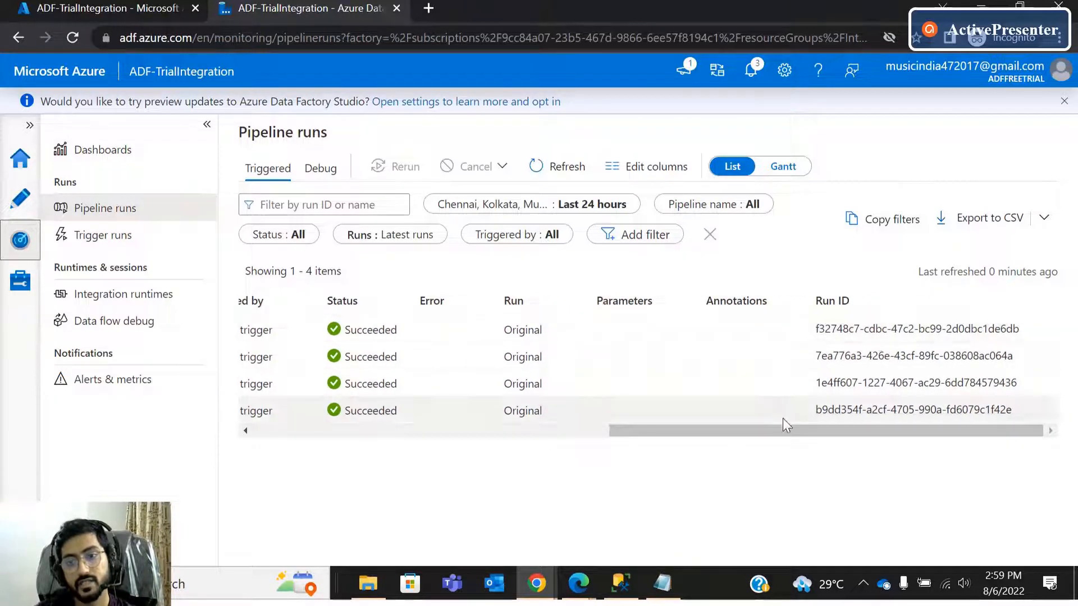
pyautogui.moveTo(765, 444); pyautogui.dragTo(315, 432)
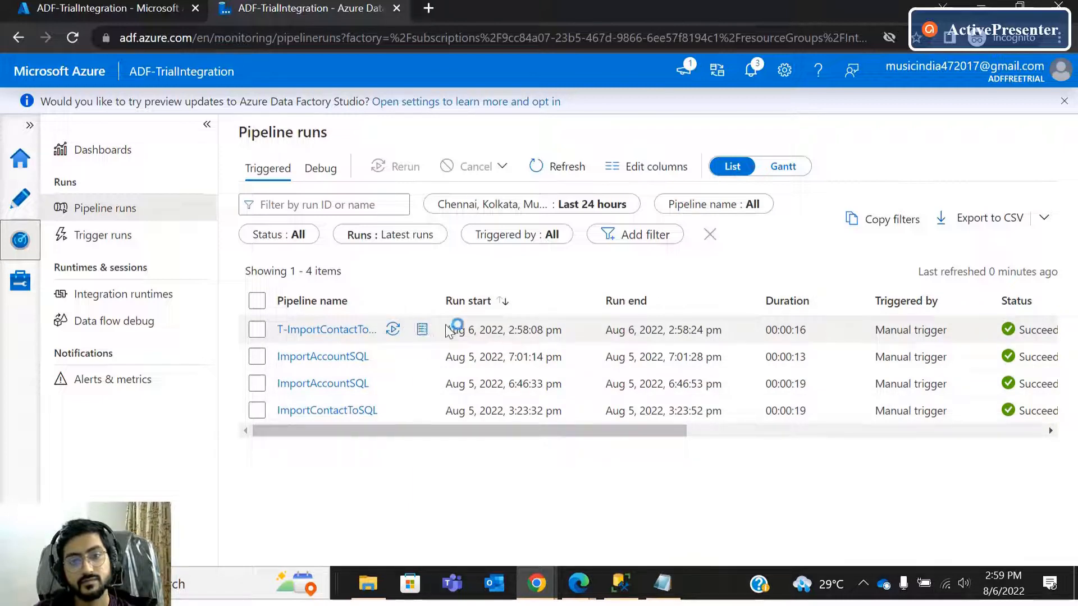
pyautogui.click(362, 335)
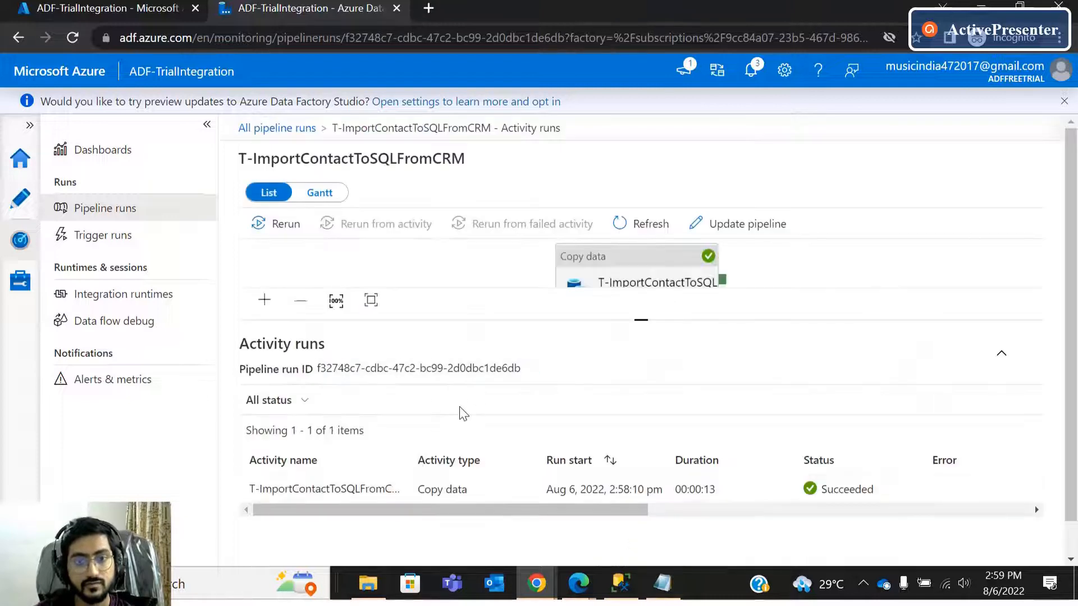
# Examine the activity run's destination and source, then open its copy details and compare rows read from Dynamics CRM with rows written.
pyautogui.moveTo(512, 511); pyautogui.dragTo(971, 531)
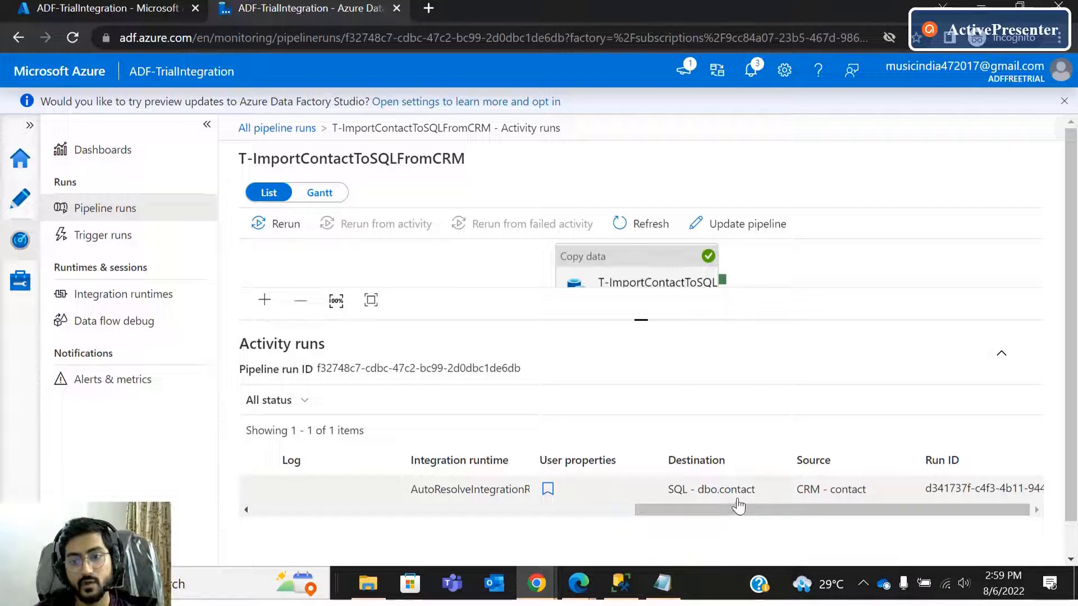
pyautogui.moveTo(717, 508); pyautogui.dragTo(272, 555)
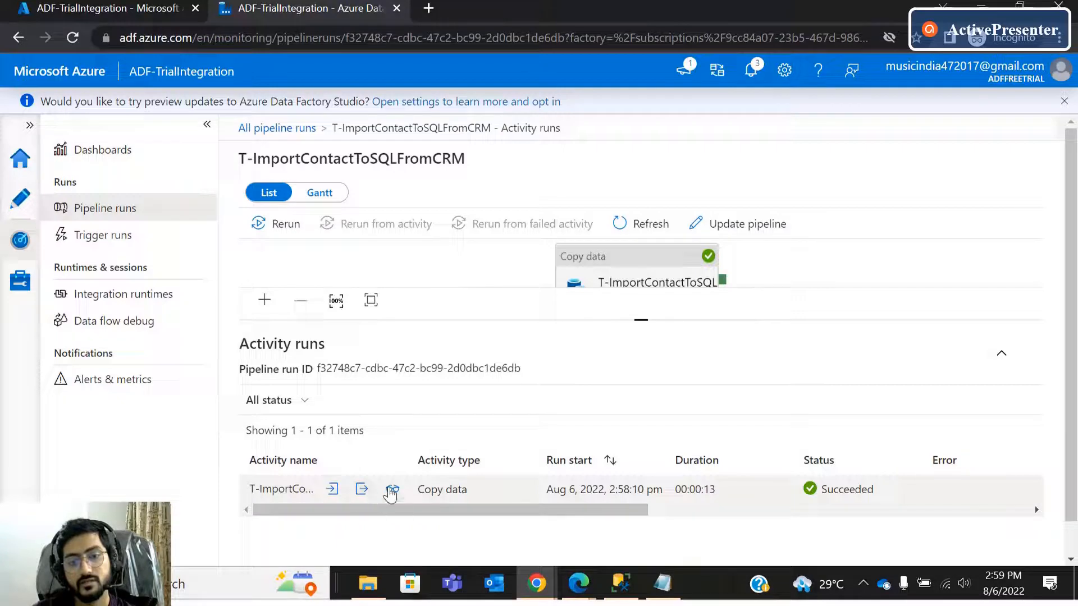
pyautogui.click(391, 489)
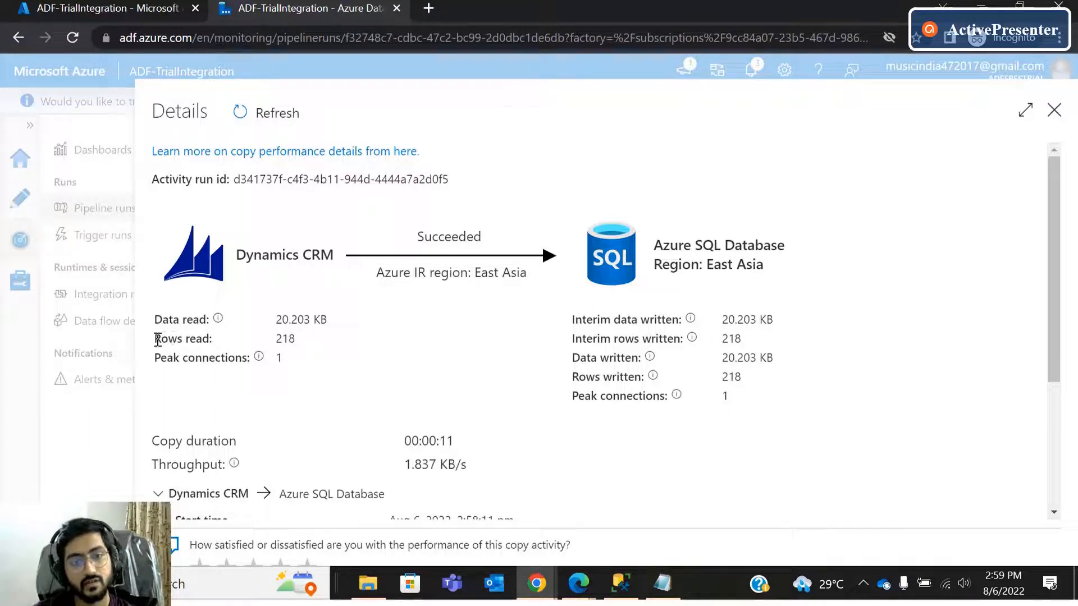
pyautogui.moveTo(157, 340); pyautogui.dragTo(233, 344)
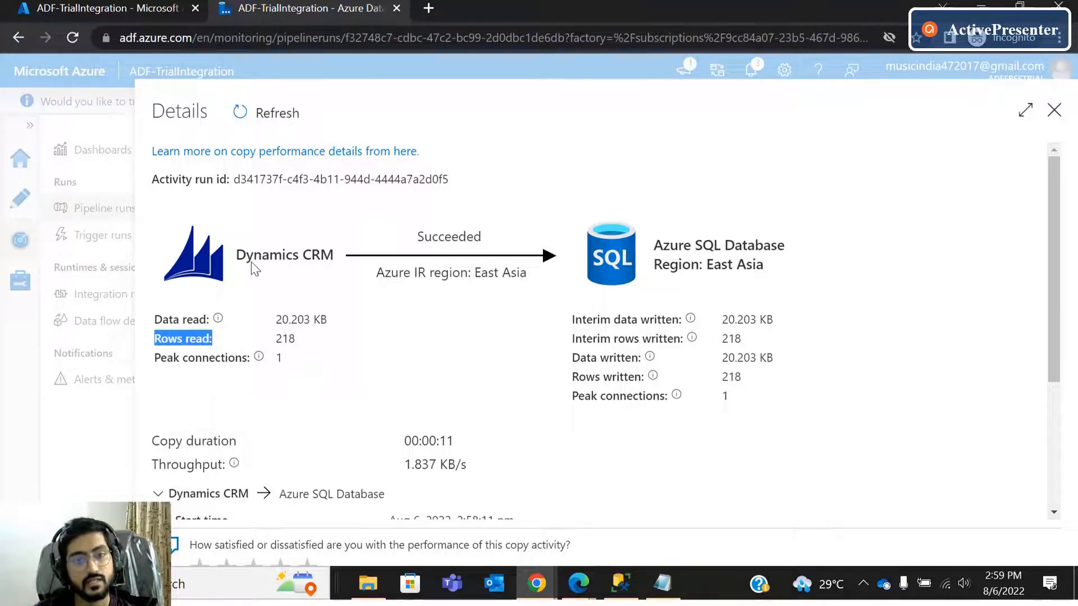
pyautogui.moveTo(235, 257); pyautogui.dragTo(272, 344)
pyautogui.click(318, 348)
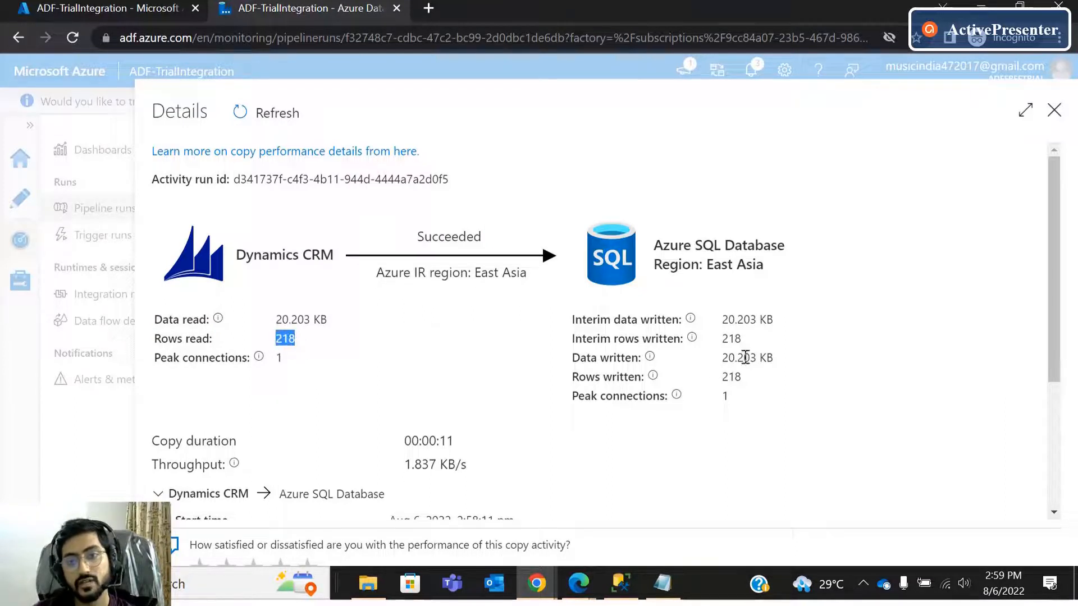
pyautogui.moveTo(742, 339)
pyautogui.mouseDown()
pyautogui.moveTo(673, 339)
pyautogui.moveTo(724, 339)
pyautogui.mouseUp()
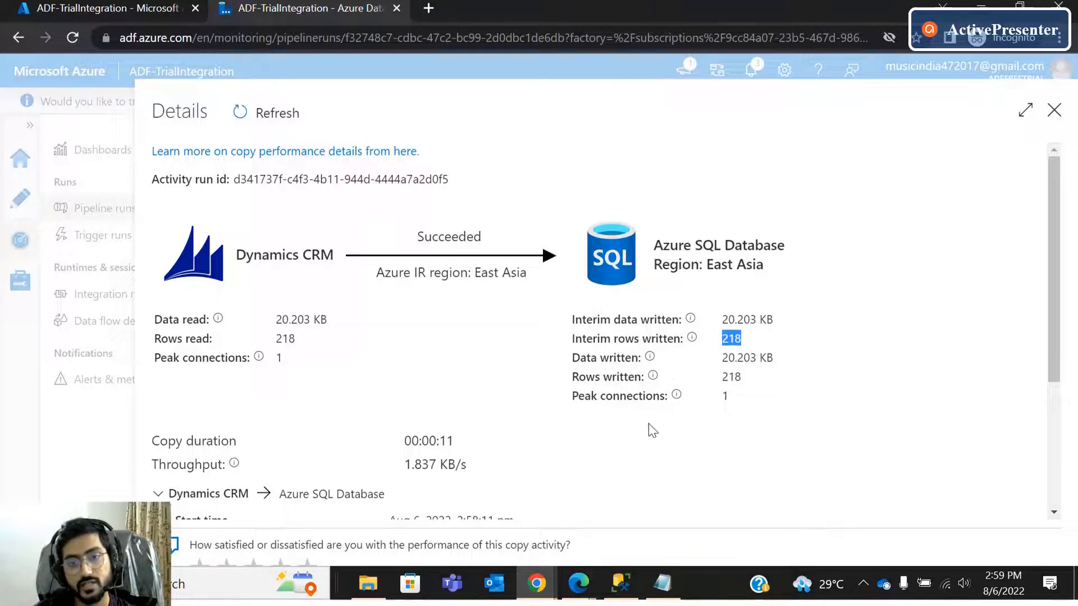
# Review the copy duration, used DIUs and activity run ID in the copy details, and close them.
pyautogui.scroll(-2, 651, 430)
pyautogui.click(477, 368)
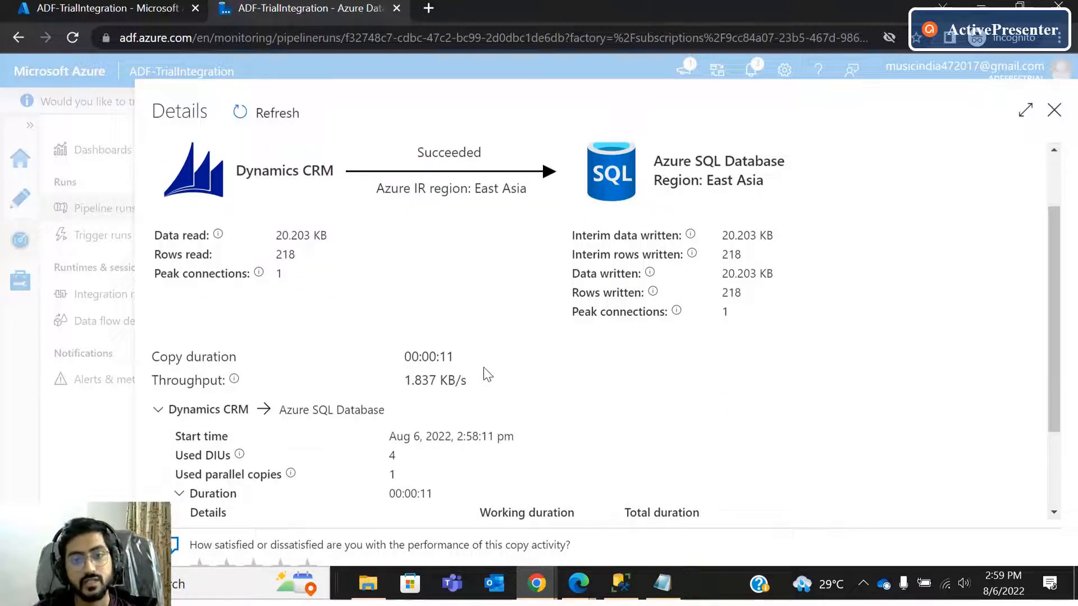
pyautogui.scroll(-3, 522, 404)
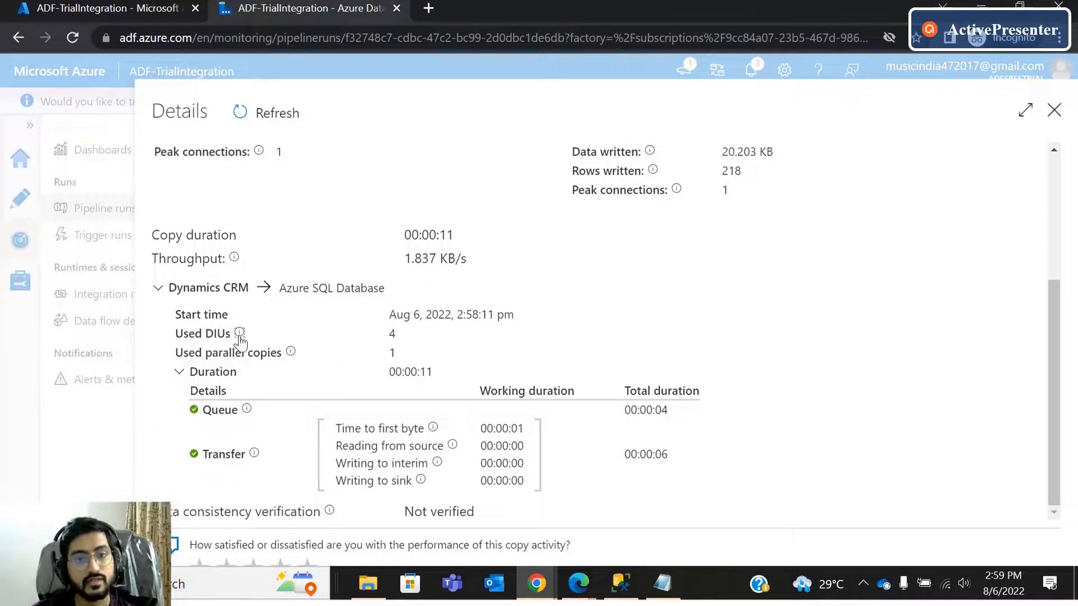
pyautogui.moveTo(398, 340); pyautogui.dragTo(378, 344)
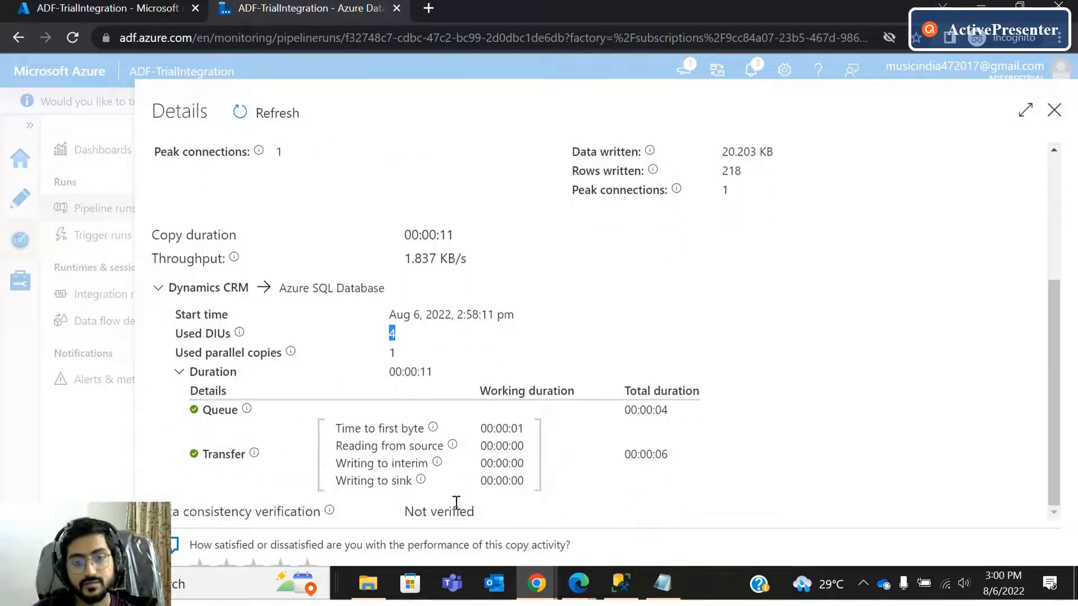
pyautogui.scroll(4, 696, 313)
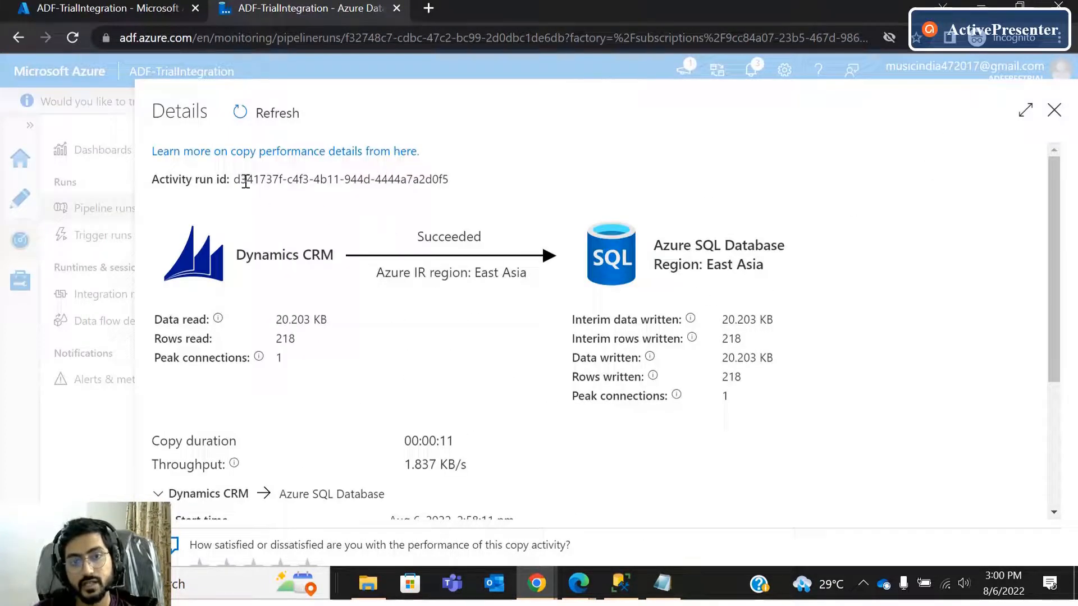
pyautogui.moveTo(246, 181); pyautogui.dragTo(658, 188)
pyautogui.click(1053, 110)
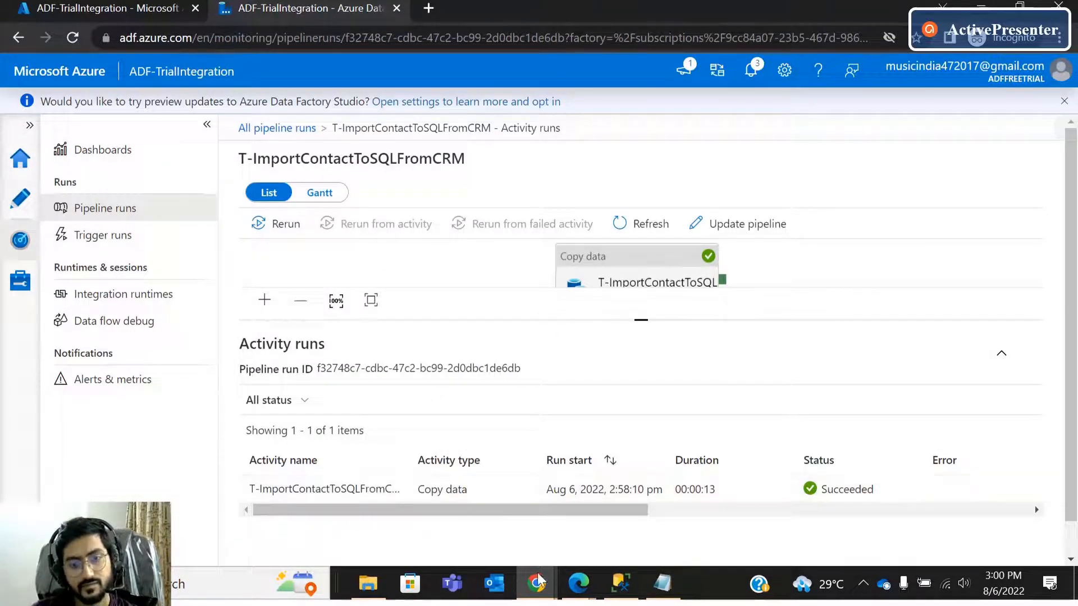
# Switch to the Dynamics 365 Customer Service Hub and show the contacts in the All Contacts view.
pyautogui.click(584, 581)
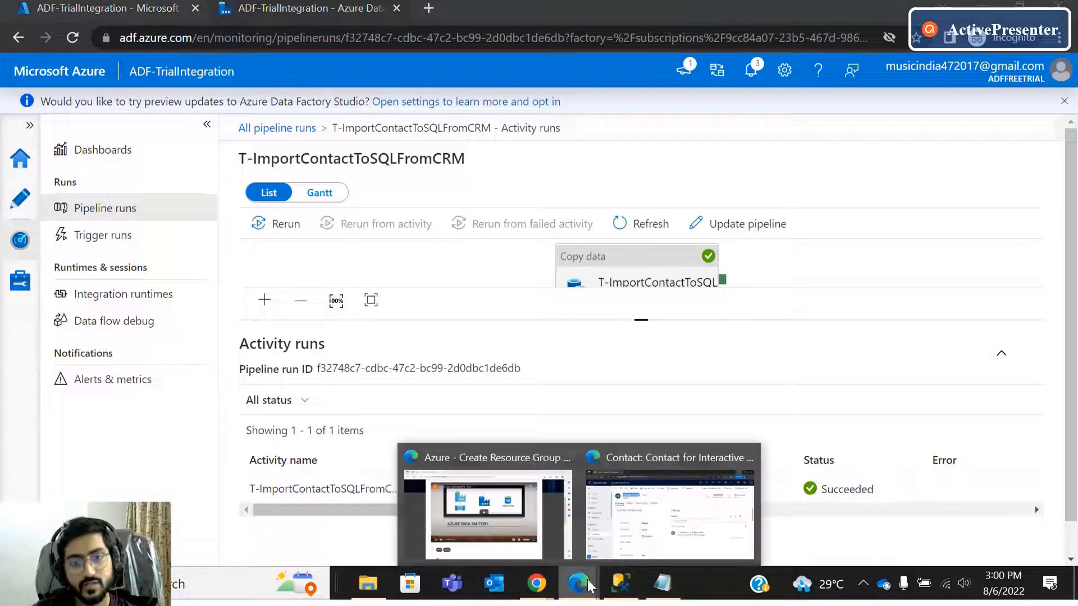
pyautogui.click(623, 535)
pyautogui.click(88, 415)
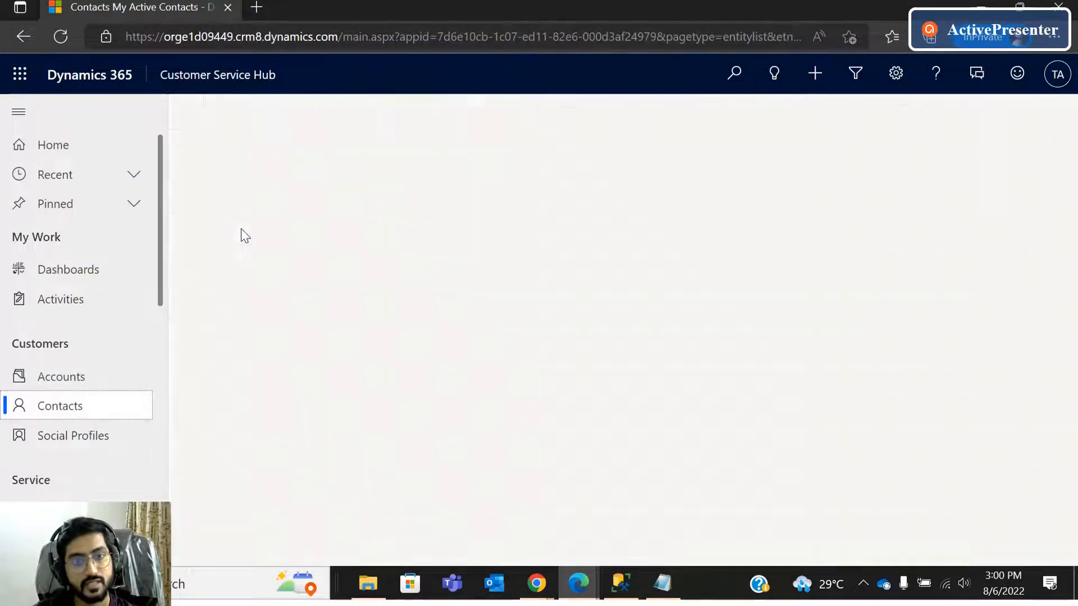
pyautogui.click(267, 169)
pyautogui.click(385, 251)
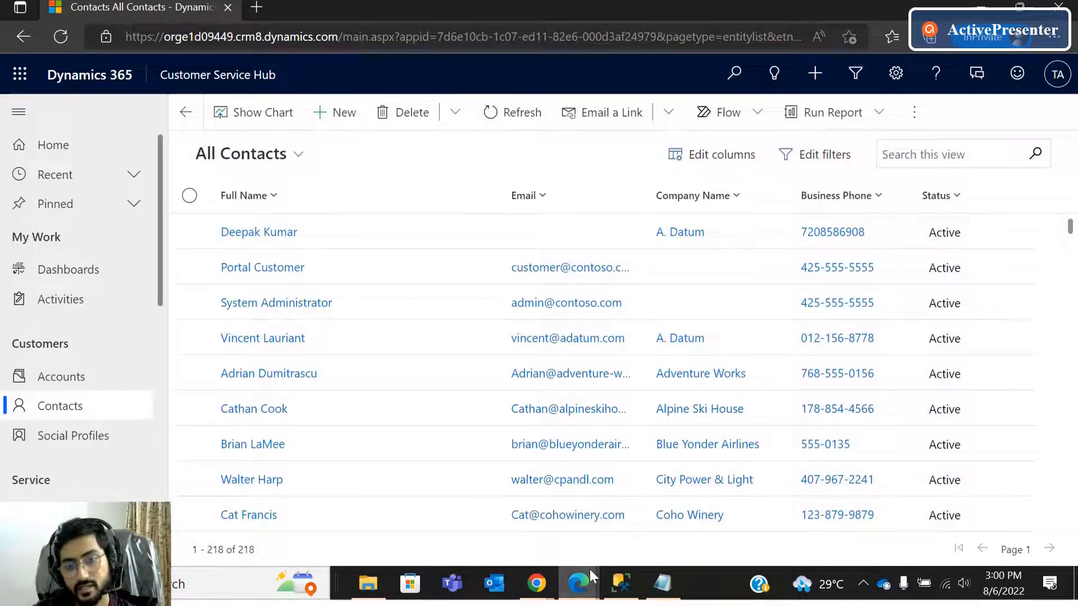
# Switch to SQL Server Management Studio and run only the "select * from contact" query.
pyautogui.click(620, 584)
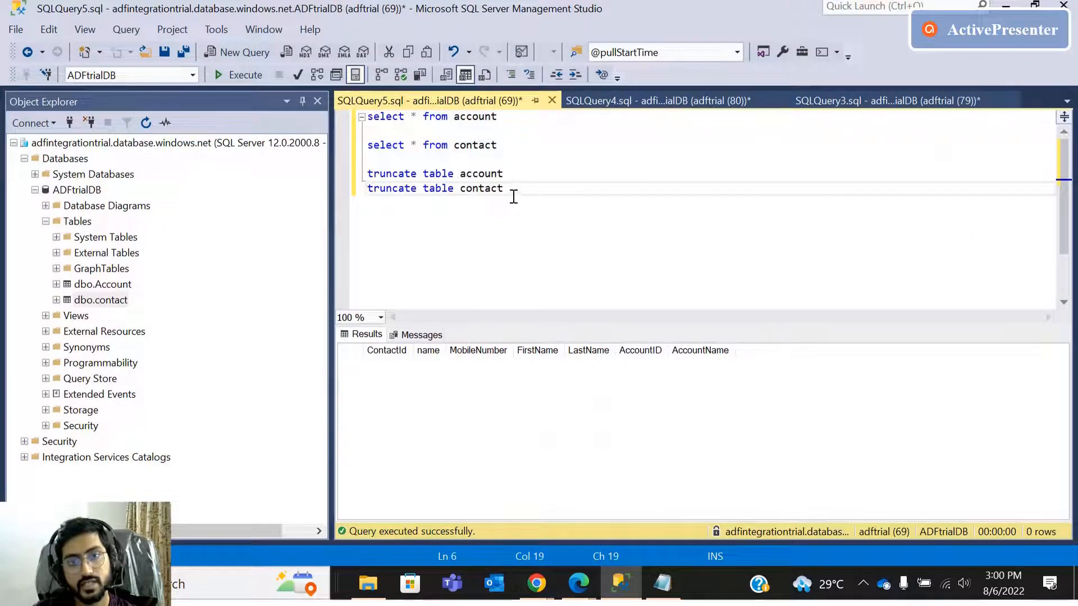
pyautogui.moveTo(503, 192); pyautogui.dragTo(339, 193)
pyautogui.click(439, 247)
pyautogui.moveTo(496, 145); pyautogui.dragTo(342, 157)
pyautogui.click(242, 75)
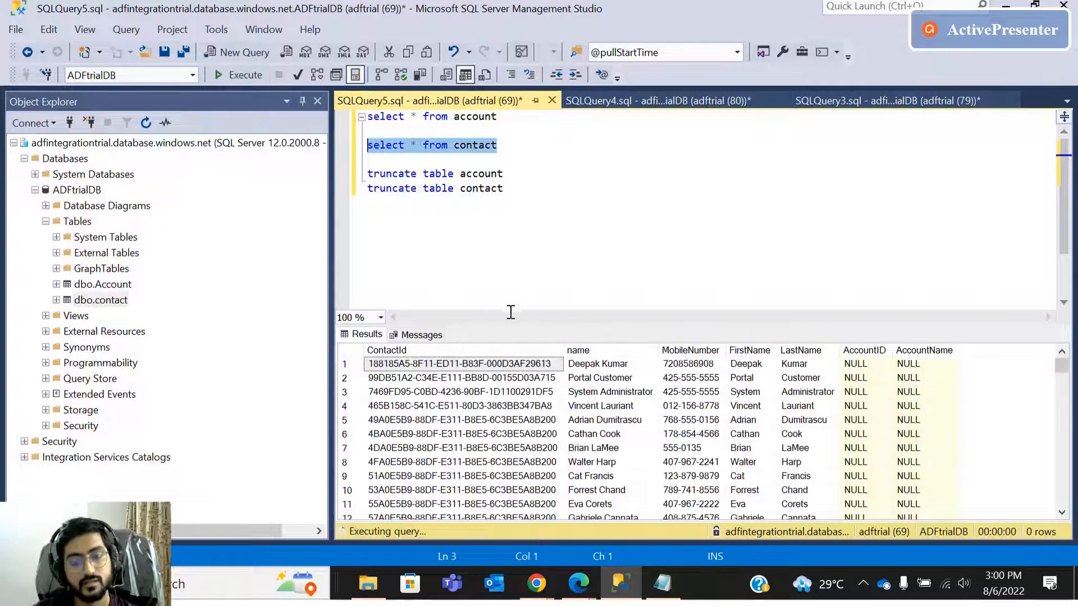
# Check the contact query results through the last row and inspect the AccountID column.
pyautogui.moveTo(1060, 366); pyautogui.dragTo(1061, 498)
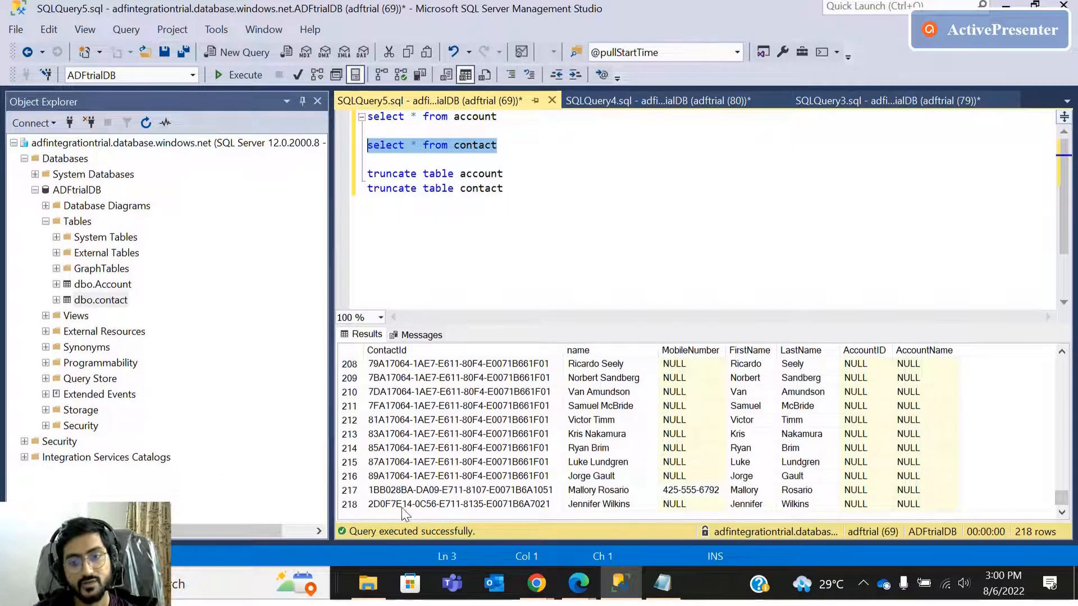
pyautogui.moveTo(1063, 497); pyautogui.dragTo(1060, 359)
pyautogui.click(723, 227)
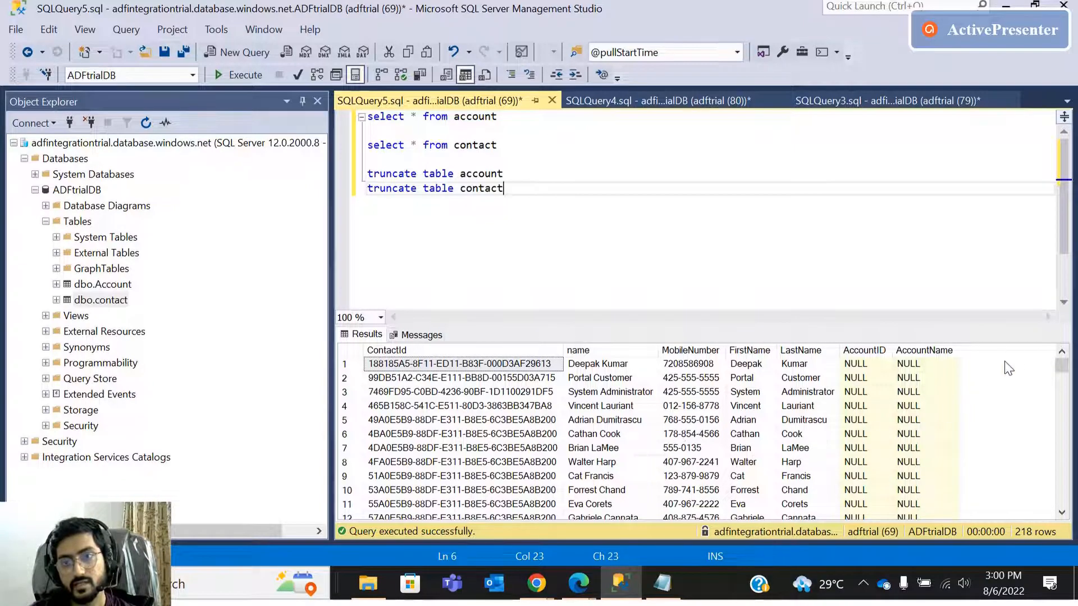
pyautogui.moveTo(1059, 367); pyautogui.dragTo(1036, 362)
pyautogui.click(864, 350)
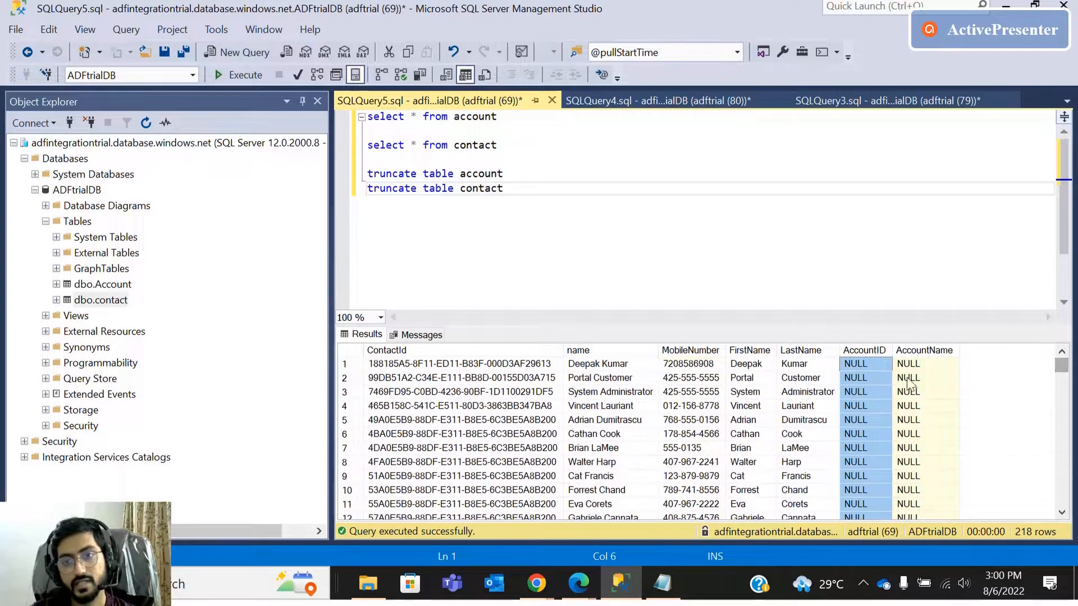
pyautogui.click(867, 380)
# Return to Azure Data Factory, look at the activity runs of T-ImportContactToSQLFromCRM again, and go back to the pipeline runs list.
pyautogui.click(532, 581)
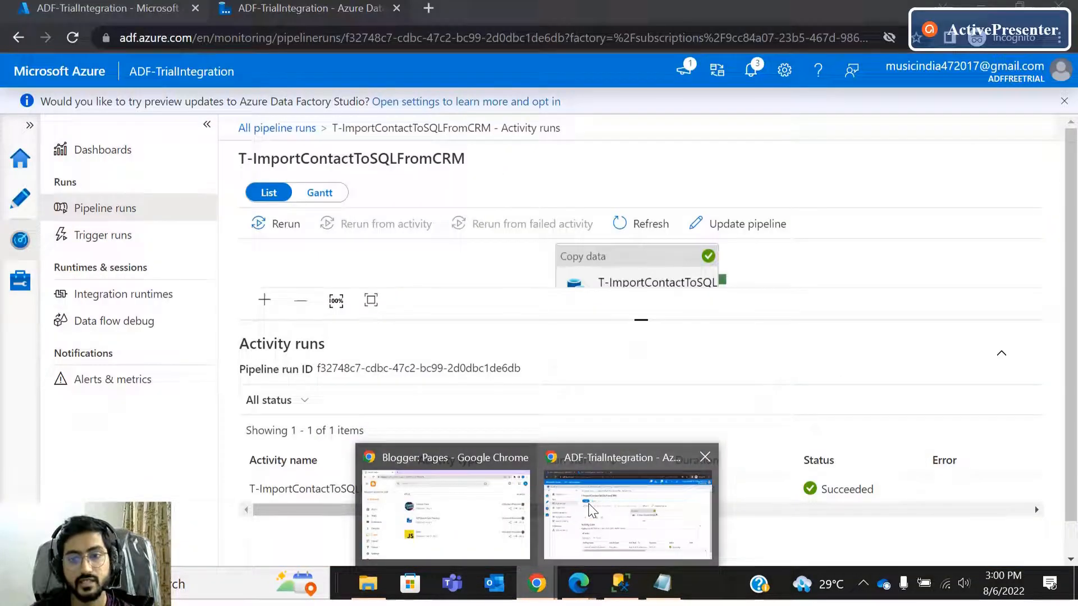
pyautogui.click(590, 510)
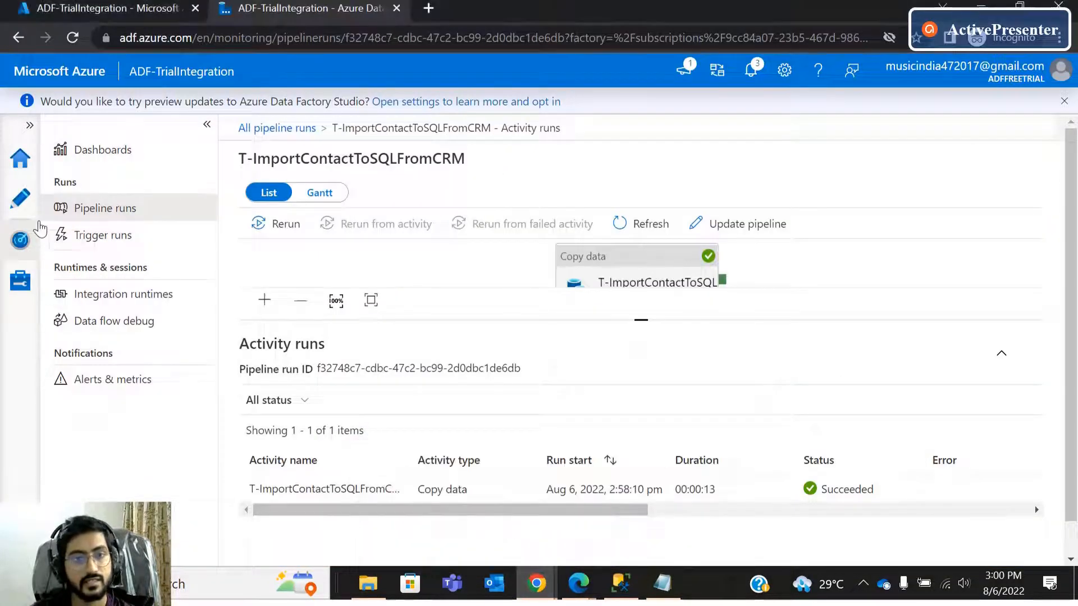
pyautogui.click(98, 210)
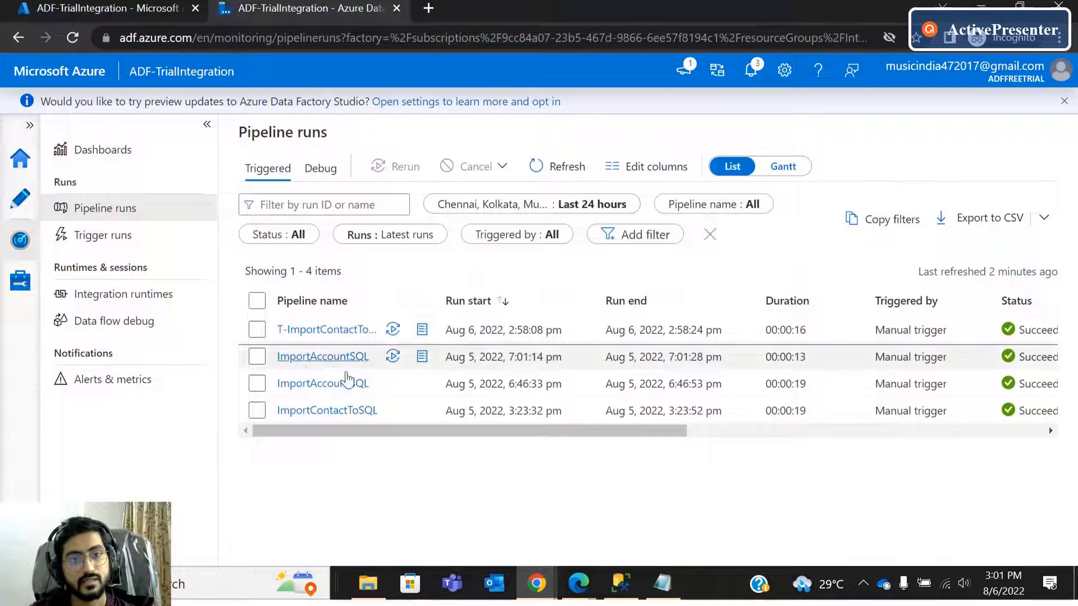
pyautogui.click(290, 335)
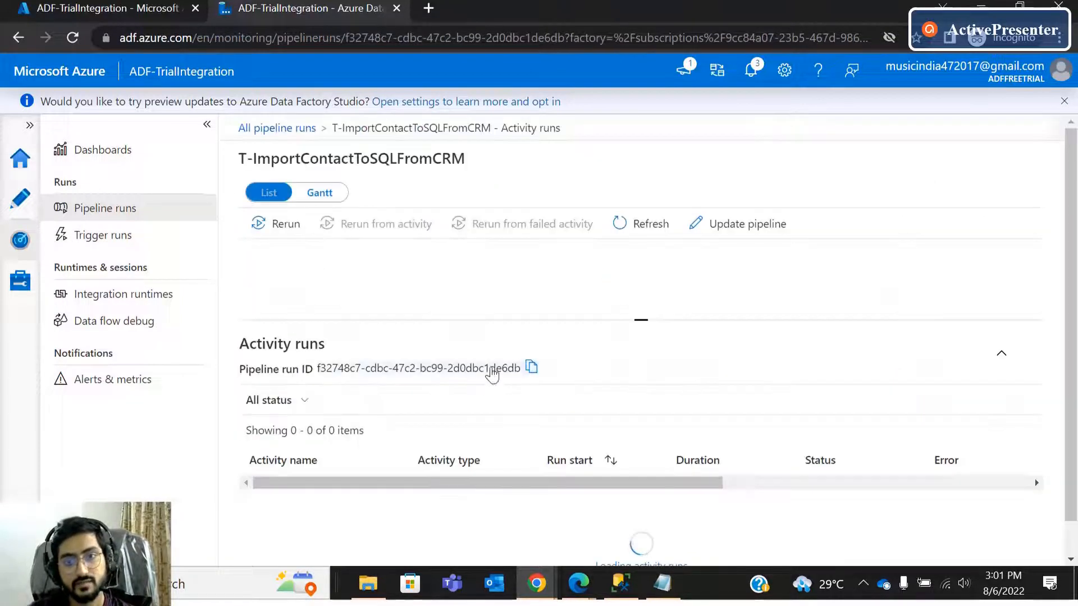
pyautogui.click(627, 285)
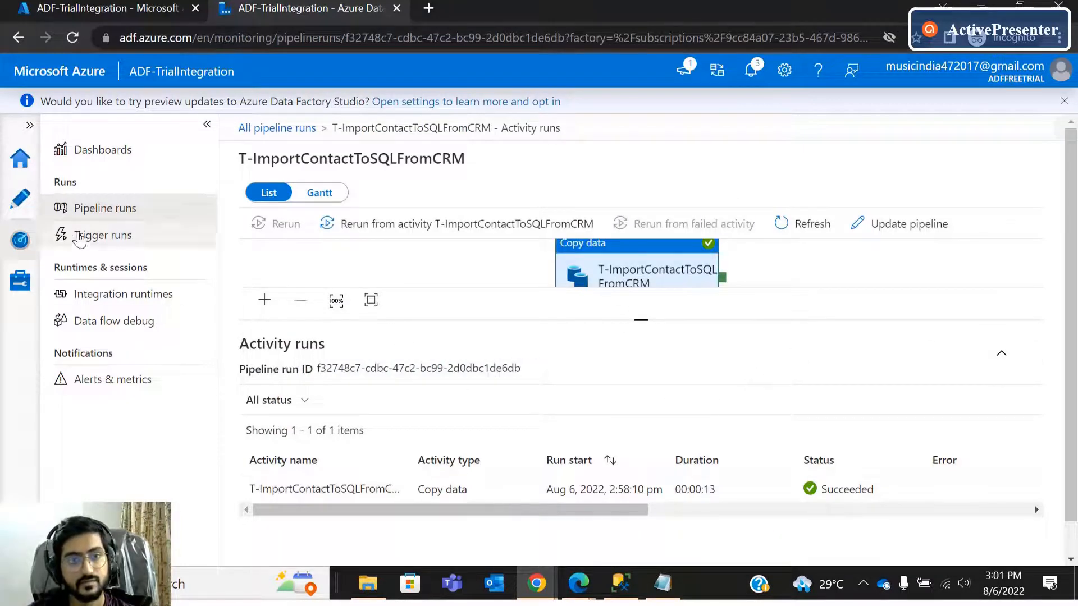
pyautogui.click(69, 211)
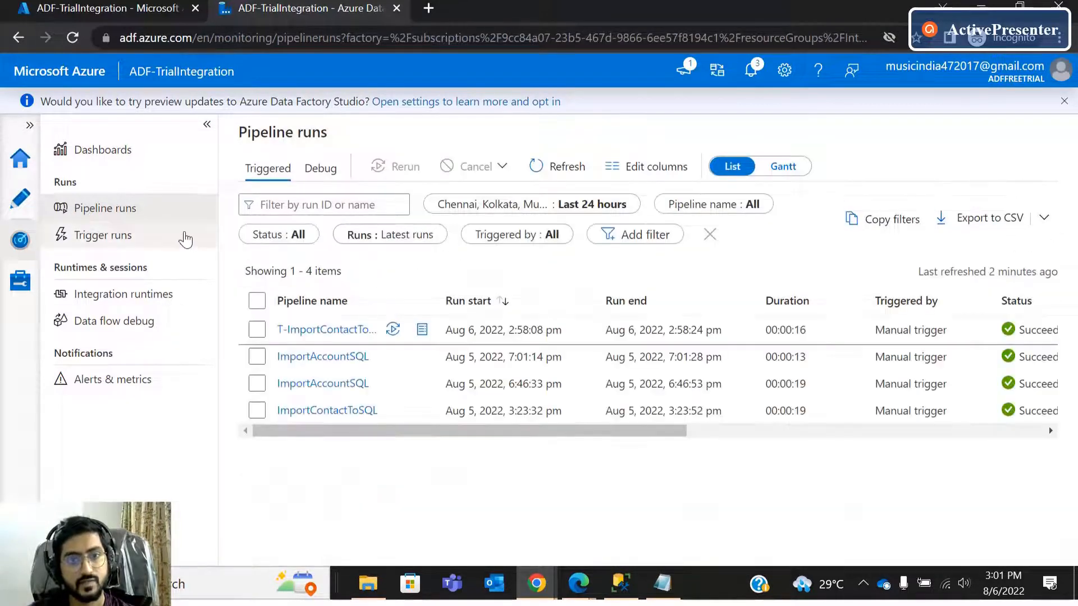
# Open the T-ImportContactToSQLFromCRM pipeline for authoring and display its copy activity's column mapping in an enlarged pane.
pyautogui.click(20, 197)
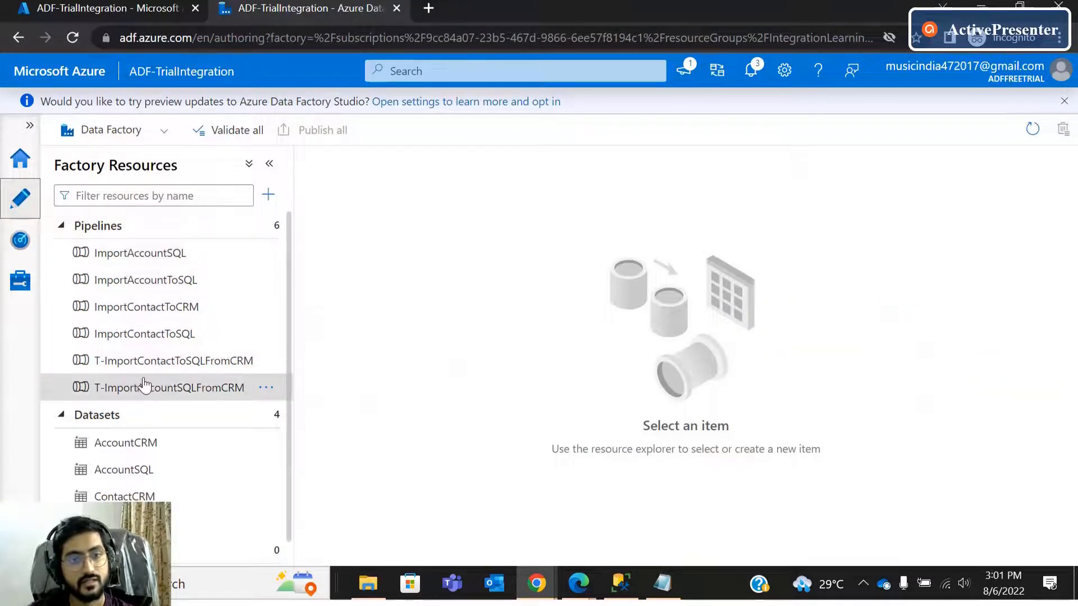
pyautogui.click(154, 362)
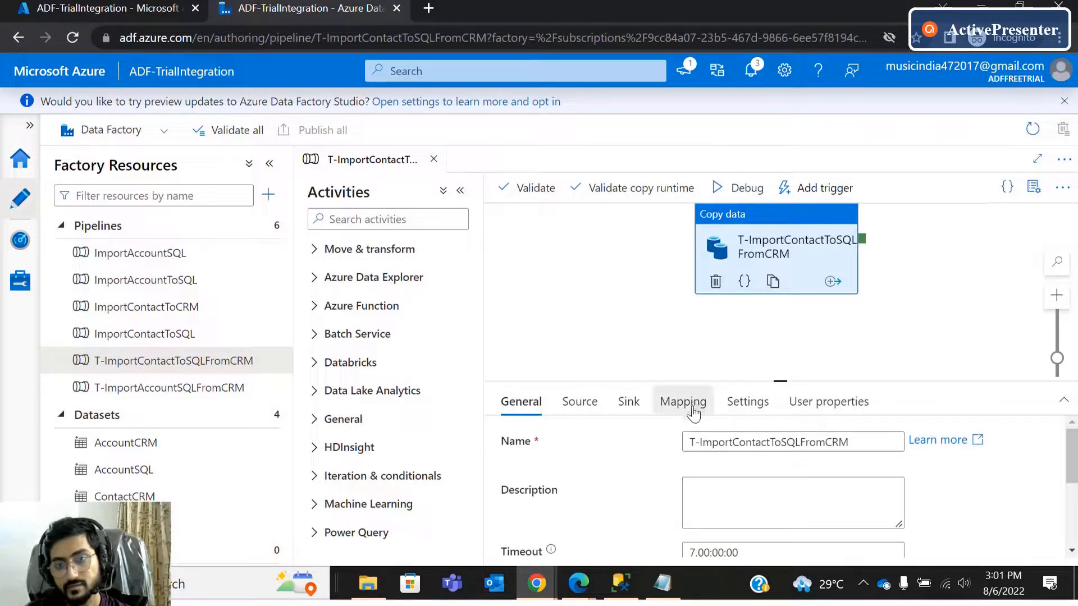
pyautogui.click(681, 402)
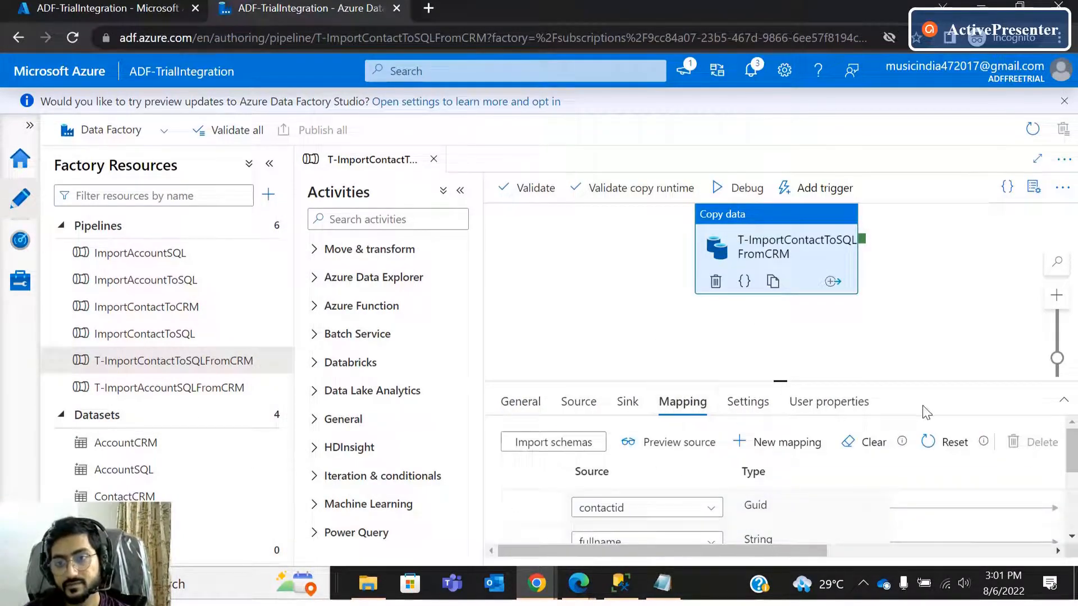
pyautogui.moveTo(915, 381); pyautogui.dragTo(876, 286)
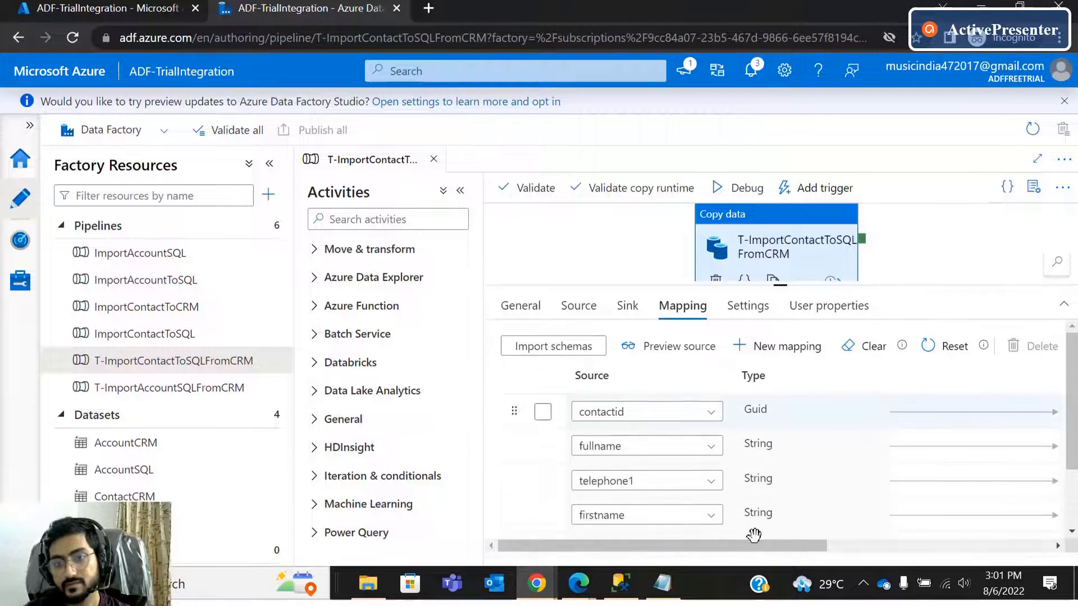
# Examine the source columns in the copy activity's mapping, down to the accountid row.
pyautogui.scroll(-3, 713, 490)
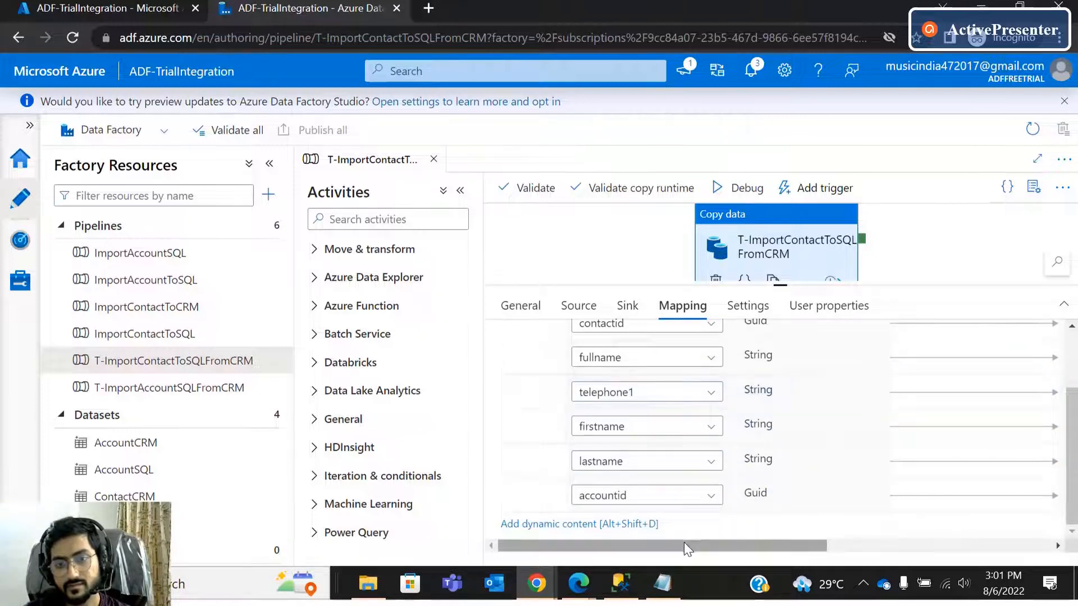
pyautogui.moveTo(683, 548); pyautogui.dragTo(591, 548)
pyautogui.scroll(-1, 654, 508)
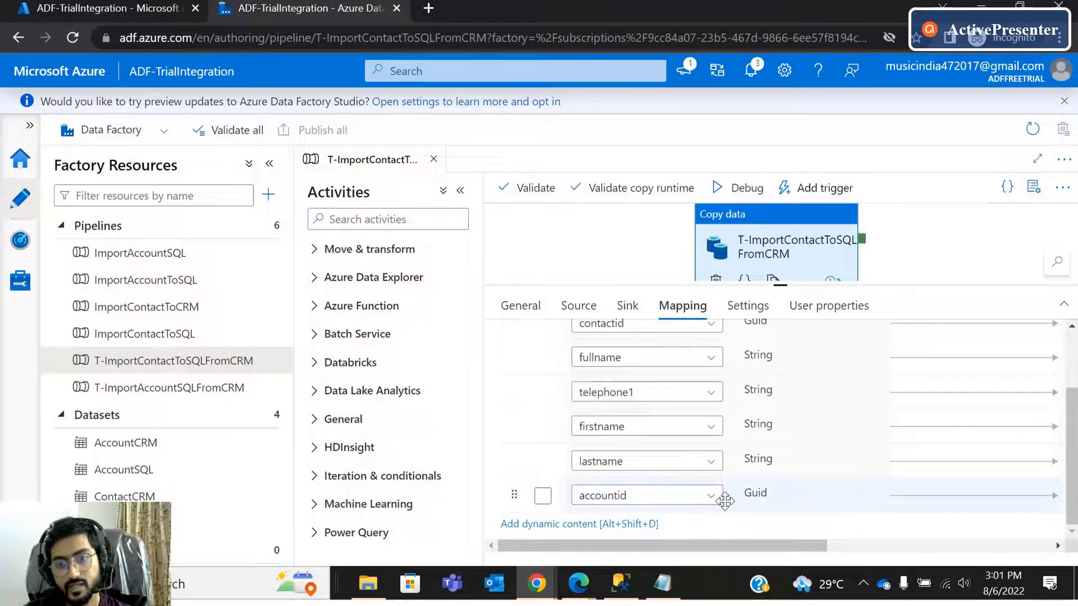
pyautogui.moveTo(762, 548); pyautogui.dragTo(716, 523)
pyautogui.scroll(2, 758, 482)
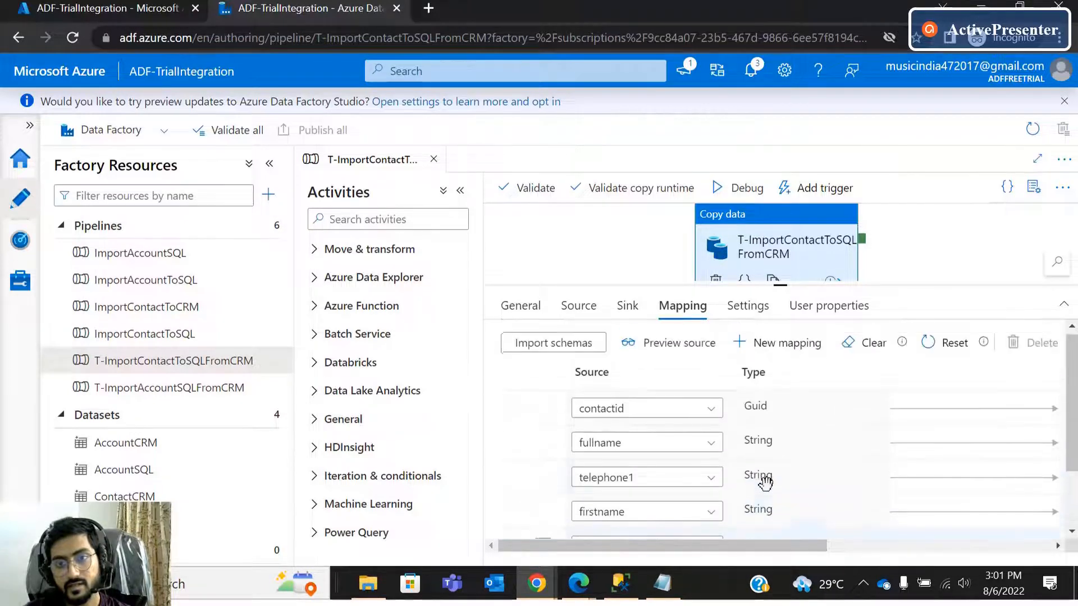
pyautogui.click(803, 353)
pyautogui.scroll(-3, 702, 447)
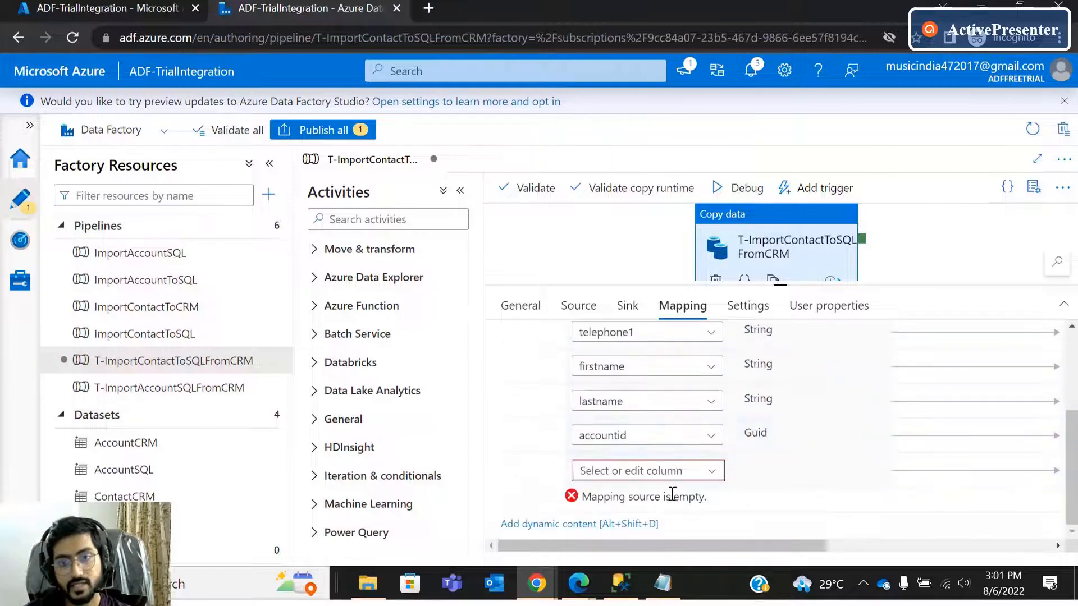
pyautogui.moveTo(746, 543)
pyautogui.mouseDown()
pyautogui.moveTo(962, 548)
pyautogui.moveTo(747, 560)
pyautogui.mouseUp()
pyautogui.click(542, 484)
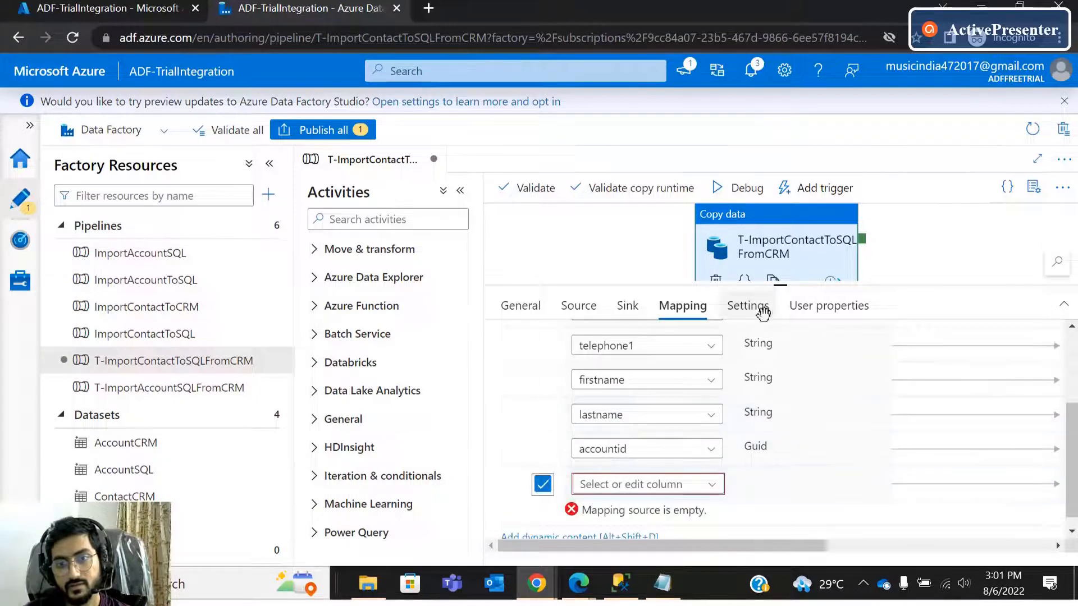
pyautogui.scroll(1, 820, 413)
pyautogui.scroll(-1, 735, 439)
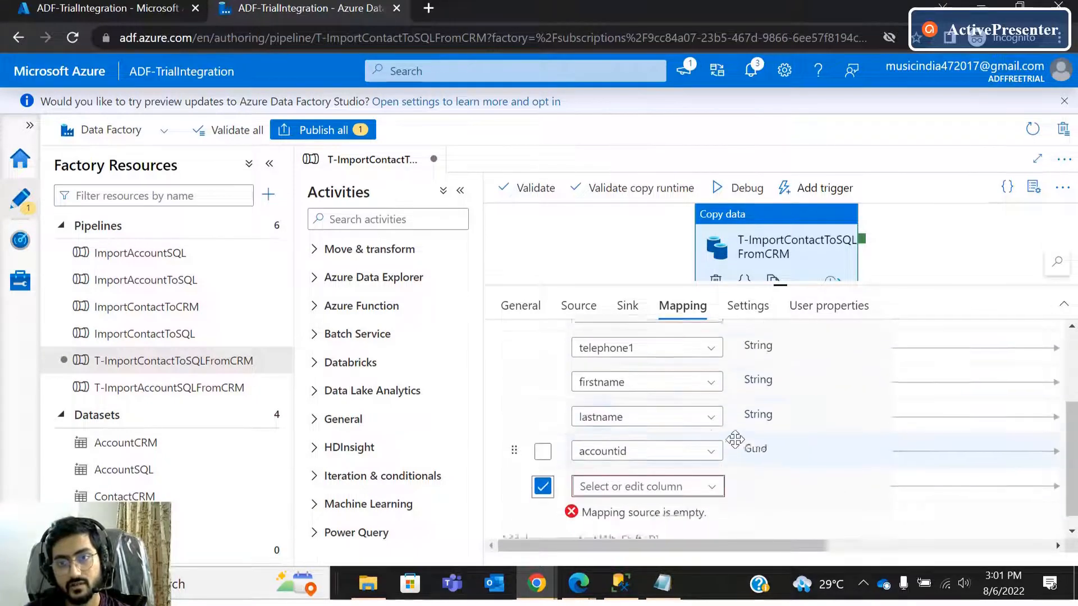
pyautogui.scroll(3, 735, 439)
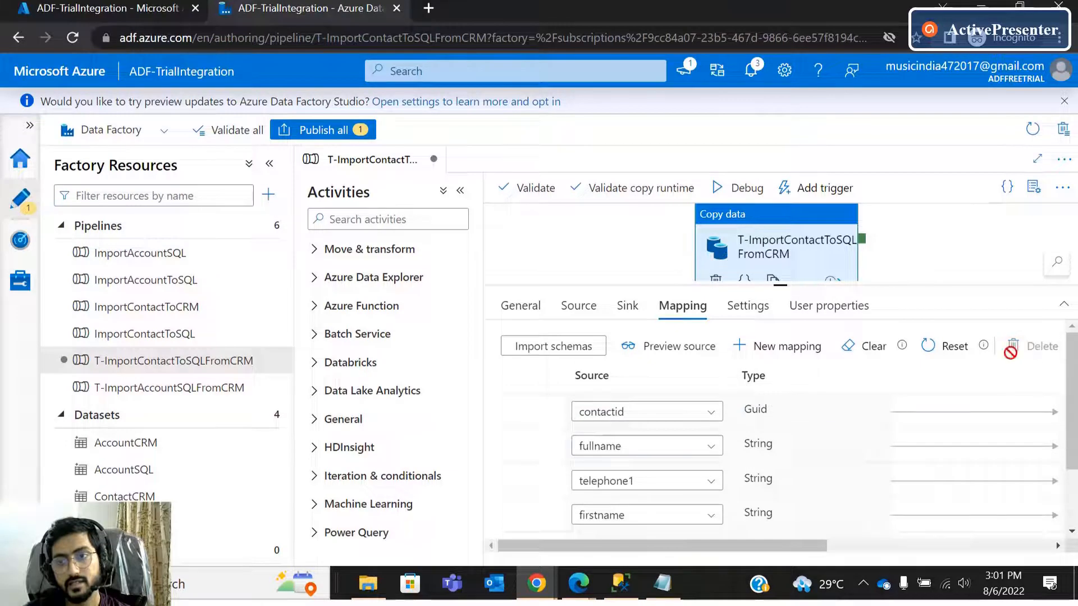
pyautogui.scroll(-2, 715, 516)
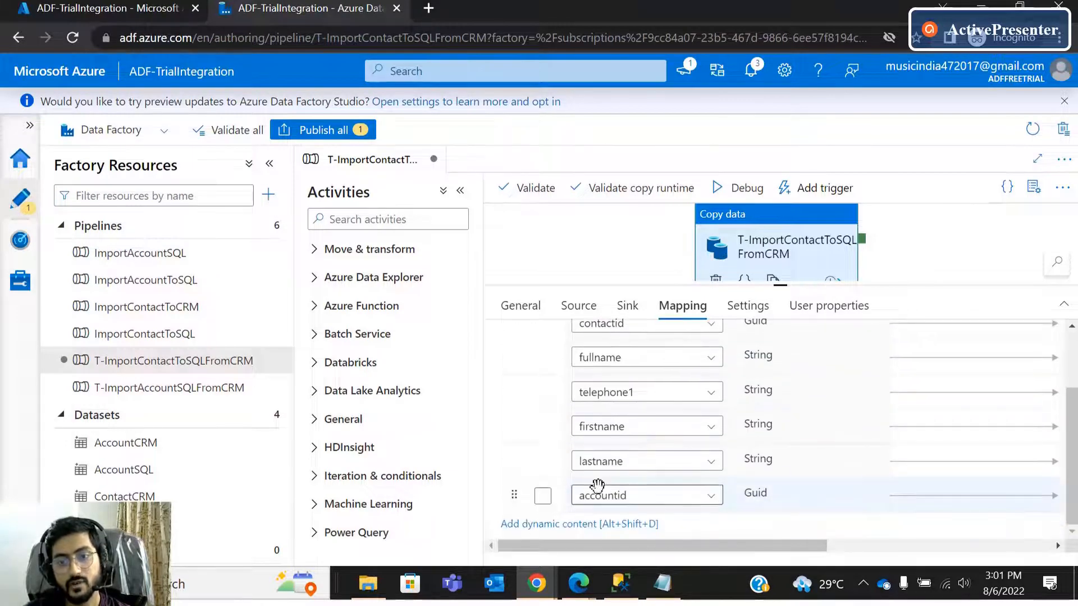
# Check which SQL sink column the accountid source column is mapped to.
pyautogui.moveTo(682, 544); pyautogui.dragTo(918, 541)
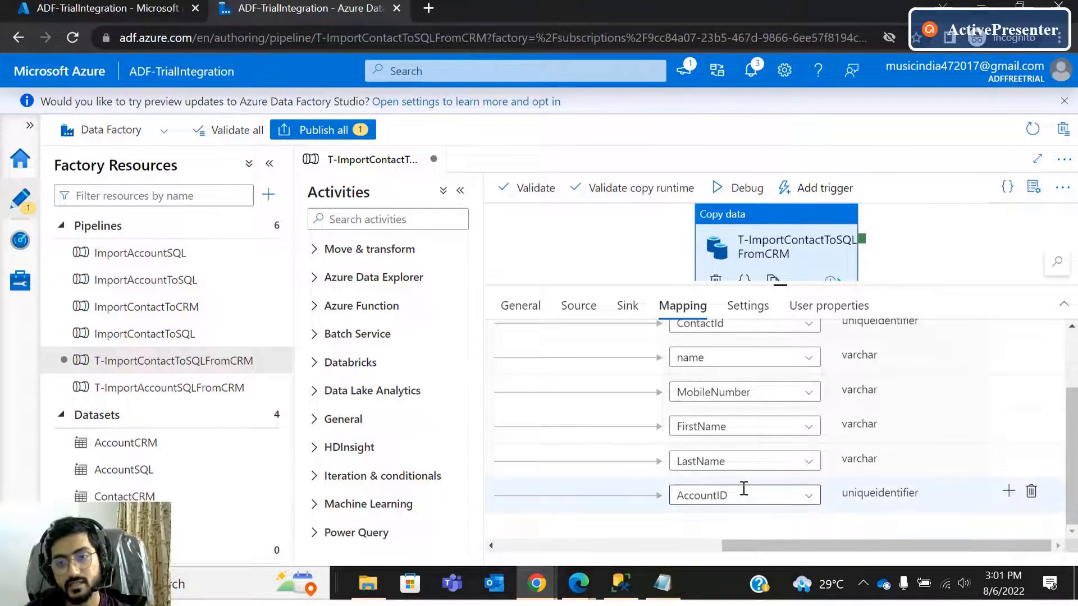
pyautogui.hscroll(-5, 743, 489)
pyautogui.click(637, 508)
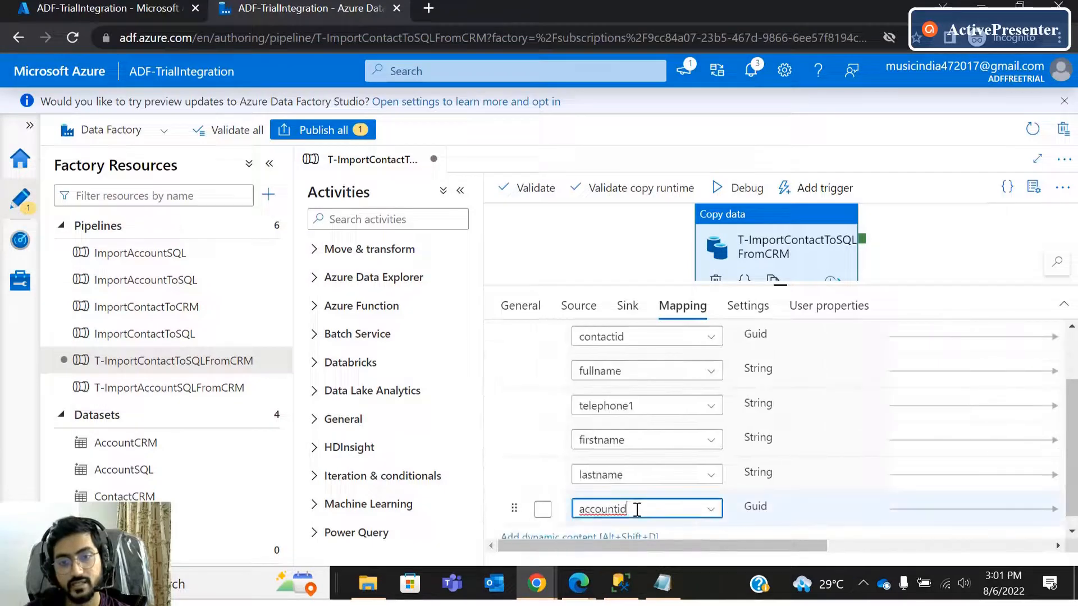
pyautogui.doubleClick(637, 507)
pyautogui.scroll(2, 805, 476)
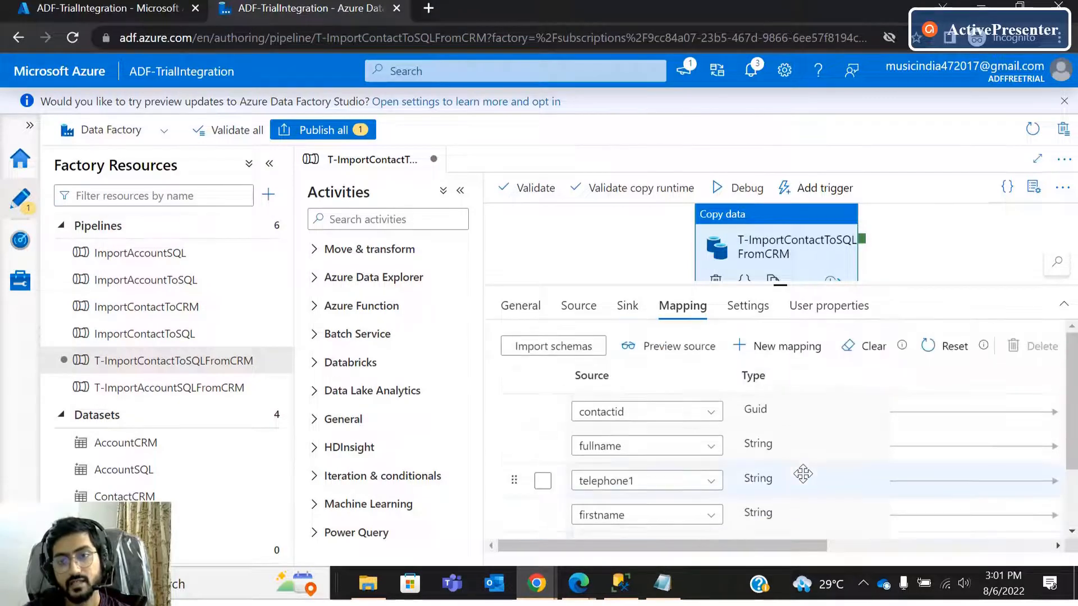
# Preview the CRM contact source data, inspect the accountid column through all rows, and close the preview.
pyautogui.click(666, 349)
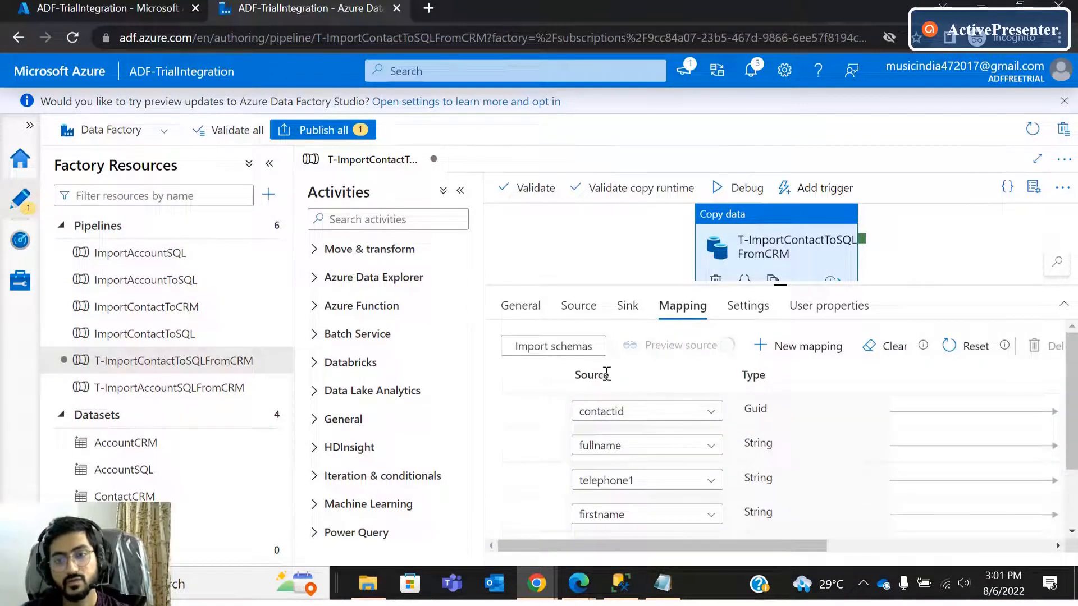
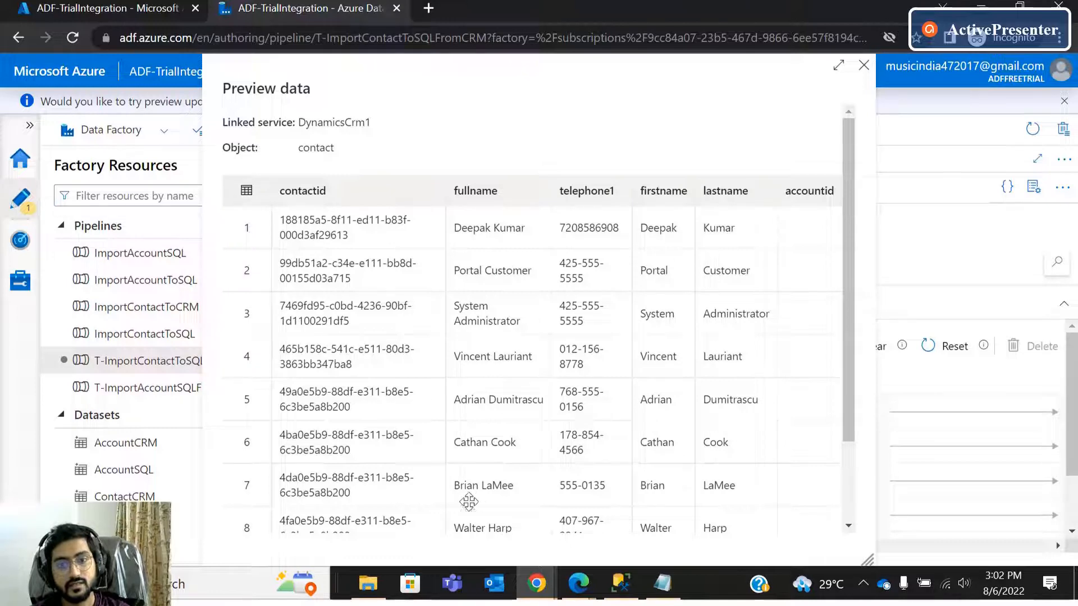
pyautogui.scroll(-3, 666, 234)
pyautogui.scroll(3, 826, 181)
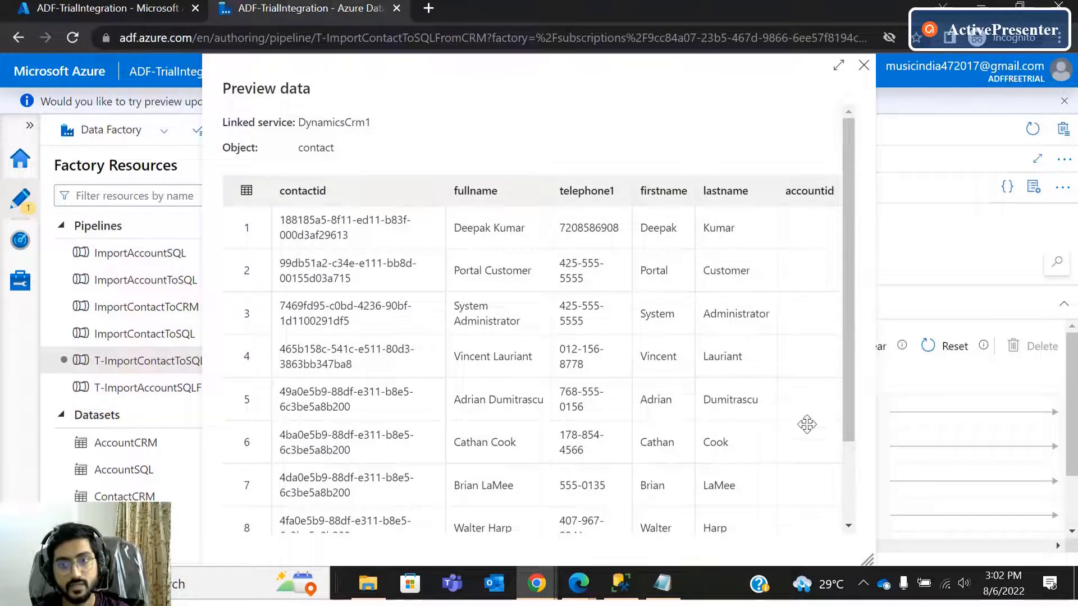
pyautogui.scroll(-3, 744, 496)
pyautogui.scroll(3, 627, 416)
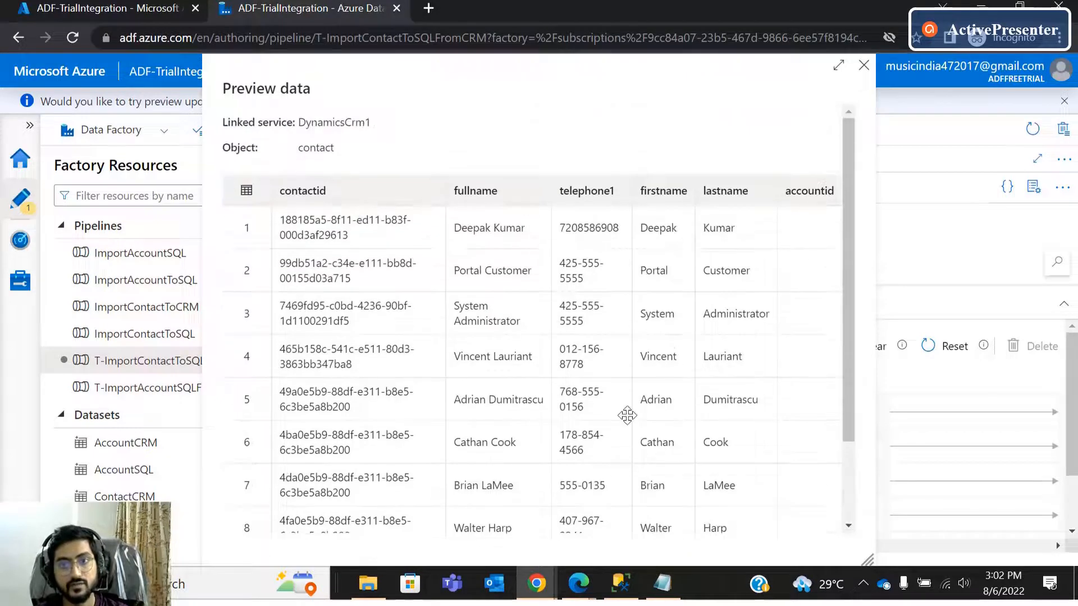
pyautogui.scroll(-3, 621, 413)
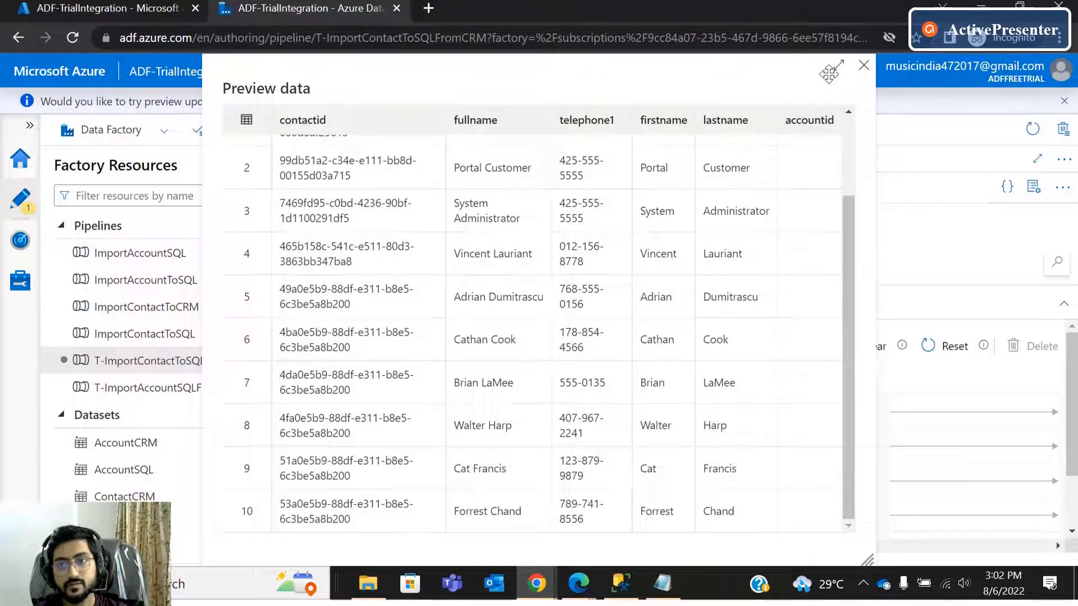
pyautogui.scroll(-1, 799, 105)
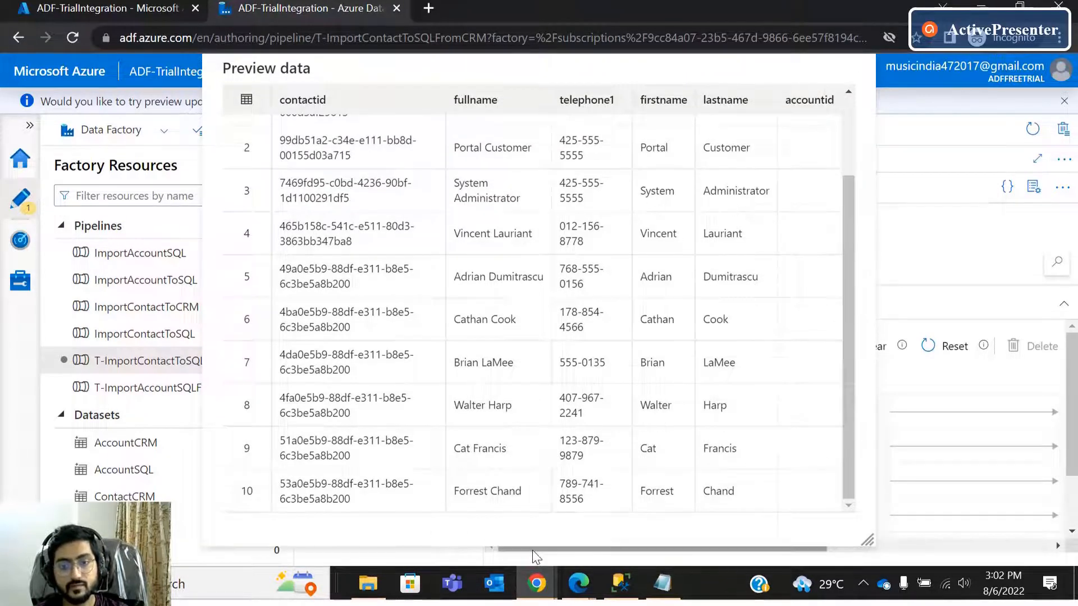
pyautogui.scroll(3, 523, 504)
pyautogui.scroll(-3, 686, 361)
pyautogui.moveTo(640, 349); pyautogui.dragTo(714, 390)
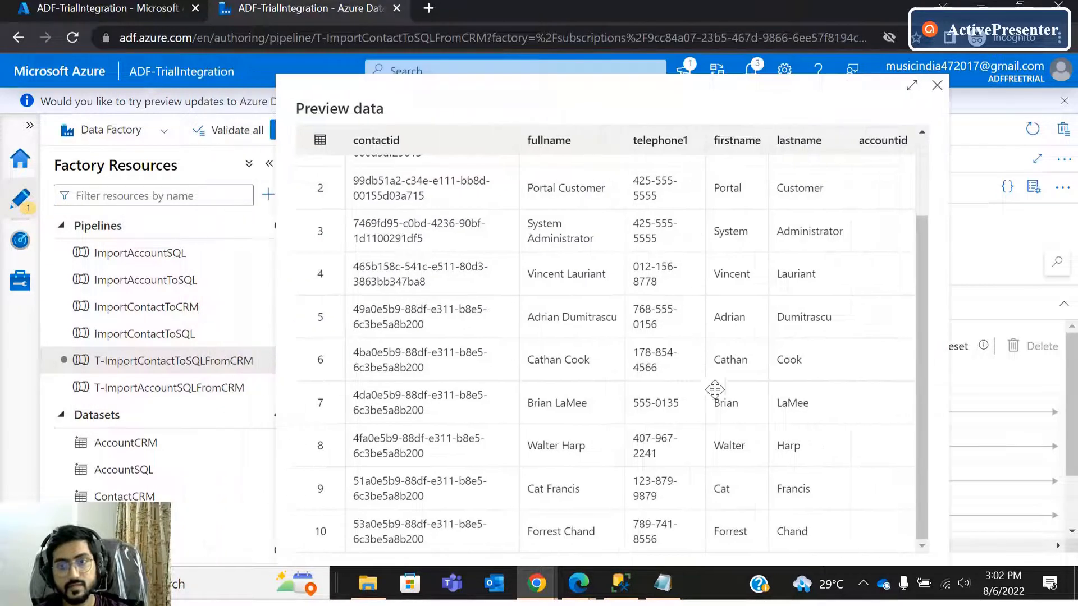
pyautogui.click(936, 87)
# Switch to Dynamics 365, open the first contact in All Contacts to check its Account Name field, and return to Azure Data Factory.
pyautogui.scroll(-2, 624, 480)
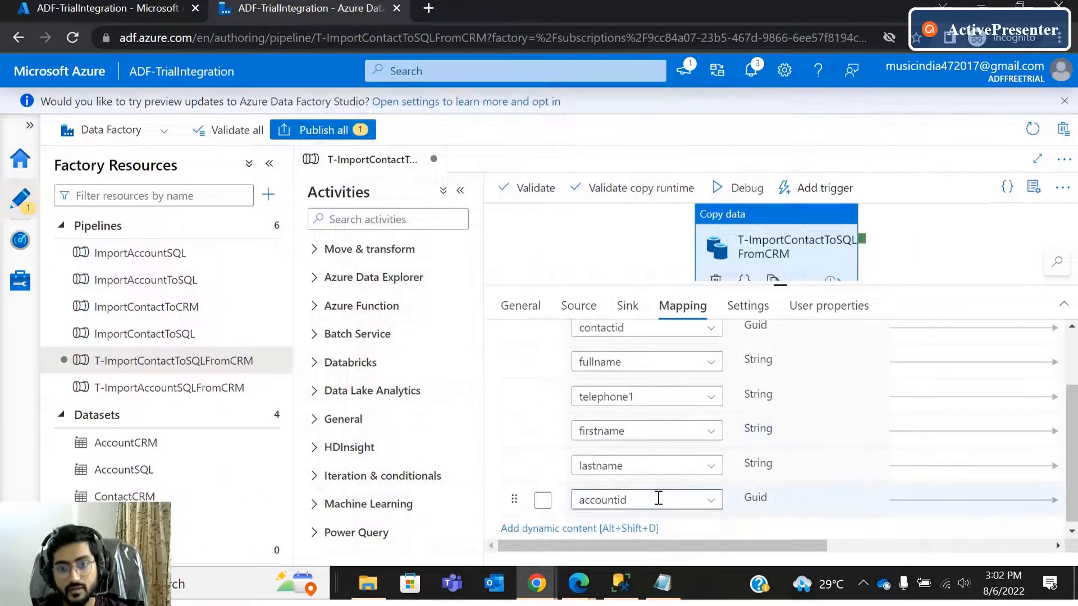
pyautogui.moveTo(649, 499); pyautogui.dragTo(579, 504)
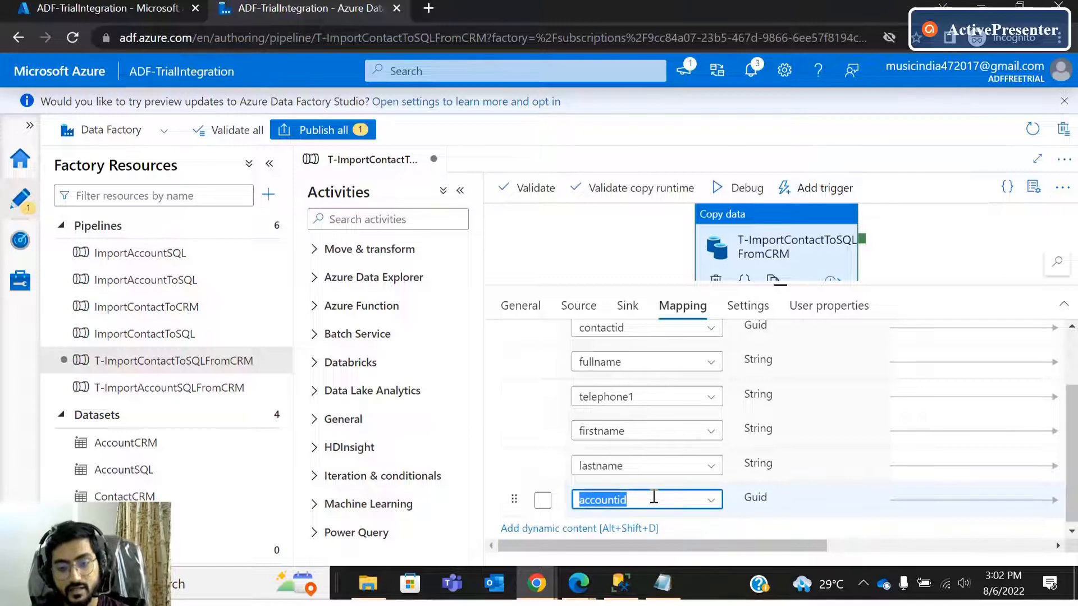
pyautogui.click(578, 584)
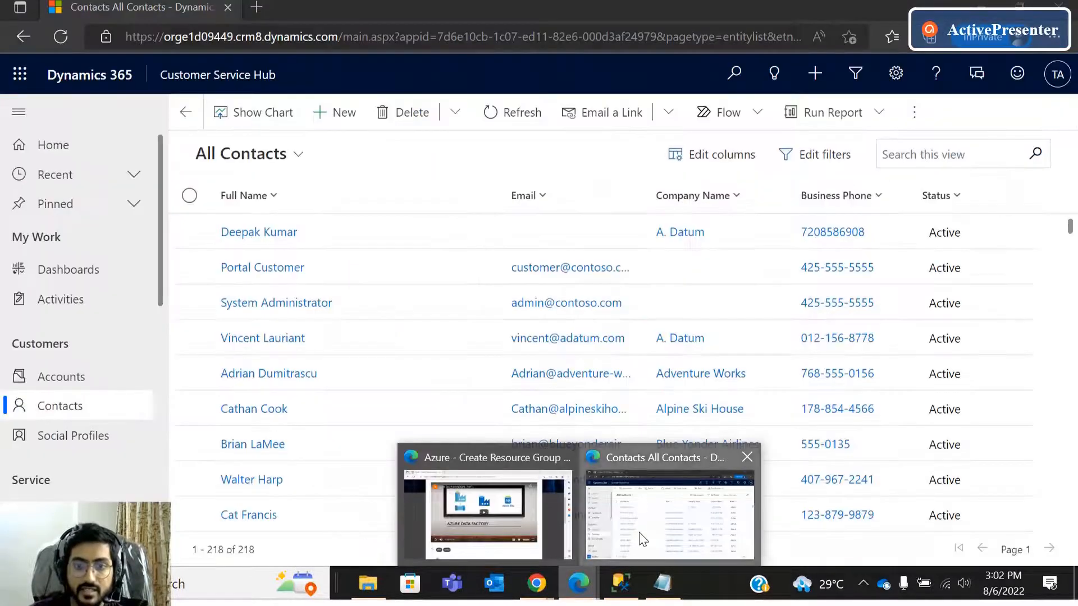
pyautogui.click(639, 532)
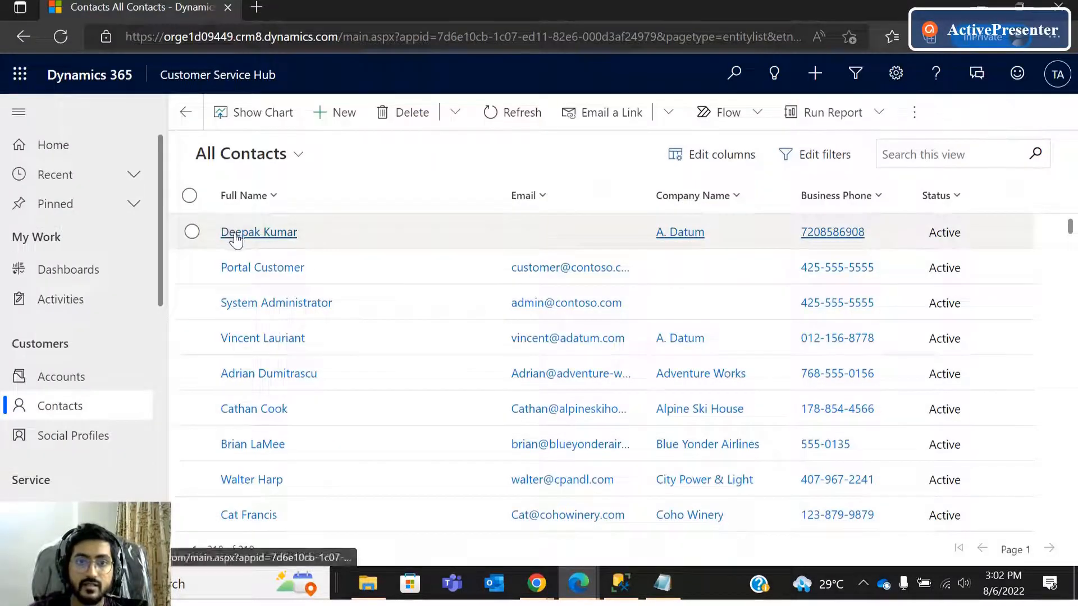
pyautogui.click(232, 235)
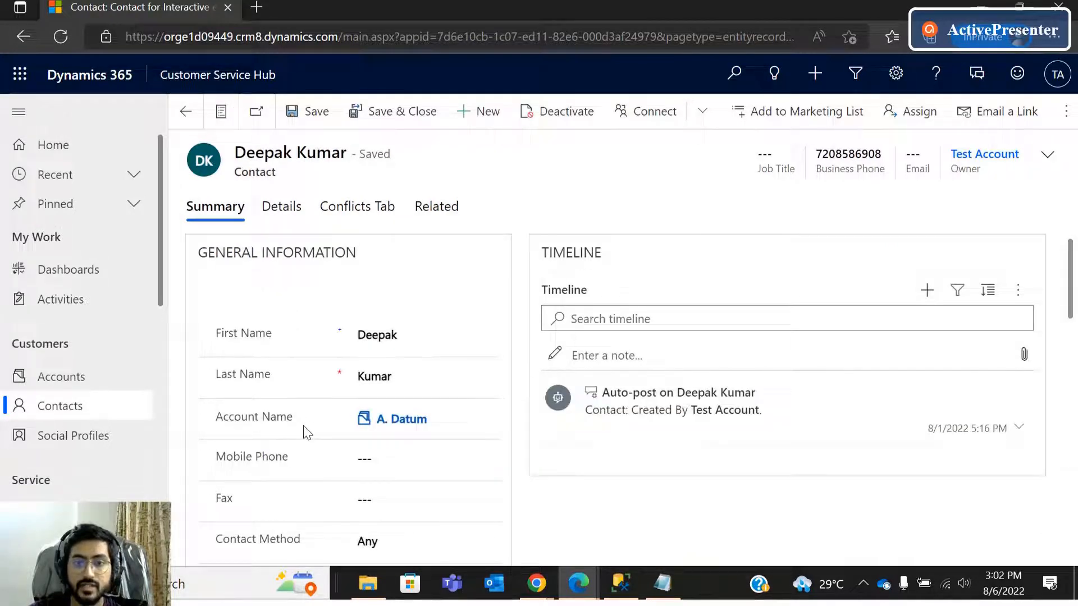
pyautogui.click(987, 5)
# Change the source column of the accountid mapping row to parentcustomerid.
pyautogui.click(711, 500)
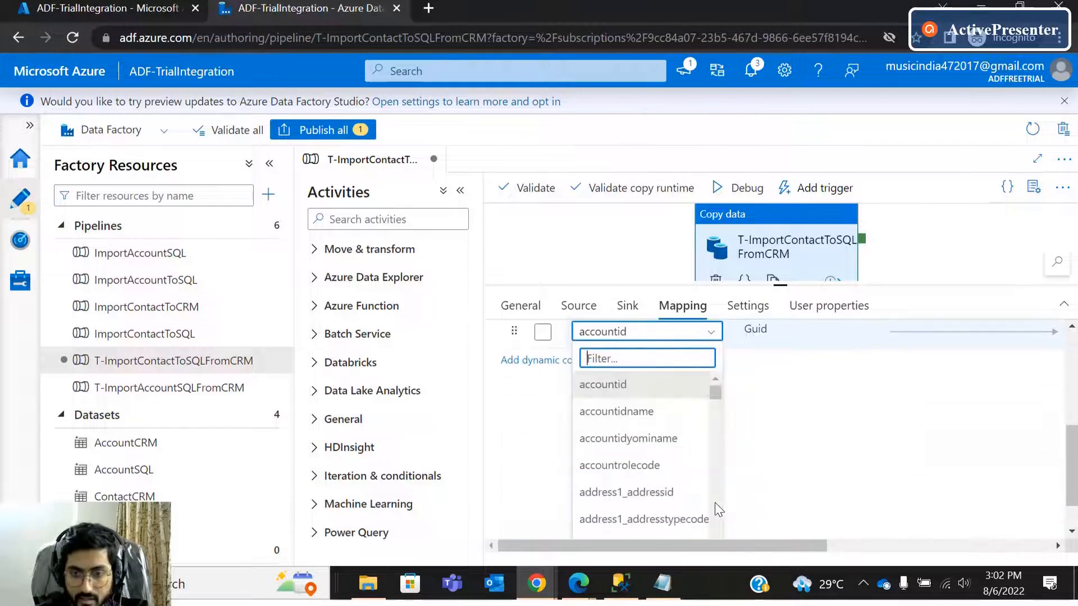
pyautogui.write('parent')
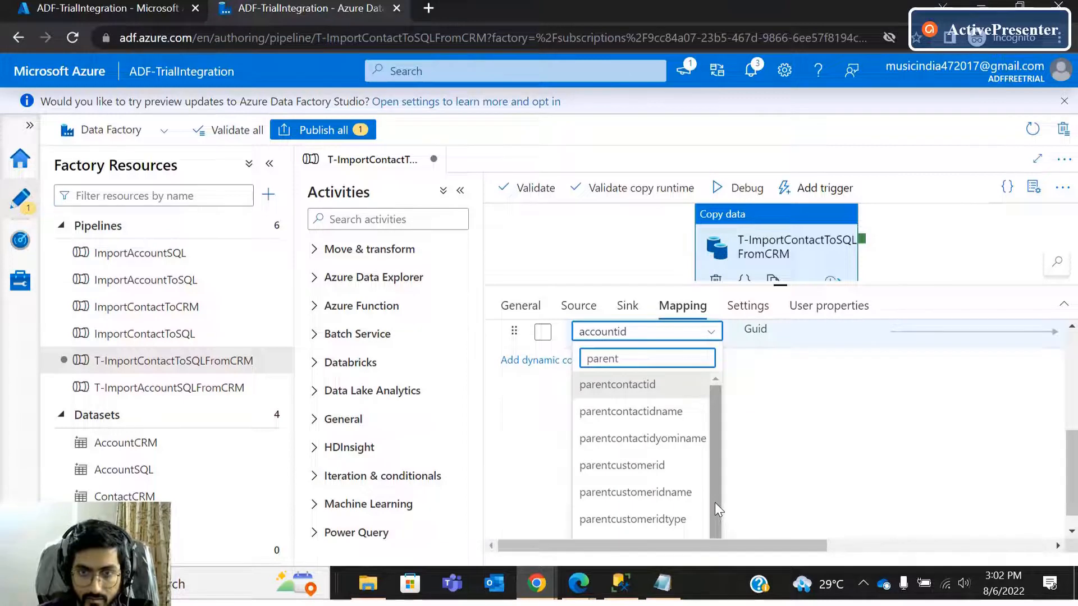
pyautogui.write('cust')
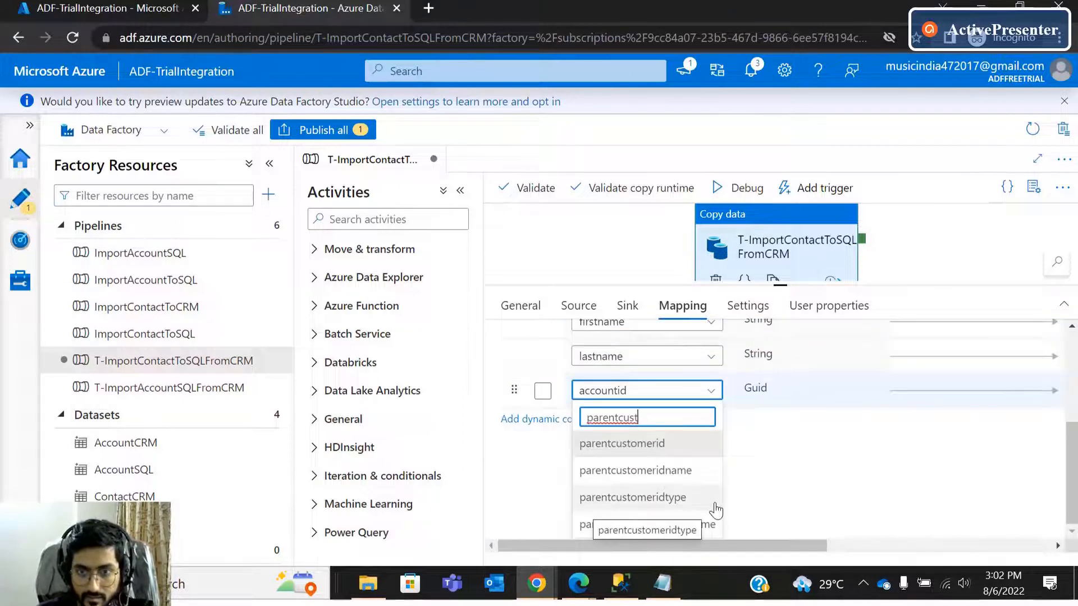
pyautogui.click(629, 442)
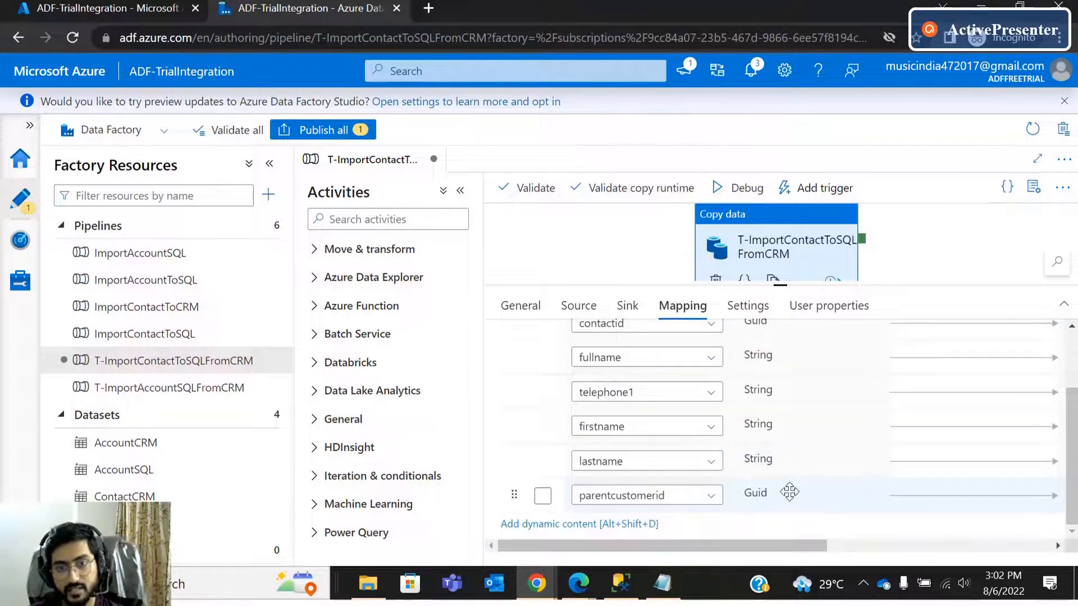
pyautogui.scroll(3, 789, 491)
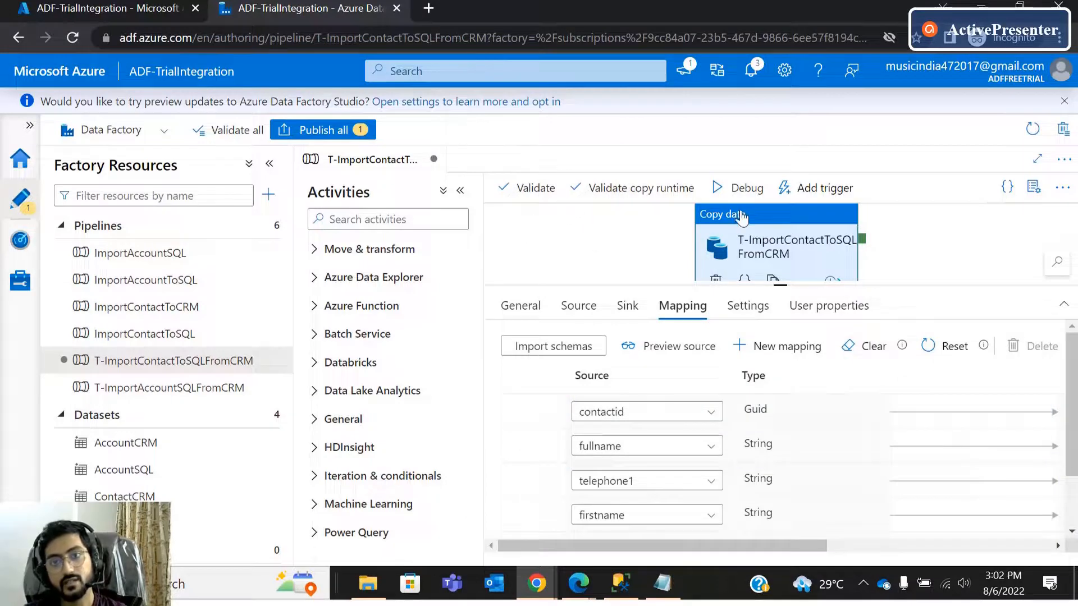
# Publish the edited T-ImportContactToSQLFromCRM pipeline and trigger a run of it immediately.
pyautogui.click(322, 130)
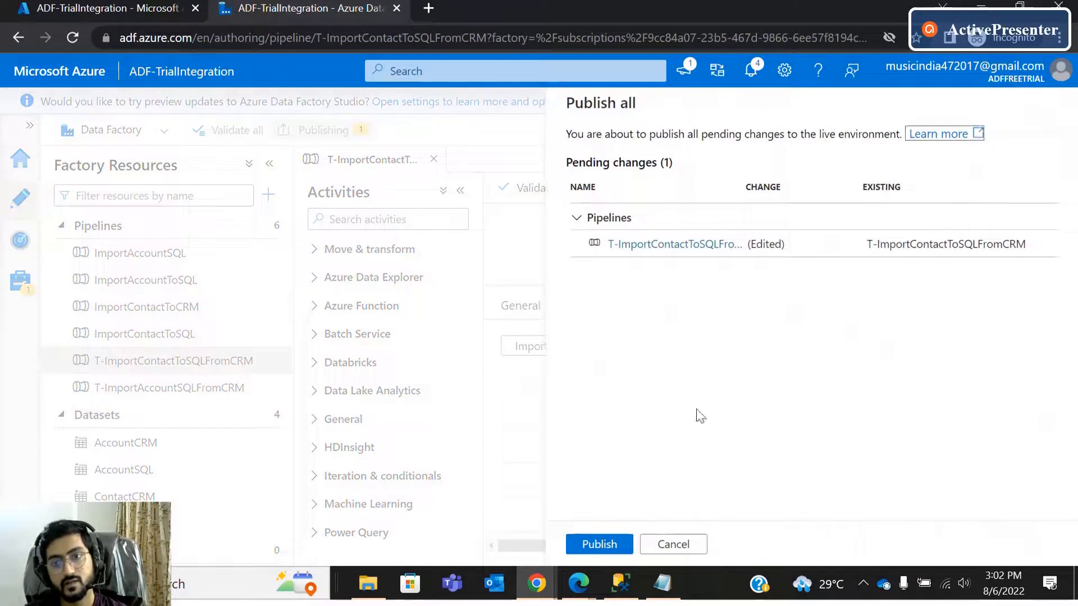
pyautogui.click(626, 543)
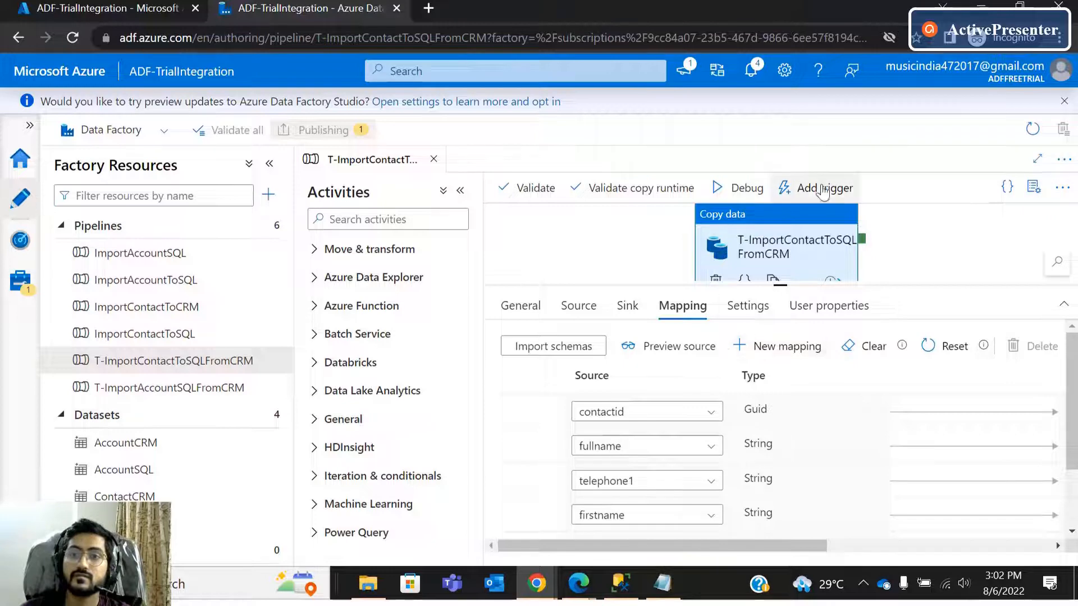
pyautogui.click(799, 189)
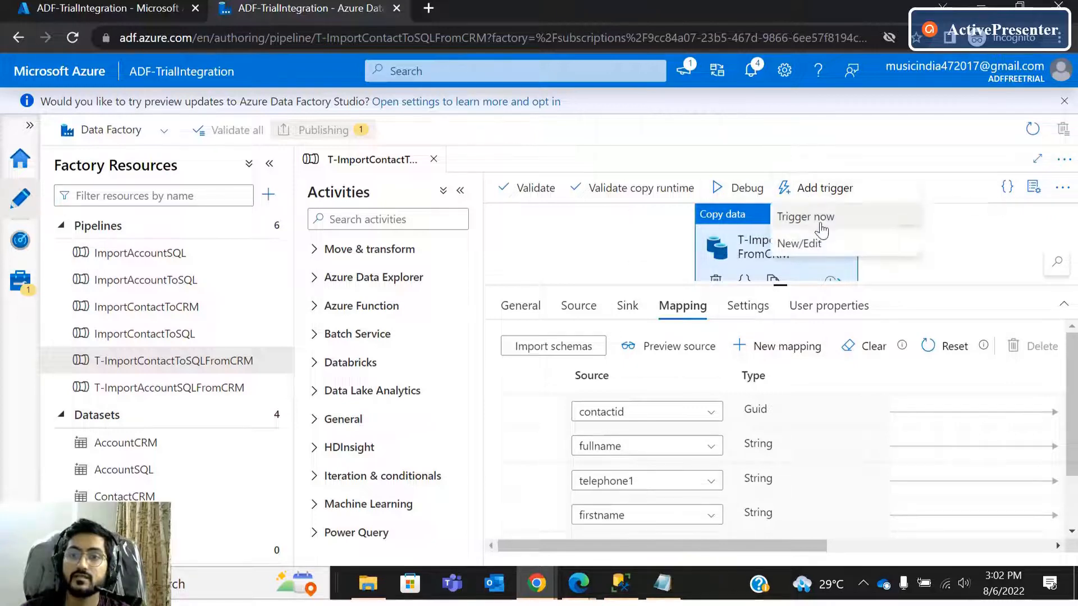
pyautogui.click(805, 216)
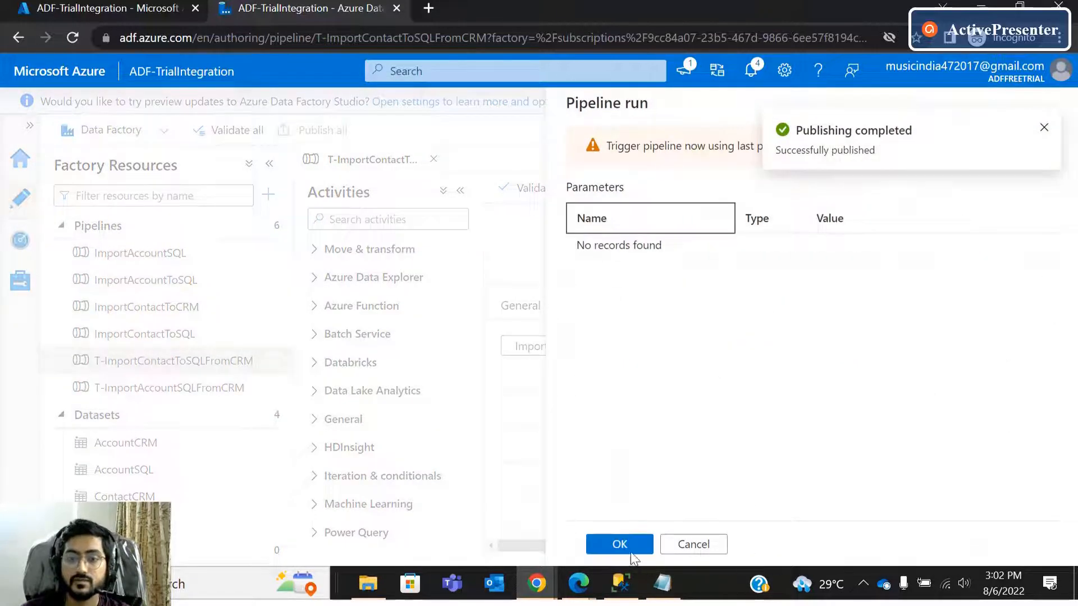
pyautogui.click(619, 544)
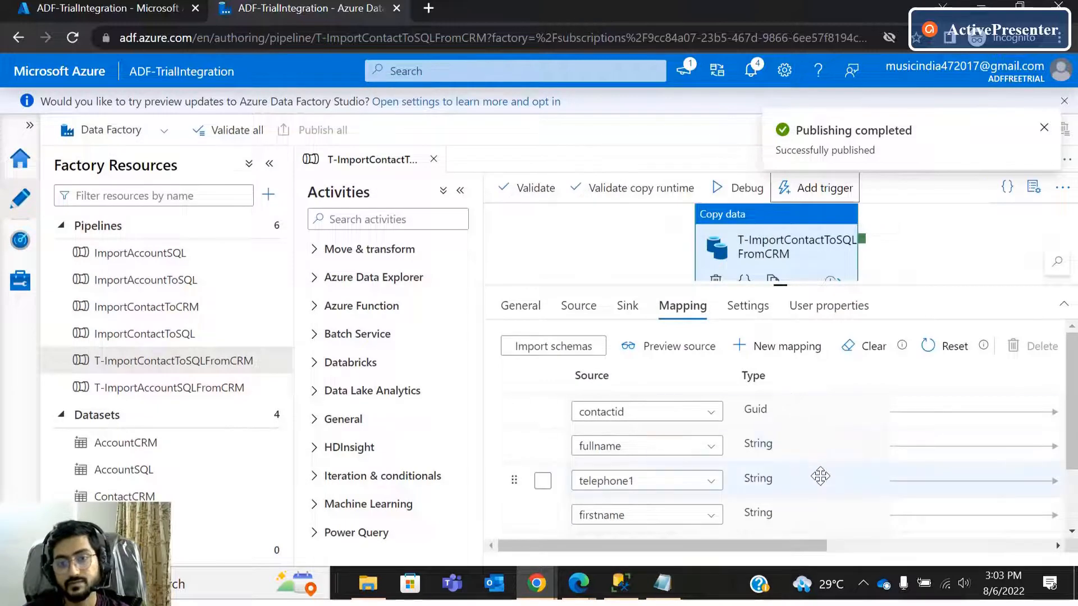
# Switch to SQL Server Management Studio and run the select * from contact query again.
pyautogui.scroll(-2, 818, 481)
pyautogui.scroll(3, 819, 480)
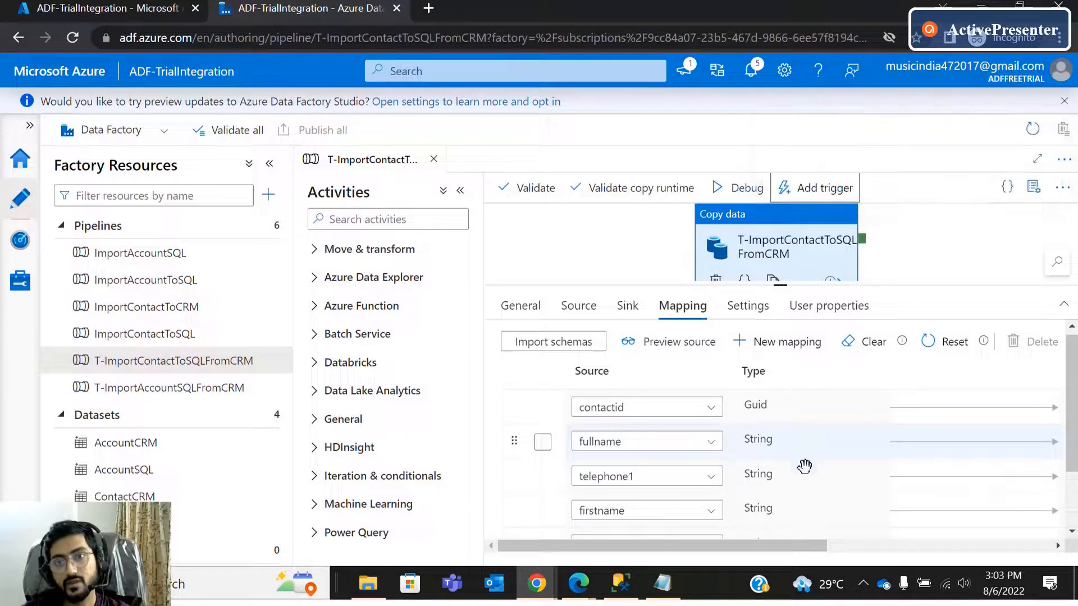
pyautogui.click(619, 585)
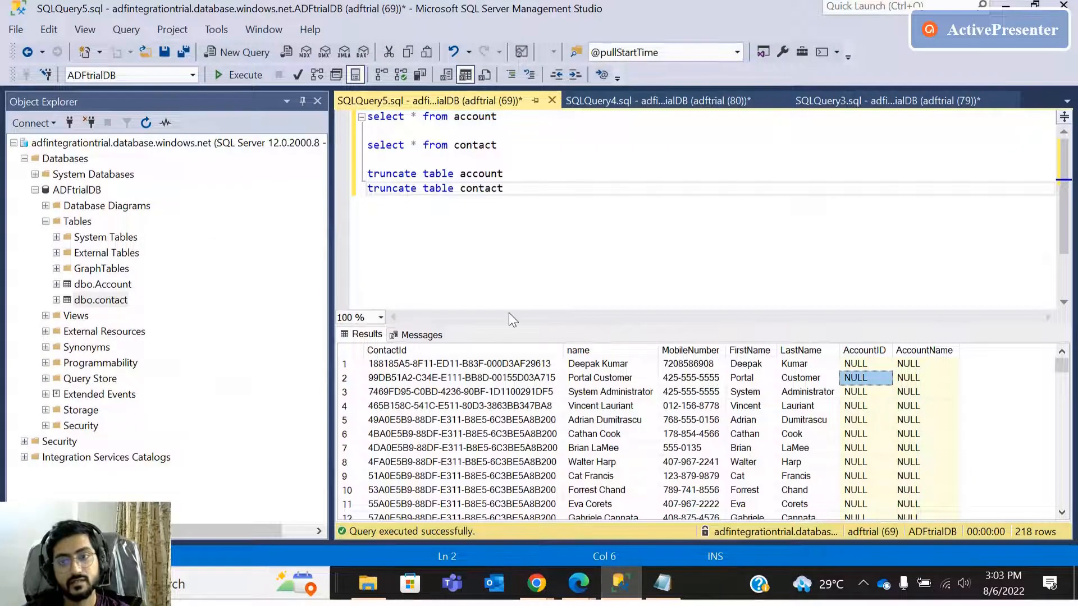
pyautogui.click(510, 283)
pyautogui.moveTo(498, 146); pyautogui.dragTo(360, 151)
pyautogui.click(243, 76)
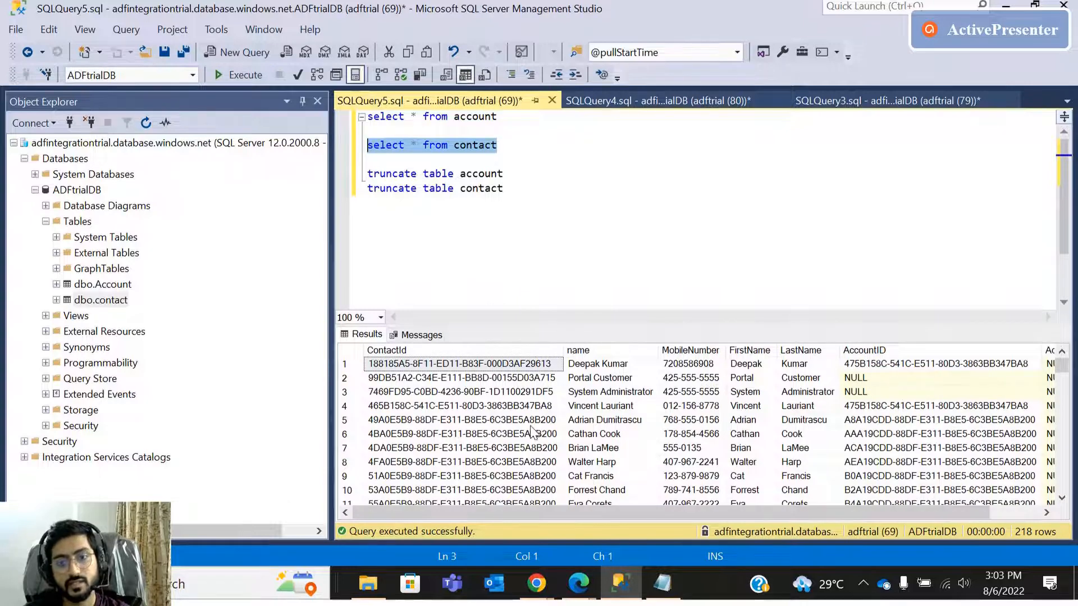
# Look through the contact query results from first to last row, examining the AccountID and AccountName columns.
pyautogui.moveTo(1062, 368); pyautogui.dragTo(1062, 484)
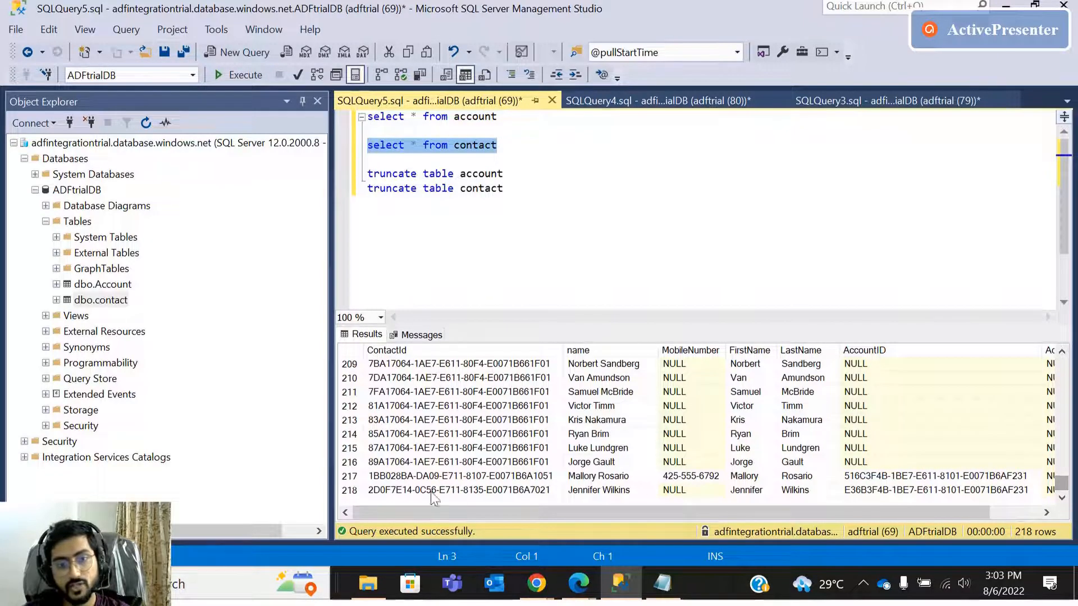
pyautogui.scroll(10, 435, 440)
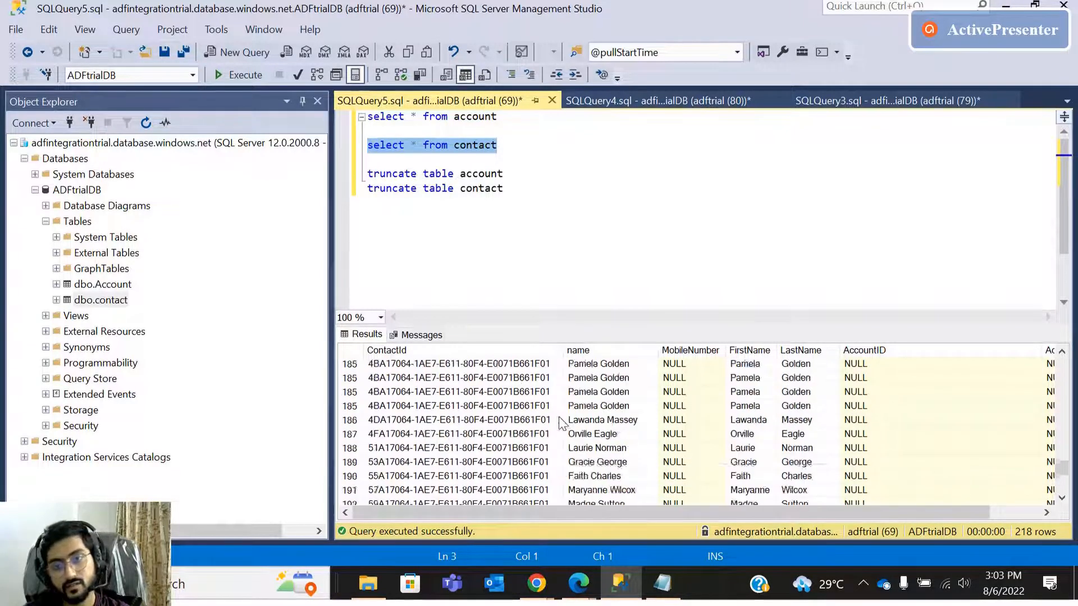
pyautogui.moveTo(1069, 470); pyautogui.dragTo(1061, 366)
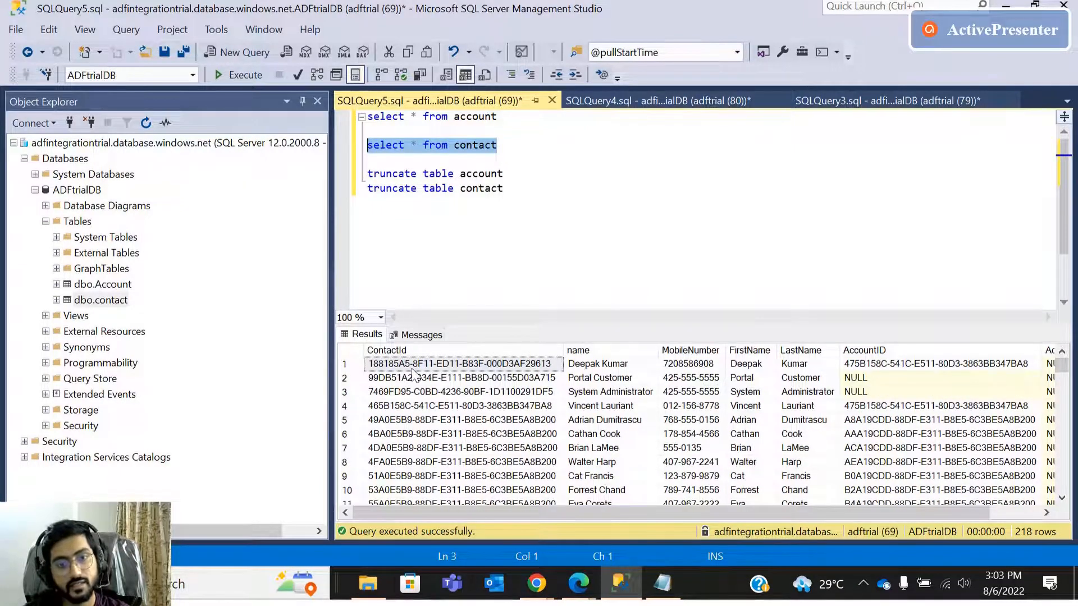
pyautogui.scroll(-20, 391, 388)
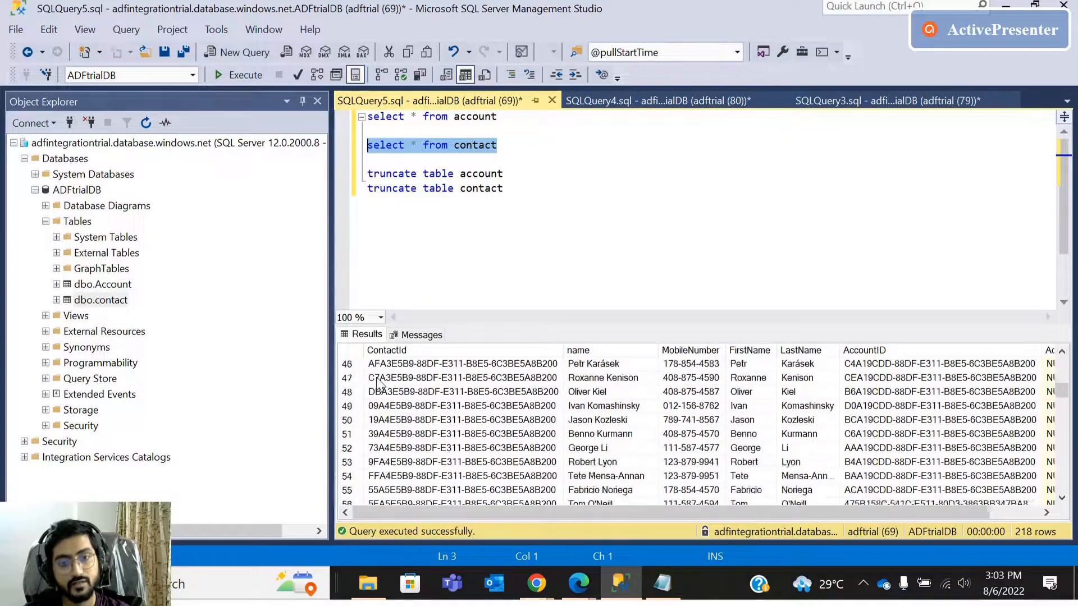
pyautogui.scroll(-5, 393, 396)
pyautogui.moveTo(1057, 415); pyautogui.dragTo(887, 357)
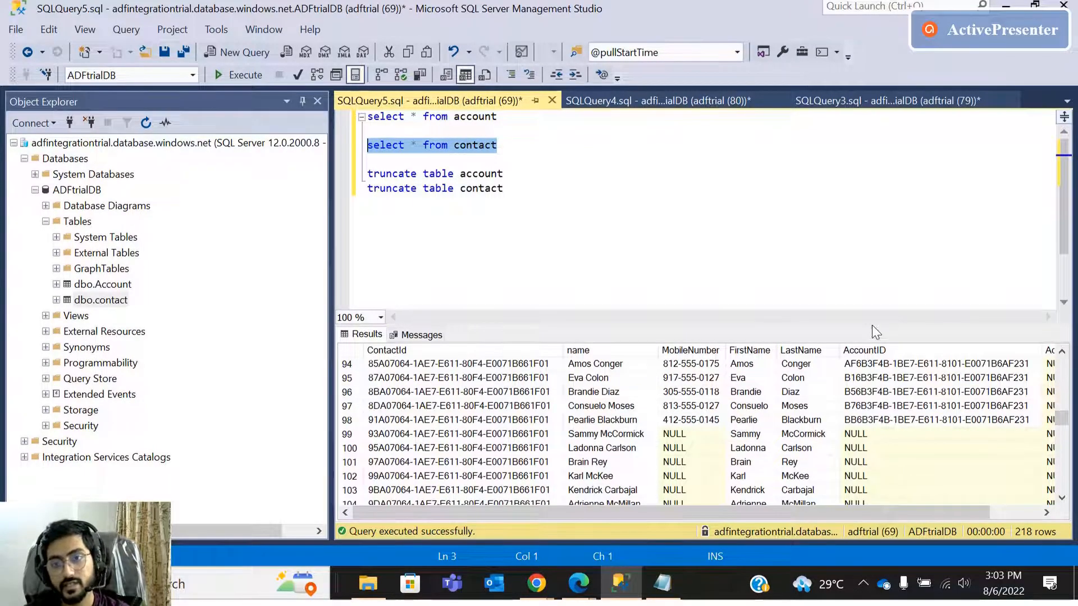
pyautogui.scroll(17, 748, 391)
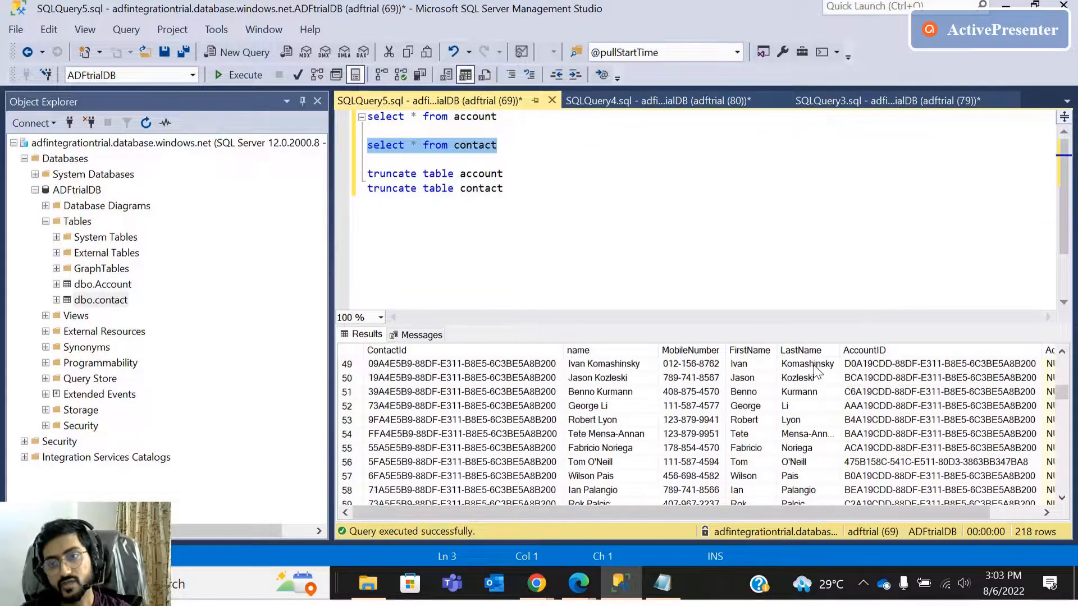
pyautogui.scroll(4, 867, 378)
pyautogui.moveTo(795, 513); pyautogui.dragTo(848, 513)
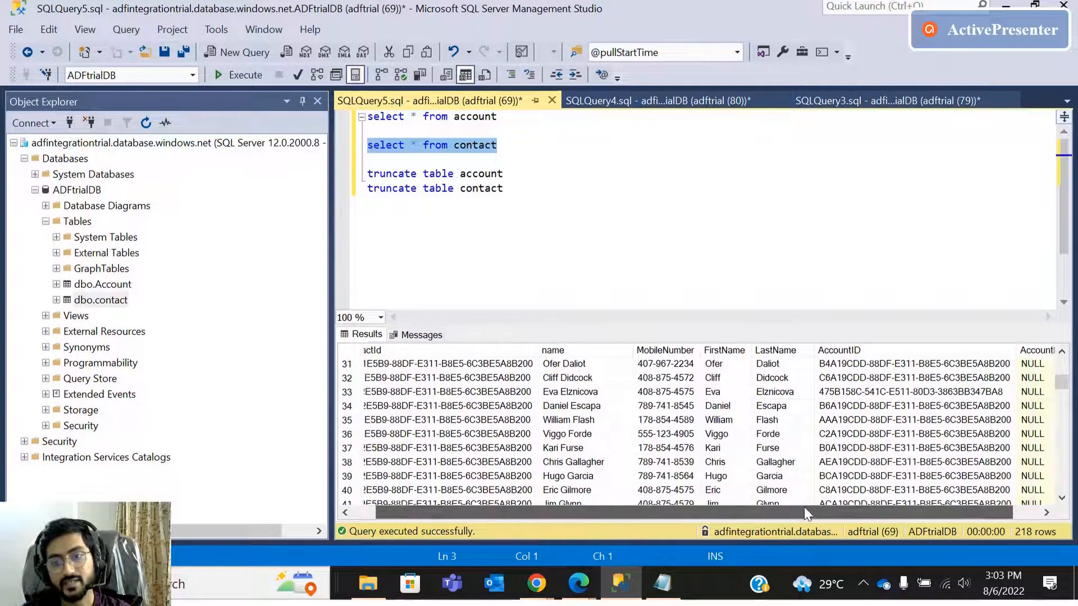
pyautogui.scroll(3, 789, 370)
pyautogui.click(799, 366)
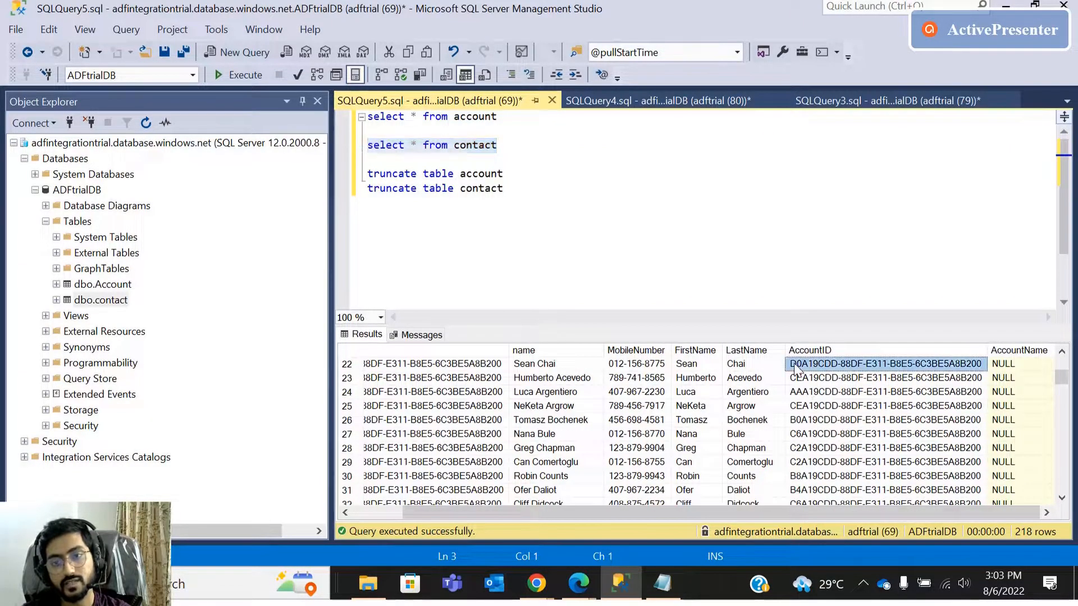
pyautogui.scroll(5, 412, 412)
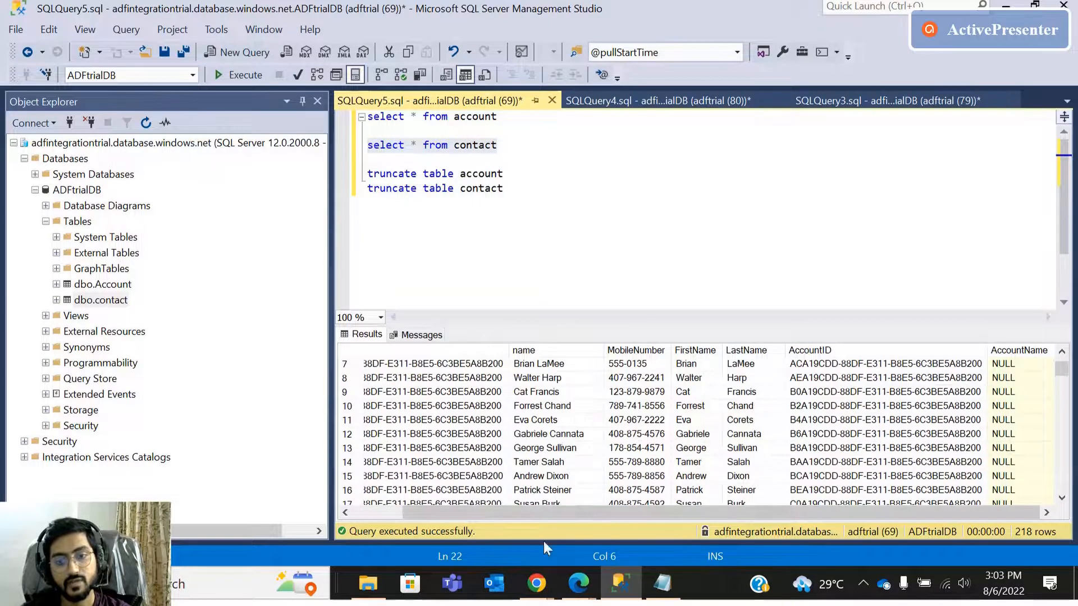
# Switch to Dynamics 365 to check the open contact's Account Name, then return to the AccountName column in the SQL results.
pyautogui.moveTo(578, 583)
pyautogui.click(648, 523)
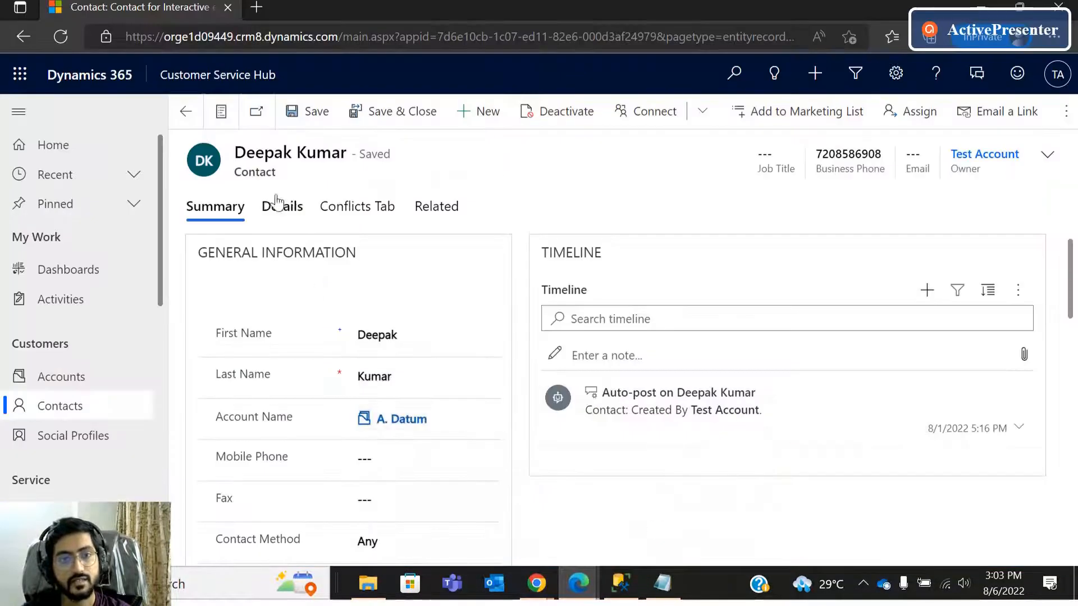
pyautogui.scroll(-1, 354, 324)
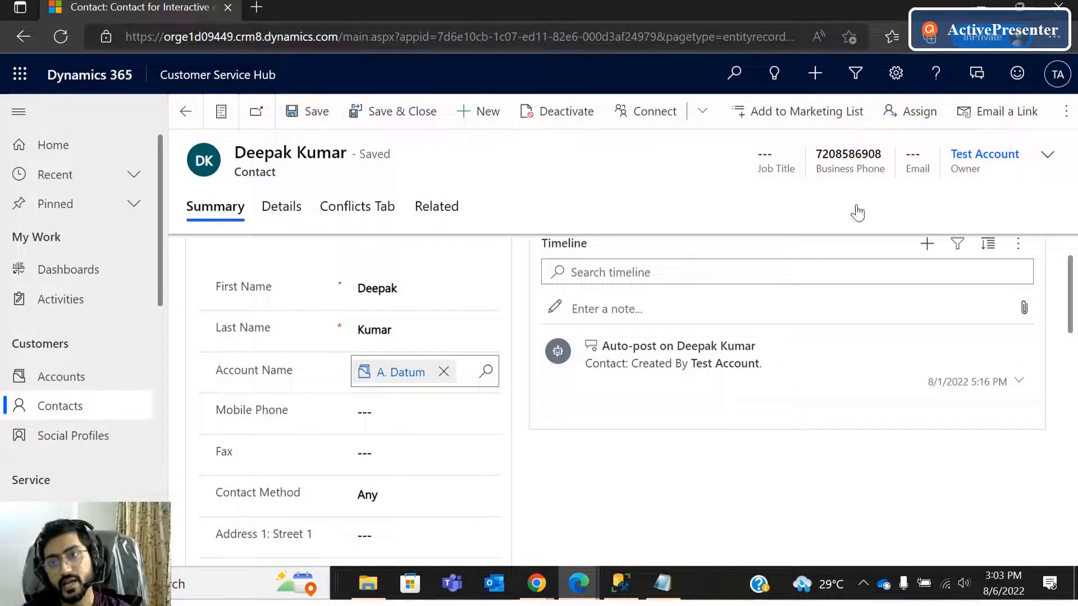
pyautogui.hotkey('alt', 'Tab')
pyautogui.click(813, 366)
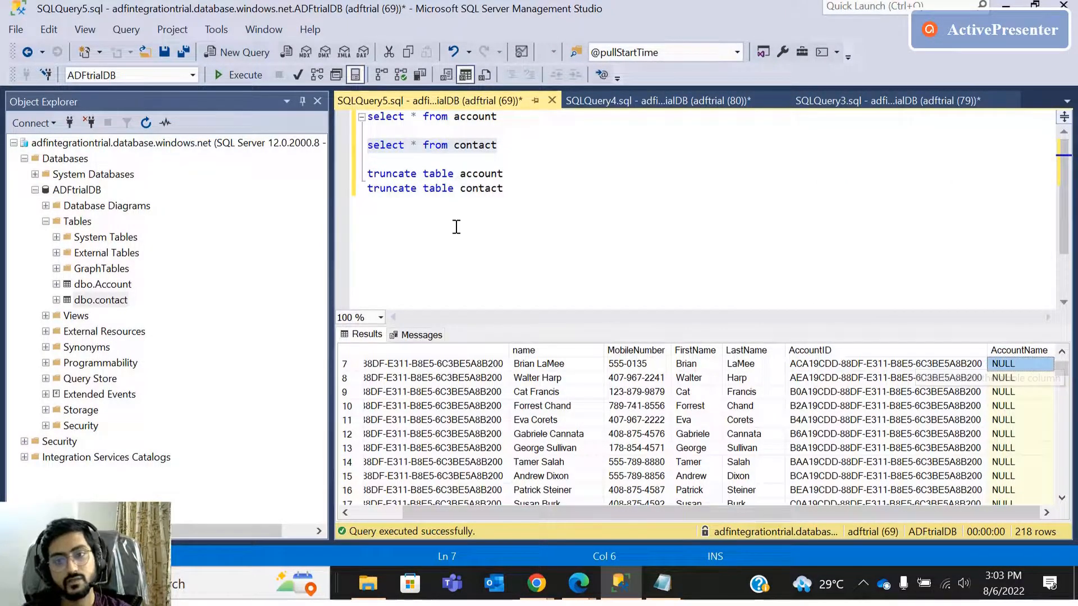
# Run only the select * from account query and inspect the AccountId and AccountName of the first row.
pyautogui.moveTo(497, 116); pyautogui.dragTo(365, 116)
pyautogui.click(248, 80)
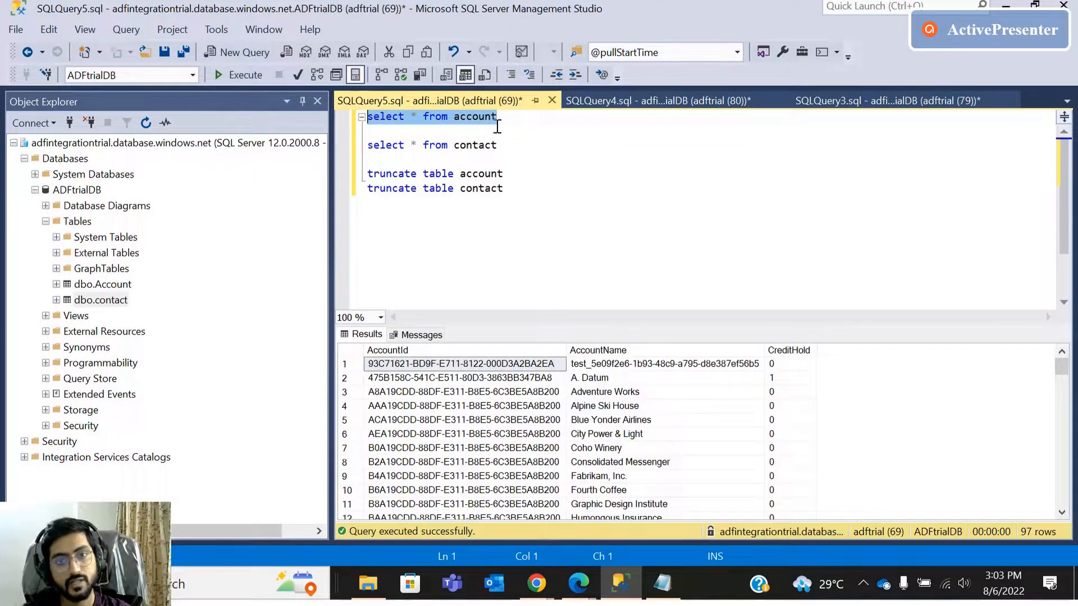
pyautogui.click(424, 363)
pyautogui.click(650, 362)
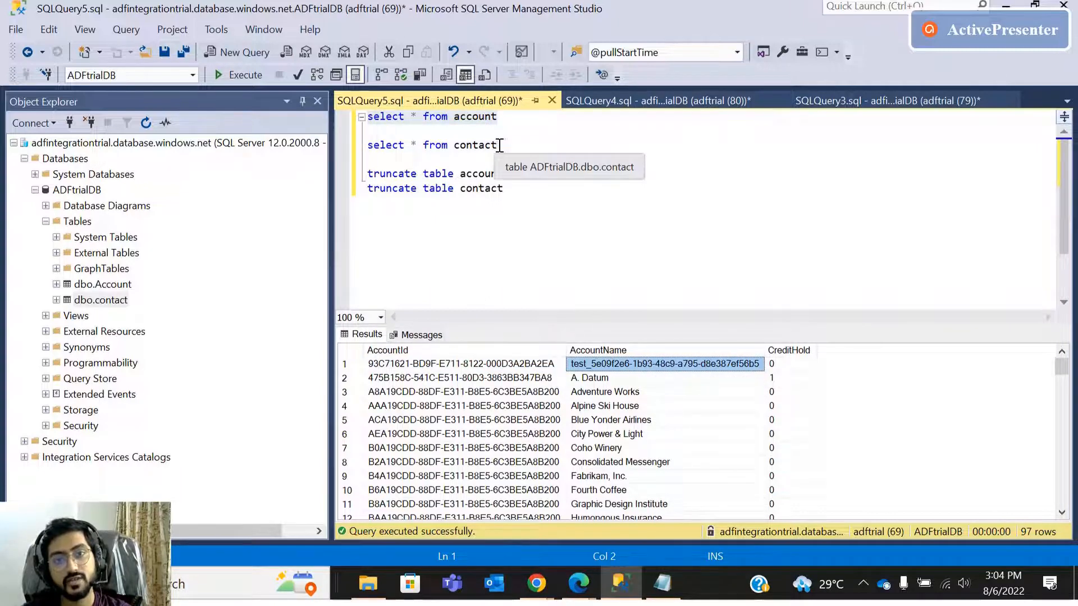
# Run only the select * from contact query and examine the AccountID and AccountName columns in its results.
pyautogui.moveTo(496, 145); pyautogui.dragTo(437, 130)
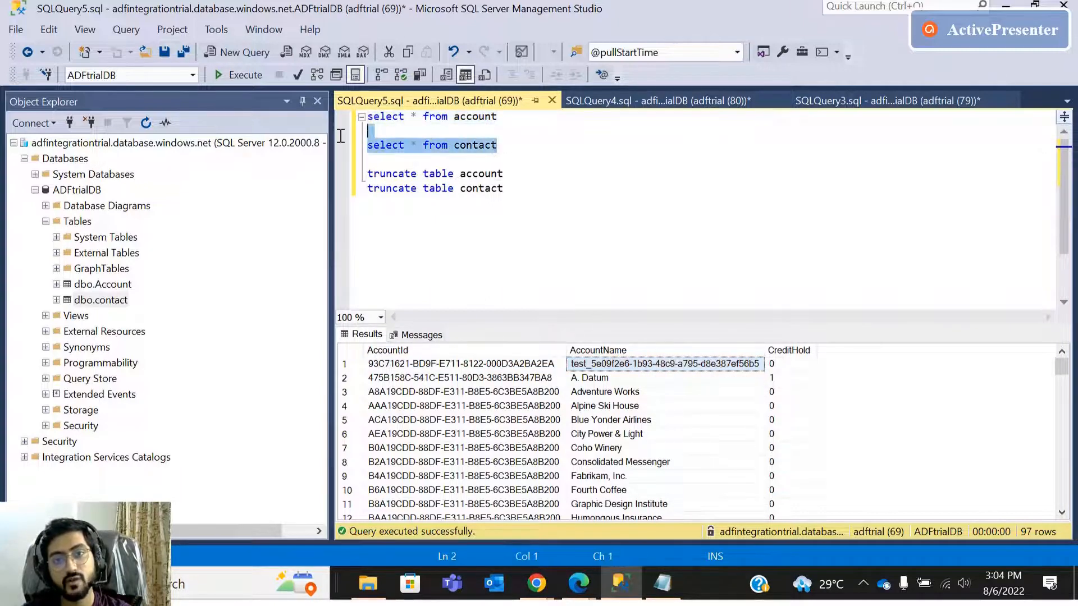
pyautogui.click(535, 153)
pyautogui.moveTo(511, 146); pyautogui.dragTo(367, 146)
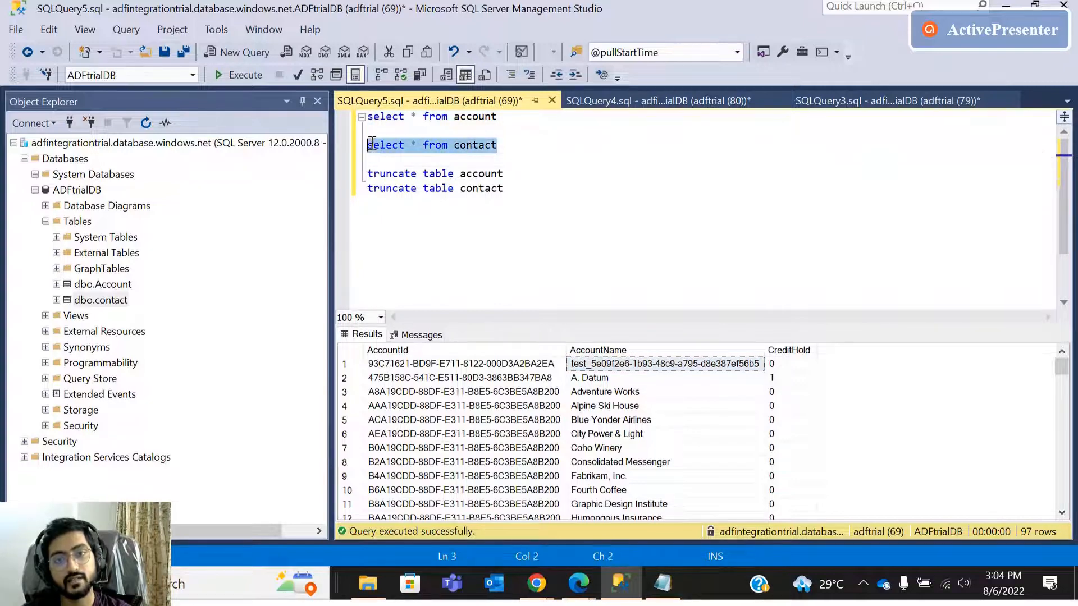
pyautogui.click(220, 79)
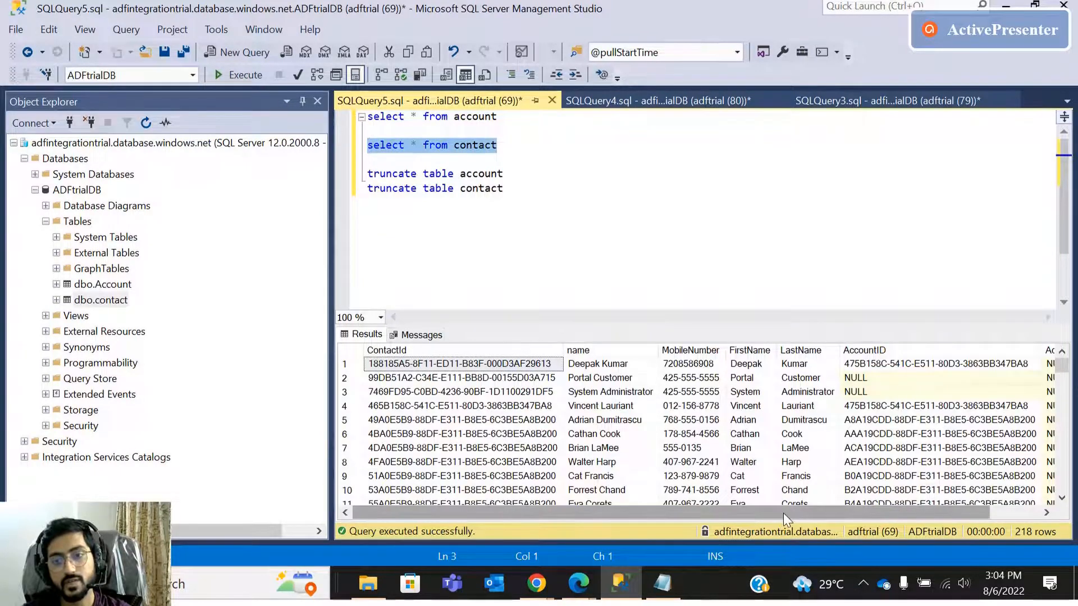
pyautogui.moveTo(783, 513); pyautogui.dragTo(836, 513)
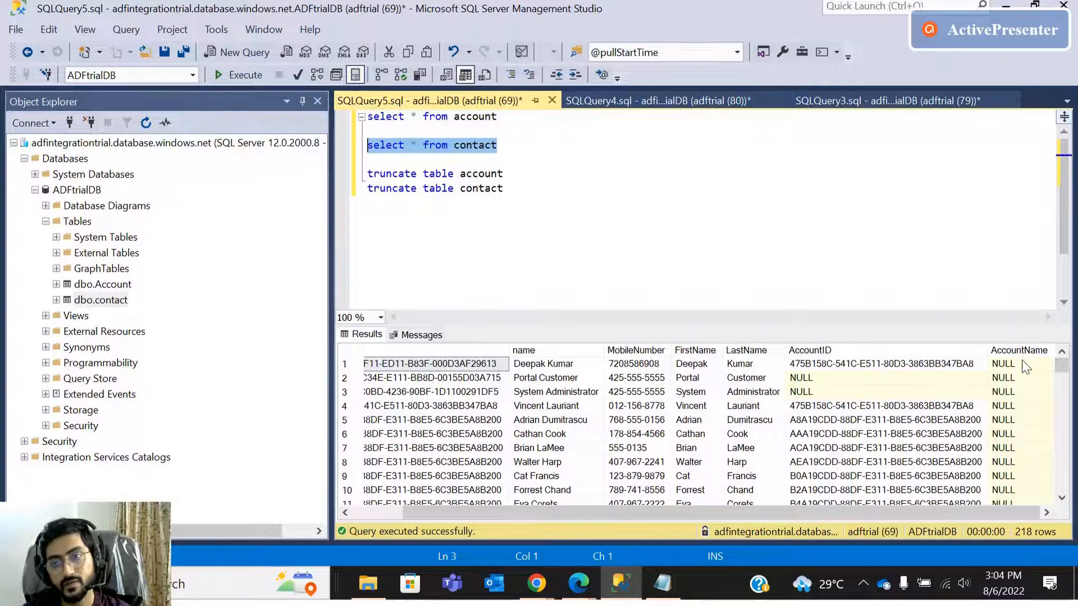
# Start a new statement, Update contact, between the contact select query and the truncate statements.
pyautogui.click(503, 154)
pyautogui.press('Return')
pyautogui.press('Return')
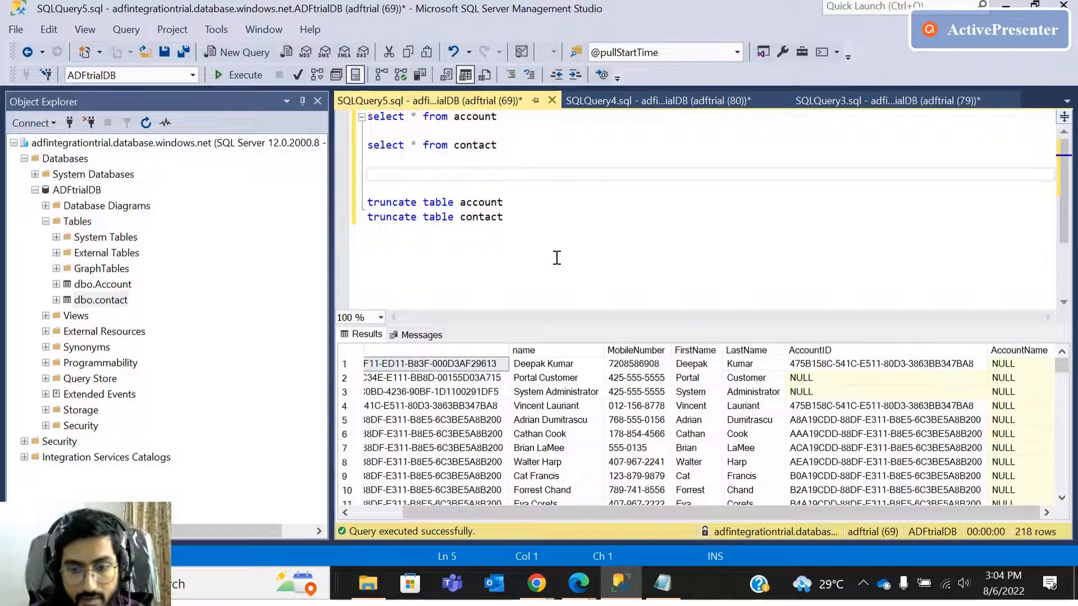
pyautogui.write('Update ')
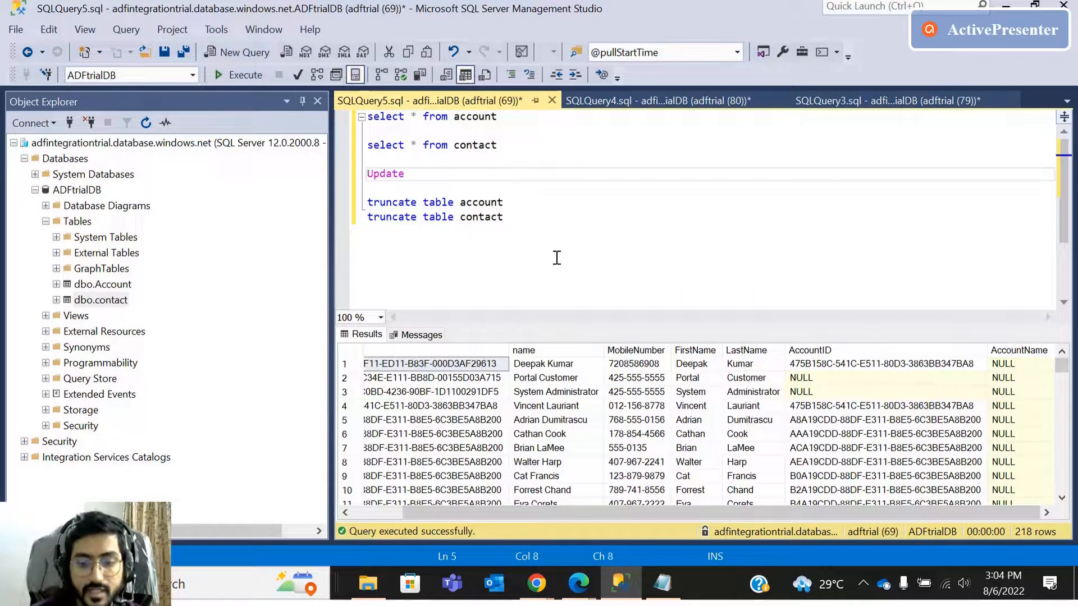
pyautogui.write('contact')
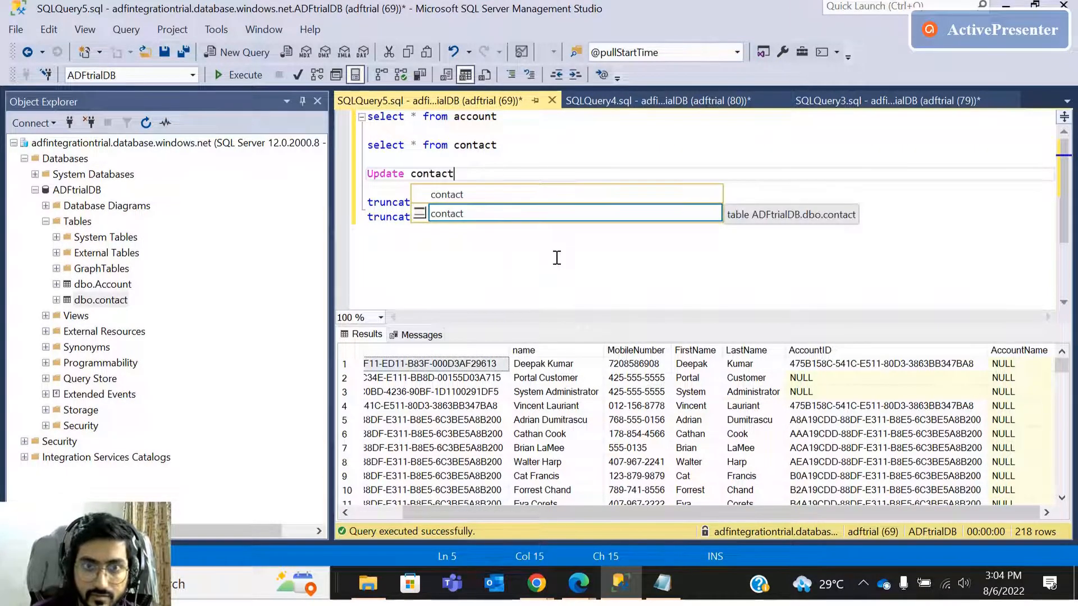
pyautogui.press('Escape')
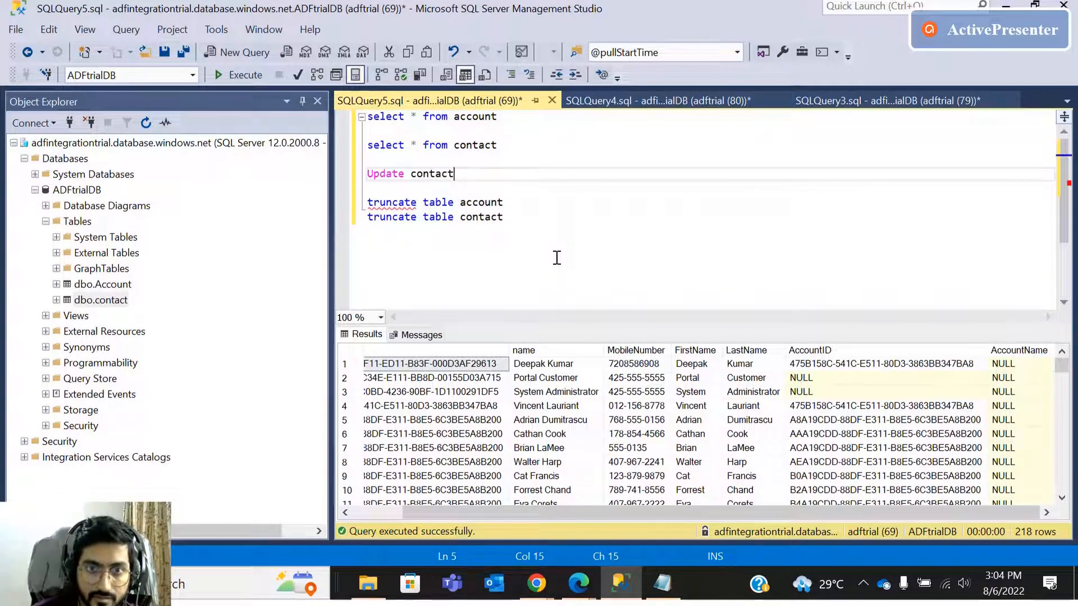
# Add the line set AccountName = Account.AccountName to the update statement.
pyautogui.press('Return')
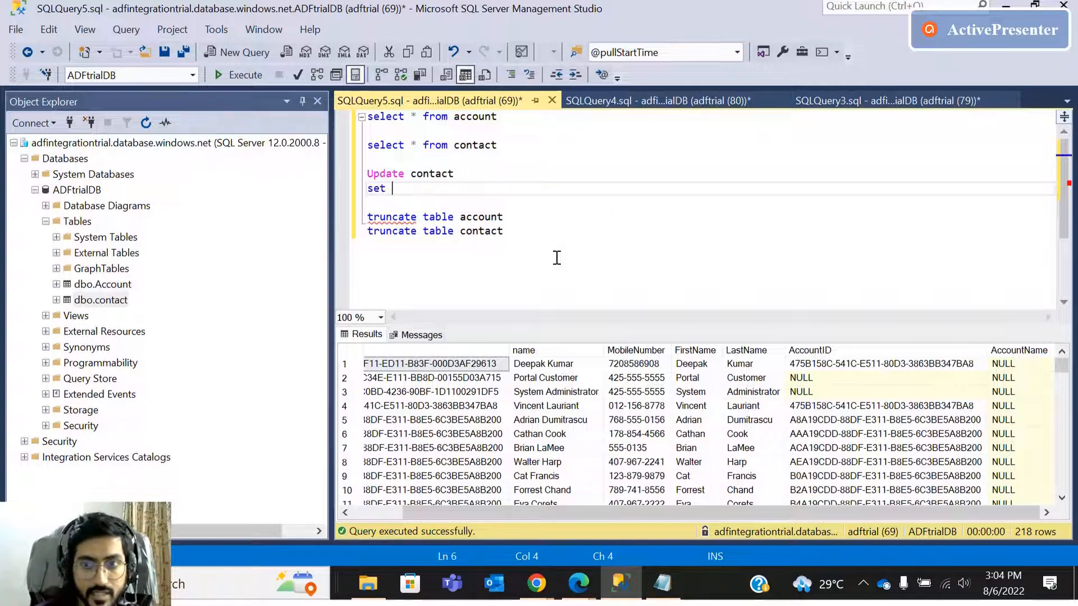
pyautogui.write('set Accoun')
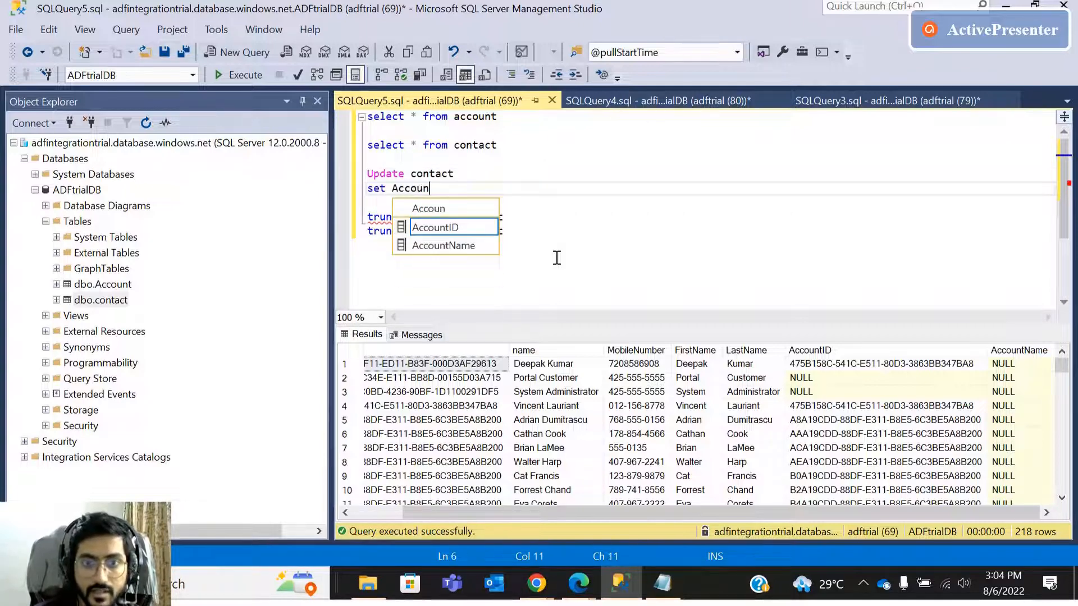
pyautogui.press('Down')
pyautogui.write('Name = ')
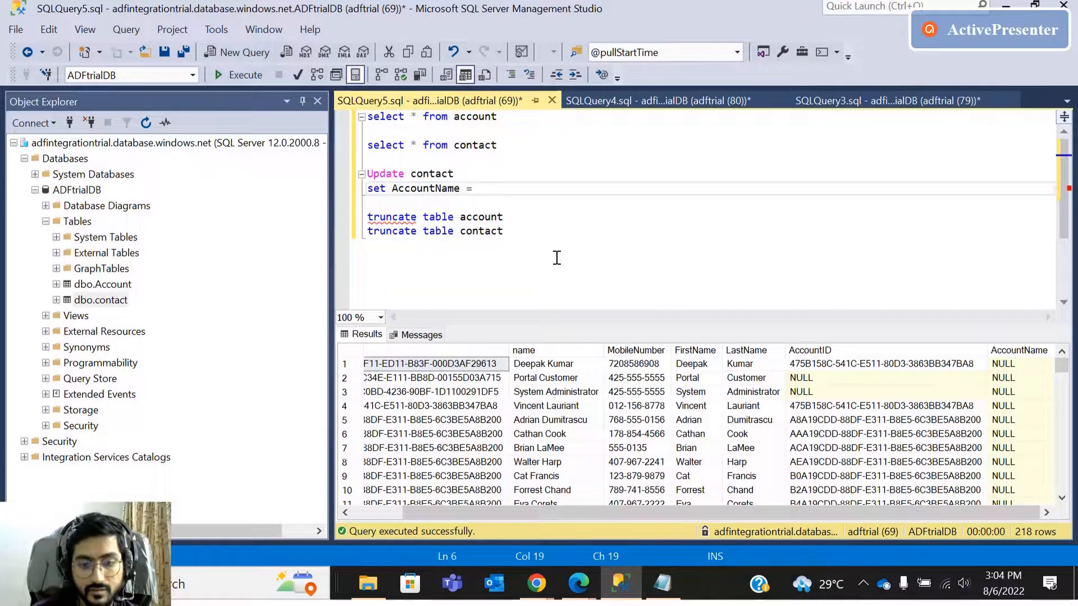
pyautogui.write('Account')
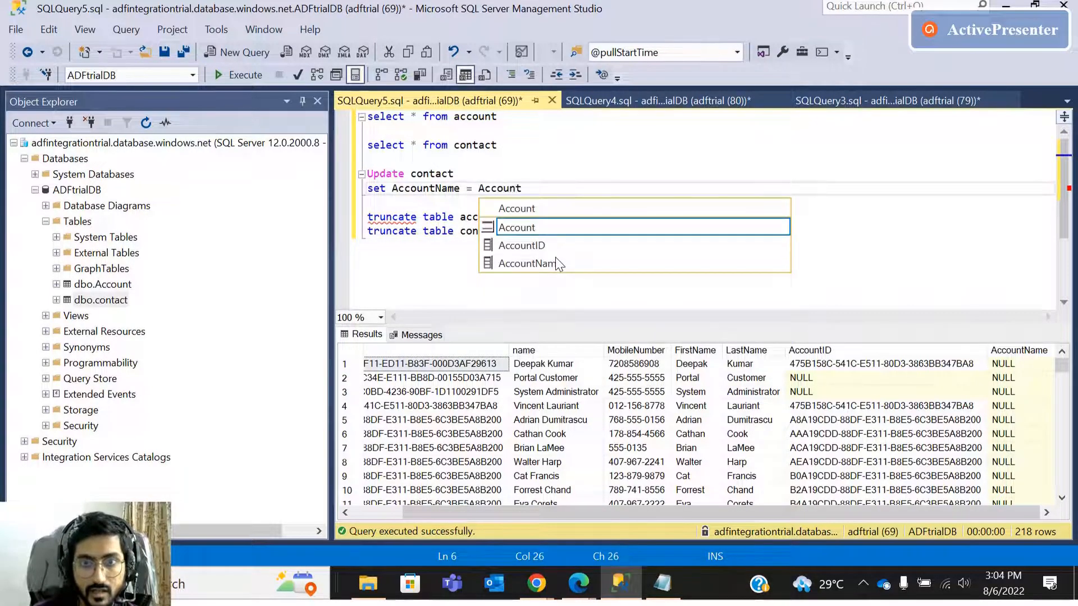
pyautogui.write('.A')
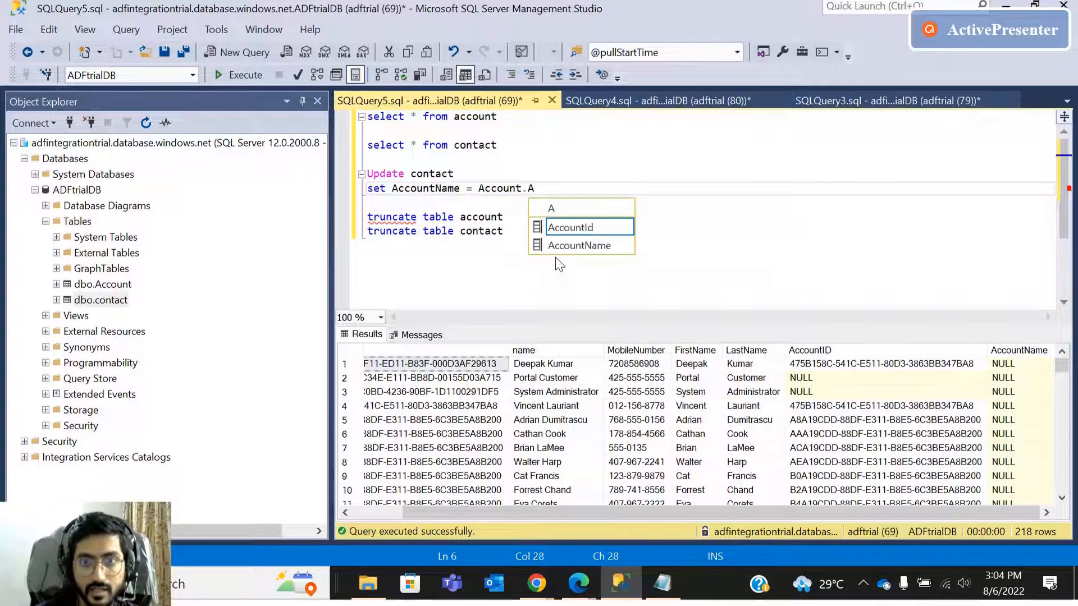
pyautogui.doubleClick(558, 247)
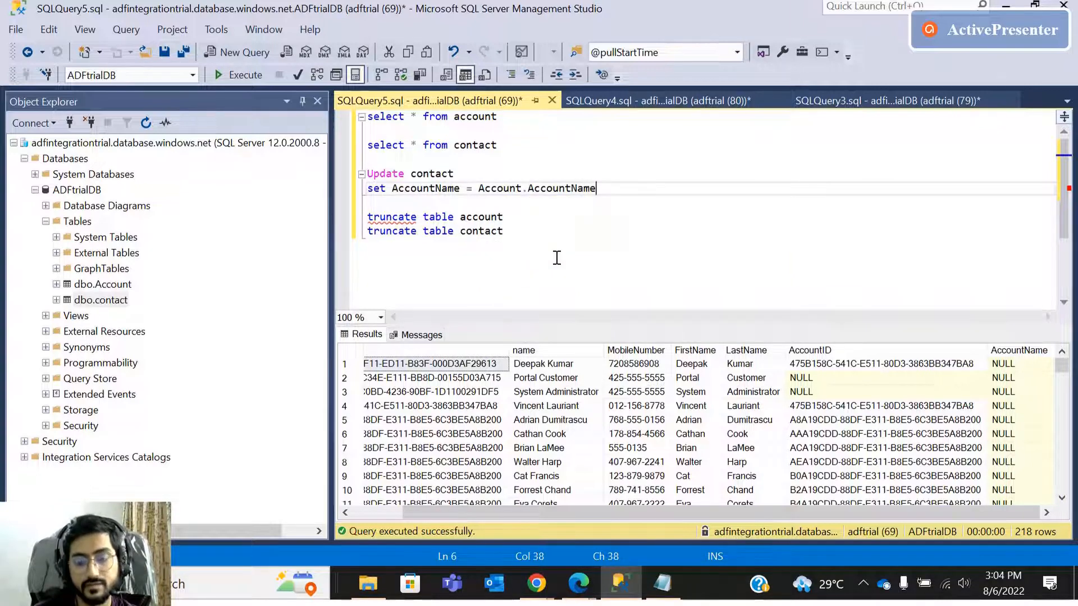
# Add the lines From contact and inner join Account to the update statement, below the set AccountName line.
pyautogui.press('Return')
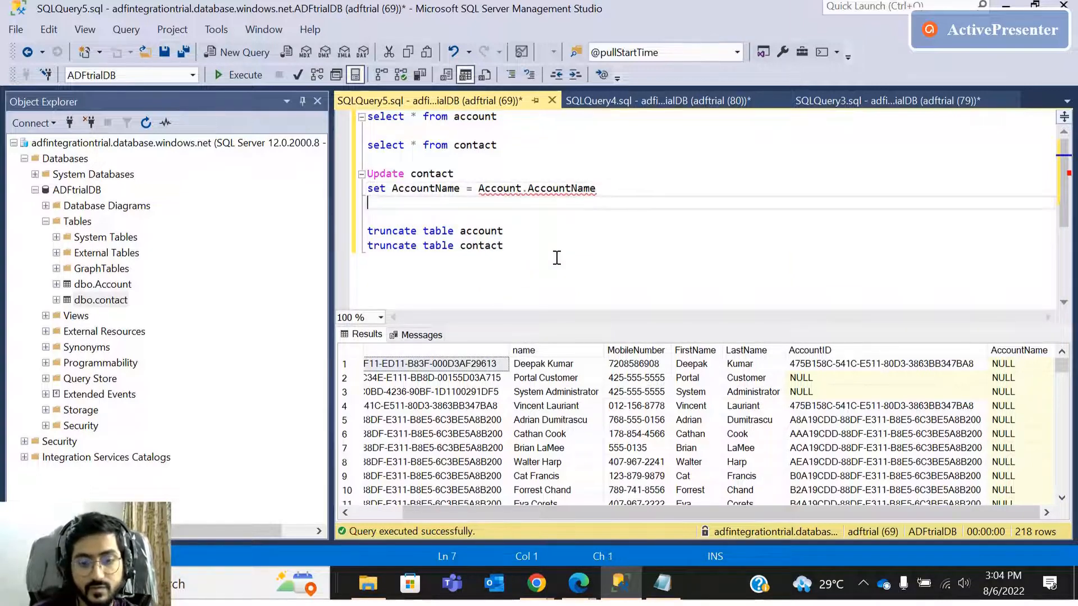
pyautogui.write('From contact')
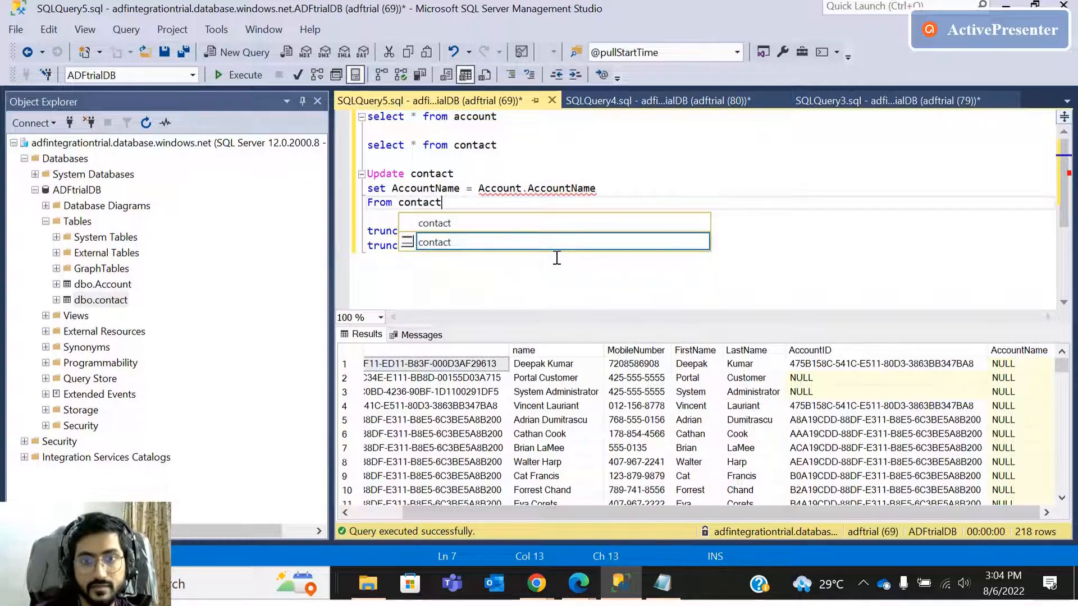
pyautogui.press('Escape')
pyautogui.press('Return')
pyautogui.write('i')
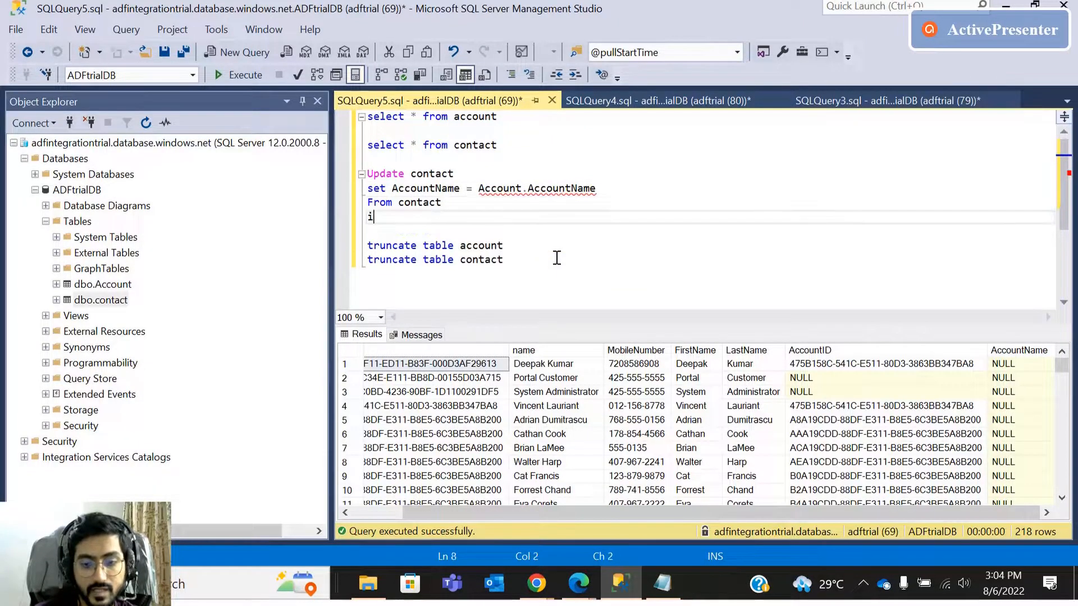
pyautogui.write('nner jo')
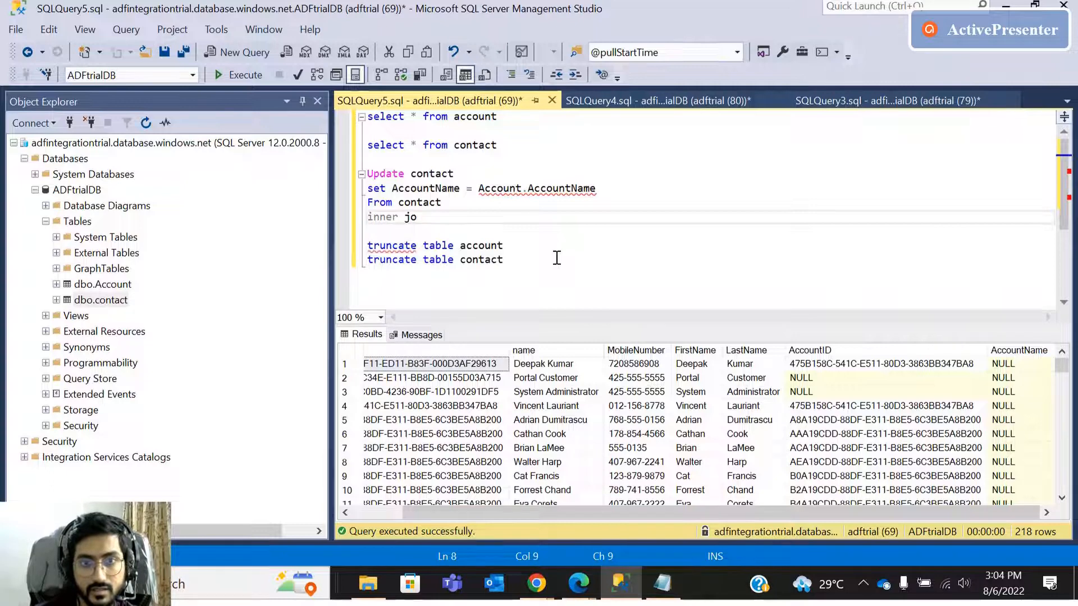
pyautogui.write('in')
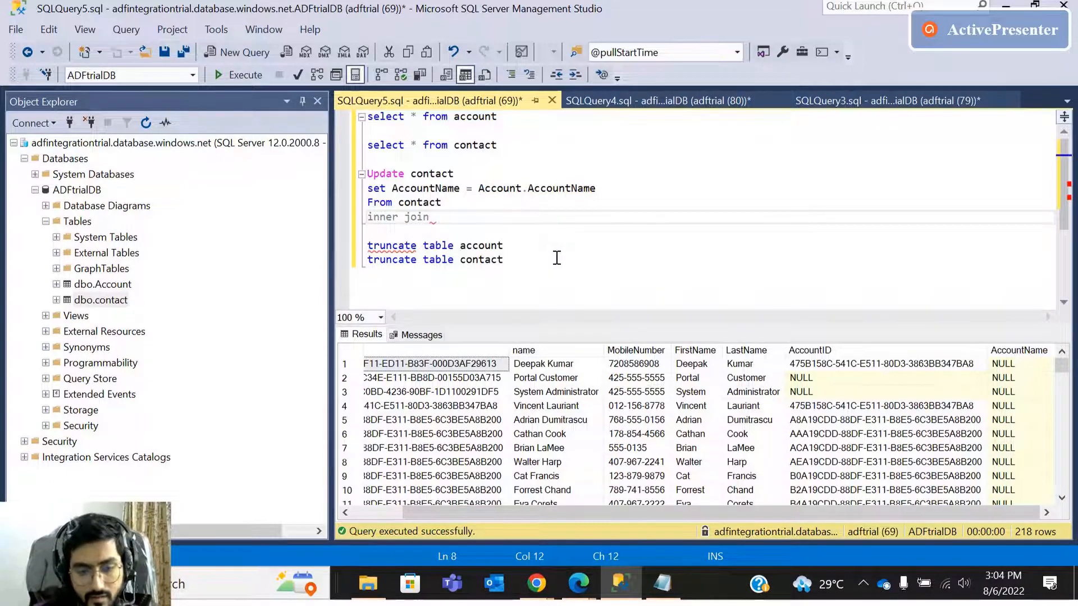
pyautogui.write(' a')
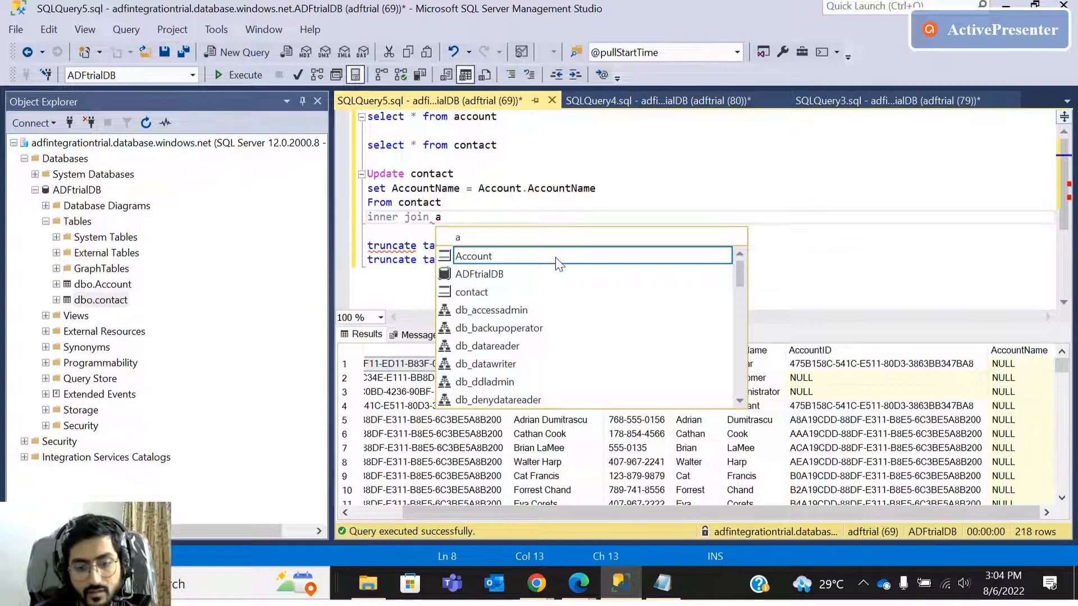
pyautogui.write('ccount')
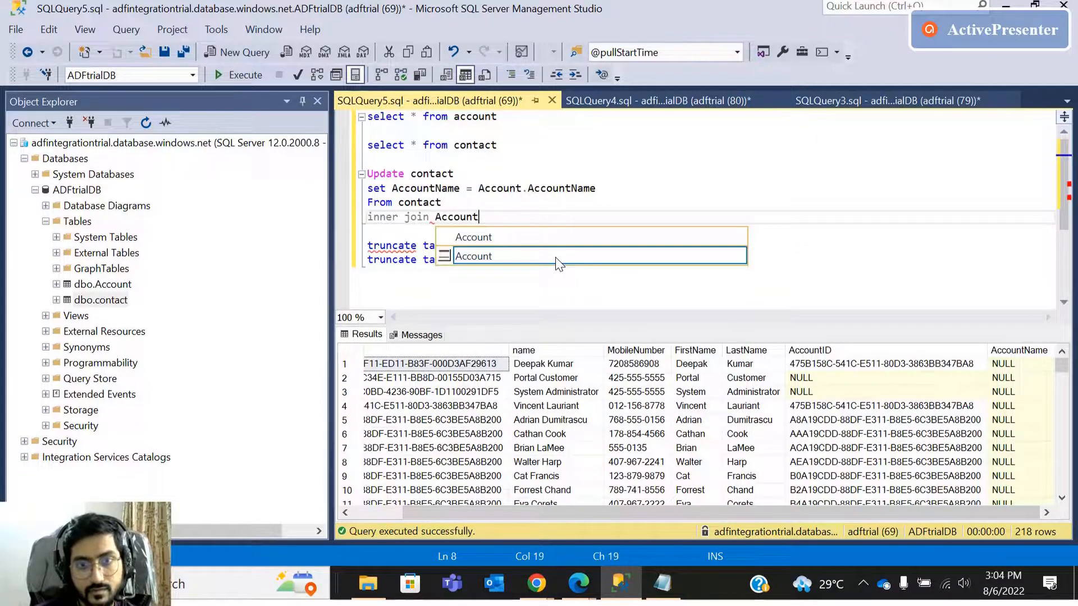
pyautogui.press('Down')
pyautogui.press('Return')
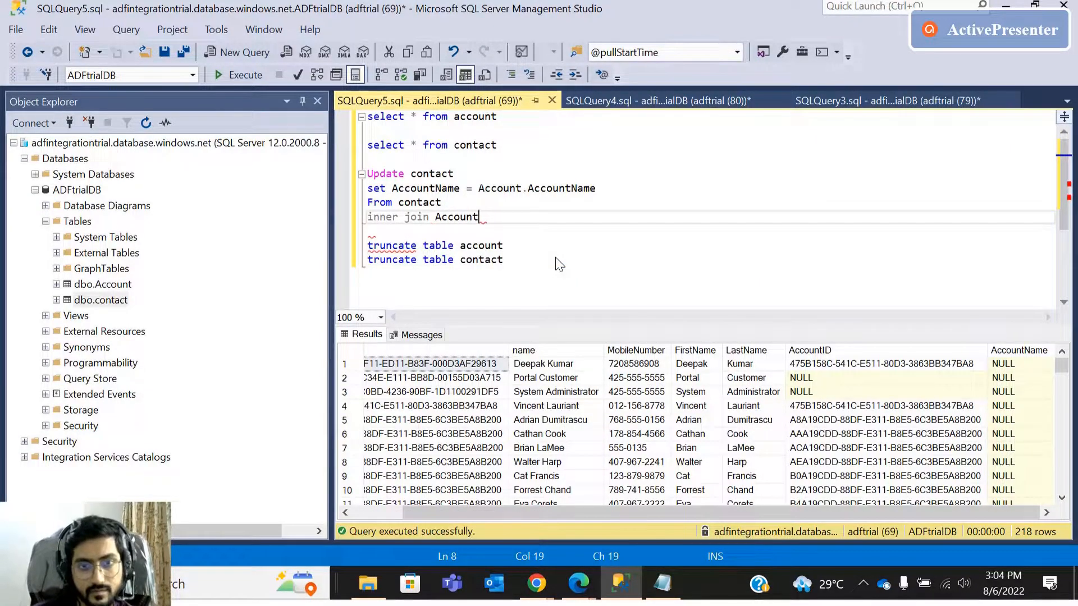
# Complete the update statement with the join condition on contact.AccountID = Account.AccountId.
pyautogui.press('Return')
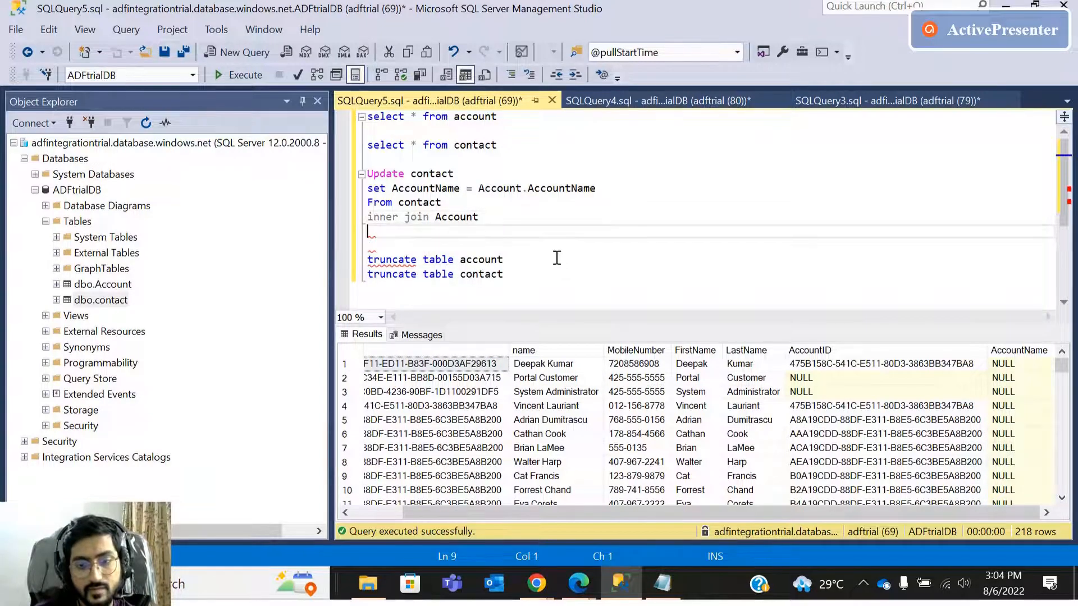
pyautogui.write('on')
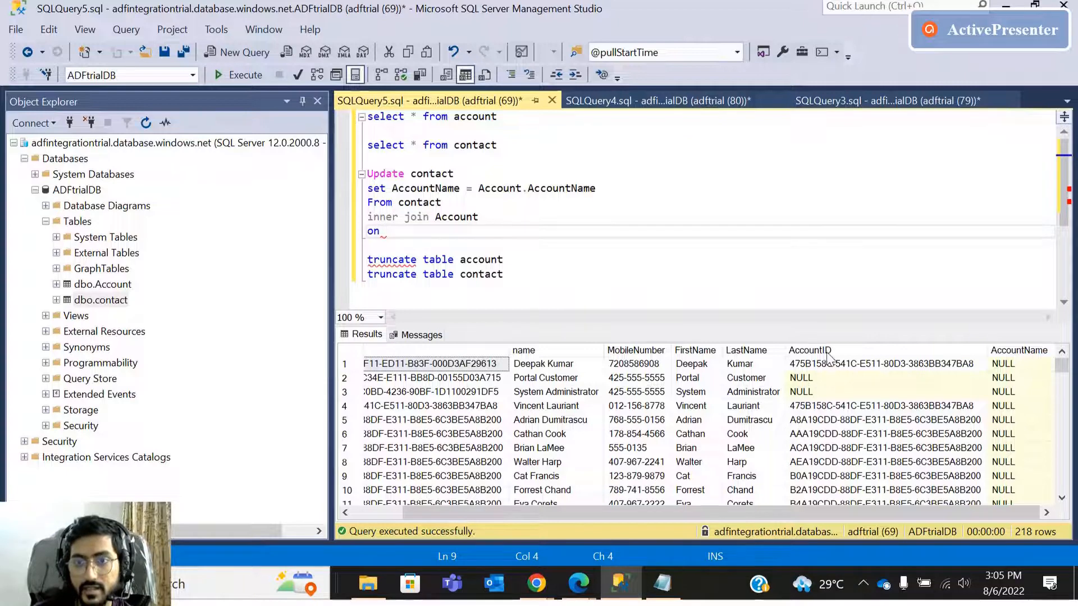
pyautogui.write(' A')
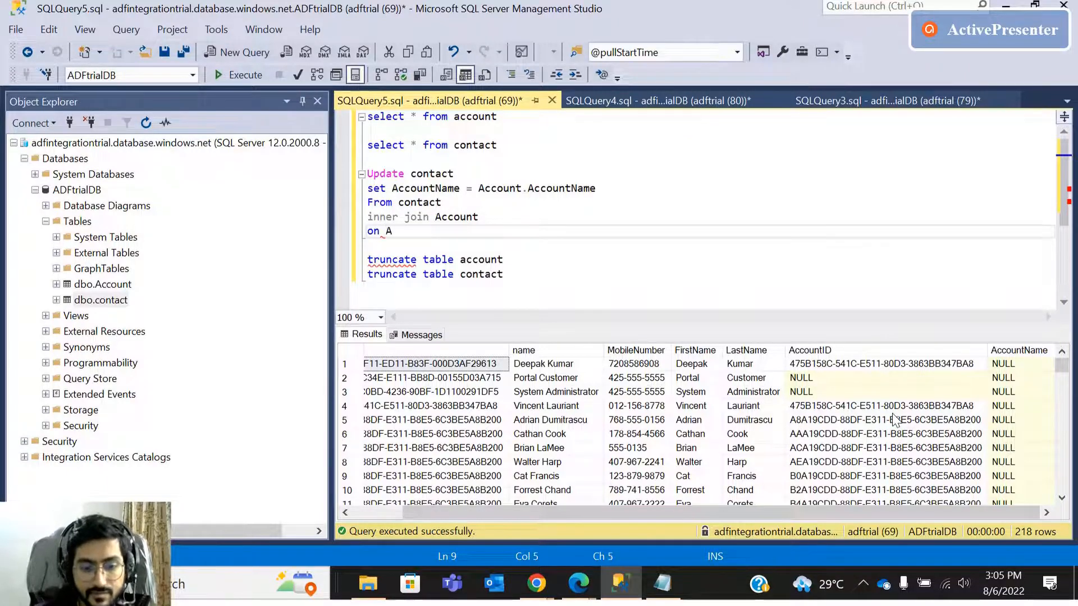
pyautogui.write('c')
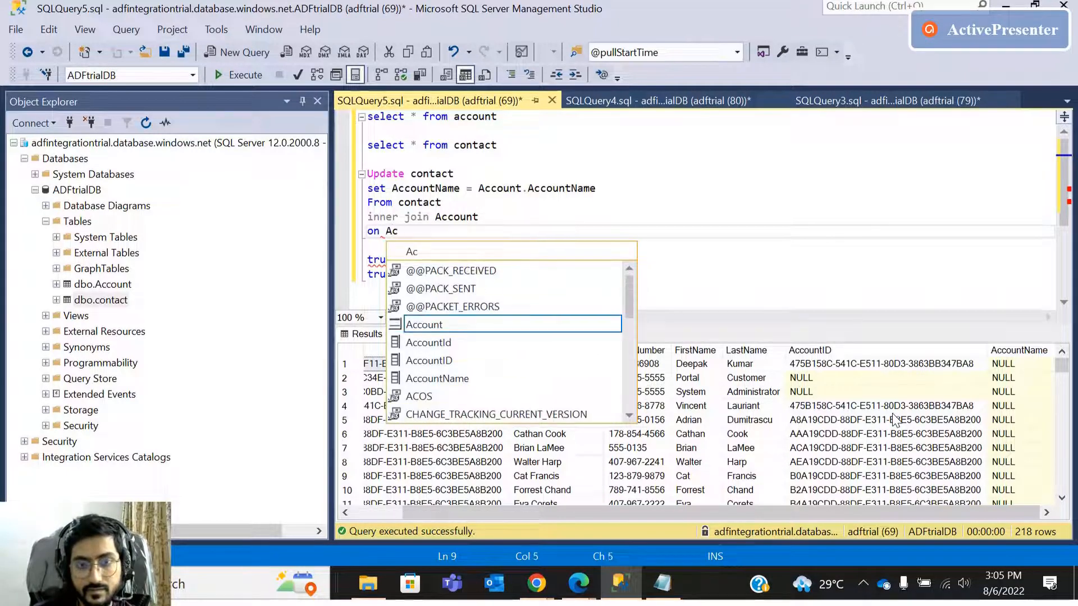
pyautogui.press('BackSpace')
pyautogui.press('BackSpace')
pyautogui.write('Ac')
pyautogui.press('BackSpace')
pyautogui.press('BackSpace')
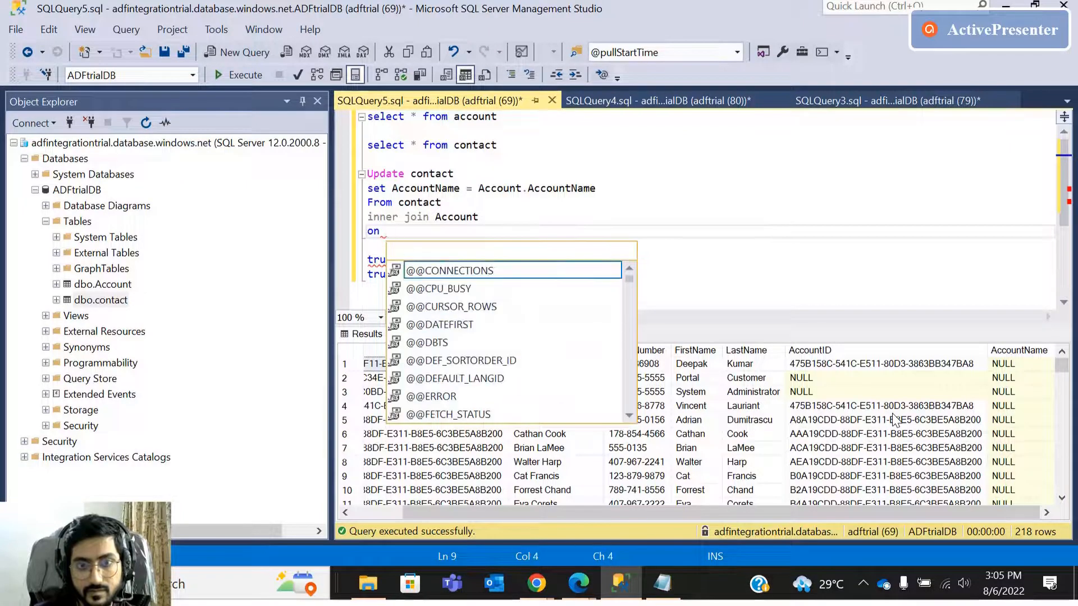
pyautogui.write('contac')
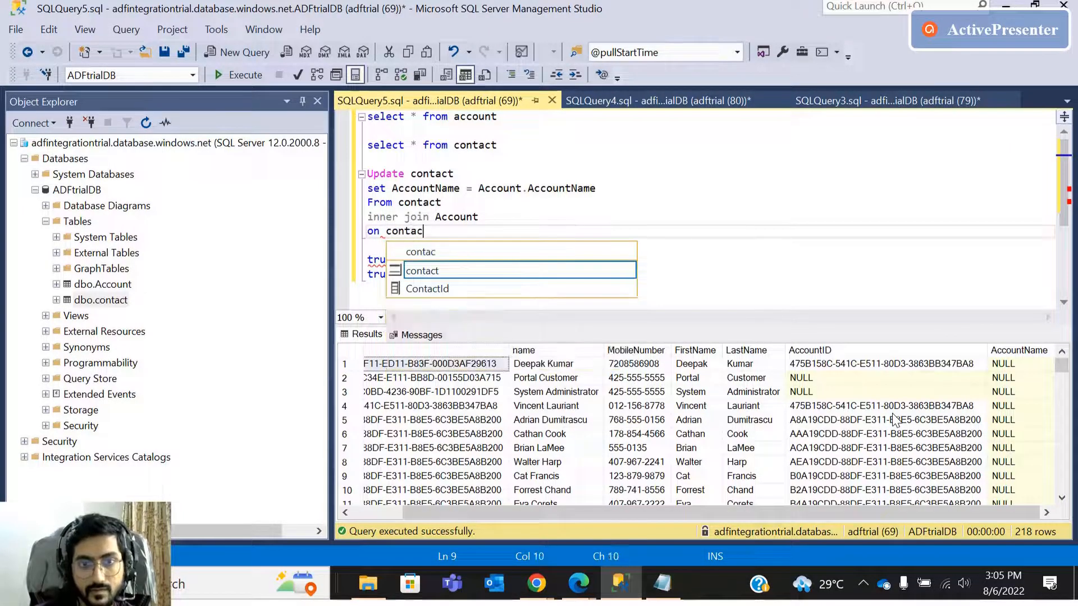
pyautogui.press('Tab')
pyautogui.write('.')
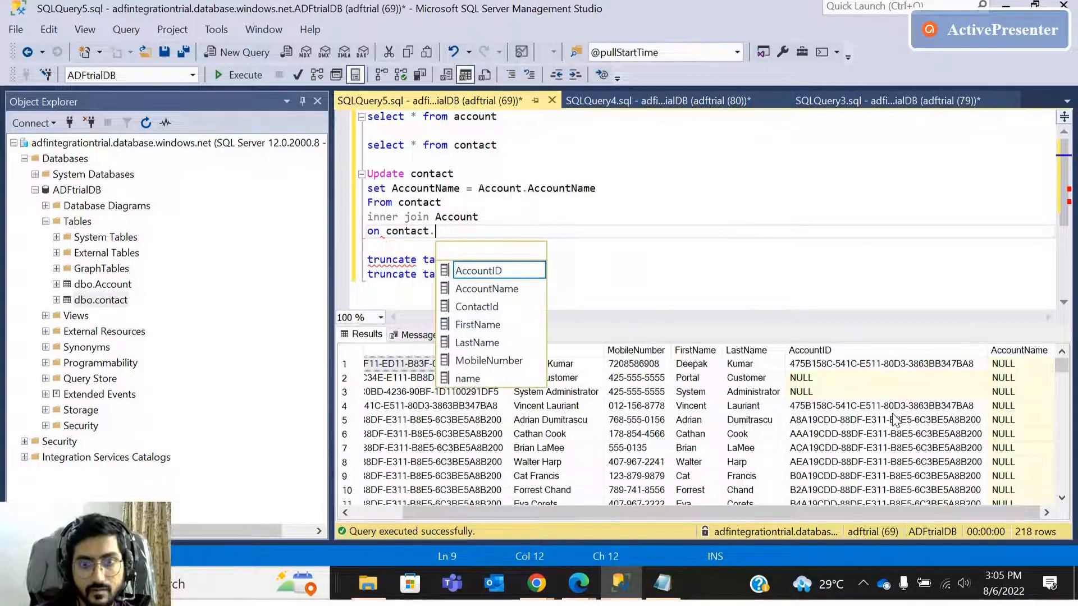
pyautogui.press('Tab')
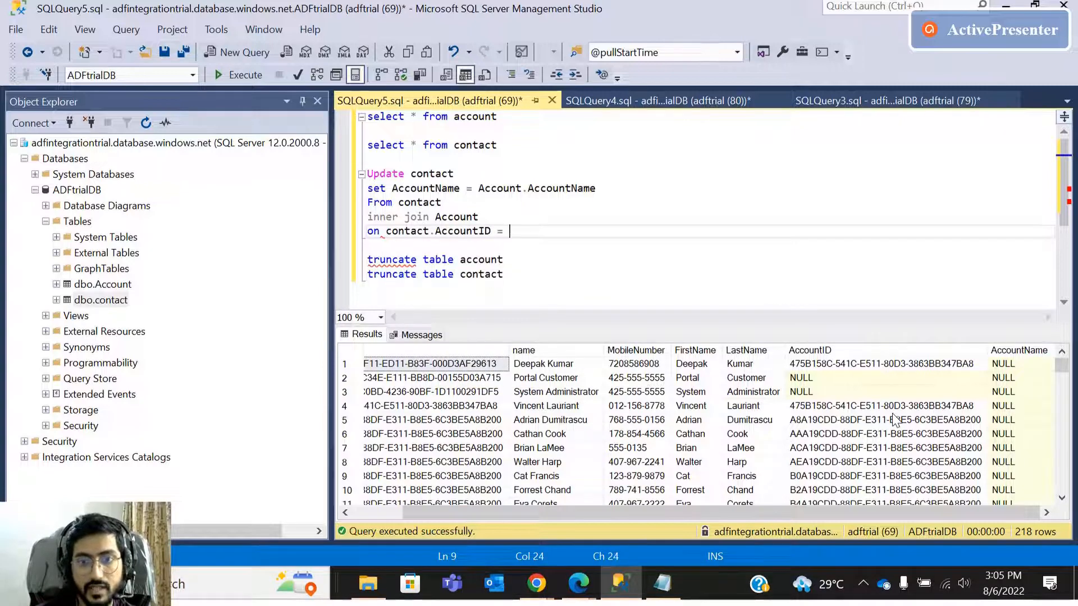
pyautogui.write('= Accou')
pyautogui.press('Tab')
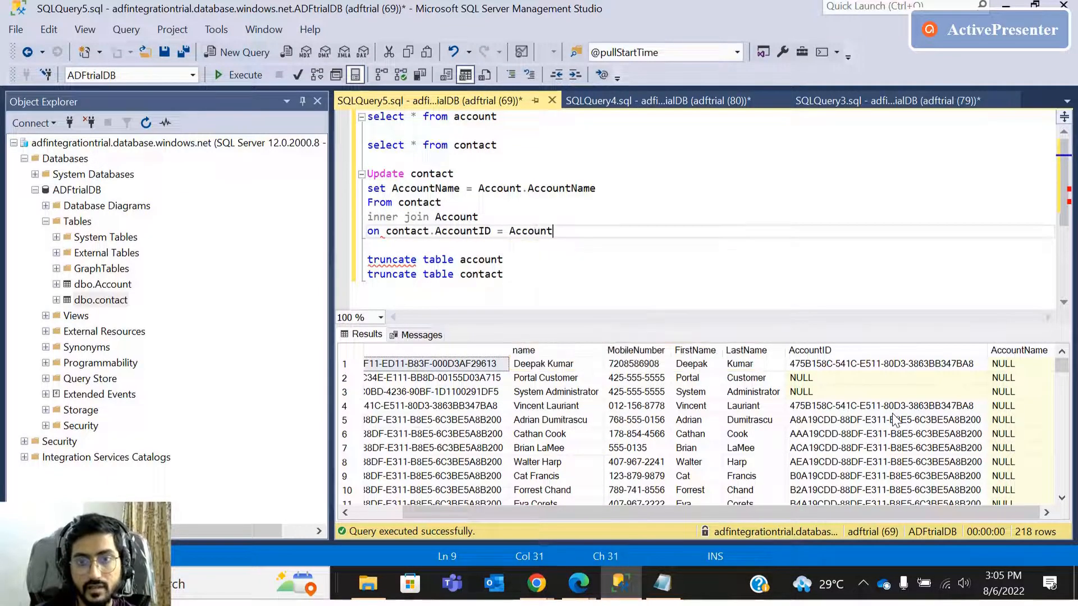
pyautogui.write('.Acc')
pyautogui.press('Tab')
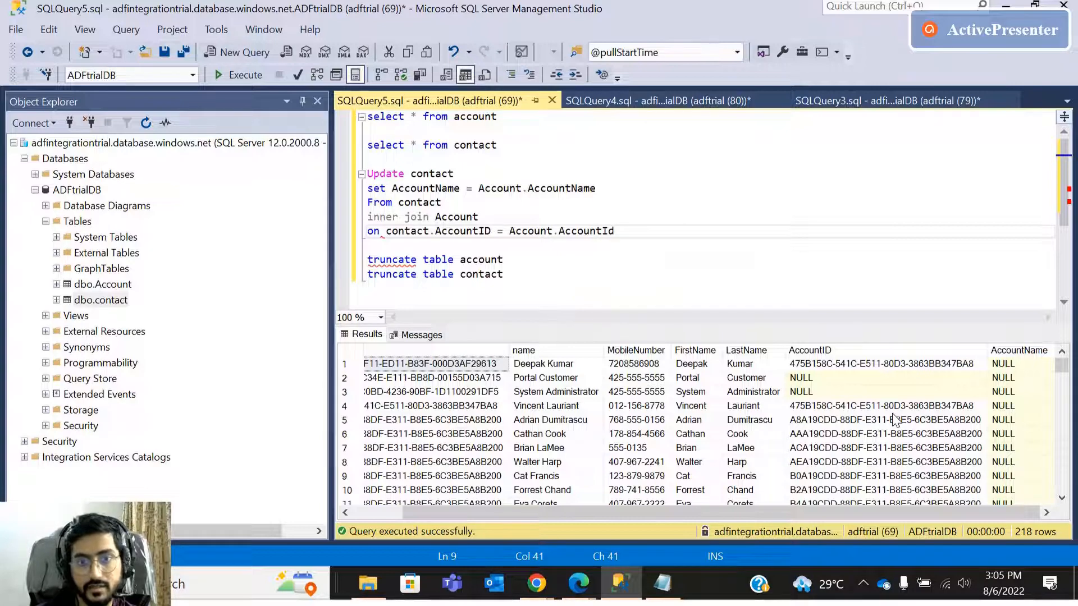
pyautogui.click(628, 296)
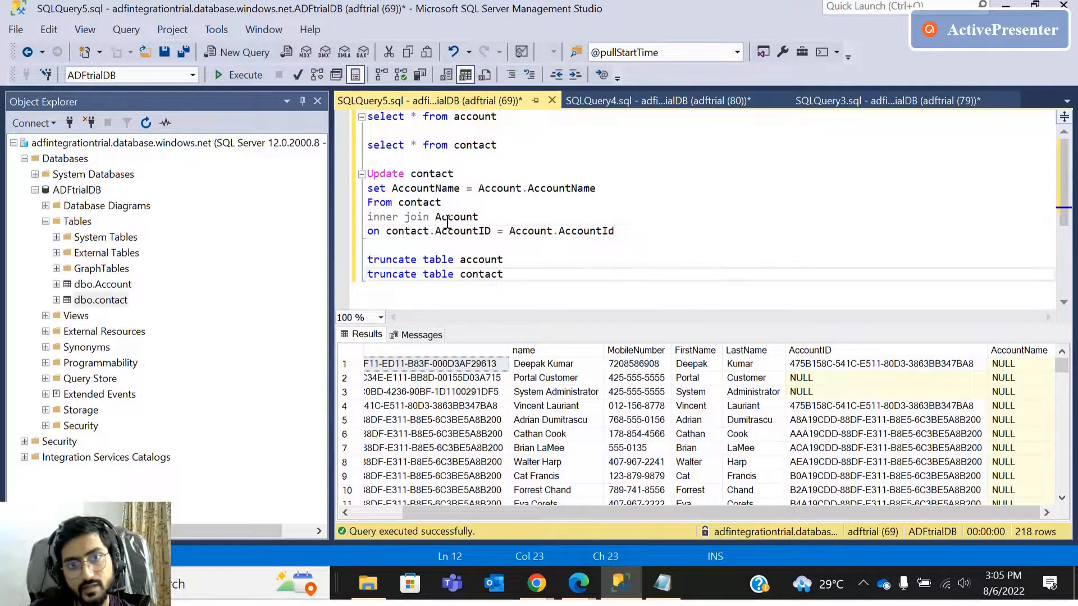
# Review the update statement, examining its target table, the AccountName assignment, the source table and the AccountID join condition.
pyautogui.doubleClick(388, 180)
pyautogui.doubleClick(420, 175)
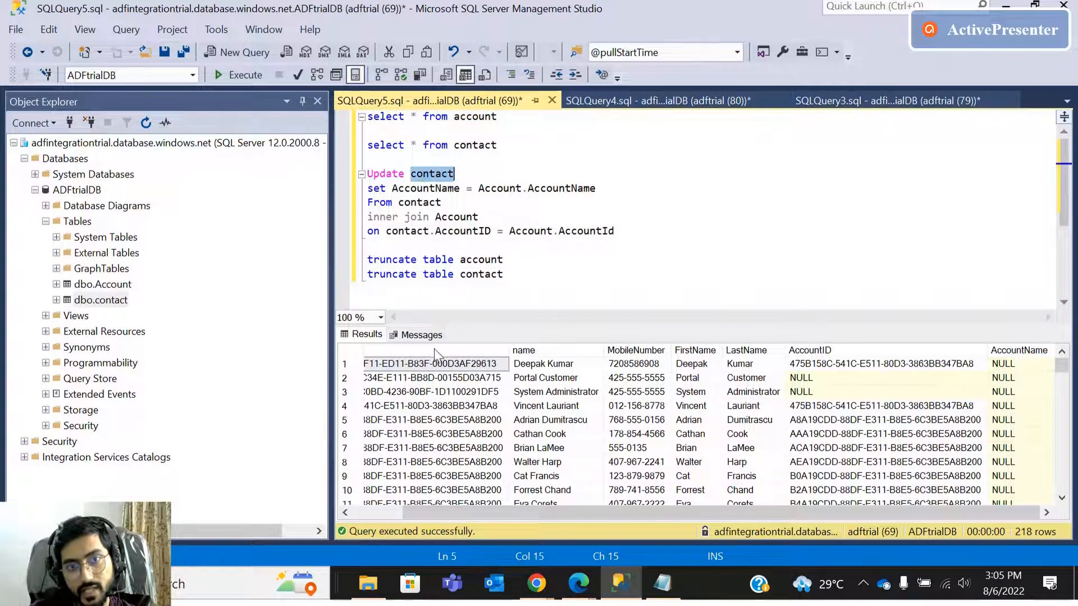
pyautogui.click(388, 192)
pyautogui.doubleClick(418, 193)
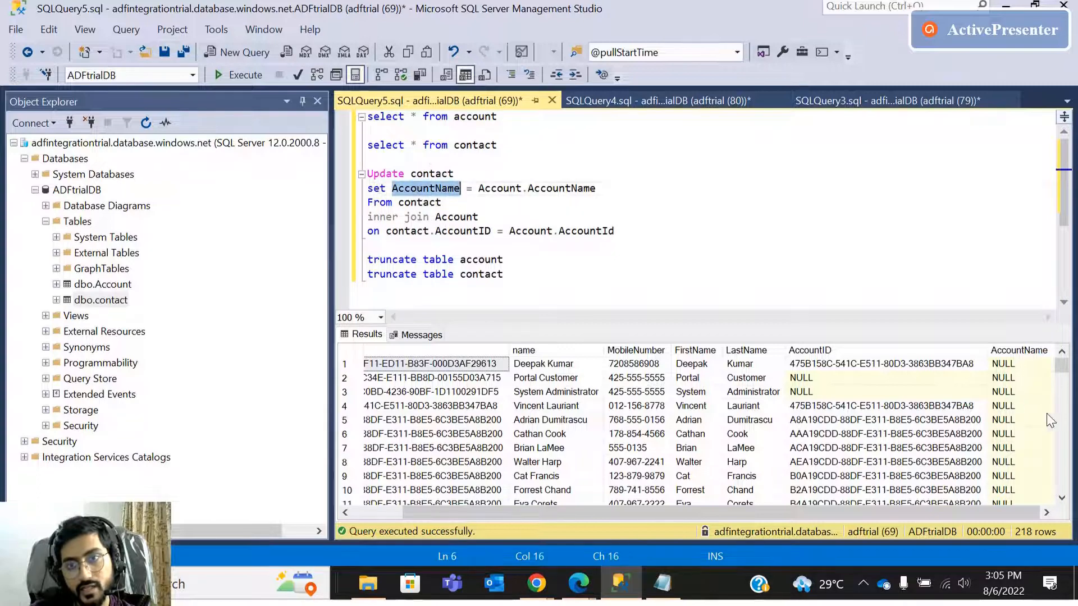
pyautogui.doubleClick(494, 188)
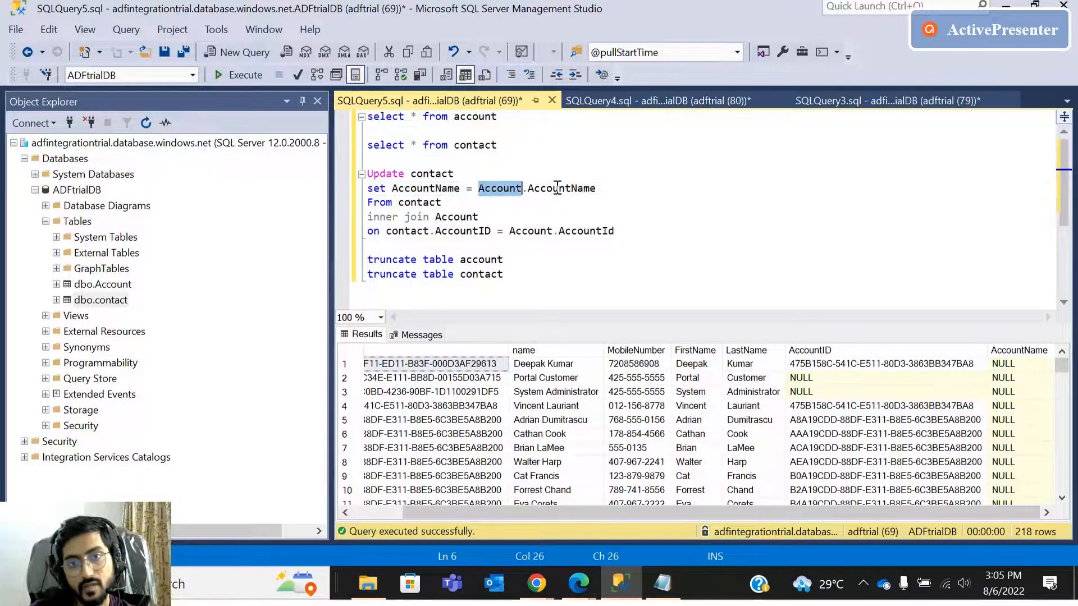
pyautogui.doubleClick(557, 189)
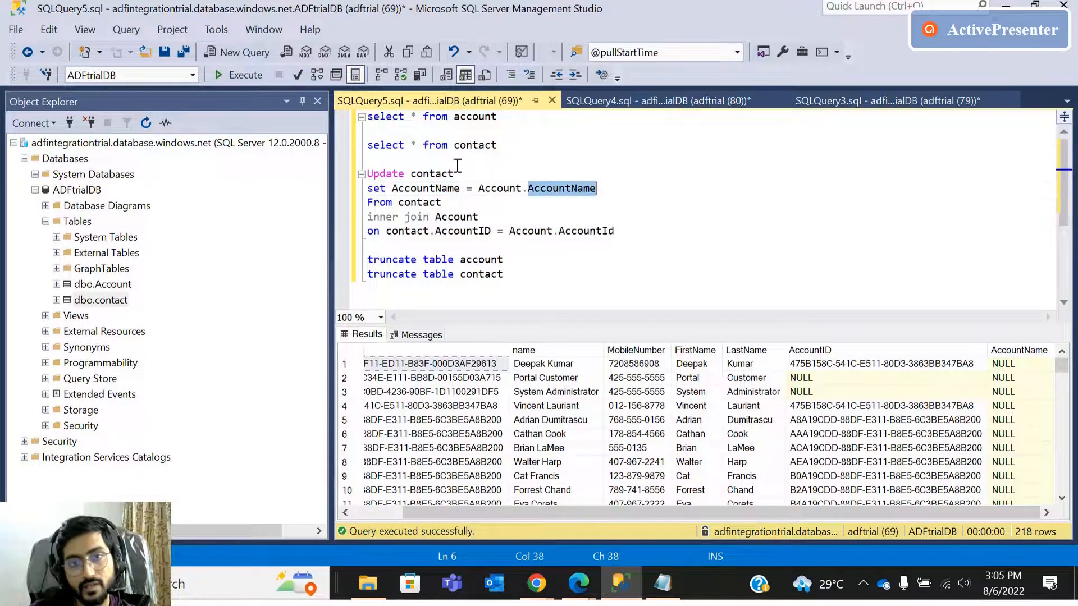
pyautogui.doubleClick(433, 202)
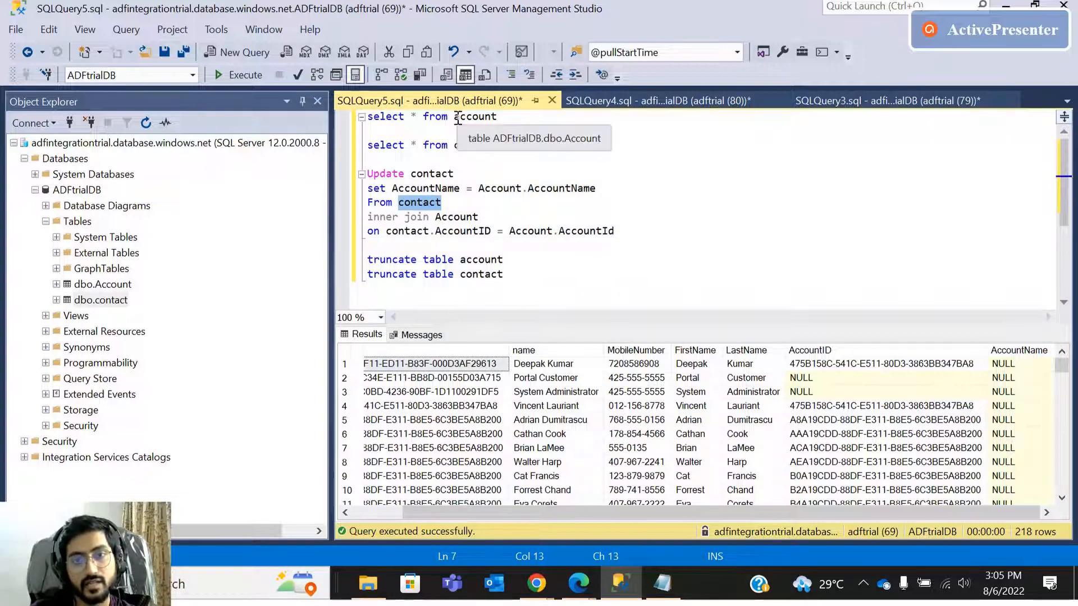
pyautogui.doubleClick(546, 188)
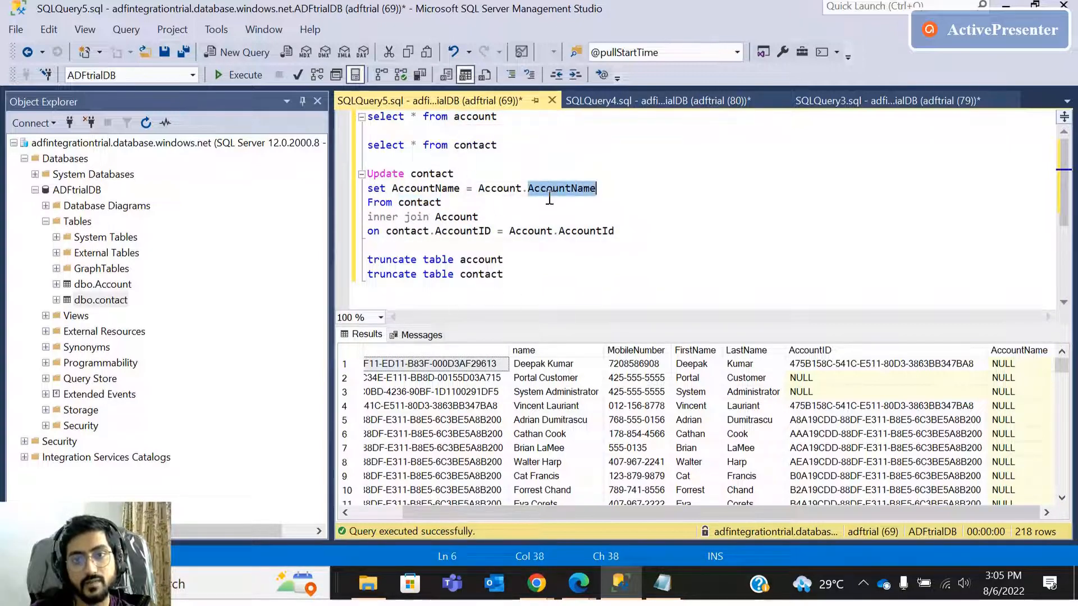
pyautogui.click(547, 231)
pyautogui.moveTo(594, 188); pyautogui.dragTo(437, 188)
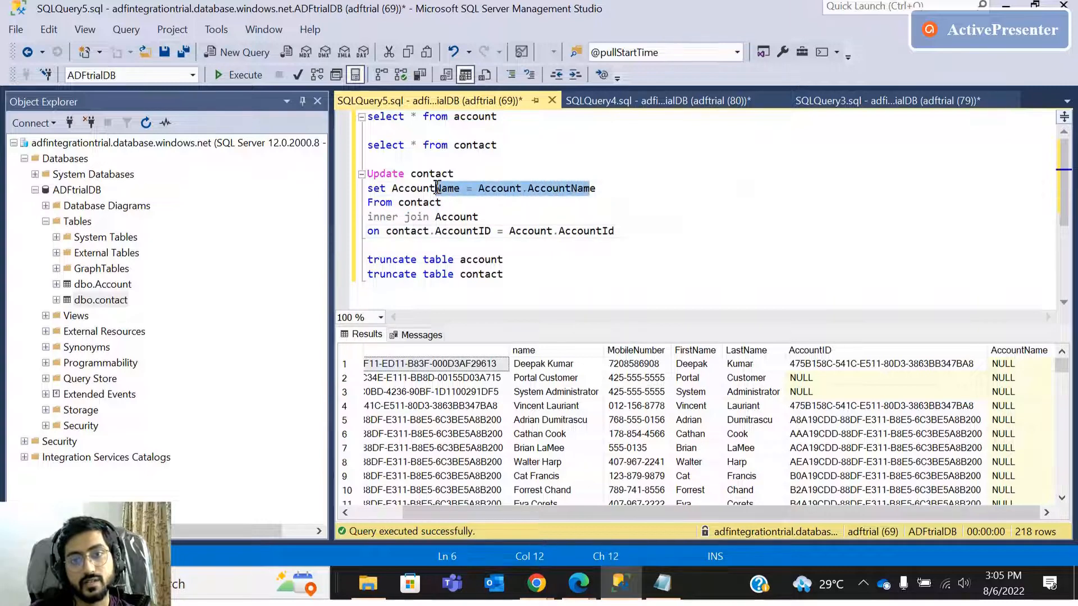
pyautogui.doubleClick(455, 232)
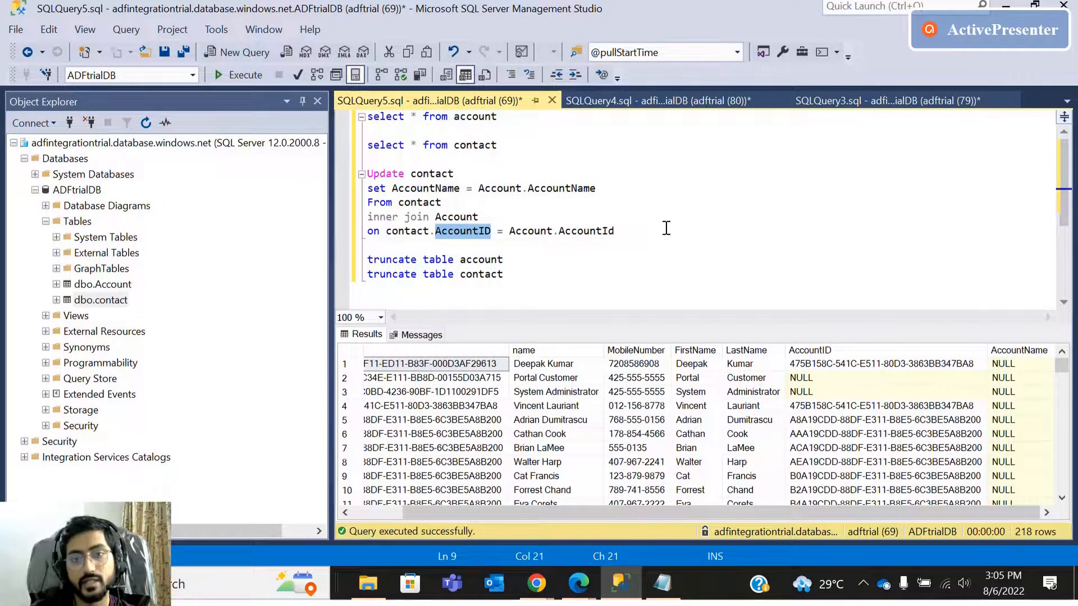
# Run only the Update contact statement, from the Update line through its join condition.
pyautogui.moveTo(666, 228); pyautogui.dragTo(341, 175)
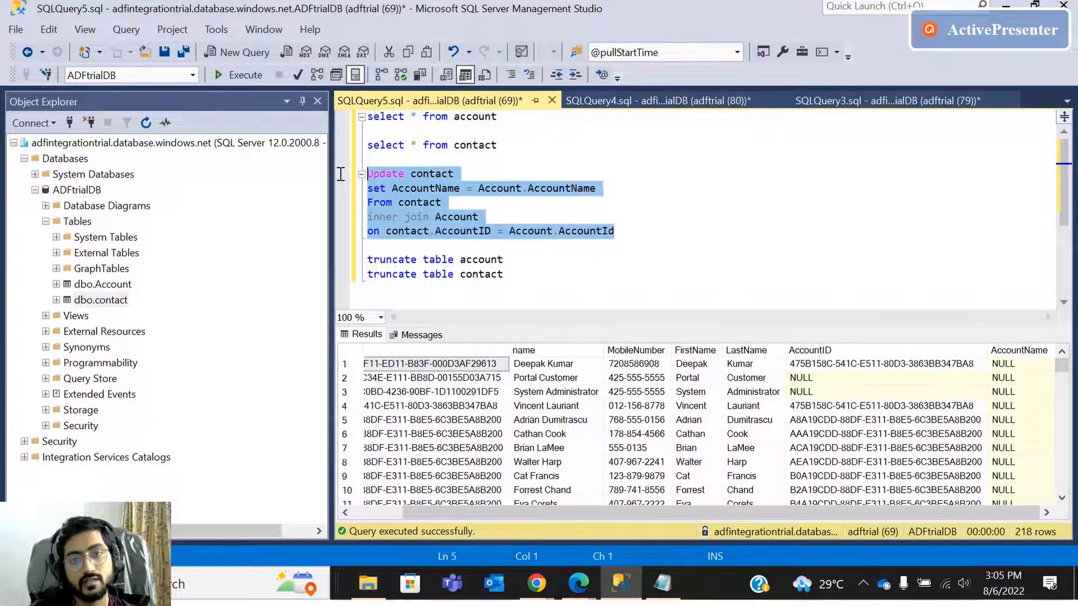
pyautogui.click(236, 77)
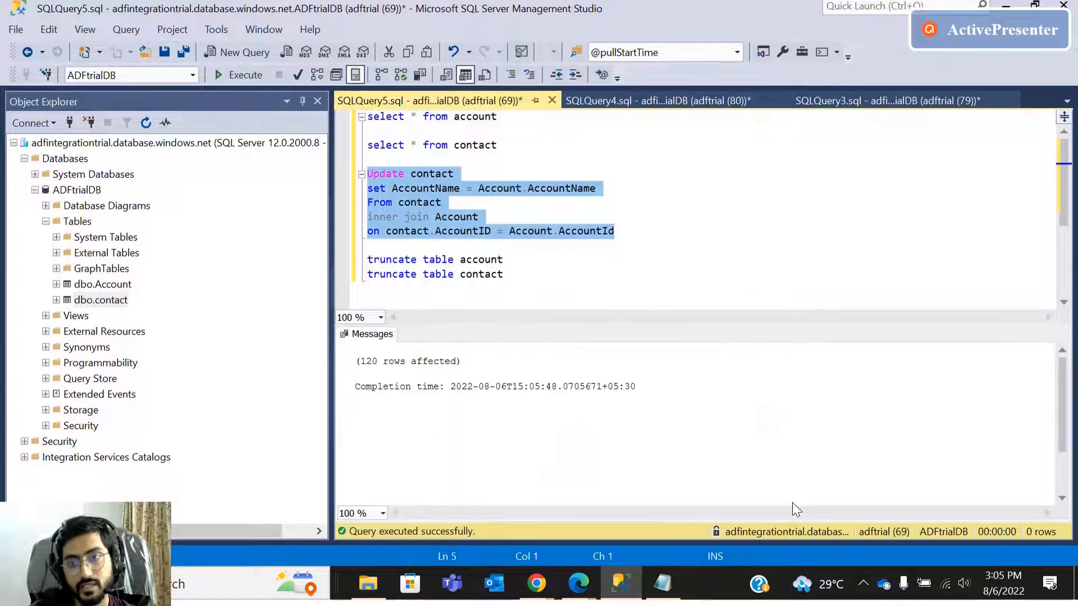
pyautogui.click(481, 175)
# Run only the select * from contact query and check the AccountName column in its results.
pyautogui.moveTo(496, 145); pyautogui.dragTo(336, 147)
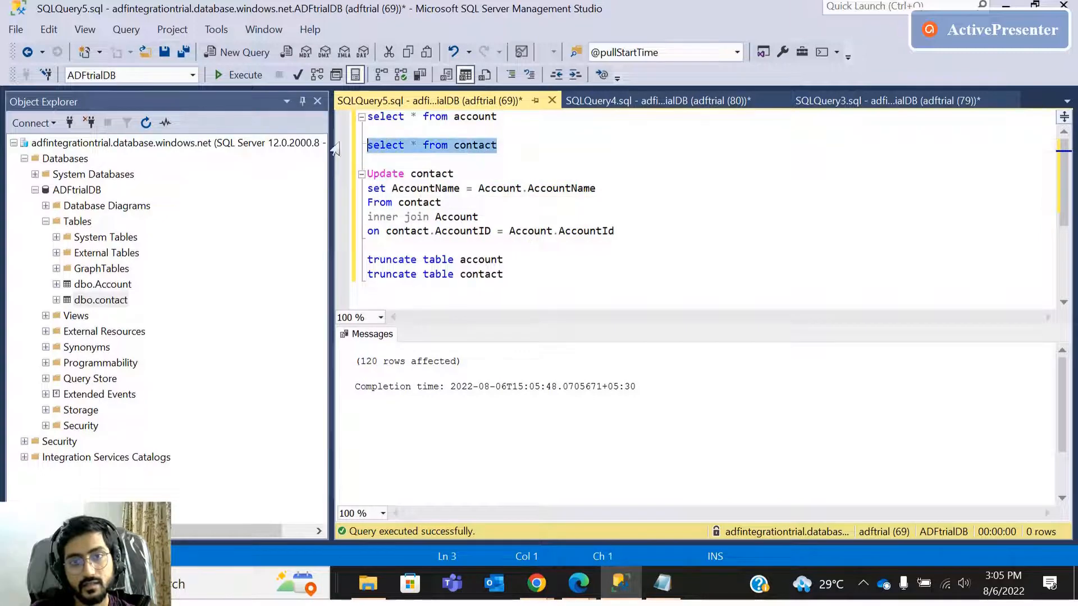
pyautogui.click(230, 76)
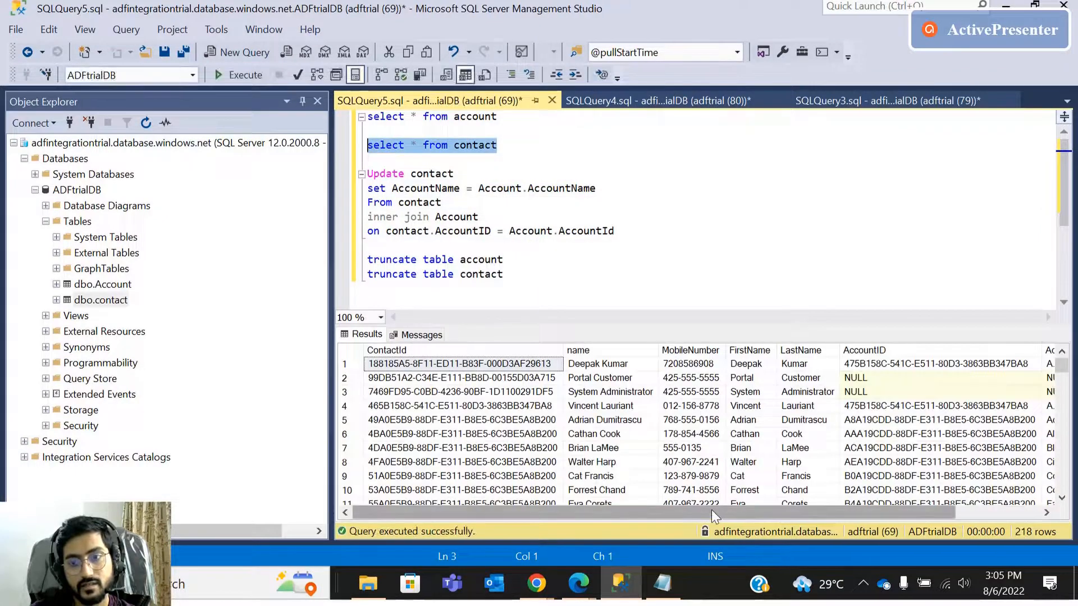
pyautogui.moveTo(712, 509); pyautogui.dragTo(909, 483)
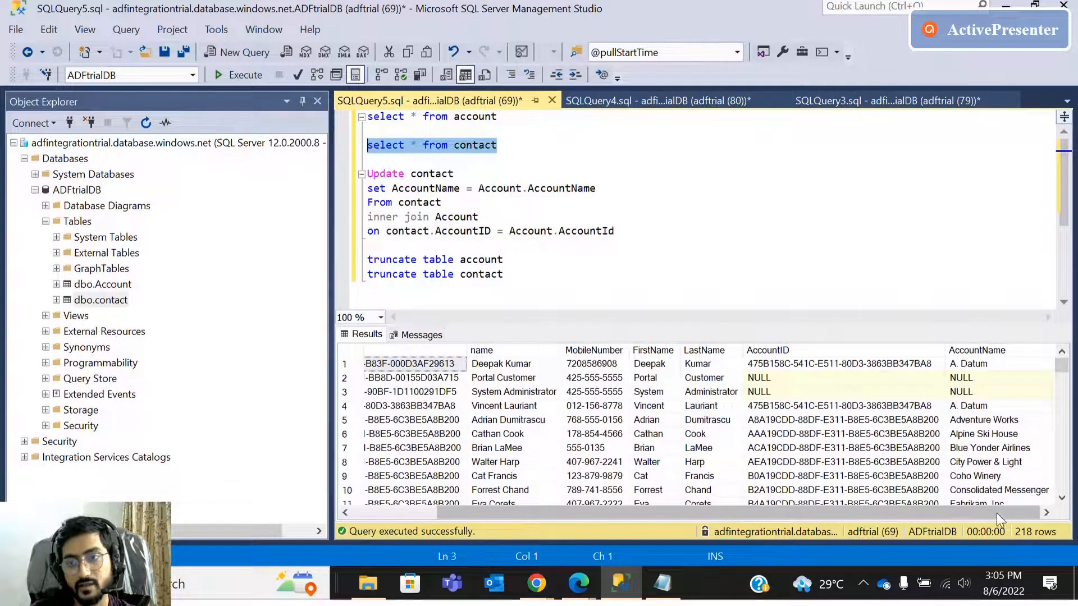
pyautogui.scroll(-2, 880, 455)
pyautogui.scroll(2, 720, 435)
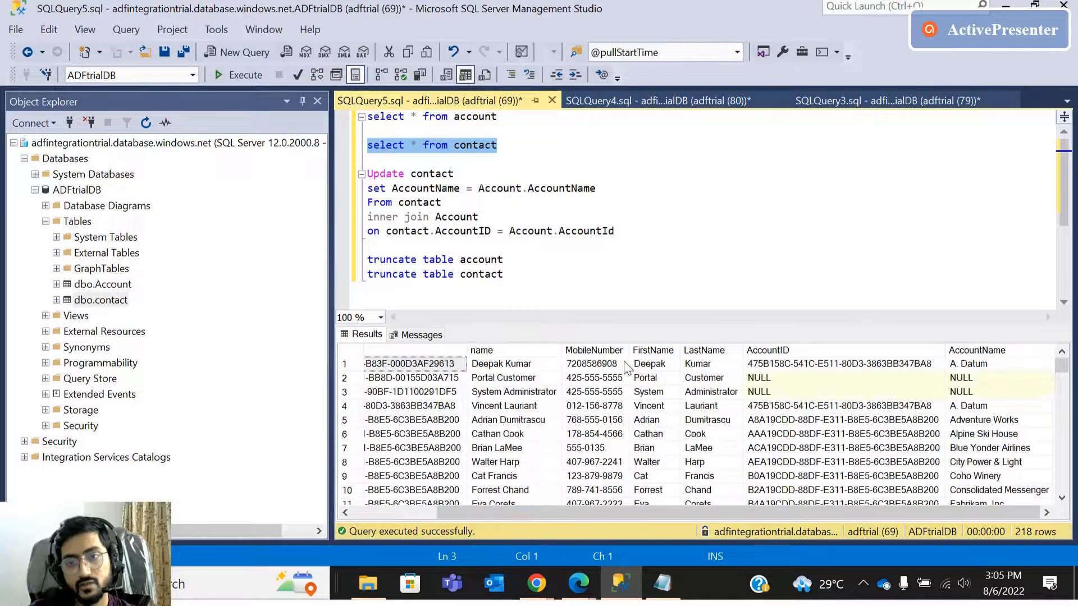
pyautogui.moveTo(631, 230); pyautogui.dragTo(368, 173)
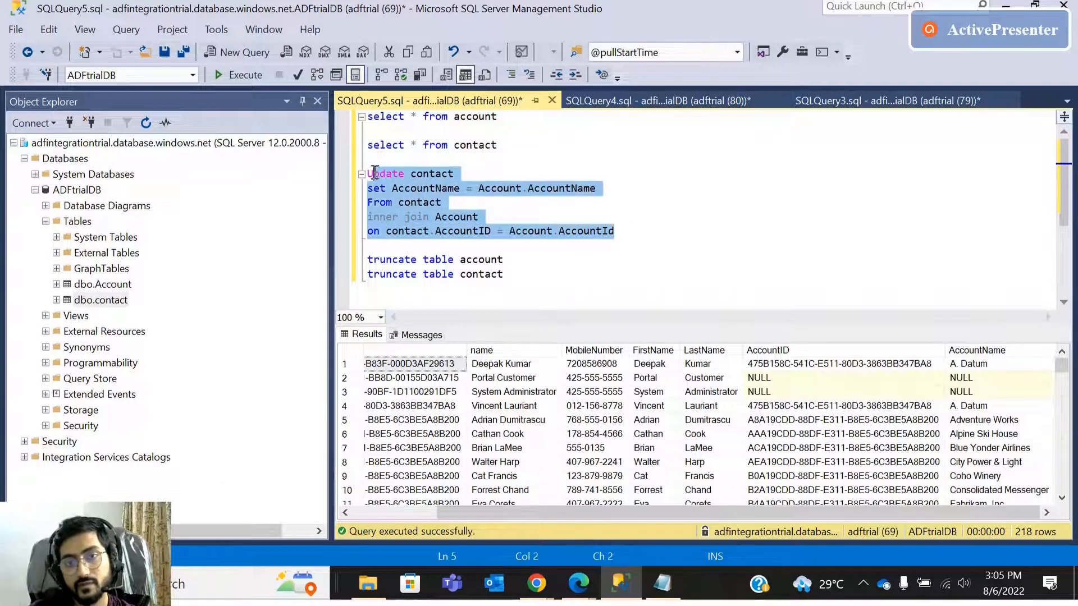
pyautogui.click(596, 275)
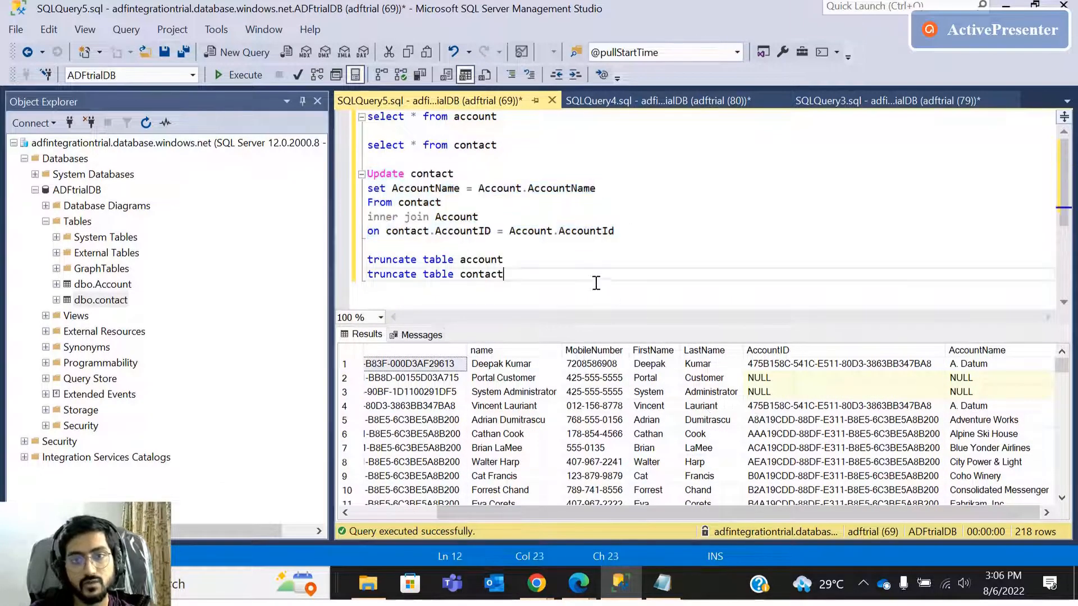
# Review the Update contact statement alongside the T-ImportContactToSQLFromCRM pipeline in Azure Data Factory, examining how AccountName is assigned through the account join.
pyautogui.moveTo(617, 232); pyautogui.dragTo(367, 173)
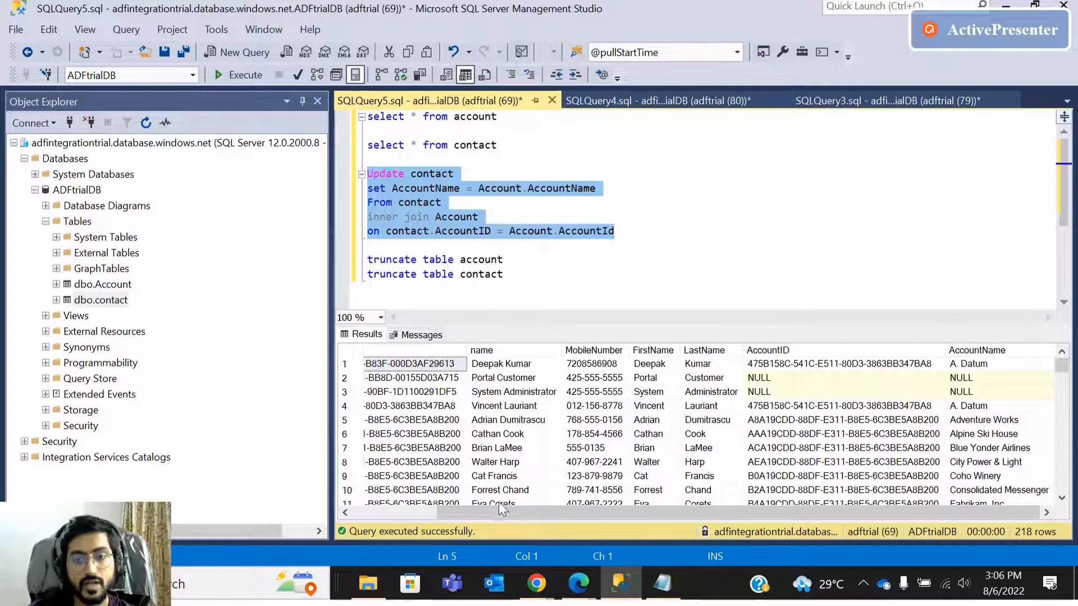
pyautogui.click(536, 584)
pyautogui.click(588, 521)
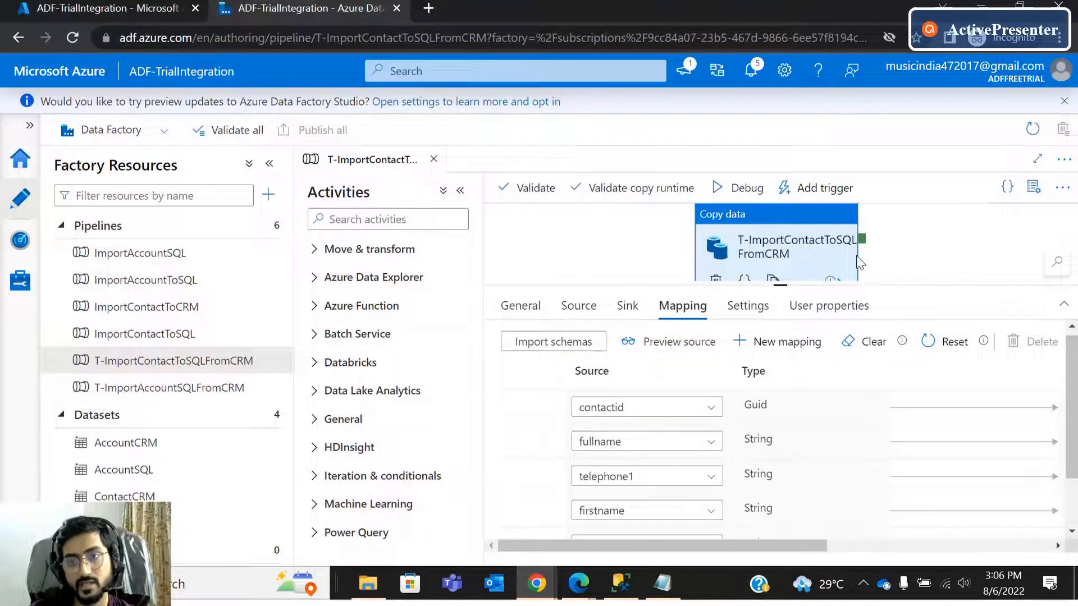
pyautogui.click(990, 5)
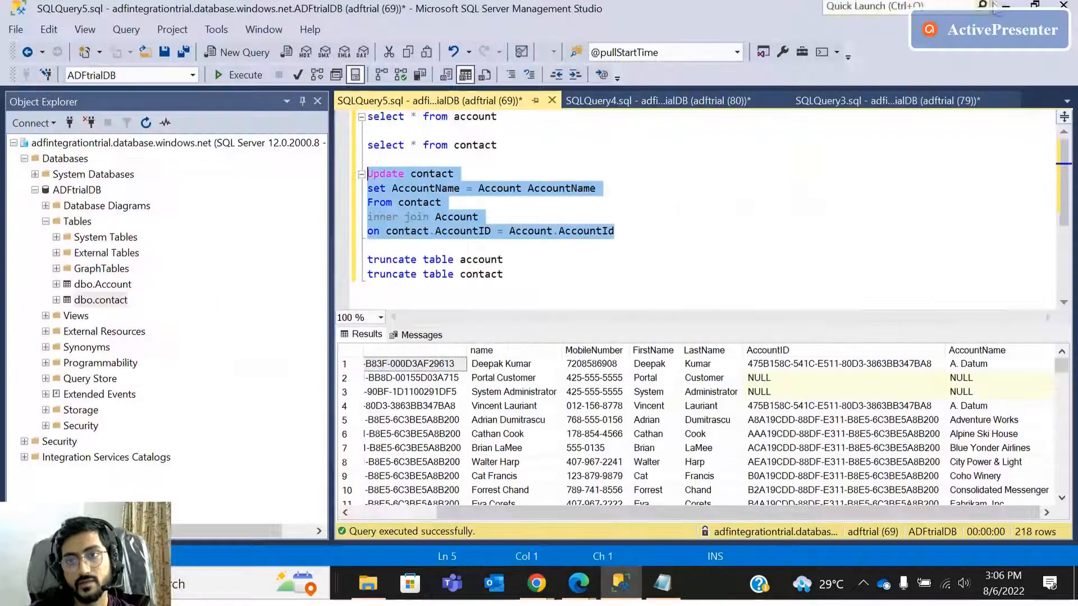
pyautogui.click(543, 260)
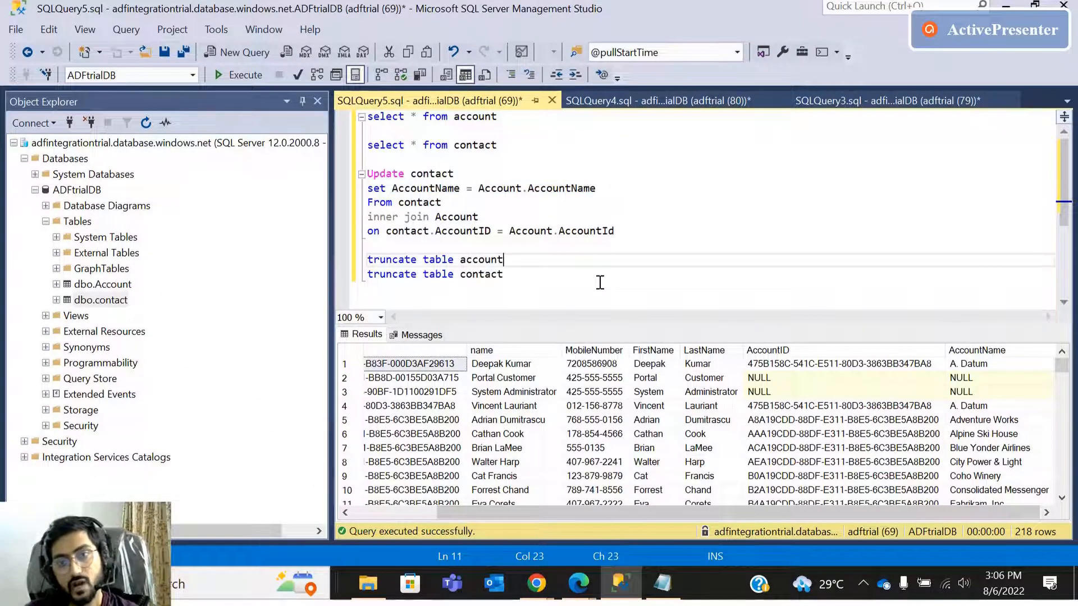
pyautogui.click(637, 247)
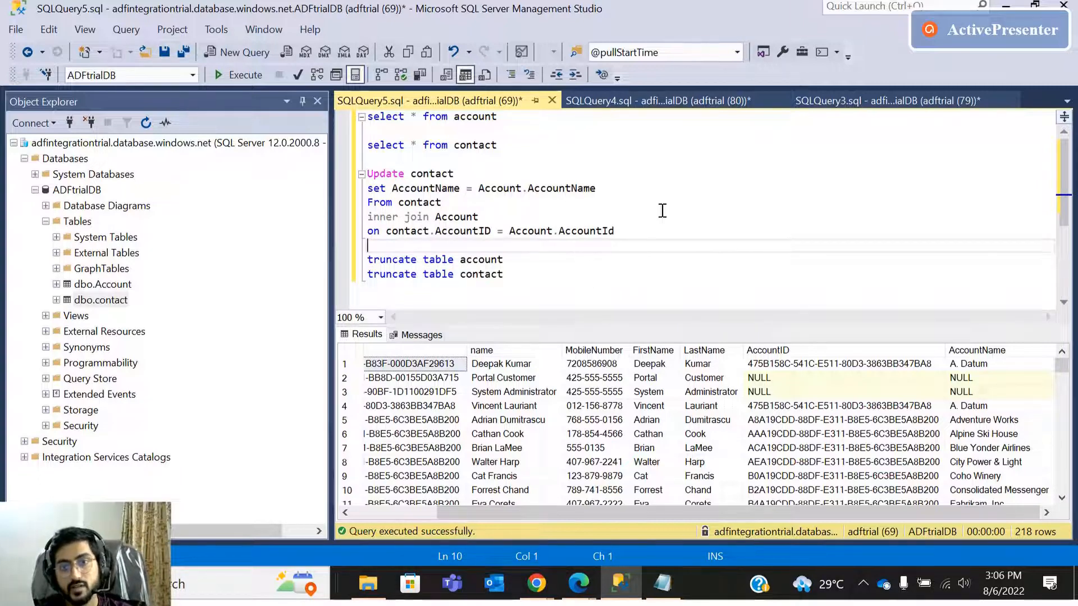
pyautogui.moveTo(629, 232); pyautogui.dragTo(366, 173)
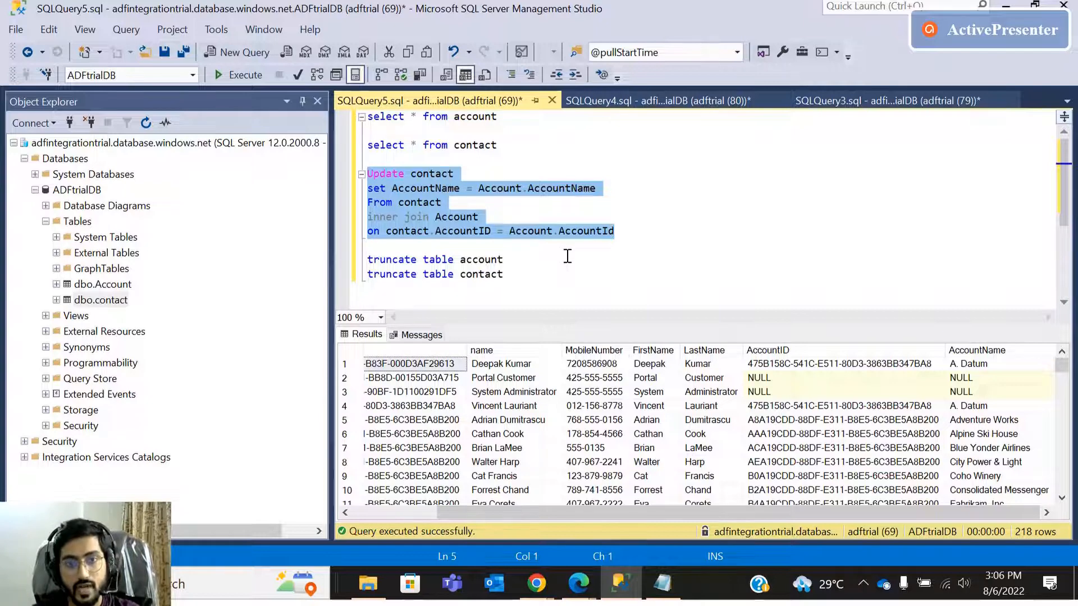
pyautogui.click(522, 246)
# Run the select * from contact query on its own, followed by only the select * from account query.
pyautogui.moveTo(512, 141); pyautogui.dragTo(368, 146)
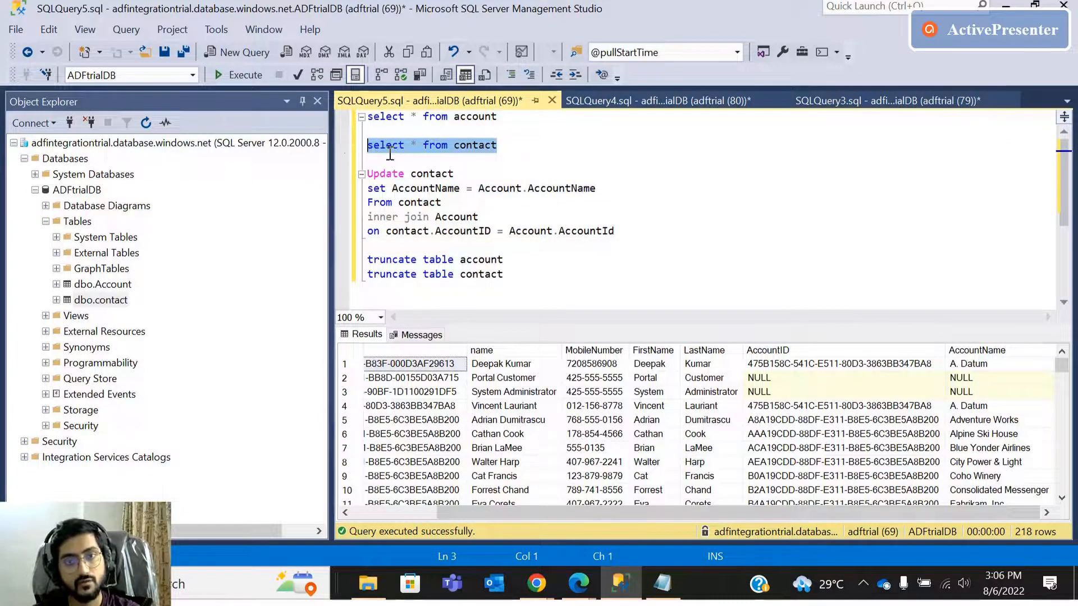
pyautogui.click(251, 78)
pyautogui.moveTo(499, 116); pyautogui.dragTo(322, 117)
pyautogui.click(235, 77)
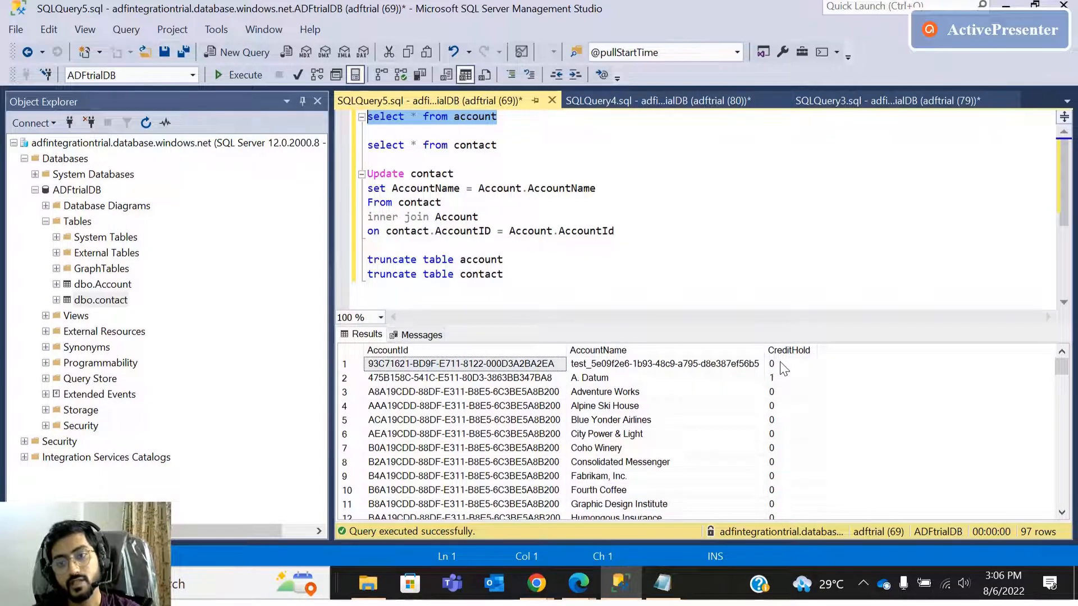
# Switch to Dynamics 365, open the contact's linked A. Datum account and compare its Credit Hold detail with the CreditHold column in SQL Server Management Studio.
pyautogui.click(578, 581)
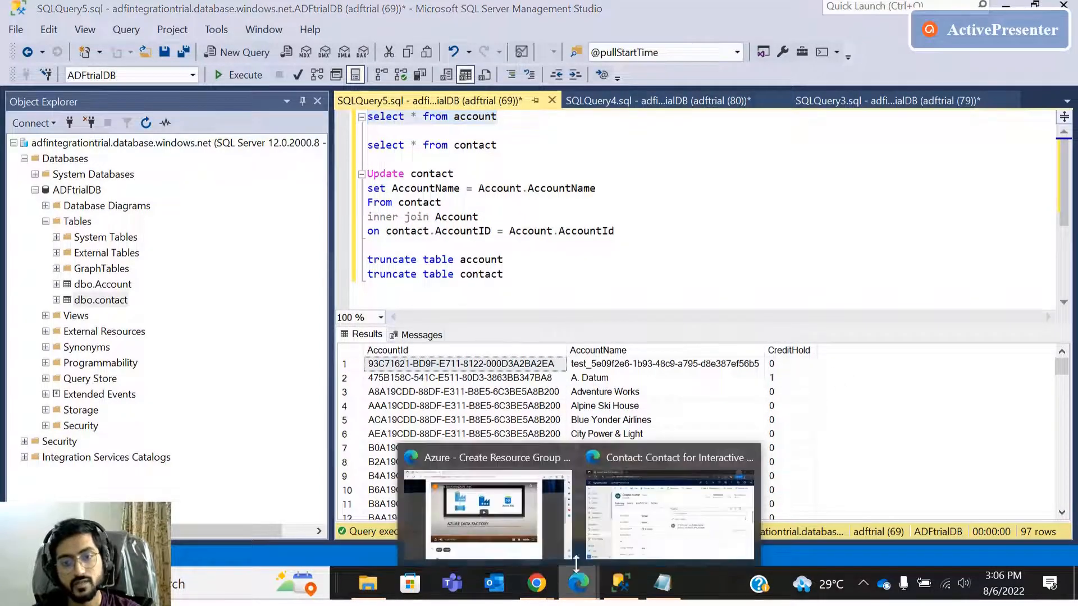
pyautogui.click(632, 523)
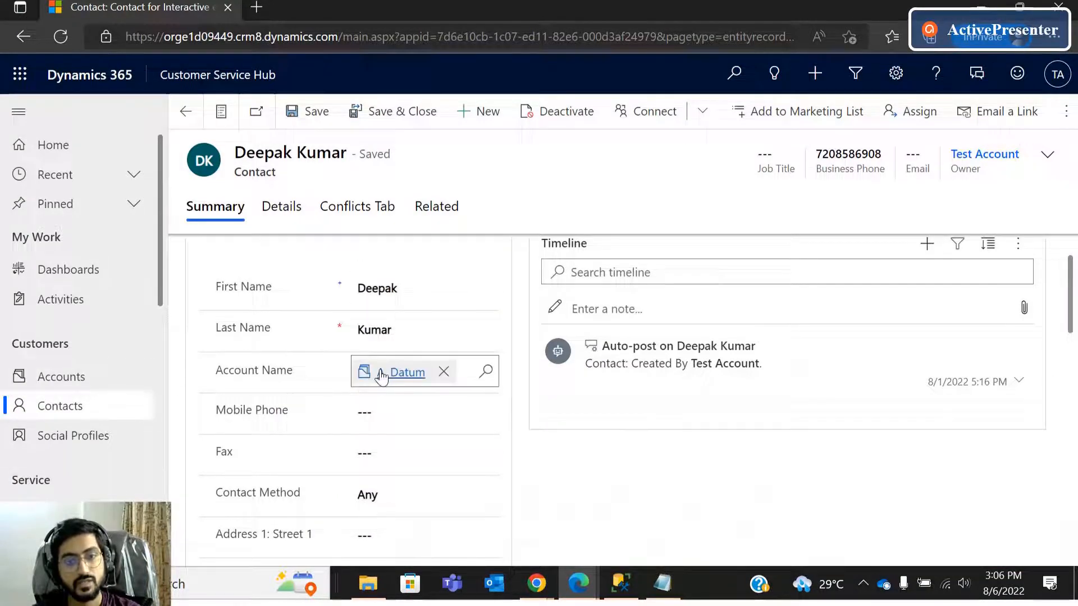
pyautogui.click(399, 372)
pyautogui.click(282, 207)
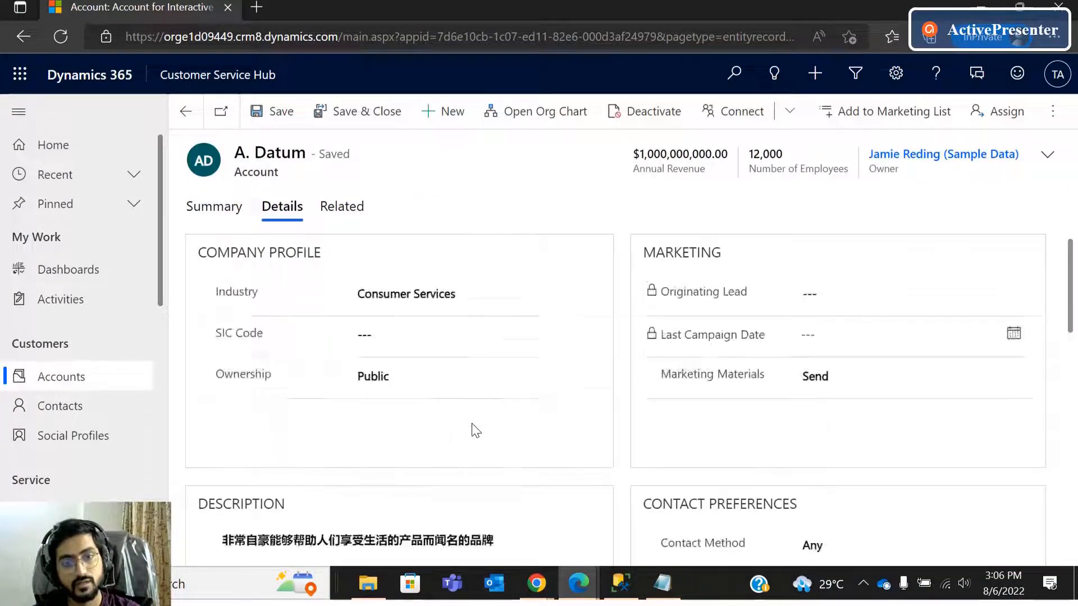
pyautogui.scroll(-20, 474, 425)
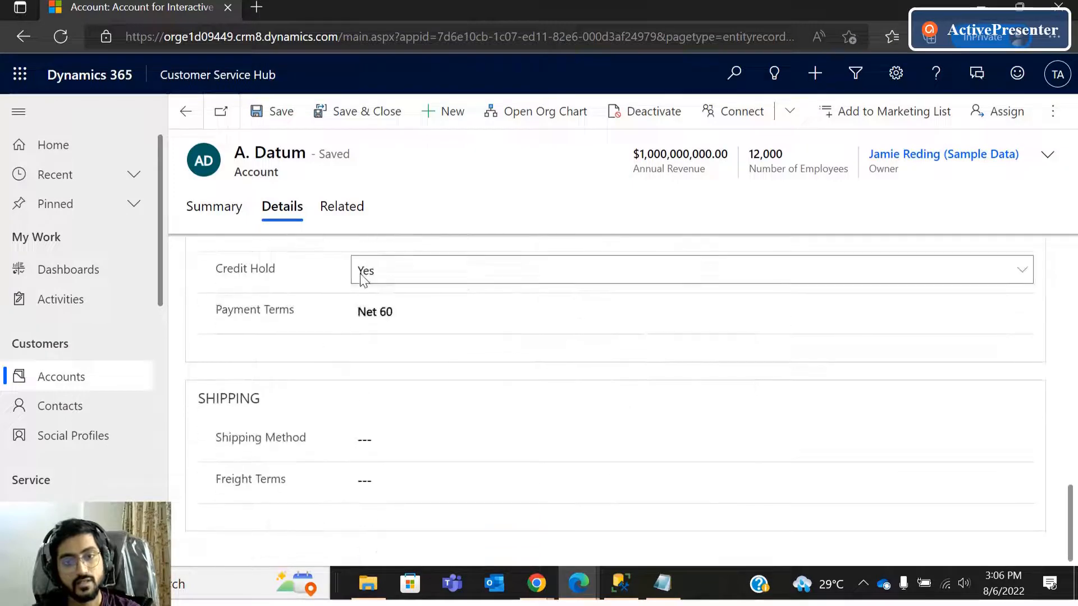
pyautogui.click(362, 279)
pyautogui.click(308, 293)
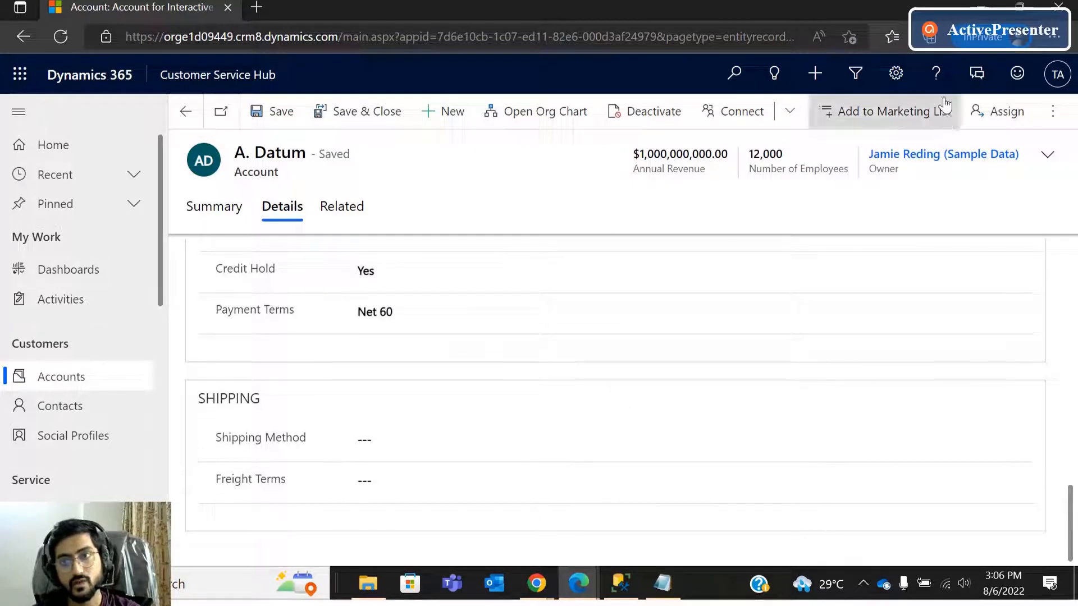
pyautogui.hotkey('alt', 'Tab')
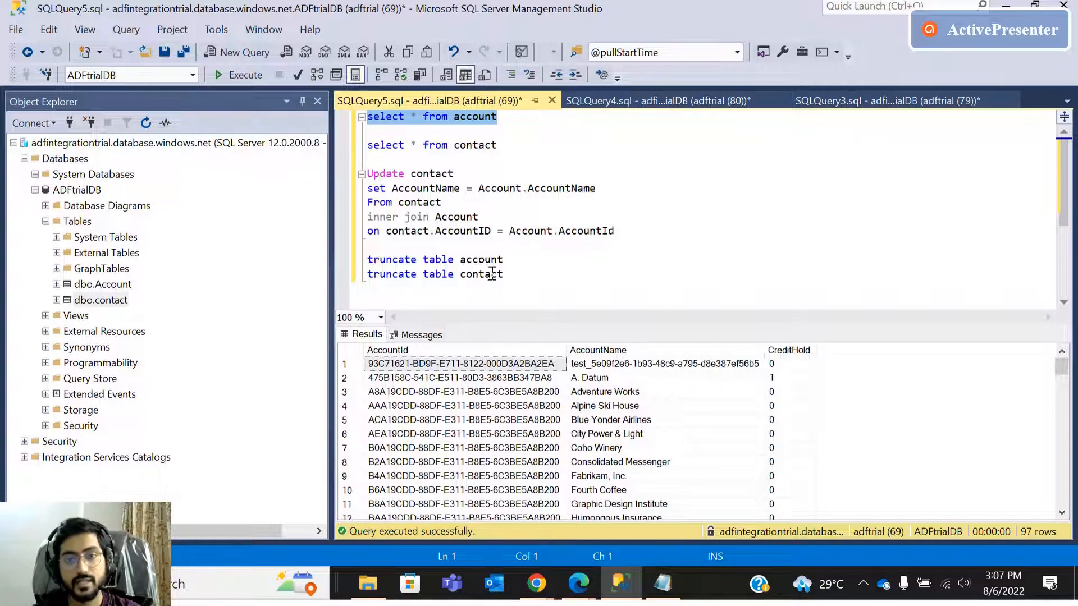
# Revisit the A. Datum account in Dynamics 365 and return to the T-ImportContactToSQLFromCRM pipeline in Azure Data Factory.
pyautogui.moveTo(578, 583)
pyautogui.click(663, 514)
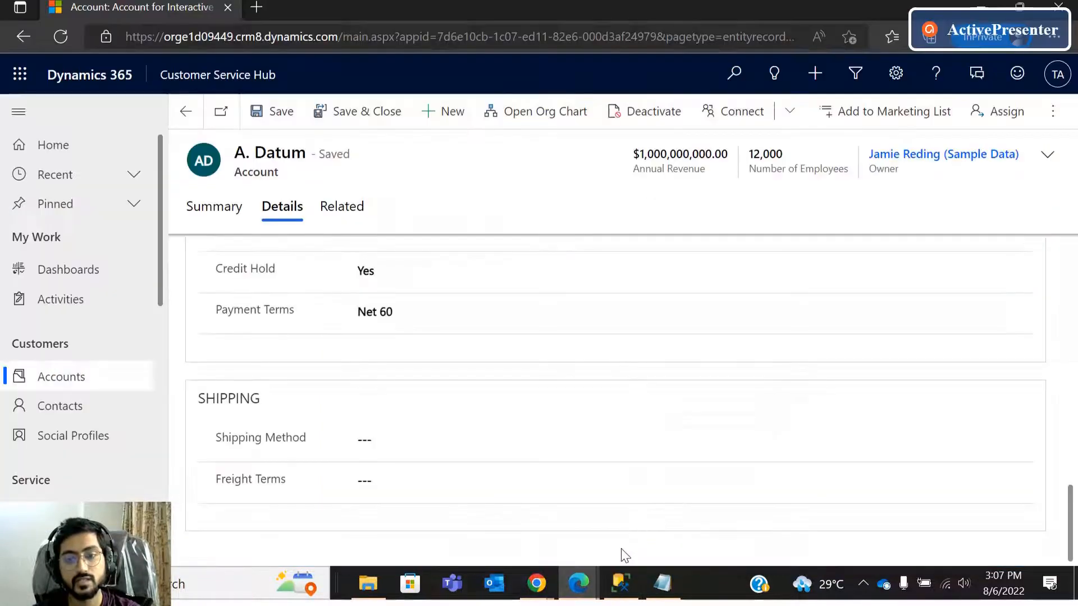
pyautogui.moveTo(537, 583)
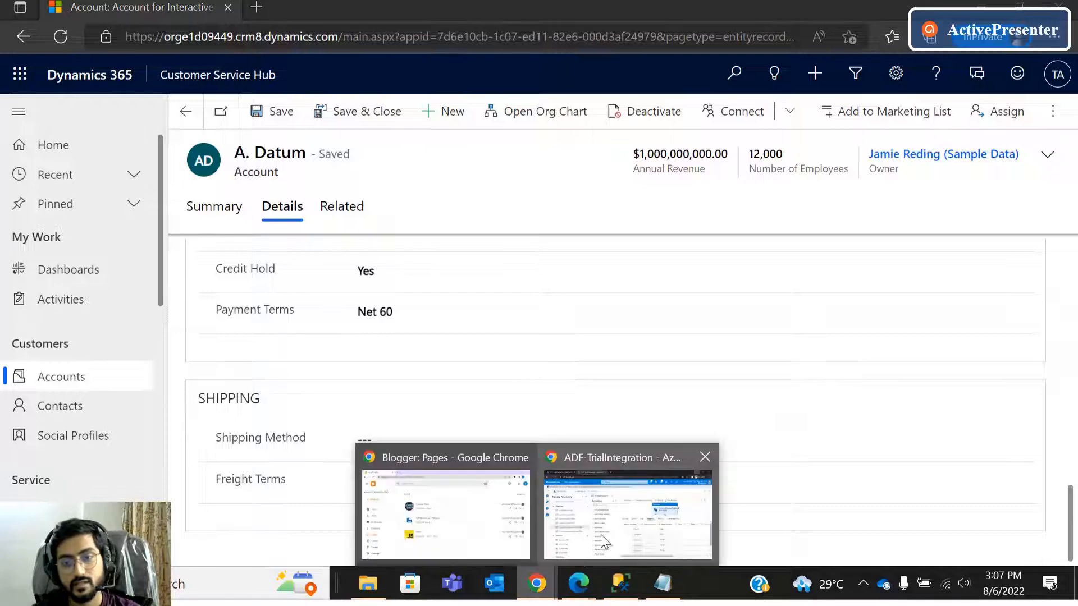
pyautogui.click(630, 508)
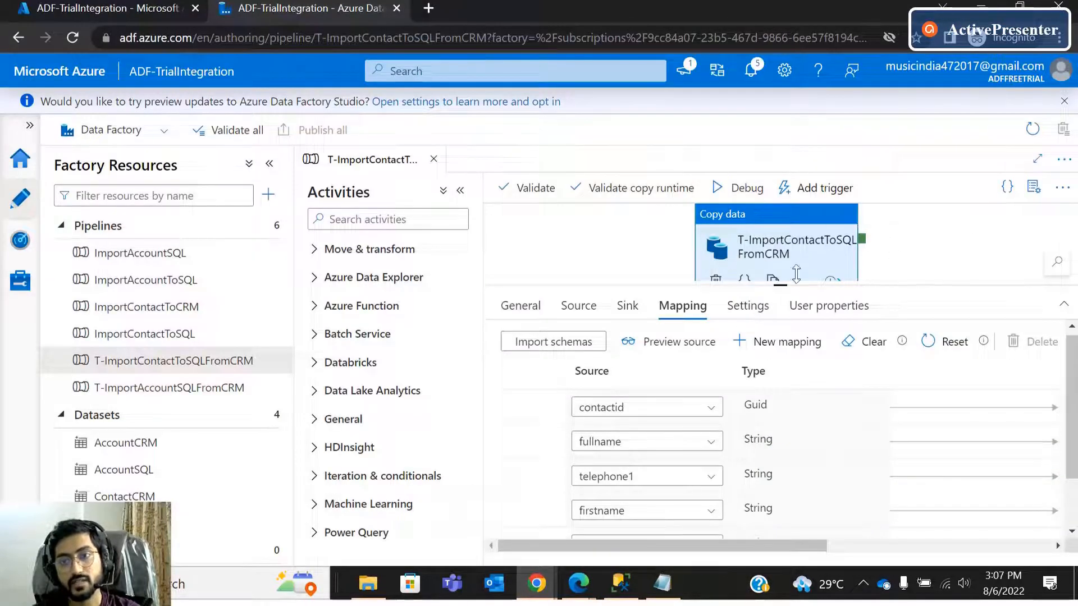